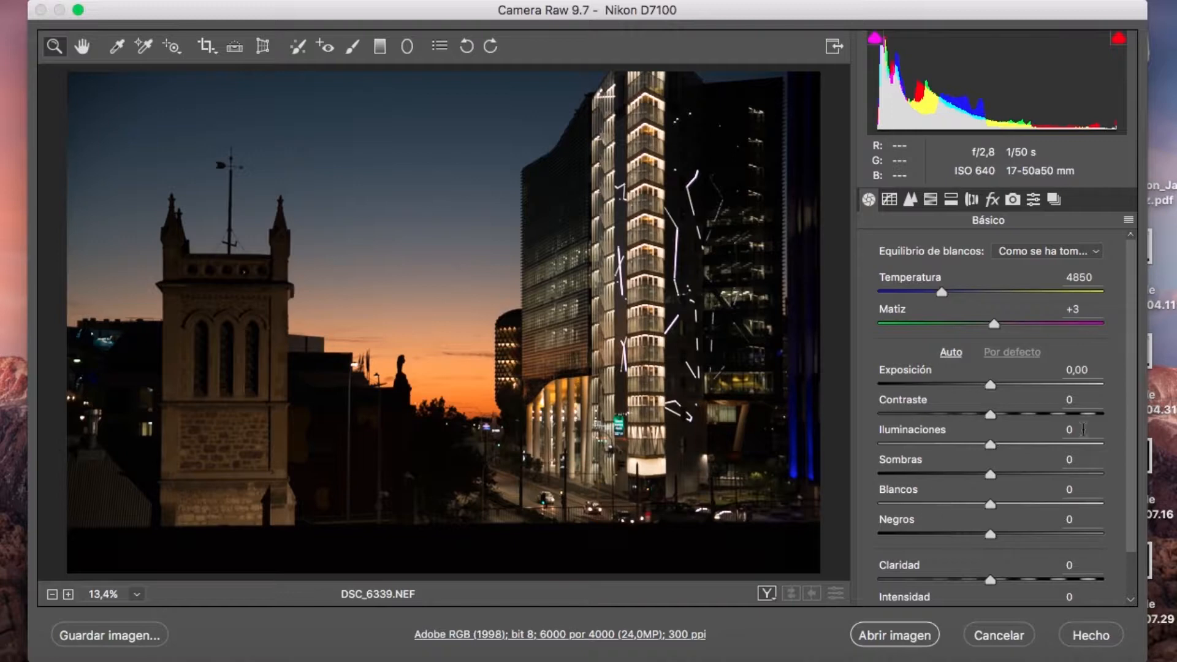
- Look through the image adjustment categories, including tone curve, effects and snapshots, and finish on split toning
click(890, 200)
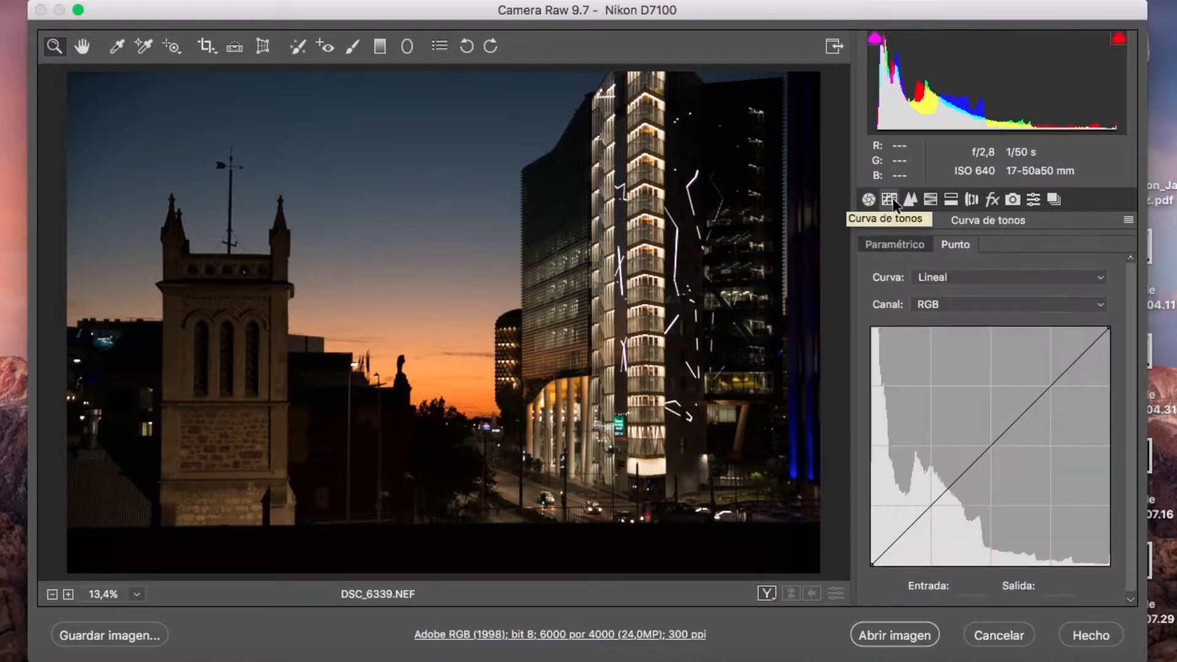
click(911, 199)
click(950, 199)
click(991, 200)
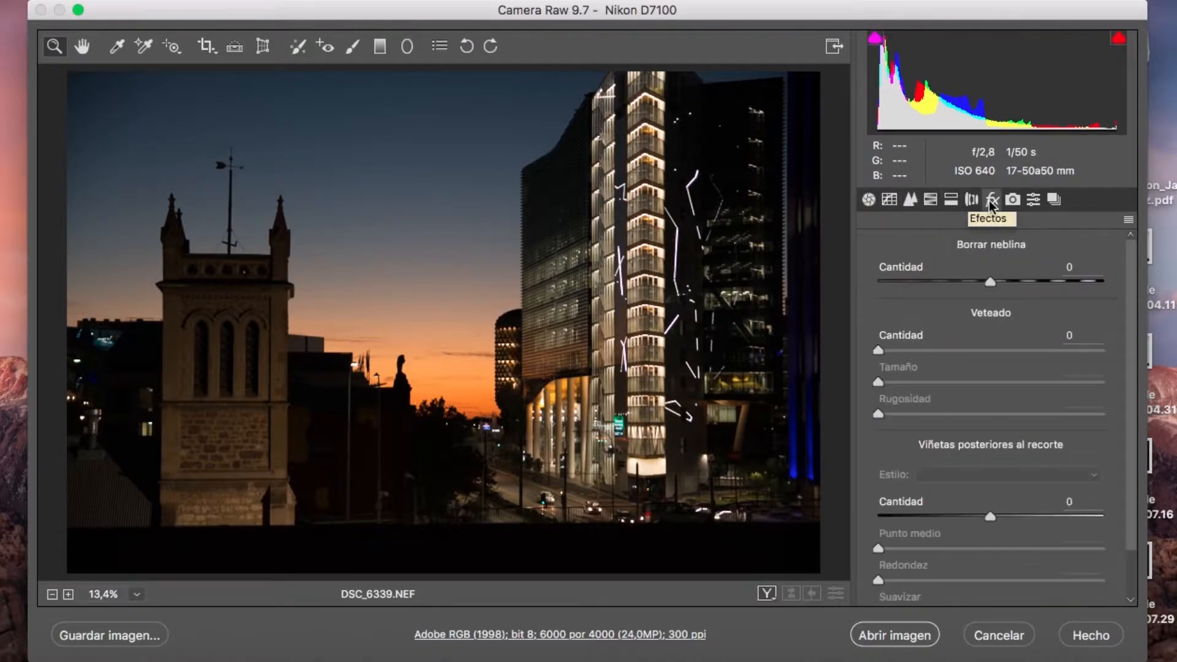
click(1032, 199)
click(1058, 202)
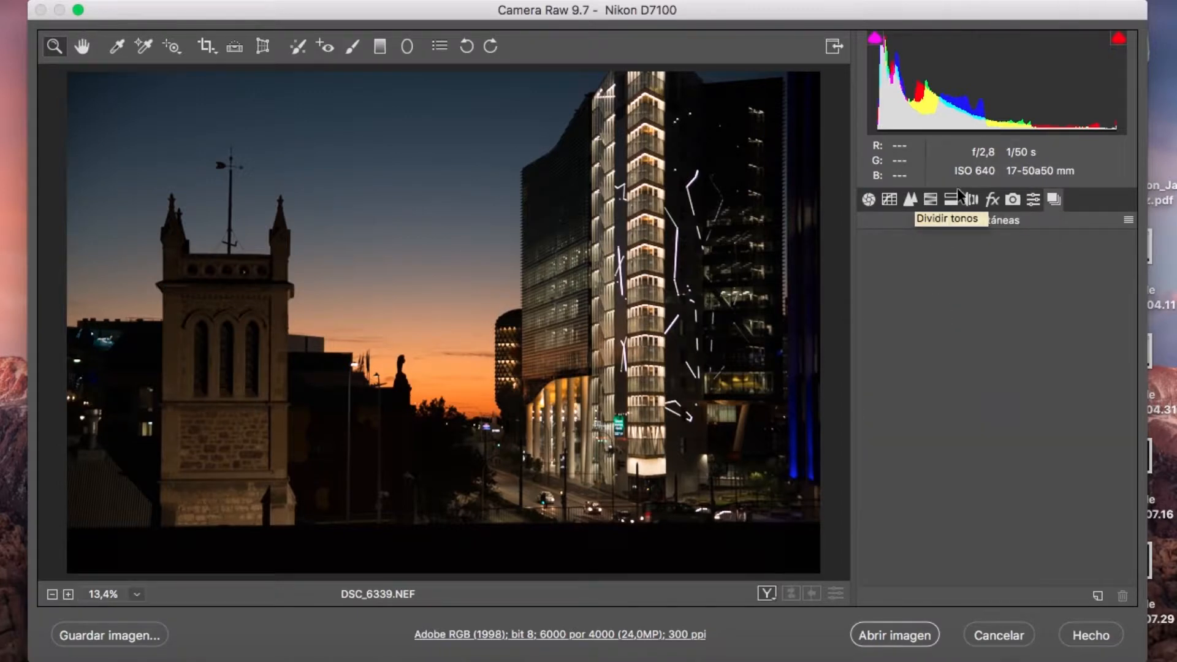
click(959, 199)
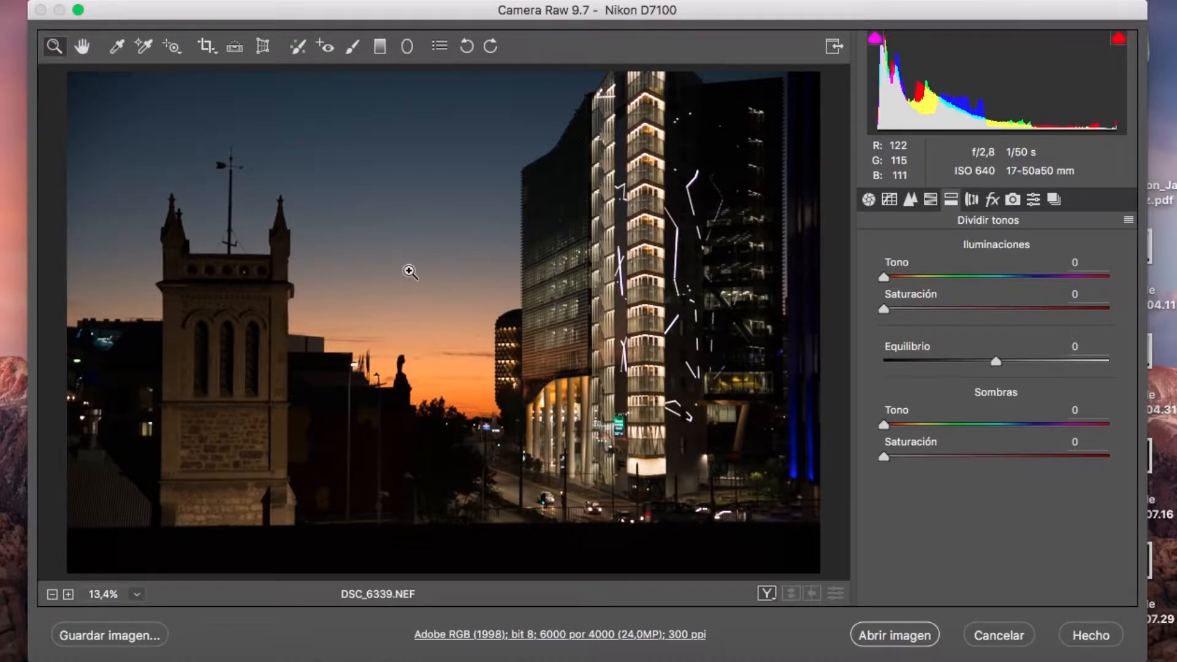
- Magnify the sunset sky to 33.3% and zoom back out to the whole photo
click(450, 314)
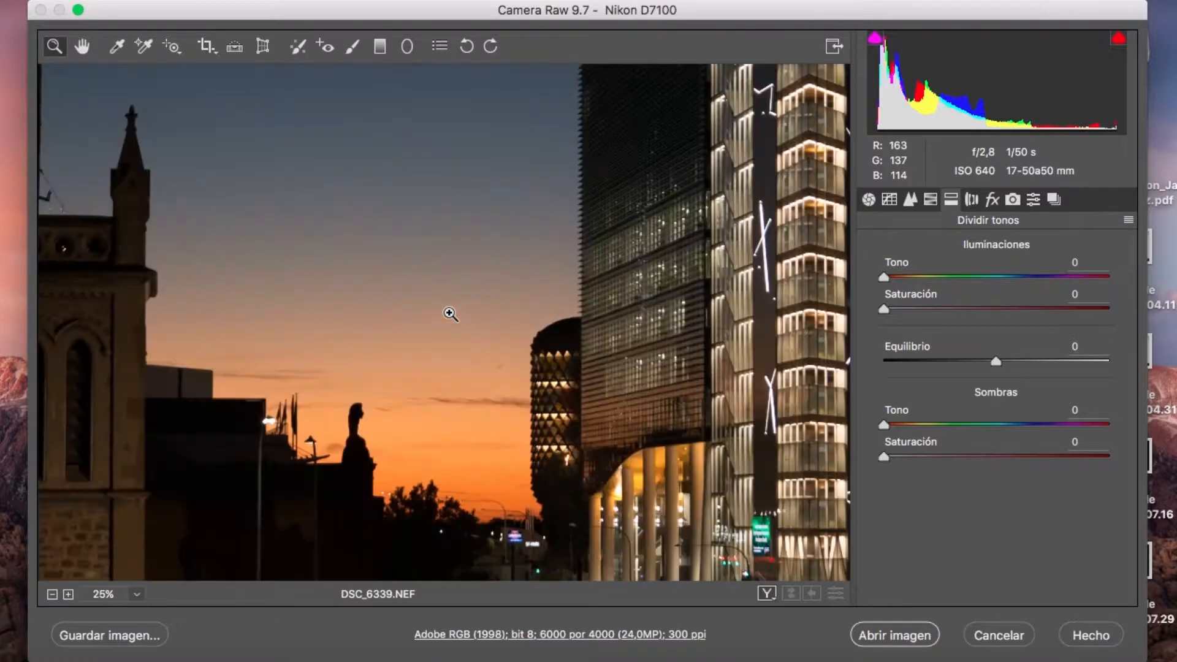
click(450, 314)
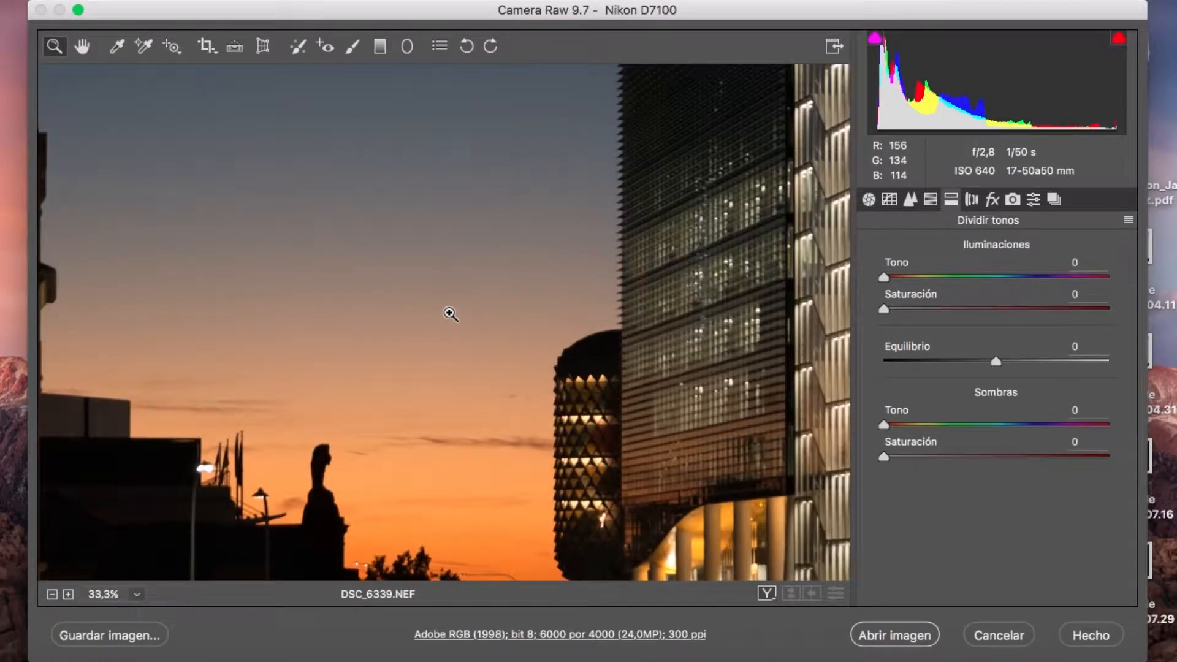
key(alt)
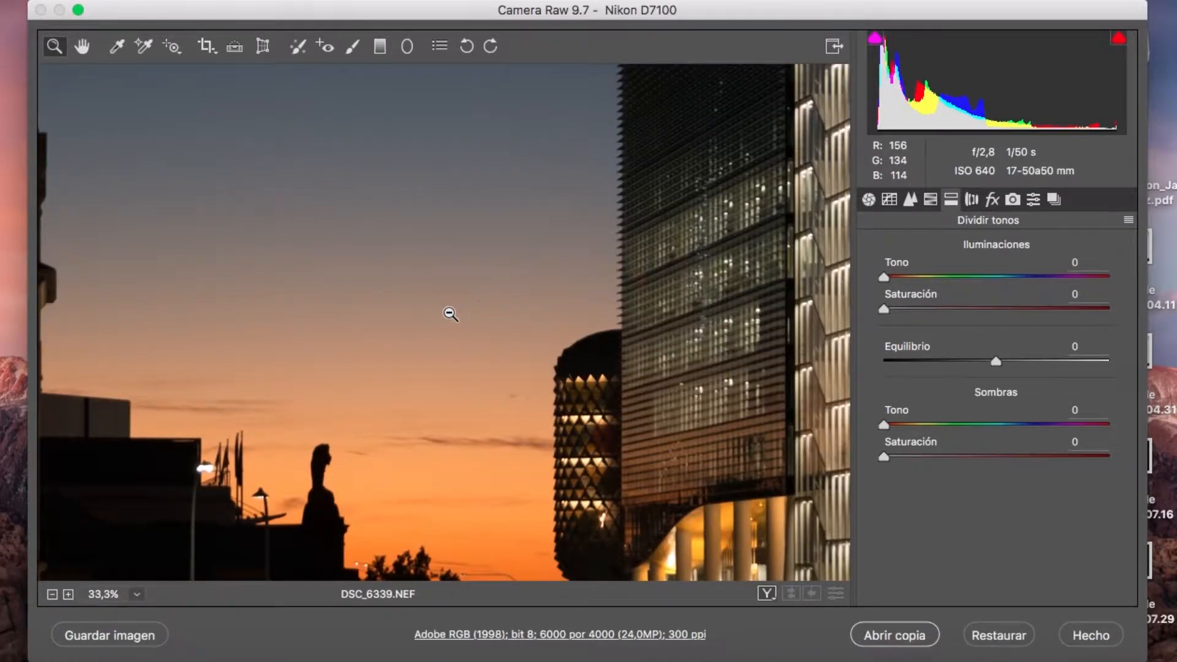
alt+click(450, 314)
alt+click(449, 314)
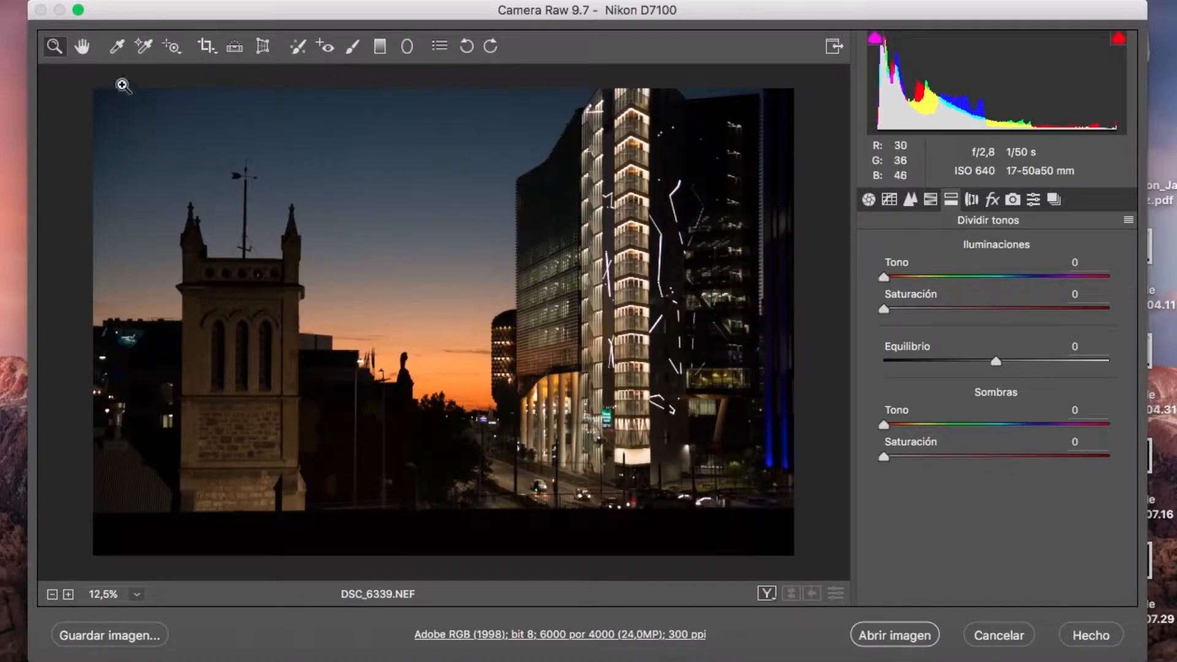
- Magnify the photo to 25%, pan across the tower, sky and lit buildings, and return to the full view
click(83, 49)
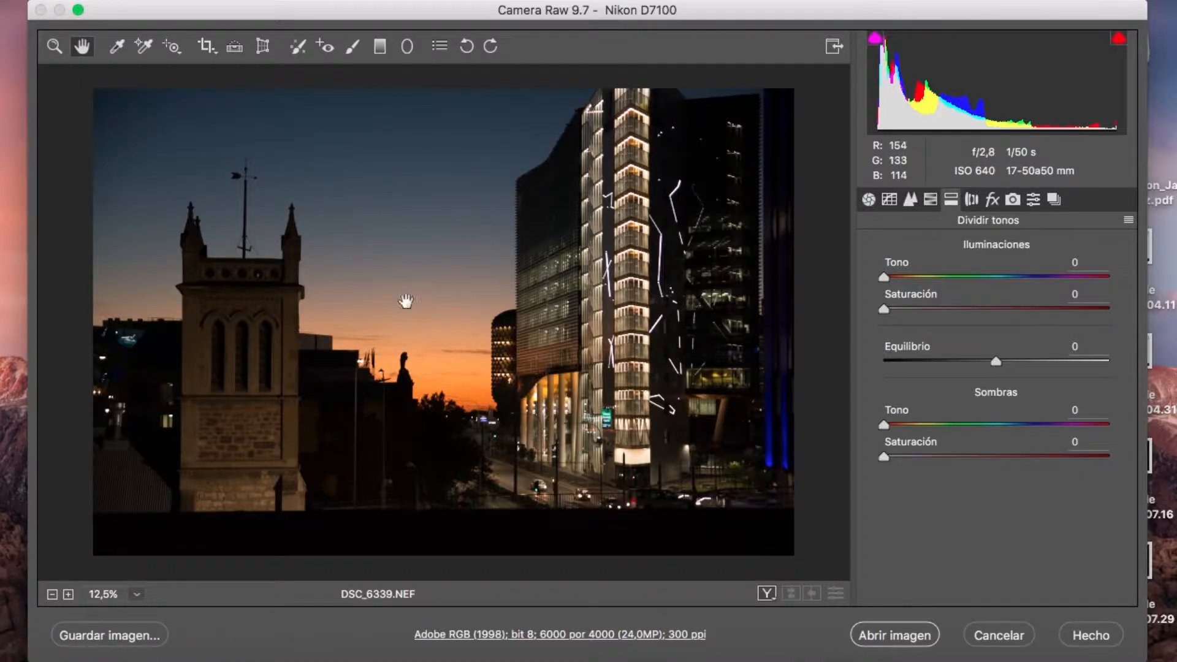
click(54, 46)
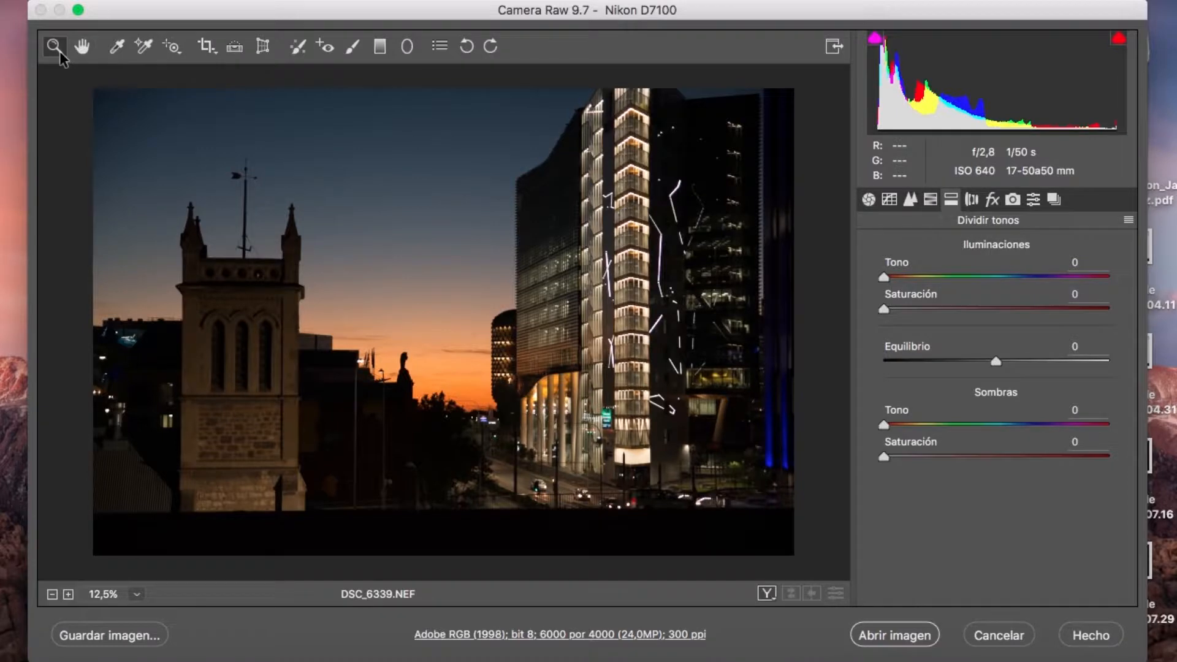
click(386, 333)
click(81, 46)
click(528, 337)
drag(528, 337, 641, 373)
drag(421, 177, 491, 355)
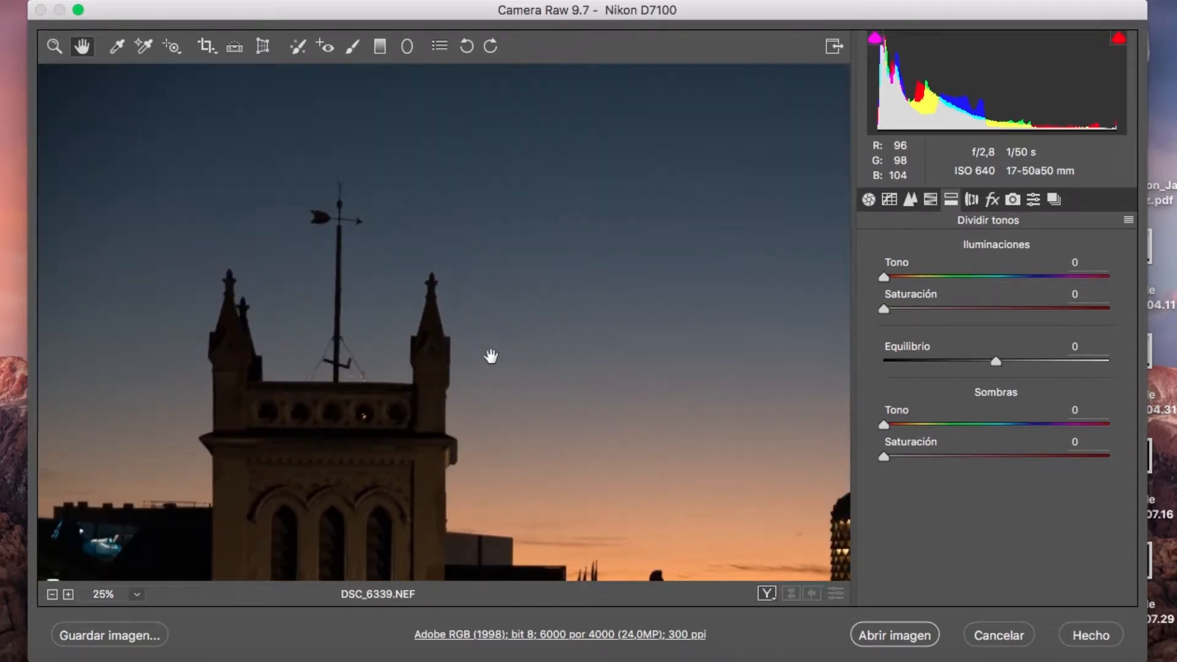
drag(525, 318, 285, 231)
drag(653, 429, 561, 281)
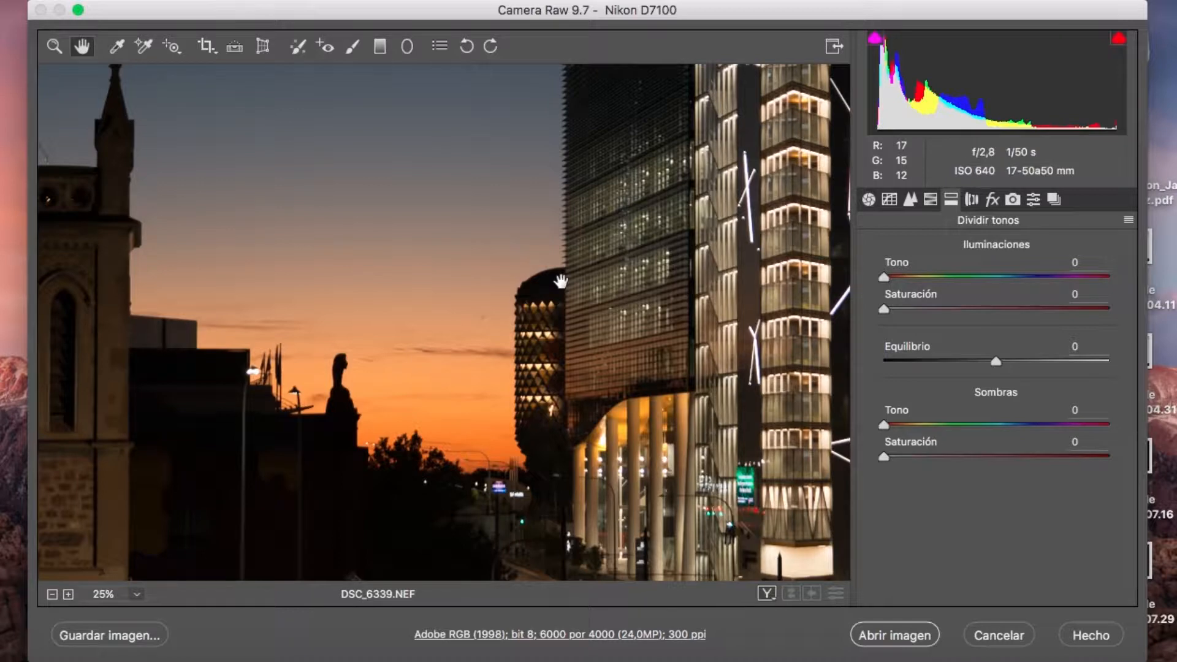
drag(551, 276, 704, 281)
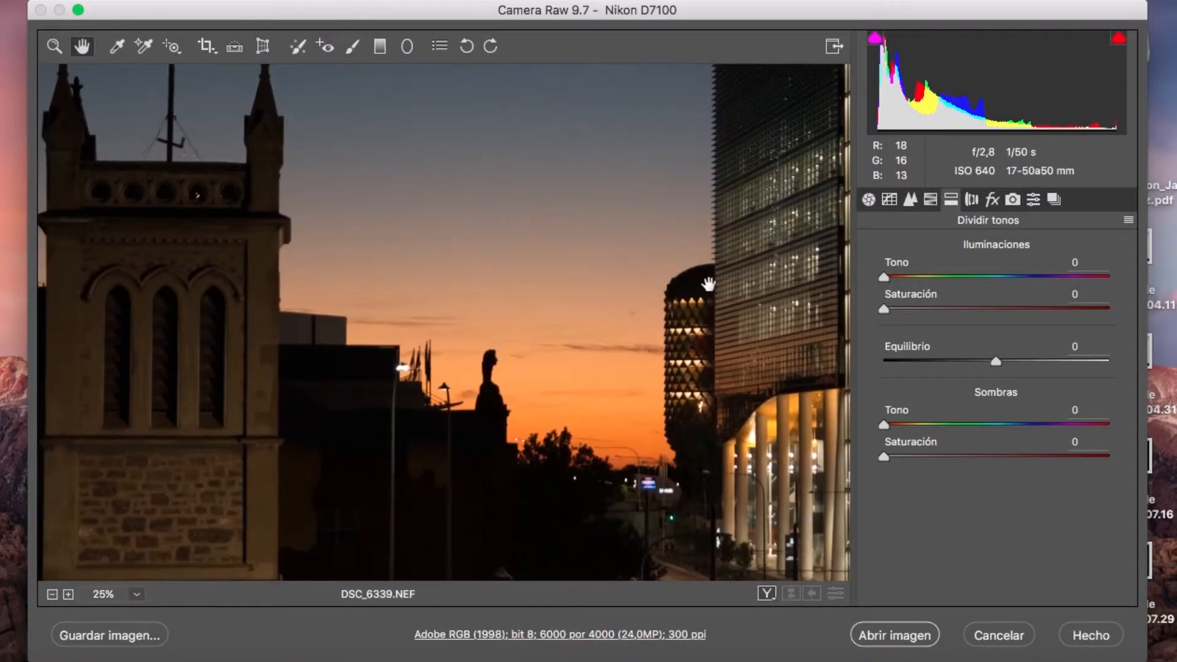
click(54, 46)
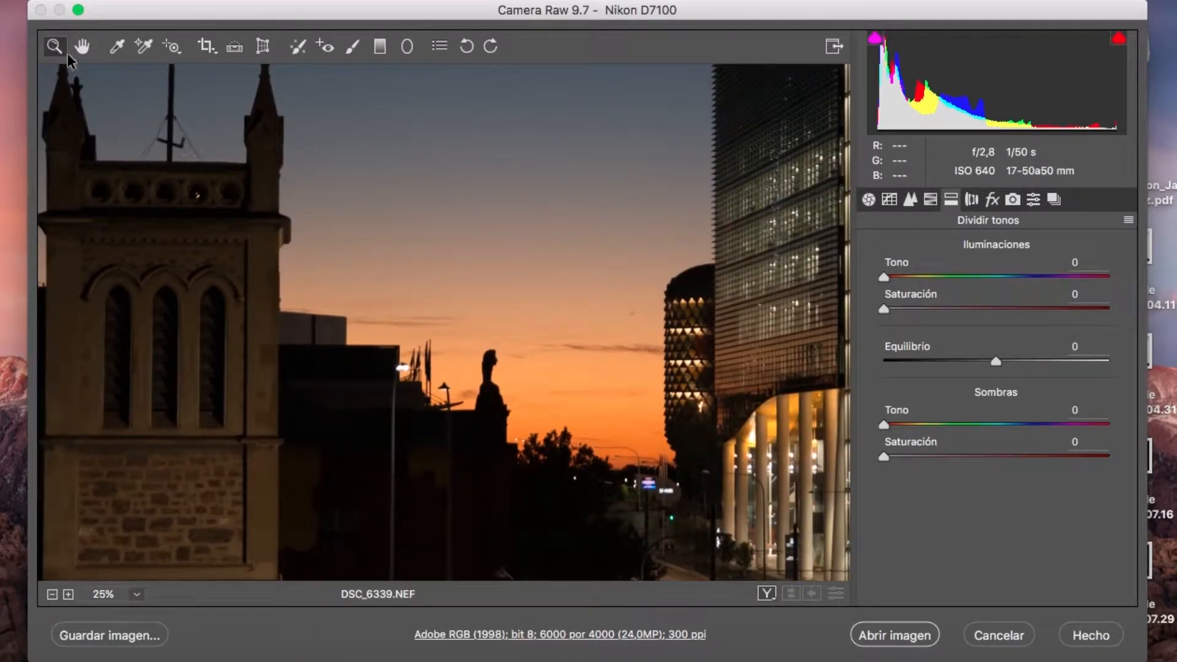
alt+click(382, 282)
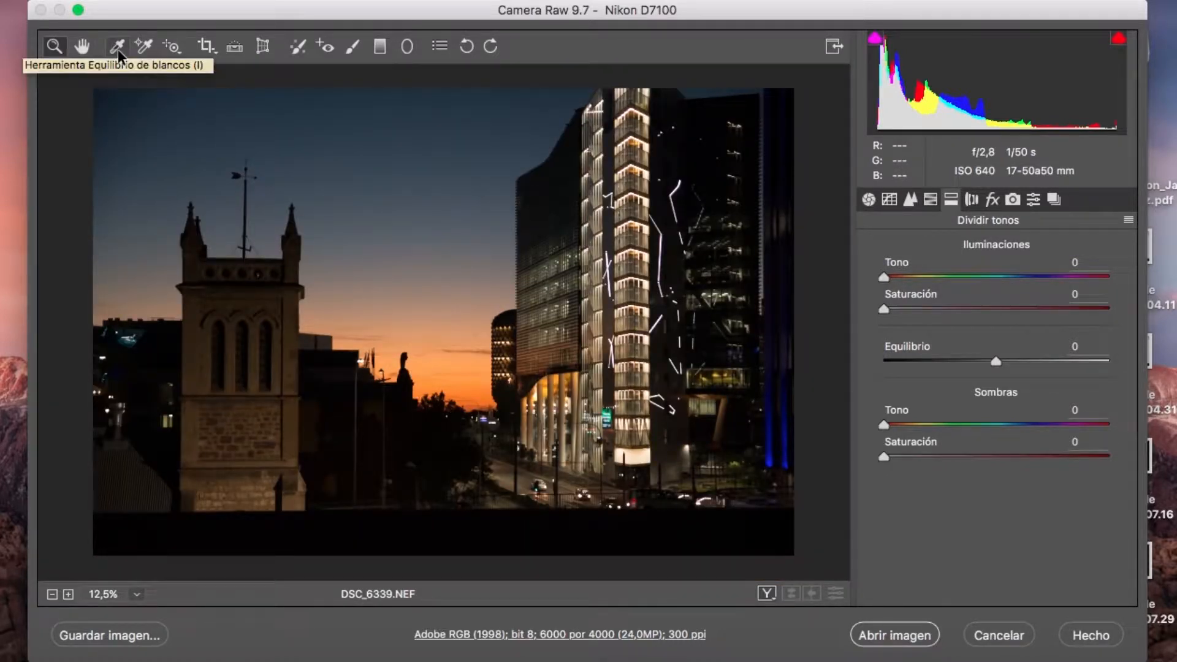
- Try the White Balance tool on the orange horizon, the middle sky, the dark upper sky and the blue-lit building
click(117, 53)
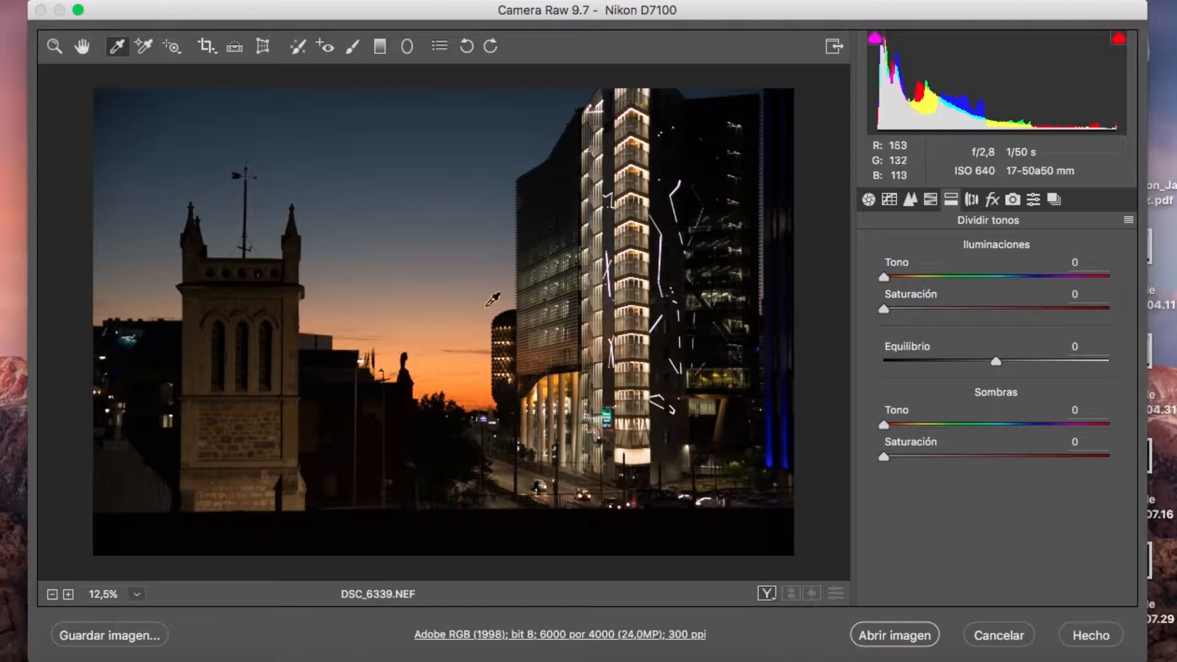
click(470, 388)
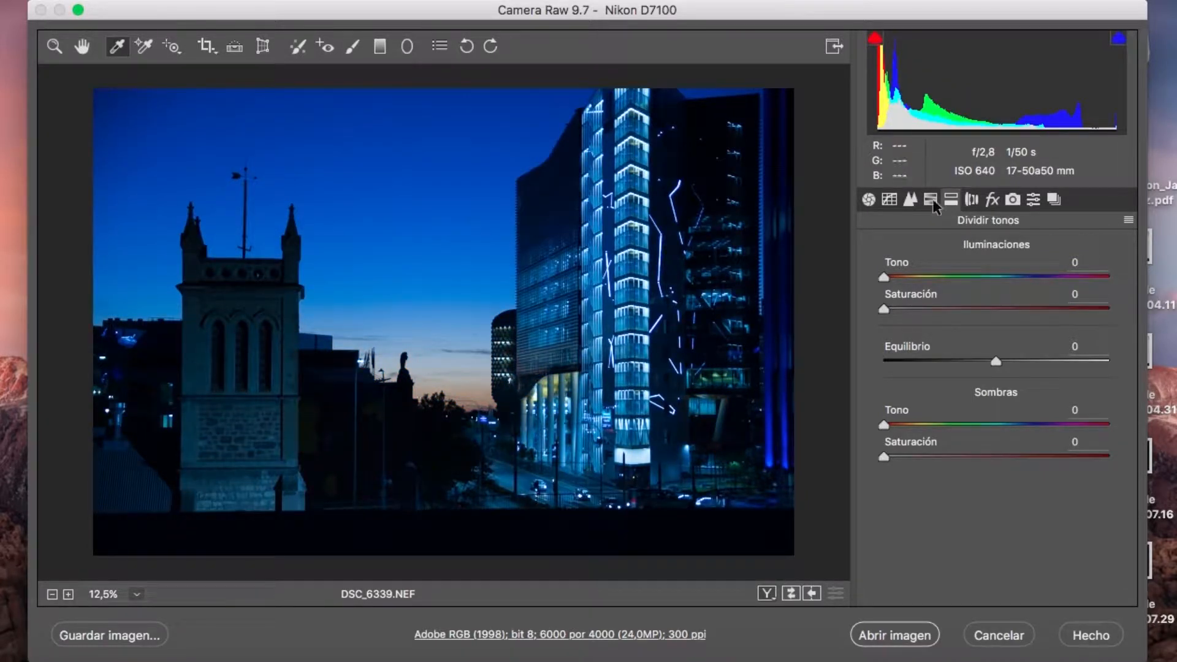
click(870, 199)
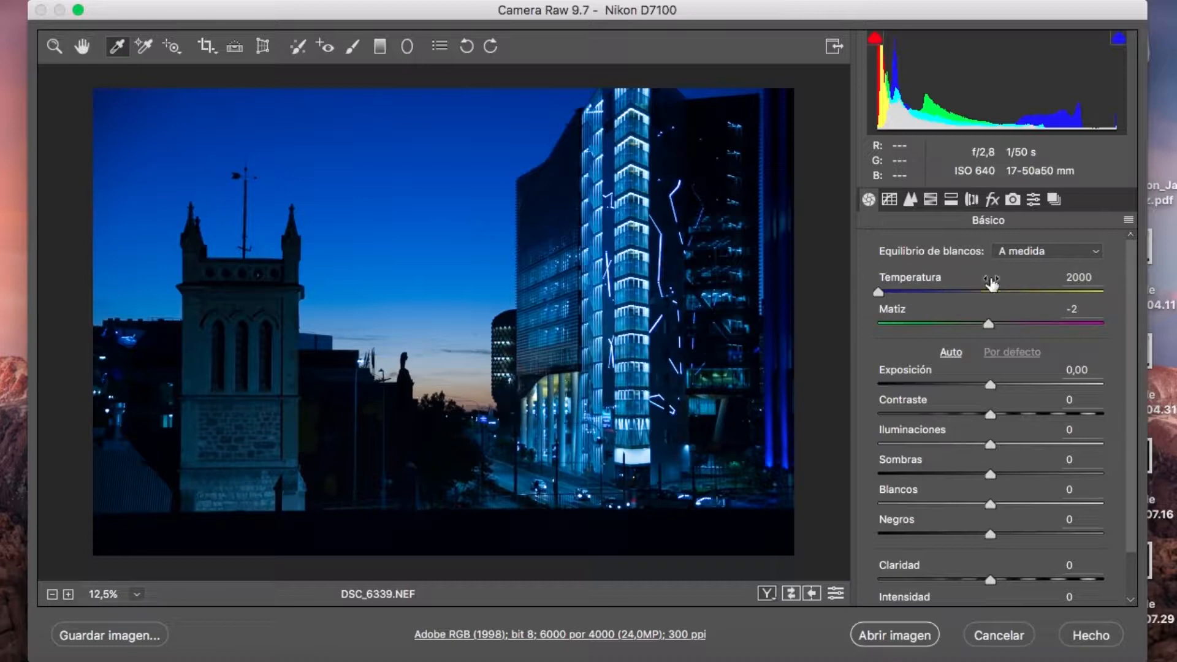
click(427, 233)
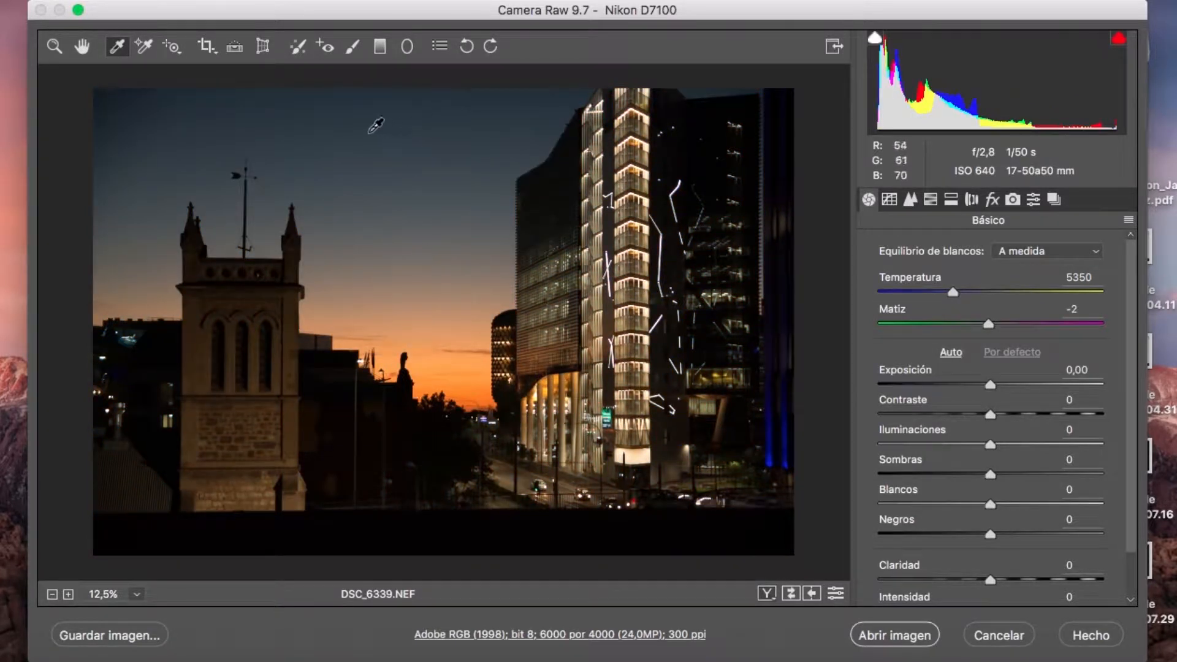
click(372, 129)
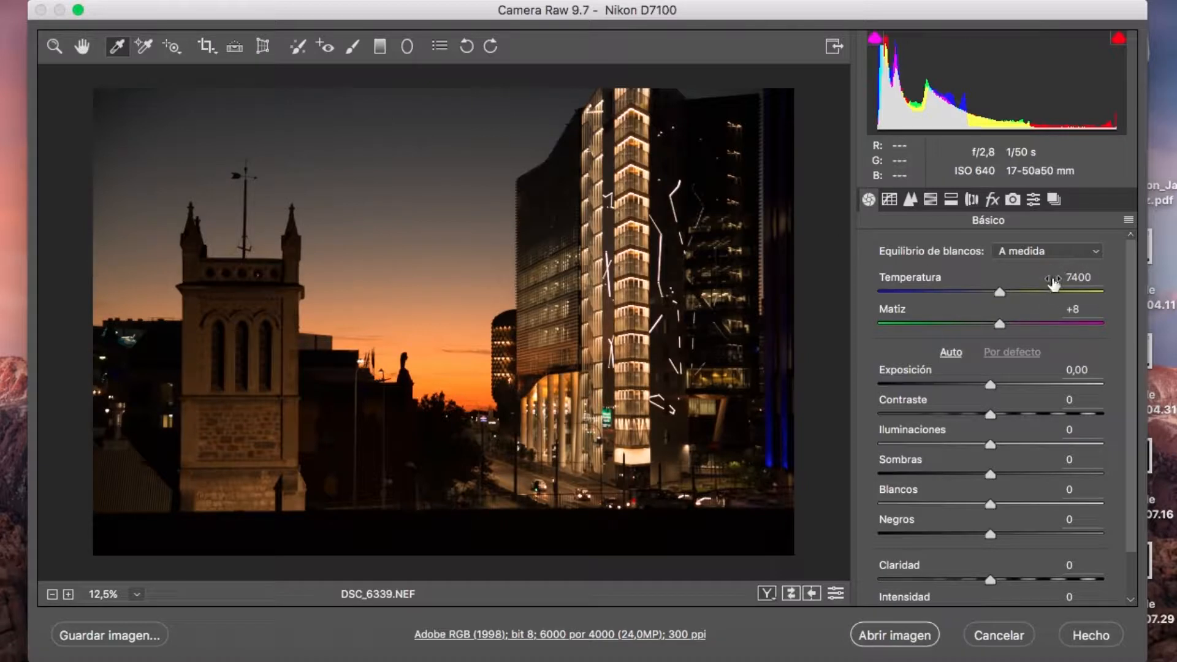
click(777, 422)
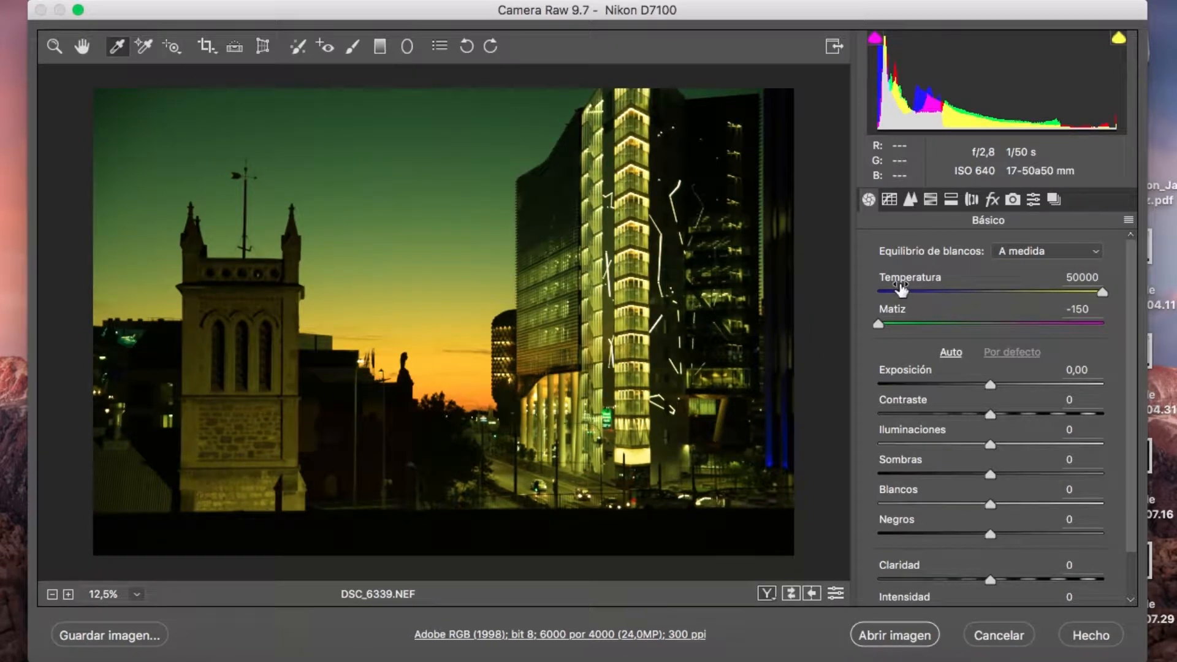
- Undo all the white balance samples to restore the as-shot white balance
click(693, 263)
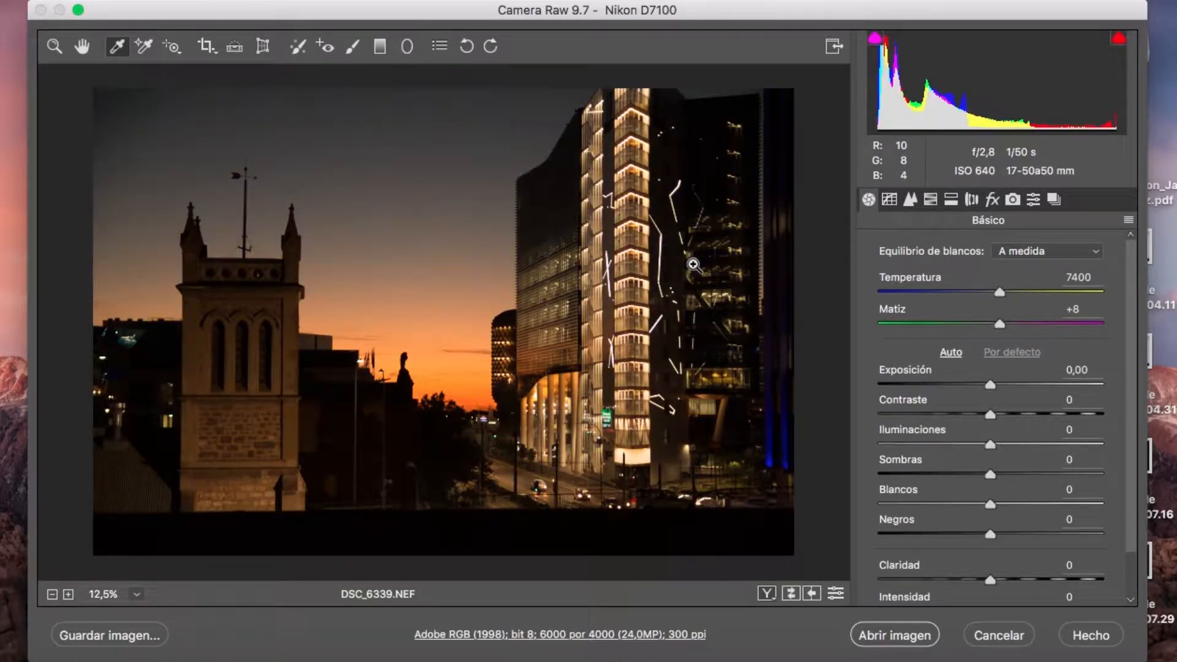
click(693, 263)
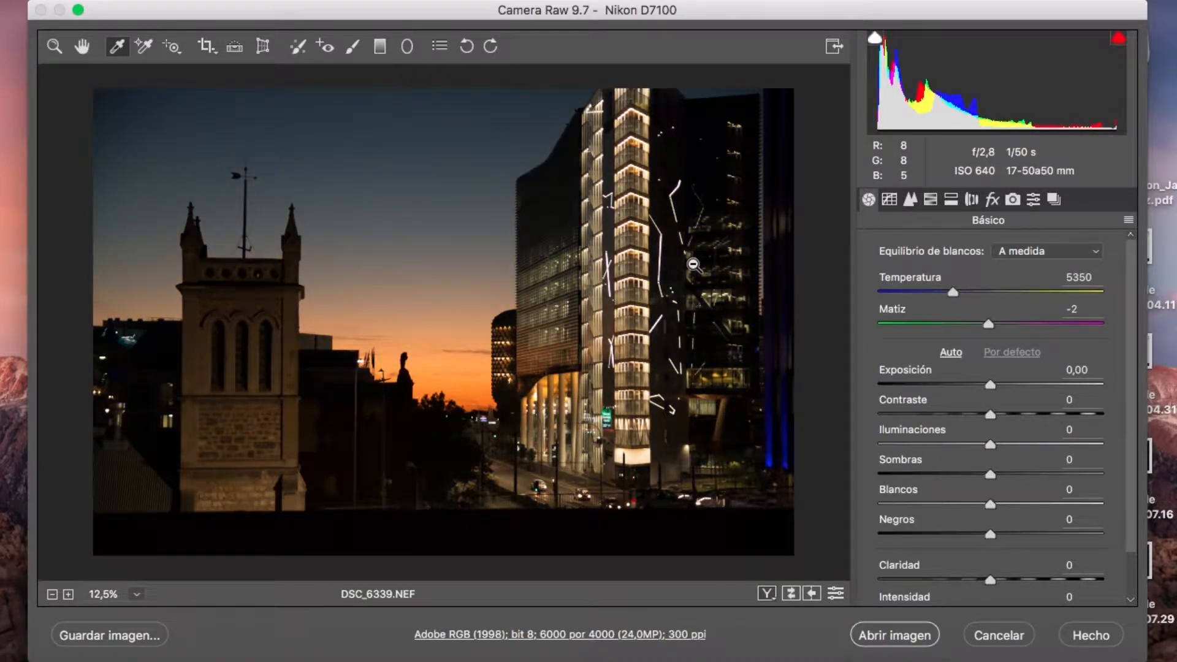
key(alt+super+z)
key(alt+super+z)
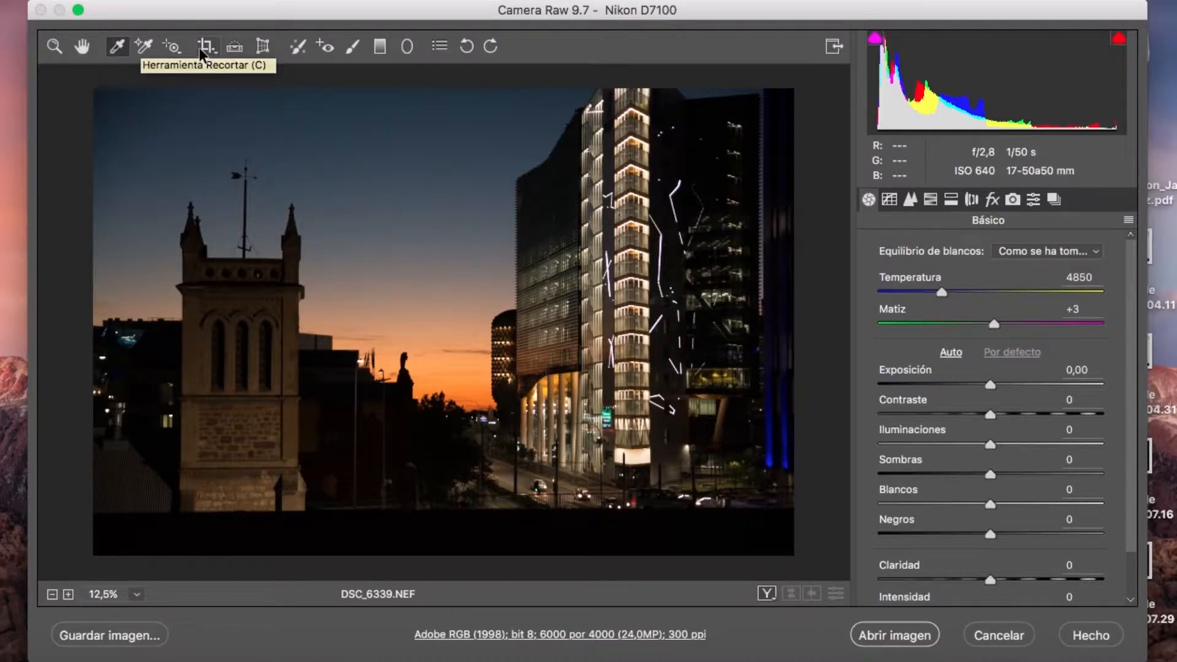
- Place colour samplers above the tower and in the sky near the horizon, and move the second one higher in the sky
click(146, 45)
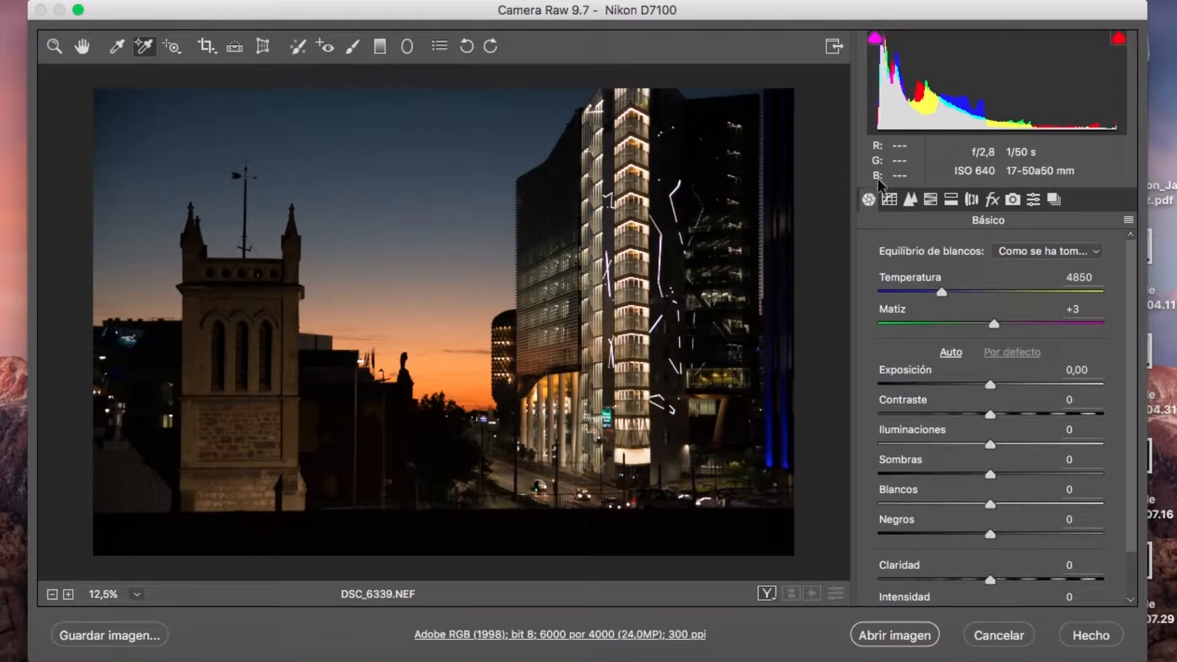
click(292, 156)
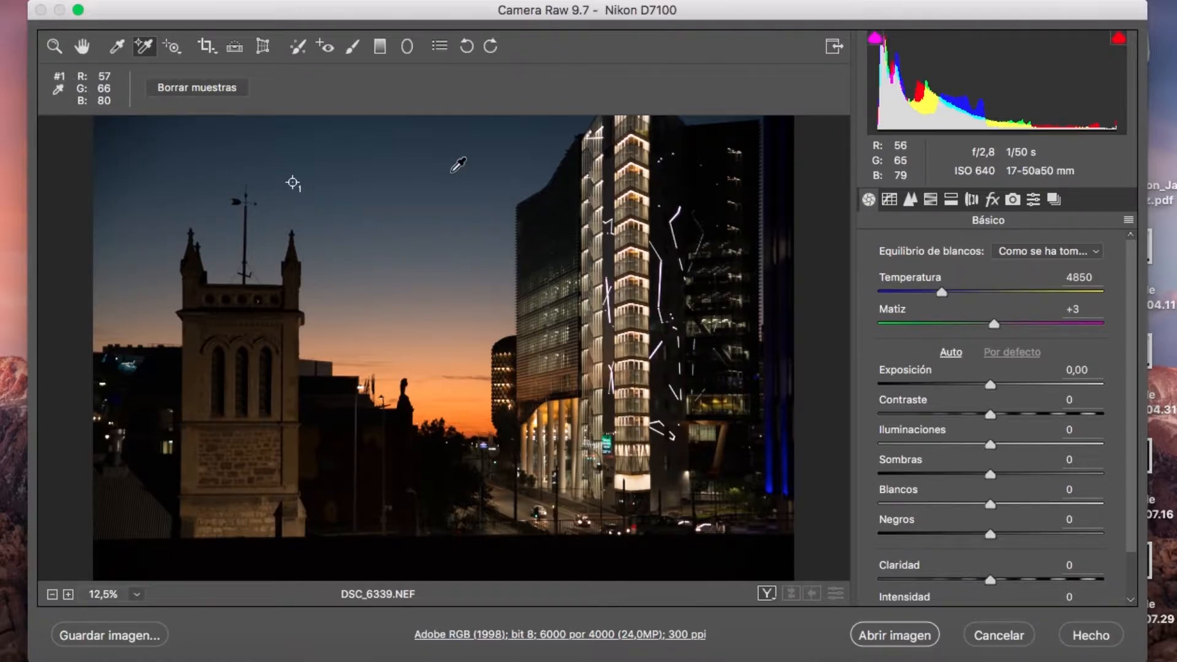
click(481, 308)
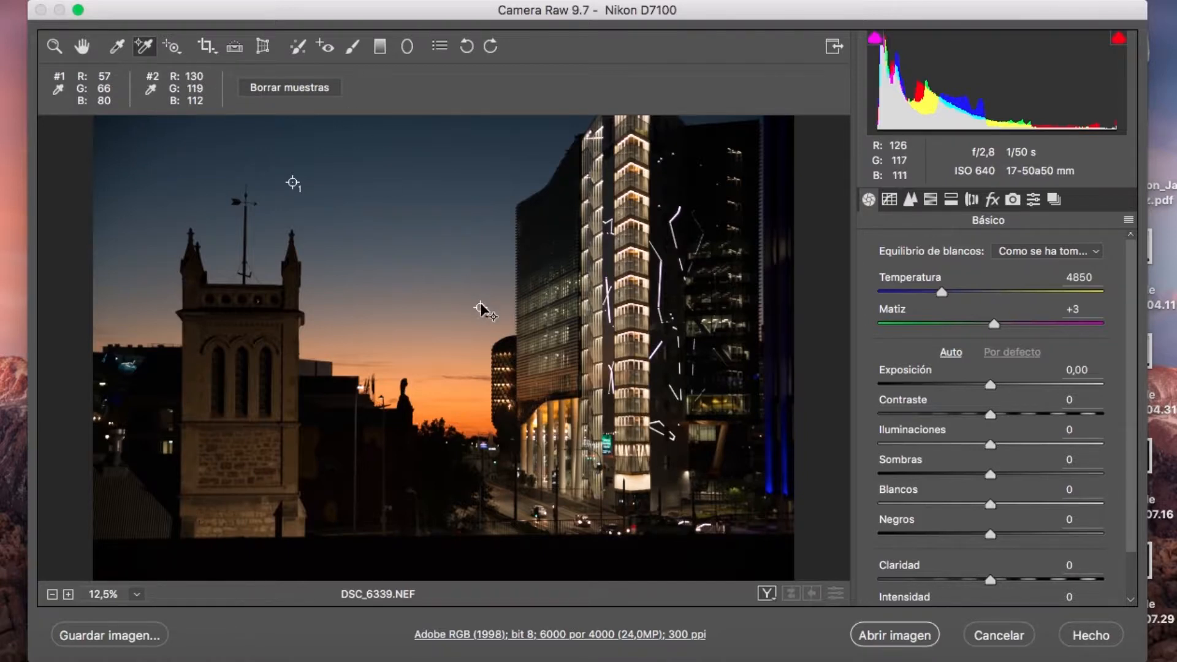
drag(481, 308, 440, 257)
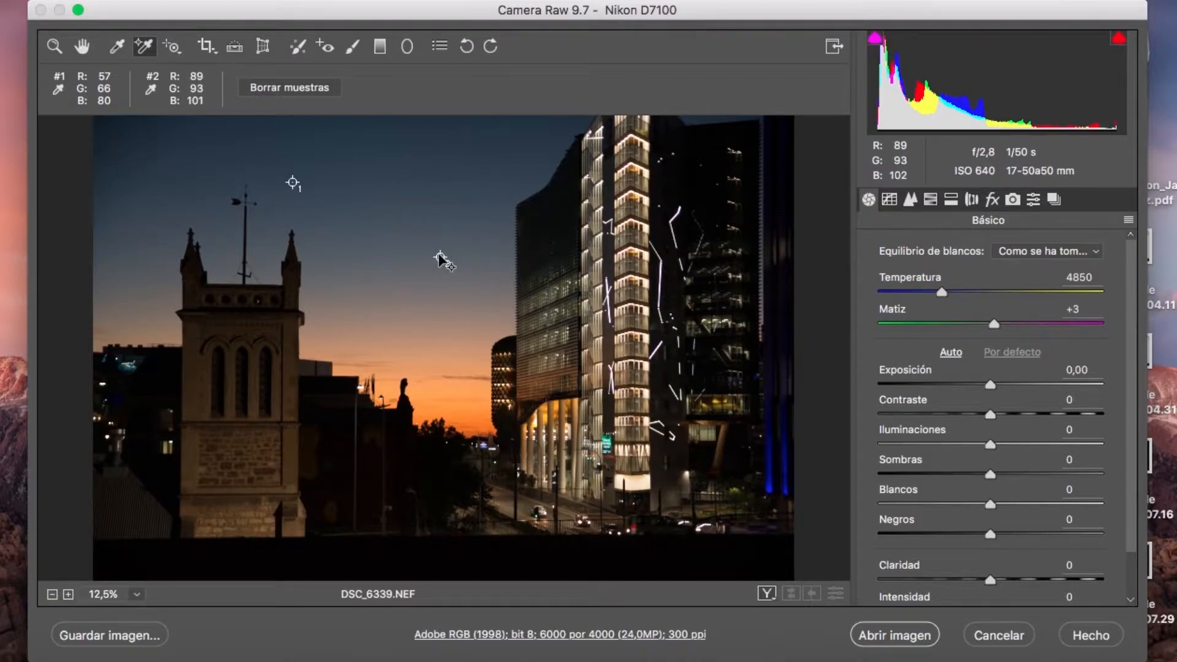
- Delete the second colour sampler on its own and clear the remaining sample
key(alt)
key(alt)
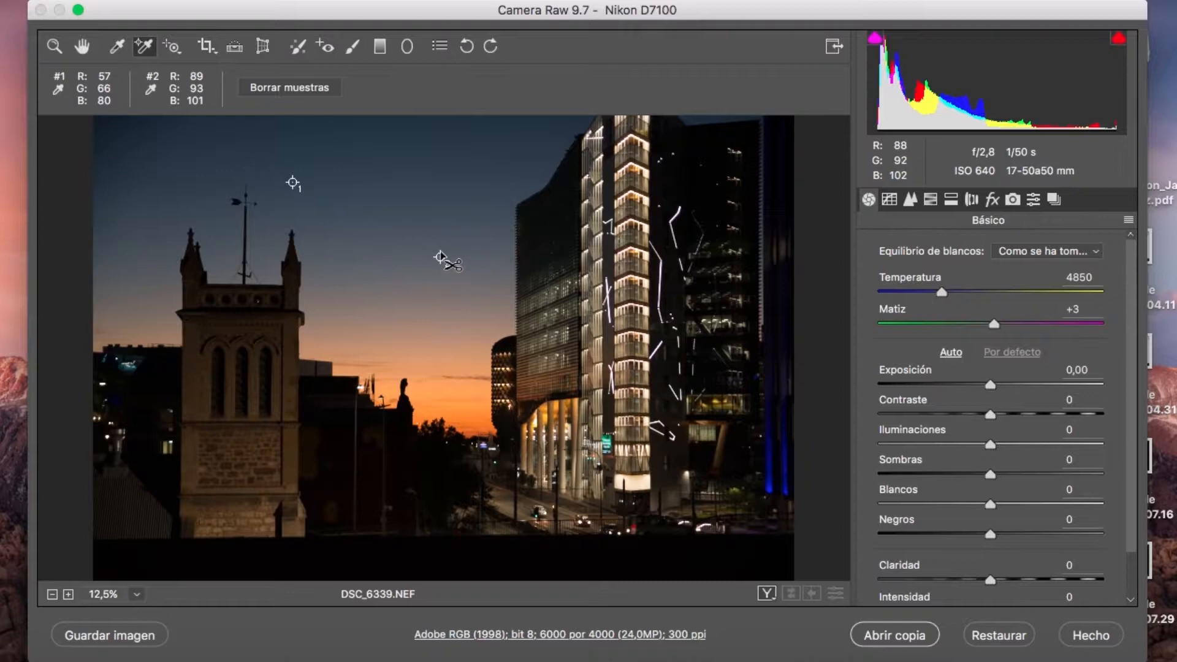
alt+click(440, 257)
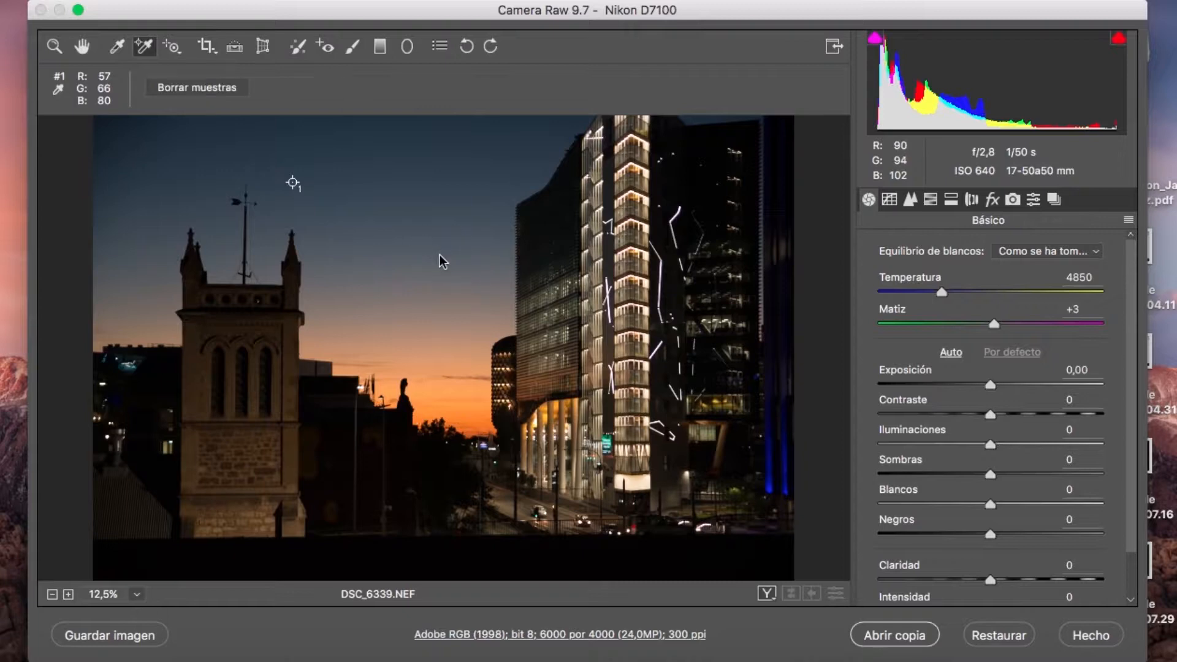
key(alt)
click(215, 86)
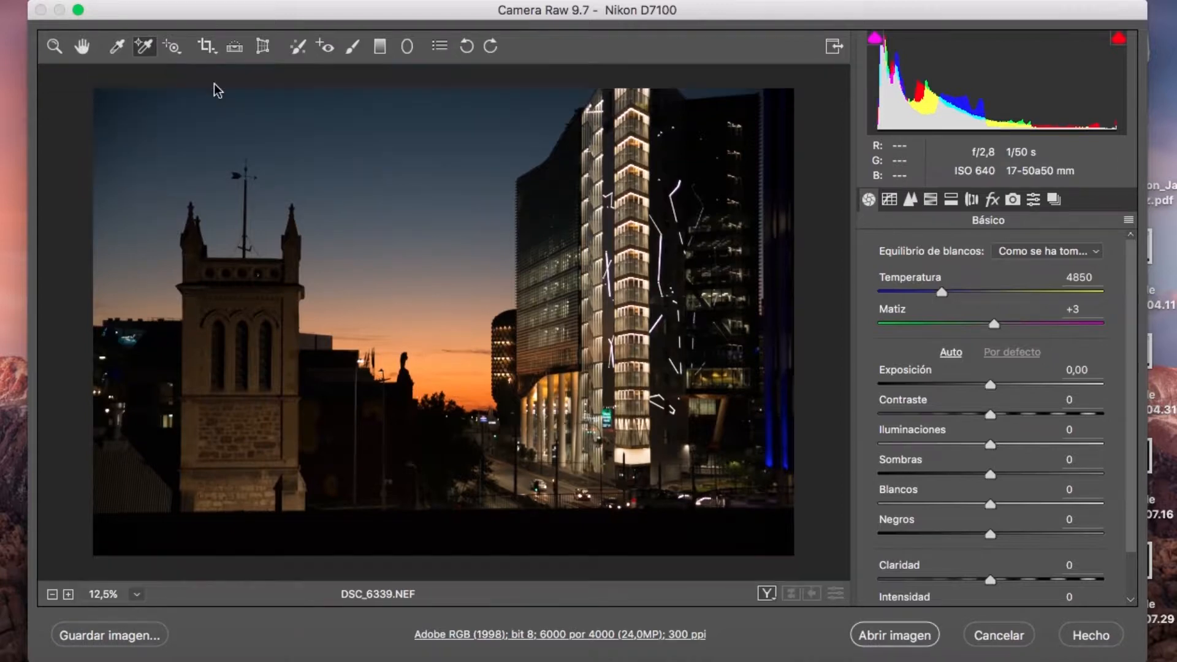
- Try the Targeted Adjustment tool in Parametric Curve mode, brightening the tower, sky and lit building to Oscuros +19 and Claros +52
click(170, 50)
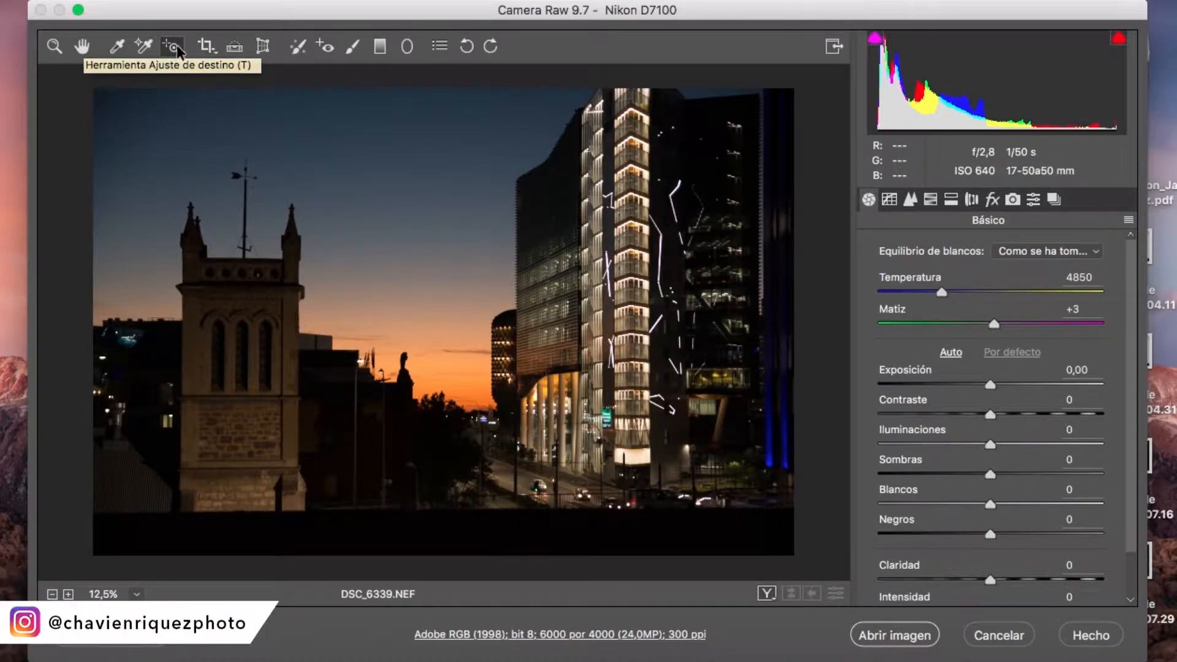
click(176, 49)
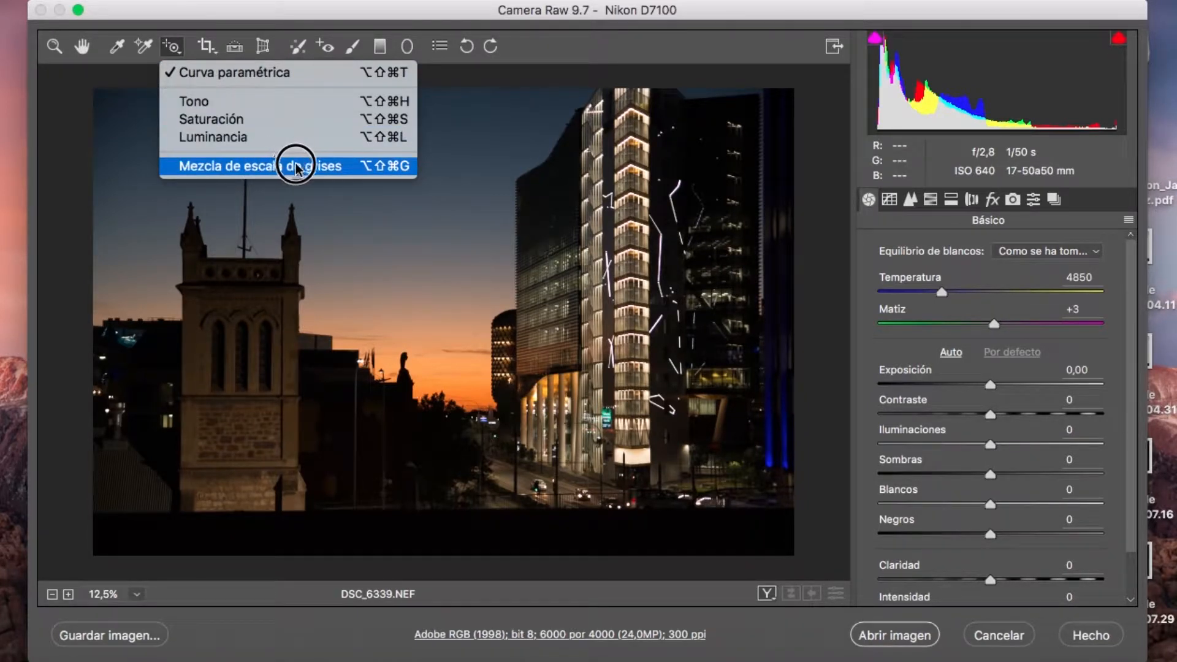
click(314, 73)
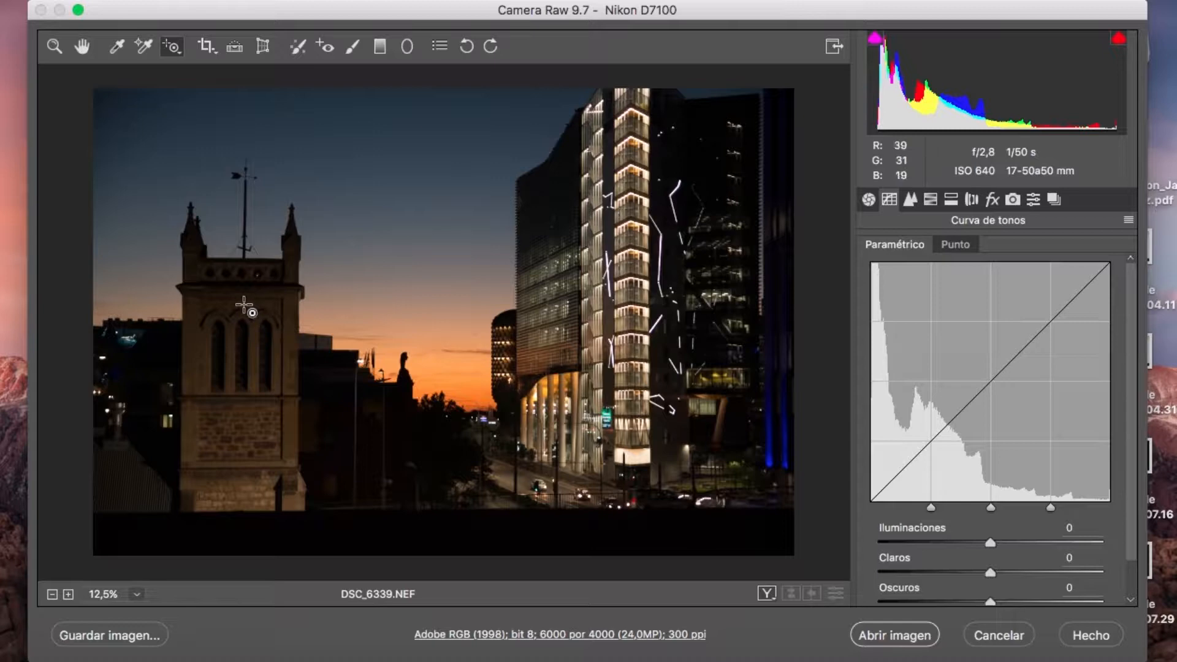
right_click(245, 303)
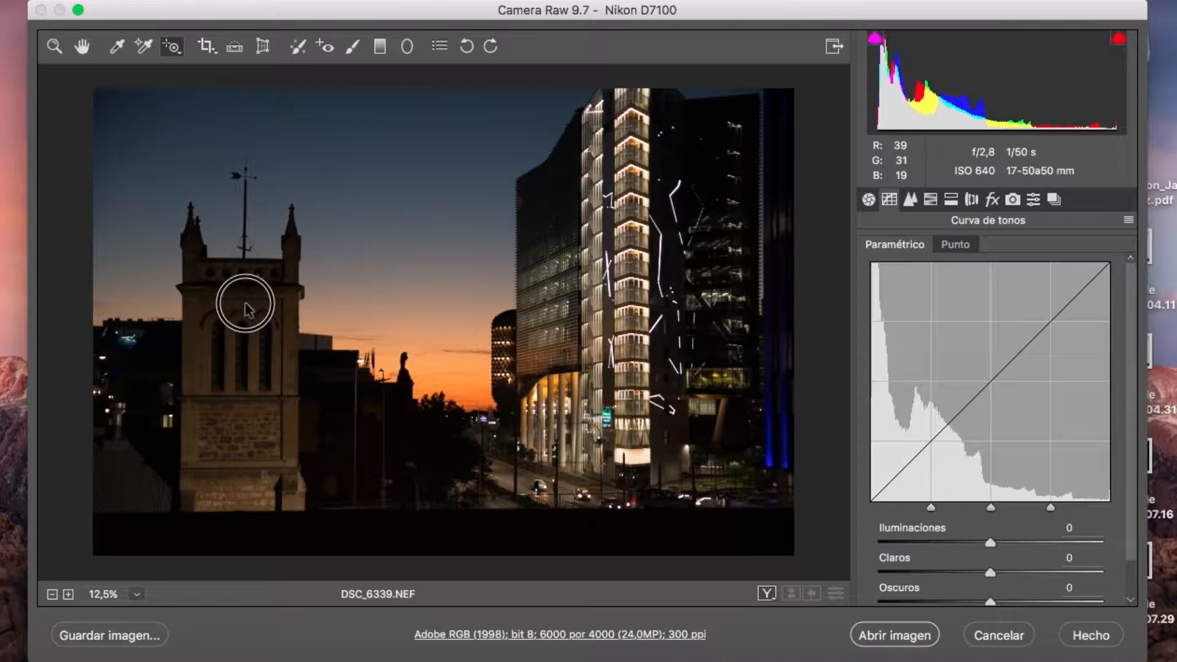
drag(245, 304, 221, 208)
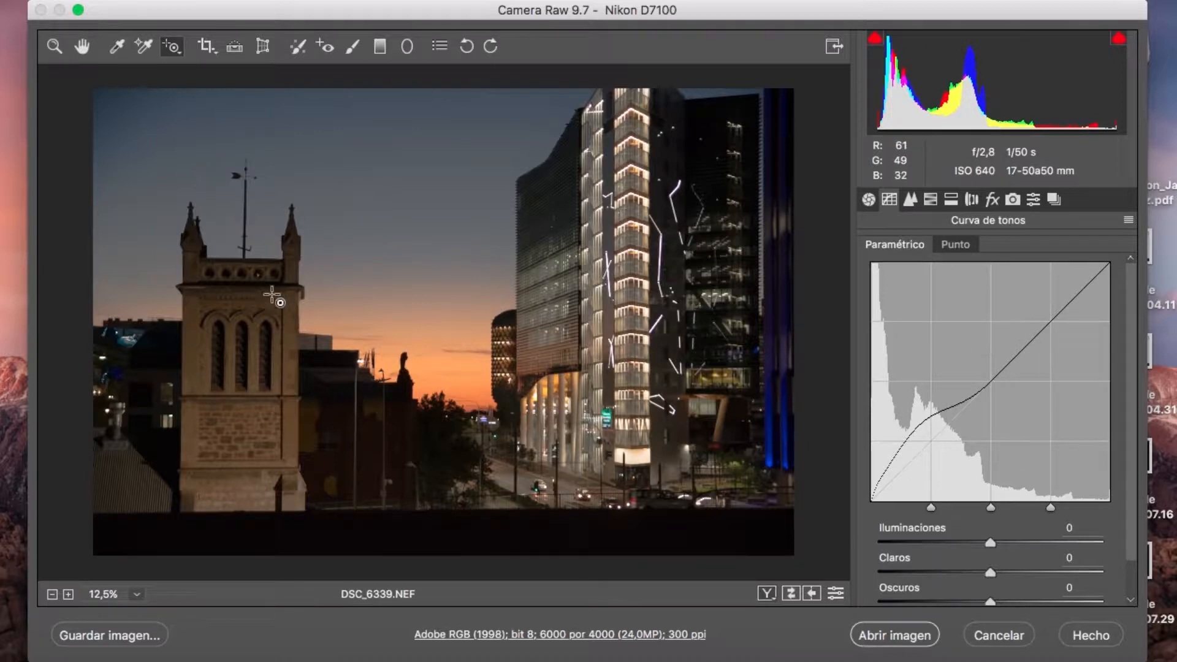
mouse_move(482, 258)
mouse_down()
mouse_move(484, 359)
mouse_move(469, 242)
mouse_up()
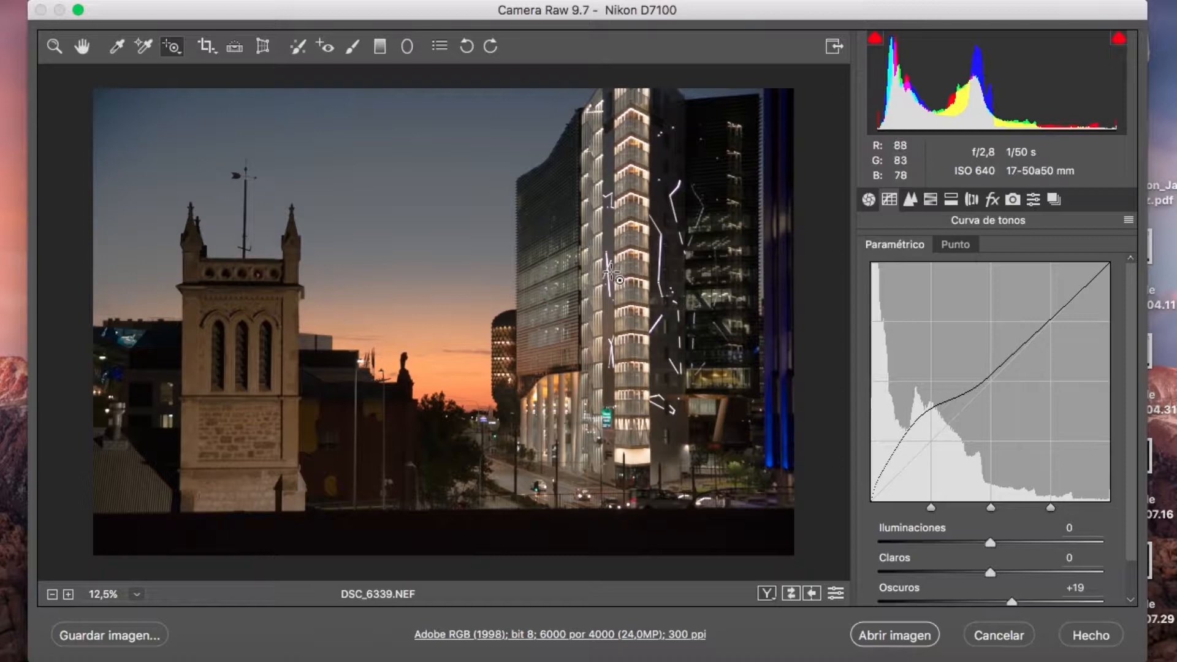
drag(606, 266, 589, 218)
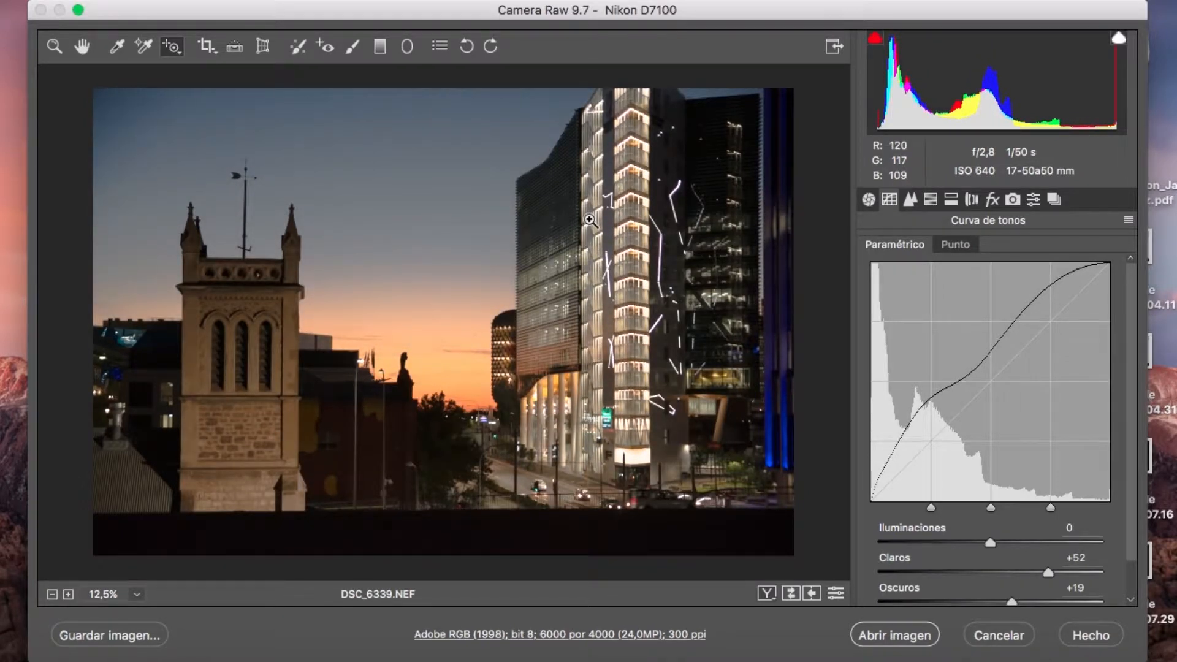
- Undo all the parametric curve adjustments to restore the straight tone curve
key(super+z)
key(super+z)
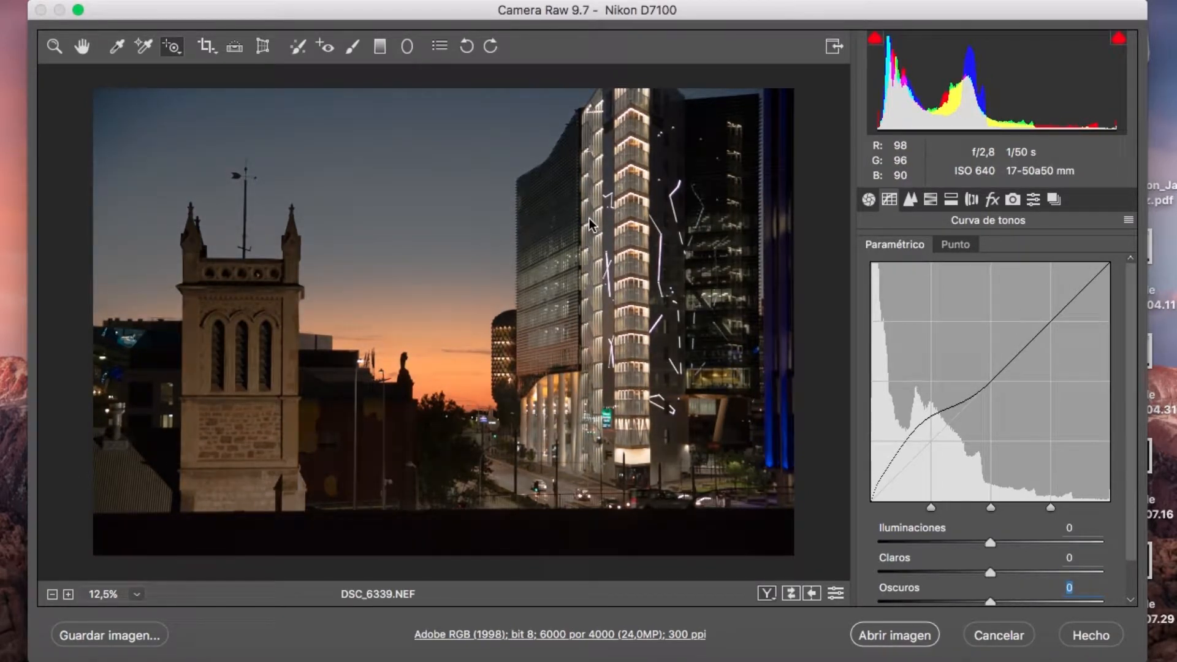
key(super+z)
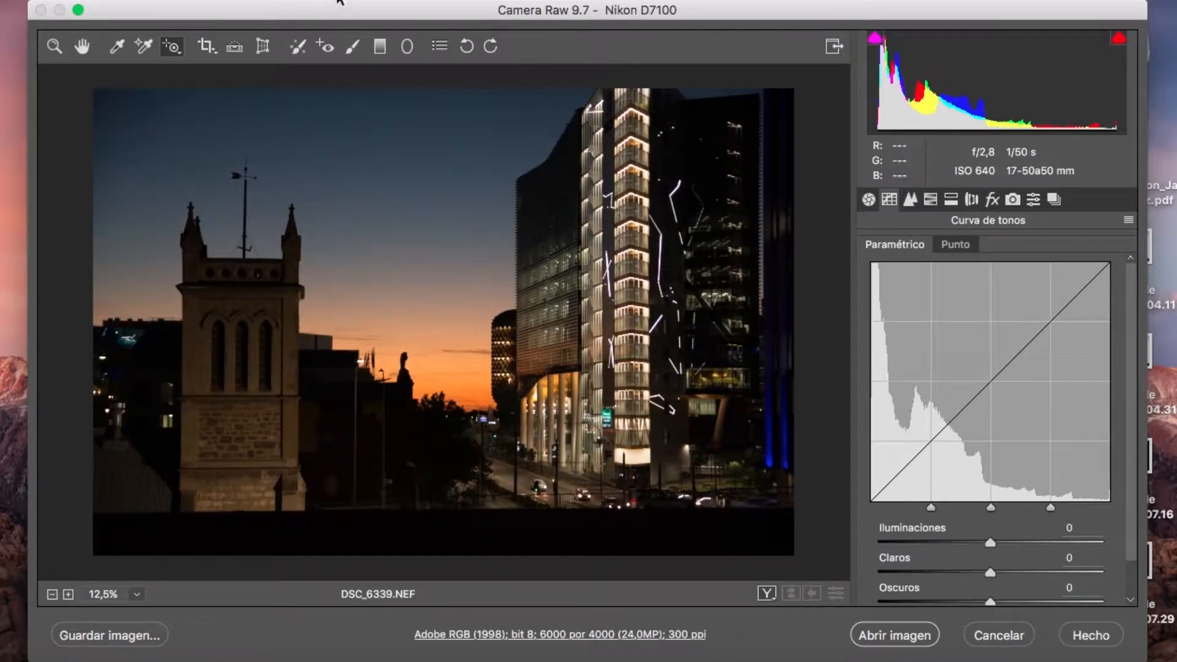
- Switch the Targeted Adjustment tool to Hue (Tono), look through the HSL Saturation and Luminance settings, and return to Hue
drag(177, 48, 202, 102)
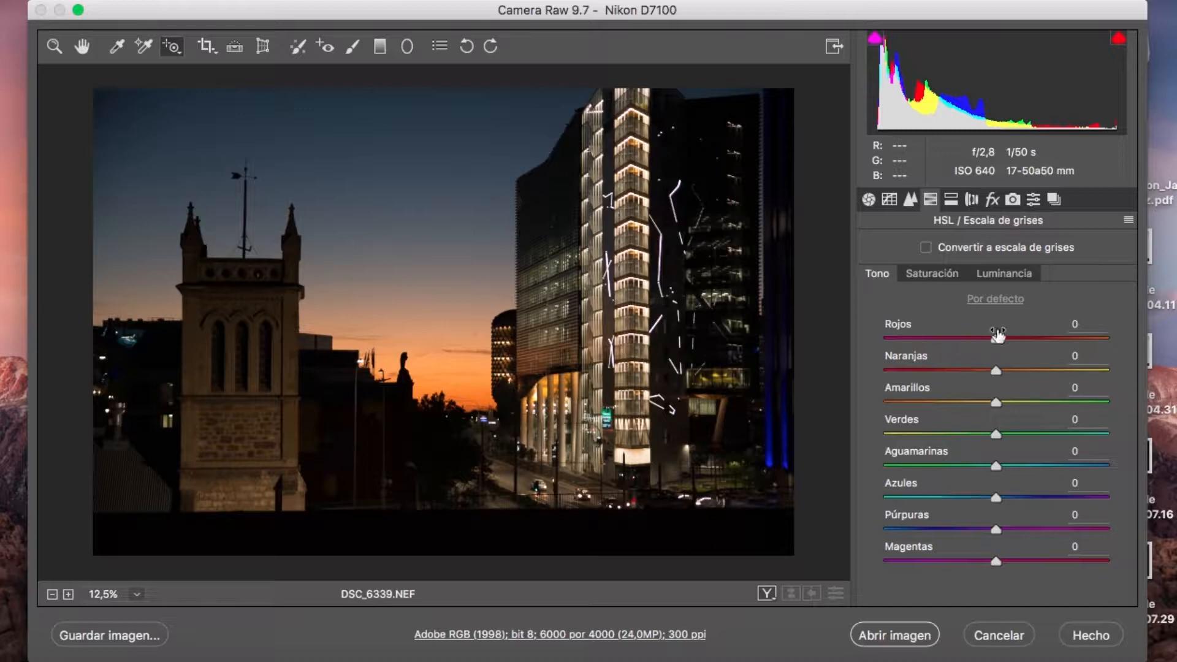
click(910, 273)
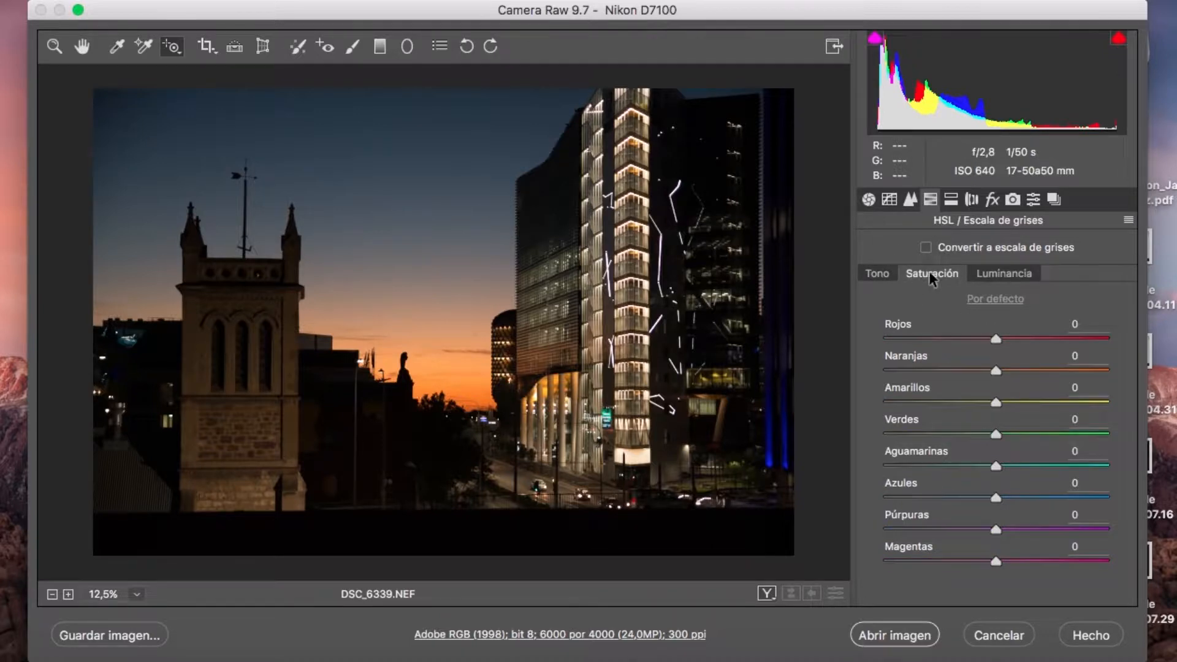
click(1003, 274)
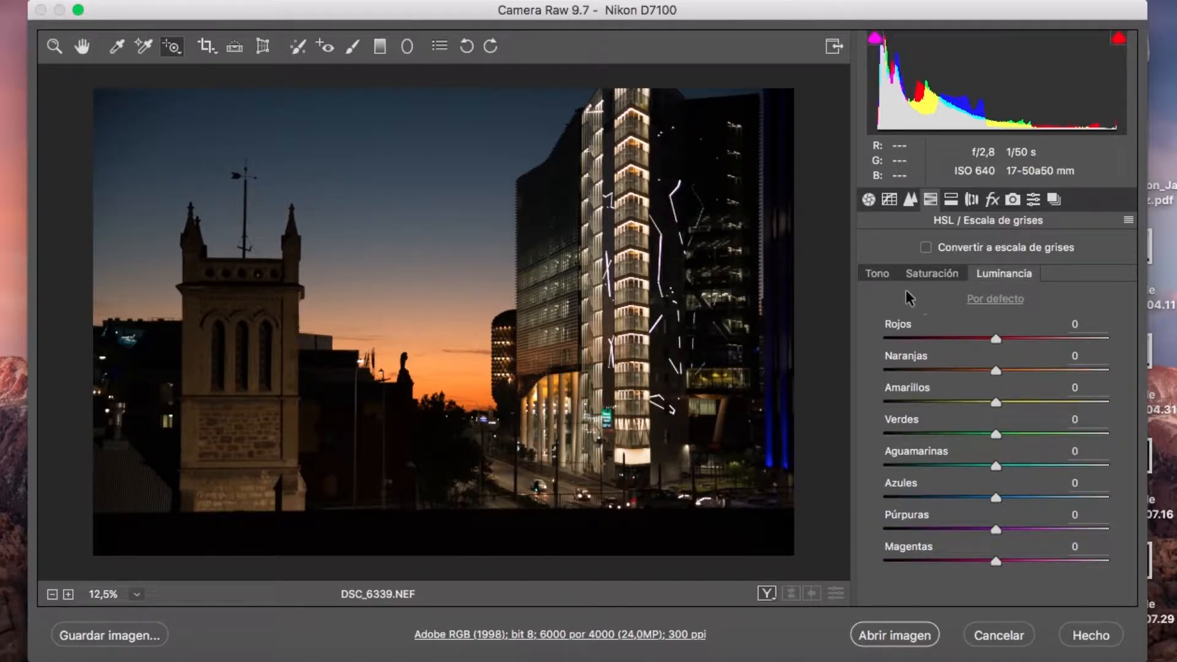
click(881, 277)
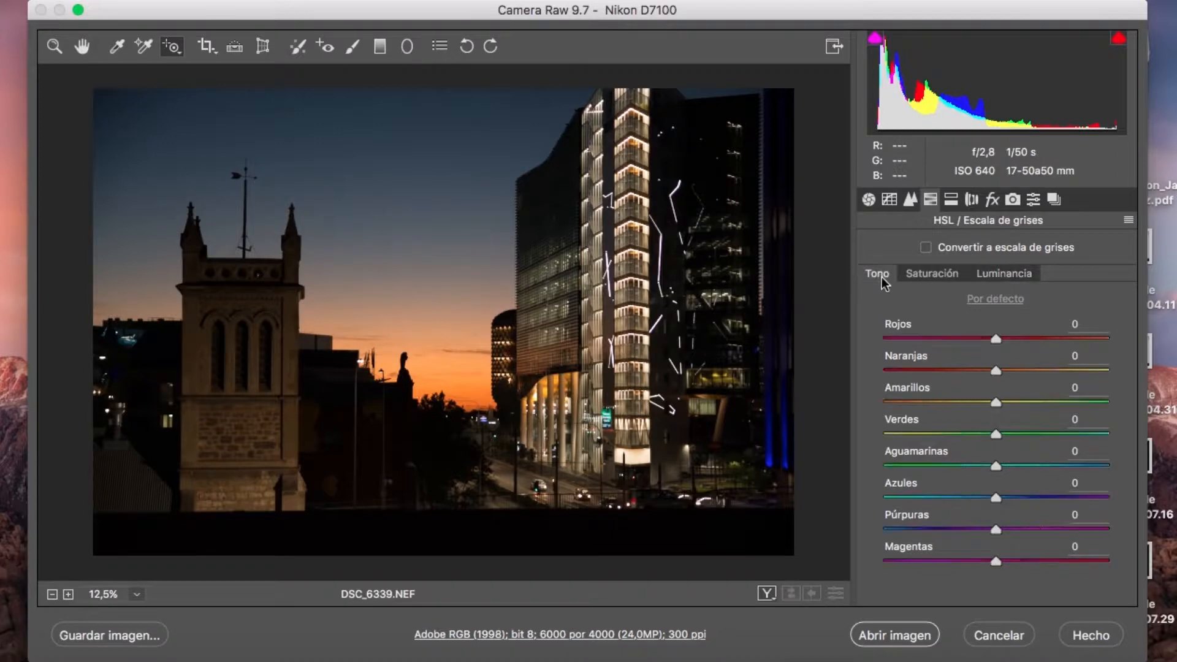
- Try shifting the hue of the upper sky with the Targeted Adjustment tool, bringing Azules to +100 and Aguamarinas to +1
click(169, 48)
click(408, 176)
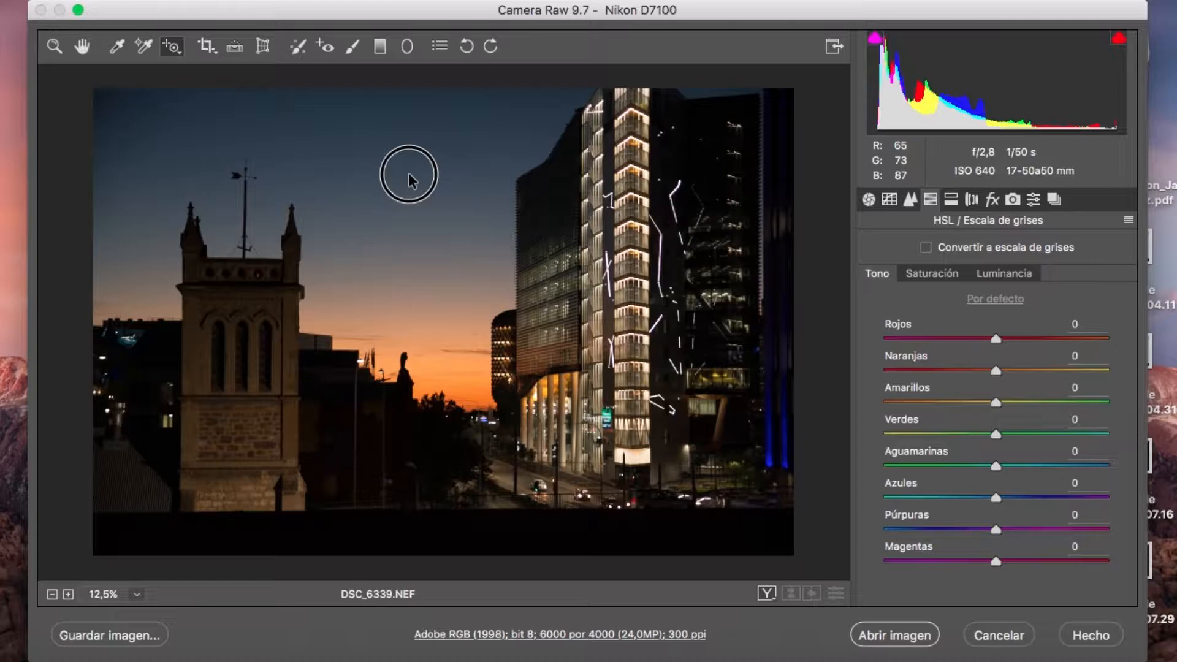
drag(408, 175, 410, 124)
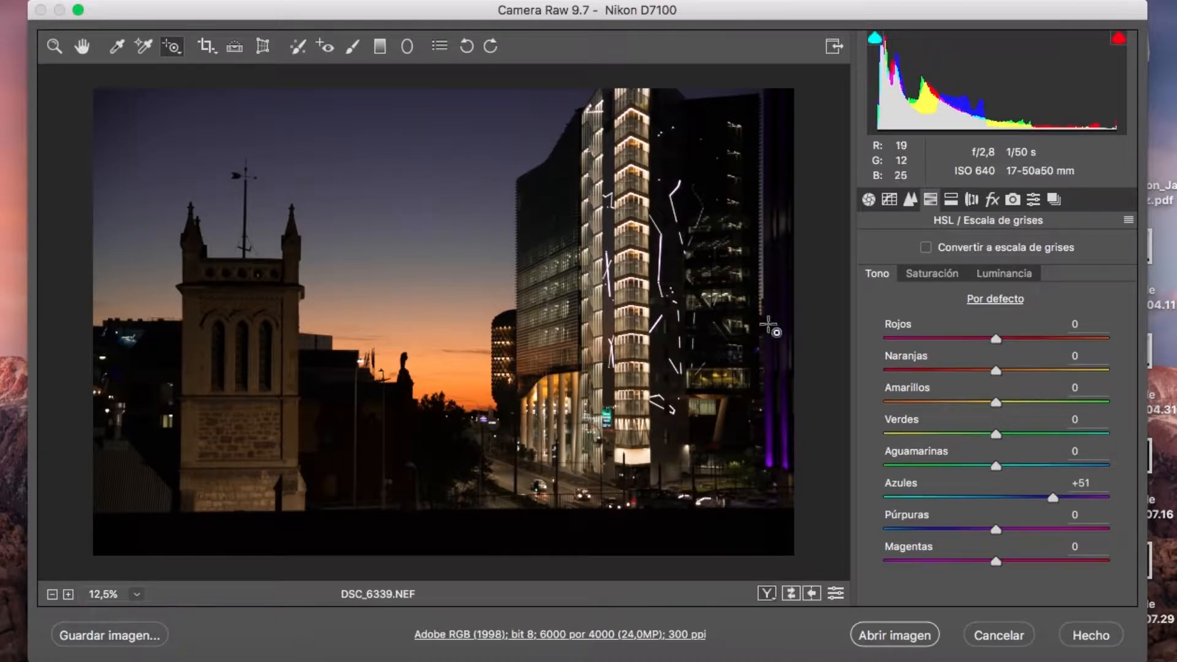
click(410, 169)
drag(410, 169, 411, 120)
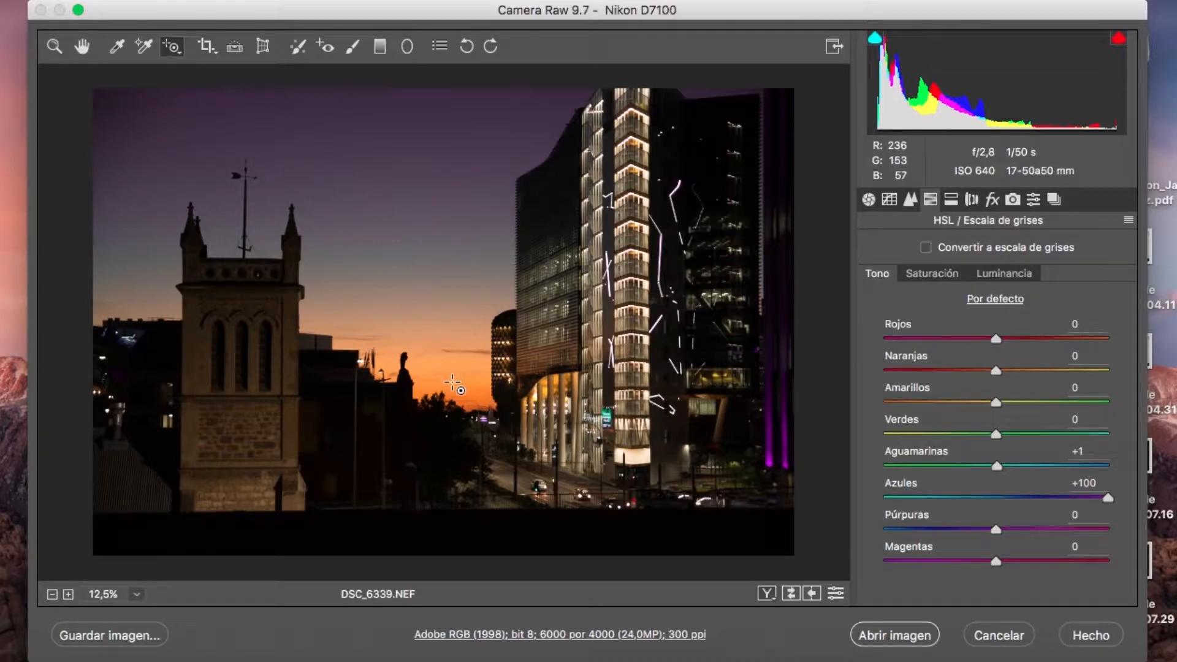
- Try shifting the hue of the orange horizon until Naranjas reaches +100, Amarillos +36 and Rojos +4
drag(453, 377, 452, 310)
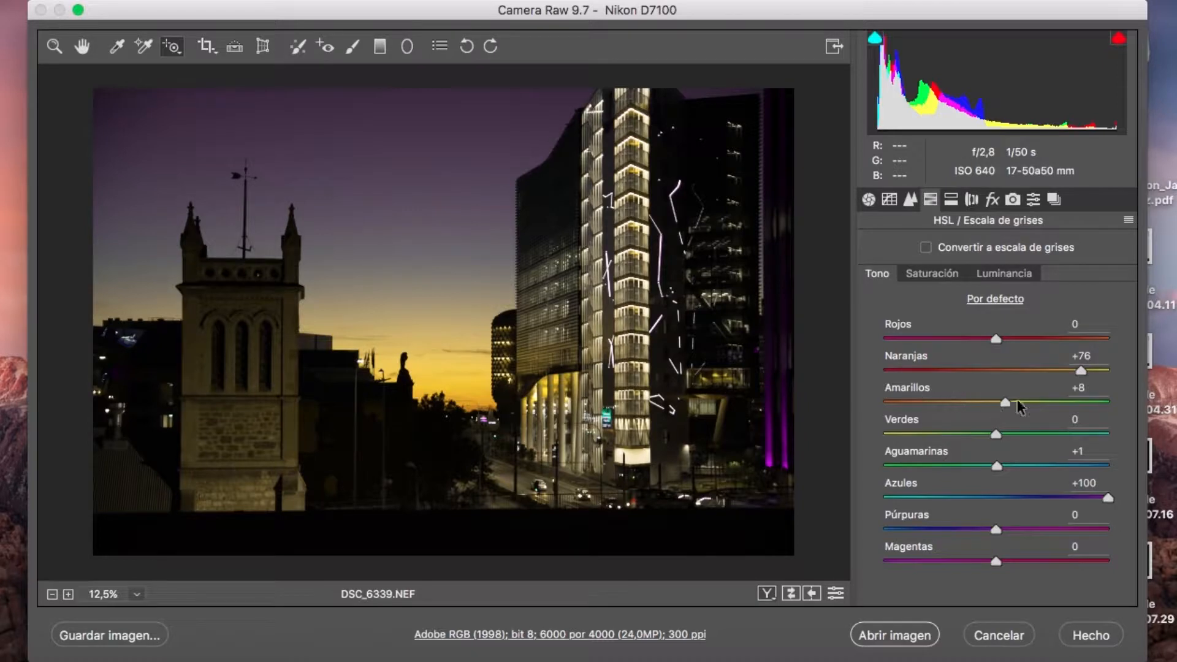
click(456, 383)
drag(455, 385, 454, 10)
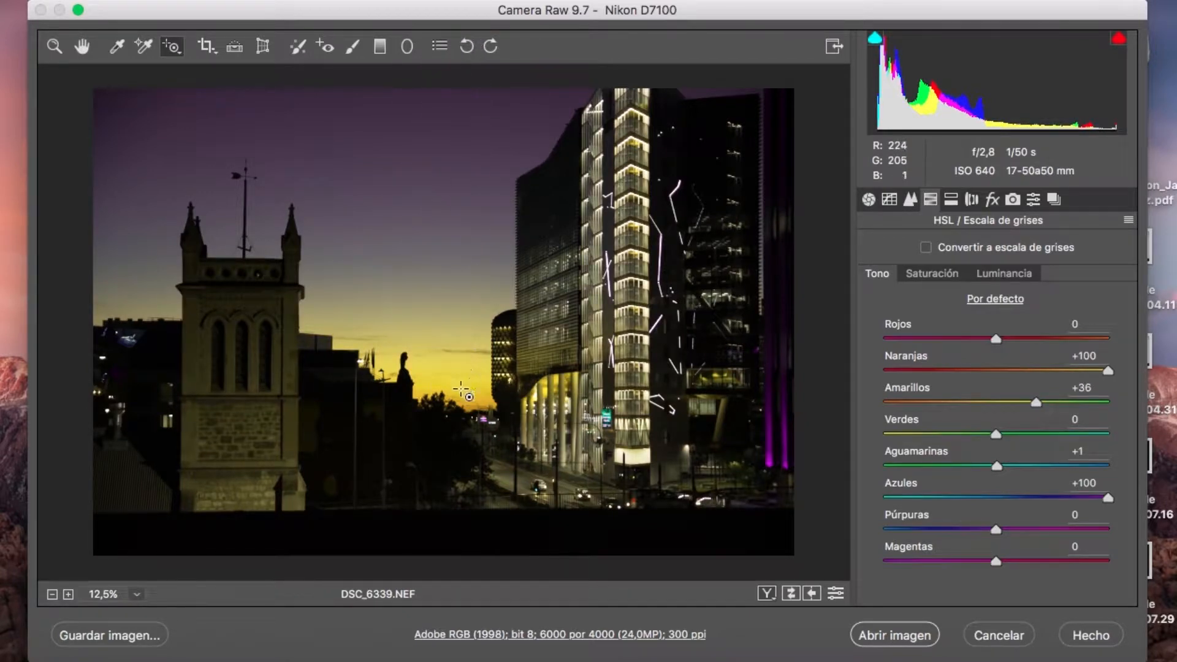
drag(462, 390, 464, 134)
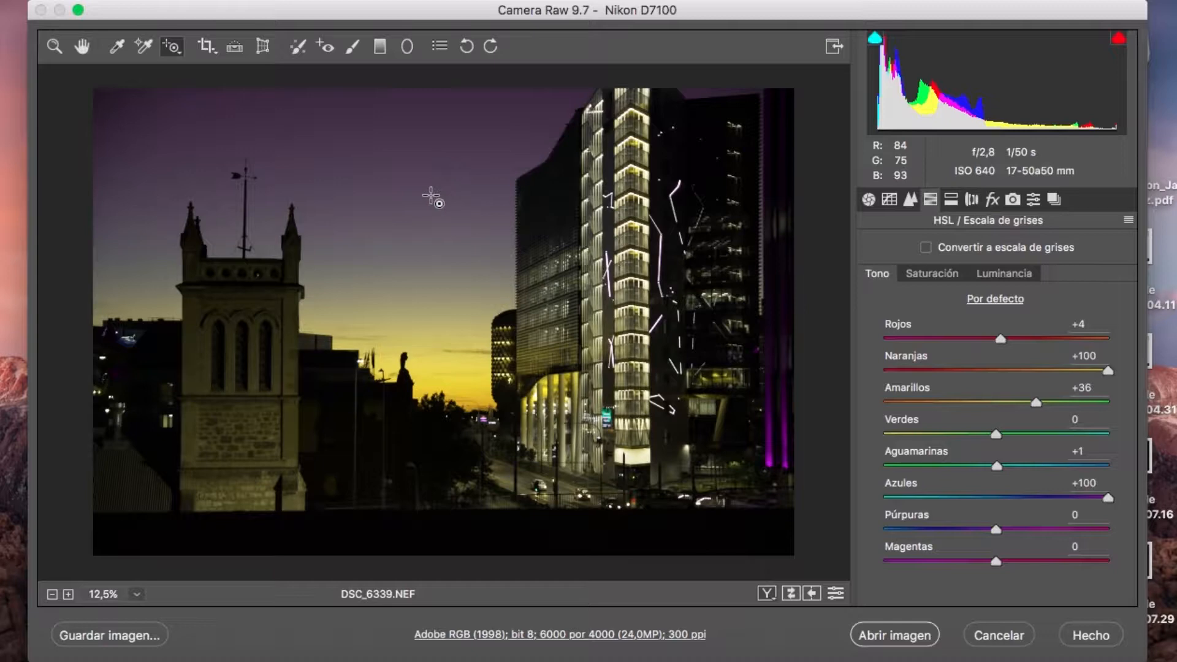
- Reset the changed HSL hue values for reds, oranges, yellows, aquas and blues to 0
text(0)
key(Return)
key(Tab)
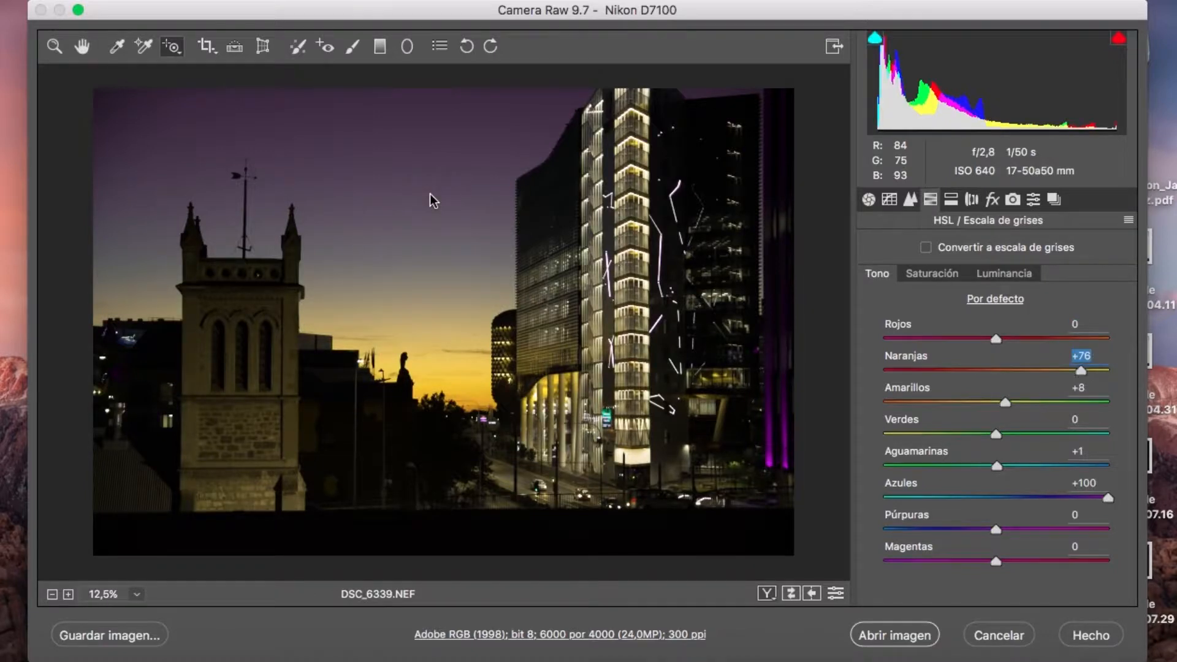
text(0)
key(Return)
key(Tab)
key(Tab)
key(Tab)
text(0)
key(Tab)
text(0)
key(Return)
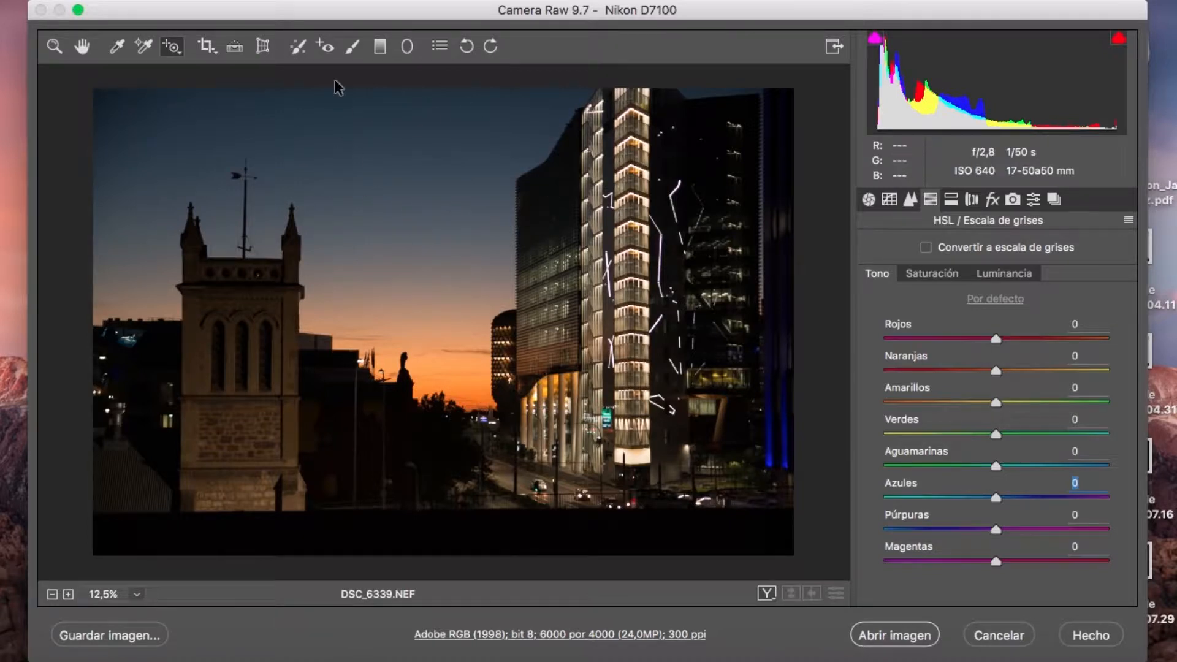
- Switch targeted adjustment to Saturation, try Azules at -100 on the enlarged sky, and reset it to 0
drag(170, 52, 254, 122)
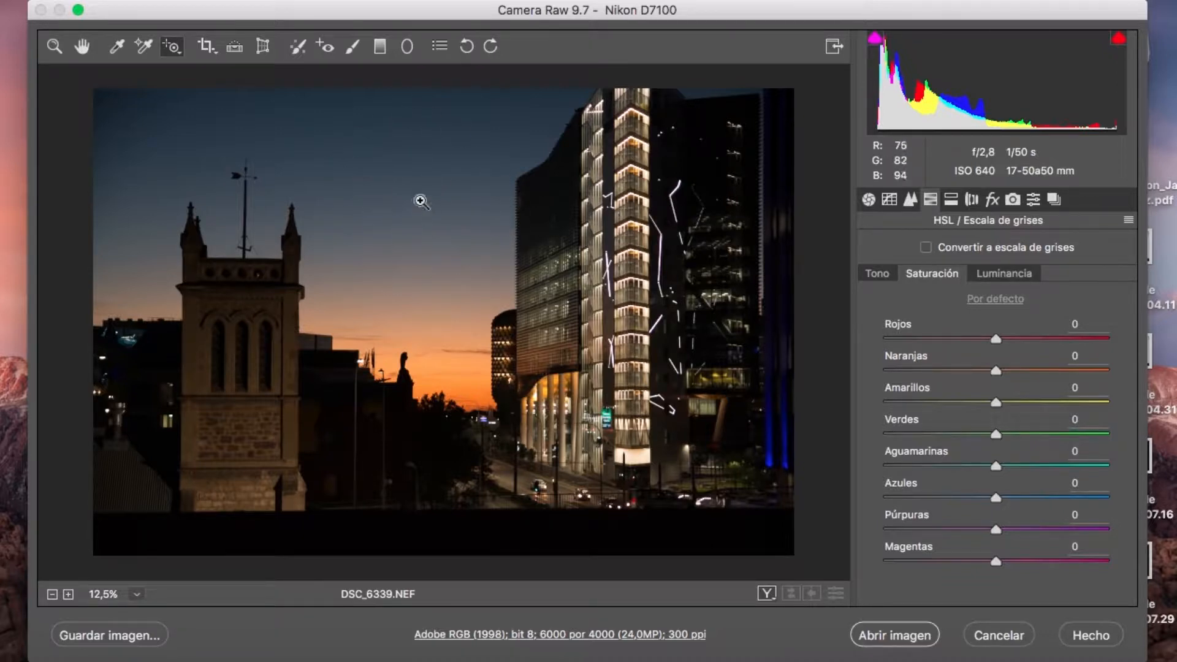
click(425, 256)
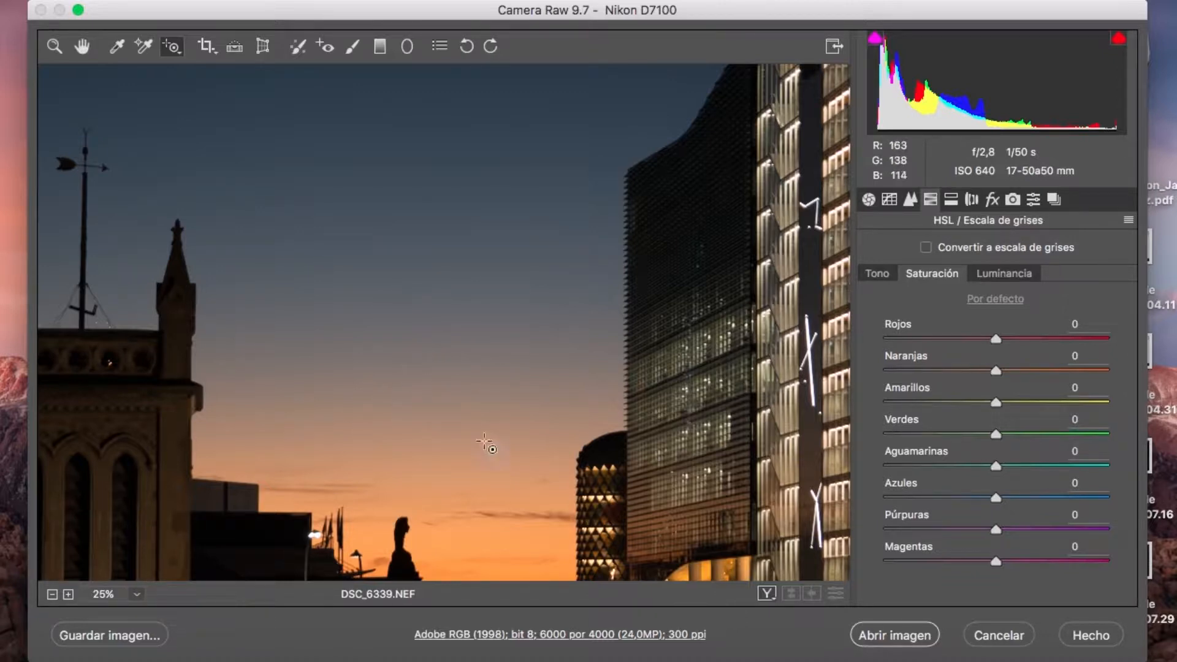
drag(994, 497, 774, 487)
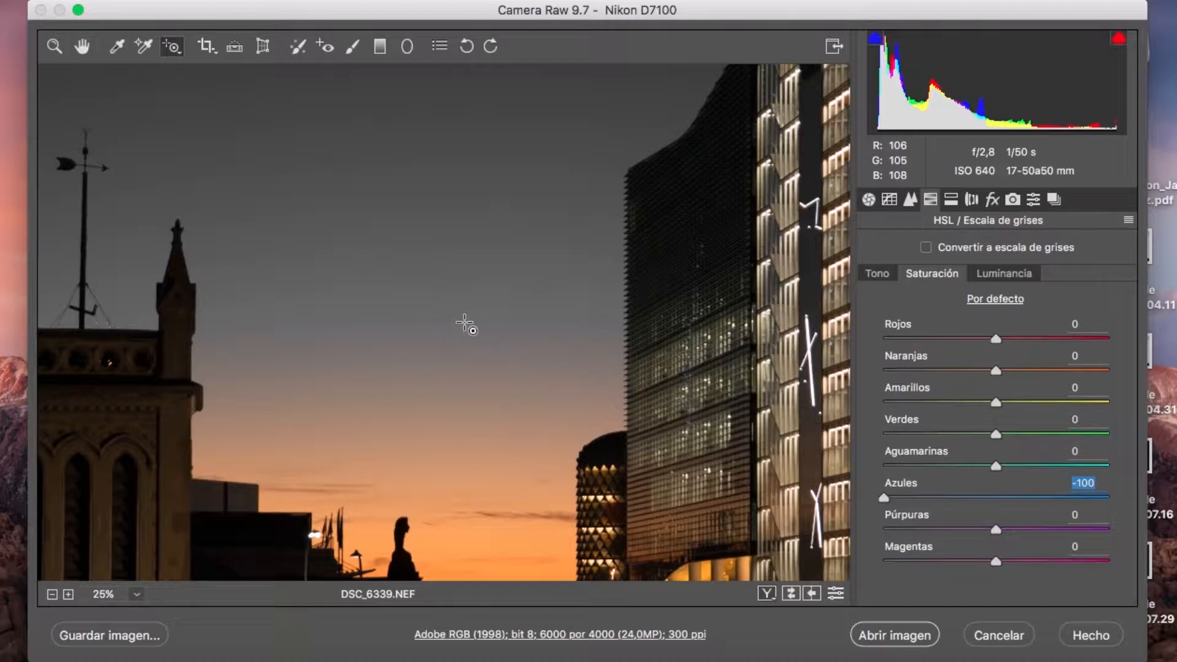
double_click(883, 496)
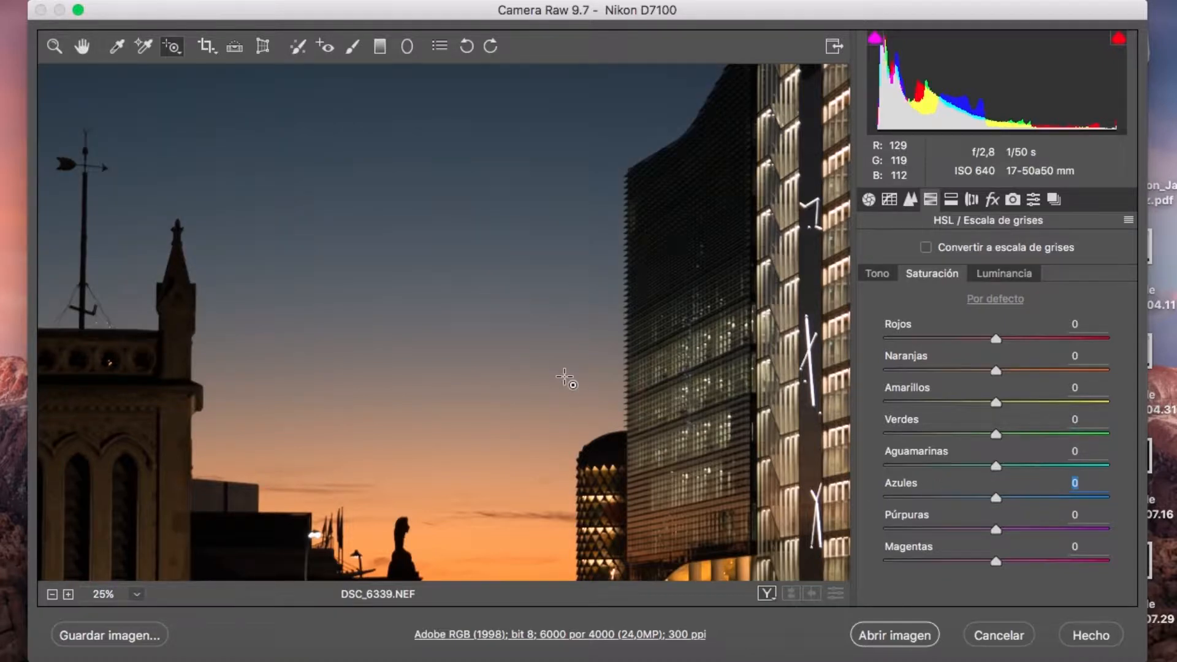
alt+super+click(443, 374)
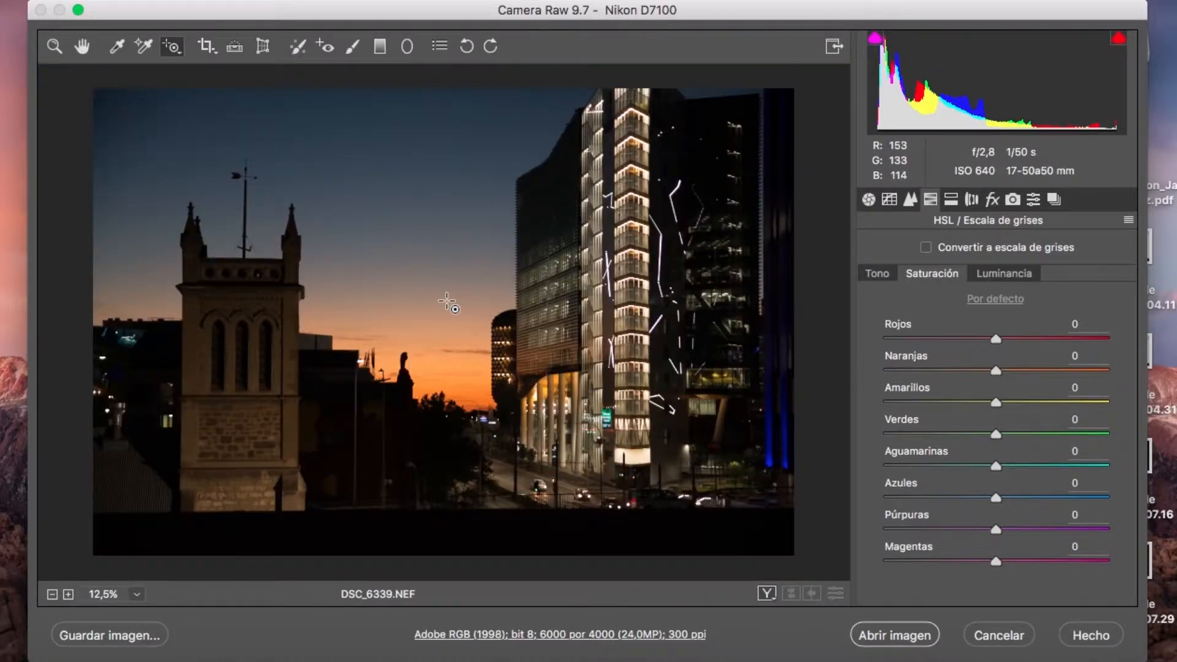
- Try desaturating the horizon and sky on the image, bringing Rojos, Naranjas, Azules and Púrpuras to -100 and Amarillos to -69
drag(430, 294, 203, 243)
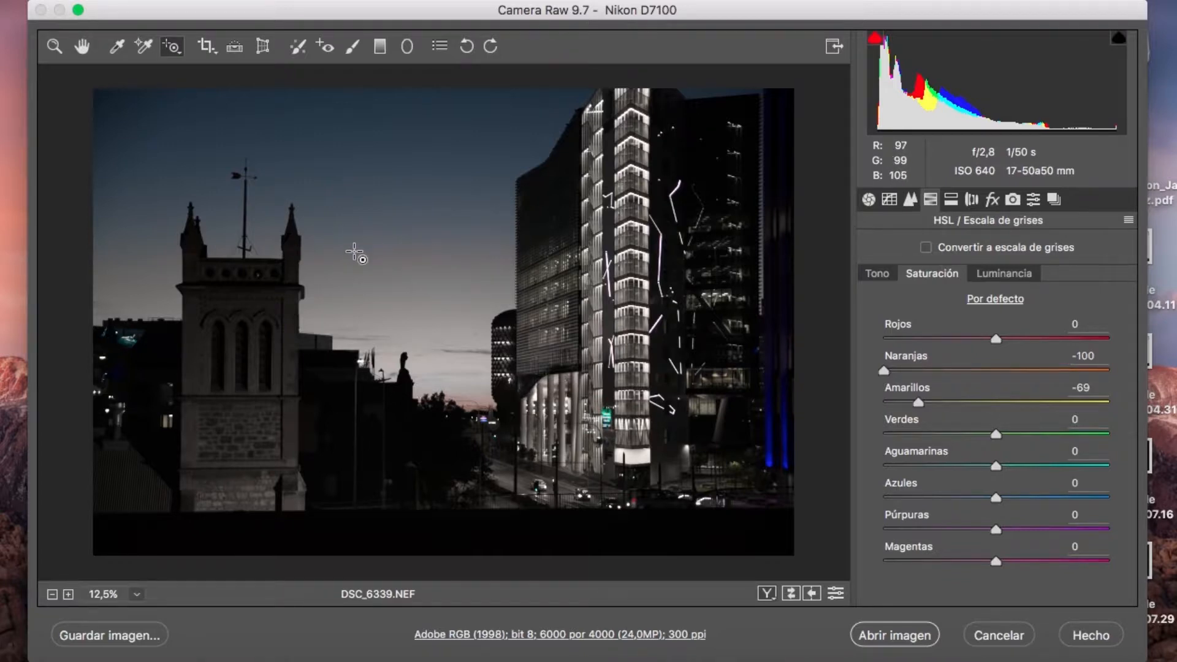
key(super+plus)
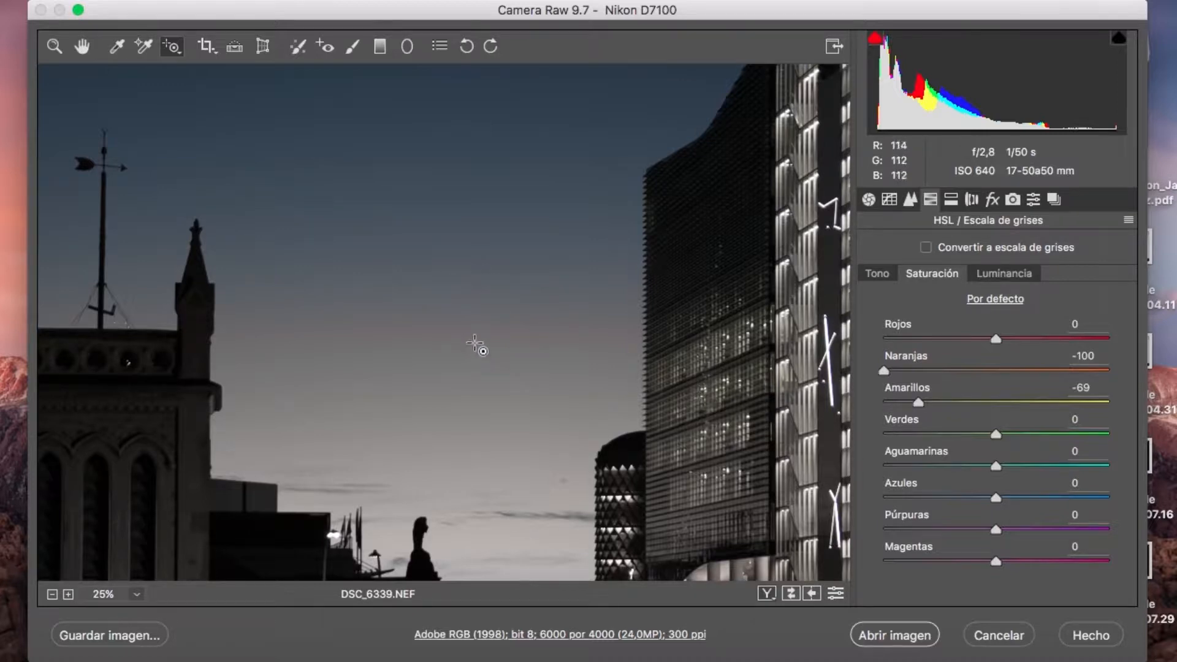
drag(459, 313, 171, 286)
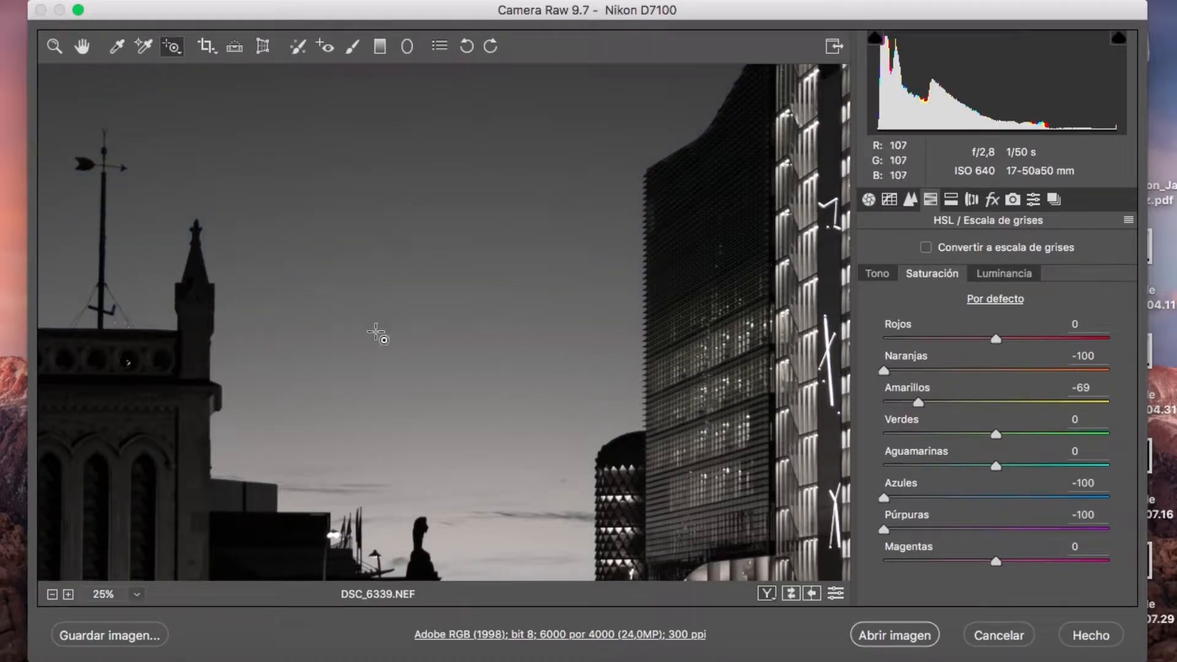
drag(426, 344, 123, 289)
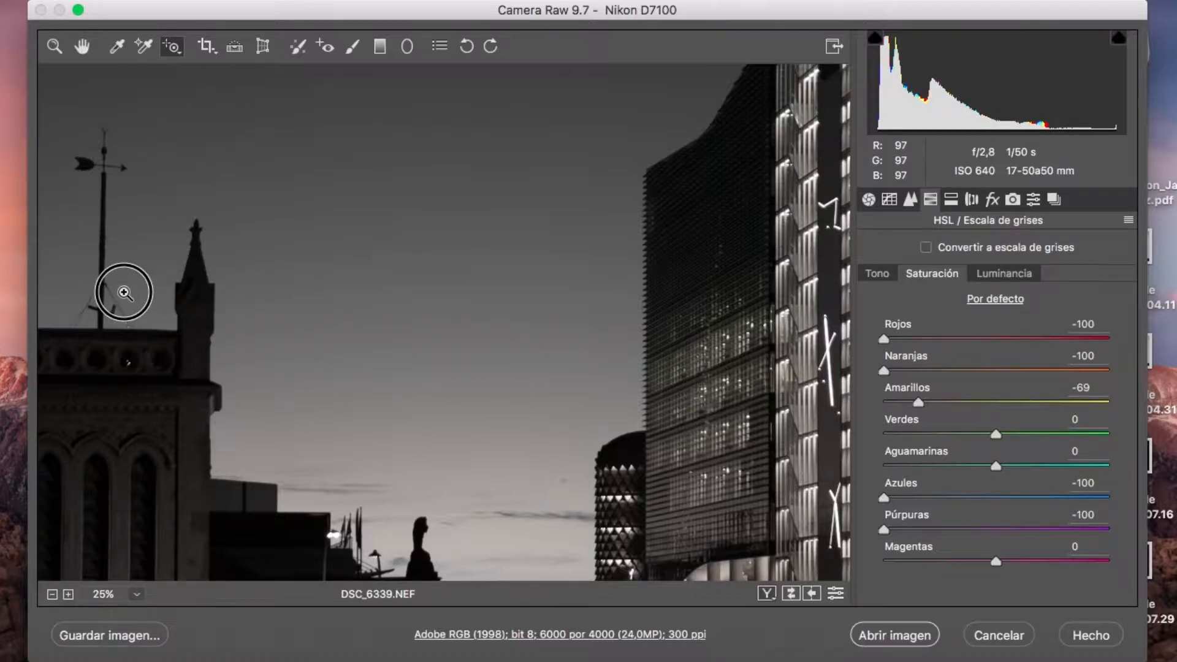
alt+super+click(488, 303)
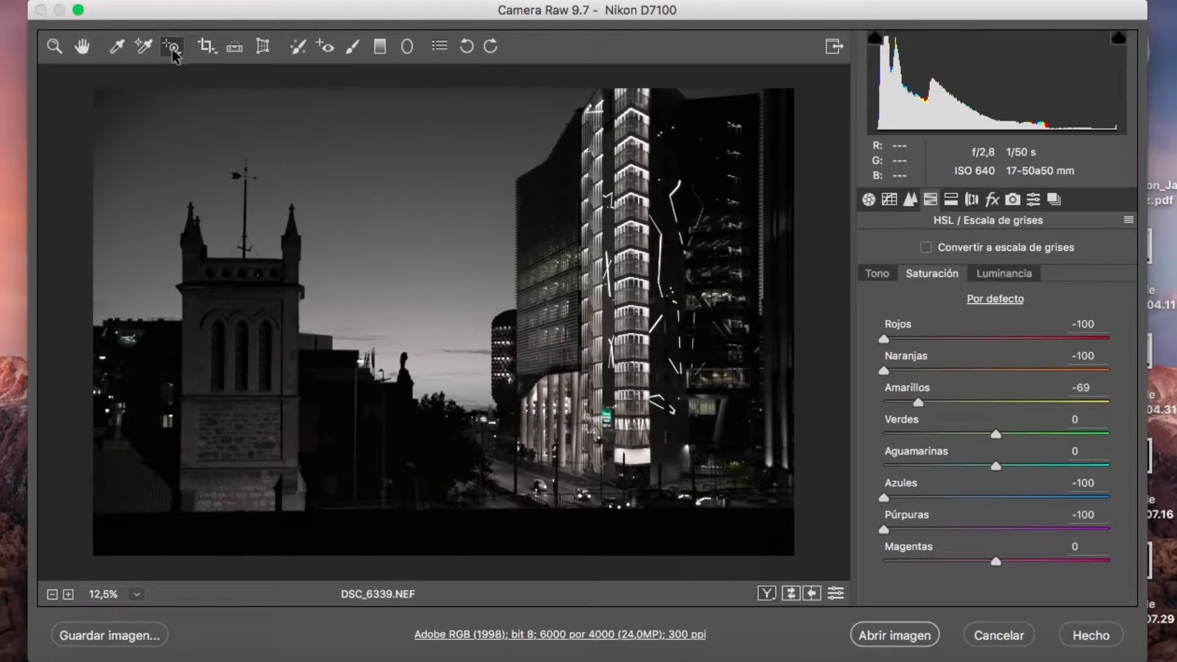
- Undo all the targeted saturation adjustments to restore the photo's original colours
key(super+z)
key(super+z)
key(super+z)
key(super+z)
key(super+z)
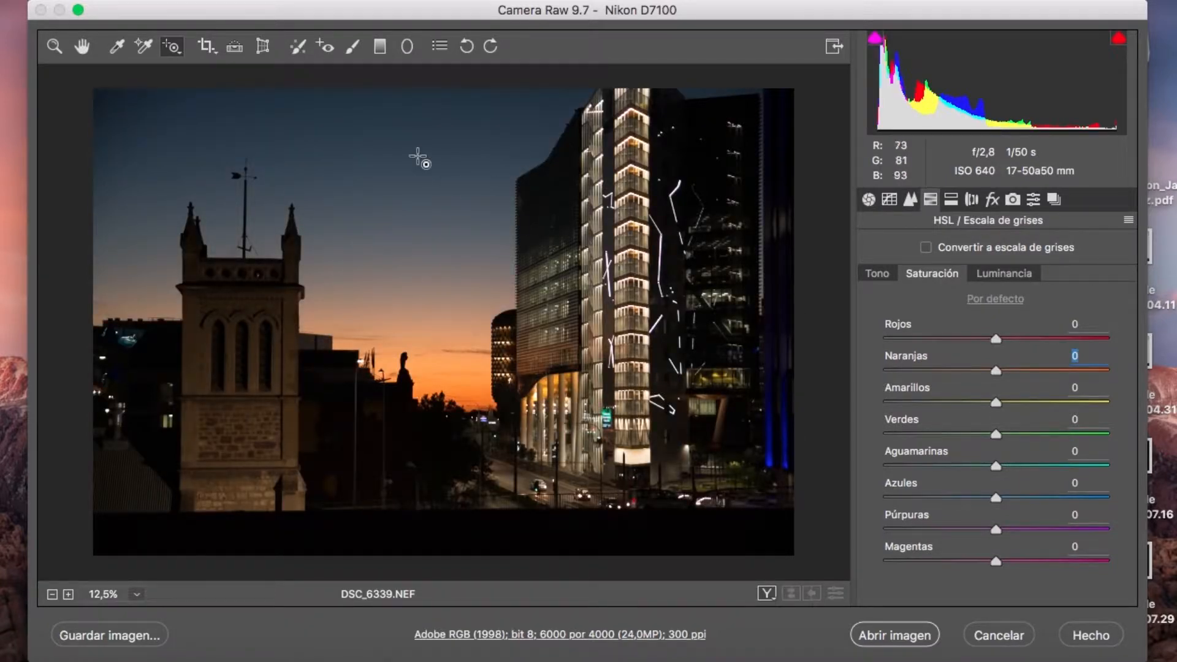
- Switch targeted adjustment to Luminance and raise the Azules luminance to +89
drag(171, 47, 208, 136)
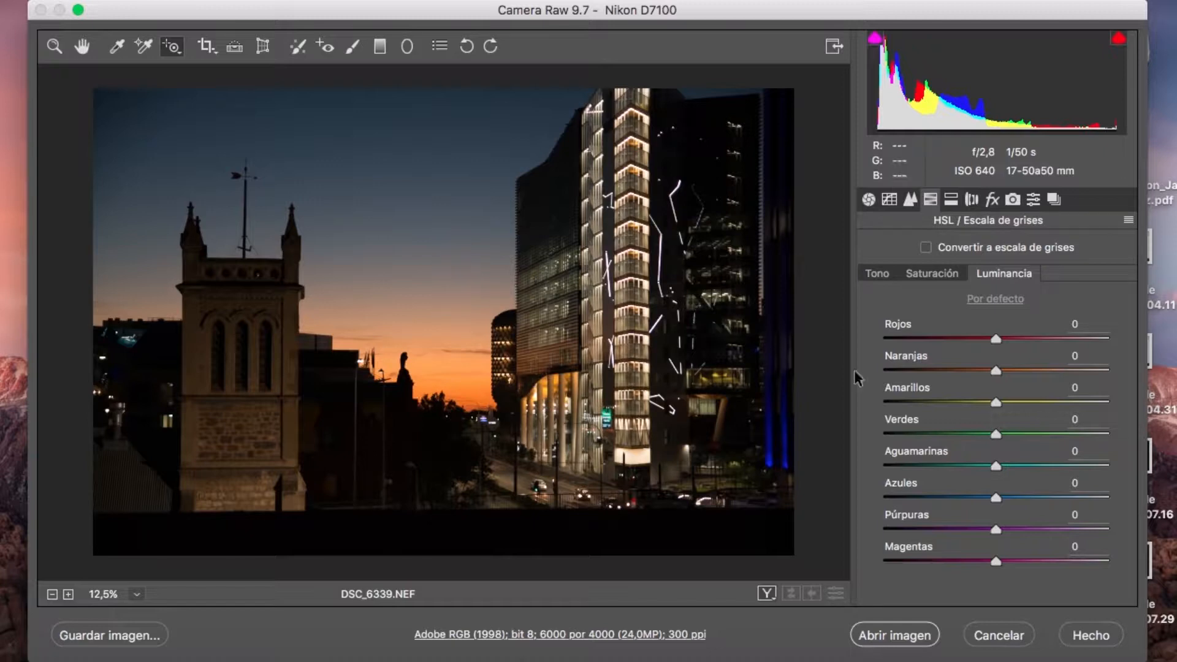
click(995, 498)
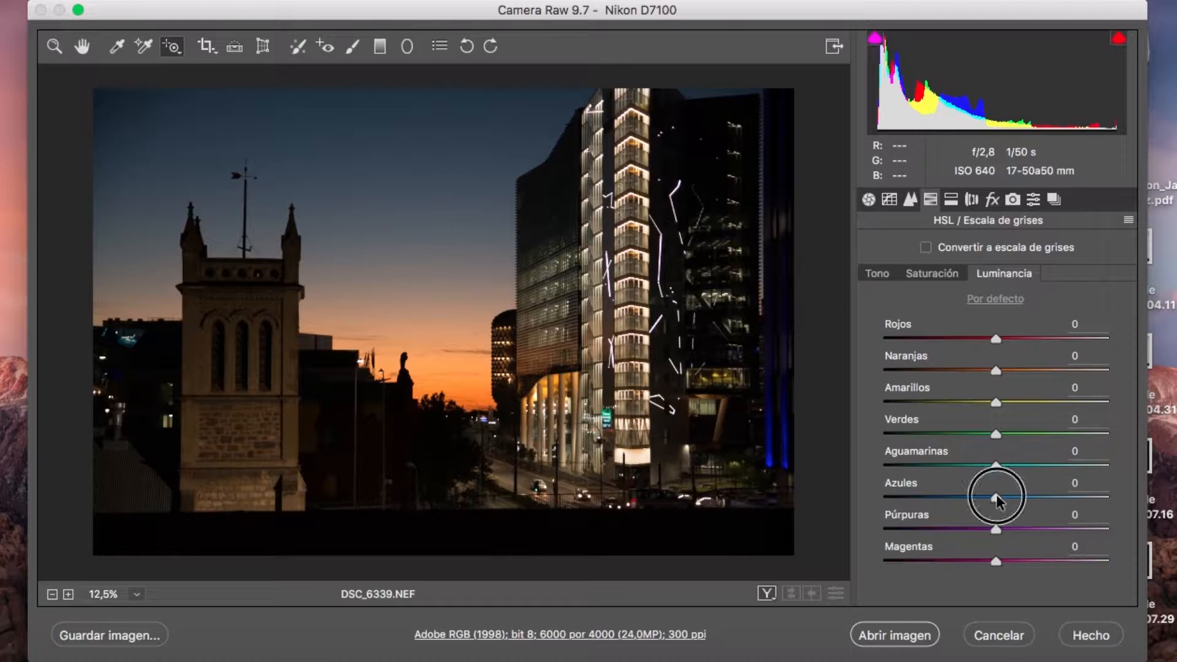
drag(997, 501, 1096, 497)
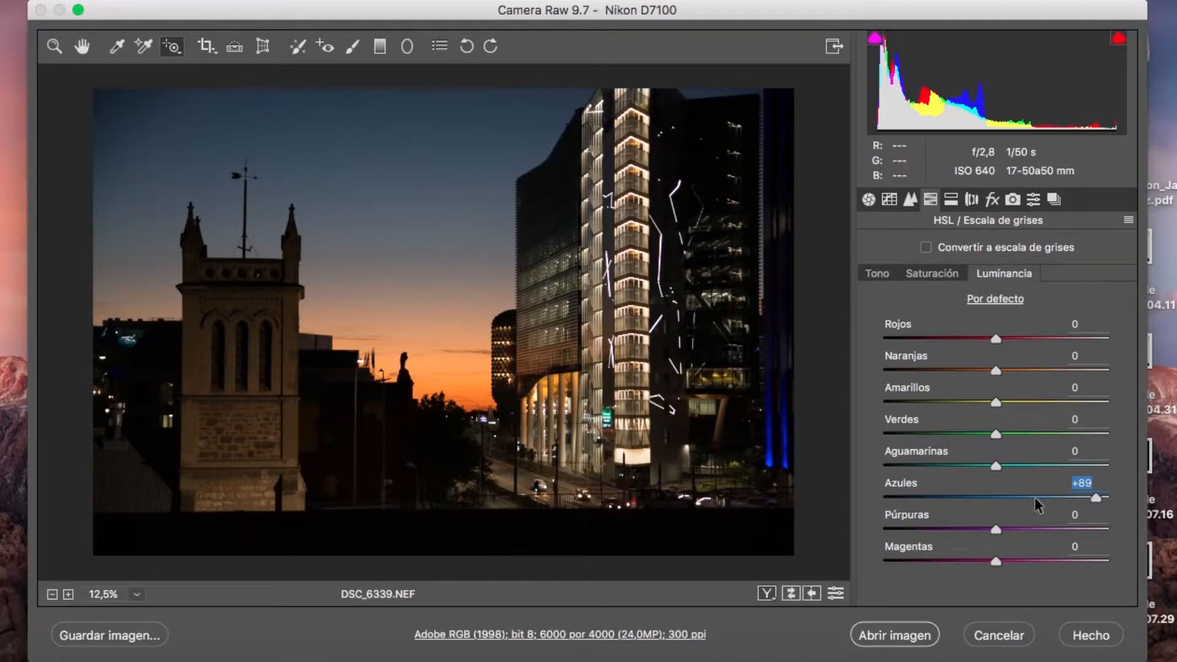
- Lower the Azules luminance to +1, then try brightening the sky and tower on the image, ending with Rojos +100, Naranjas +74 and Amarillos +80
drag(1098, 498, 997, 497)
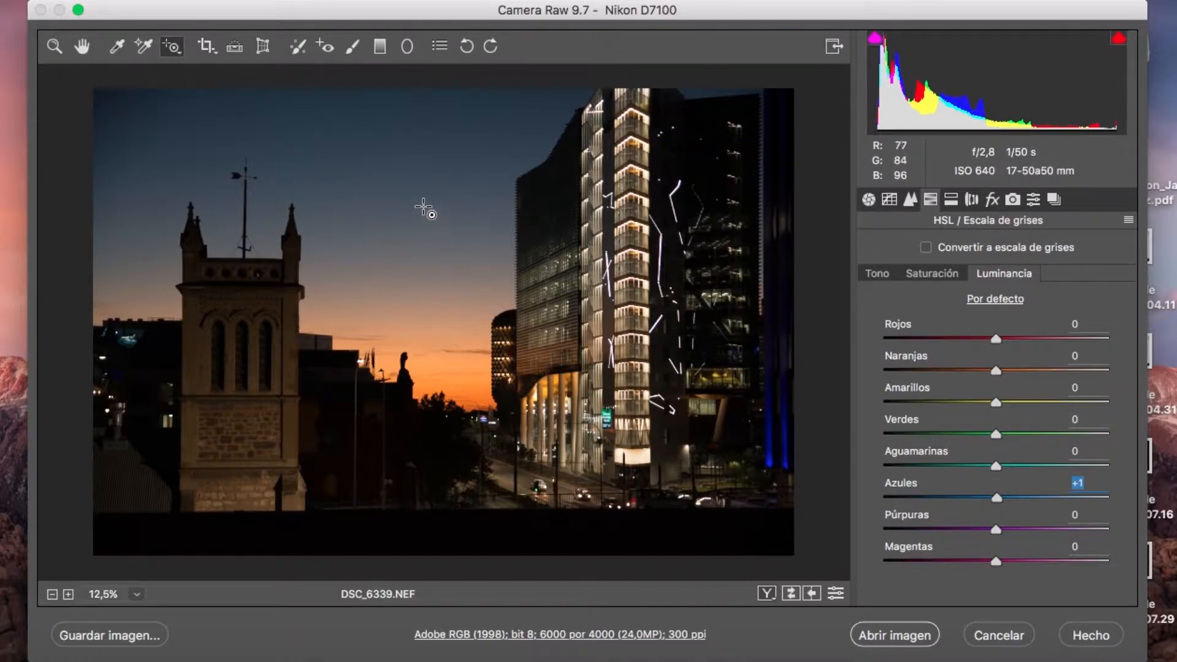
click(432, 263)
drag(432, 264, 743, 190)
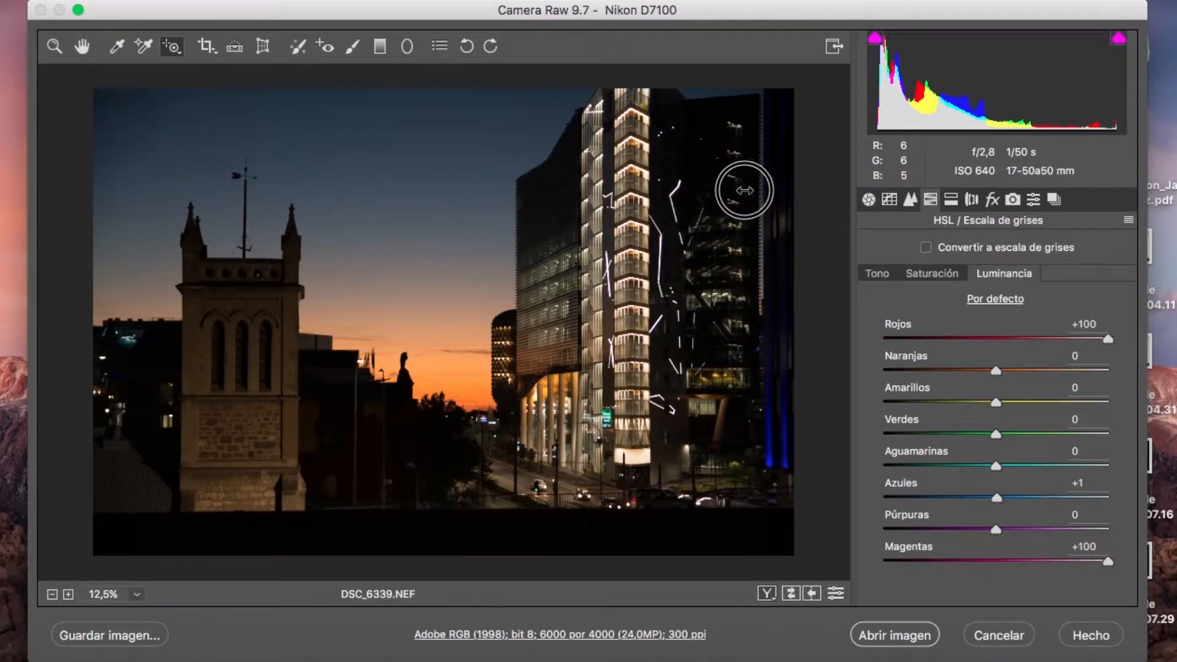
drag(411, 243, 562, 224)
drag(444, 361, 519, 364)
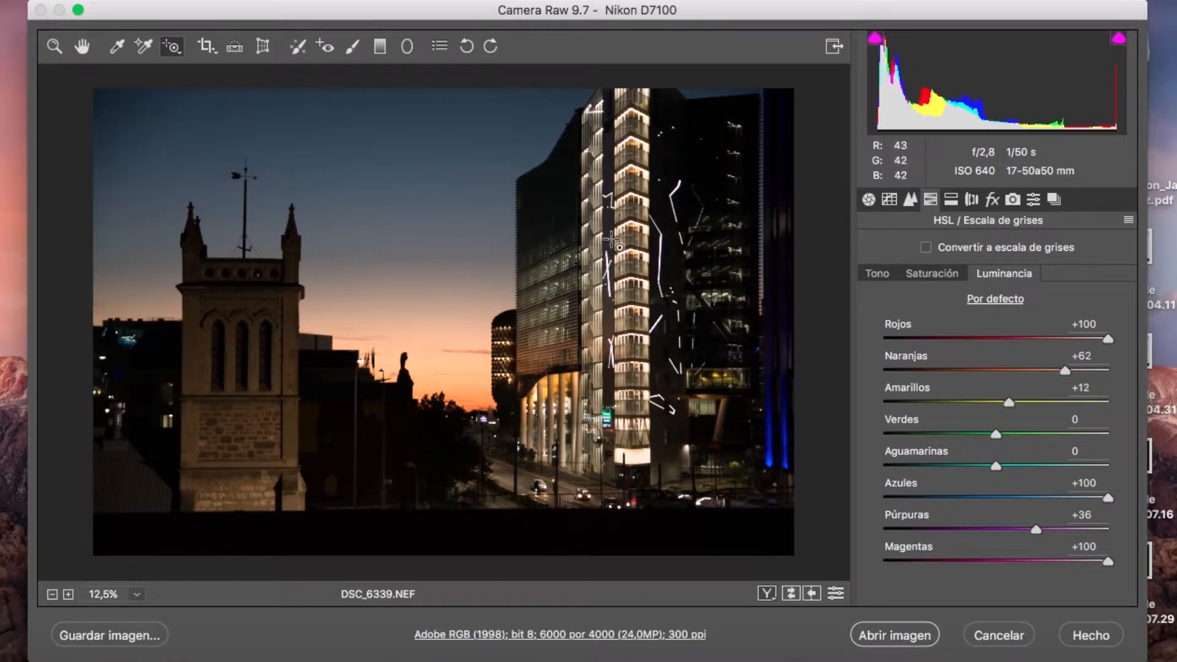
drag(226, 307, 366, 279)
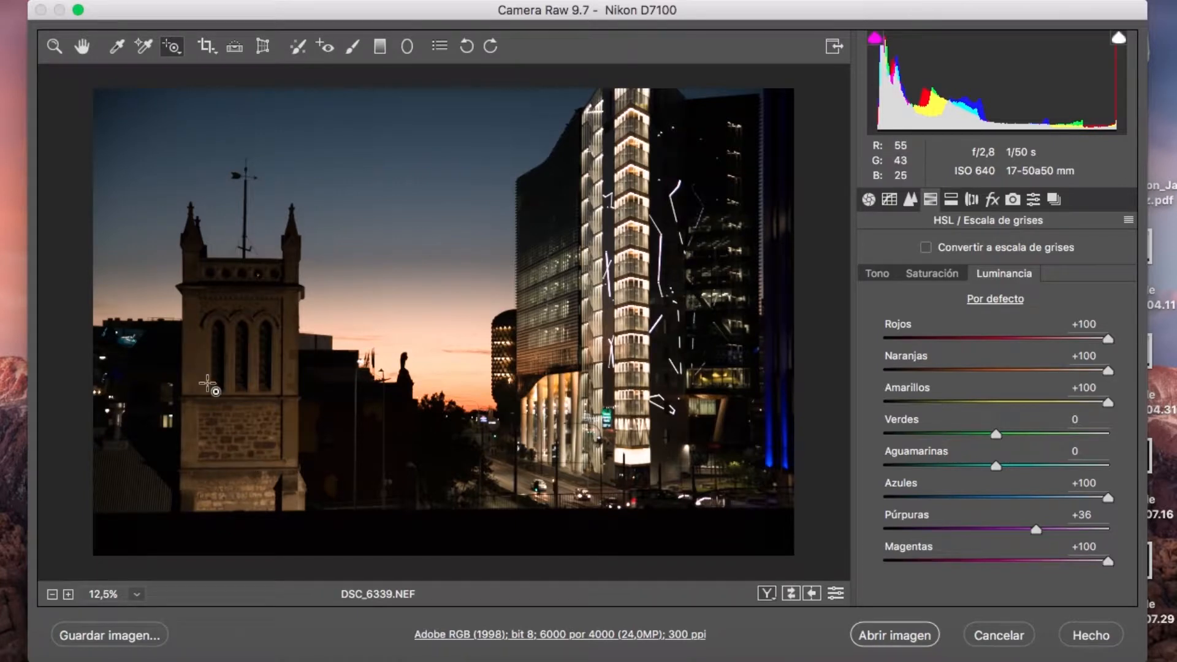
drag(258, 297, 213, 290)
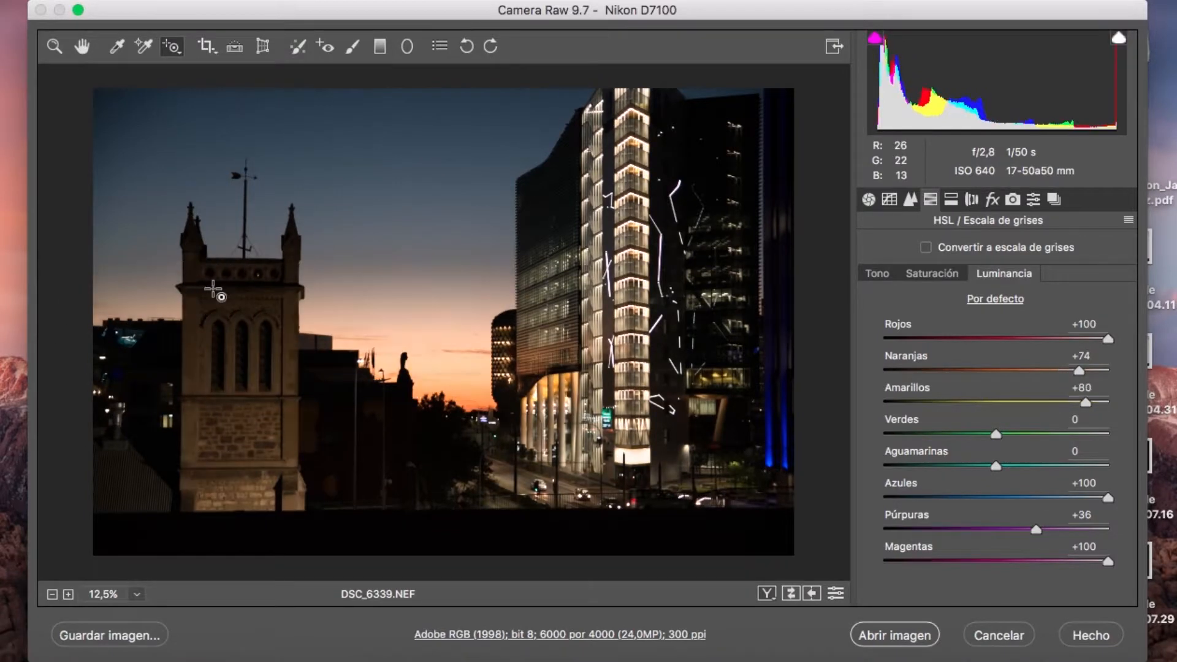
- Undo the targeted luminance adjustments made on the image, back to only the small Azules change
key(super+alt+z)
key(super+alt+z)
key(super+alt+z)
key(super+alt+z)
key(super+alt+z)
key(super+alt+z)
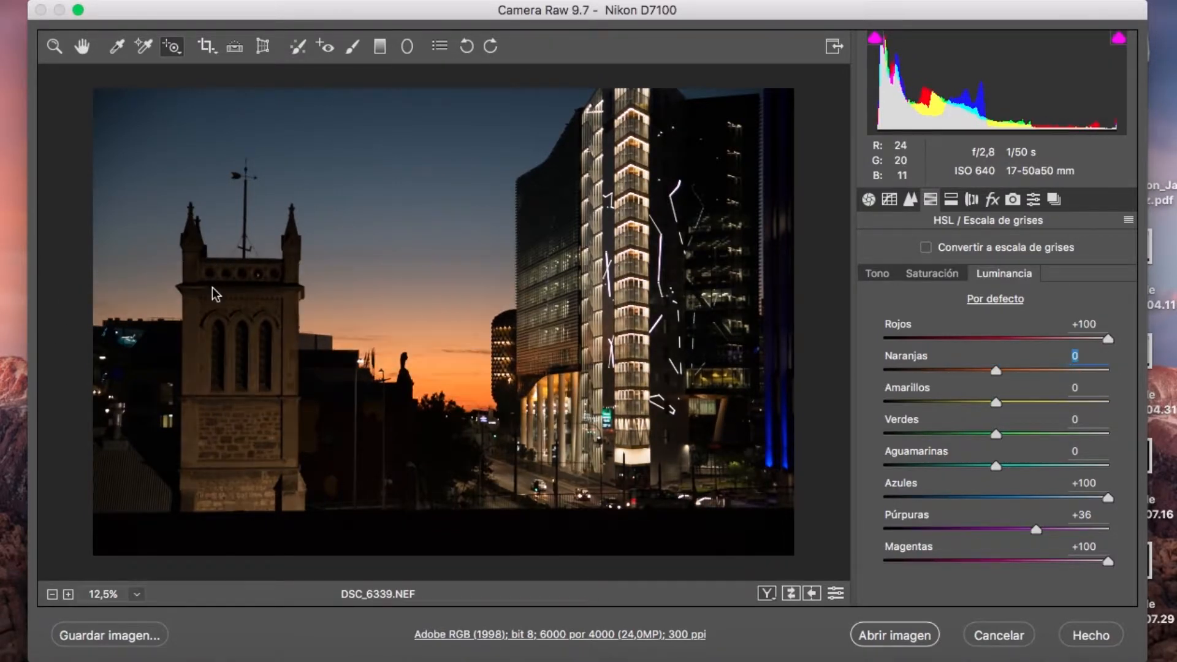
key(super+alt+z)
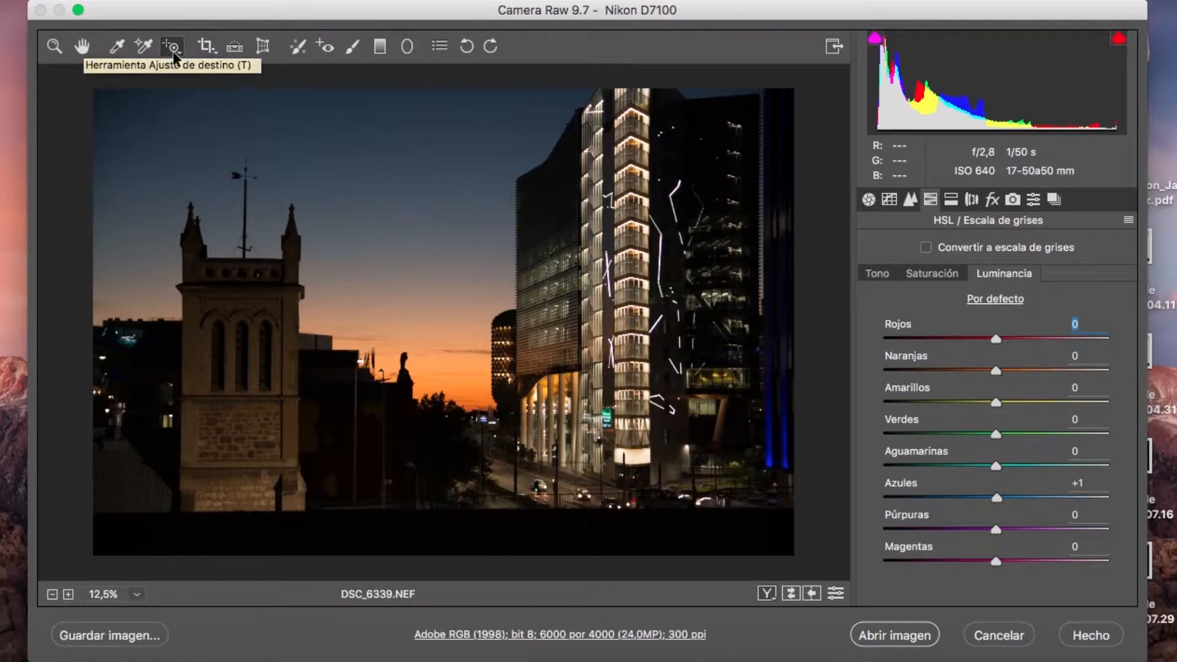
- Switch targeted adjustment to the grayscale mix, try lightening the sky, then darken it to Azules -93 and lift the horizon to Naranjas -1
drag(172, 50, 275, 165)
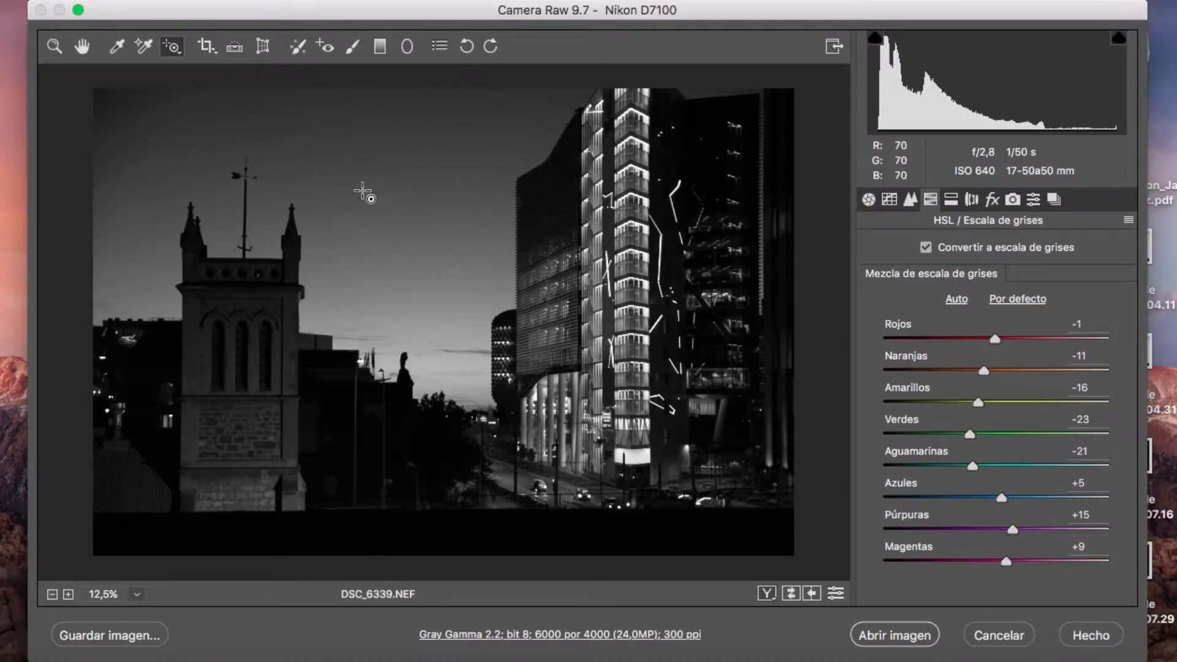
click(413, 166)
drag(413, 166, 578, 160)
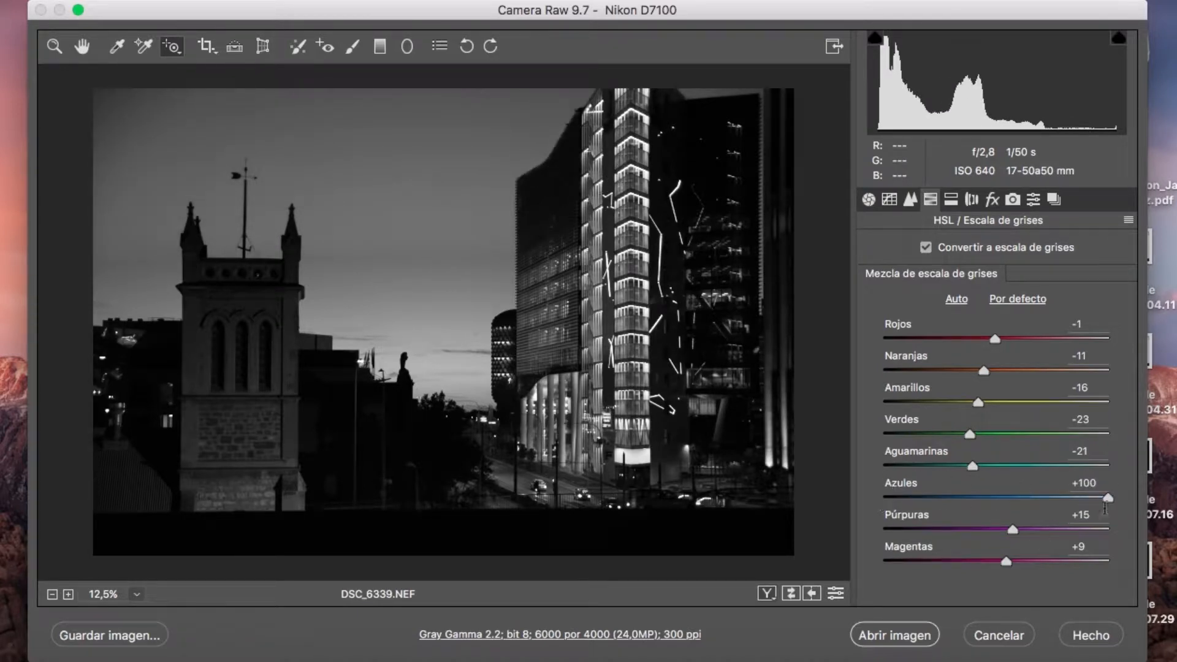
drag(423, 192, 240, 174)
click(451, 384)
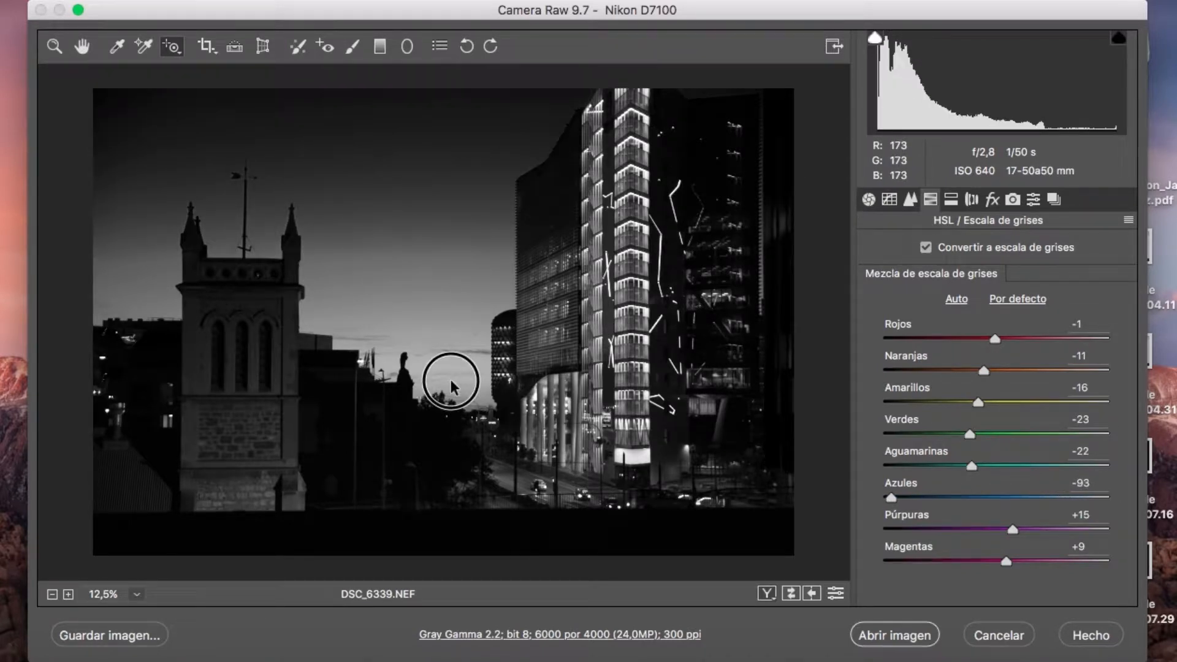
drag(450, 379, 467, 360)
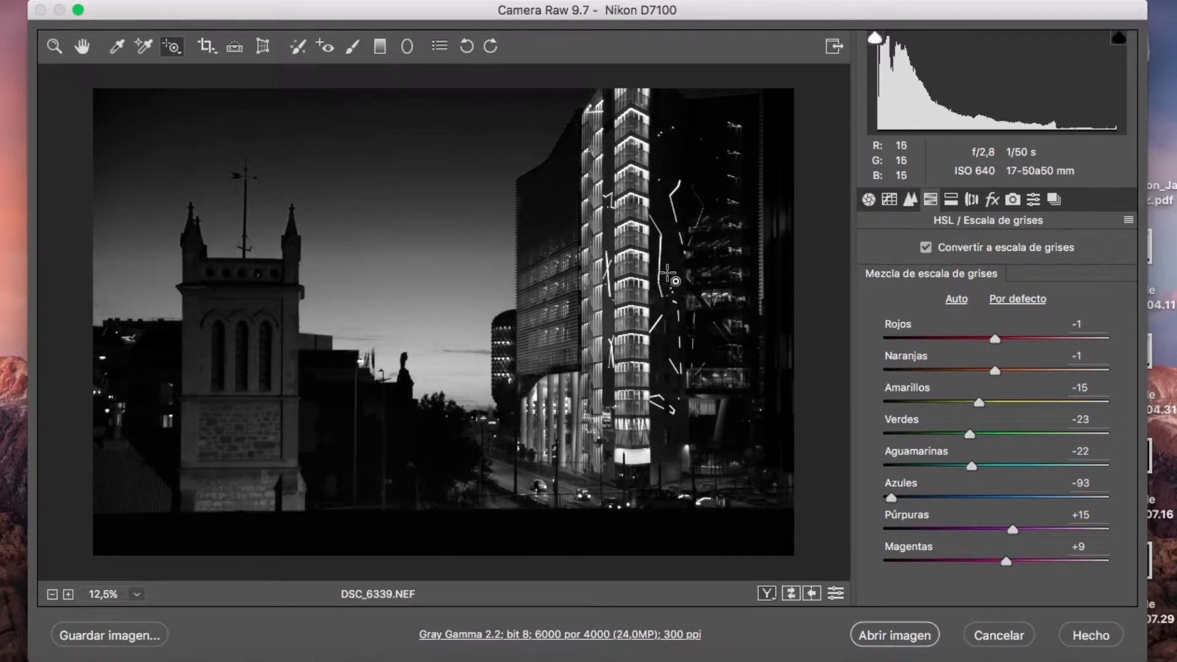
- Try brightening the buildings, tower and sky in grayscale, bringing Rojos, Naranjas, Amarillos and Azules to +100 and Verdes to +79
drag(698, 343, 821, 336)
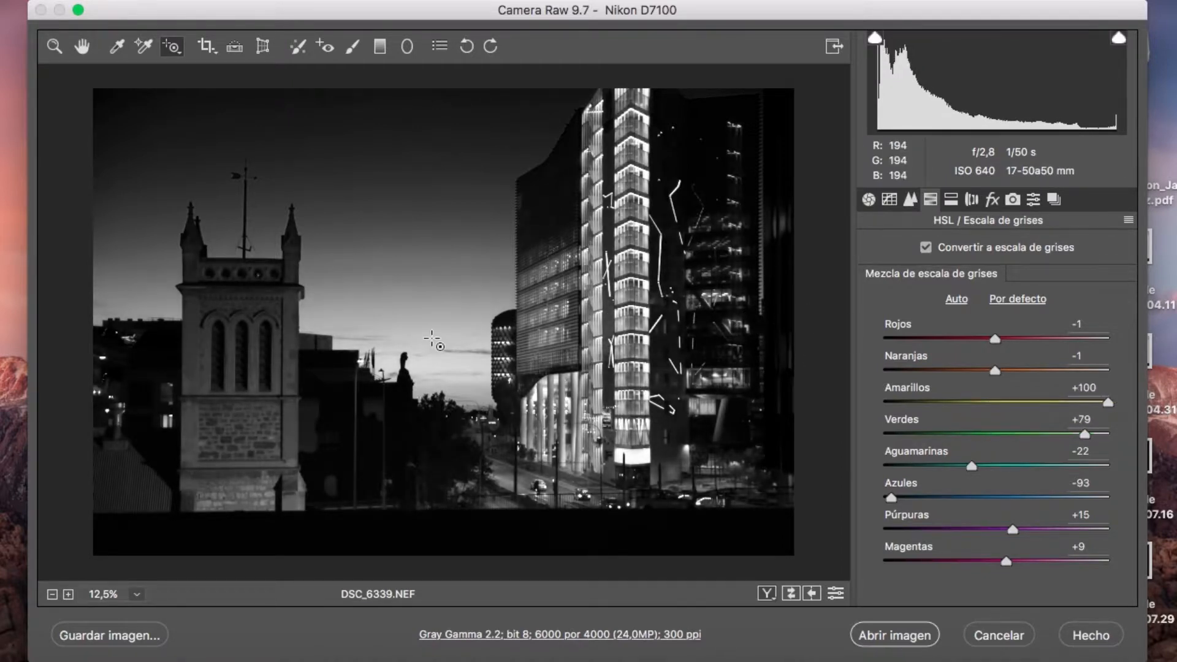
drag(197, 394, 406, 380)
drag(282, 136, 688, 116)
right_click(399, 249)
click(384, 262)
drag(394, 257, 509, 244)
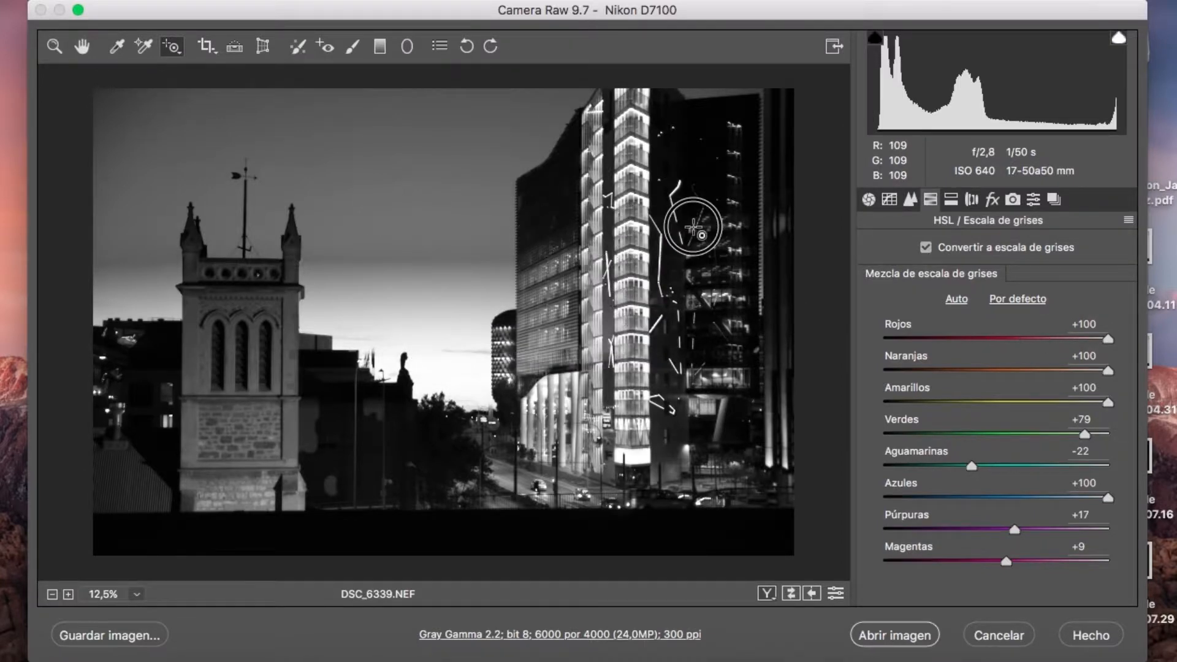
drag(426, 260, 699, 242)
- Undo all the grayscale mix adjustments and the grayscale conversion to restore the colour photo
key(super+z)
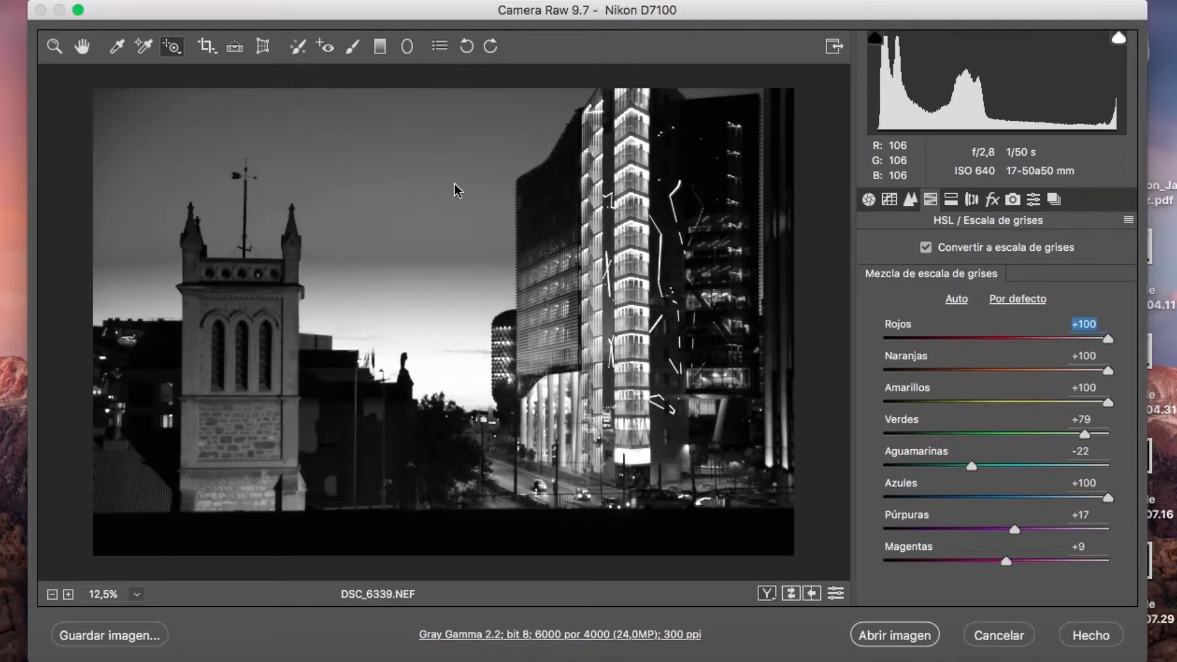
key(super+alt+z)
key(super+alt+z)
key(super+alt+z)
key(super+alt+z)
key(super+alt+z)
key(super+alt+z)
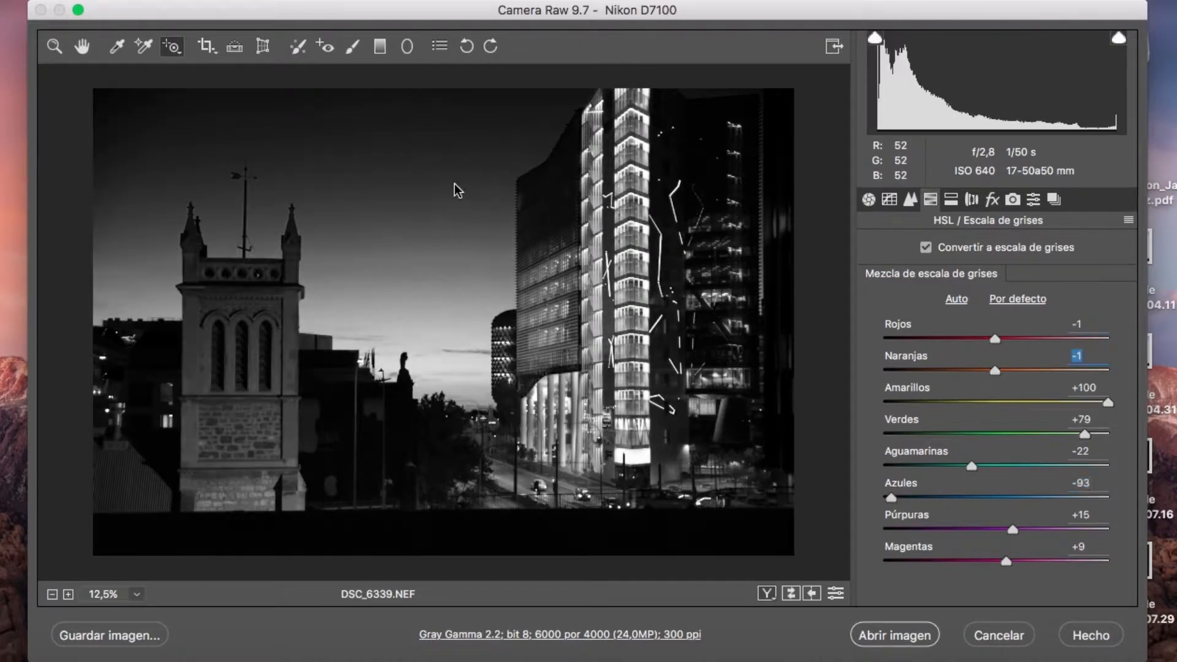
key(super+alt+z)
key(super+alt+z)
key(super+alt+z)
key(super+alt+z)
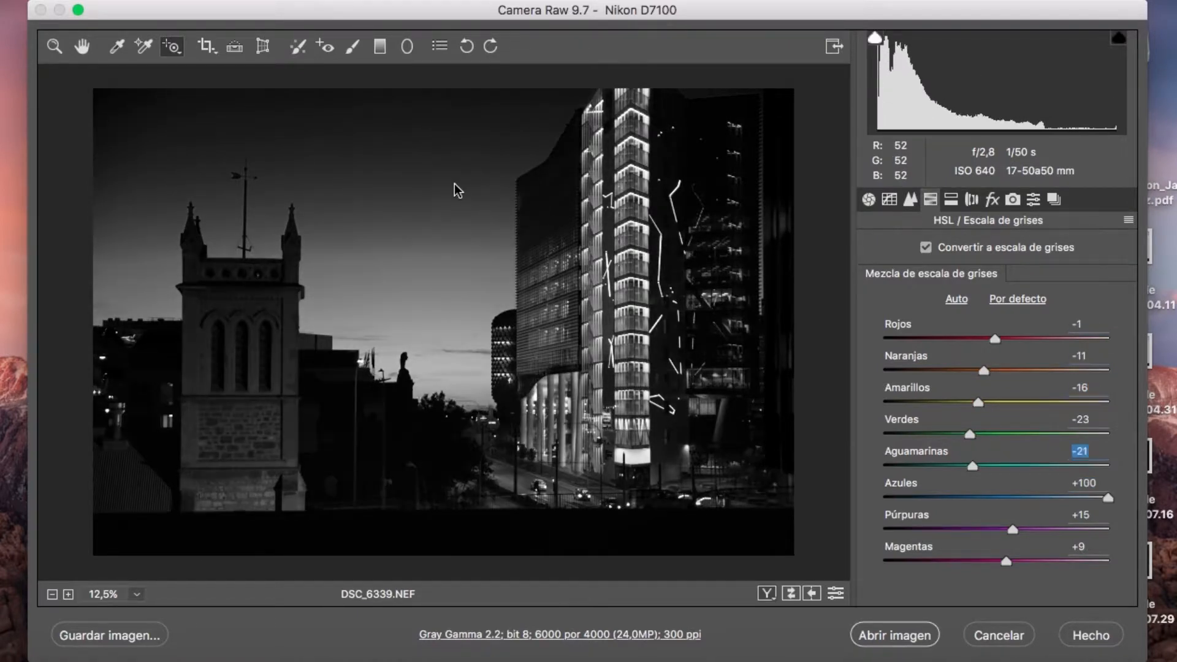
key(super+alt+z)
key(super+alt+z)
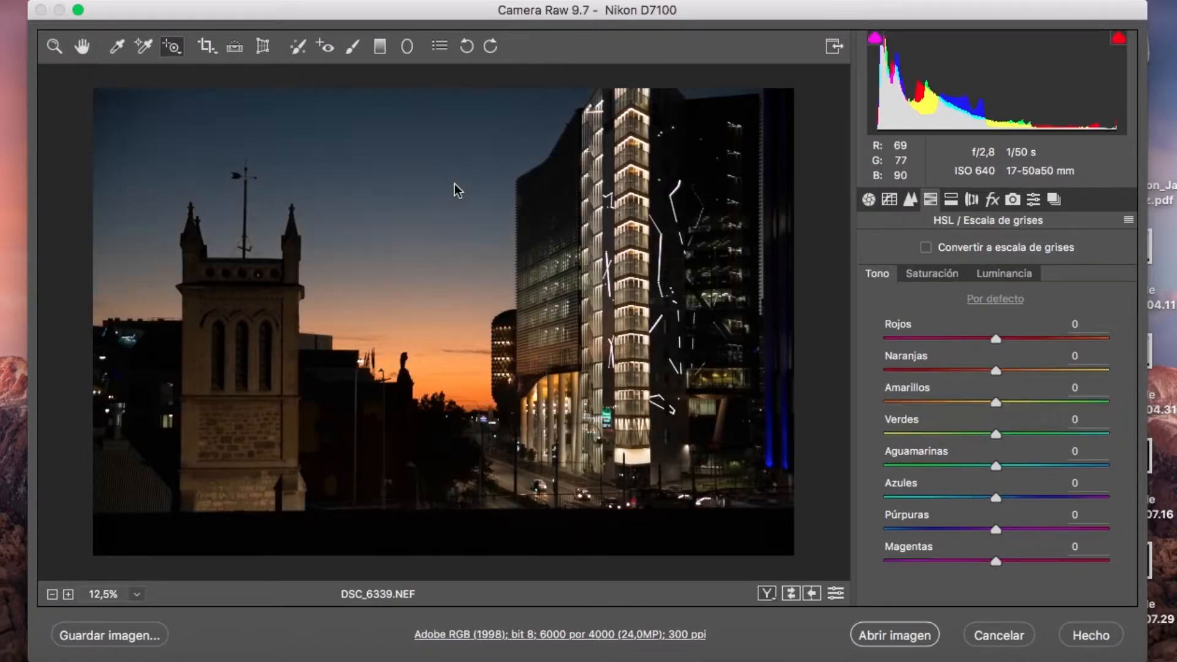
- Try a free crop of about 5896 by 3440 pixels that trims the photo's edges, apply it and undo it
click(206, 49)
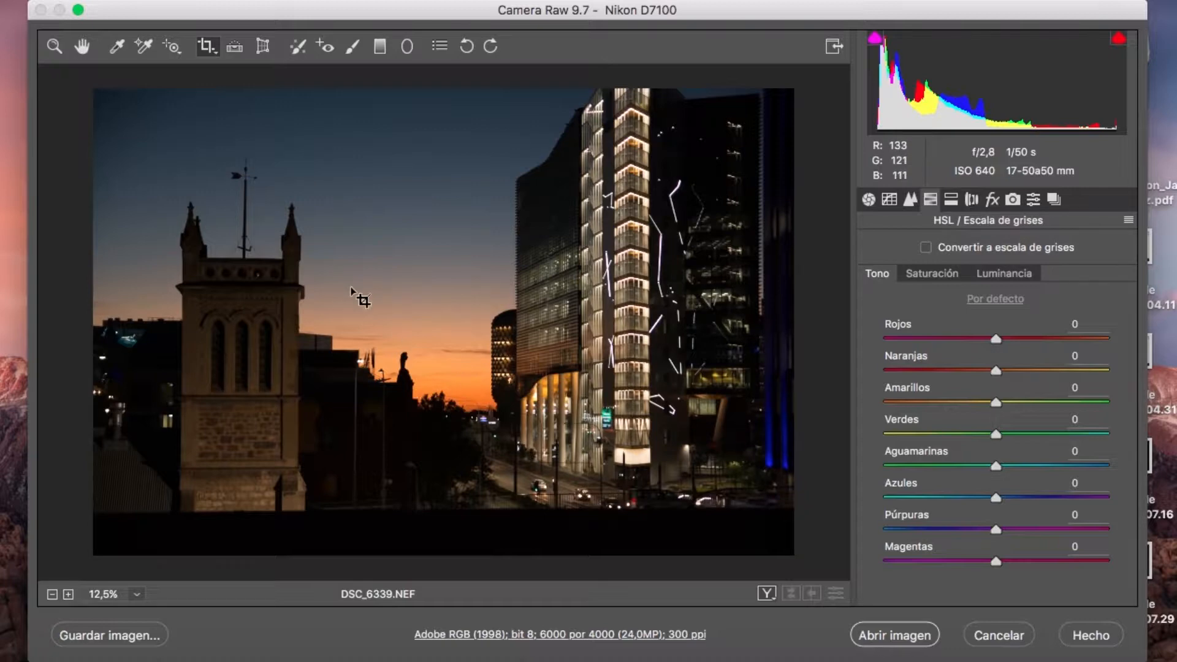
drag(105, 101, 796, 501)
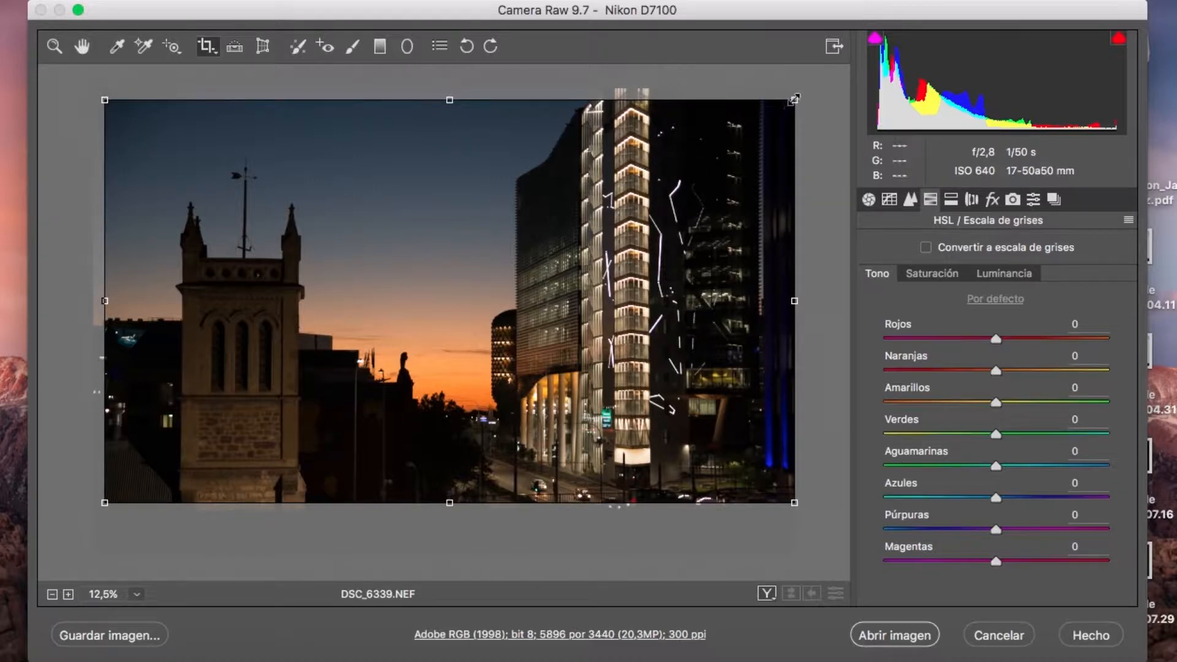
key(z)
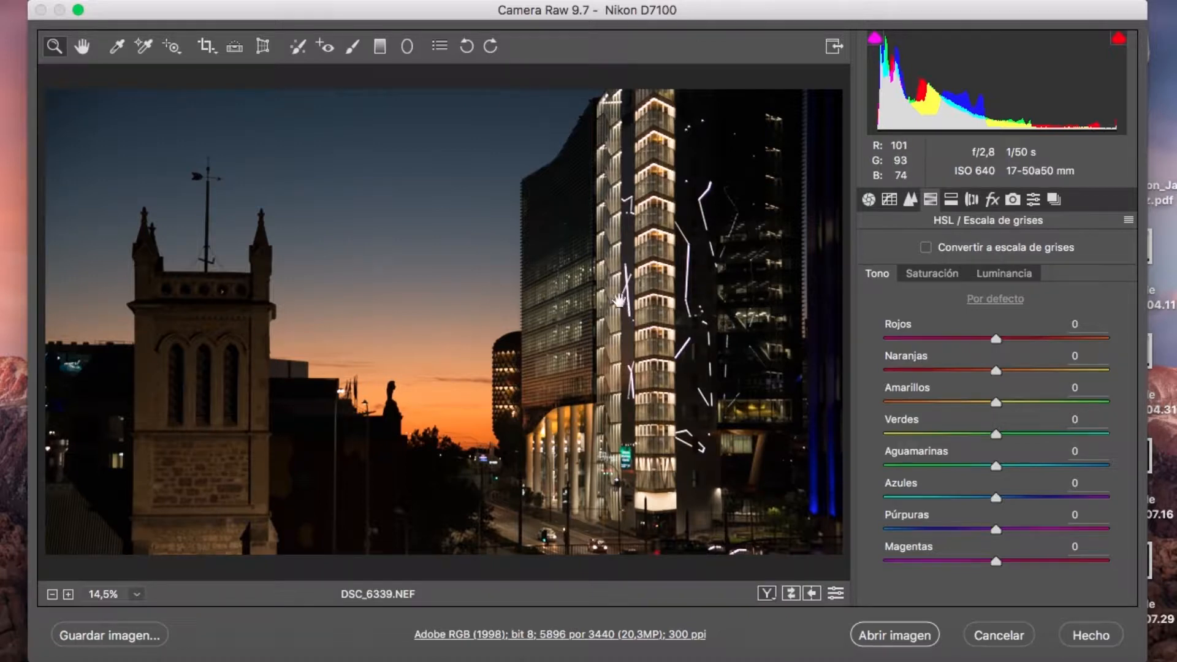
key(super+z)
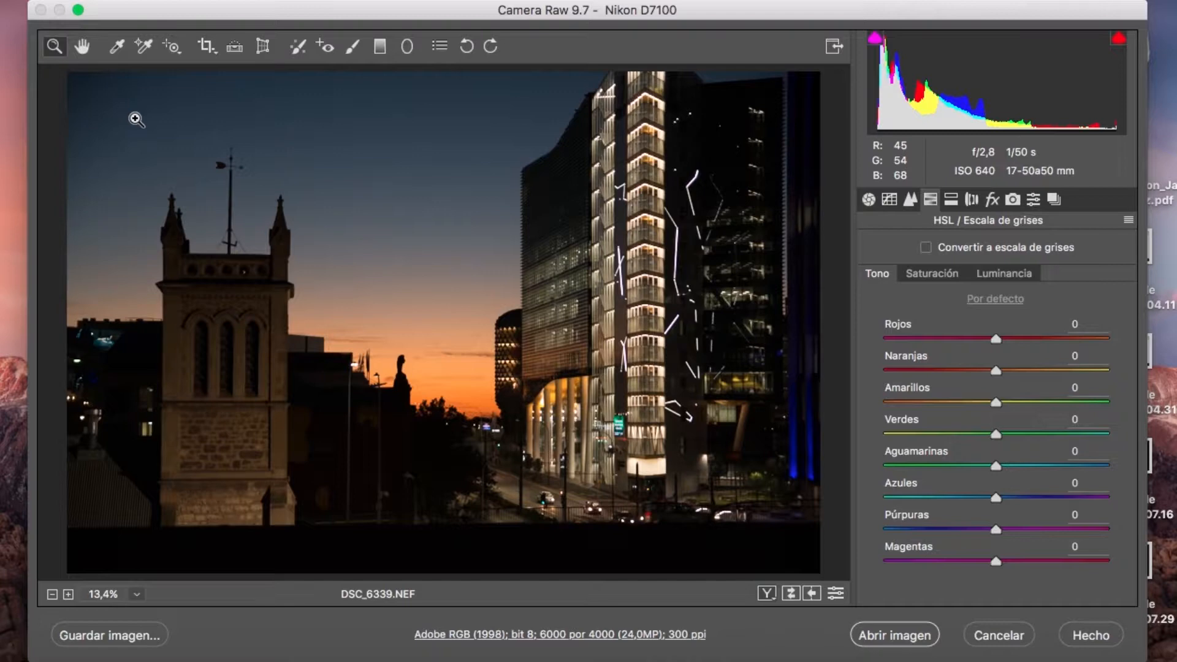
- Examine the photo enlarged to 25%, from the tower and horizon across to the lit building
click(321, 175)
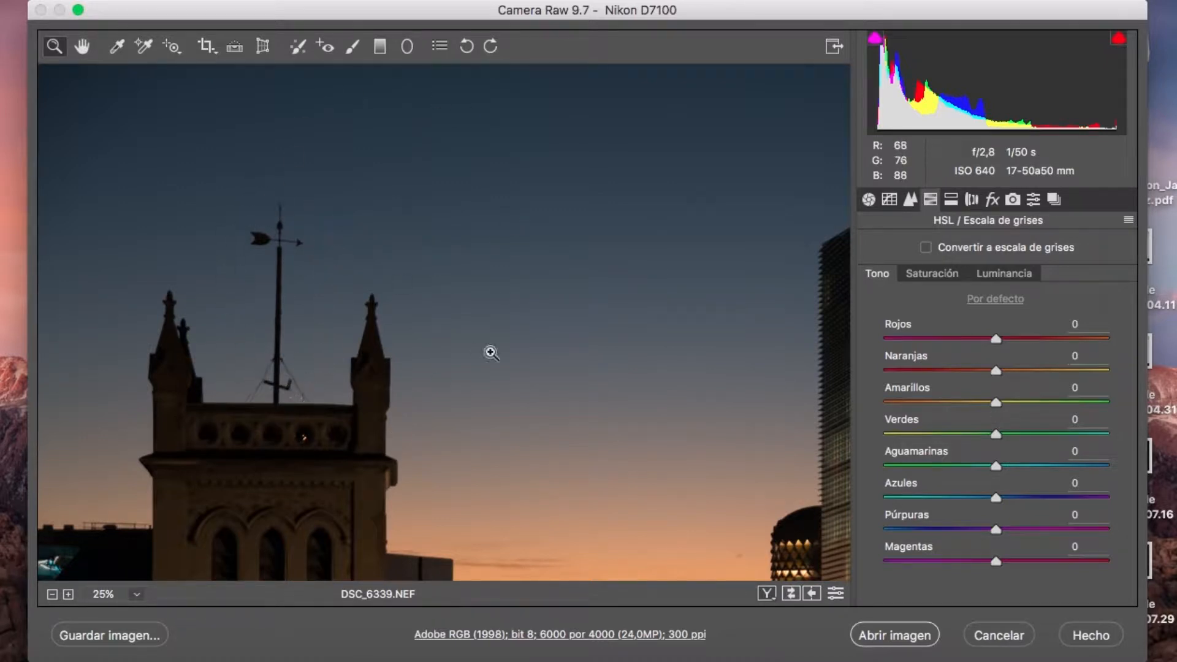
click(542, 394)
drag(543, 394, 475, 231)
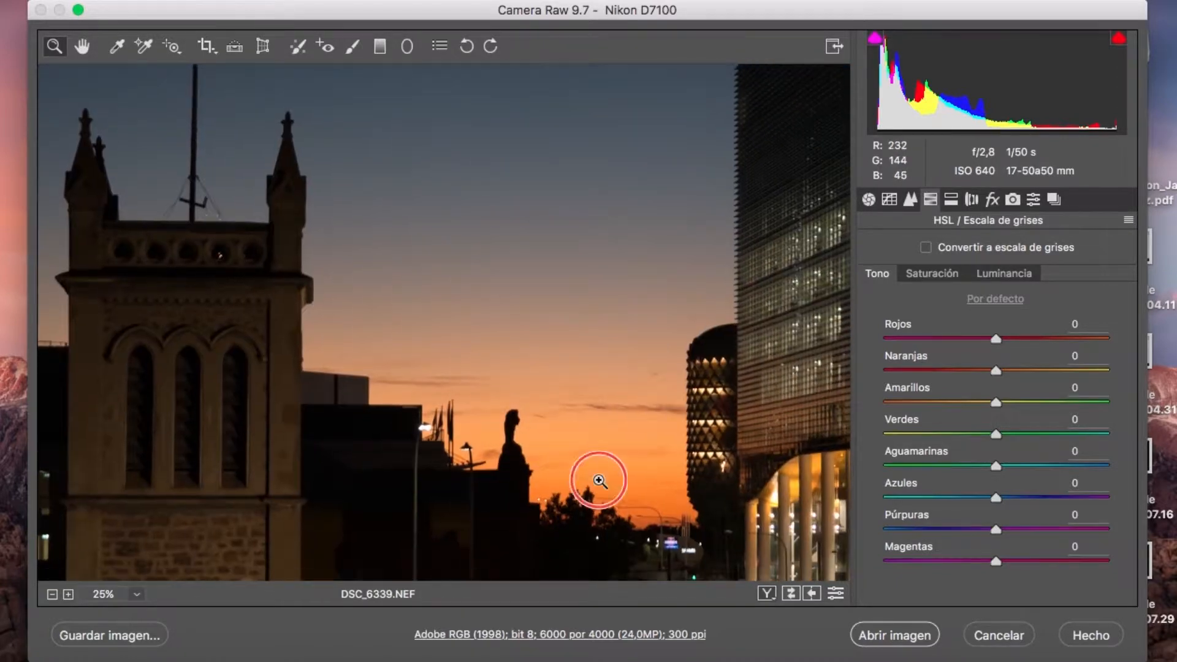
drag(599, 480, 536, 178)
drag(633, 345, 250, 417)
drag(402, 202, 648, 429)
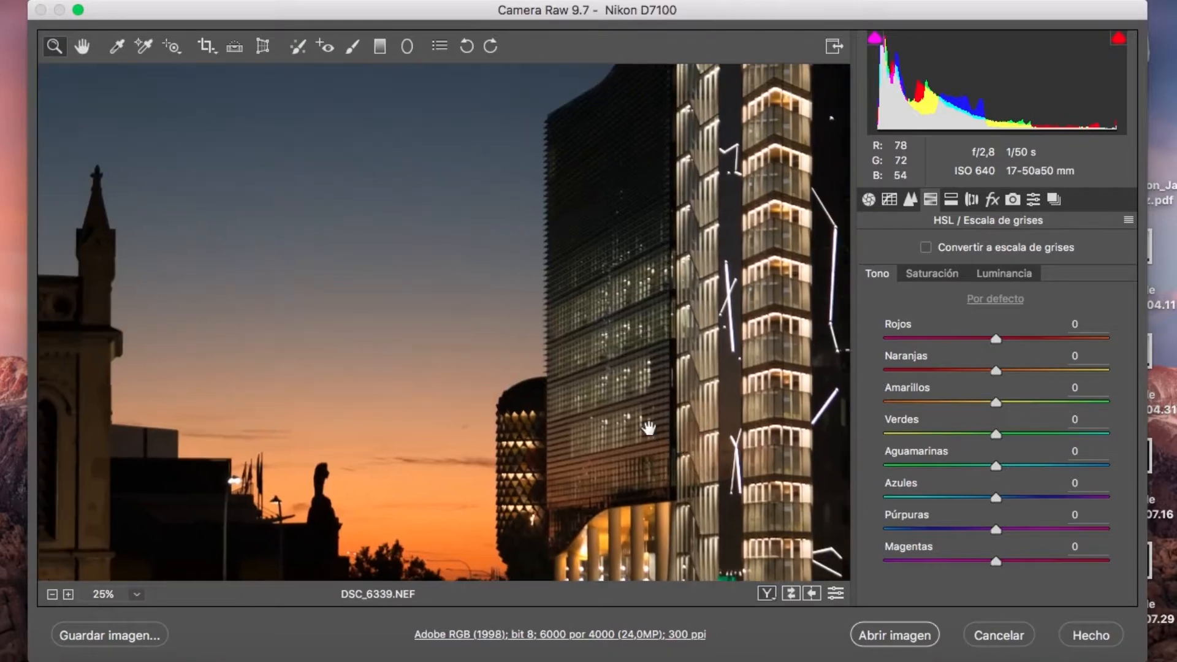
key(alt)
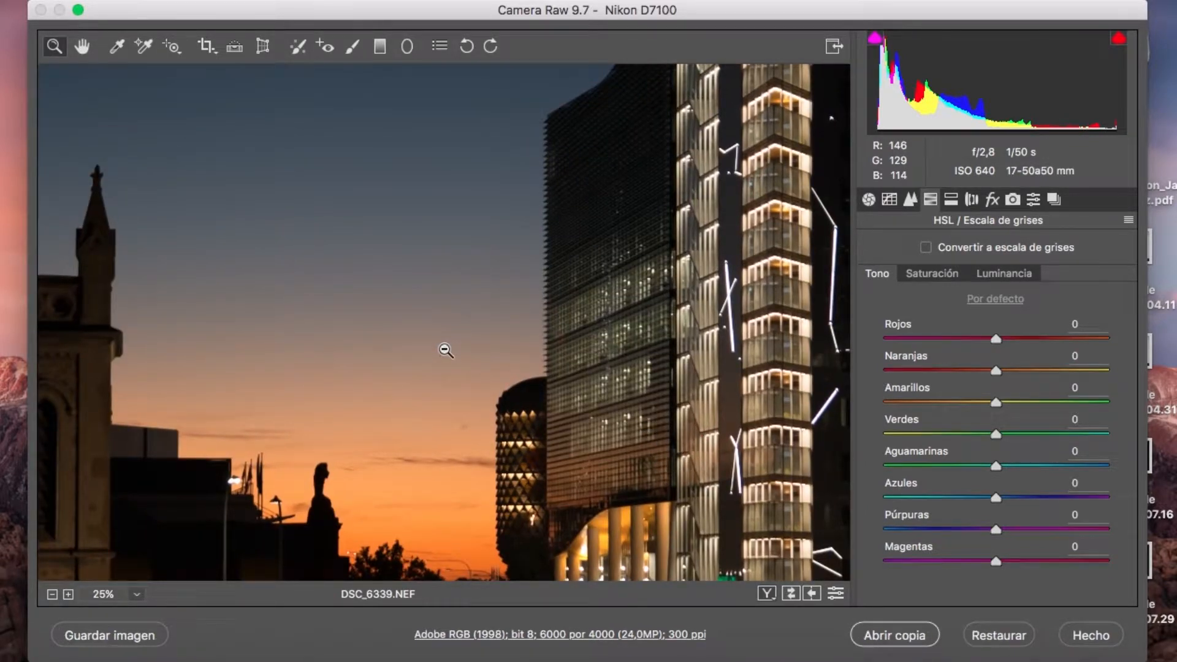
alt+click(445, 350)
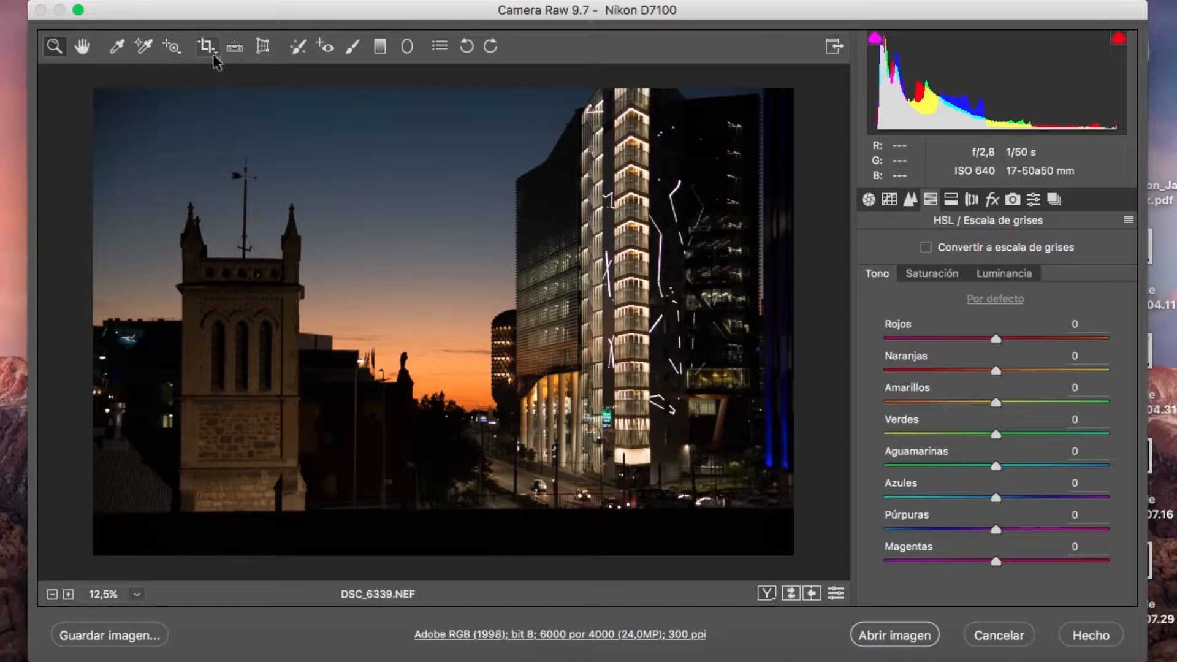
- Try a 1 a 1 crop of about 1952 by 1952 pixels over the central sky and cancel it
drag(212, 54, 294, 105)
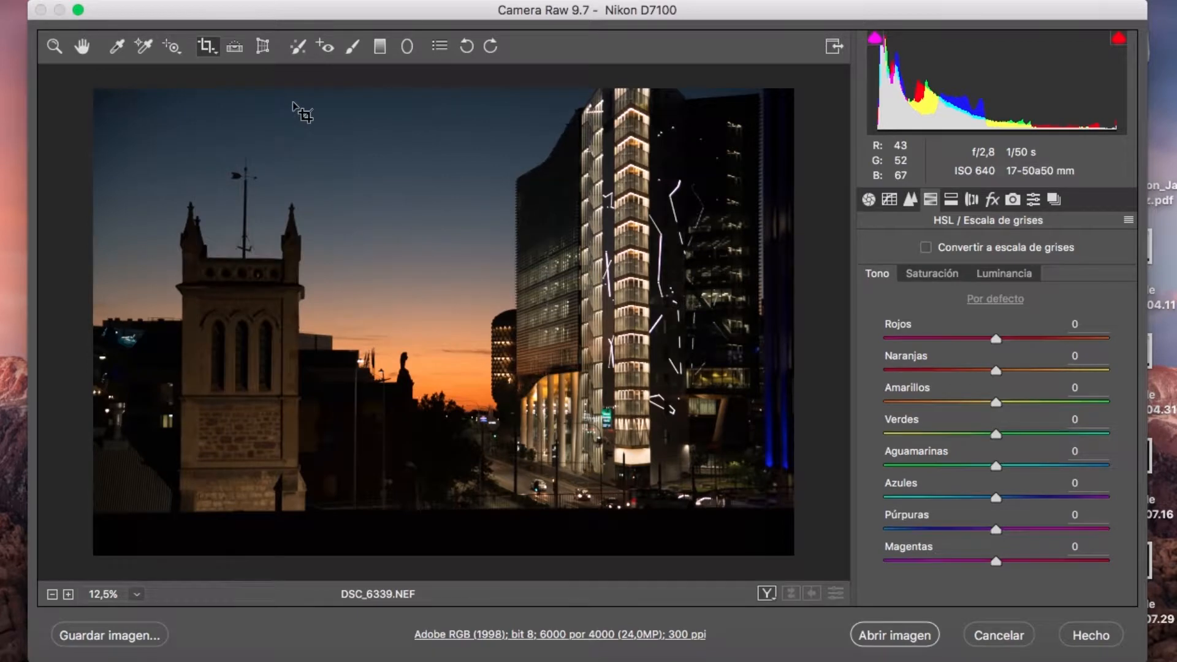
drag(306, 156, 675, 383)
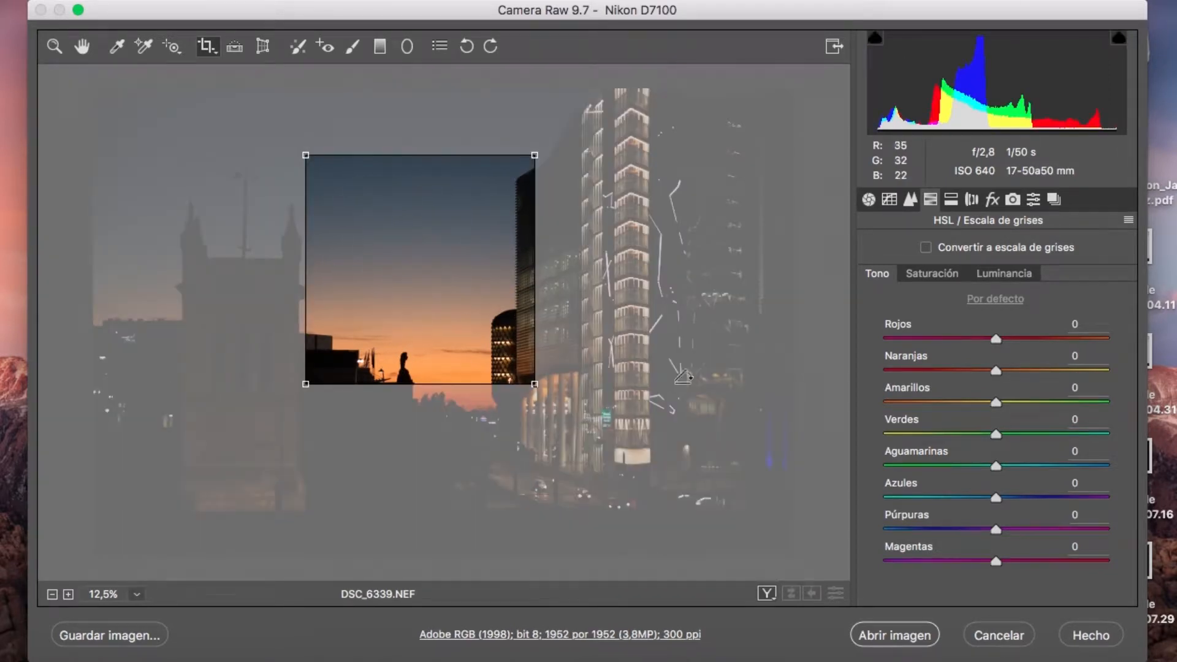
key(Escape)
- Set the crop ratio to 5 a 7, try a crop frame over the sky and cancel it
click(210, 51)
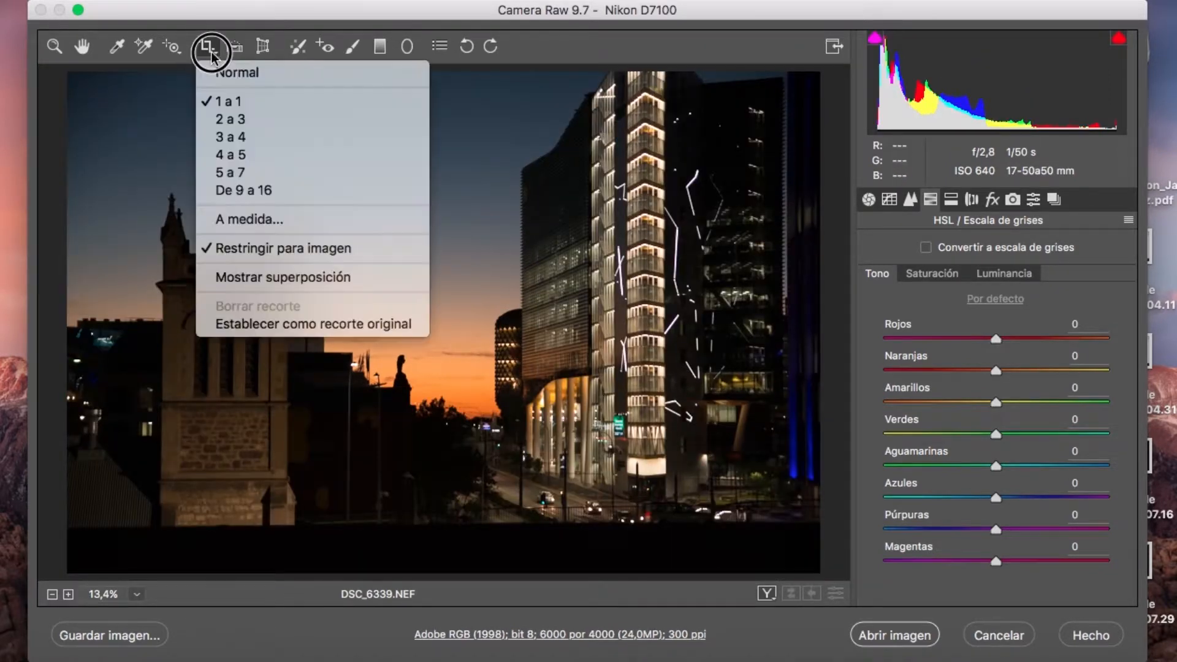
click(290, 178)
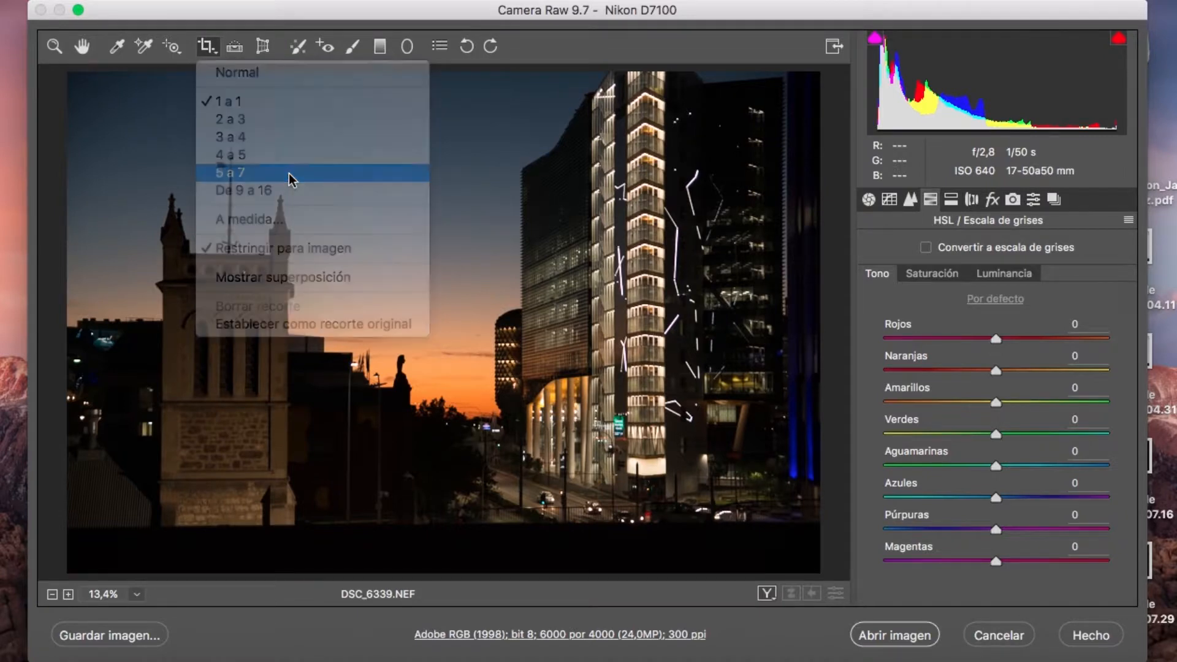
drag(314, 157, 606, 273)
key(Escape)
click(215, 45)
mouse_move(216, 46)
mouse_down()
mouse_move(386, 239)
mouse_move(378, 214)
mouse_move(326, 281)
mouse_move(338, 298)
mouse_move(320, 168)
mouse_move(208, 27)
mouse_move(212, 38)
mouse_up()
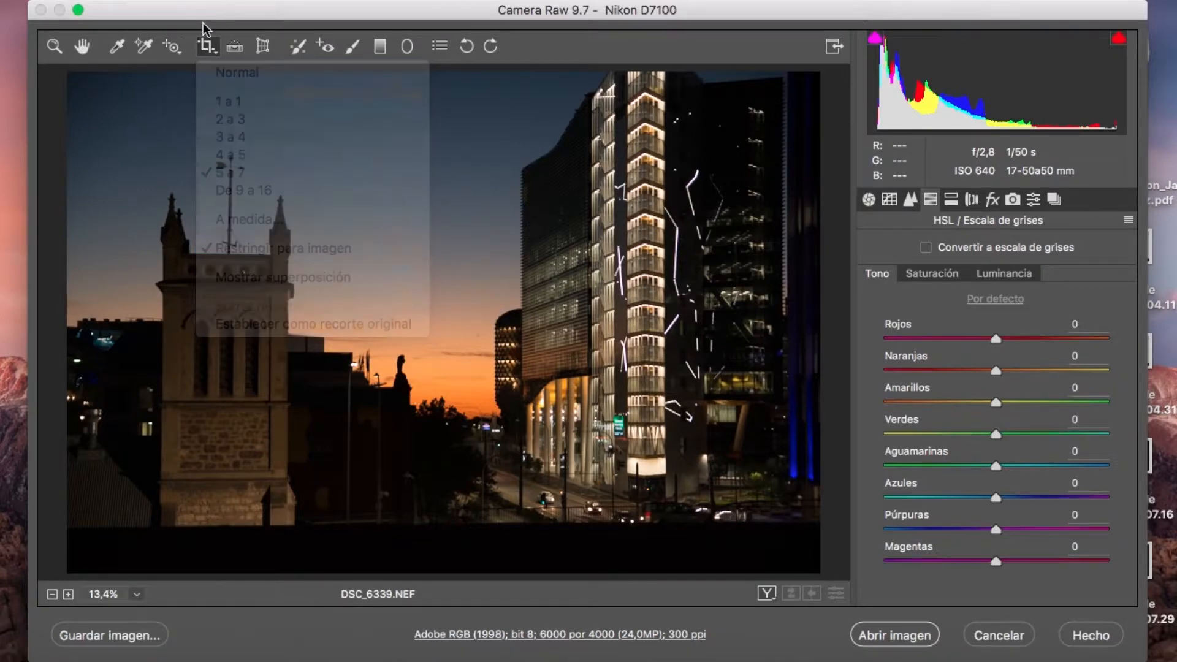
- Try straightening the photo along a slanted line from the rooftops beside the tower to the opposite edge, apply it and undo it
click(231, 48)
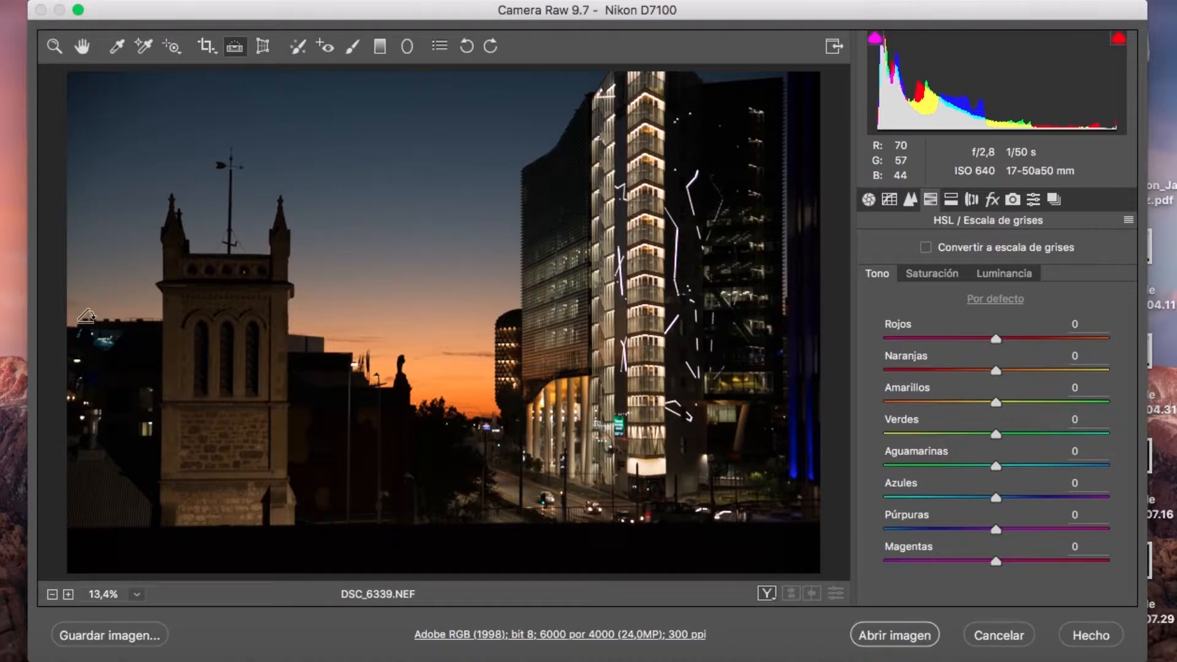
drag(78, 322, 816, 277)
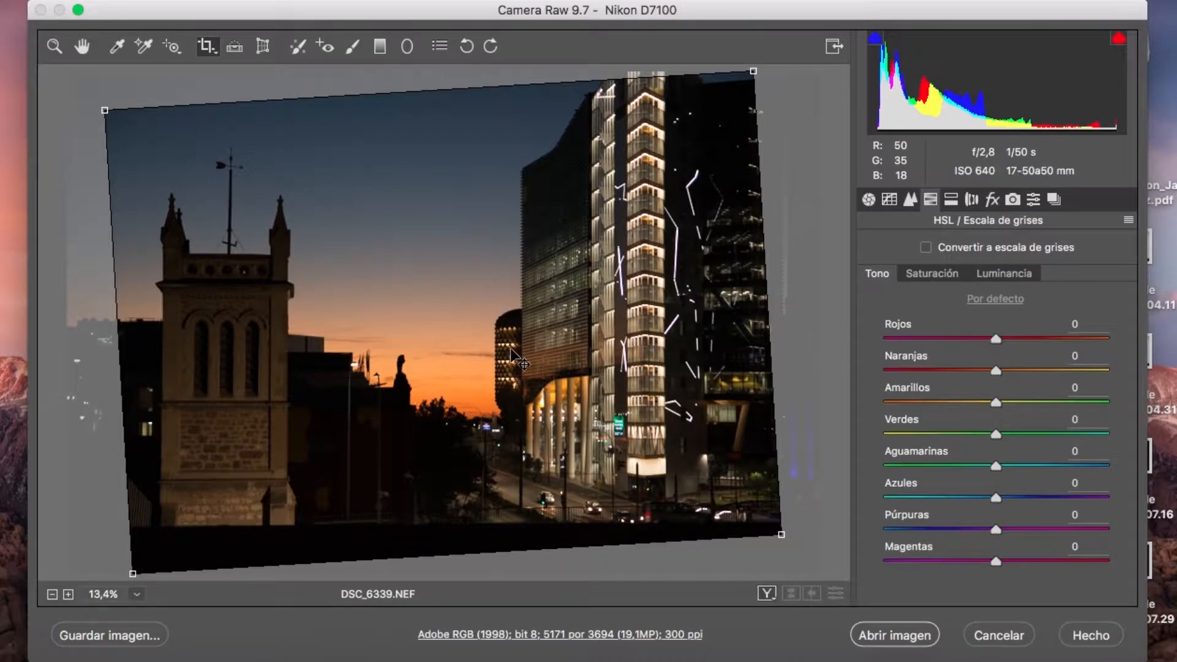
key(Return)
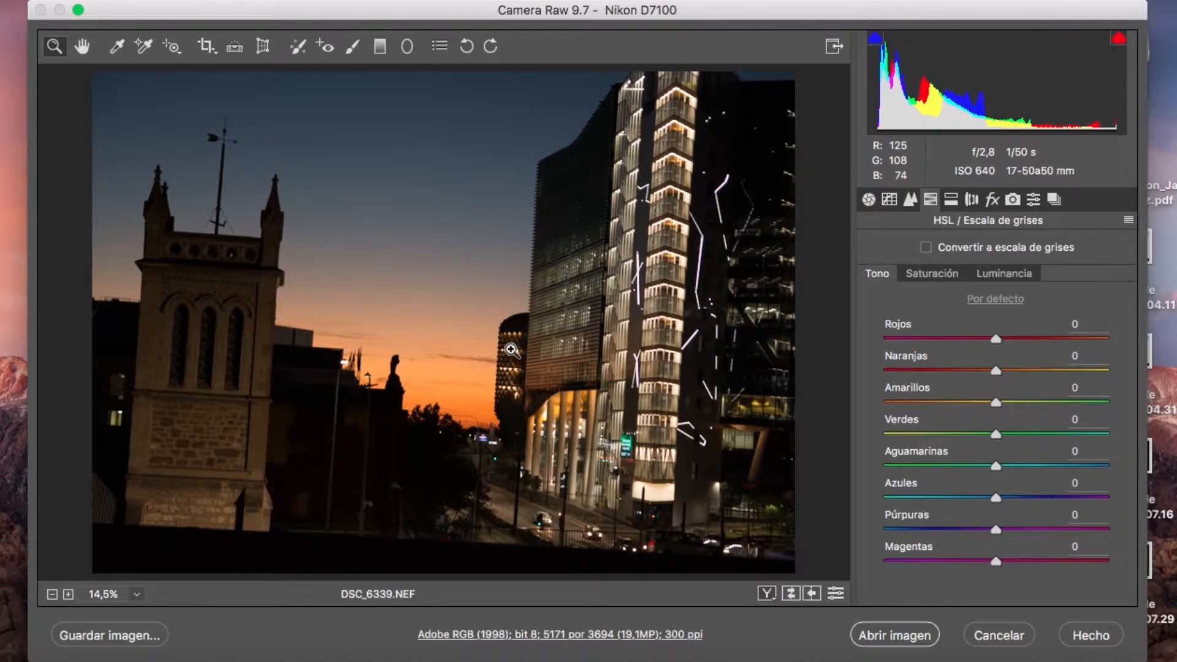
key(super+z)
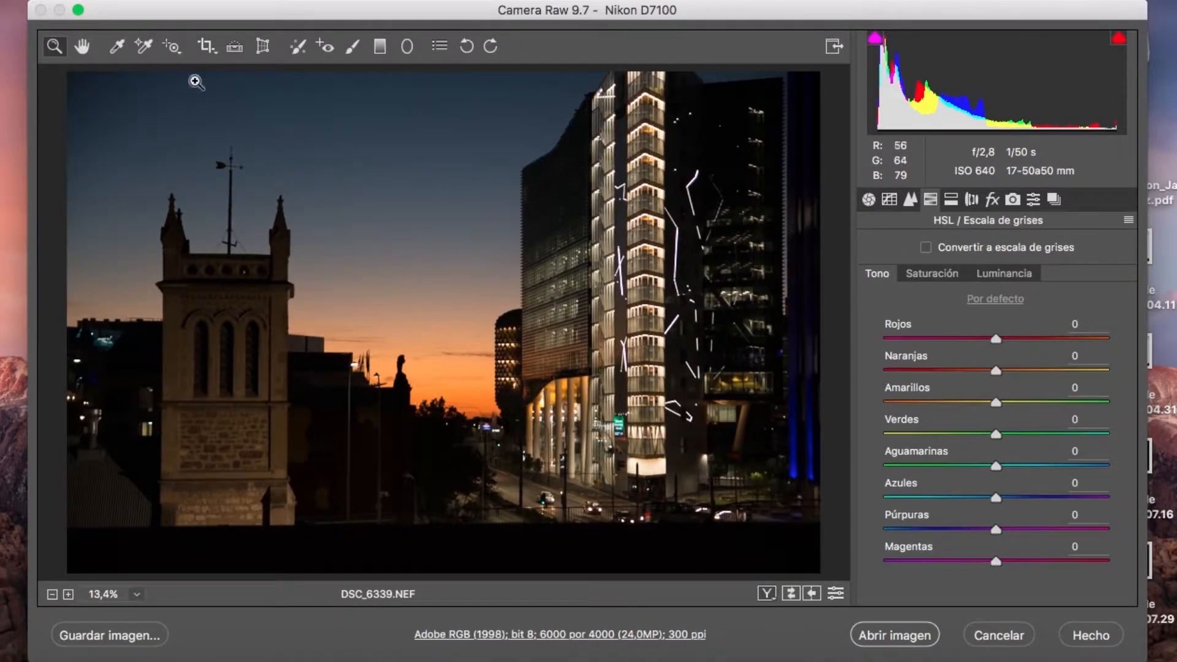
- Try an Upright guide across the sky and distort the perspective with Vertical -67 and Horizontal +41
click(262, 47)
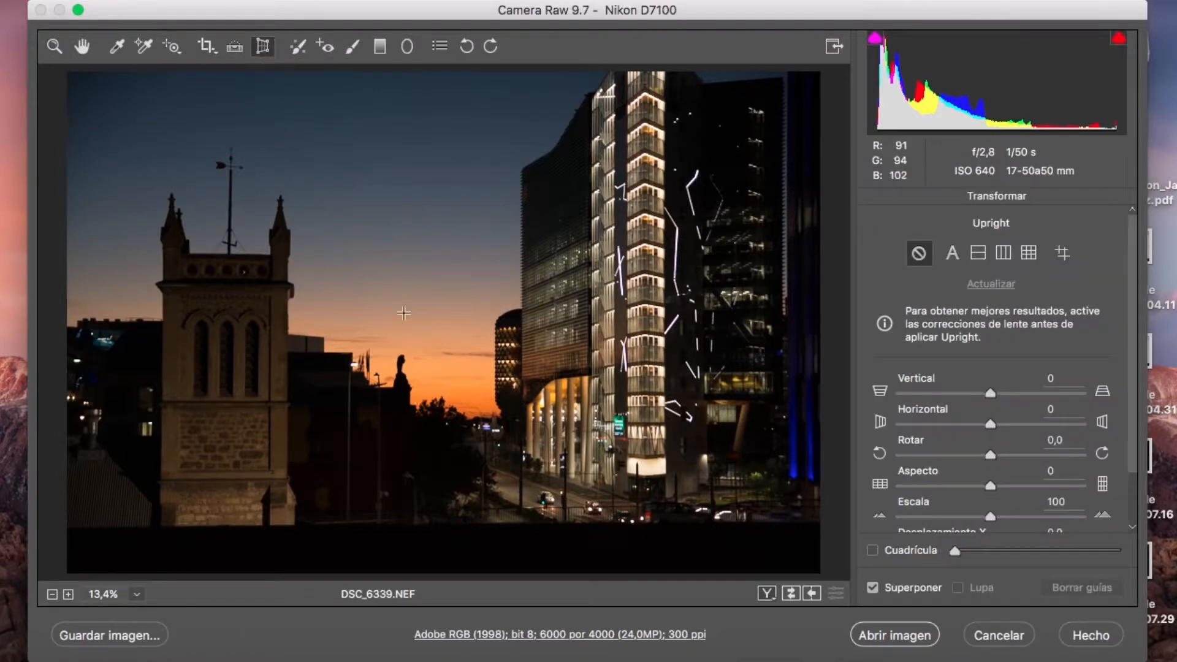
mouse_move(415, 296)
mouse_down()
mouse_move(455, 286)
mouse_move(467, 260)
mouse_move(462, 297)
mouse_move(478, 270)
mouse_move(491, 302)
mouse_move(462, 295)
mouse_move(456, 190)
mouse_up()
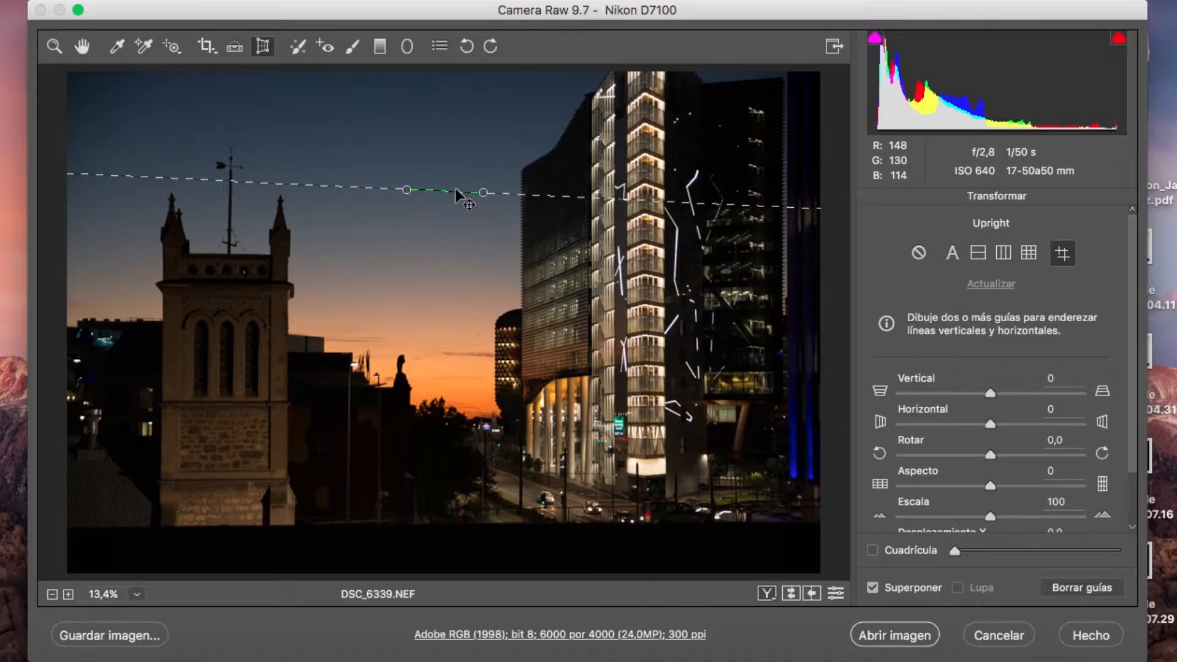
drag(985, 391, 927, 390)
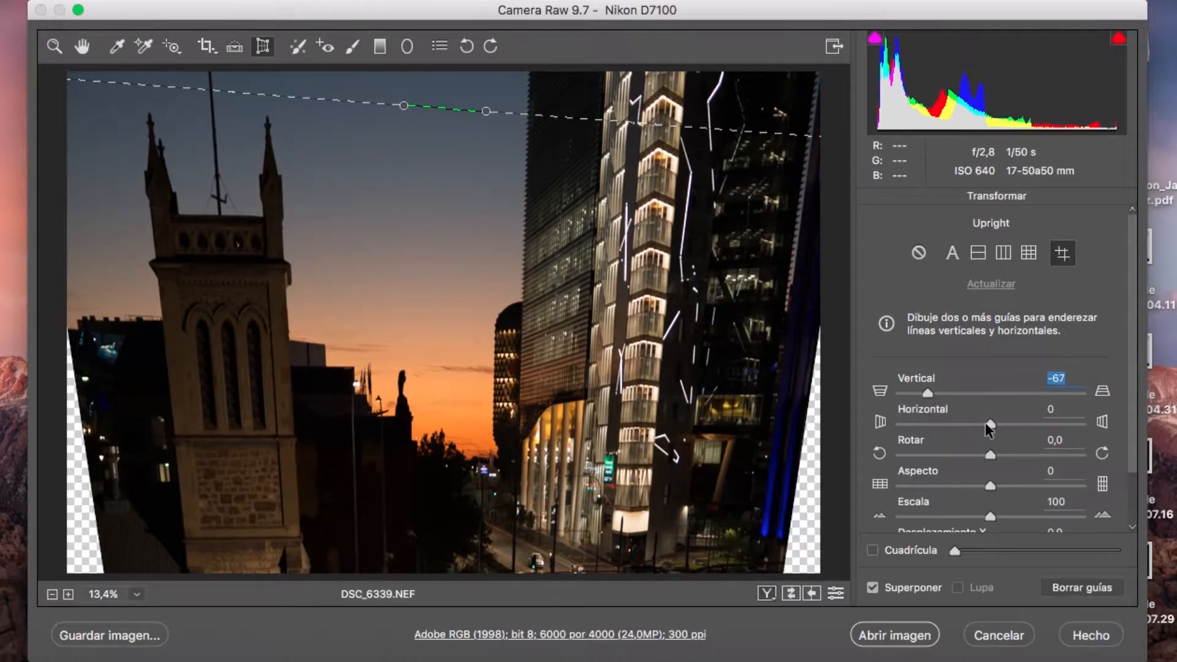
drag(988, 421, 987, 457)
- Try shifting the transformed photo with Desplazamiento X 1,0 and Y 18,0, and shrink its Escala to 58
scroll(987, 457, down, 3)
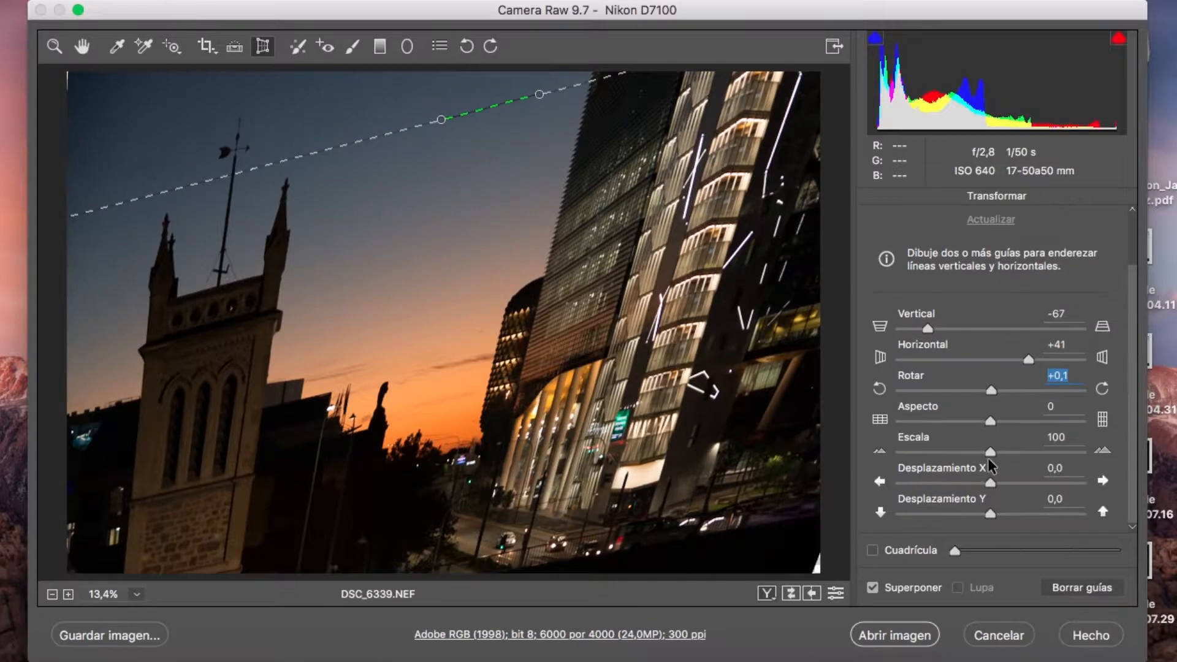
drag(990, 483, 1007, 513)
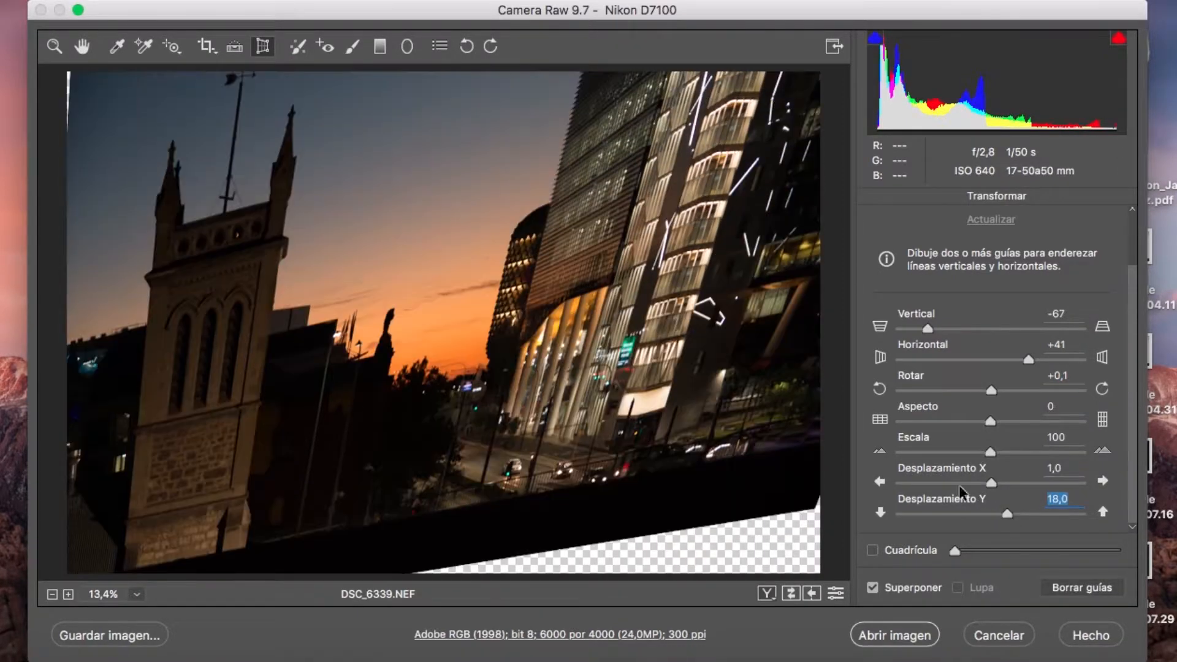
drag(989, 453, 912, 453)
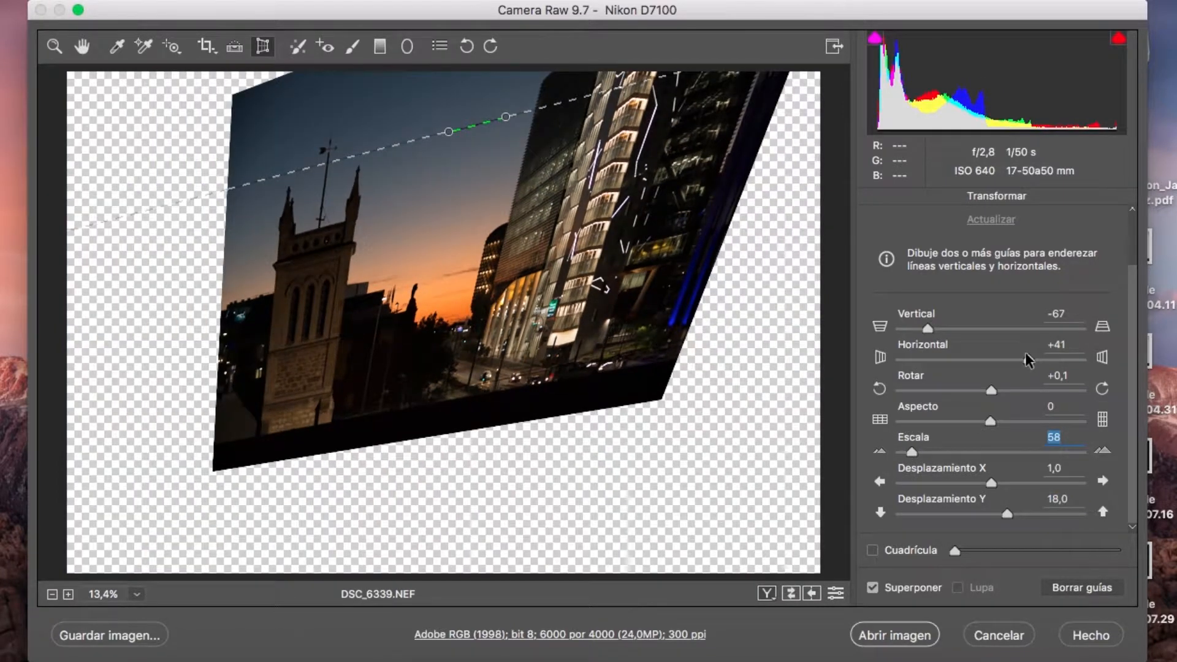
- Reset all changed Transform values to their defaults and clear the guide from the photo
double_click(1028, 360)
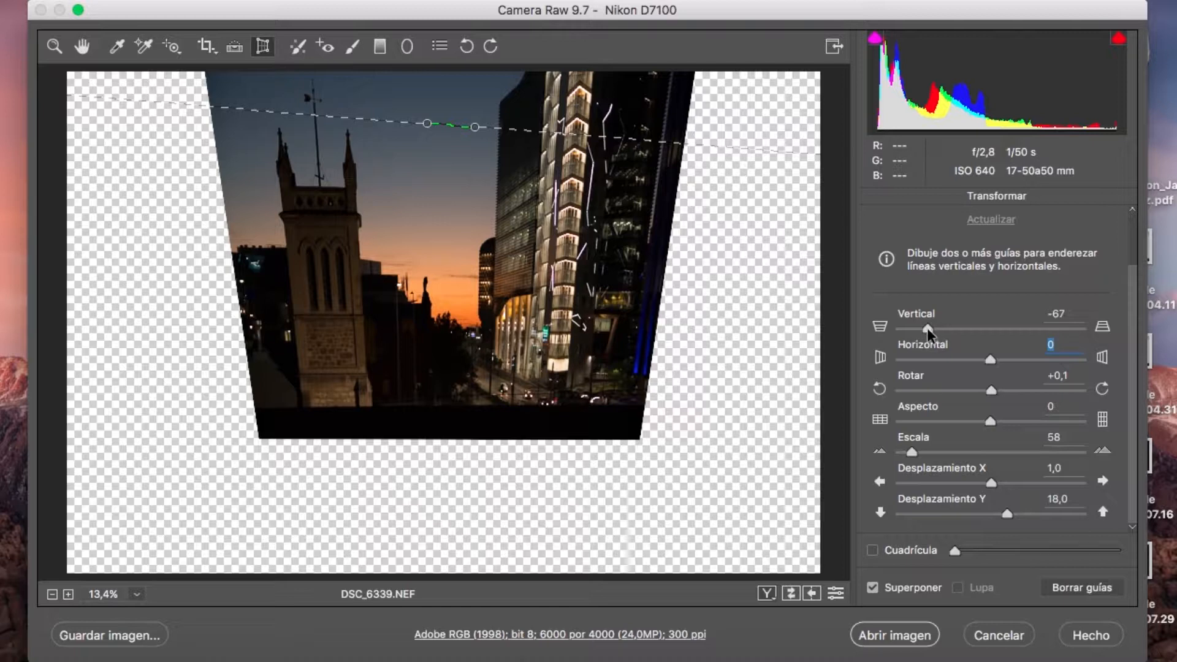
double_click(928, 328)
double_click(912, 452)
double_click(1005, 514)
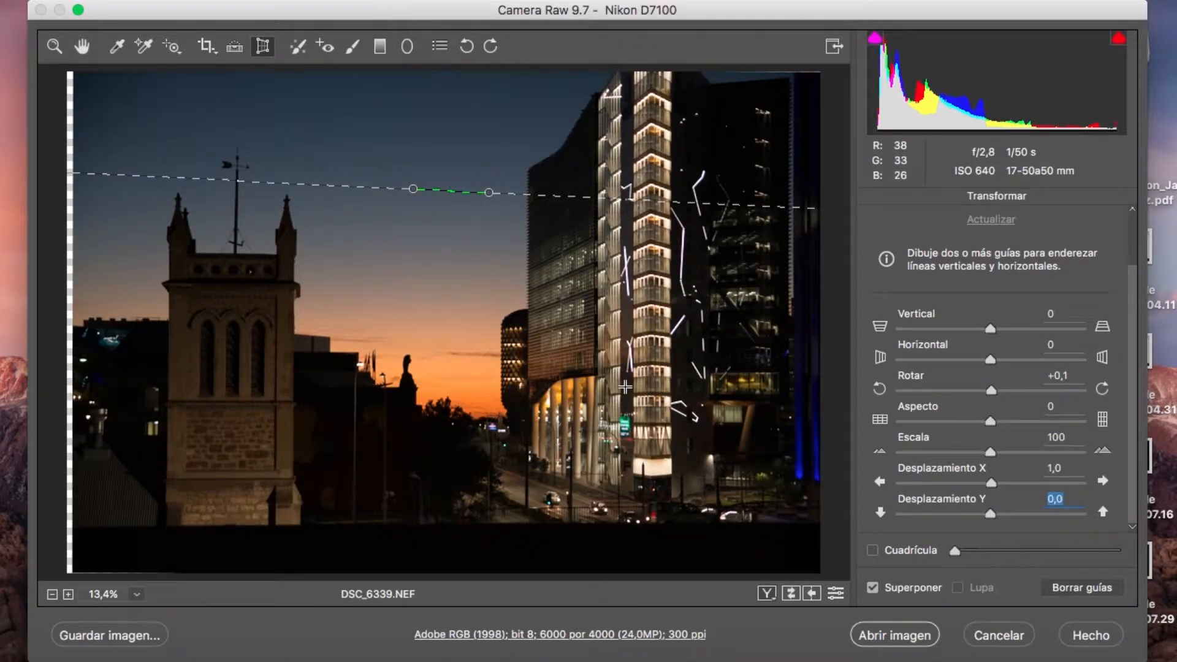
double_click(990, 390)
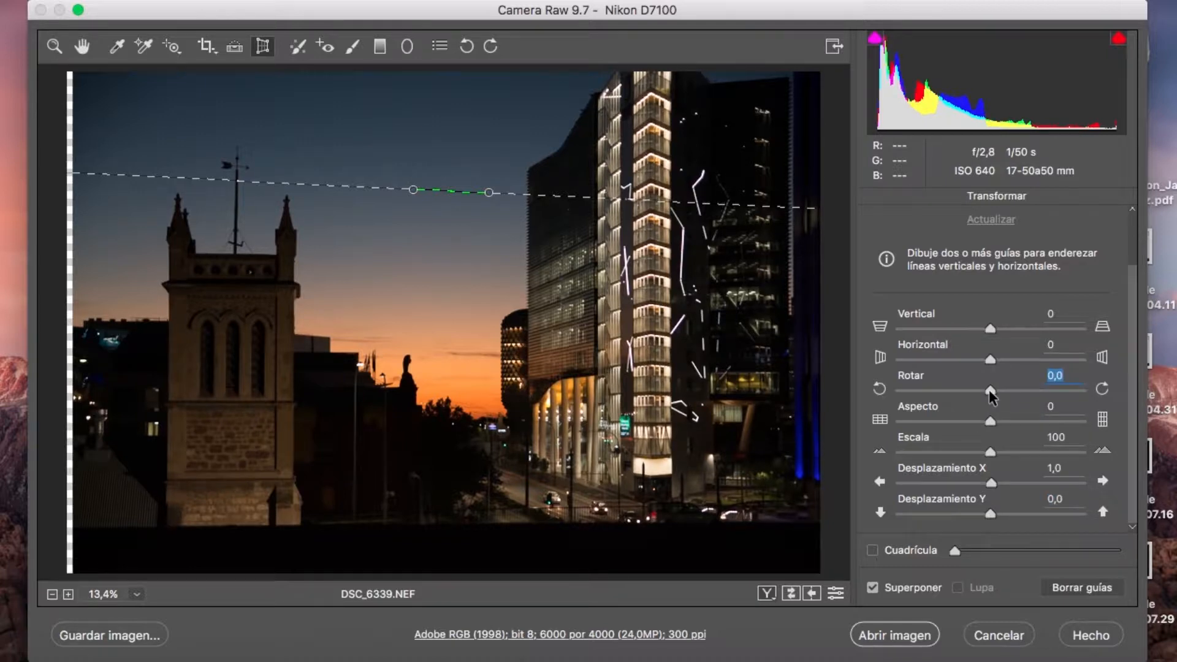
double_click(990, 515)
double_click(990, 483)
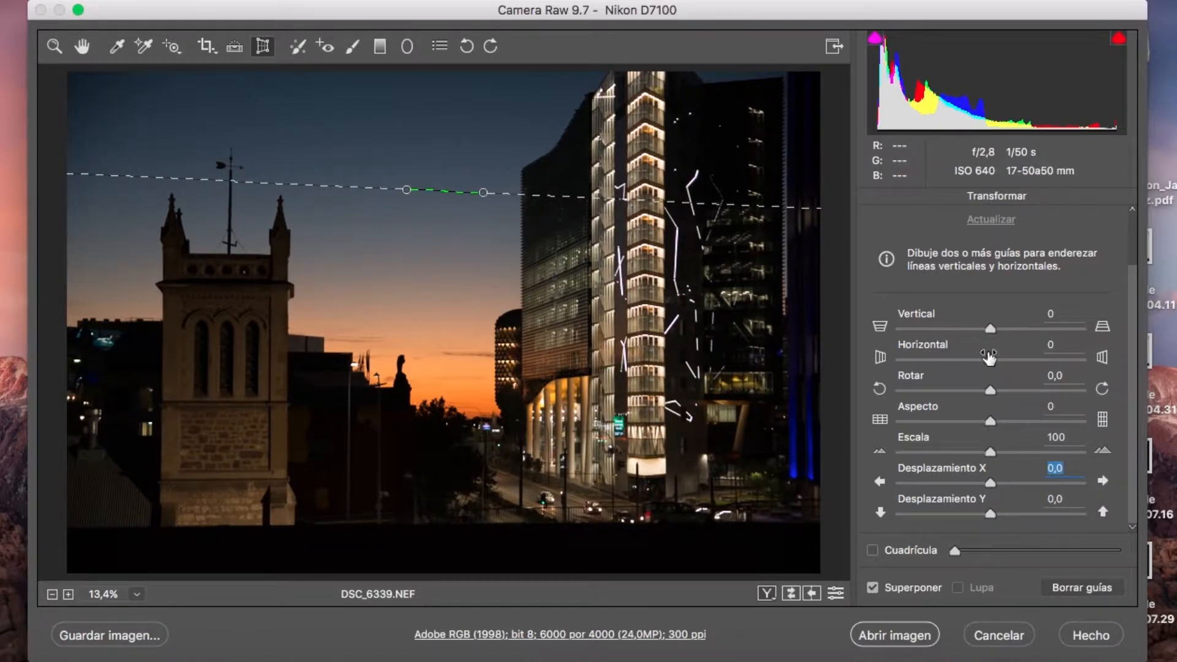
scroll(1015, 422, up, 3)
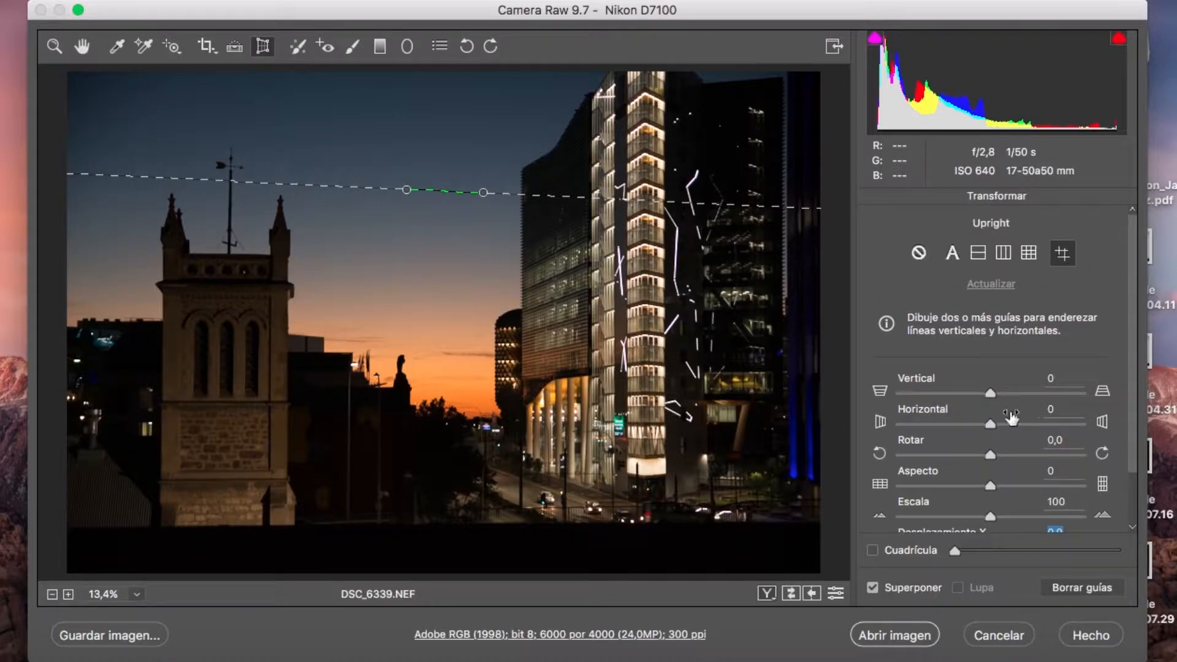
click(1073, 588)
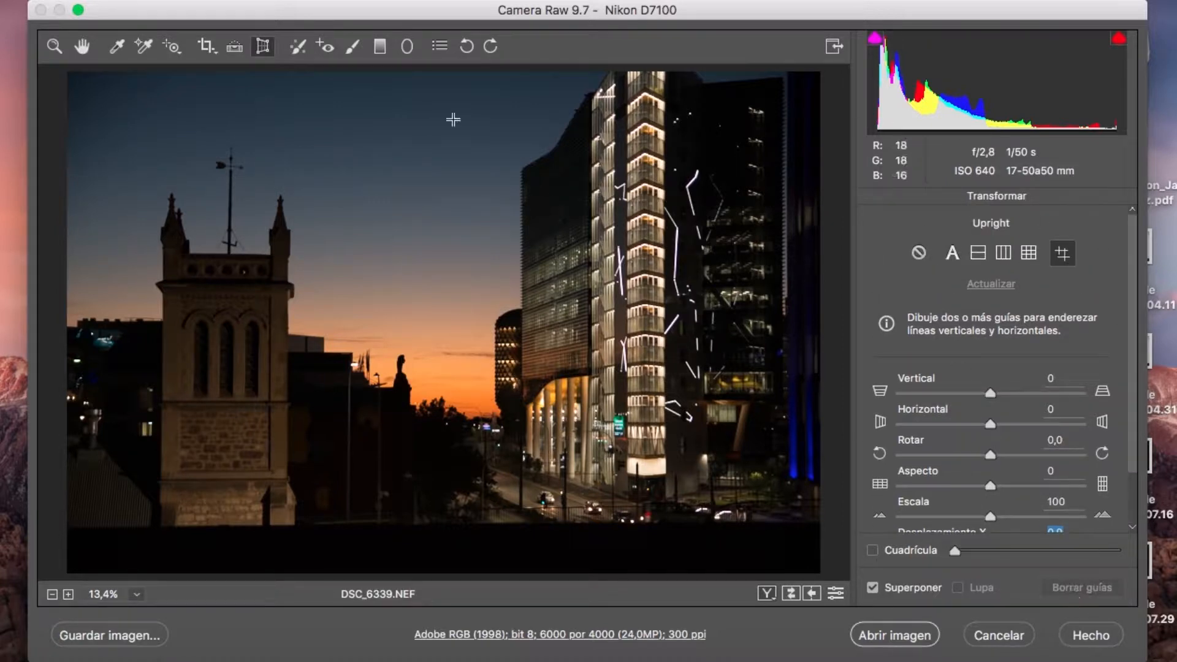
- Try a round Corregir spot removal patch over the weather vane above the tower and inspect it at 33,3%
click(299, 48)
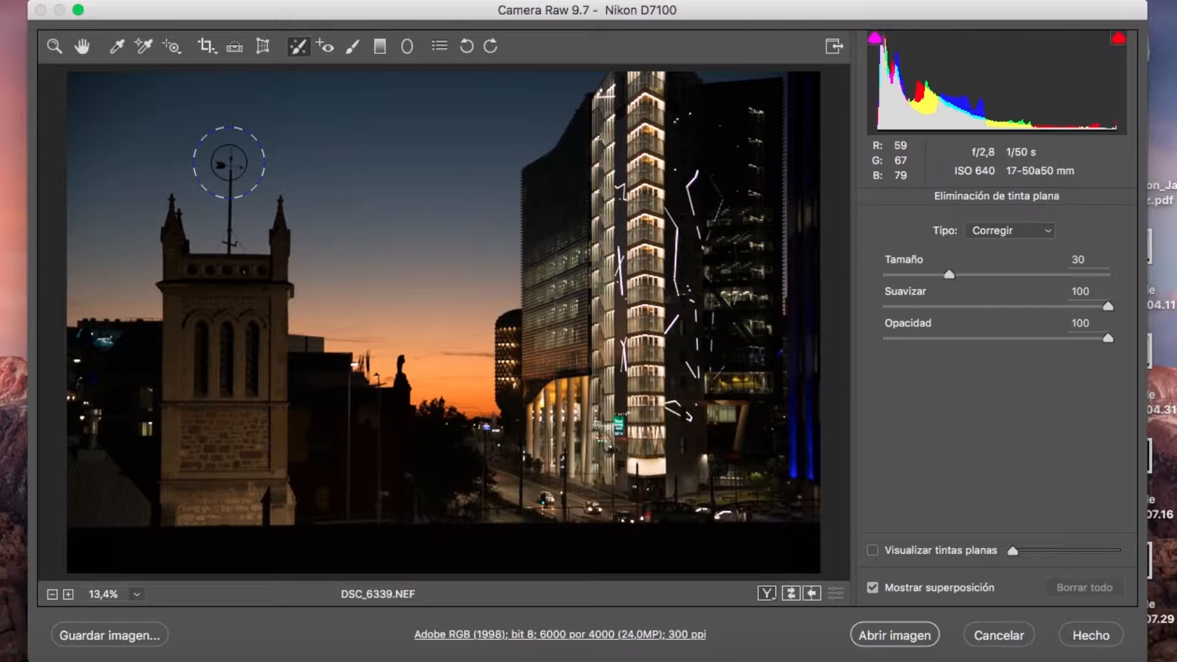
click(229, 162)
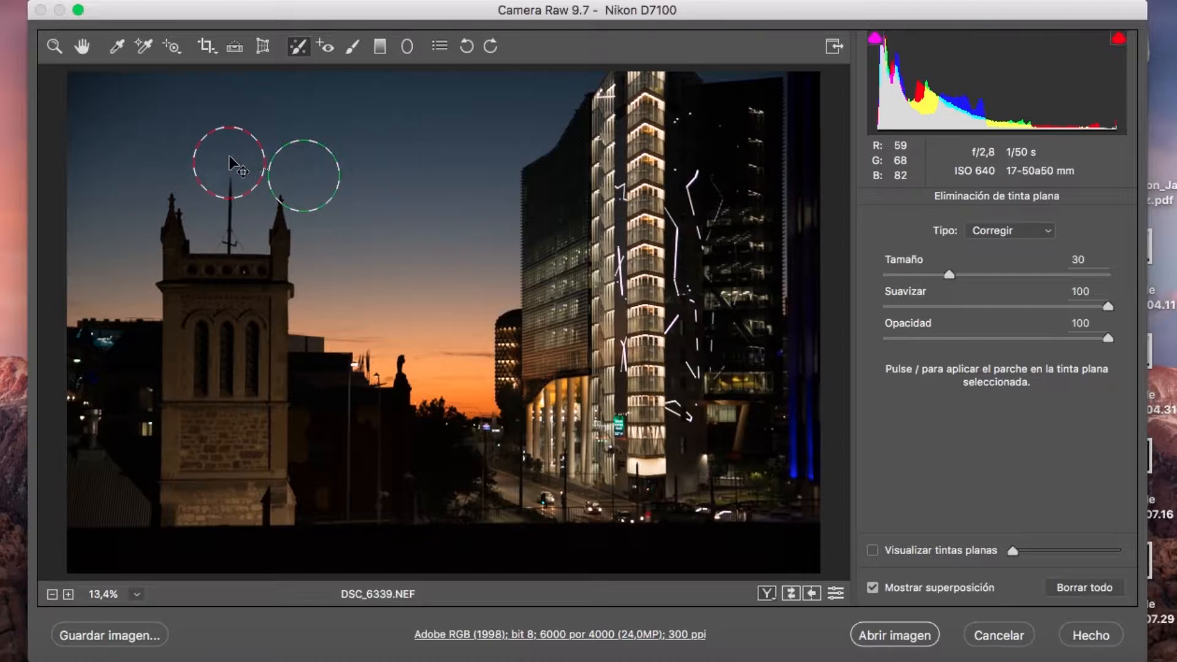
click(68, 594)
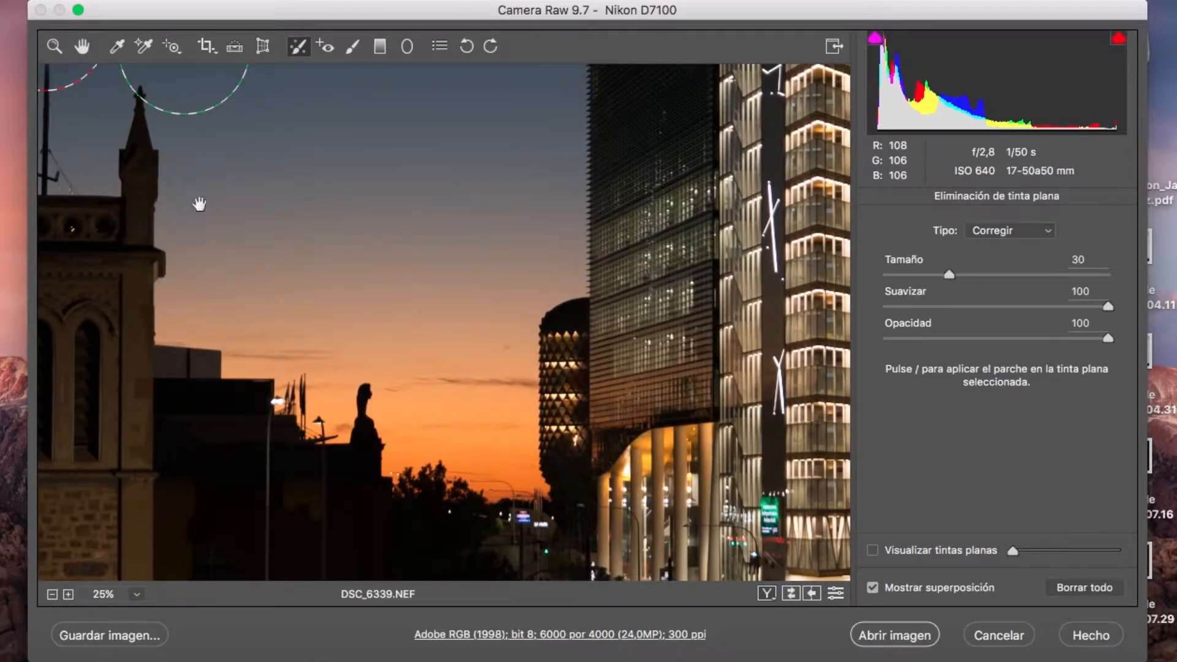
drag(200, 199, 435, 452)
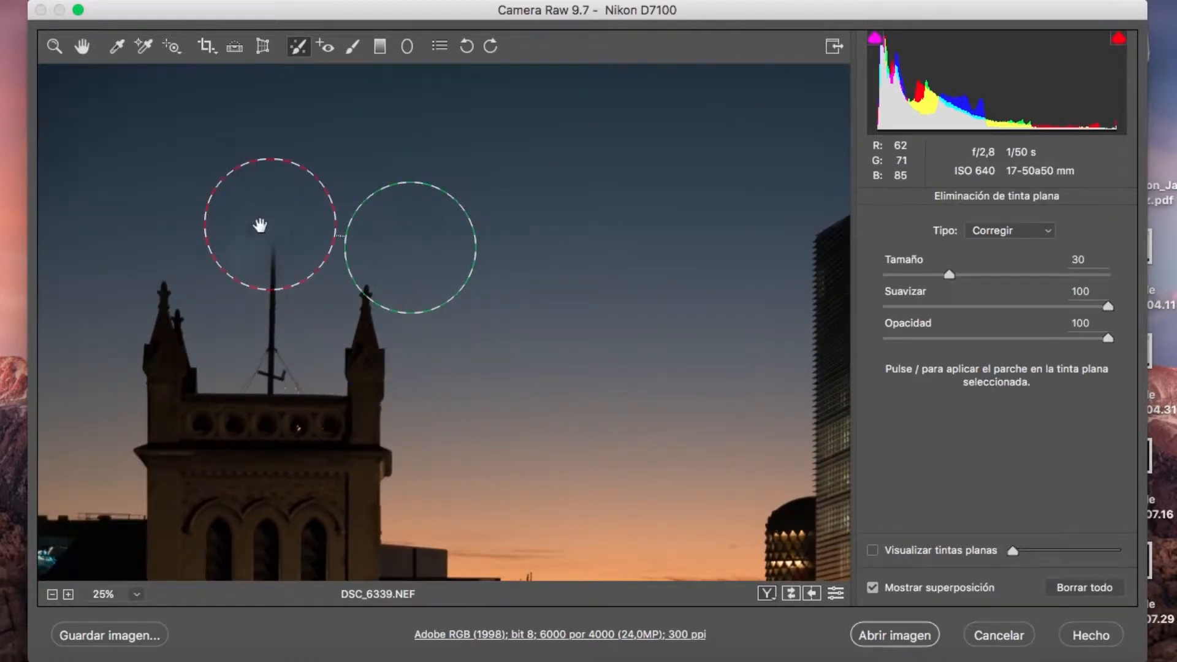
click(68, 594)
drag(232, 239, 355, 301)
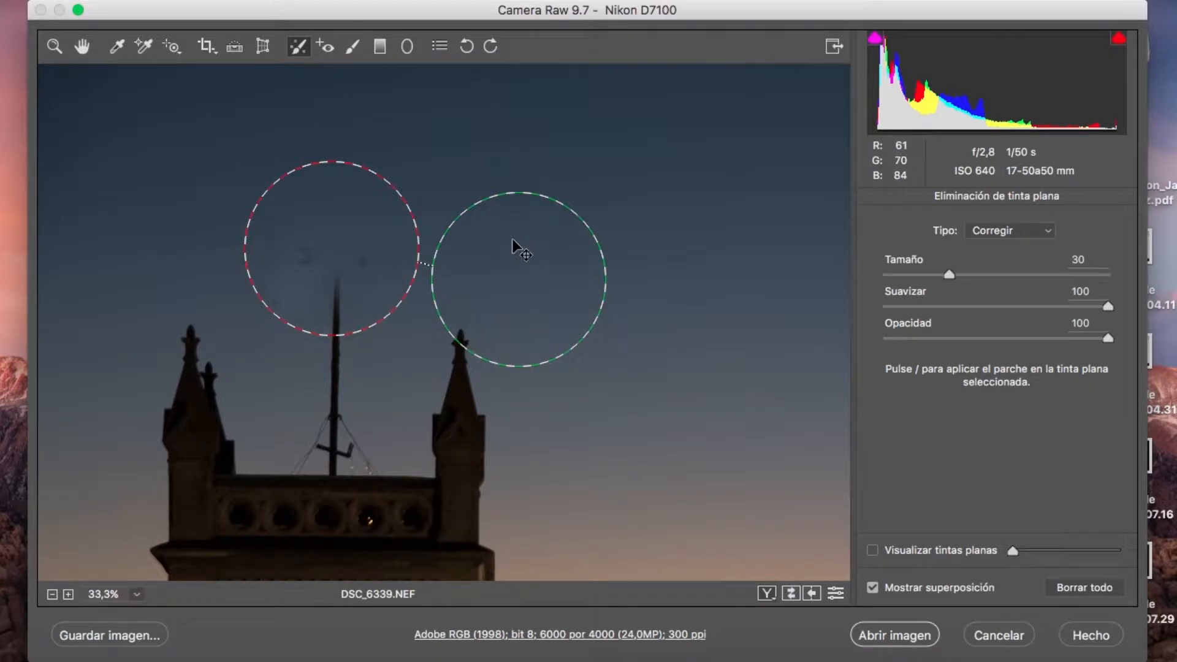
- Try several source areas in the sky and over the tower's spire for the weather vane patch, and delete the patch
drag(512, 242, 521, 242)
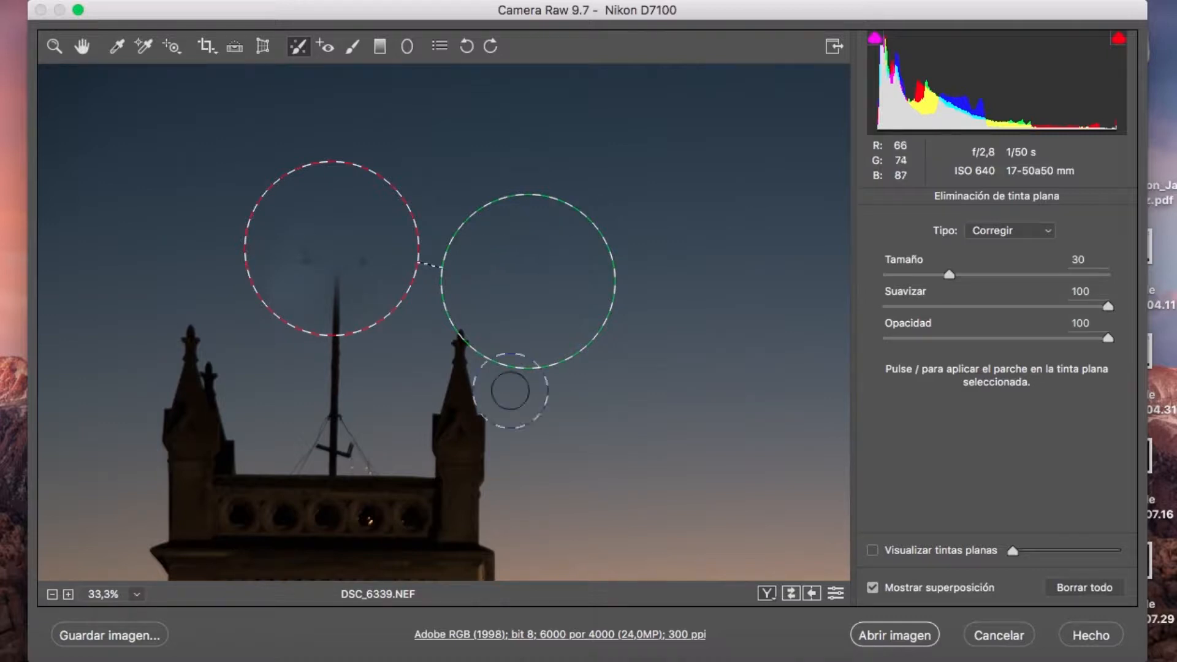
drag(514, 276, 725, 84)
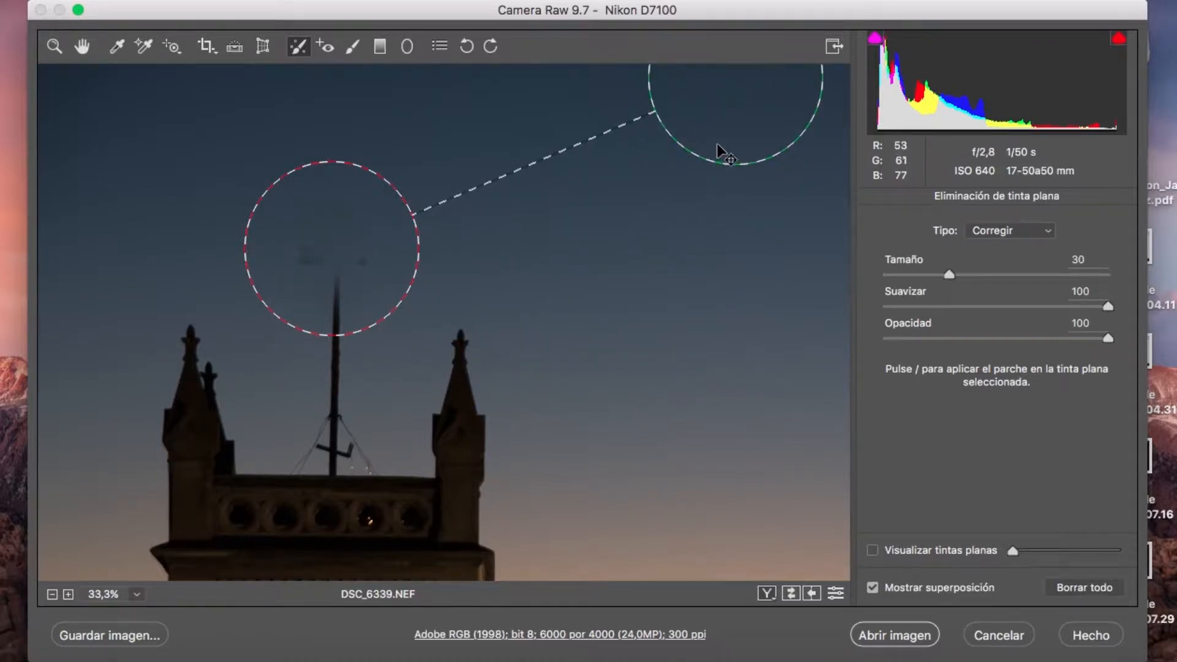
drag(717, 136, 726, 177)
drag(725, 246, 464, 389)
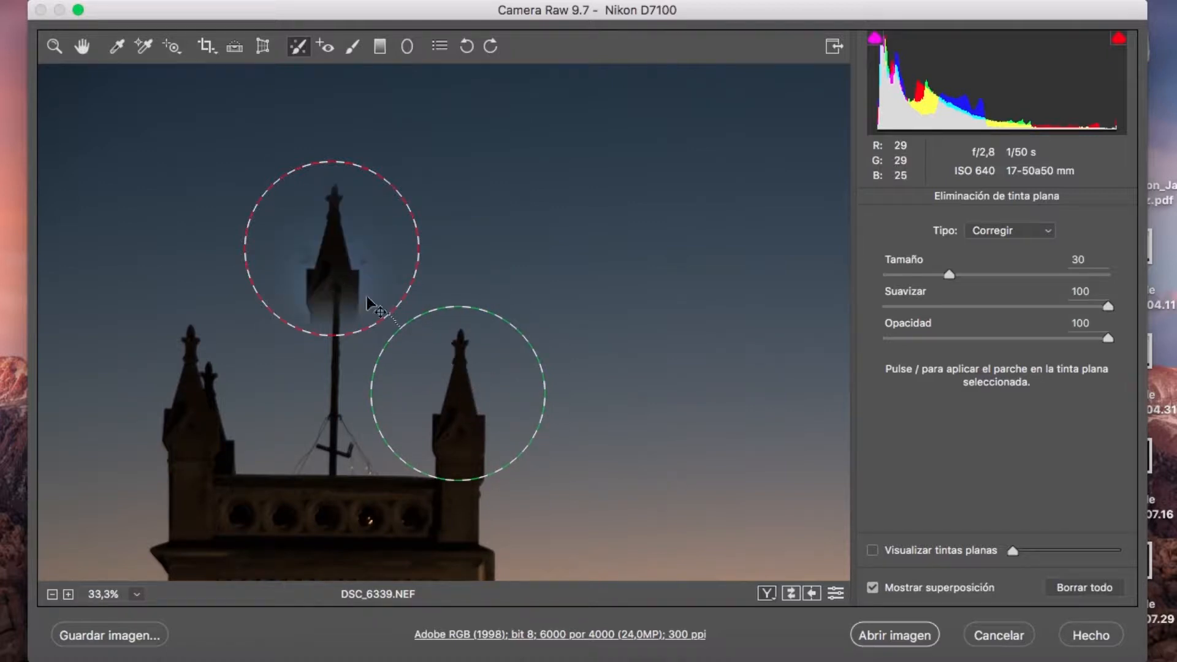
drag(460, 377, 734, 403)
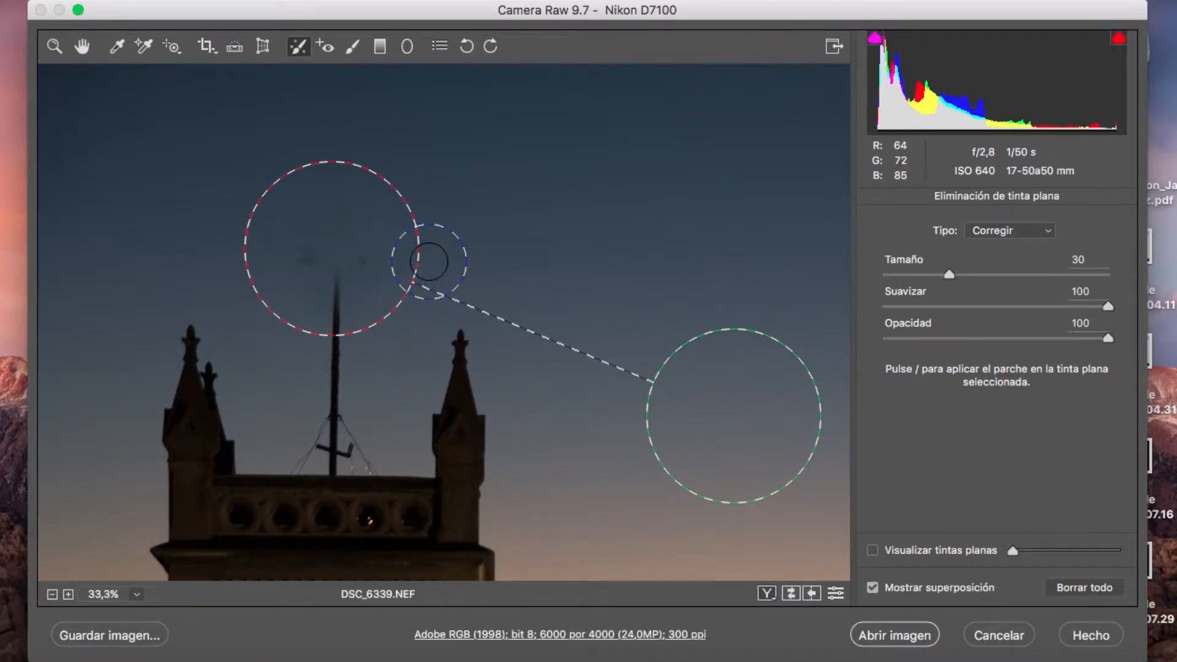
key(Delete)
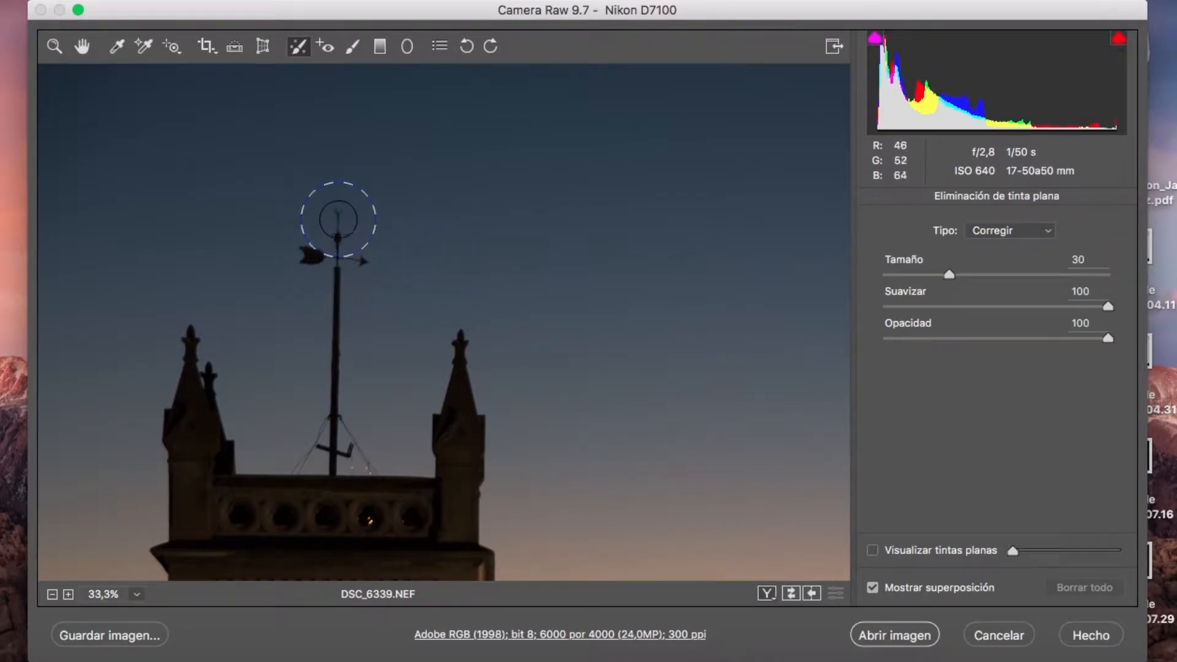
- Paint a spot removal patch over the weather vane and its mast, source it from clear sky beside the tower, and set its type to Clonar
mouse_move(338, 219)
mouse_down()
mouse_move(359, 420)
mouse_move(339, 434)
mouse_move(309, 416)
mouse_move(325, 202)
mouse_move(310, 235)
mouse_move(359, 258)
mouse_move(375, 240)
mouse_up()
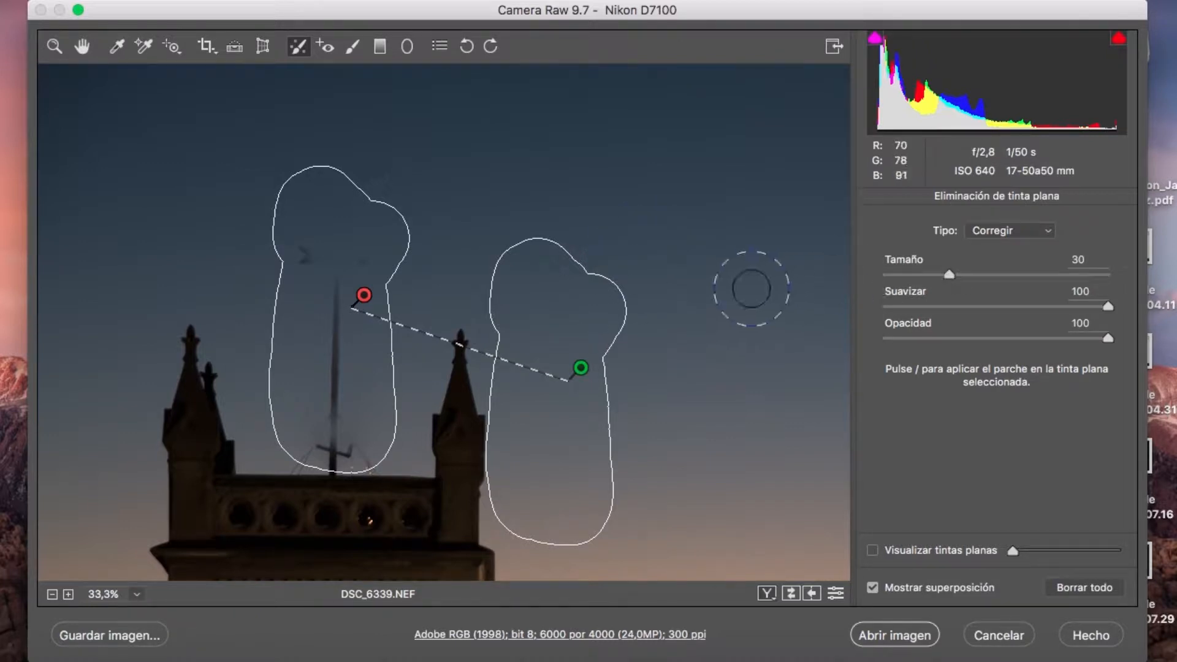
drag(579, 371, 638, 293)
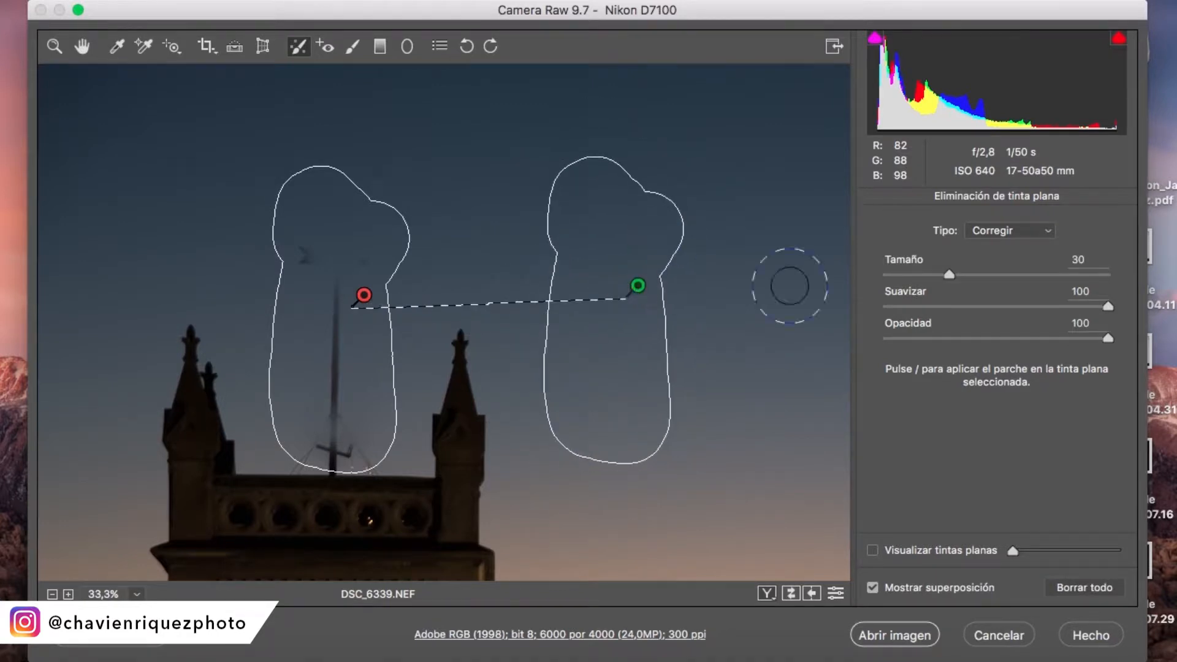
click(1018, 230)
click(989, 244)
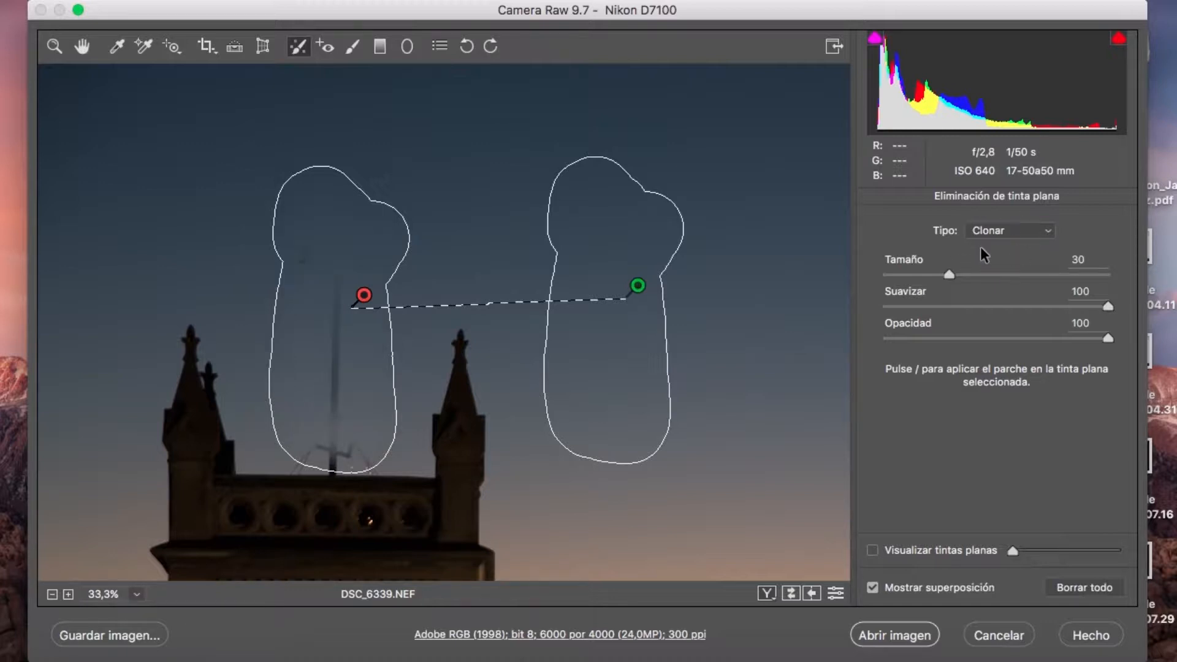
- Try Suavizar values of 17 and 45 on the cloned patch with Opacidad at 100
mouse_move(1107, 309)
mouse_down()
mouse_move(856, 300)
mouse_move(924, 306)
mouse_up()
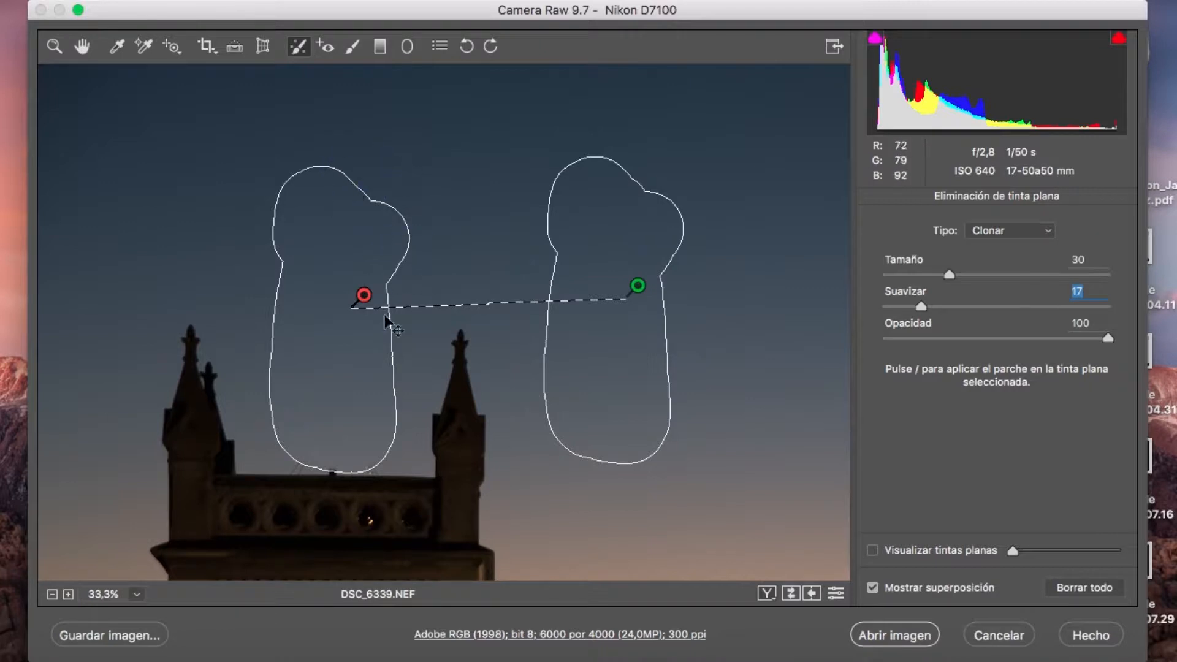
drag(916, 307, 990, 308)
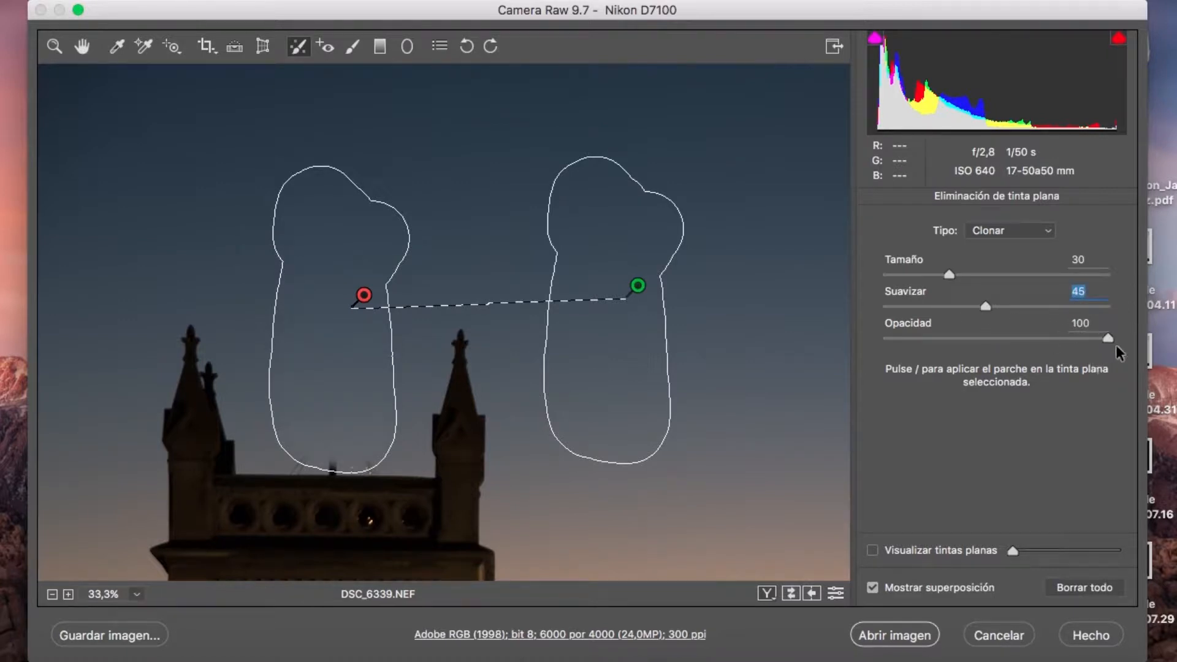
mouse_move(1107, 338)
mouse_down()
mouse_move(965, 334)
mouse_move(1131, 341)
mouse_up()
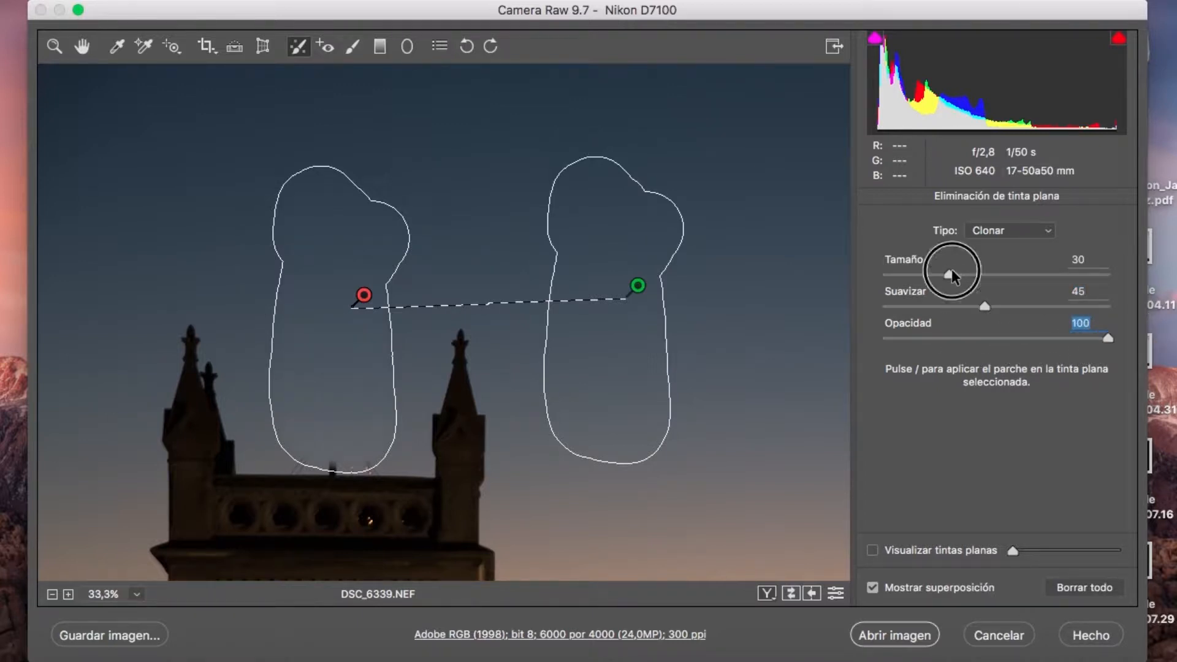
- Set the spot removal brush's Tamaño to 91, trying 31 first
click(1021, 273)
drag(1018, 277, 950, 274)
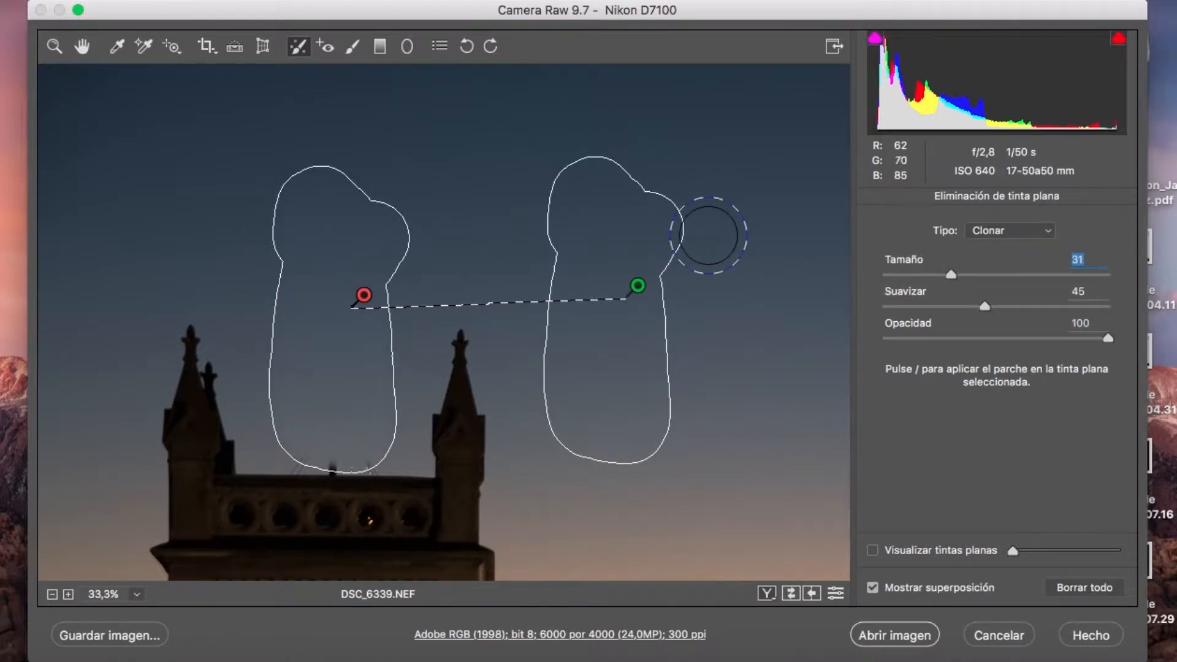
drag(951, 274, 1086, 274)
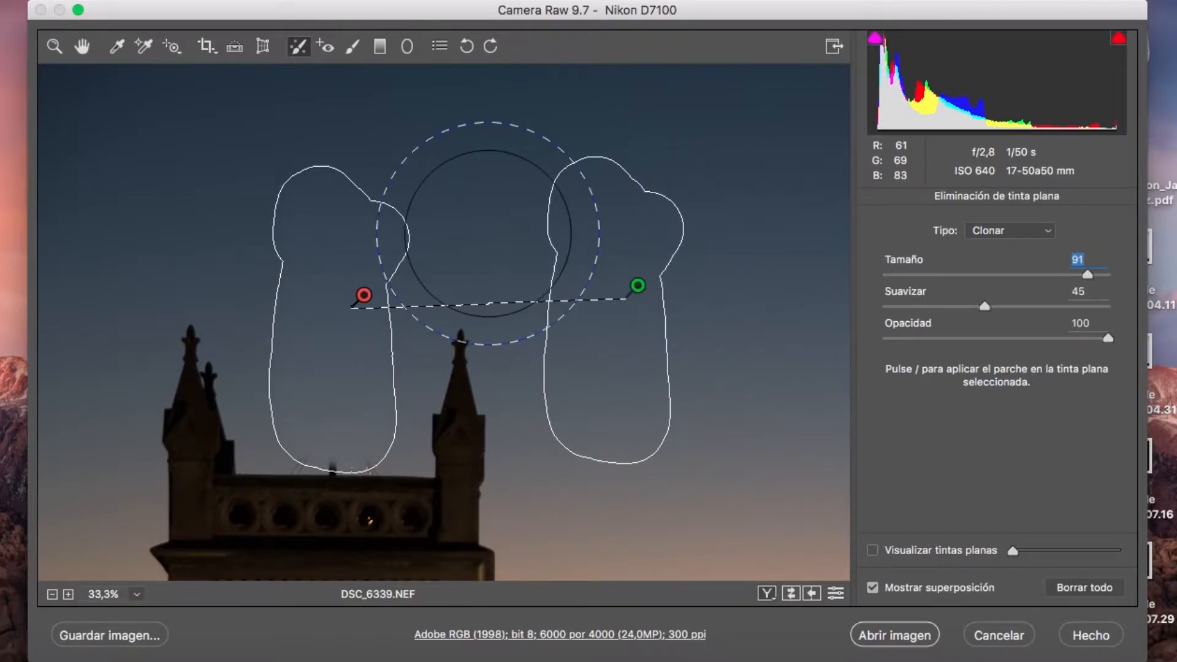
- Toggle the patch overlay off and on to inspect the retouched sky above the tower without outlines
key(v)
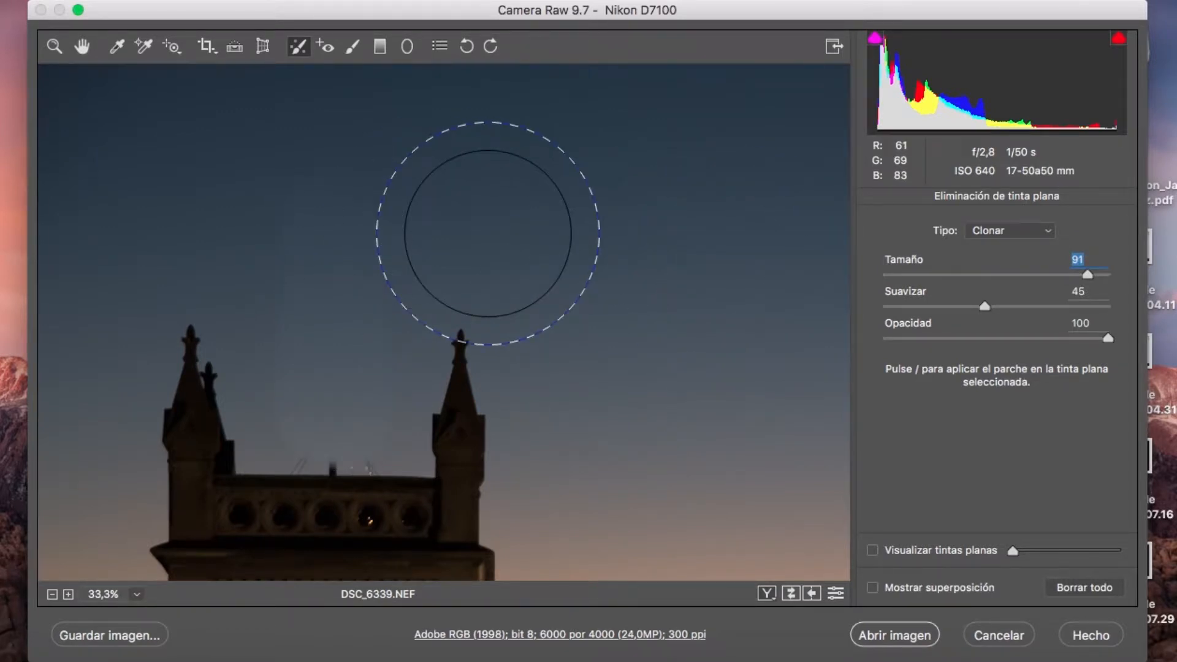
key(v)
key(v)
key(v)
key(v)
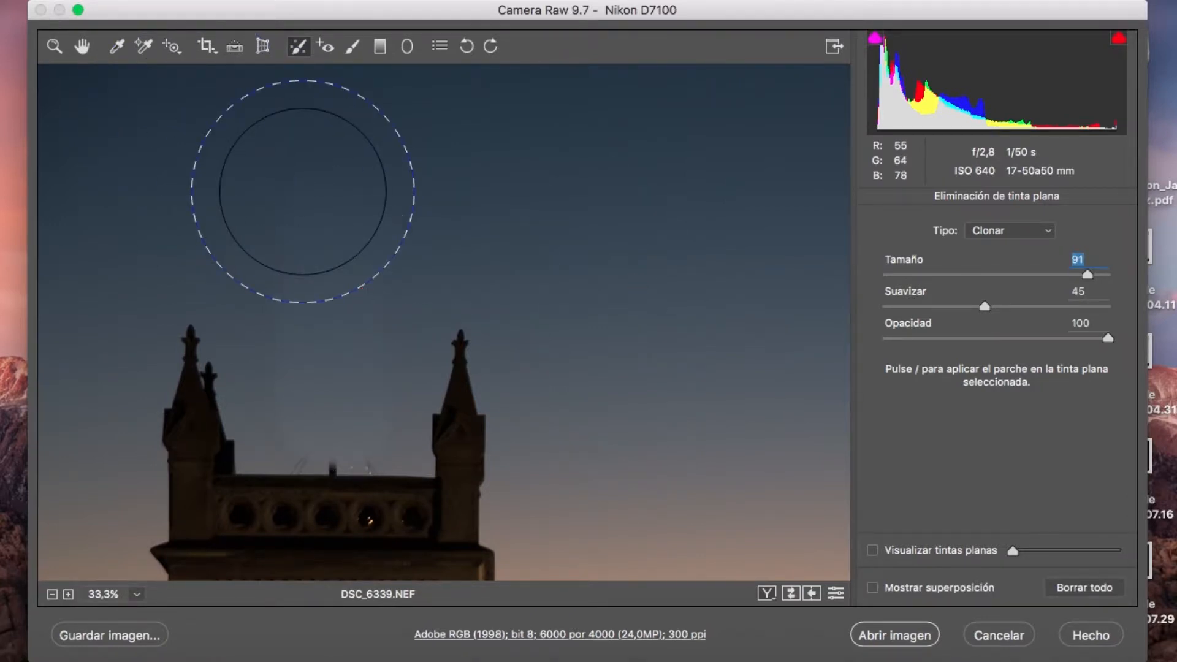
click(885, 589)
click(884, 587)
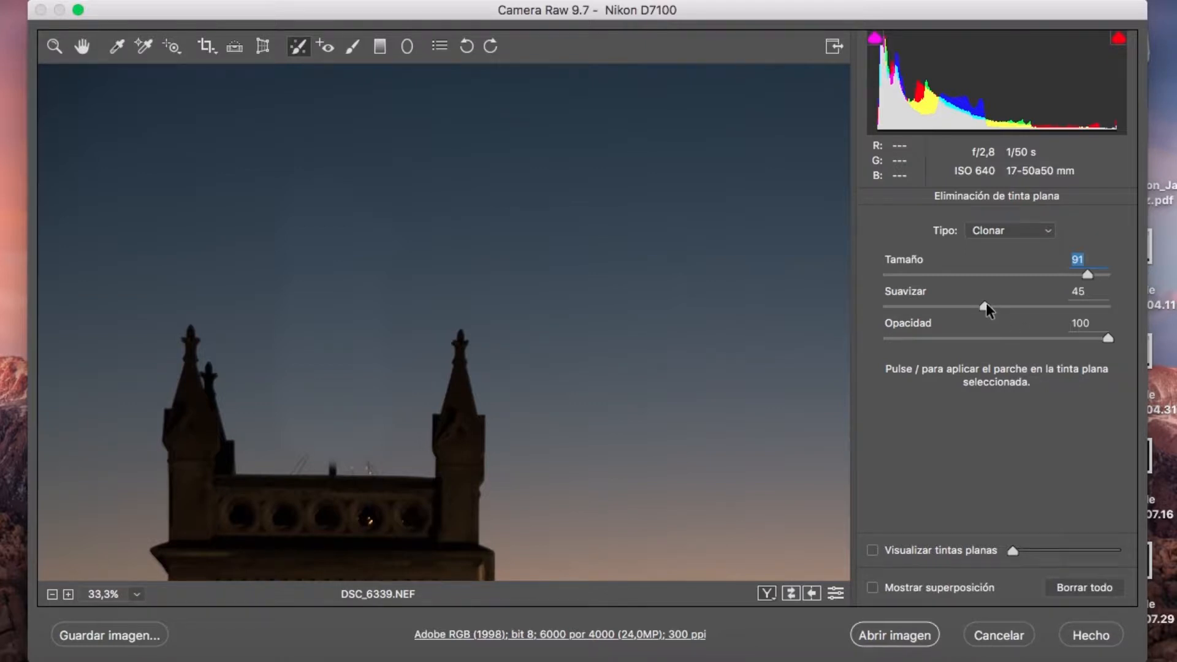
- Set the cloned patch's Suavizar to 100 and show its overlay
drag(985, 305, 1056, 320)
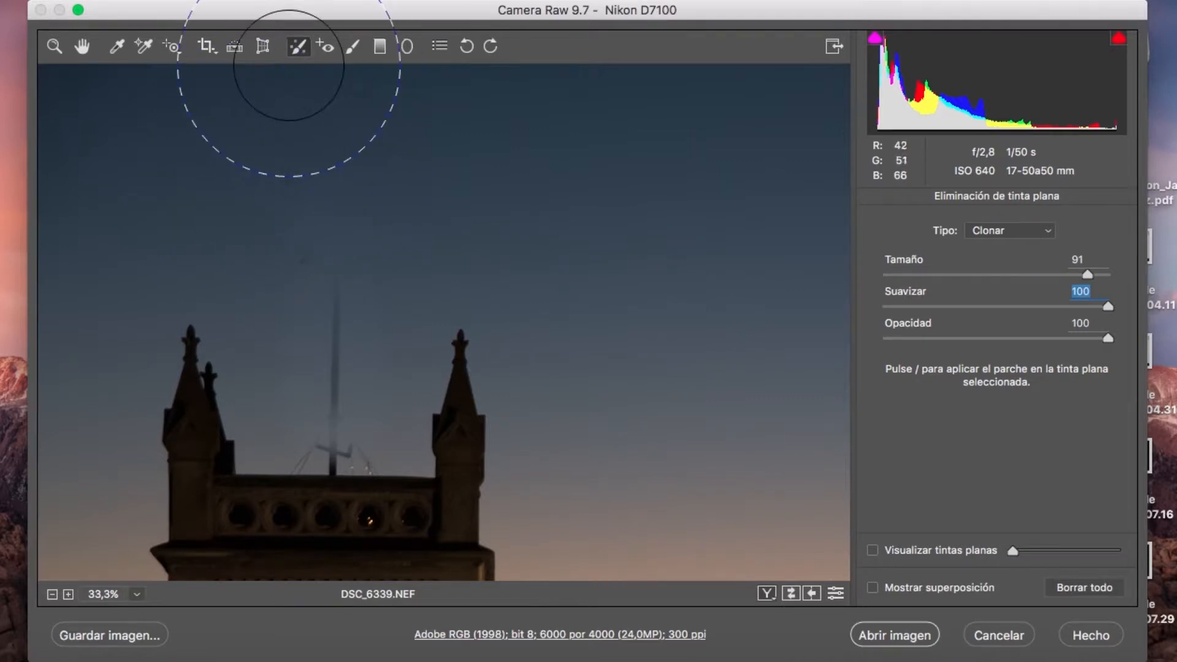
key(v)
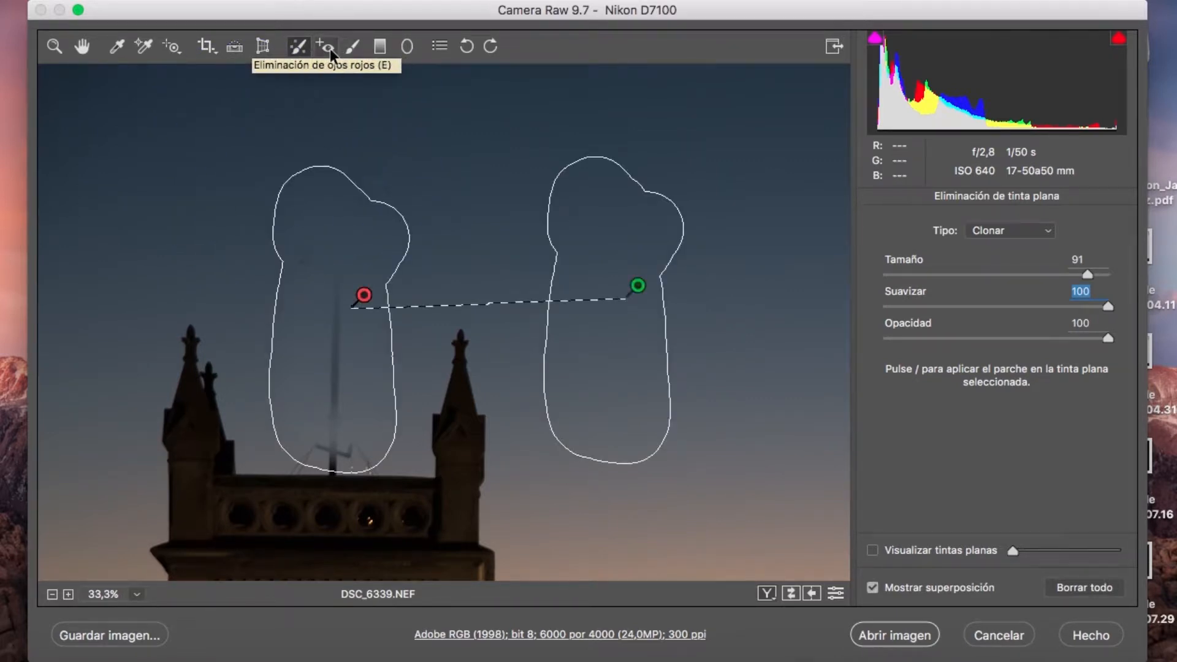
- Delete the cloned patch above the tower and activate the Red Eye Removal tool
key(BackSpace)
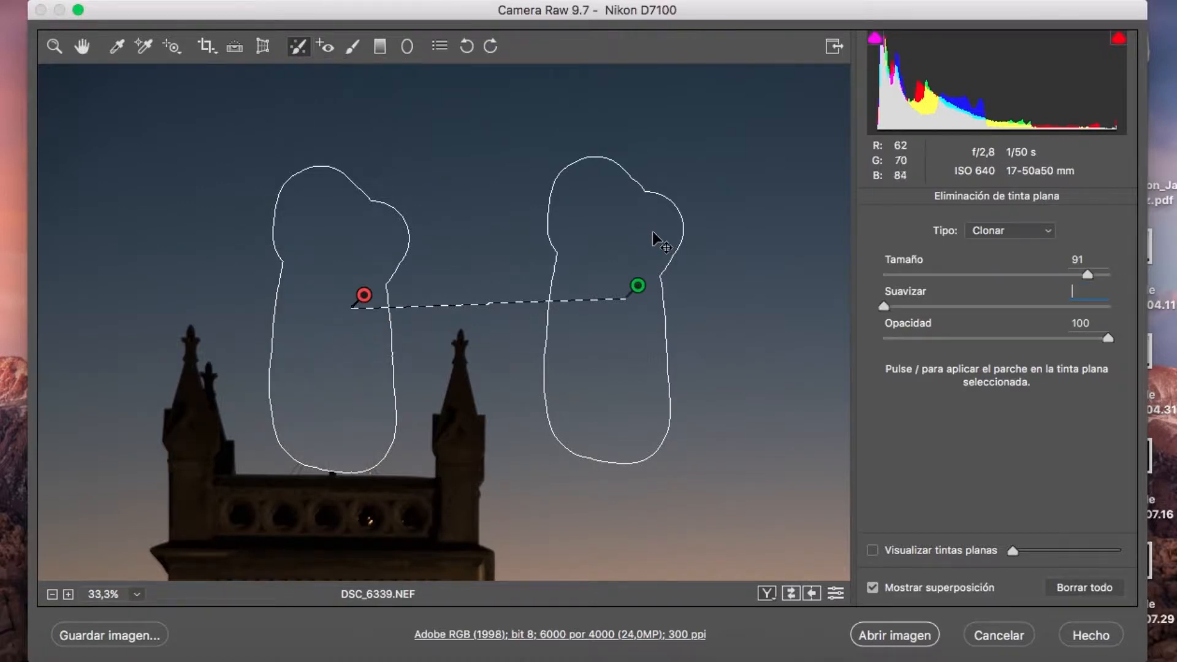
click(637, 286)
key(BackSpace)
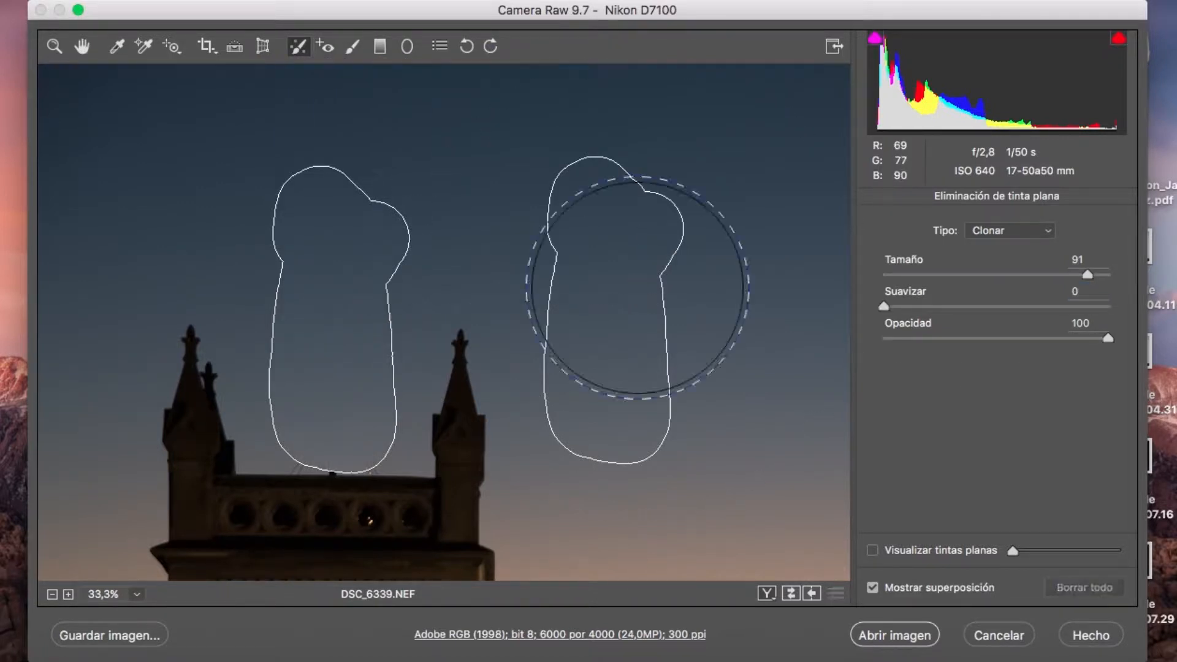
click(326, 48)
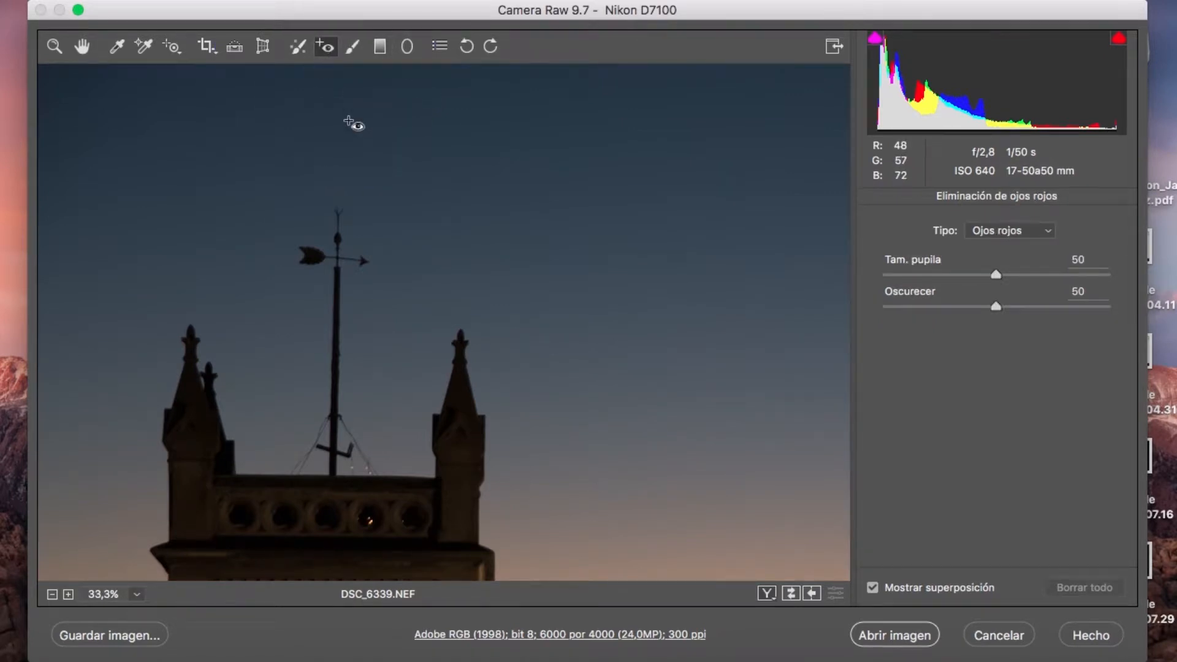
- Paint over the church tower with the adjustment brush at Exposición +1,00, showing the whole photo at 12,5%
click(358, 46)
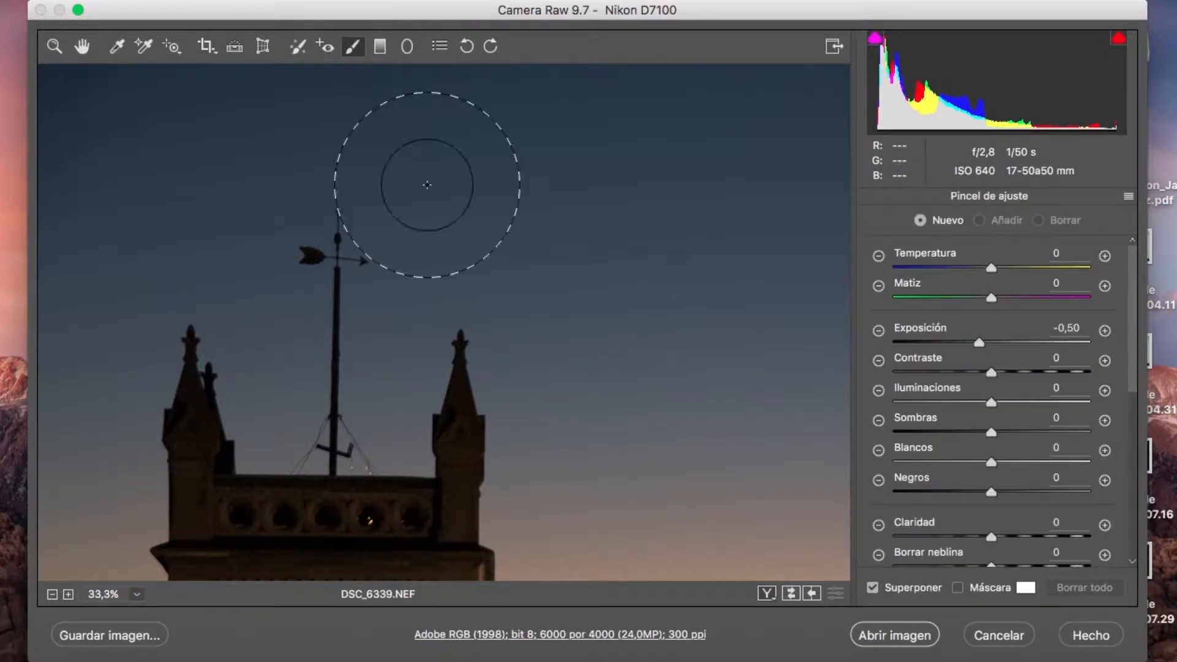
click(52, 594)
click(52, 594)
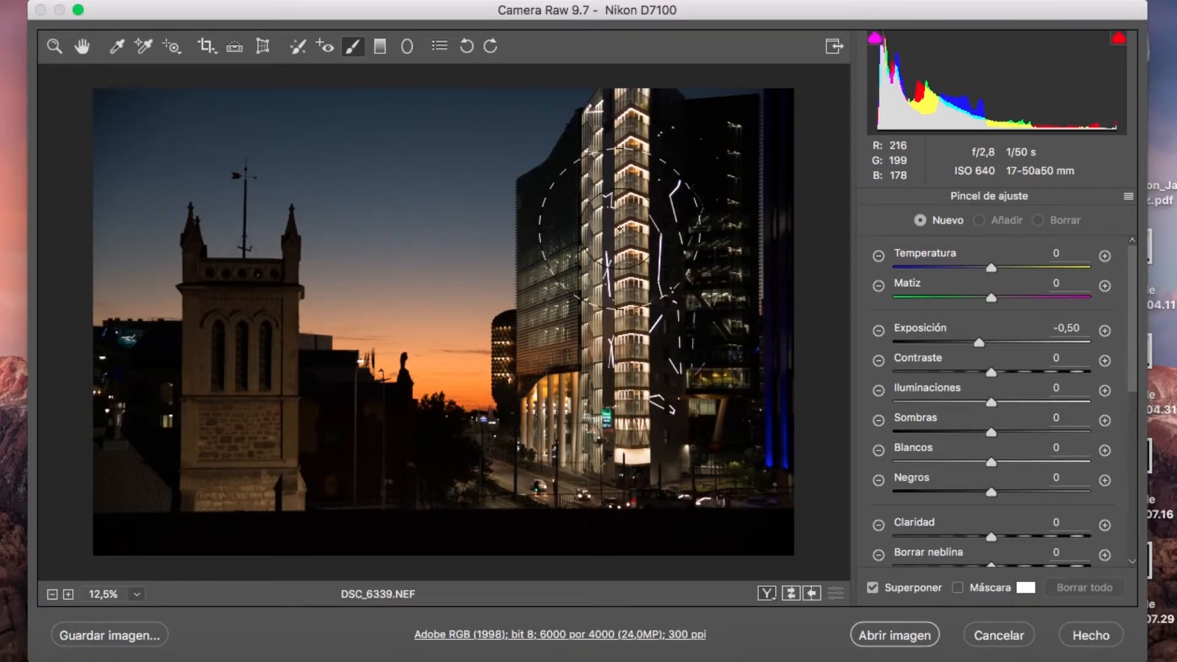
drag(978, 343, 1008, 345)
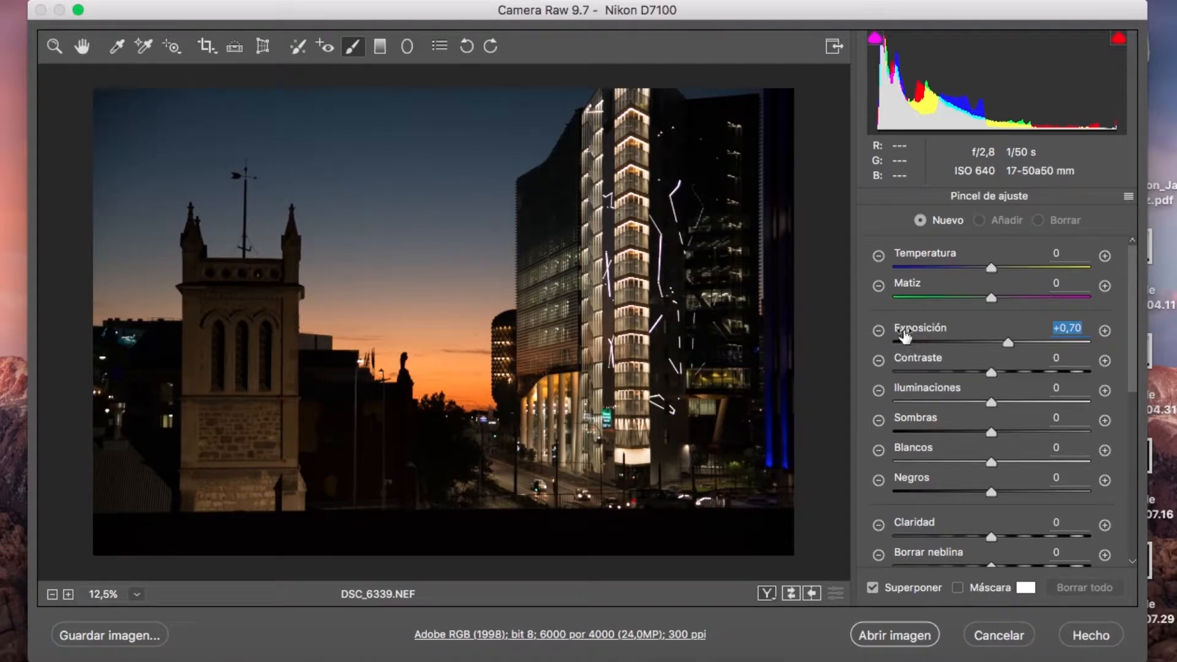
drag(1010, 340, 1018, 337)
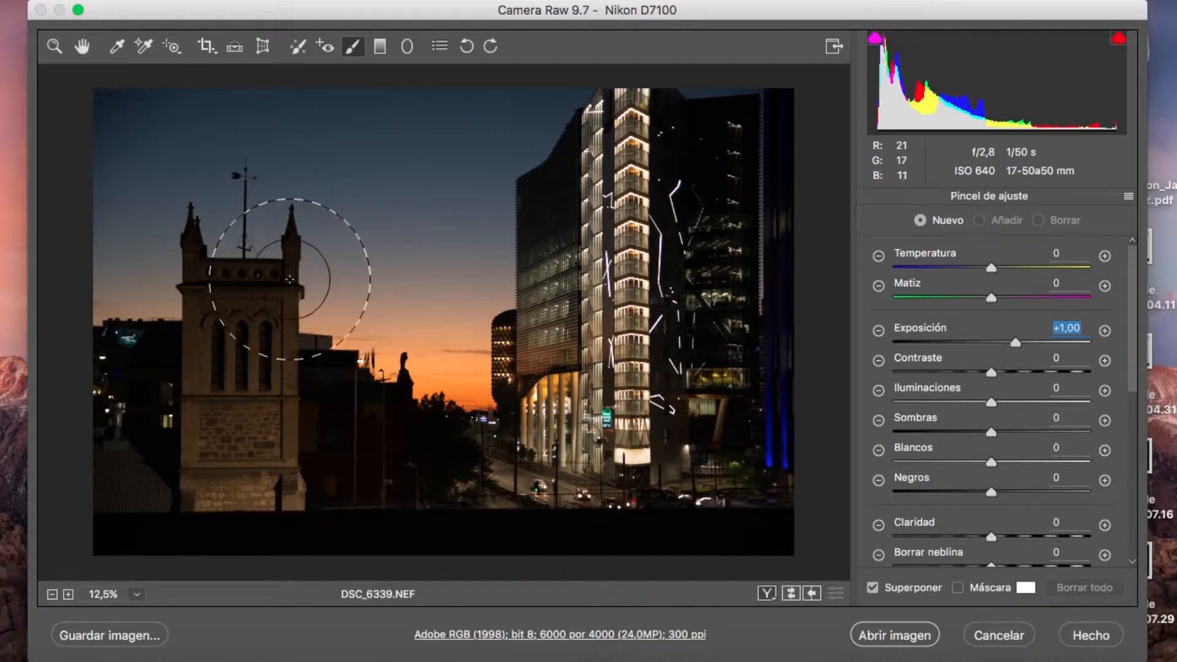
mouse_move(246, 304)
mouse_down()
mouse_move(244, 452)
mouse_move(236, 302)
mouse_move(262, 251)
mouse_move(215, 255)
mouse_move(210, 394)
mouse_move(276, 422)
mouse_up()
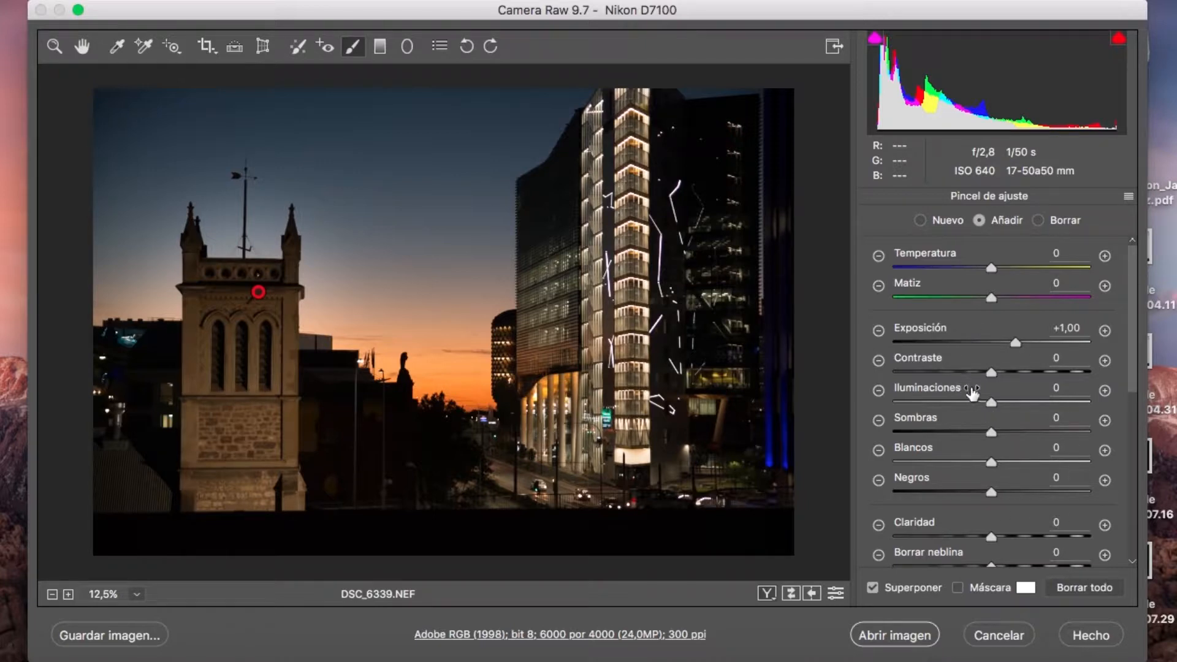
- Set the brushed tower's Iluminaciones to +72, Blancos to +100 and Temperatura to -52
drag(989, 401, 1061, 396)
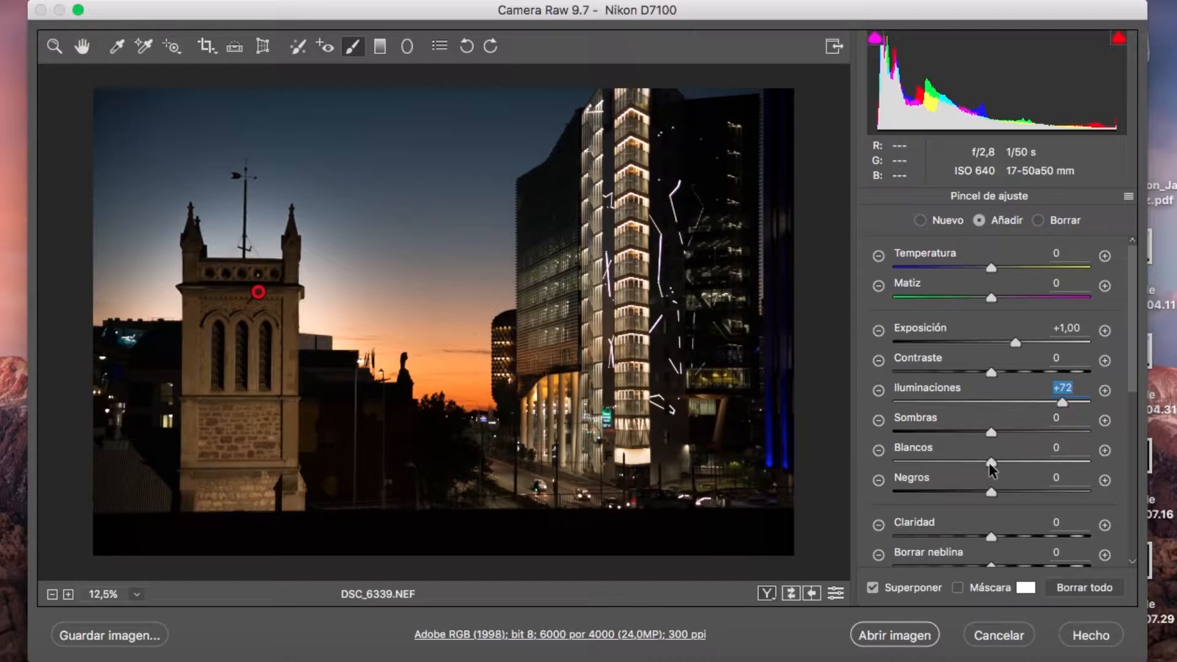
drag(992, 460, 1134, 449)
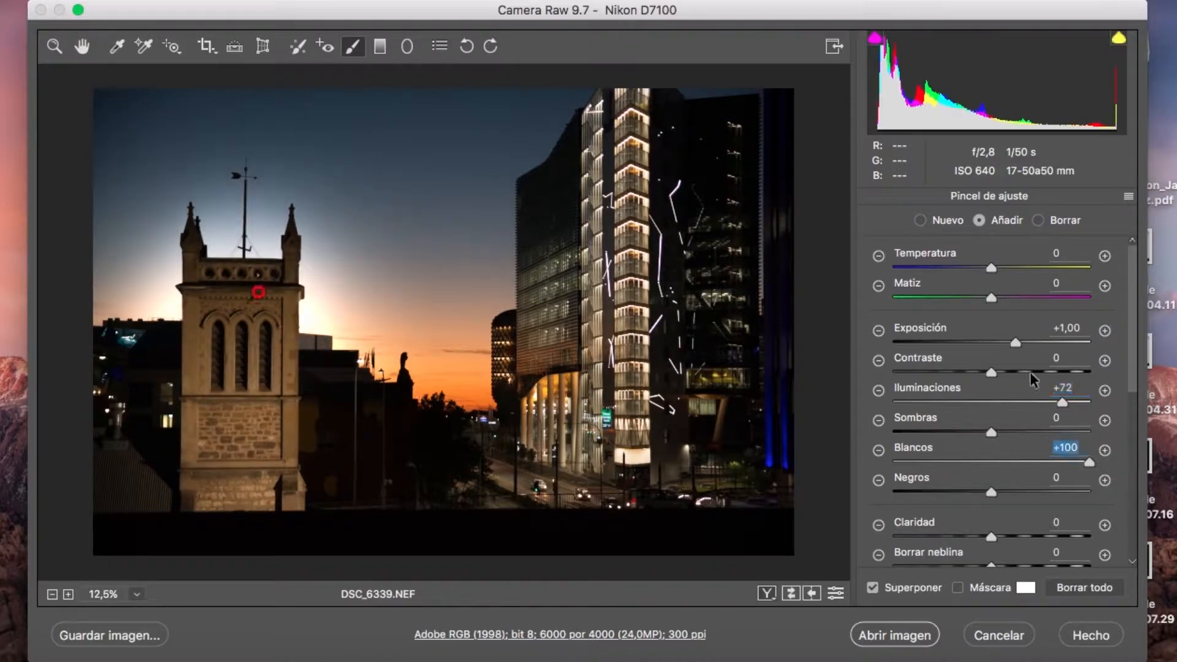
drag(992, 268, 939, 267)
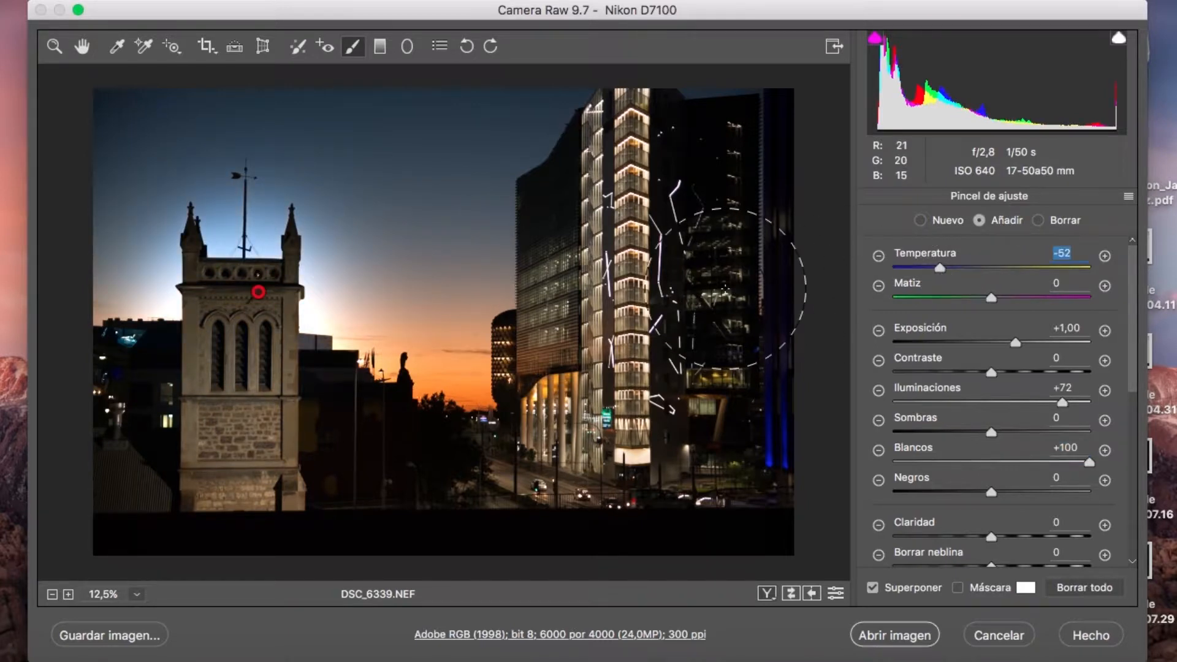
- Set the brushed tower's Sombras to +50, trying Negros at +37 and resetting it to 0
scroll(1008, 385, down, 1)
scroll(1008, 385, down, 3)
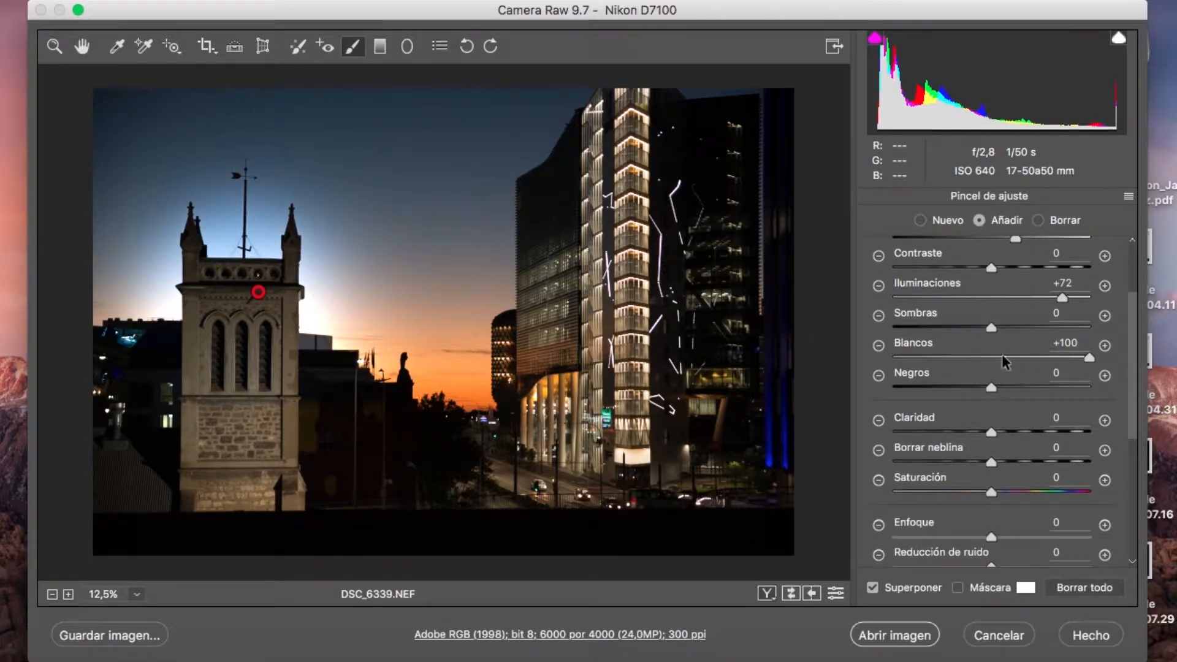
scroll(998, 356, up, 1)
drag(990, 416, 1027, 416)
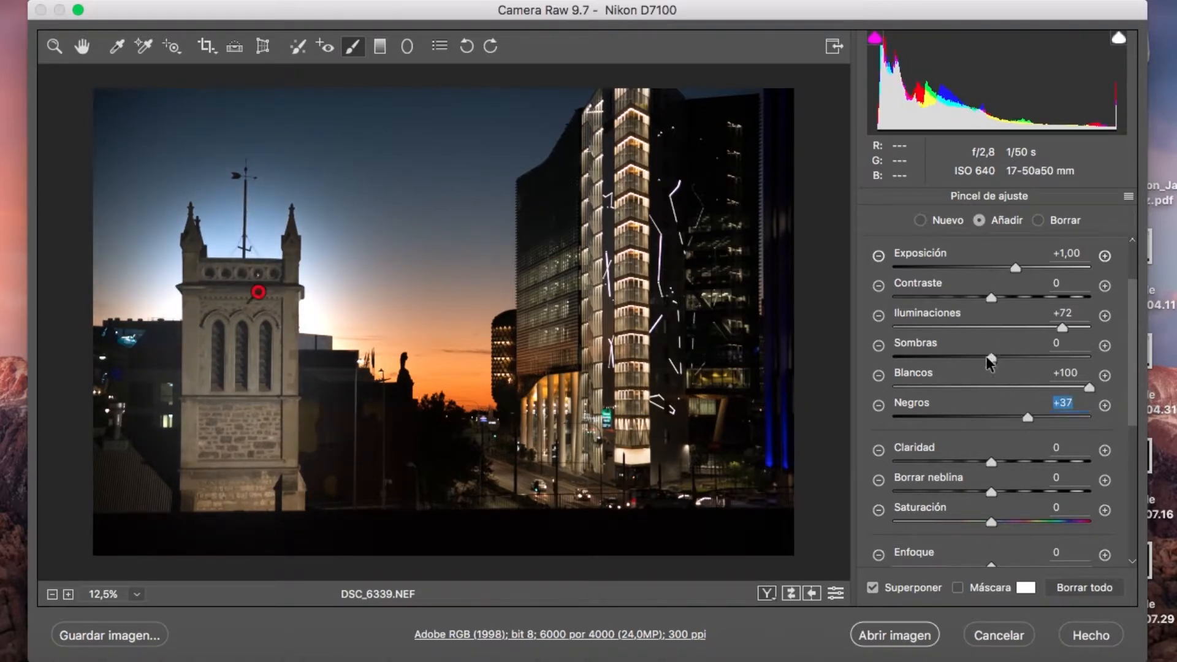
drag(989, 358, 1027, 355)
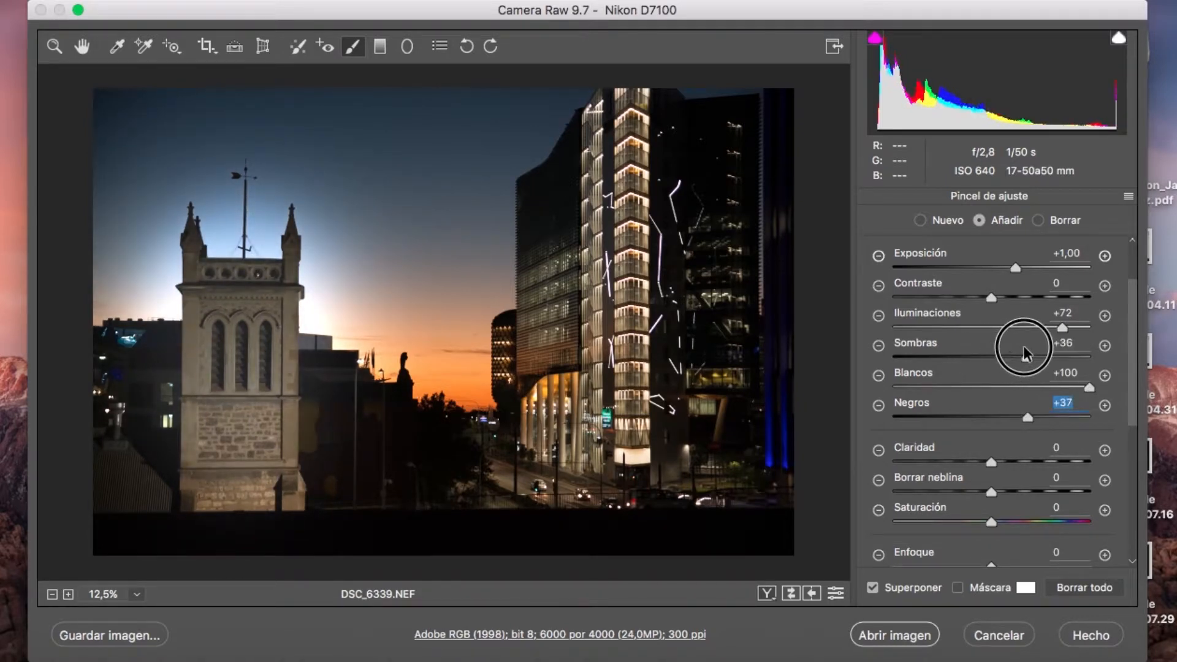
double_click(1025, 416)
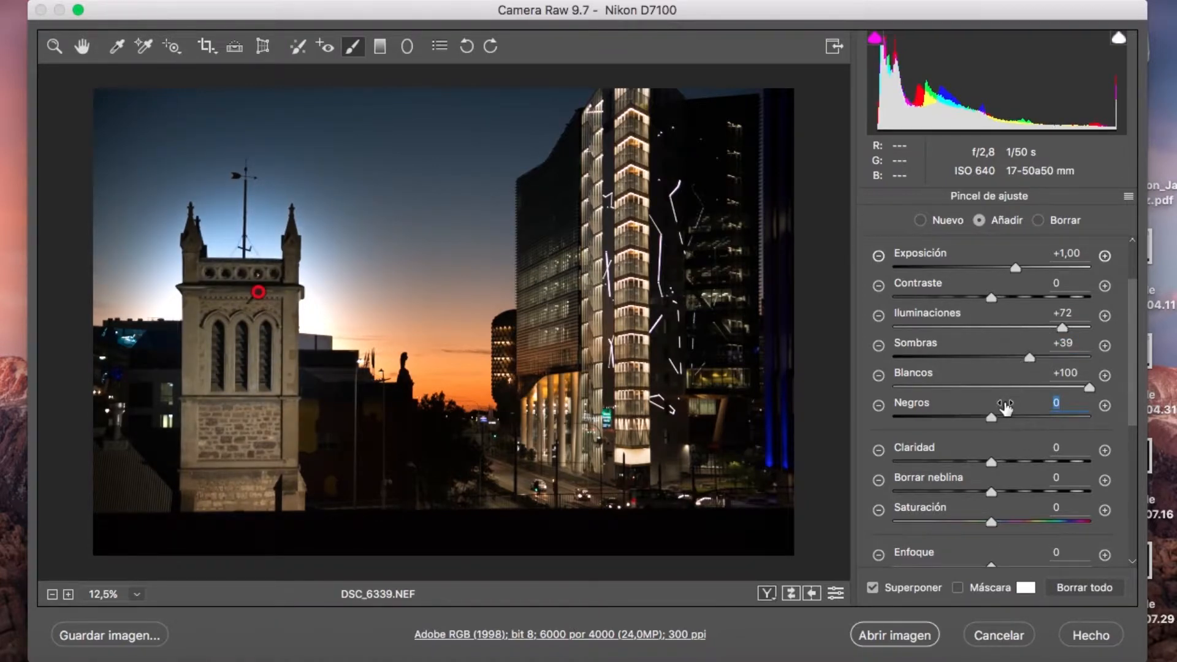
drag(1029, 358, 1041, 356)
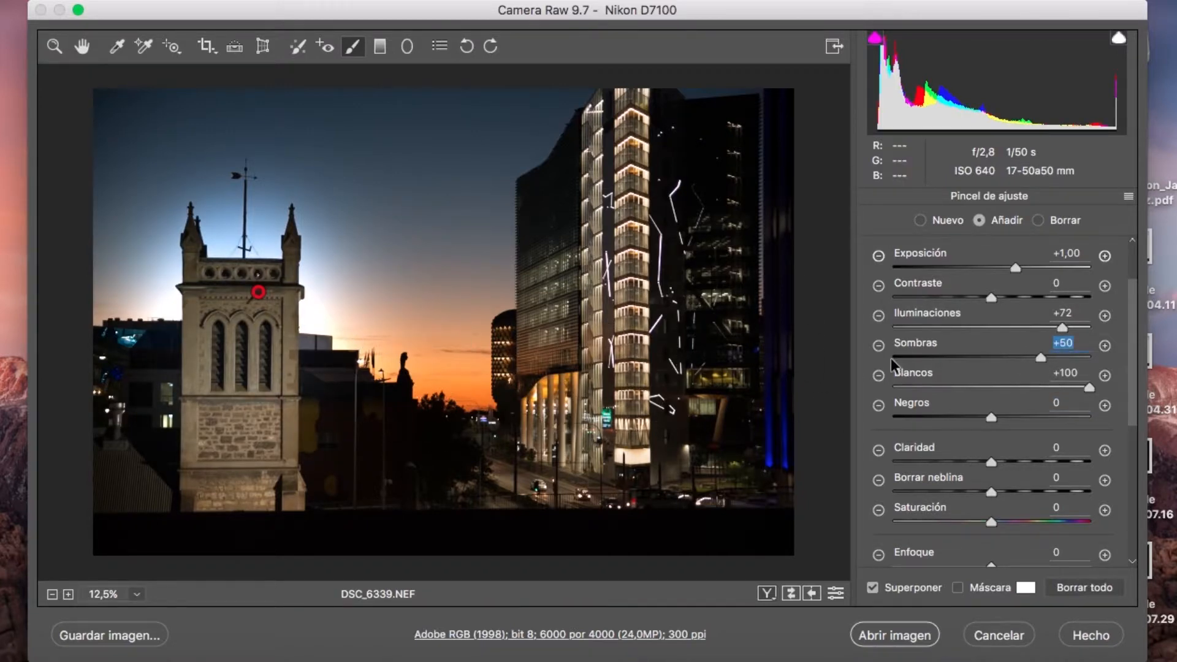
scroll(982, 358, up, 3)
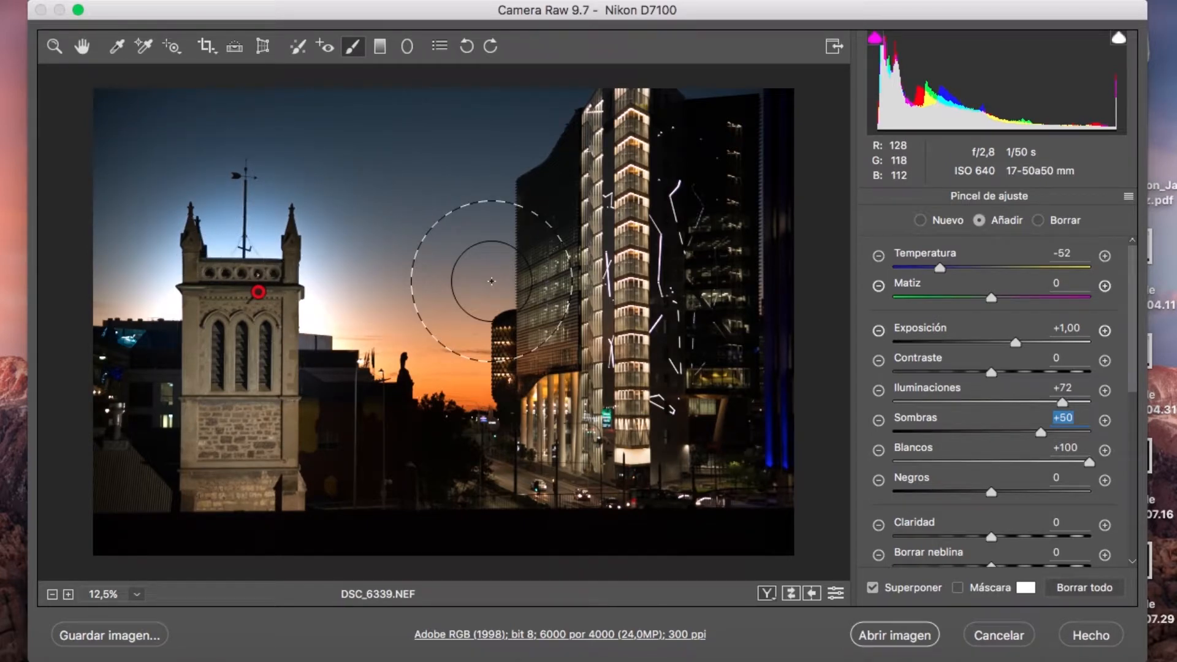
- Compare the adjustment brush's Añadir and Borrar modes, leave it in Borrar and show its brush settings
click(1039, 220)
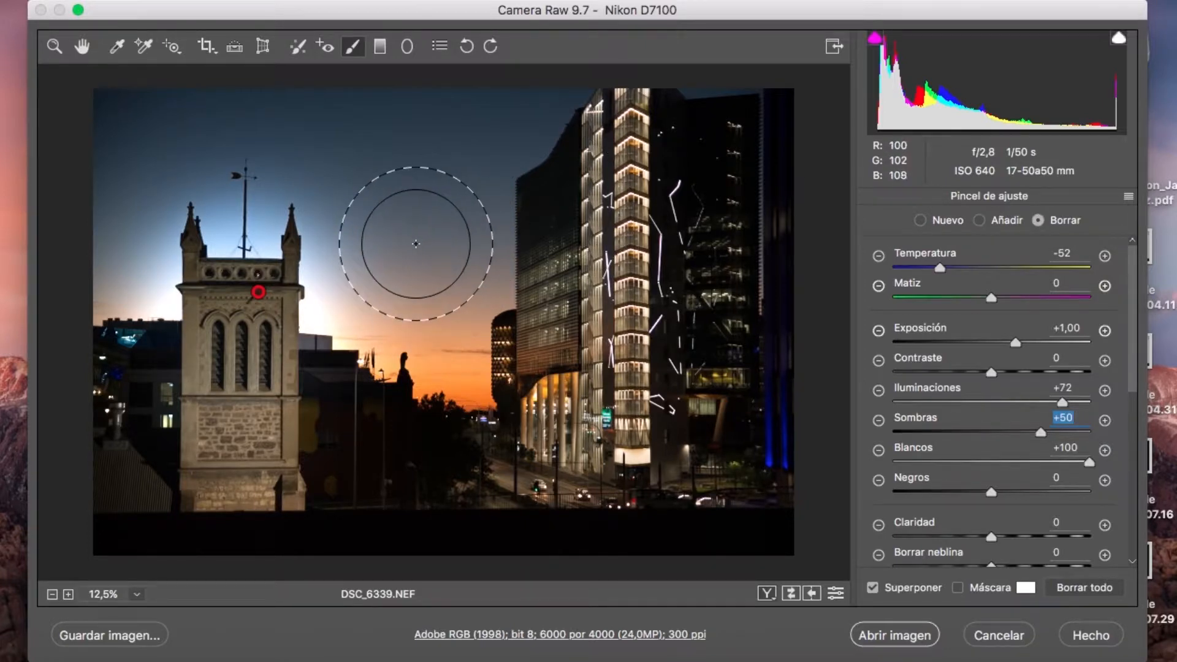
click(979, 220)
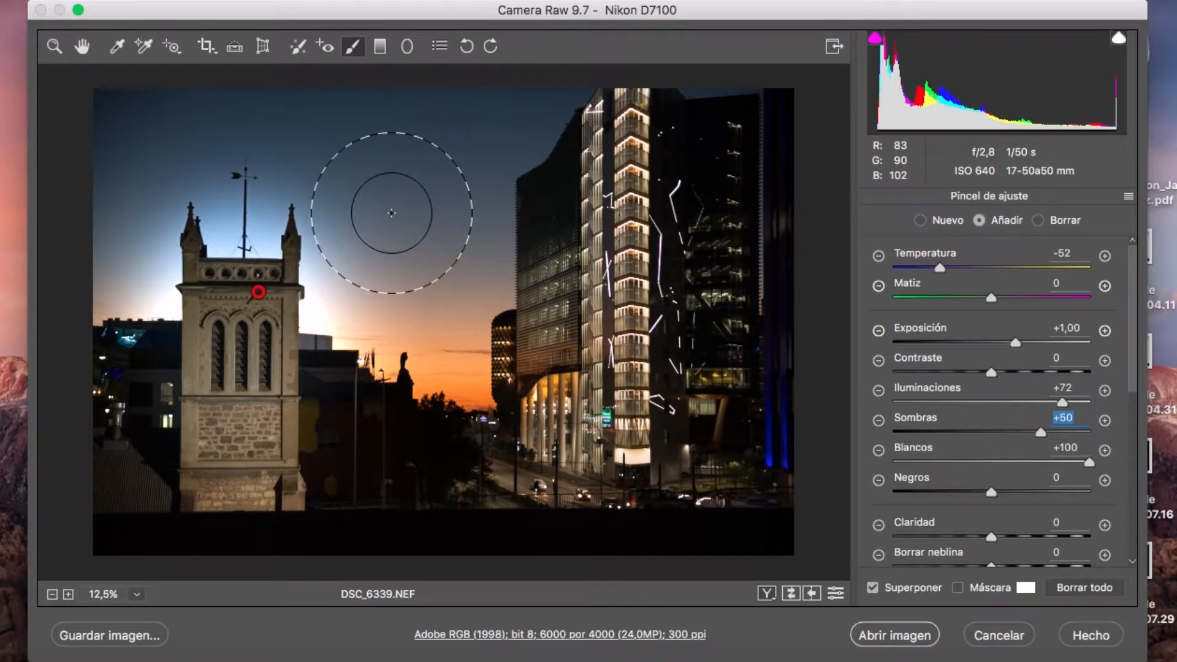
click(1038, 220)
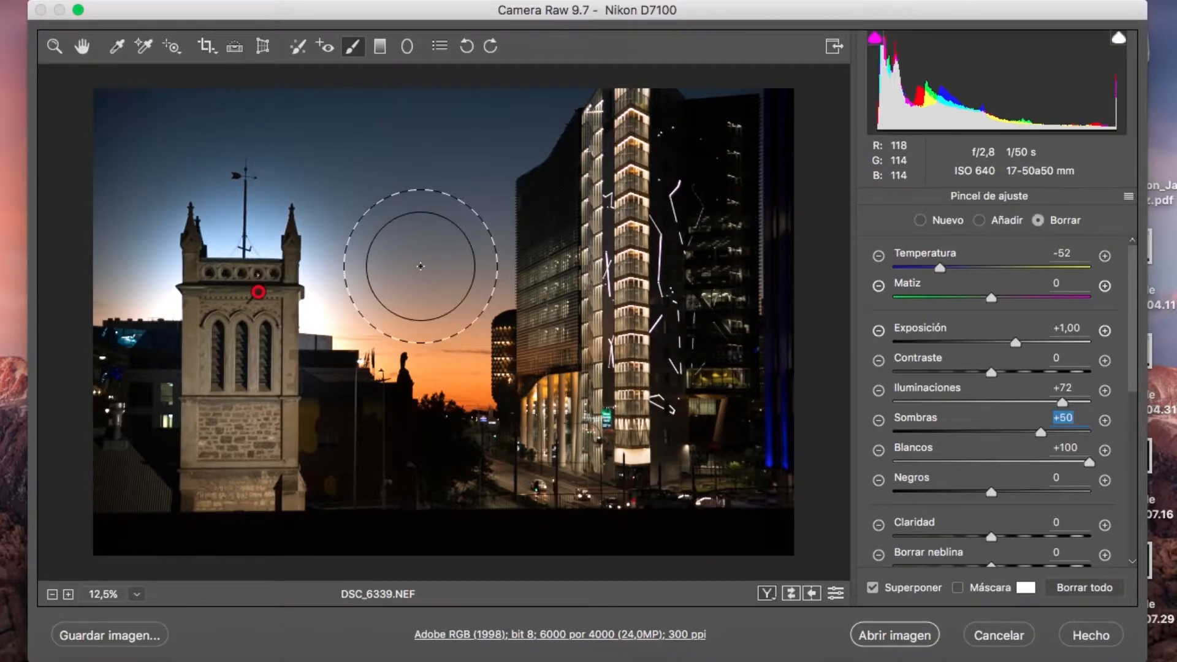
scroll(957, 417, down, 7)
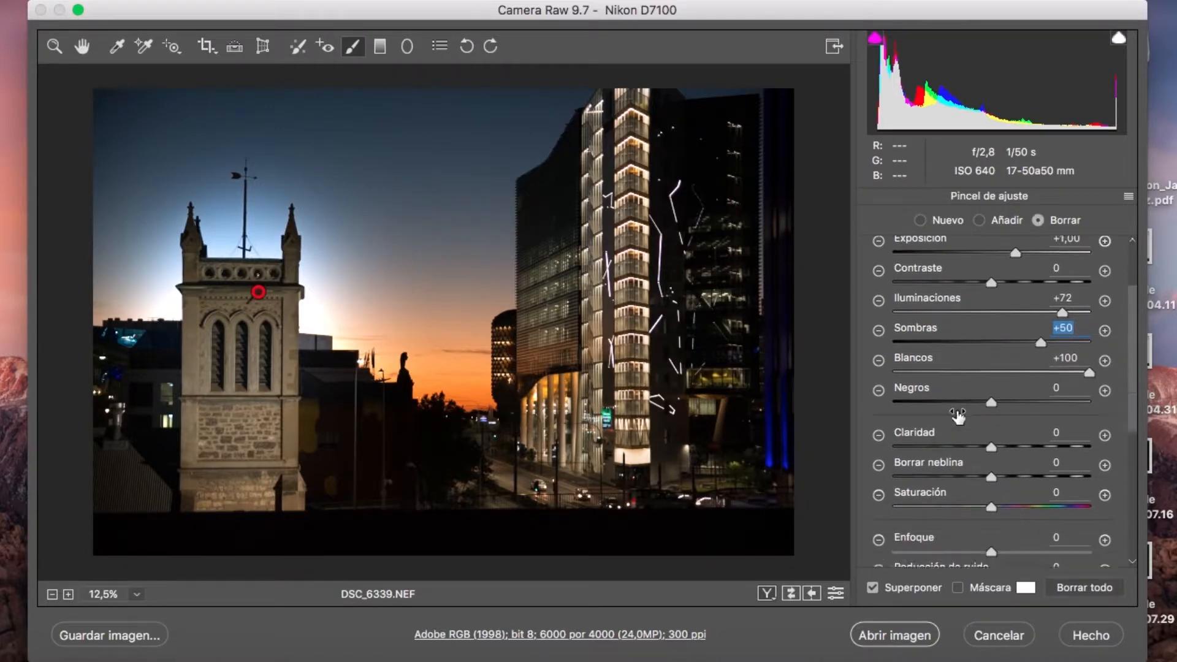
scroll(958, 417, down, 5)
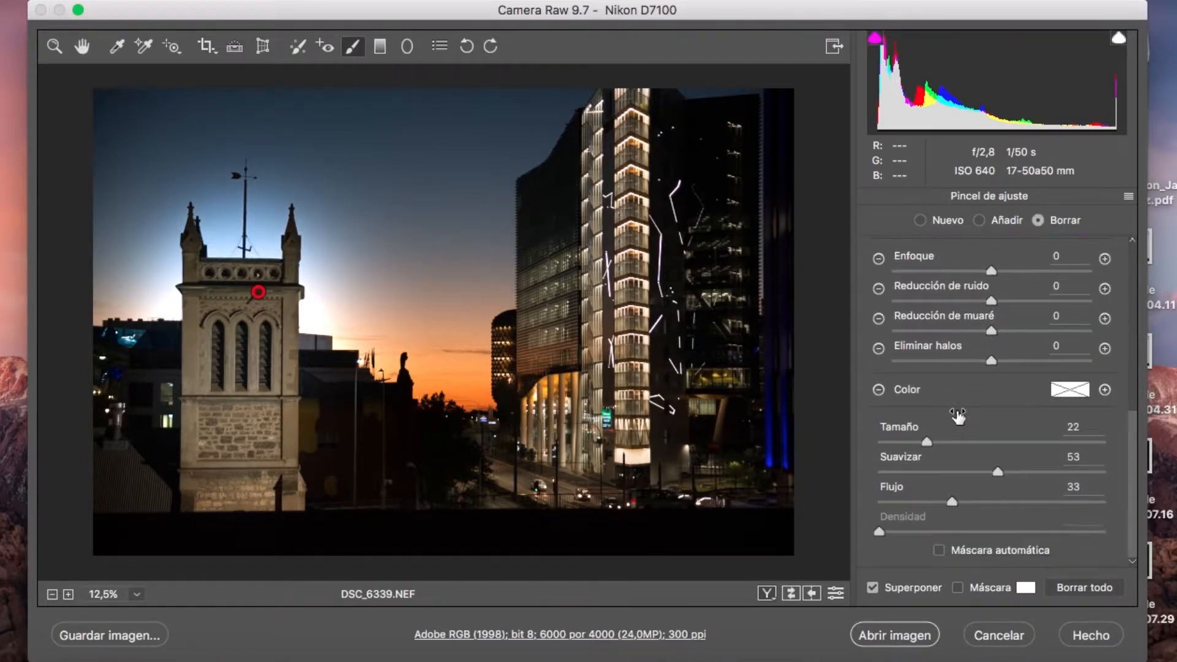
scroll(955, 323, up, 4)
scroll(954, 323, down, 4)
- Try larger and smaller eraser sizes, return Tamaño to 22 and set Suavizar to 100
drag(926, 439, 991, 440)
drag(988, 441, 959, 442)
drag(929, 442, 899, 442)
drag(901, 442, 926, 441)
drag(998, 470, 1121, 471)
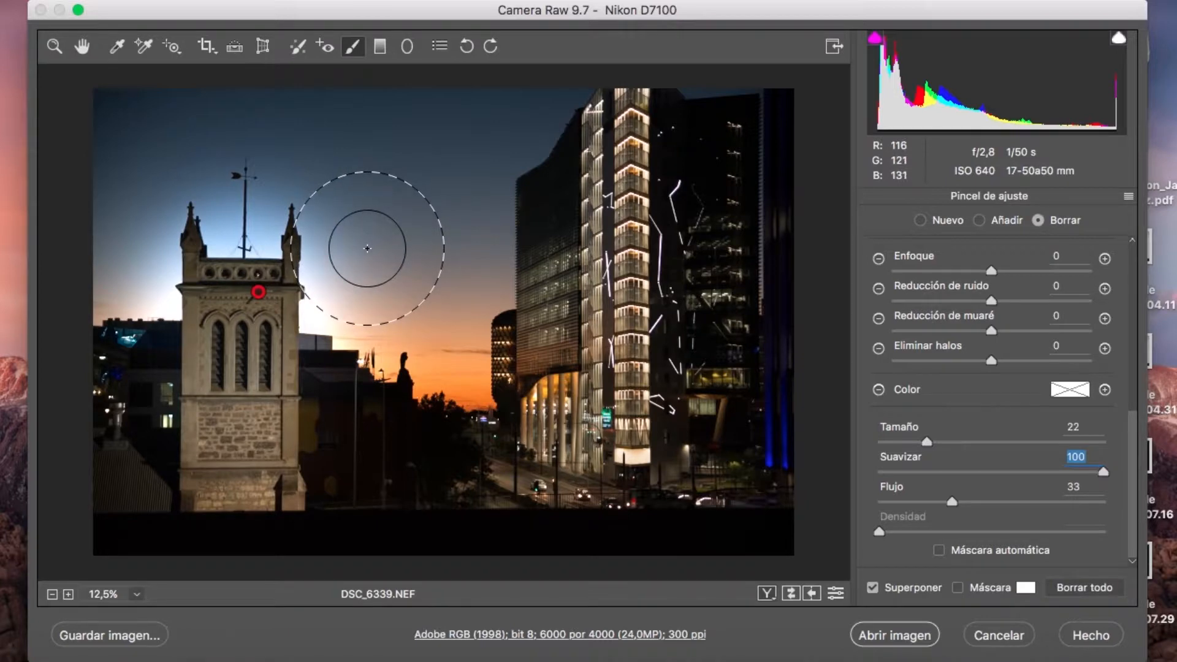
- Try erasing the glow on the right side of the tower with Flujo at 100, and undo the stroke
drag(952, 499, 987, 502)
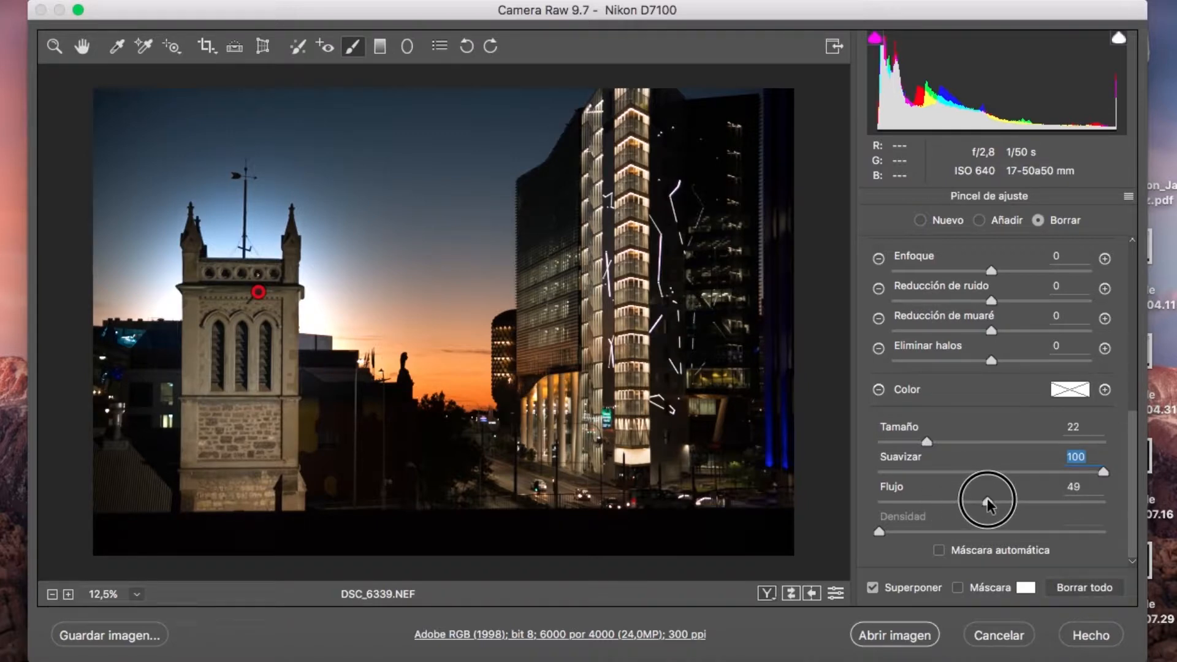
click(1114, 494)
drag(354, 247, 350, 365)
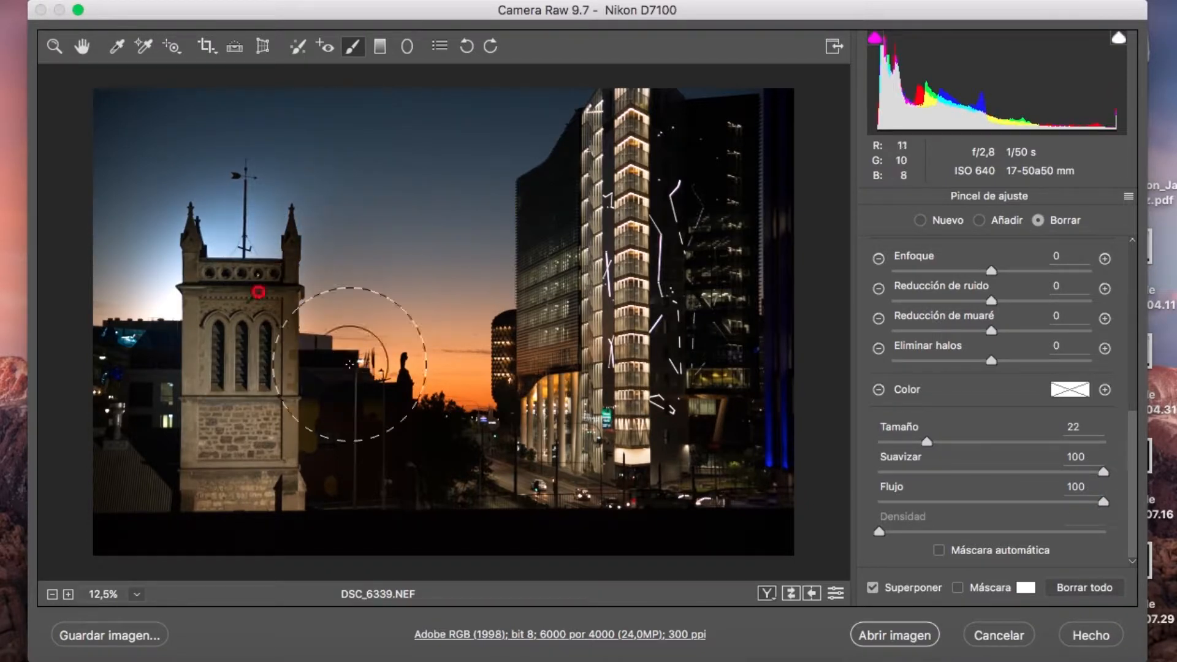
key(super+z)
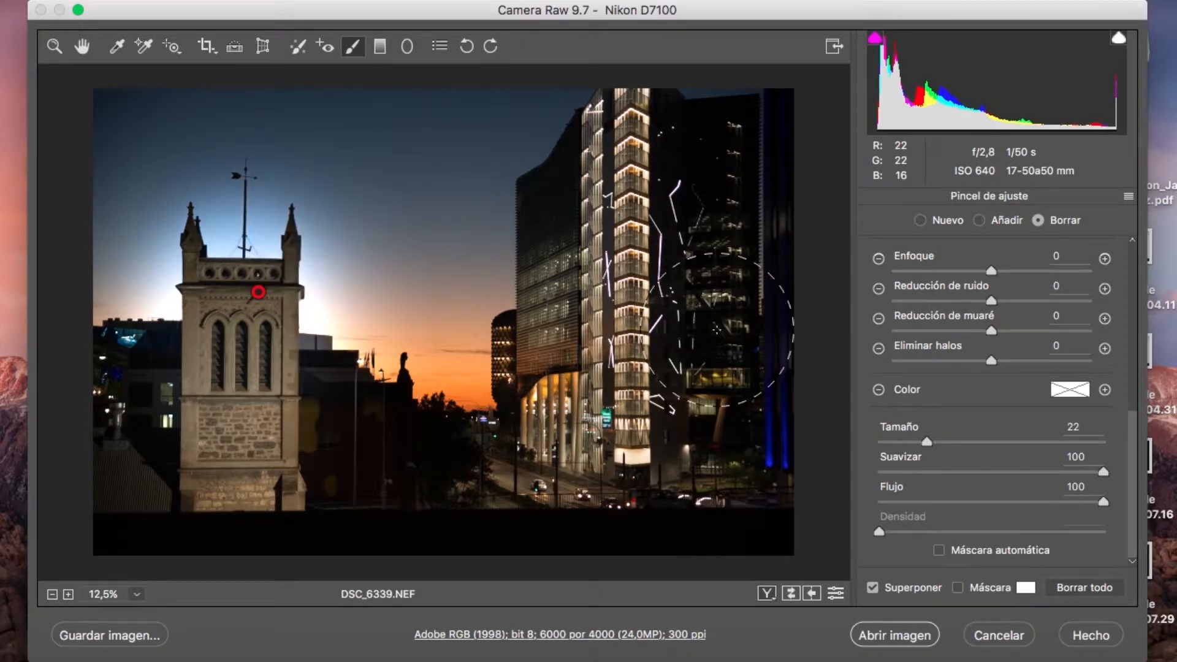
- Set the eraser's Flujo to 15 and erase the glow from the sky around and above the tower
drag(1092, 503, 910, 502)
drag(338, 256, 347, 347)
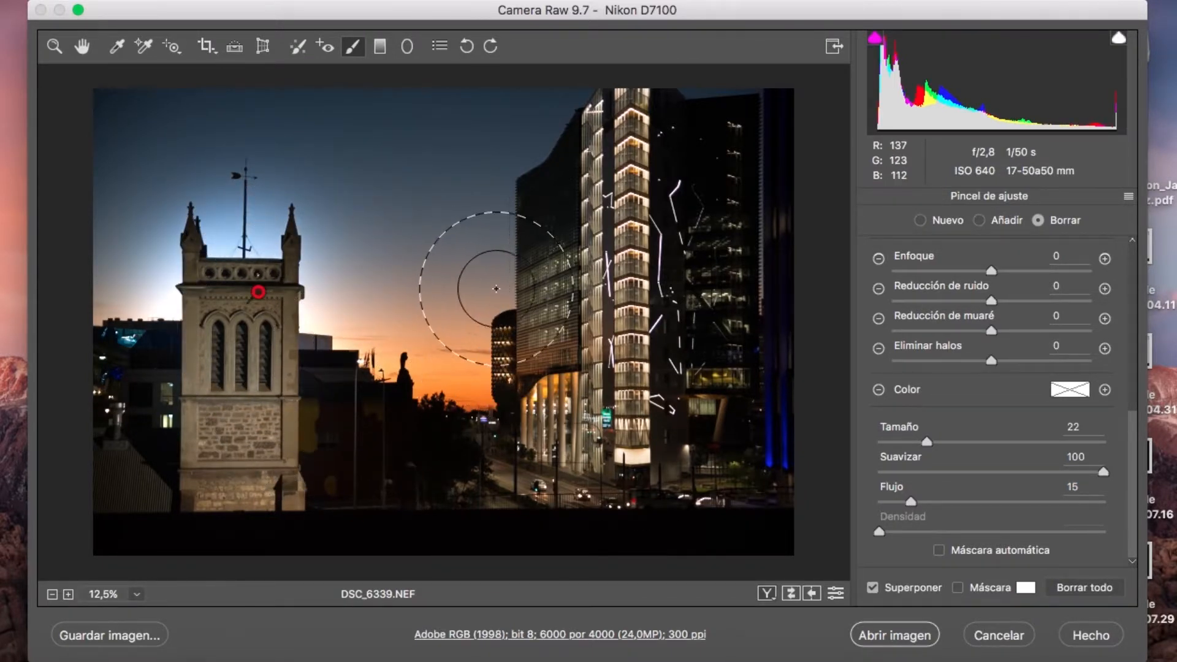
mouse_move(341, 193)
mouse_down()
mouse_move(367, 394)
mouse_move(375, 272)
mouse_move(342, 223)
mouse_move(346, 489)
mouse_move(303, 123)
mouse_move(195, 186)
mouse_move(179, 182)
mouse_move(311, 195)
mouse_move(131, 200)
mouse_move(119, 367)
mouse_move(144, 203)
mouse_move(80, 362)
mouse_move(147, 233)
mouse_up()
click(242, 192)
click(261, 195)
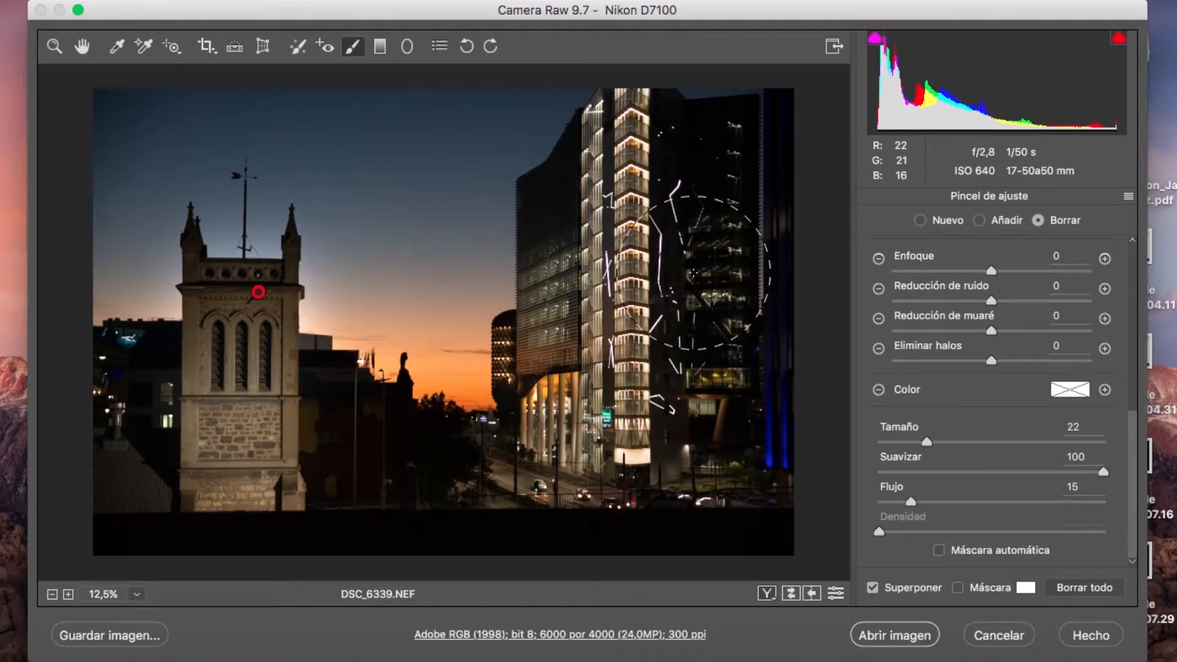
- Return the brush to Añadir, undo the last strokes, and repaint the tower and its edges with Tamaño 11
click(978, 222)
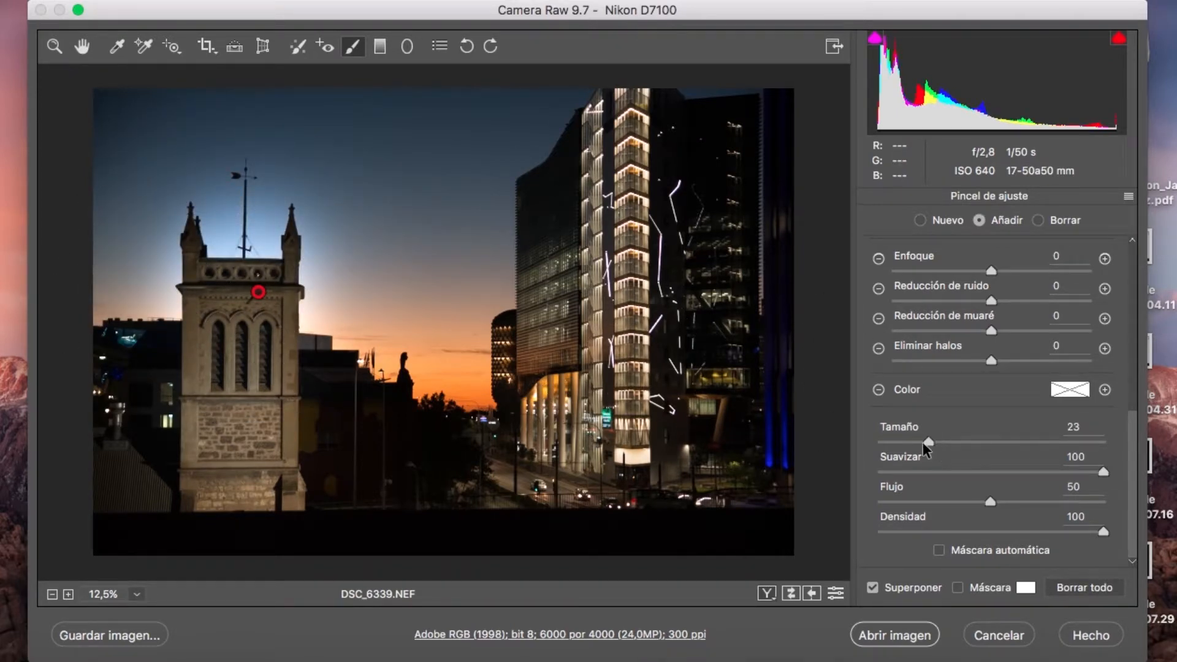
key(super+alt+z)
key(super+alt+z)
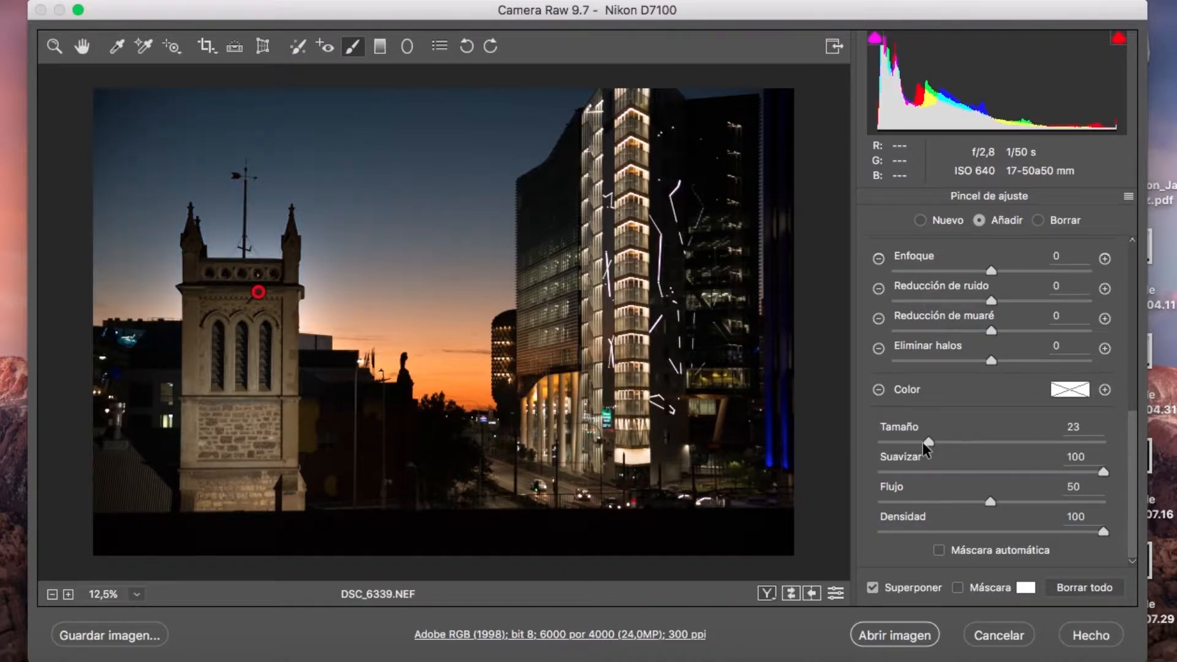
drag(927, 443, 900, 443)
mouse_move(218, 305)
mouse_down()
mouse_move(203, 276)
mouse_move(256, 294)
mouse_move(277, 282)
mouse_move(280, 294)
mouse_move(274, 388)
mouse_move(250, 426)
mouse_move(209, 294)
mouse_move(233, 471)
mouse_up()
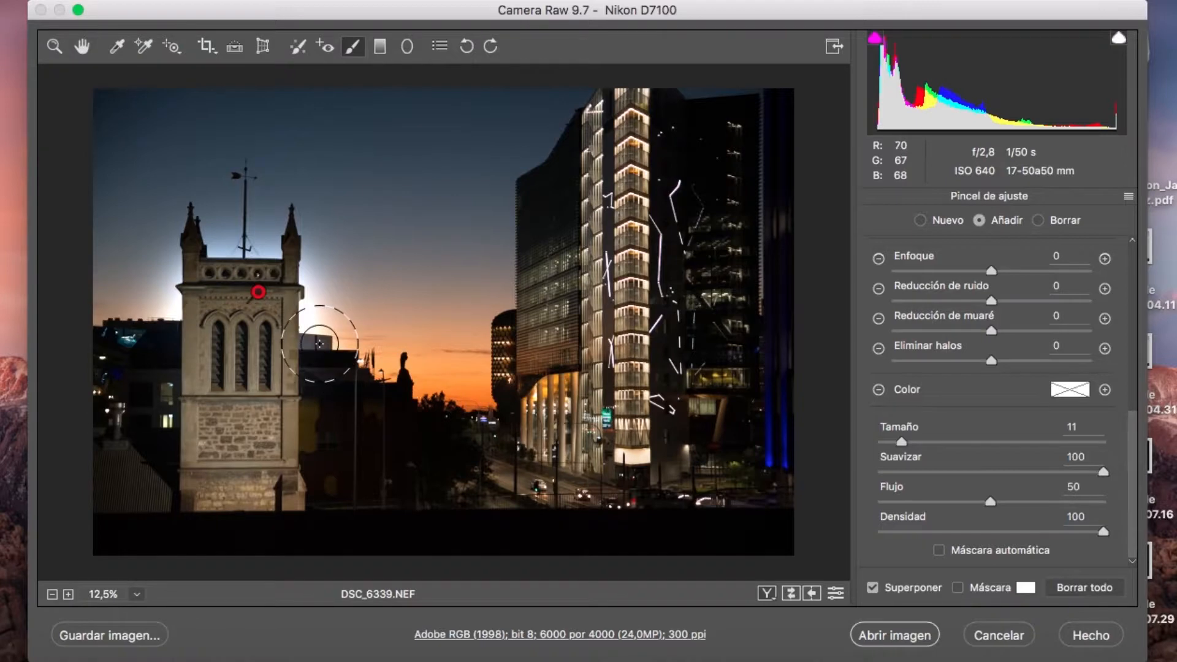
click(337, 332)
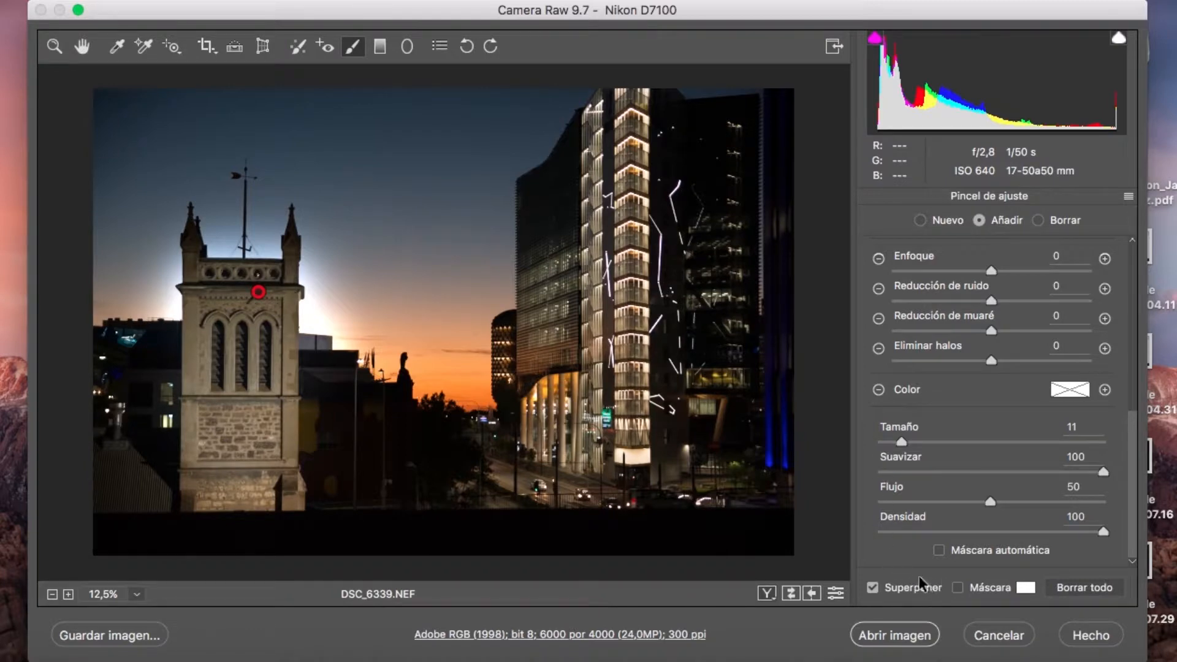
- Toggle the Superponer pin overlay off and back on, and display the Máscara of the tower adjustment
click(871, 587)
click(870, 587)
click(957, 587)
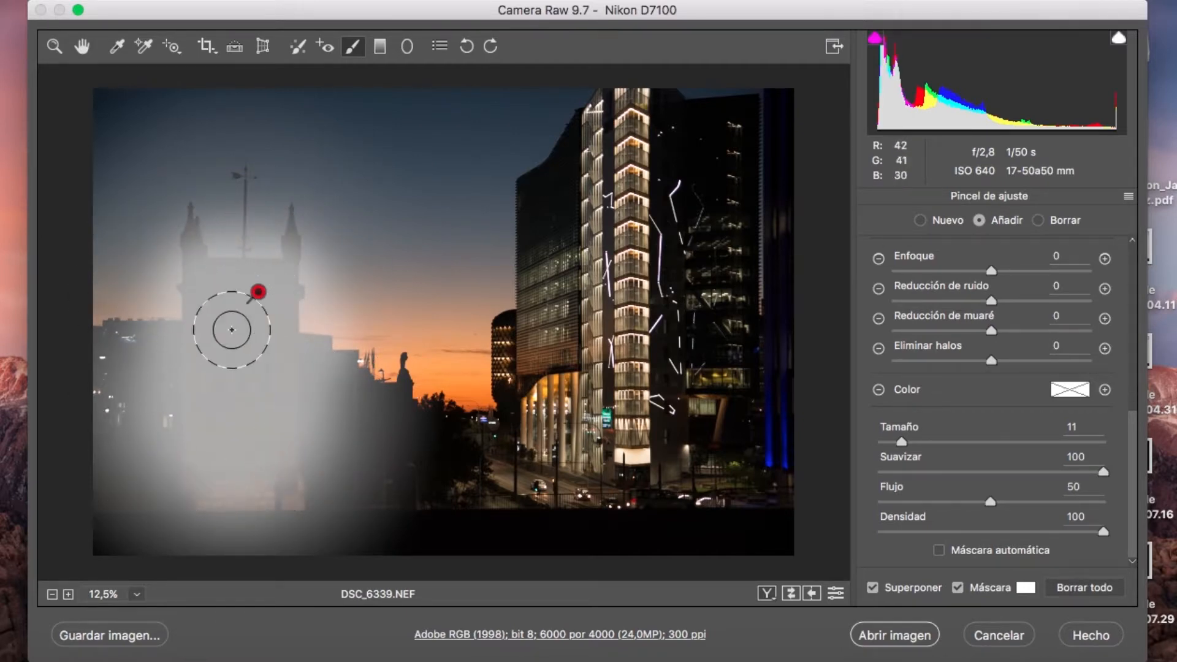
- With the brush on Borrar, erase the mask spill from the sky and buildings around the tower, and hide the mask overlay
click(1035, 221)
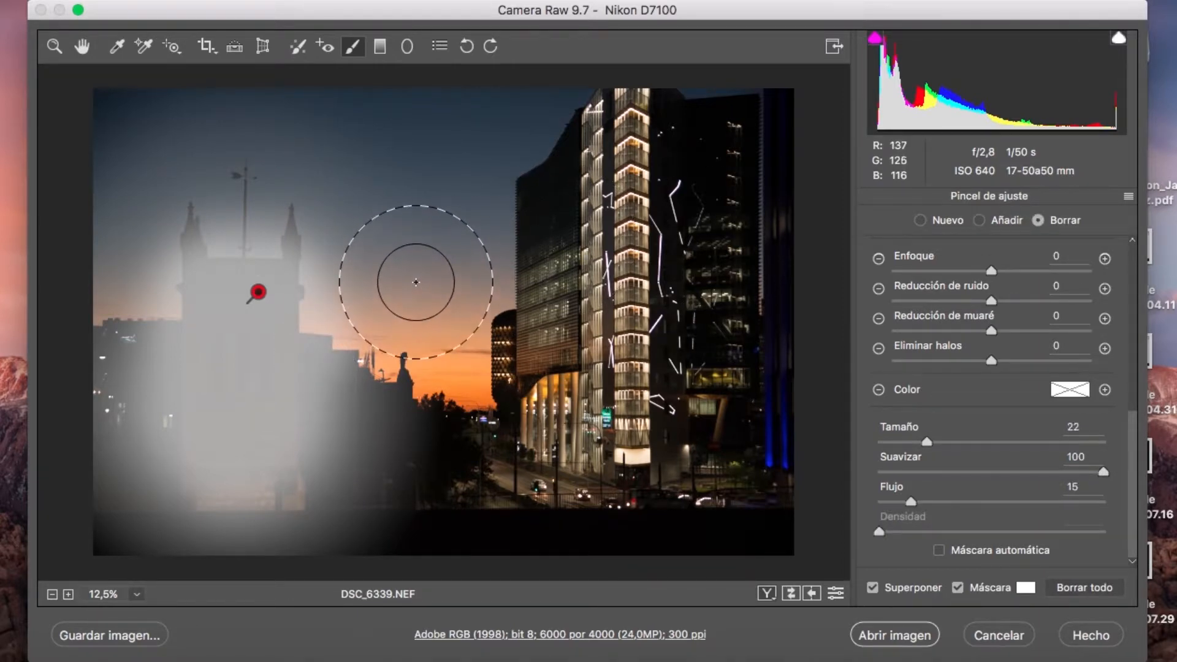
mouse_move(386, 259)
mouse_down()
mouse_move(398, 466)
mouse_move(380, 415)
mouse_move(394, 204)
mouse_move(376, 494)
mouse_move(390, 271)
mouse_move(341, 459)
mouse_move(383, 447)
mouse_up()
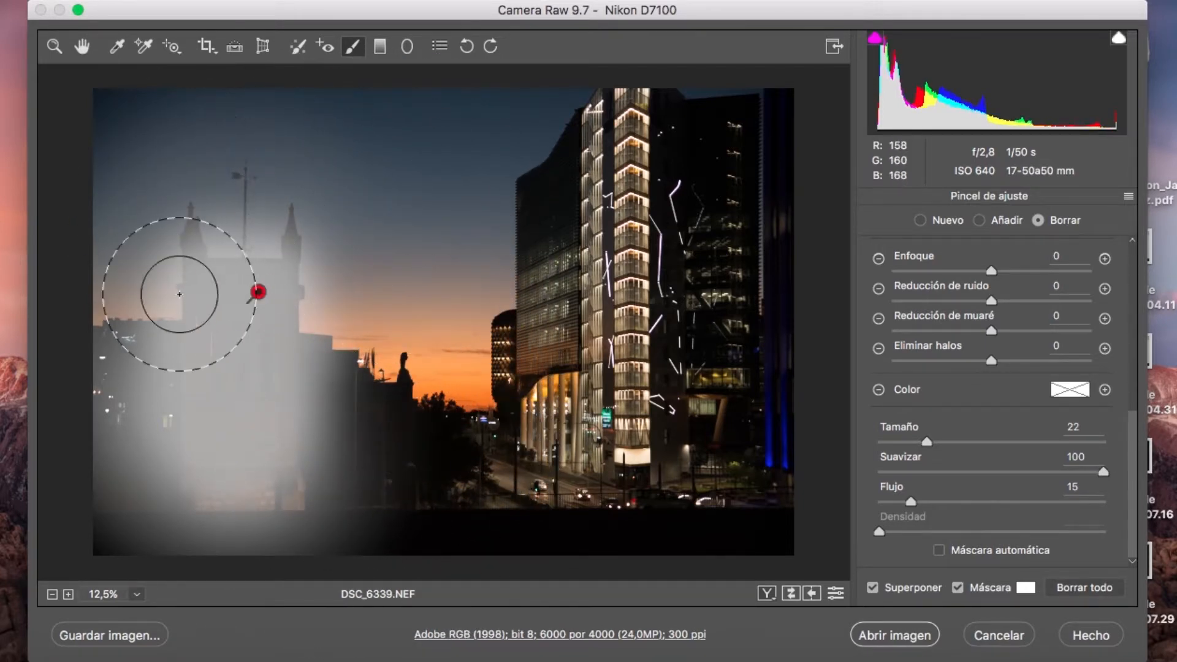
mouse_move(360, 126)
mouse_down()
mouse_move(101, 129)
mouse_move(299, 137)
mouse_move(119, 158)
mouse_move(84, 146)
mouse_move(94, 173)
mouse_move(157, 151)
mouse_up()
mouse_move(85, 166)
mouse_down()
mouse_move(84, 147)
mouse_move(62, 305)
mouse_move(69, 271)
mouse_move(110, 447)
mouse_move(130, 294)
mouse_move(149, 520)
mouse_move(110, 315)
mouse_up()
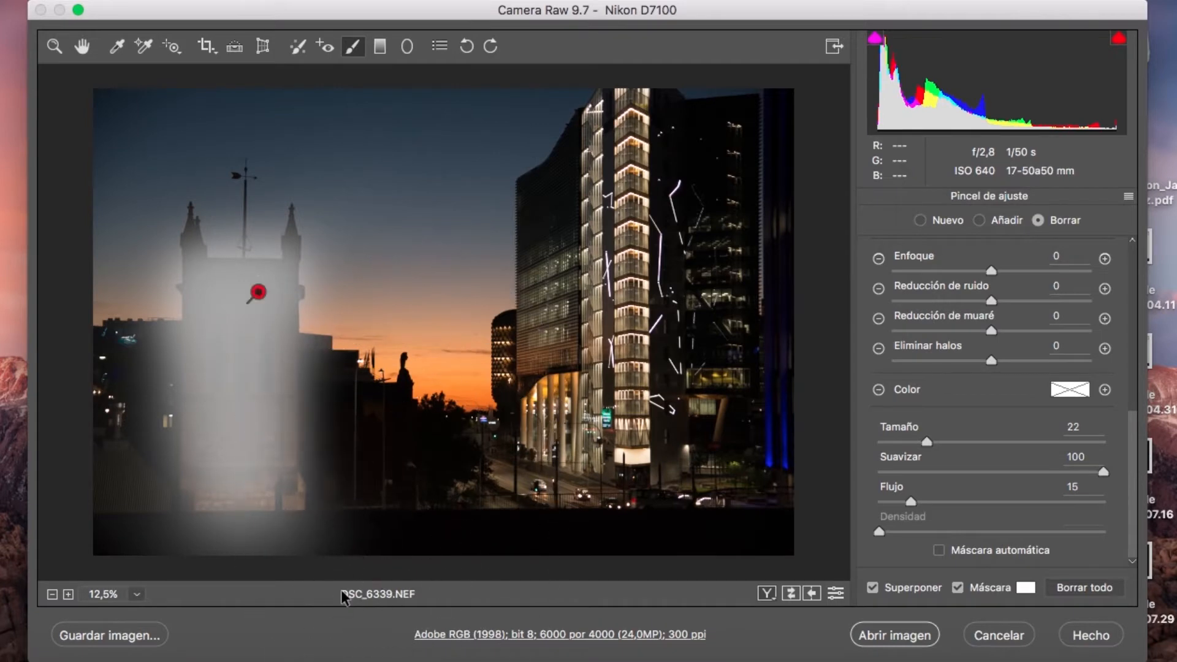
mouse_move(199, 546)
mouse_down()
mouse_move(350, 551)
mouse_move(228, 563)
mouse_up()
drag(224, 169, 302, 144)
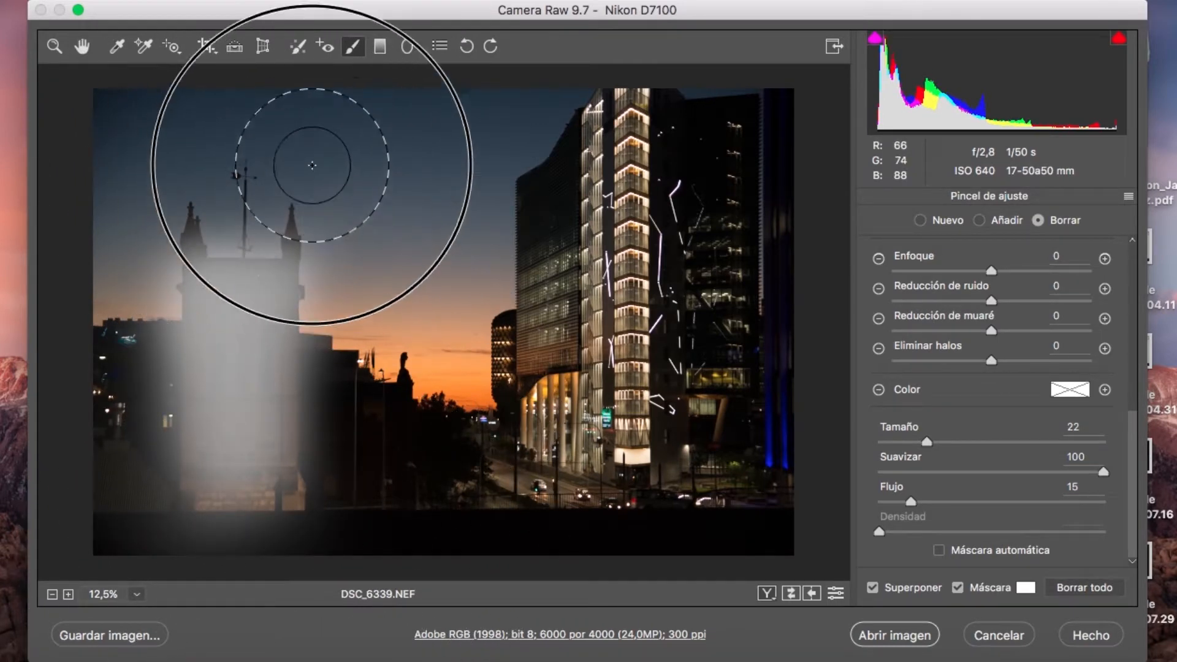
click(955, 584)
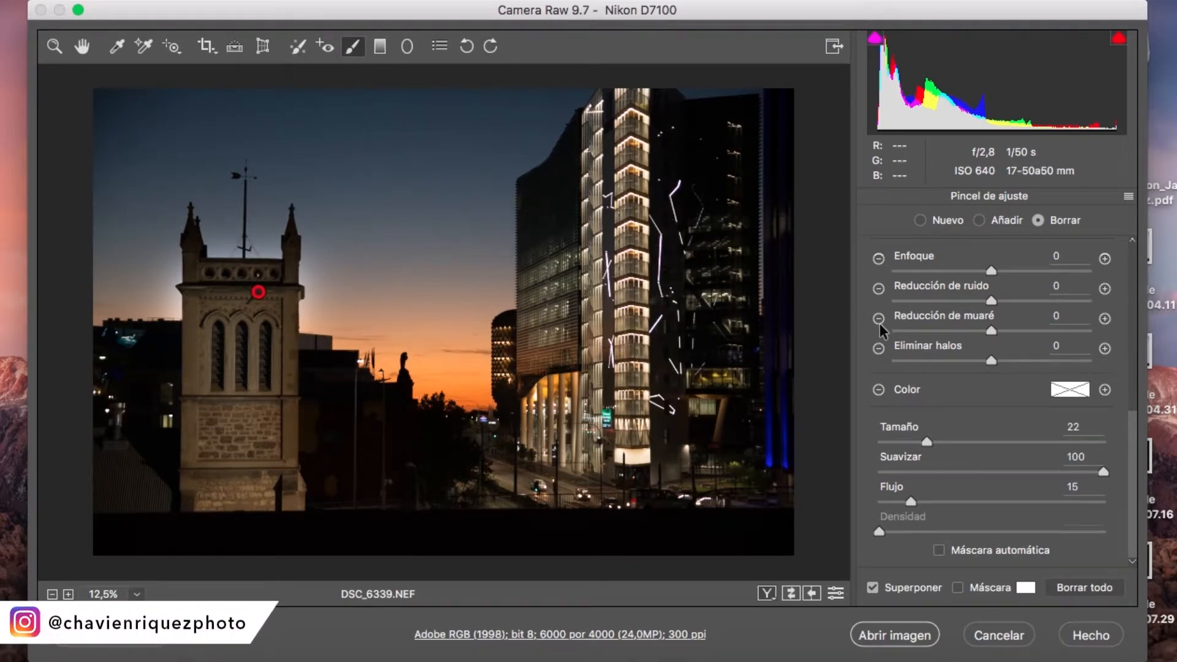
- Start a new brush adjustment with Temperatura at +100, Exposición at +1,90 and the other sliders at 0
scroll(946, 329, up, 8)
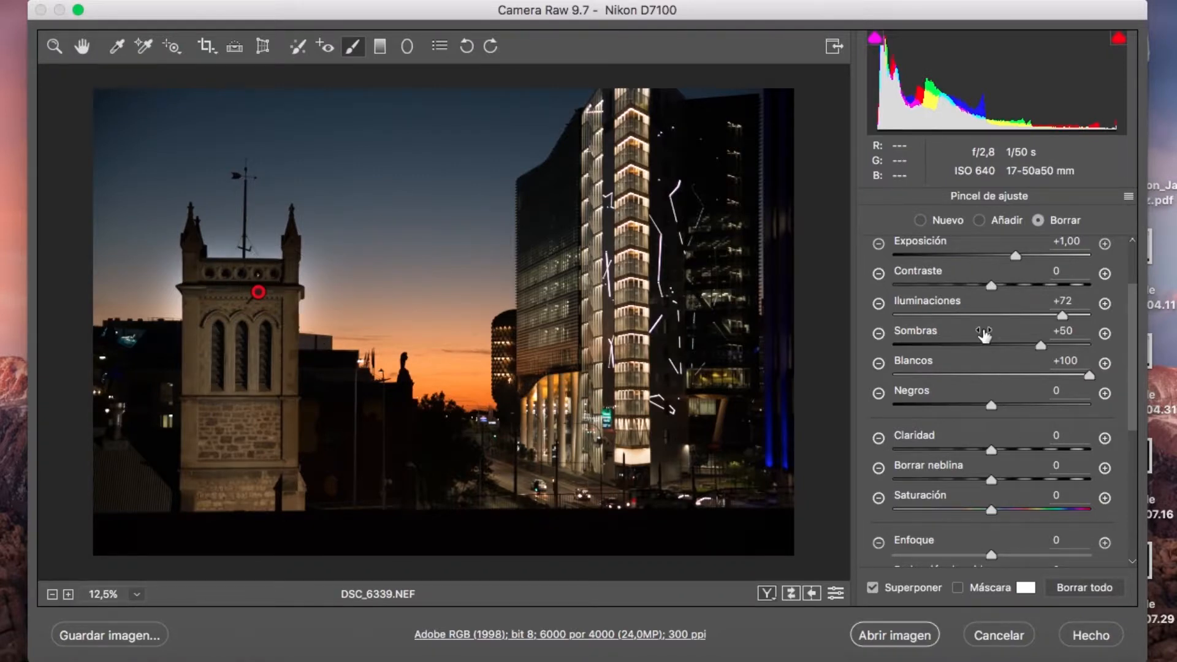
scroll(983, 335, up, 3)
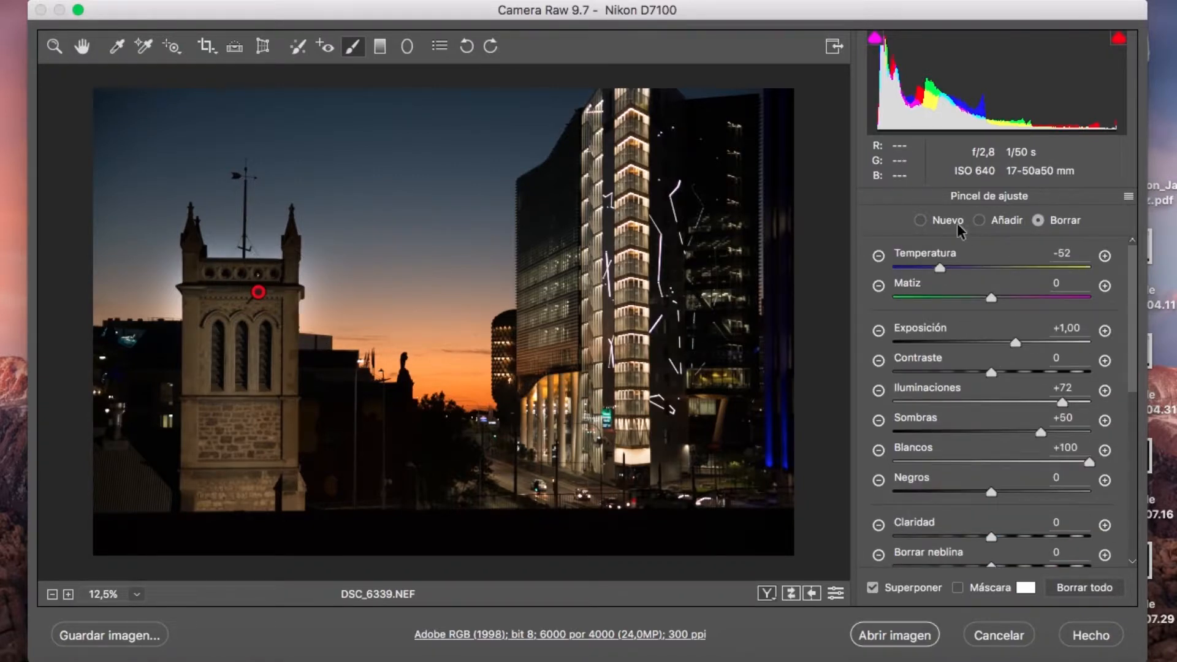
click(920, 222)
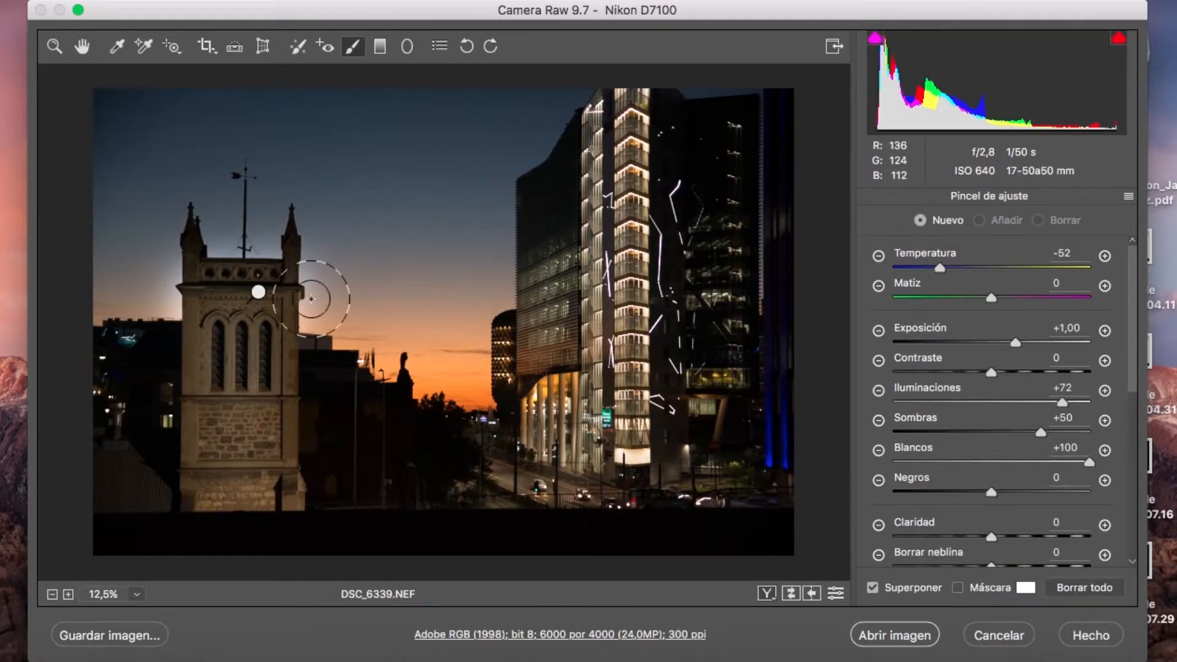
mouse_move(259, 293)
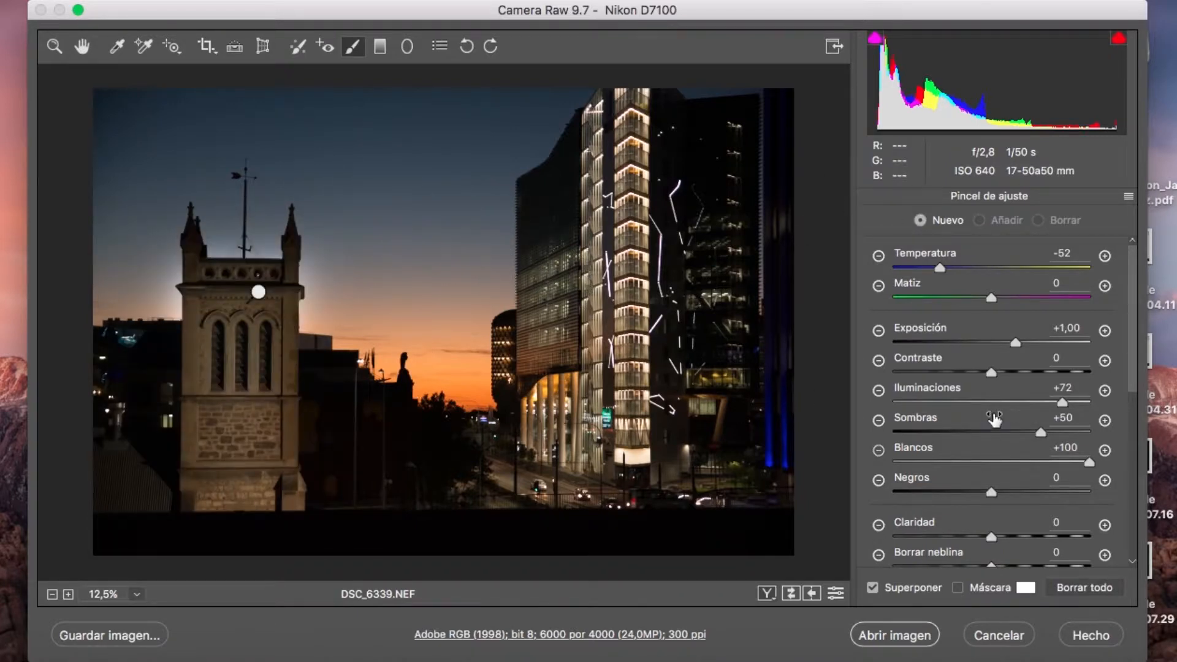
click(878, 330)
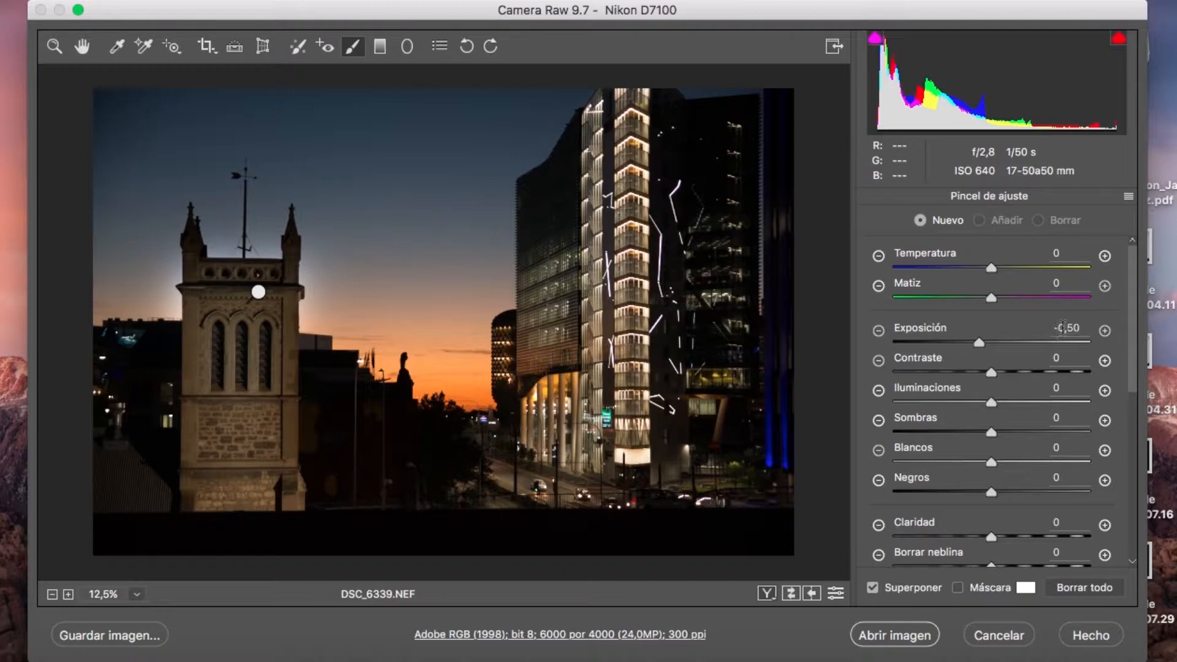
click(1108, 329)
drag(992, 270, 1116, 270)
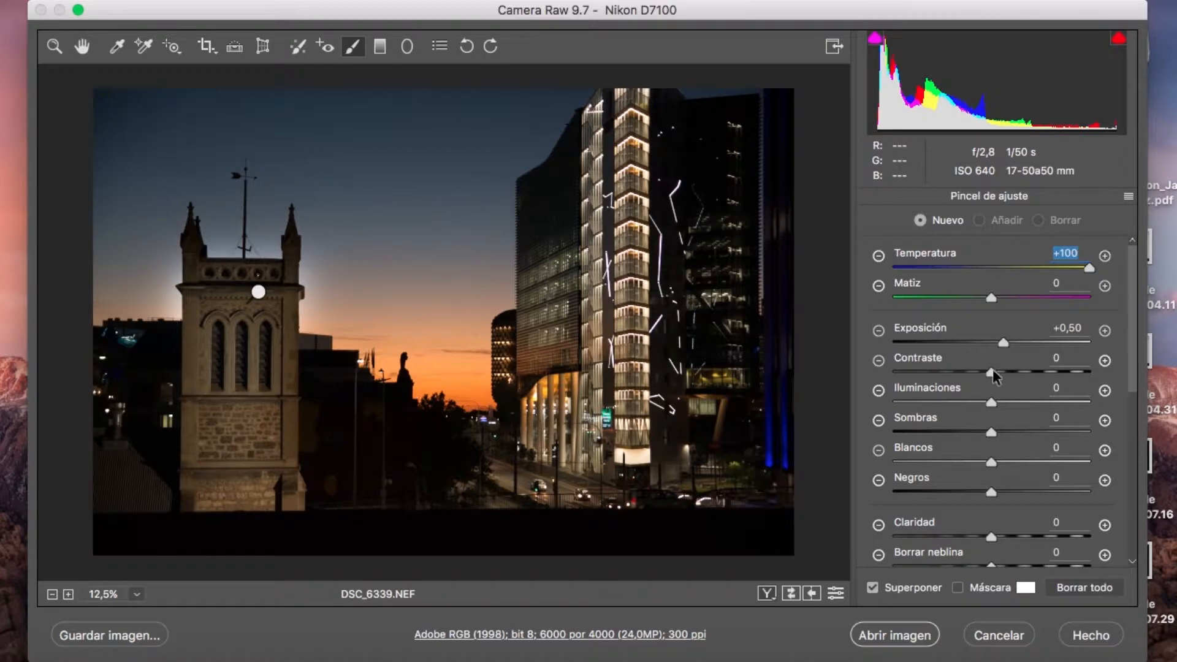
drag(1003, 342, 1039, 340)
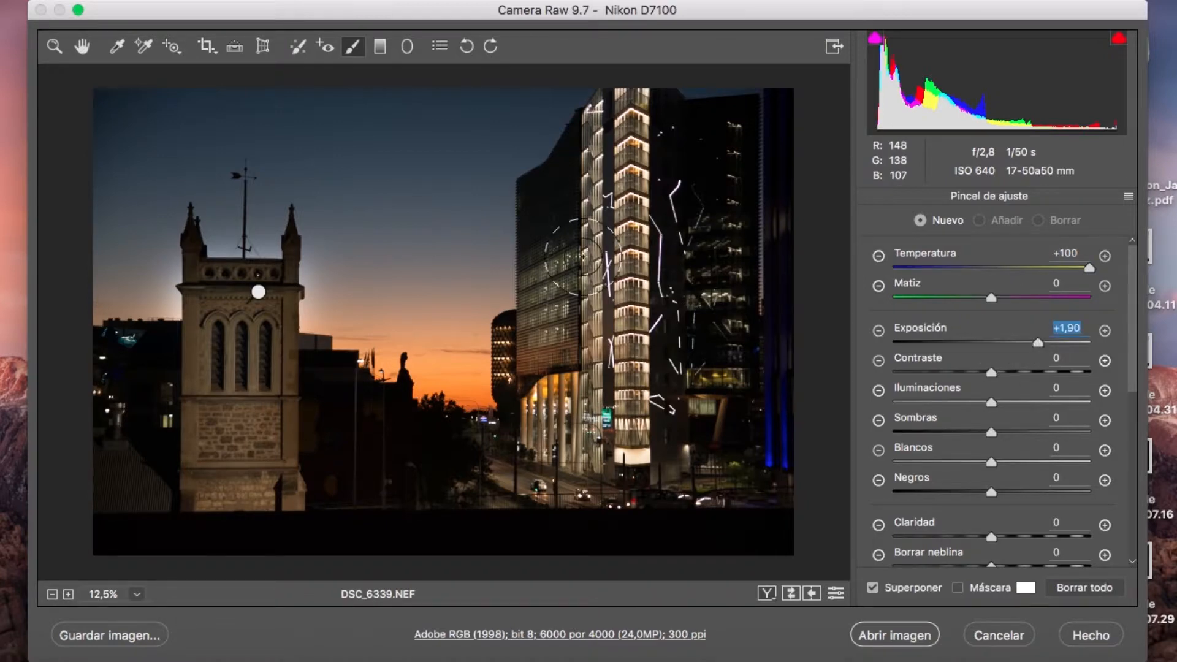
- Set the brush Tamaño to 24 and paint the adjustment over the illuminated office buildings
scroll(924, 429, down, 10)
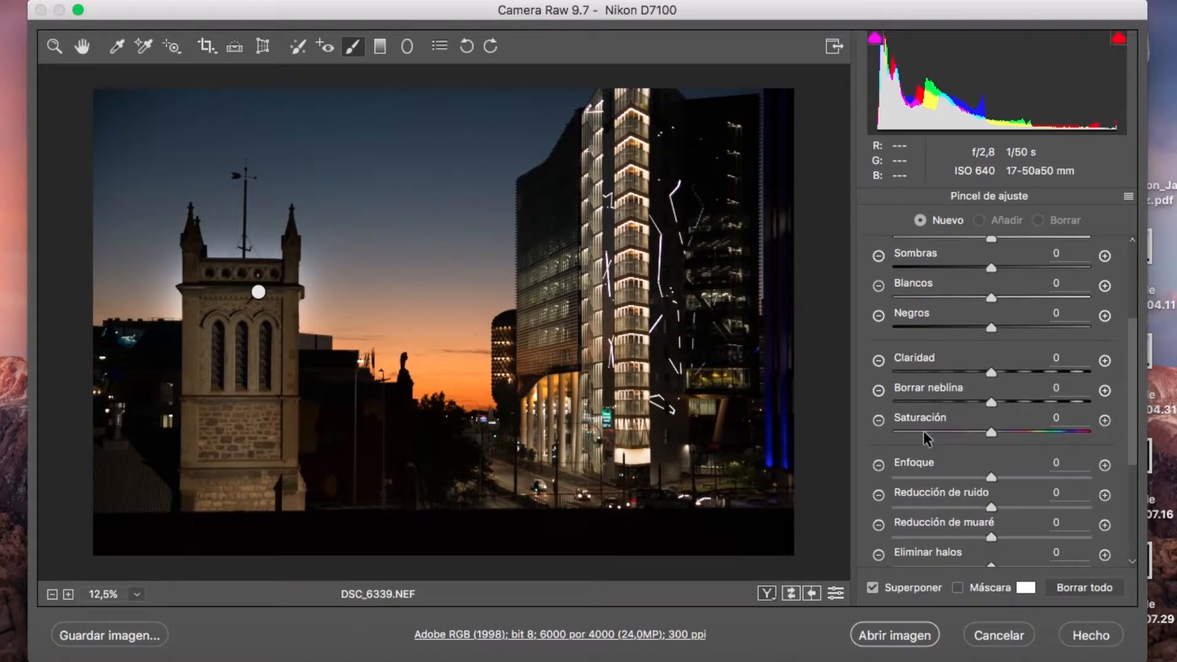
drag(902, 439, 930, 439)
mouse_move(586, 415)
mouse_down()
mouse_move(582, 225)
mouse_move(627, 153)
mouse_move(730, 196)
mouse_move(721, 483)
mouse_move(767, 373)
mouse_move(782, 209)
mouse_up()
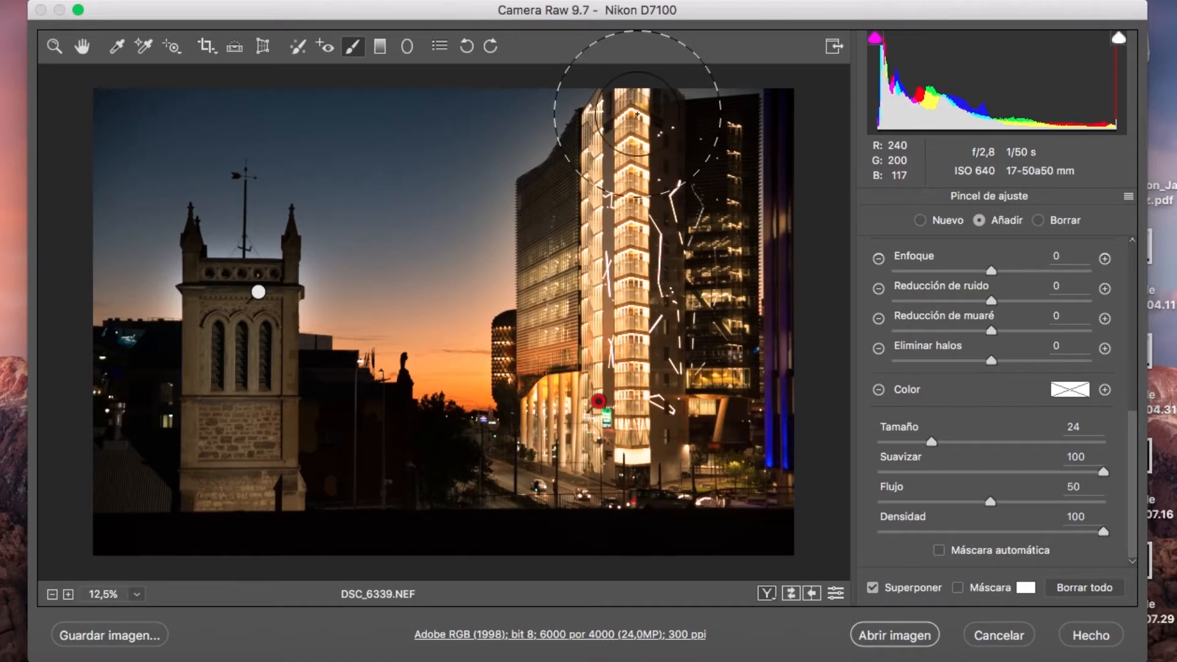
- Switch the brush to Borrar and erase the spill from the sky beside and above the office buildings
click(1036, 221)
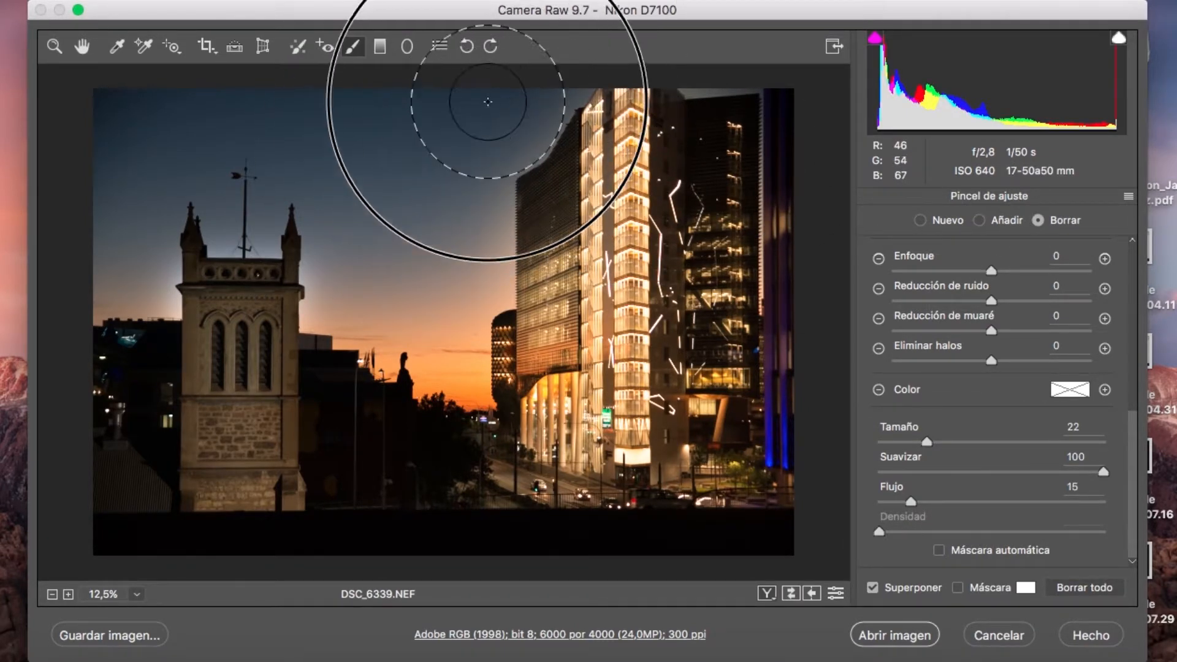
mouse_move(441, 328)
mouse_down()
mouse_move(421, 231)
mouse_move(439, 171)
mouse_up()
mouse_move(701, 70)
mouse_down()
mouse_move(761, 61)
mouse_move(785, 127)
mouse_move(815, 361)
mouse_up()
mouse_move(464, 88)
mouse_down()
mouse_move(539, 39)
mouse_move(423, 231)
mouse_move(447, 225)
mouse_move(413, 399)
mouse_move(423, 395)
mouse_up()
click(691, 74)
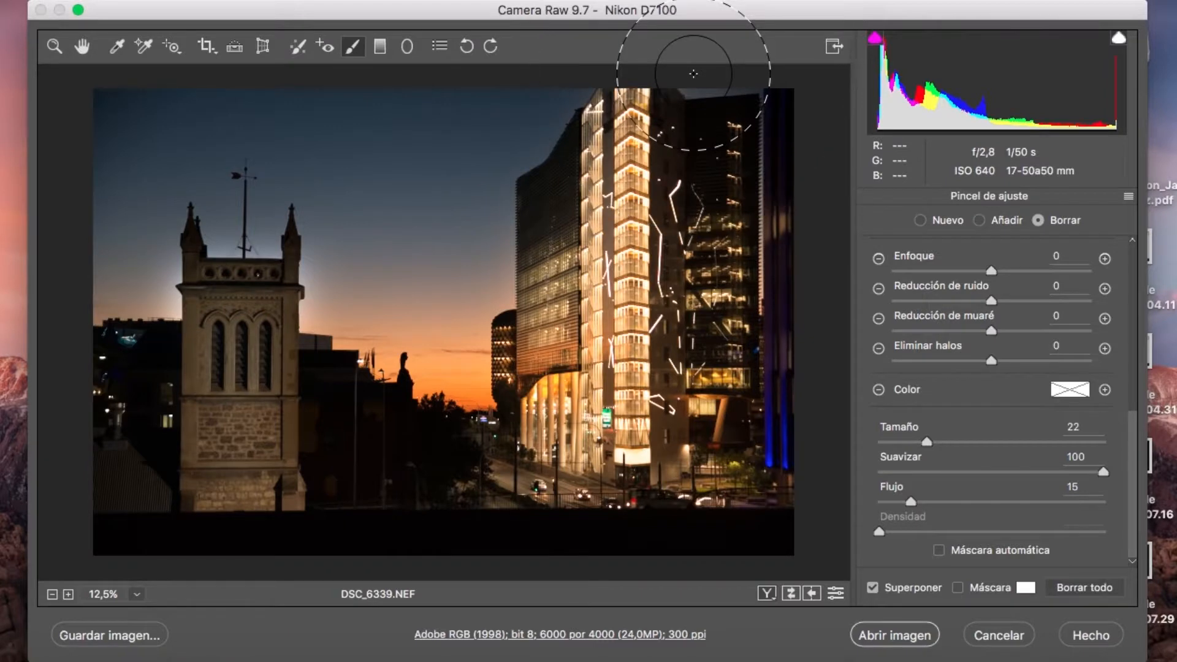
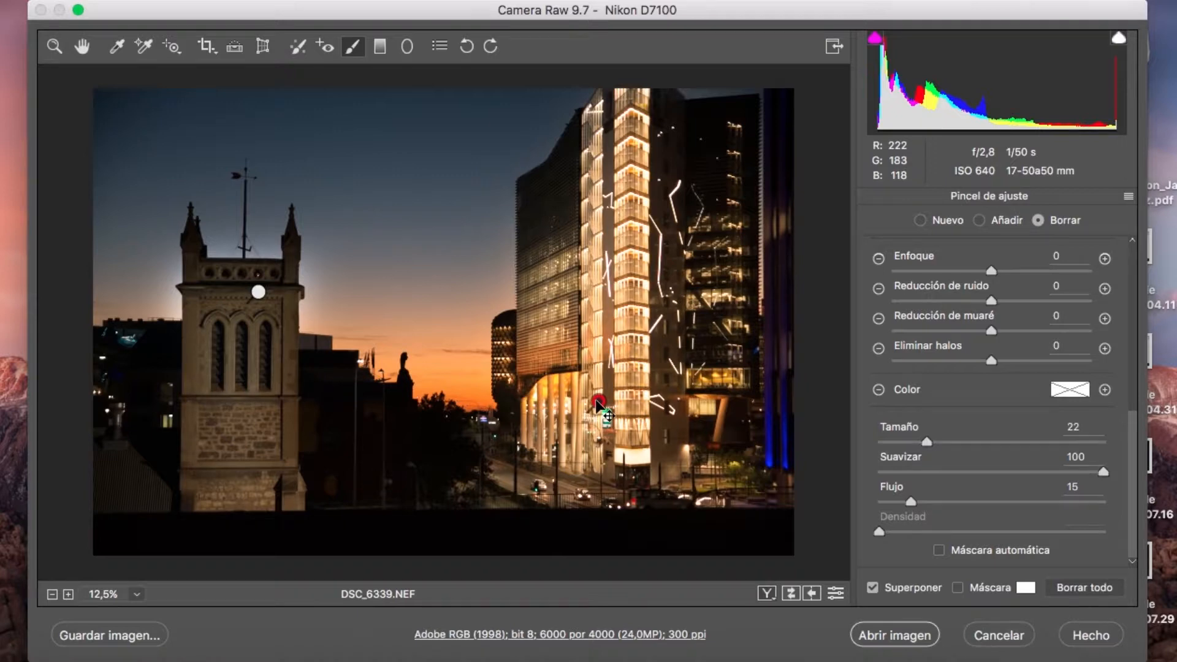
- Delete the brush adjustment on the office buildings and the one on the church tower
key(Delete)
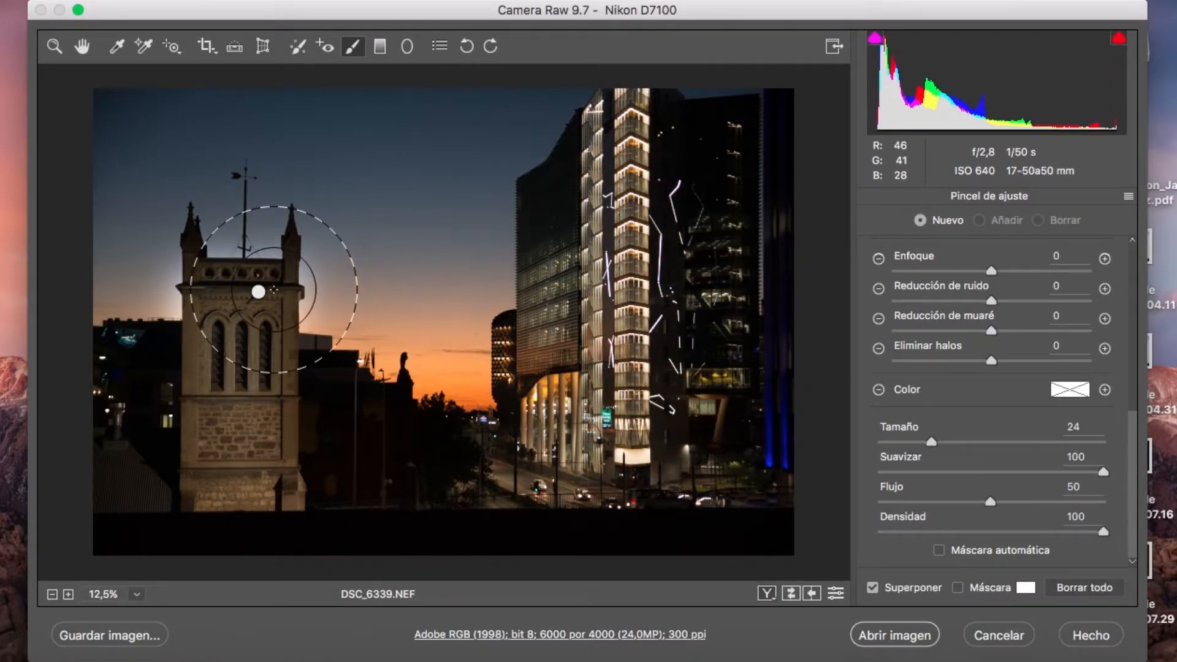
mouse_move(258, 294)
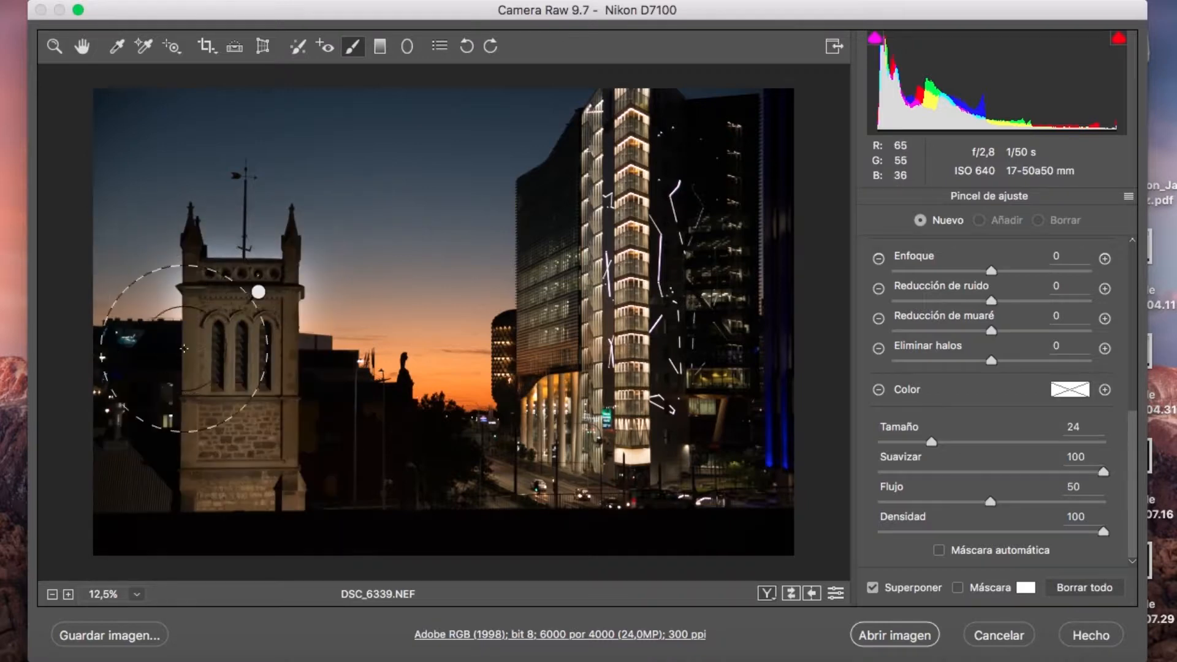
click(258, 293)
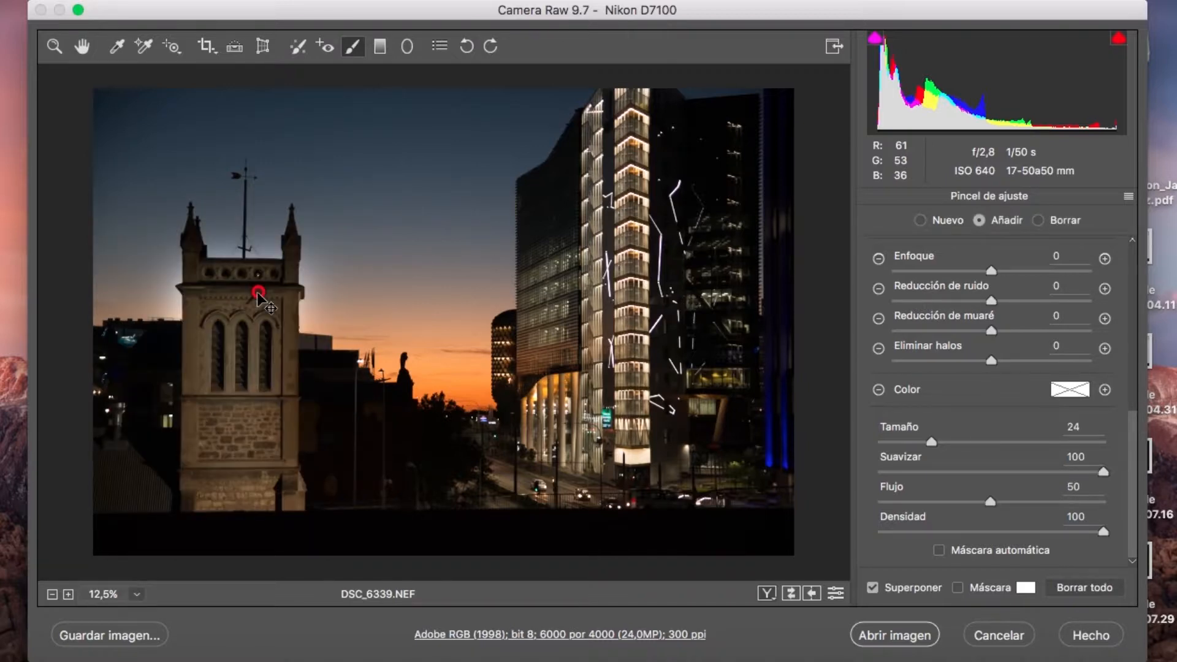
key(Delete)
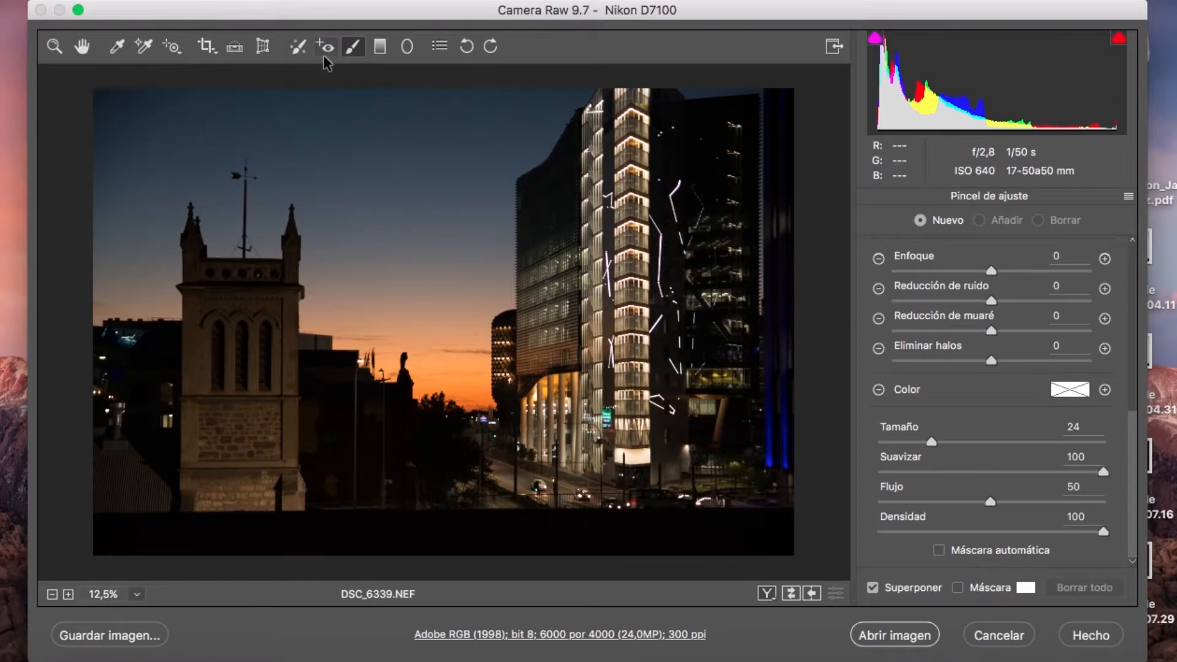
- Activate the Graduated Filter with Exposición at +1,00 and all other sliders reset to 0
click(380, 48)
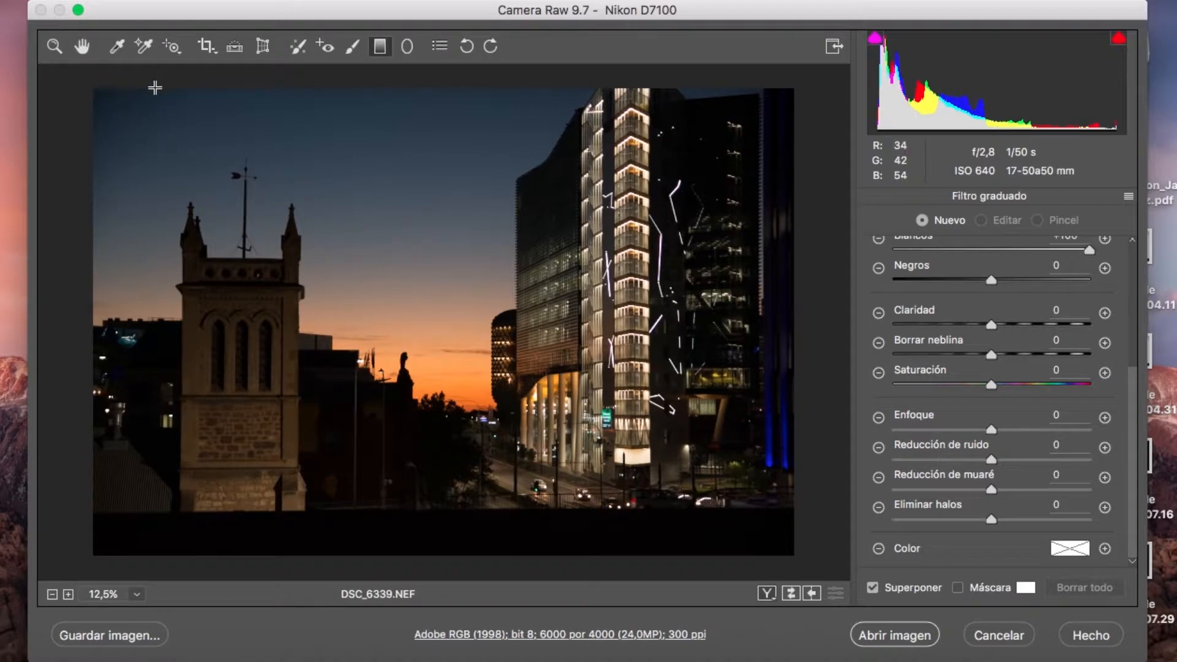
scroll(940, 354, up, 5)
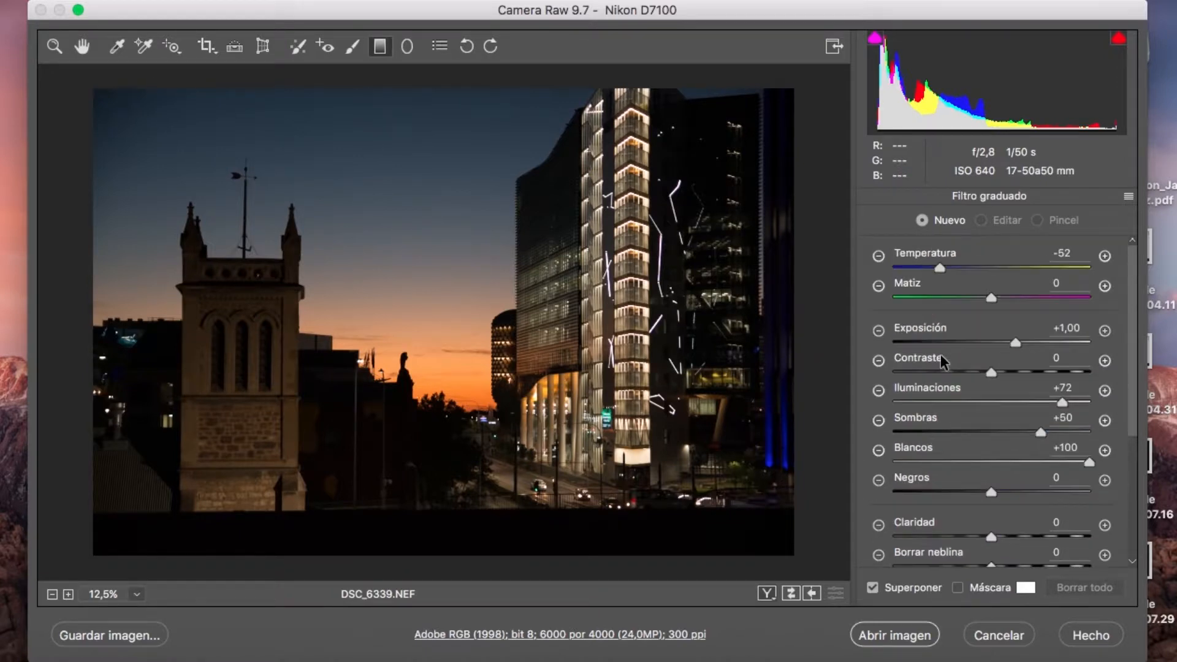
click(877, 331)
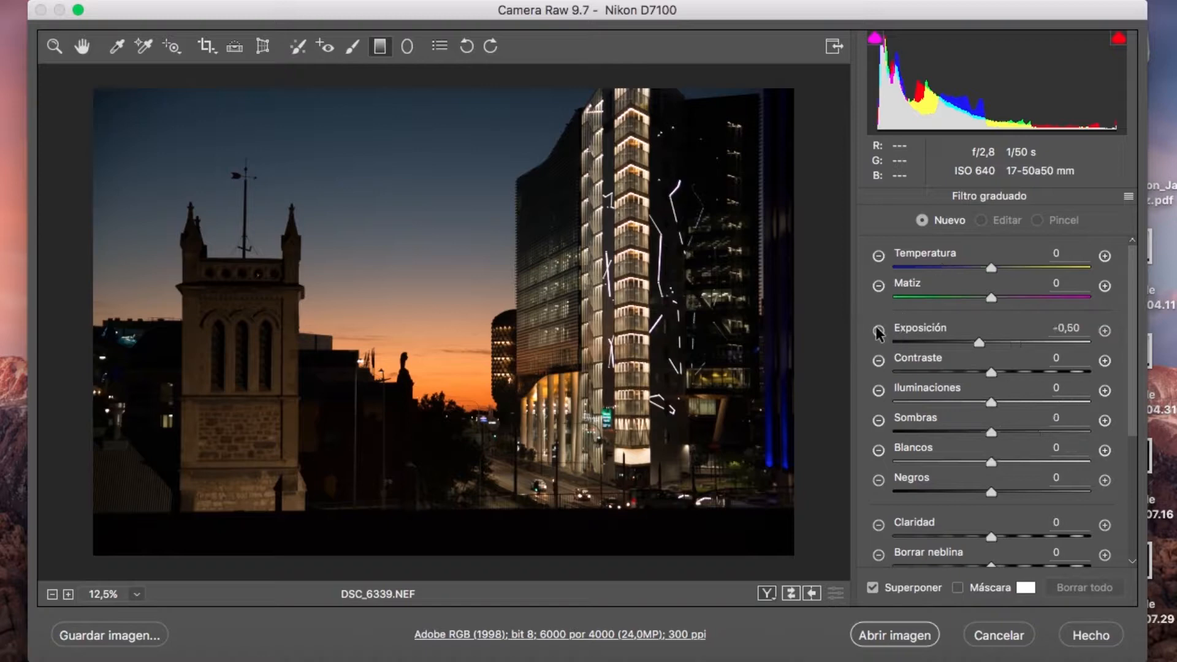
click(1105, 331)
click(1105, 331)
- Draw a graduated filter across the sky, and stretch and rotate it to run from above the tower down to the rooftops
click(174, 84)
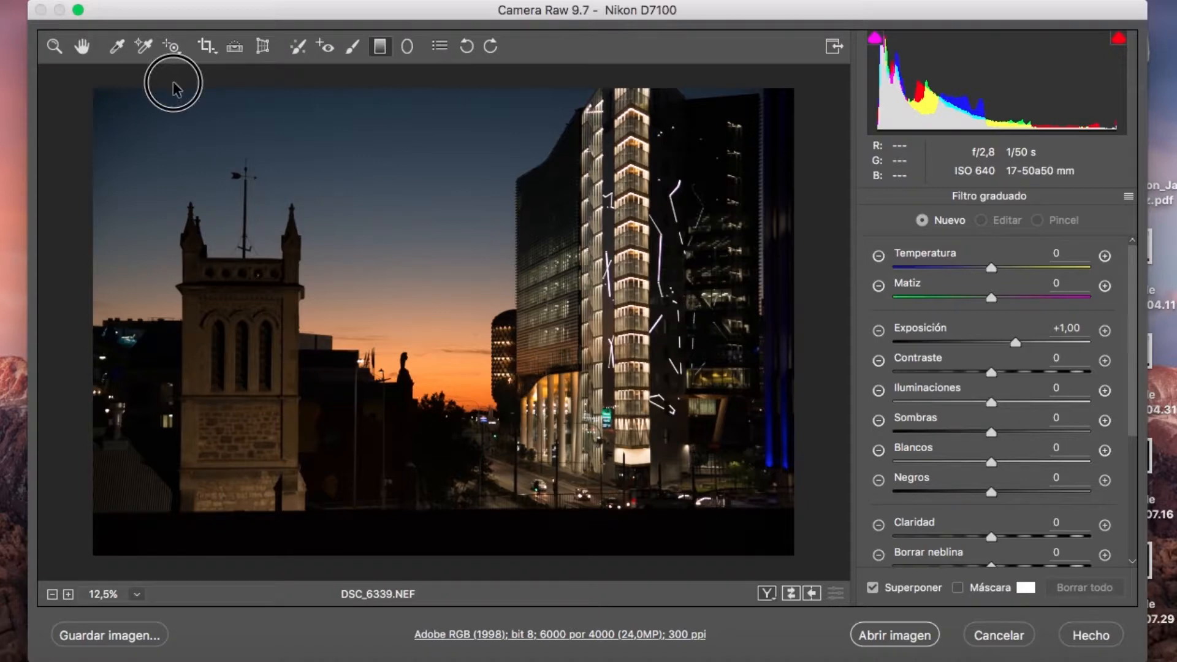
drag(174, 84, 335, 205)
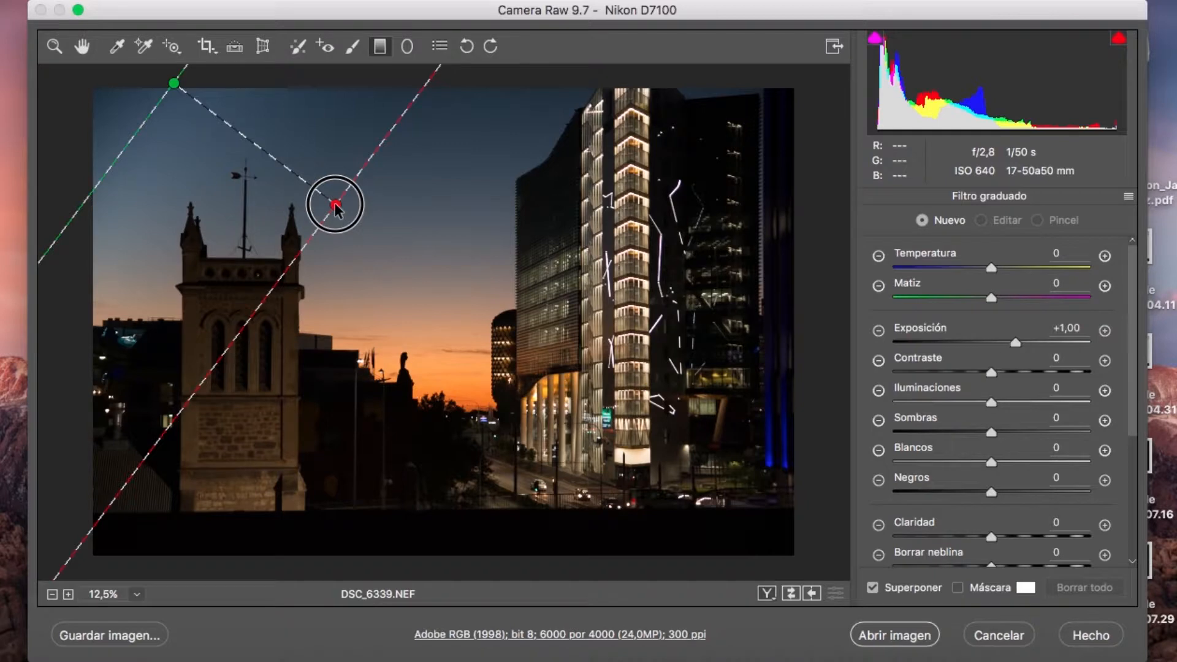
drag(335, 205, 383, 464)
drag(175, 84, 267, 215)
drag(389, 471, 392, 360)
key(super+z)
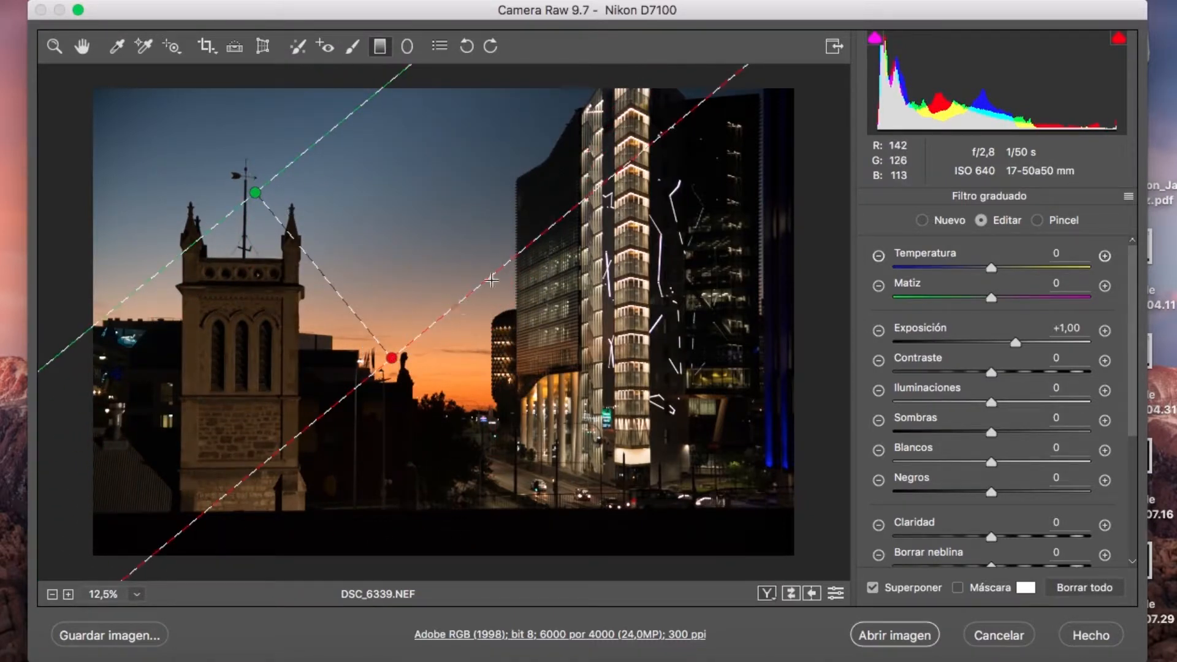
drag(489, 277, 497, 329)
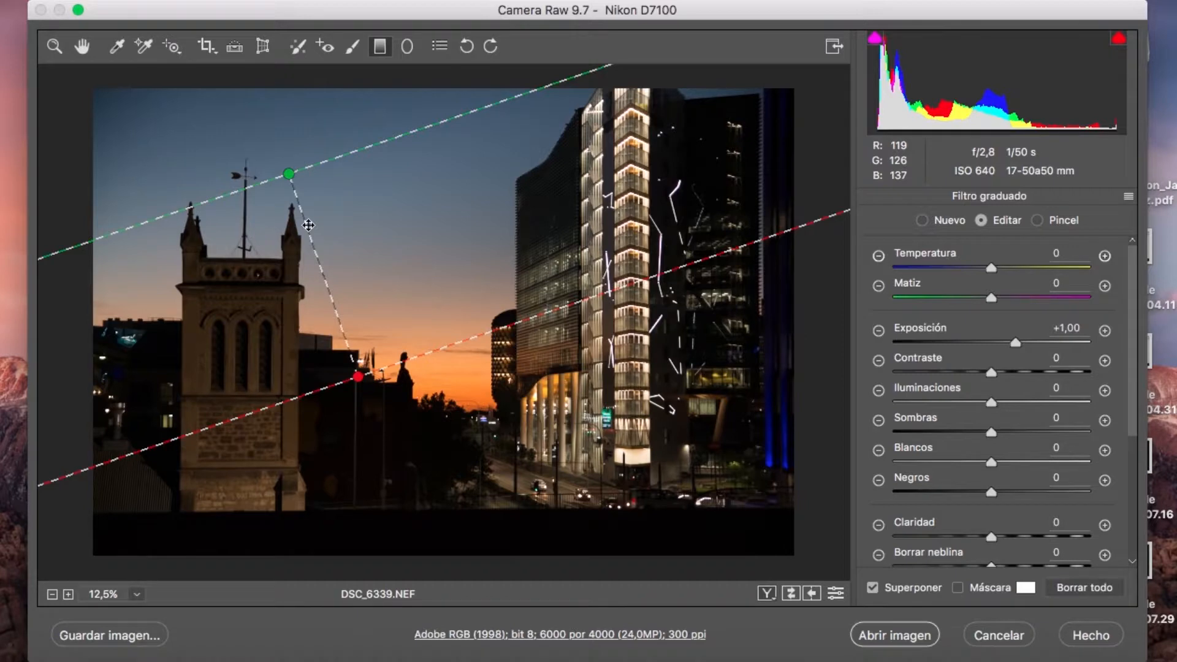
drag(288, 175, 264, 147)
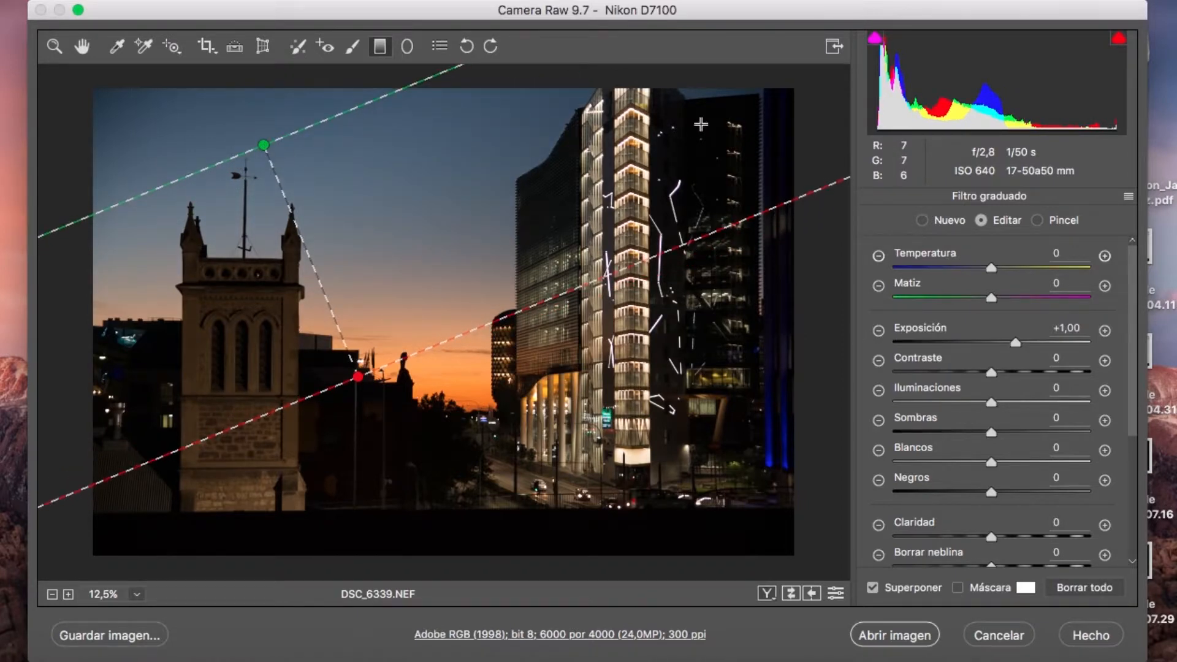
- Set the graduated filter's Matiz, Temperatura, Iluminaciones and Blancos to +100
drag(991, 298, 1128, 286)
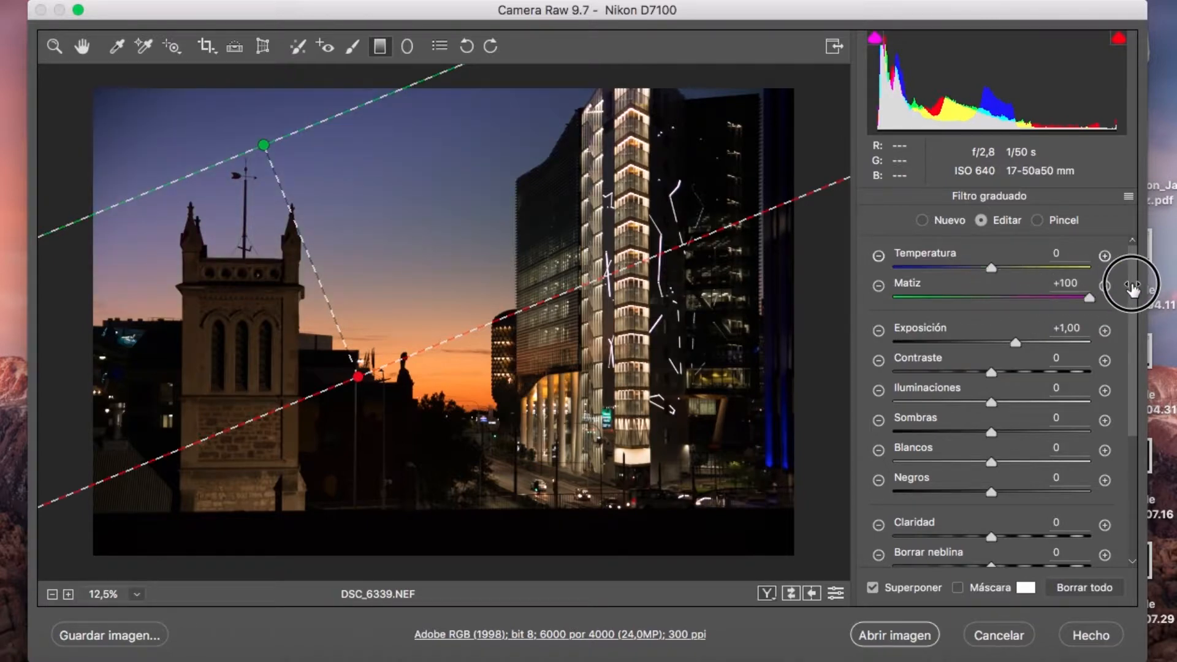
drag(992, 268, 1152, 233)
drag(1030, 400, 1134, 394)
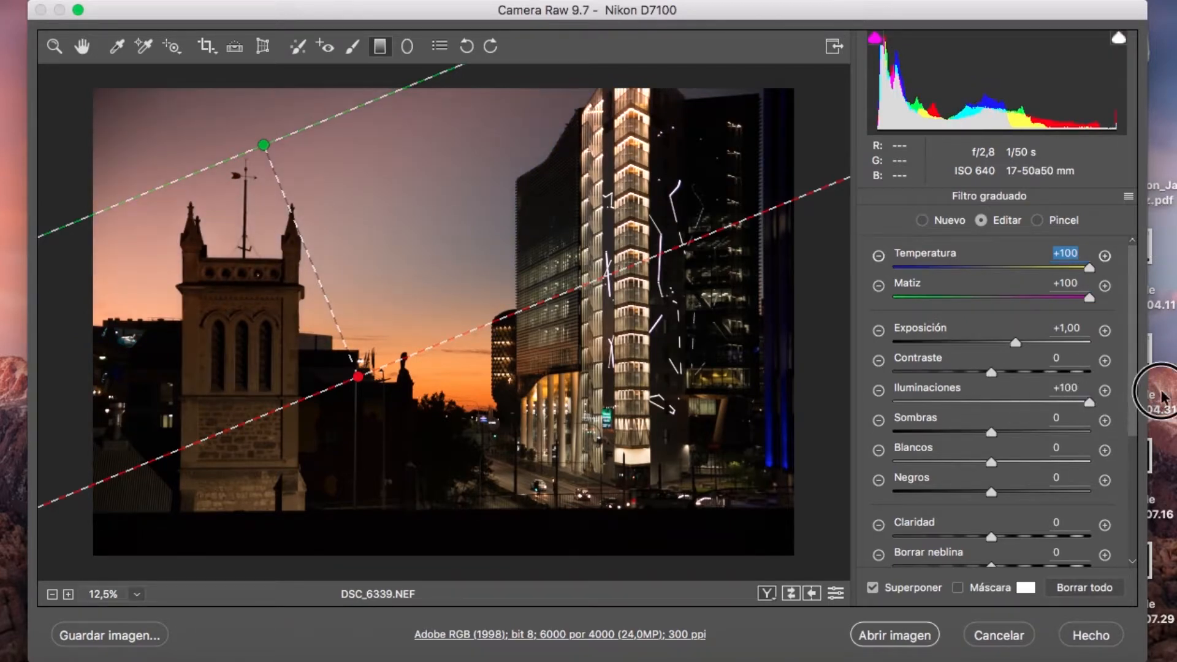
drag(987, 457, 1161, 457)
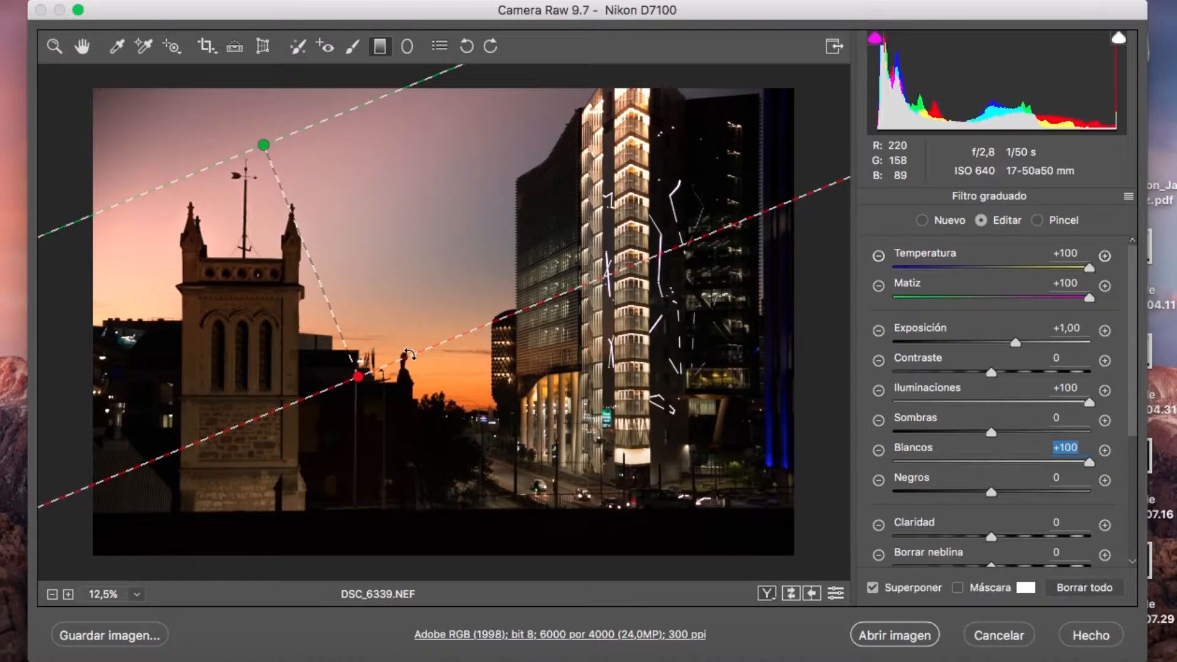
- Shorten and rotate the graduated filter into a steep, narrow transition just beside the tower, covering the tower side of the photo
drag(439, 346, 428, 347)
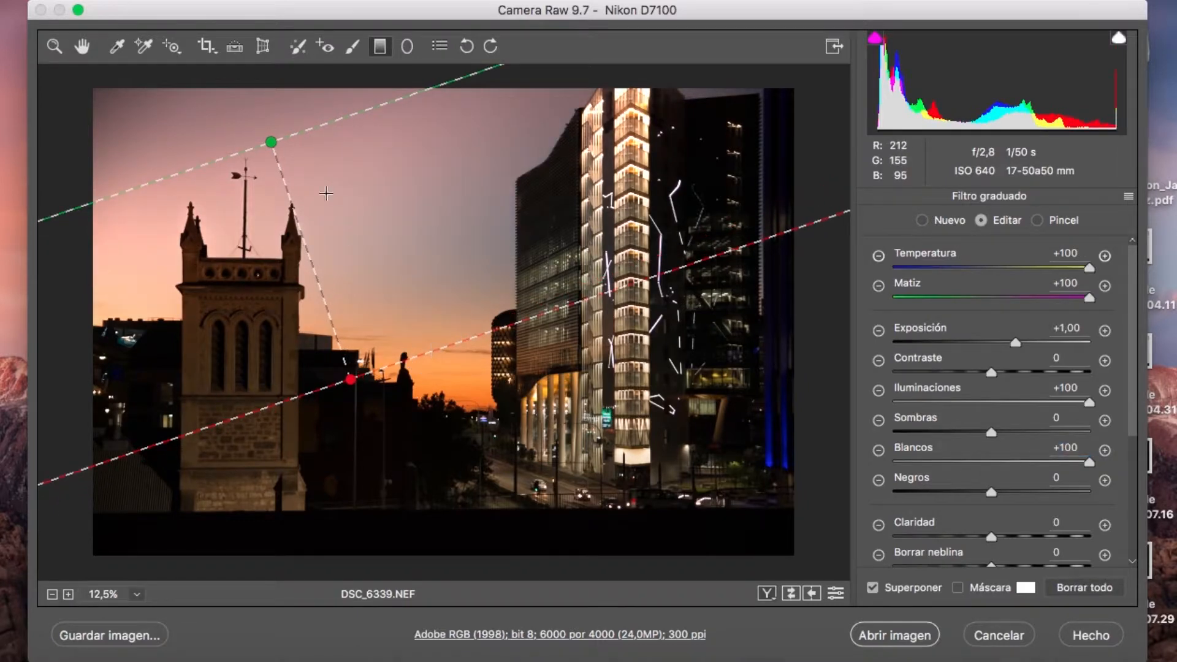
drag(270, 142, 315, 283)
drag(423, 354, 411, 279)
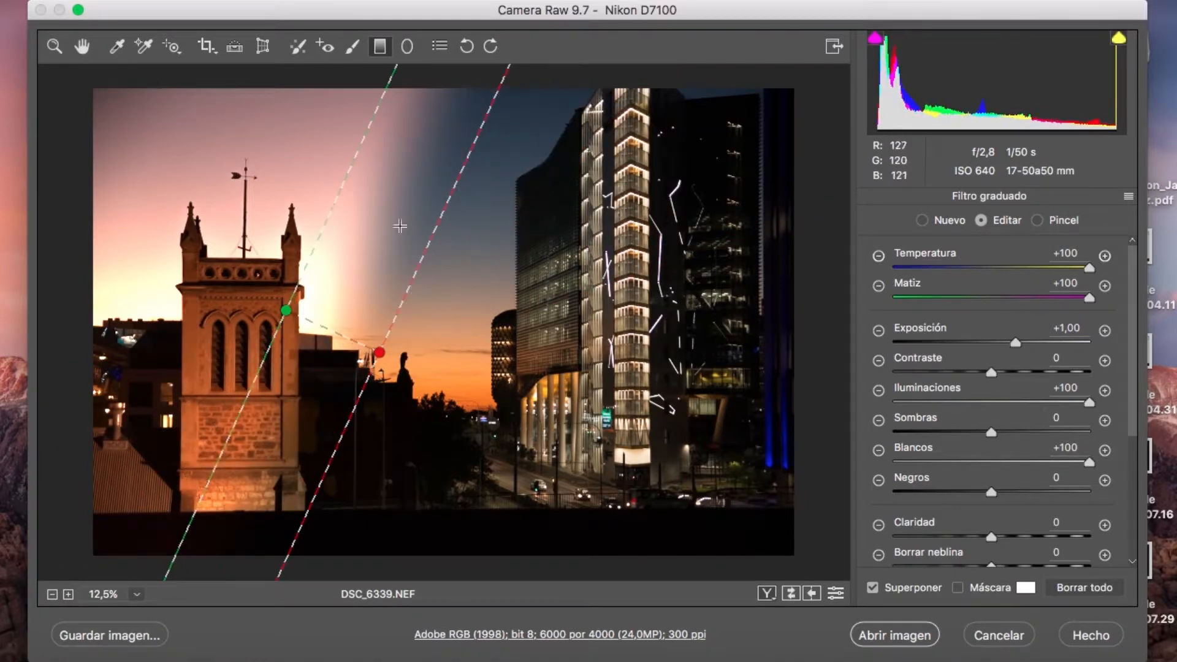
- Try wide and narrow transitions for the tower-side graduated filter, finishing with a wide one reaching past the statue, with Superponer off
drag(379, 352, 518, 374)
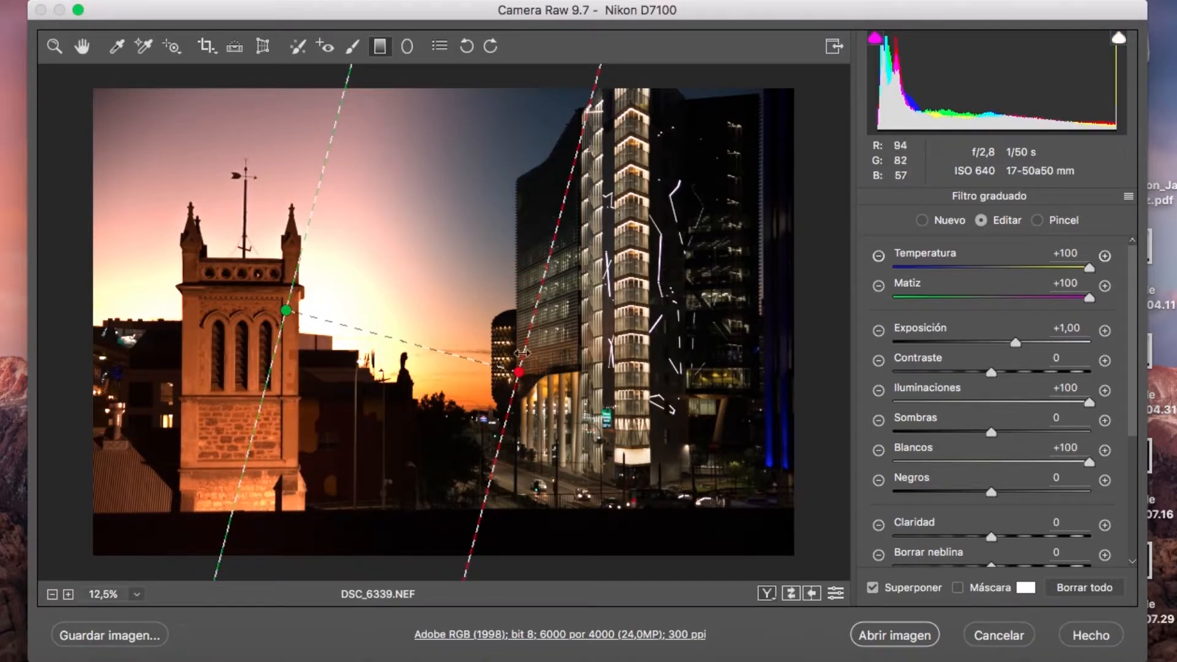
drag(518, 372, 301, 312)
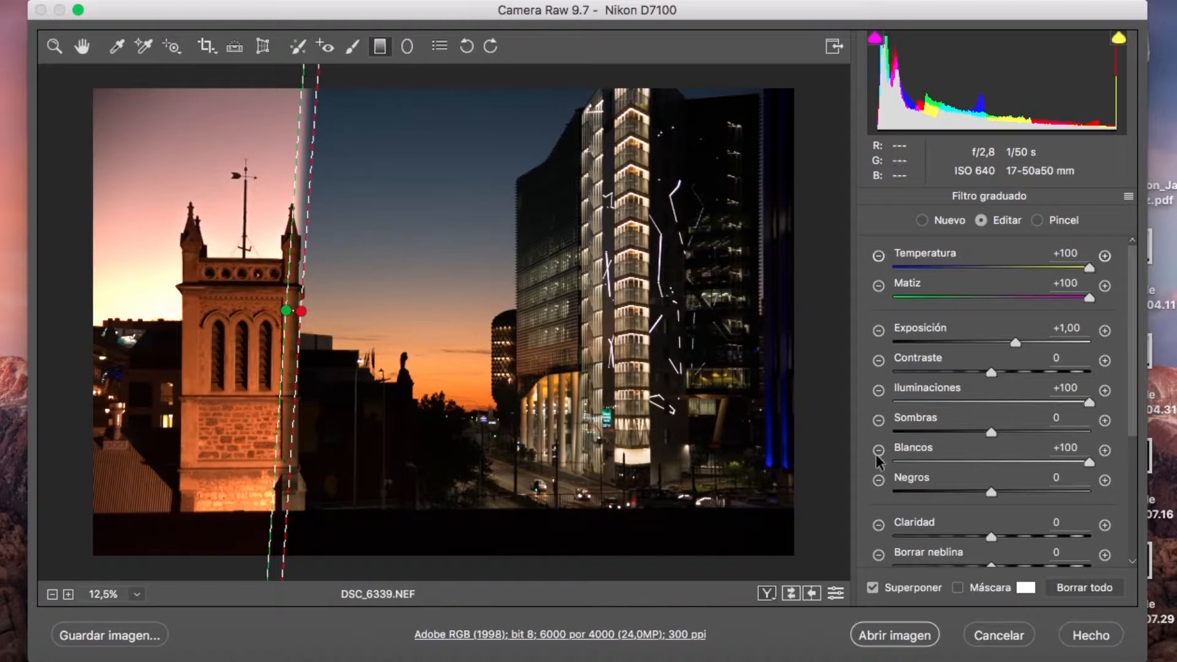
click(872, 587)
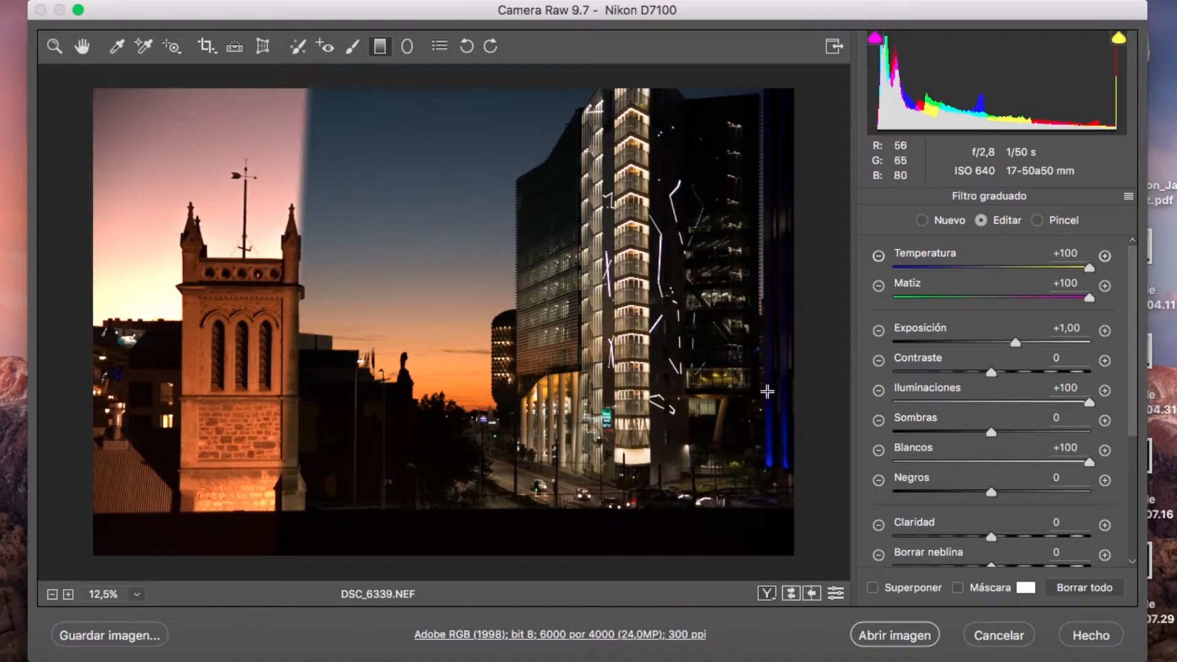
click(872, 587)
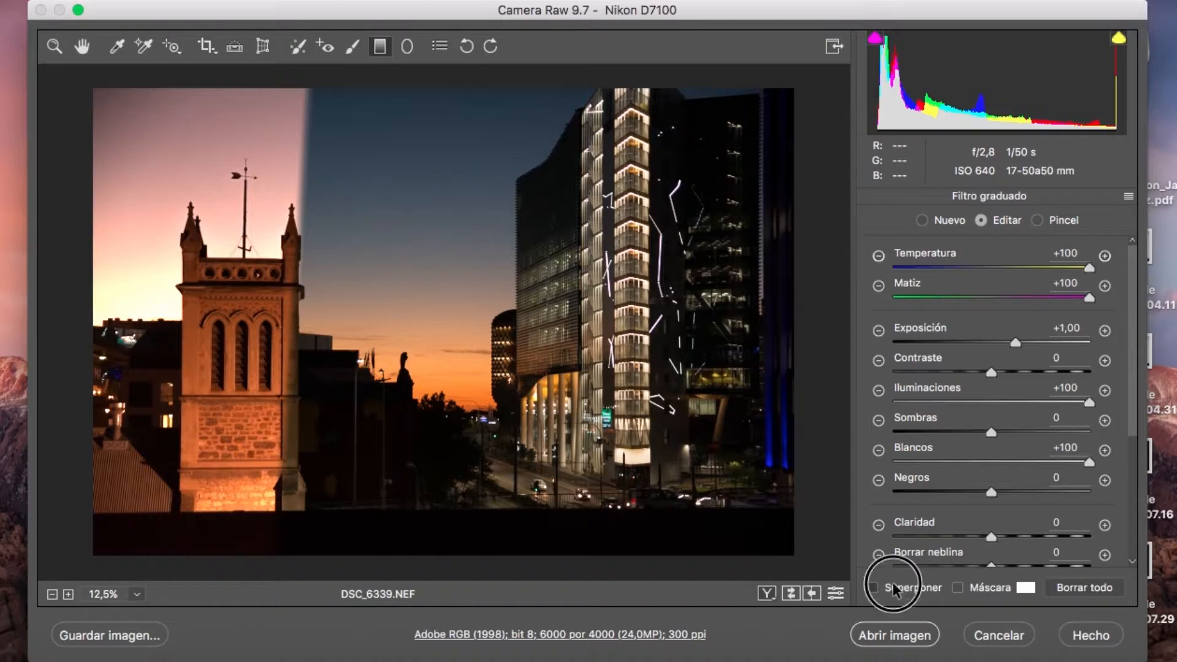
drag(302, 313, 467, 368)
click(872, 587)
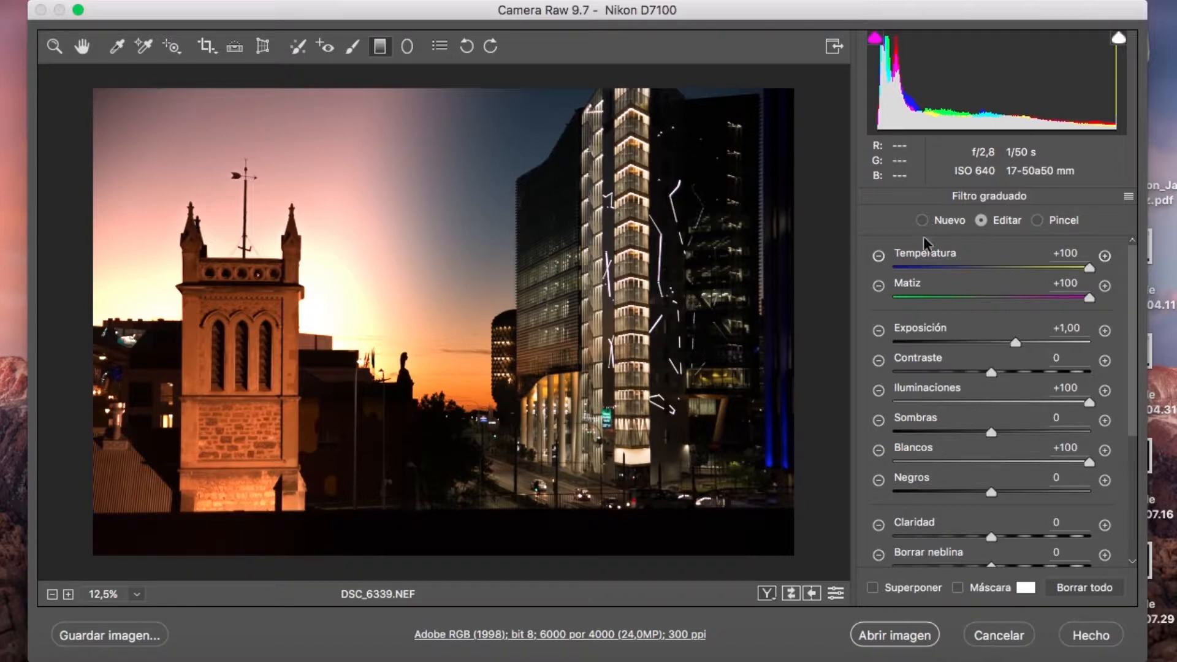
- Start a new graduated filter with Matiz -100, Exposición +0,50, Iluminaciones +100, Blancos +99 and Negros +100
click(922, 220)
click(1104, 330)
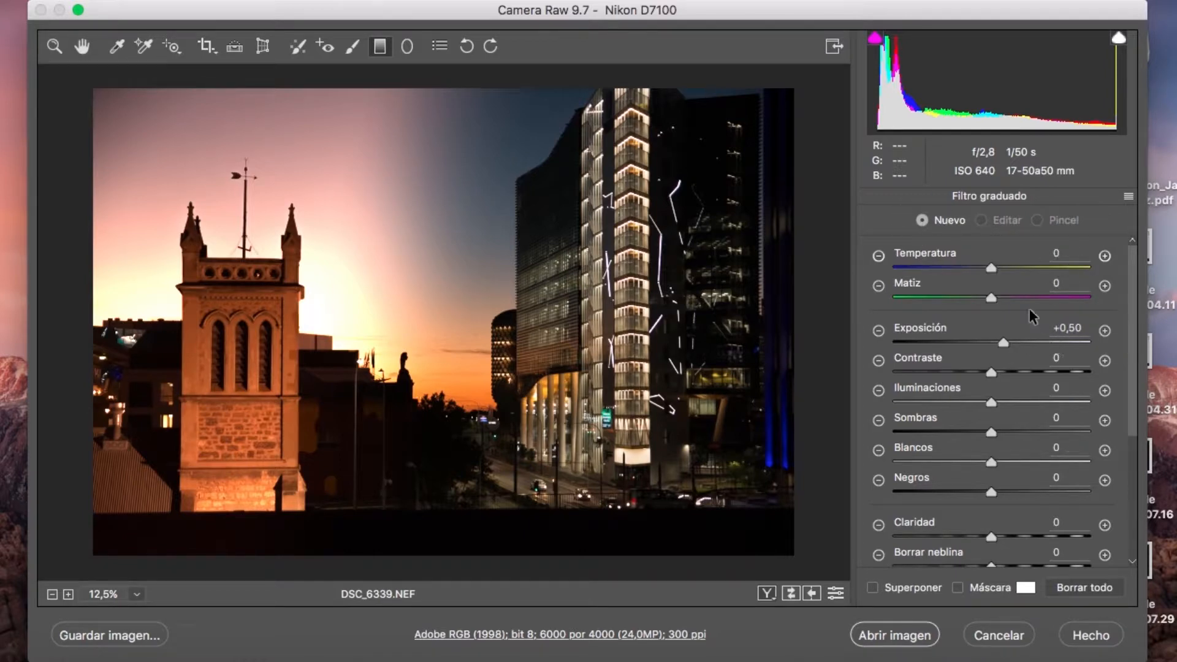
drag(991, 298, 891, 297)
drag(991, 400, 1165, 402)
drag(993, 462, 1089, 463)
drag(990, 491, 1119, 484)
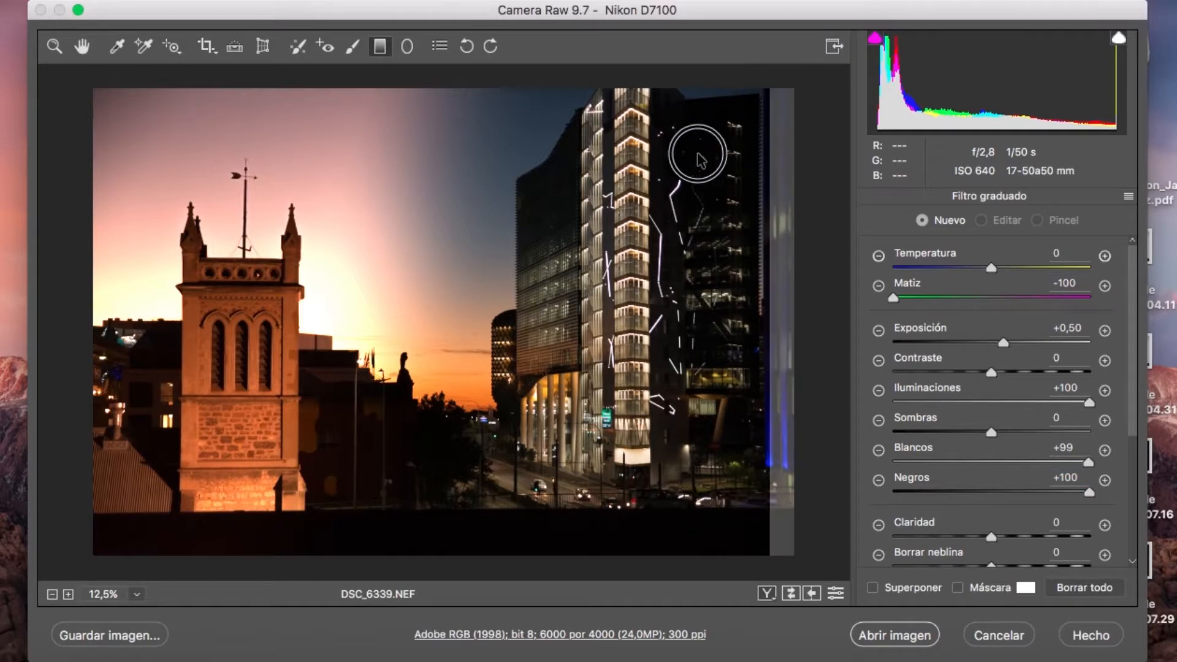
- Draw the second graduated filter diagonally from the photo's upper corner across the office buildings, and shorten it with Superponer on
drag(529, 313, 429, 319)
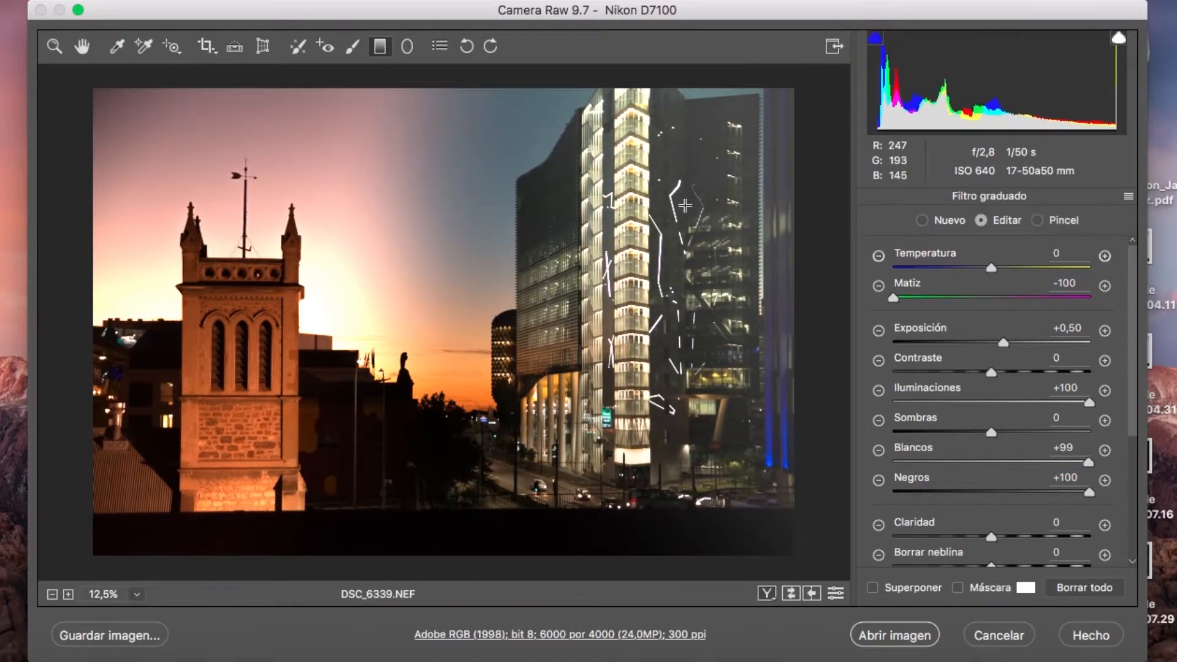
click(871, 587)
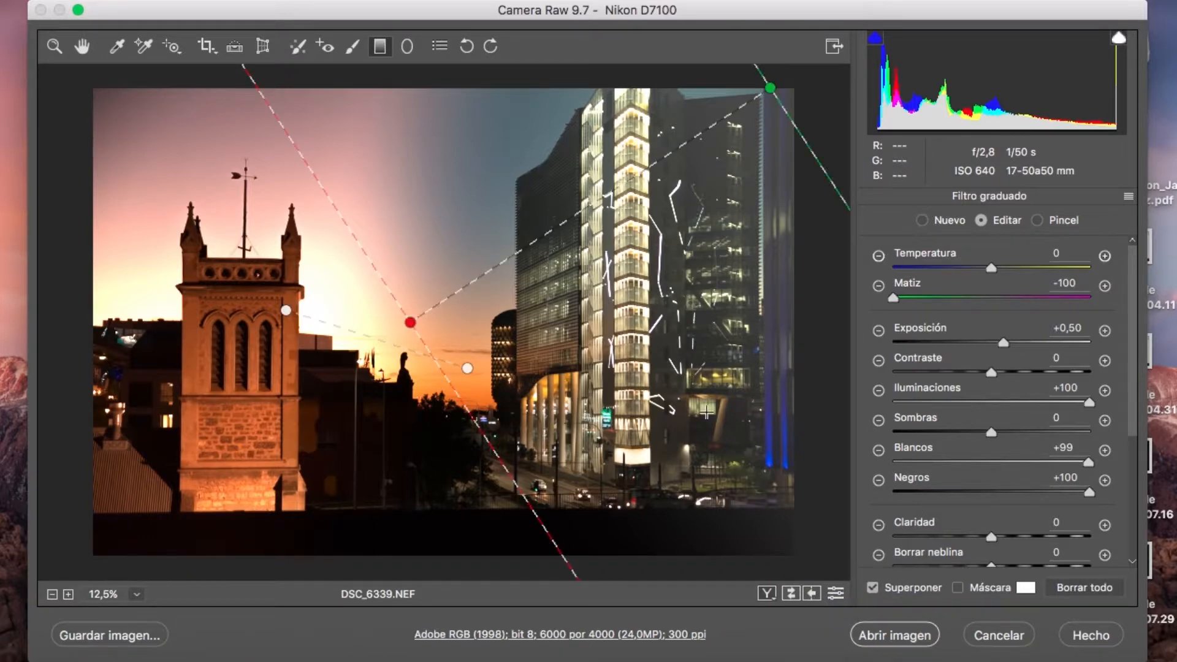
drag(408, 321, 513, 264)
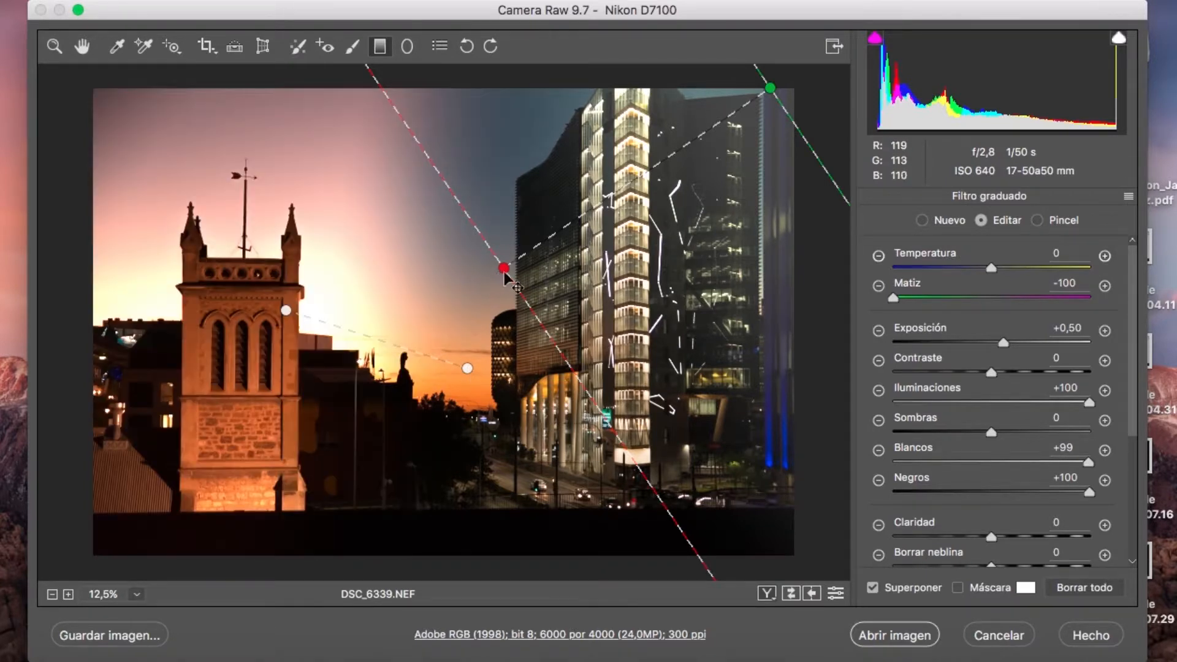
drag(503, 269, 540, 249)
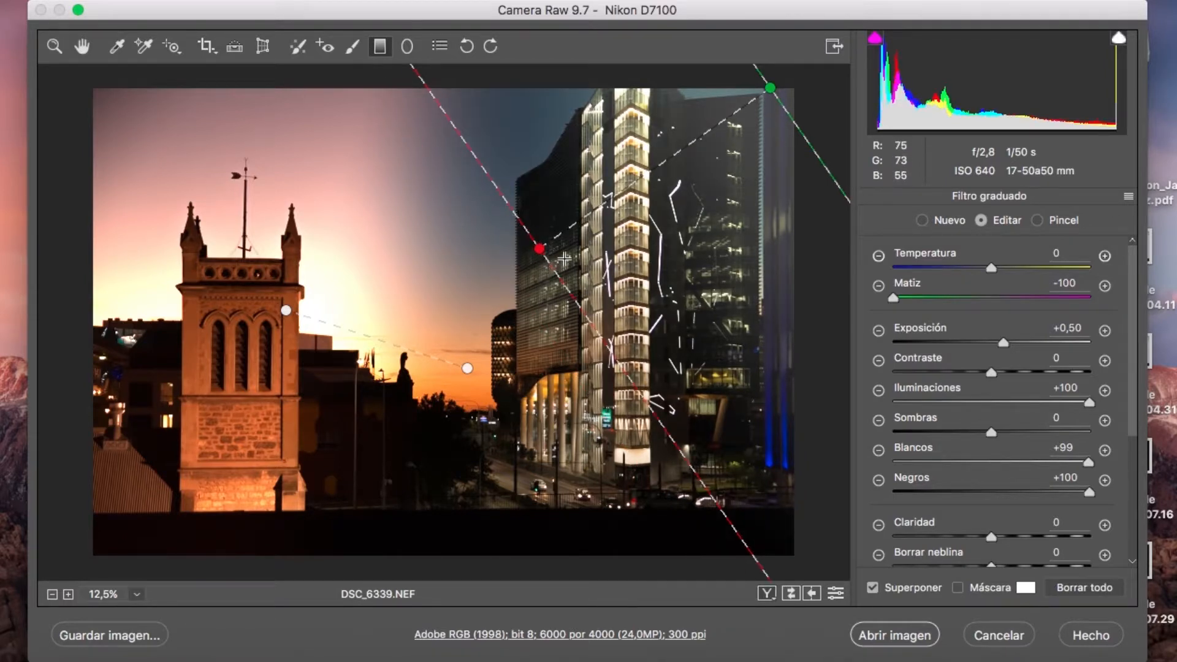
- Delete both graduated filters from the photo
key(Delete)
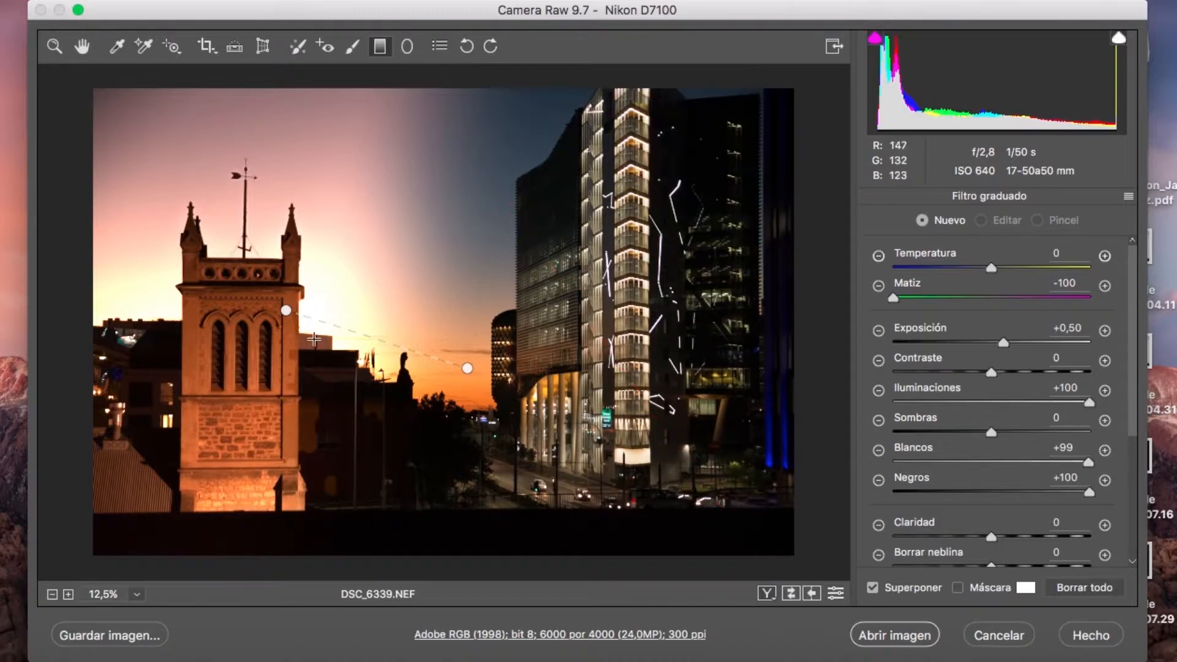
click(467, 368)
key(Delete)
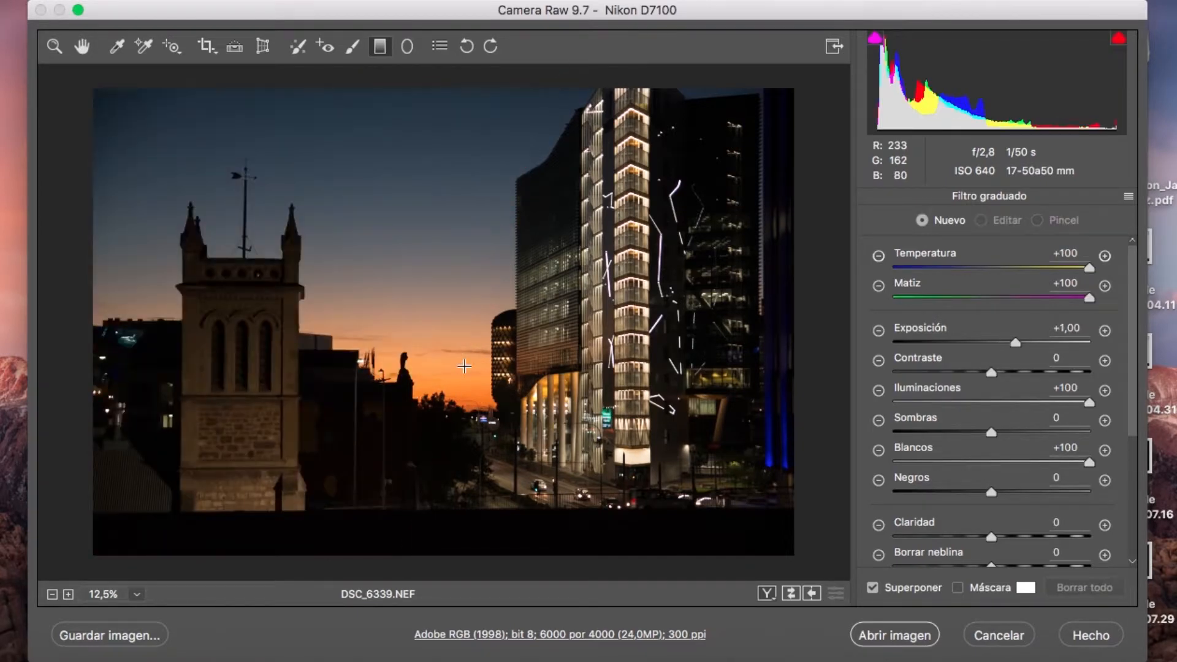
- Activate the Radial Filter and draw a large ellipse centred on the sunset, spanning from the tower to the office buildings
click(408, 47)
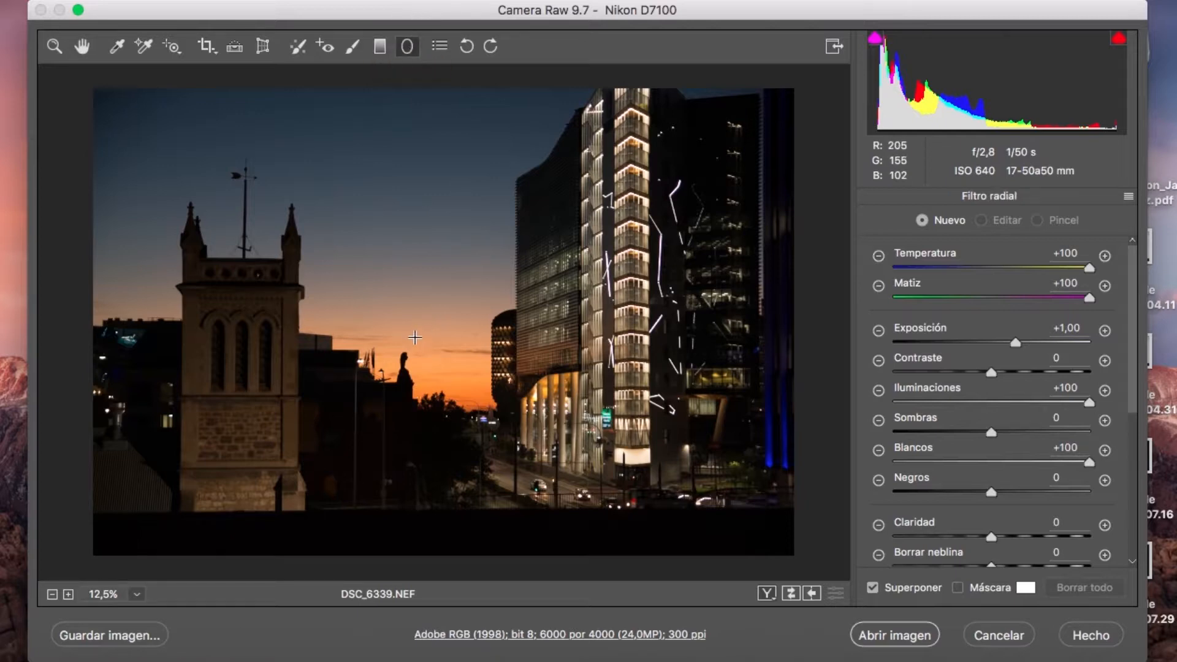
click(432, 329)
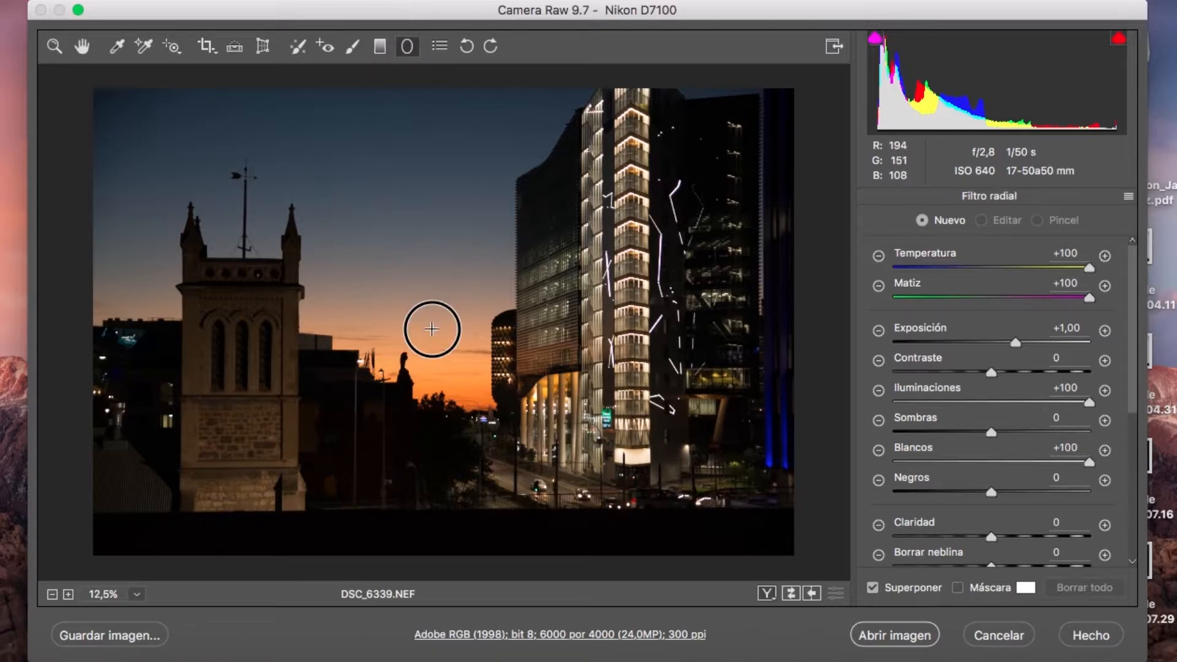
drag(432, 329, 633, 186)
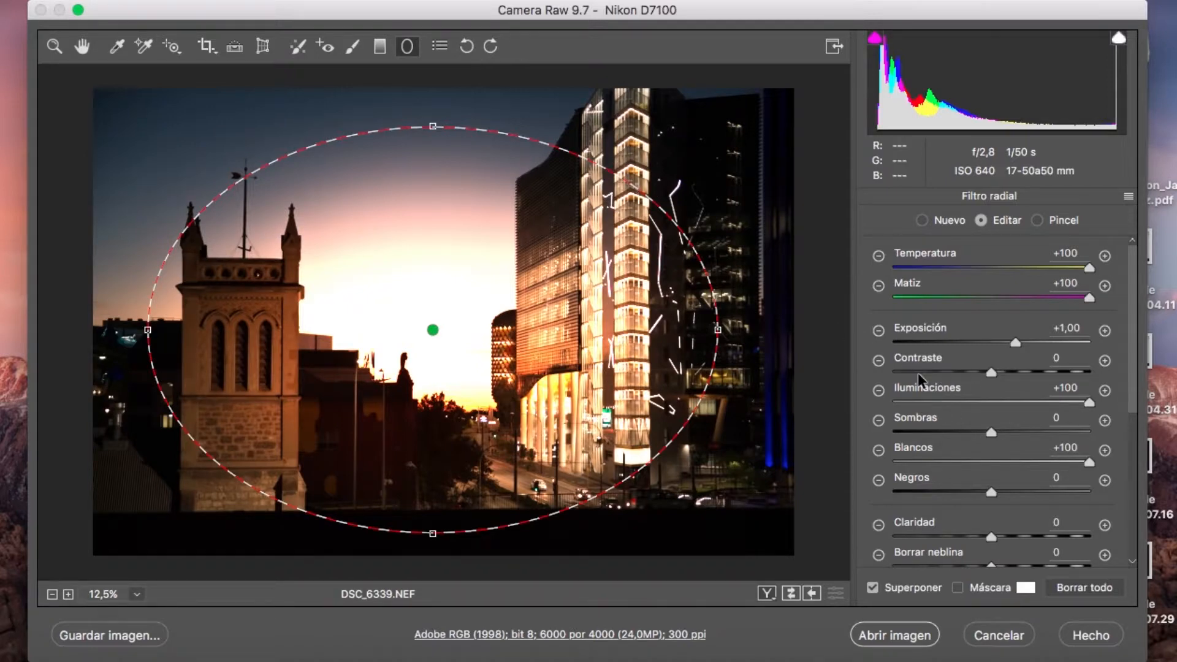
- Set the radial filter's Suavizar to 0, inspect the hard edge with Superponer off, and return to 50 with Superponer on
scroll(917, 372, down, 10)
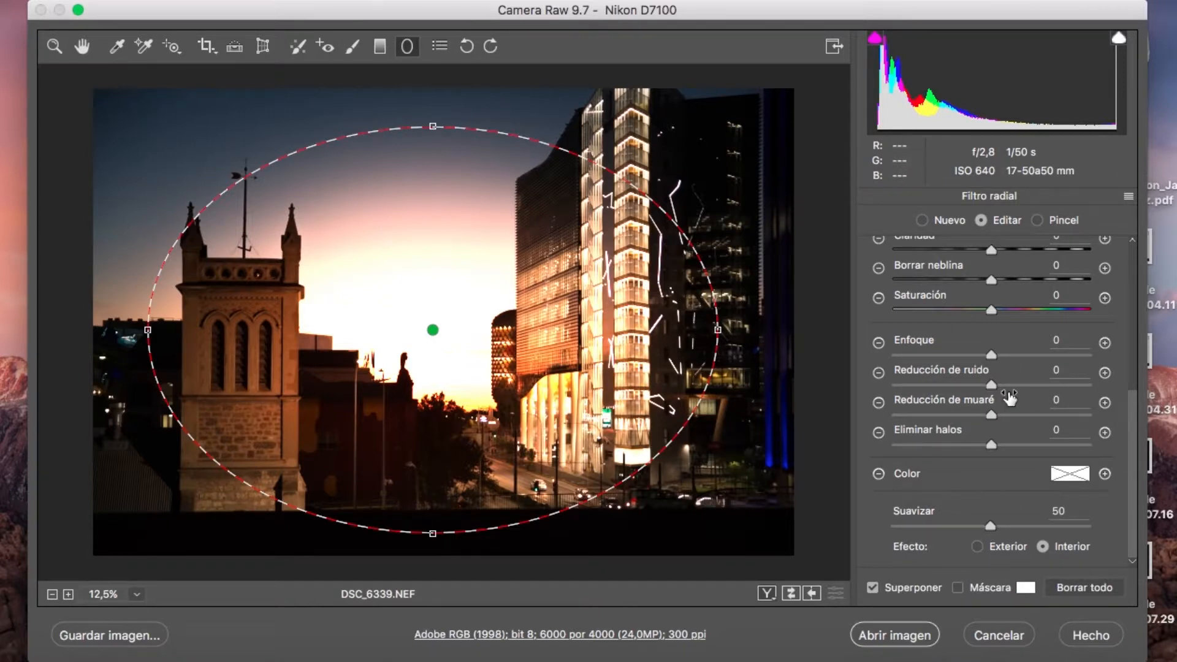
scroll(1015, 343, up, 8)
scroll(981, 429, down, 8)
drag(989, 525, 837, 521)
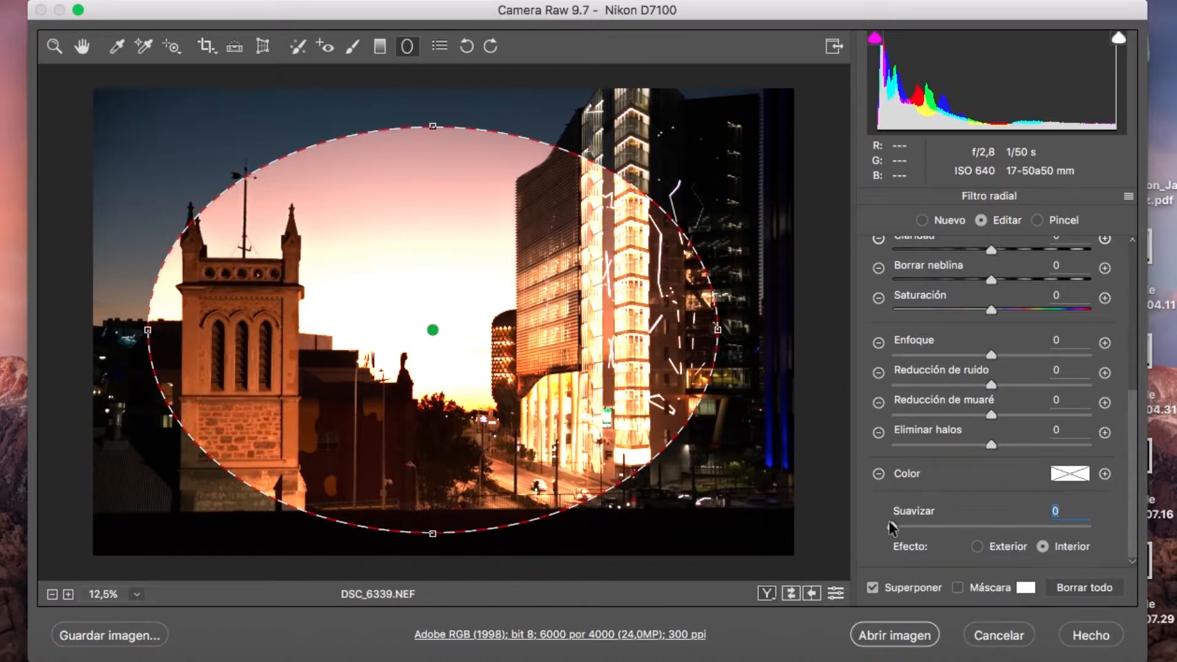
click(885, 583)
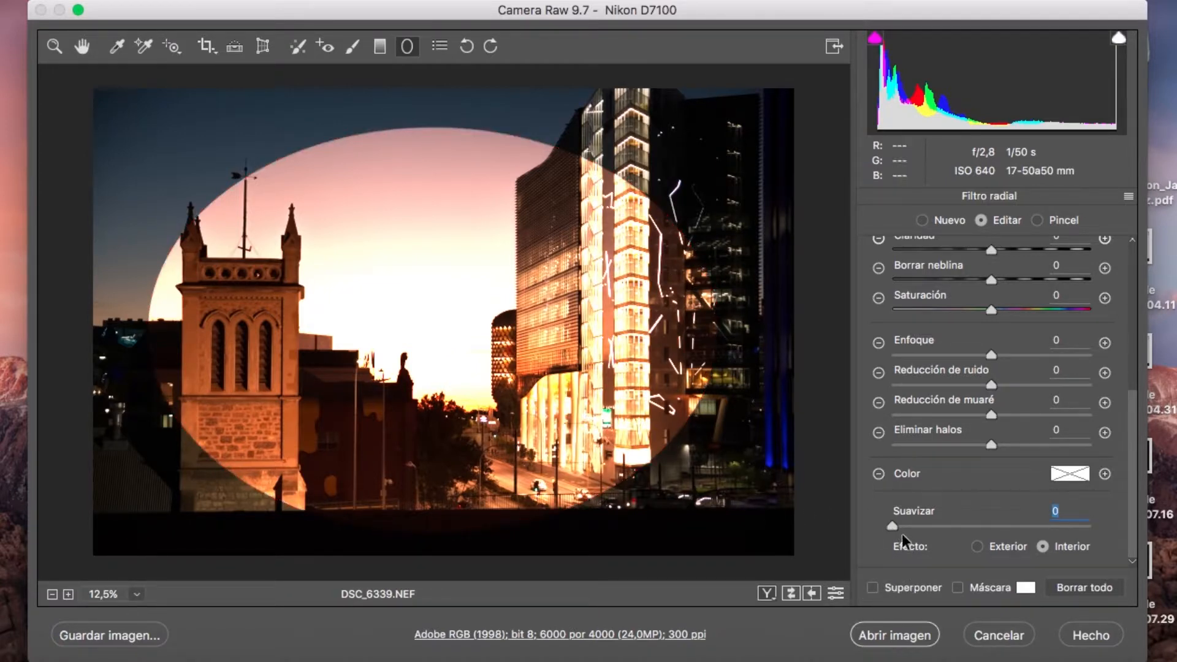
click(888, 585)
drag(893, 529, 994, 522)
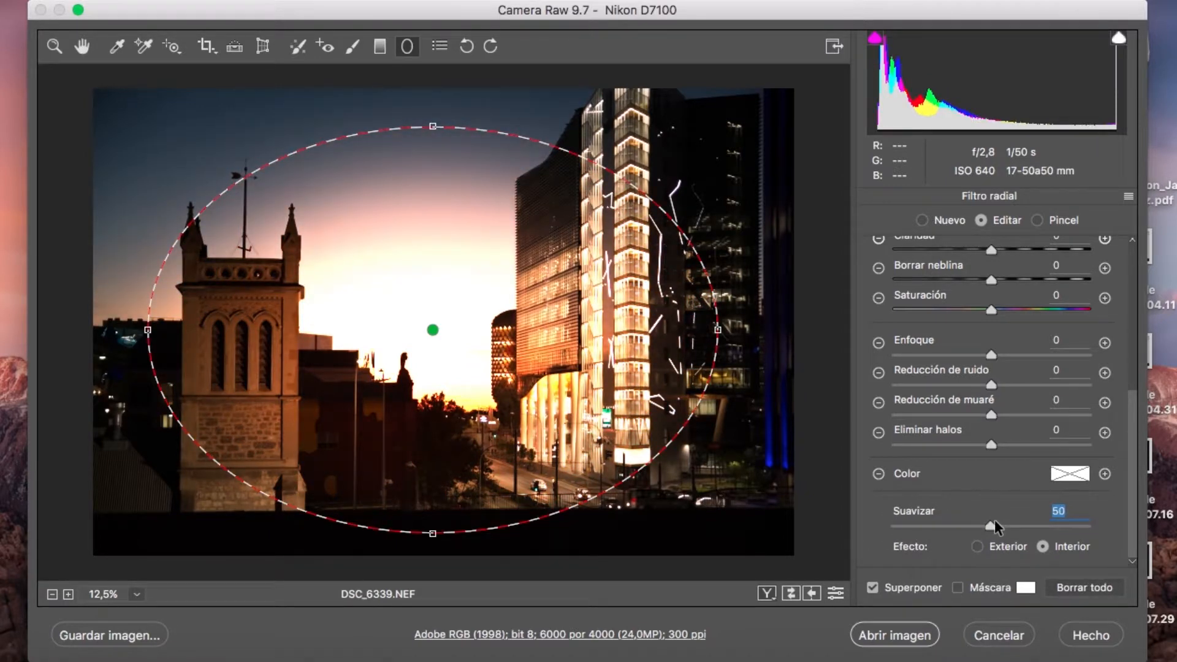
- Switch the radial filter's Efecto to Exterior with Suavizar 0, and check the result with Superponer off before restoring the overlay
click(976, 546)
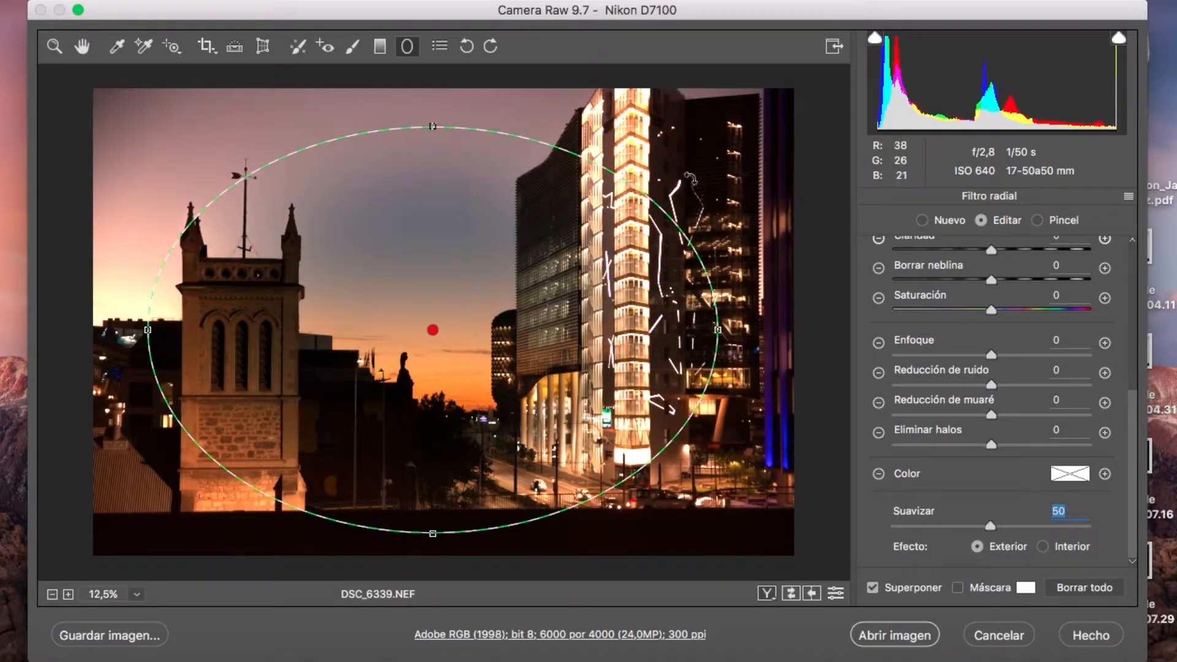
drag(990, 527, 811, 512)
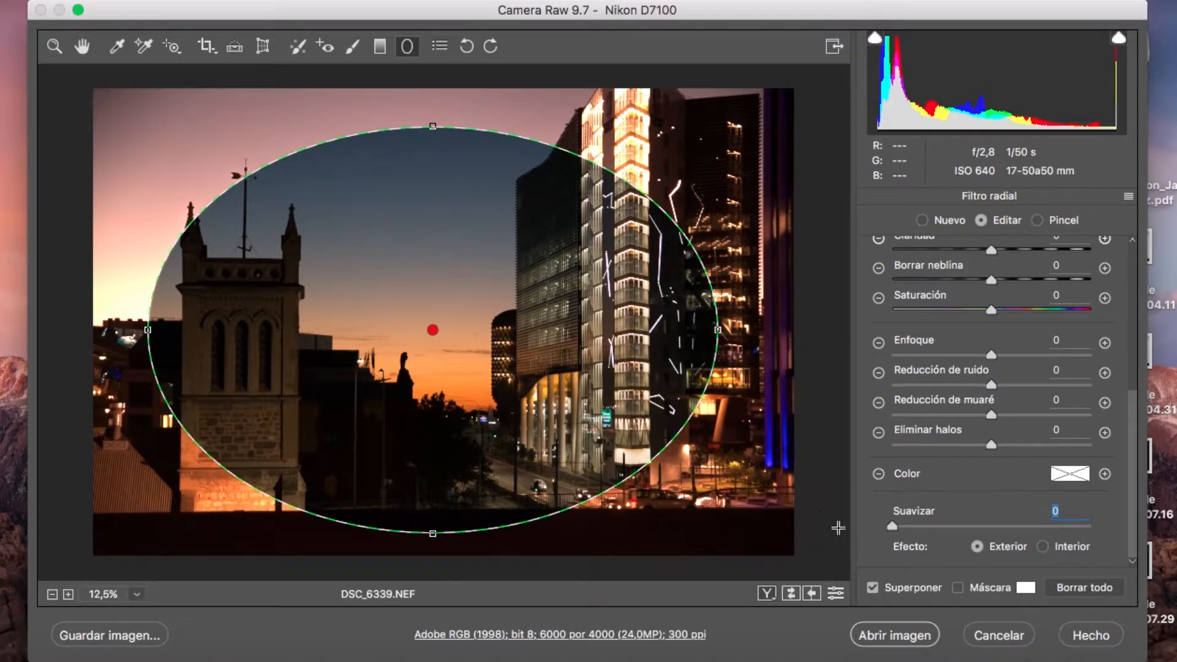
click(872, 586)
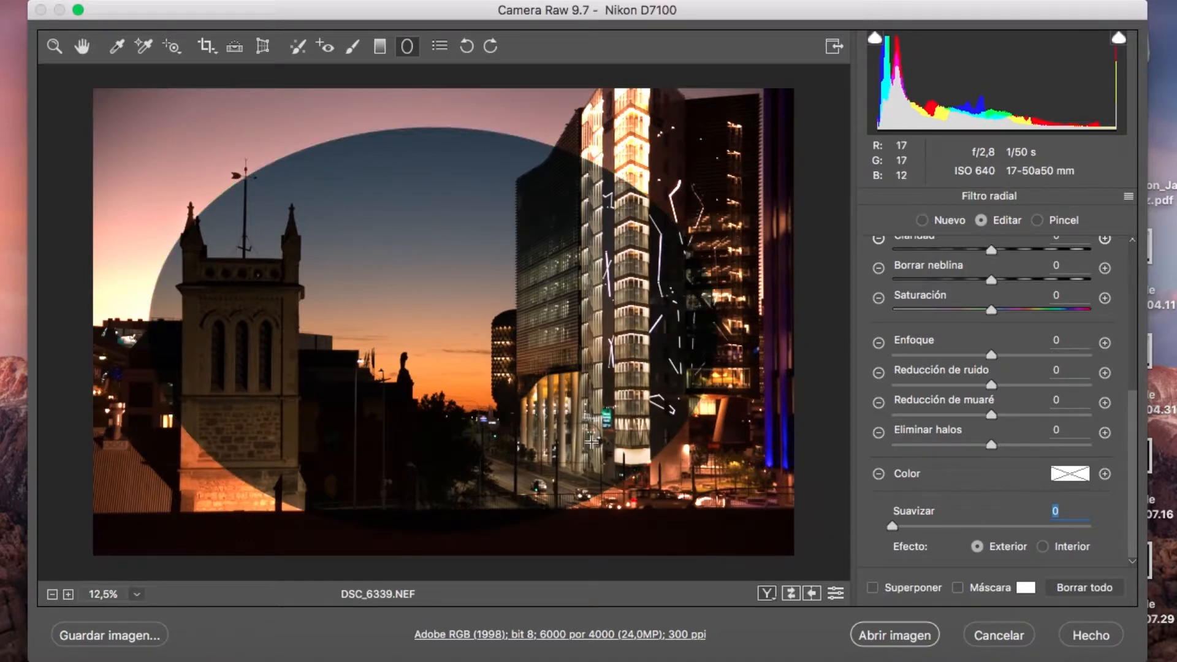
click(894, 586)
- Set the radial filter's Efecto to Interior with Suavizar 100, Iluminaciones -12 and Blancos +81
click(1042, 546)
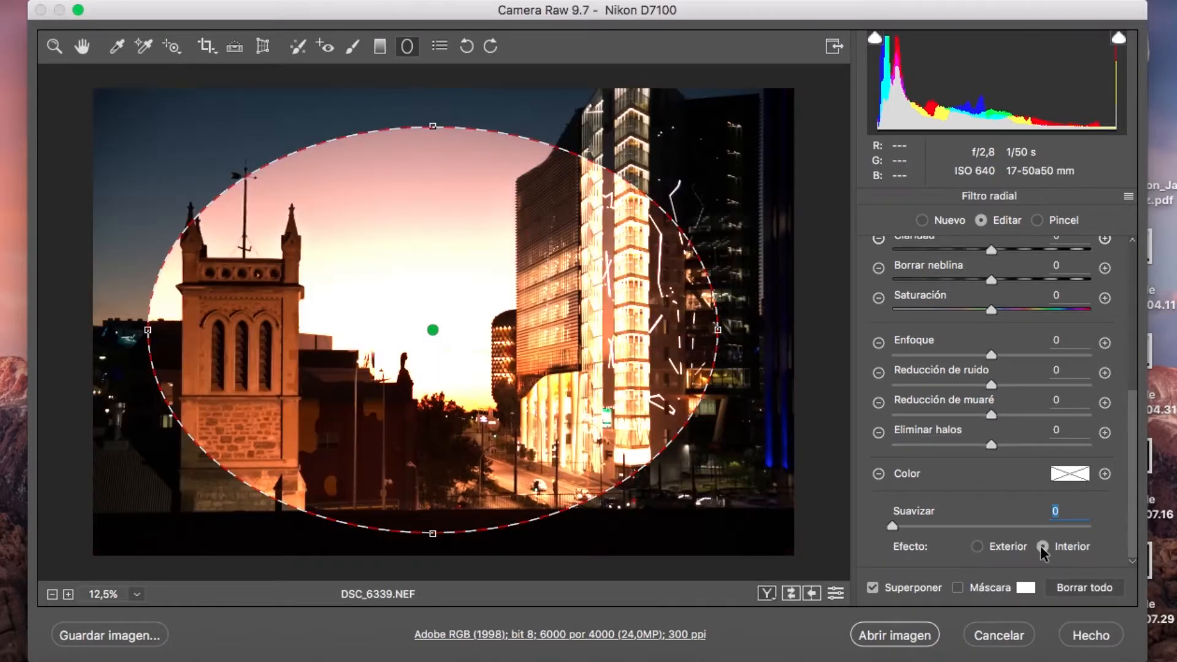
drag(911, 521, 1088, 526)
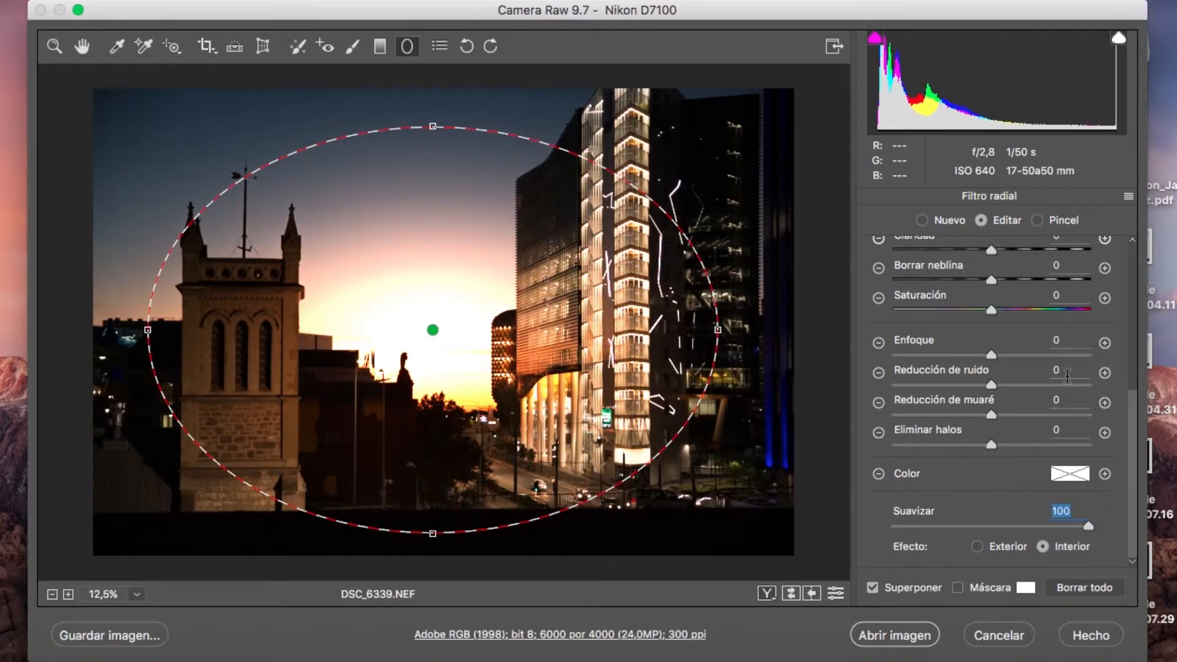
scroll(1067, 376, up, 5)
drag(1086, 403, 979, 402)
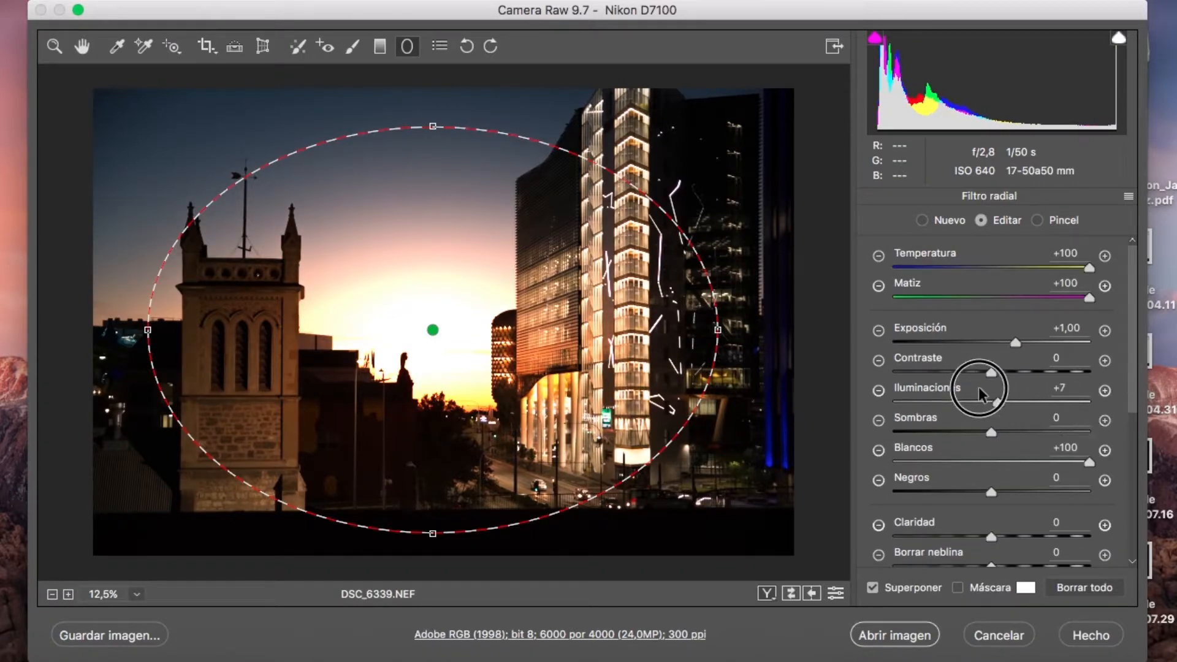
mouse_move(1081, 464)
mouse_down()
mouse_move(990, 459)
mouse_move(1071, 461)
mouse_up()
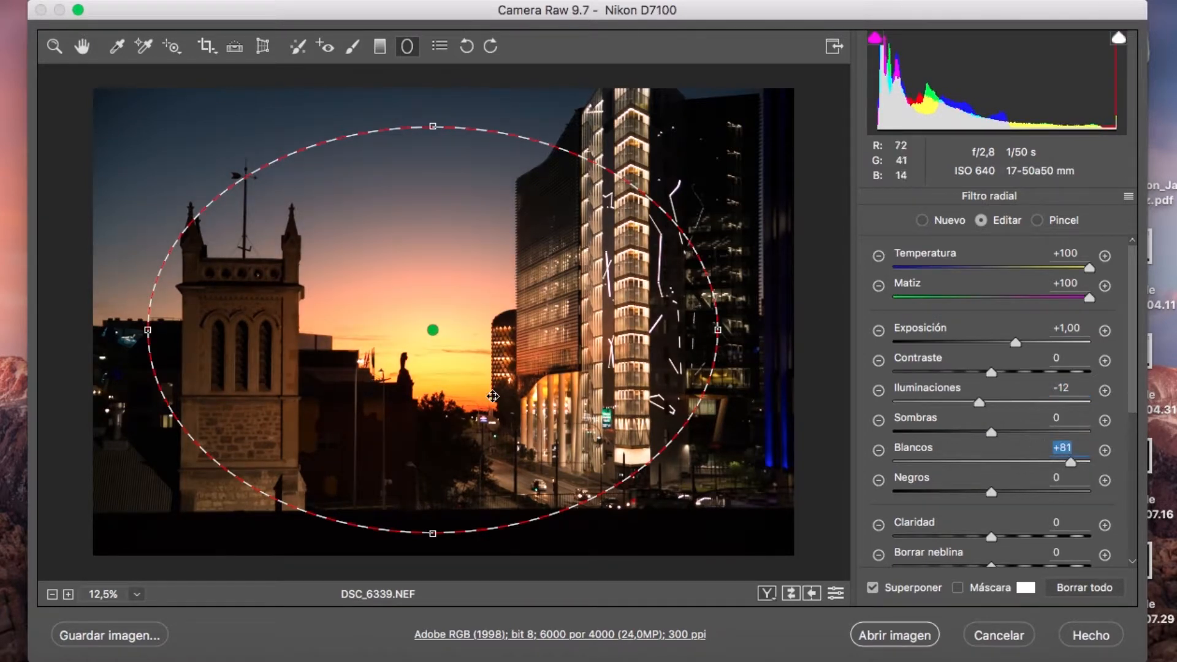
- Move the radial filter onto the sunset glow and resize it to a flatter ellipse from the tower to the lit building
drag(471, 348, 484, 371)
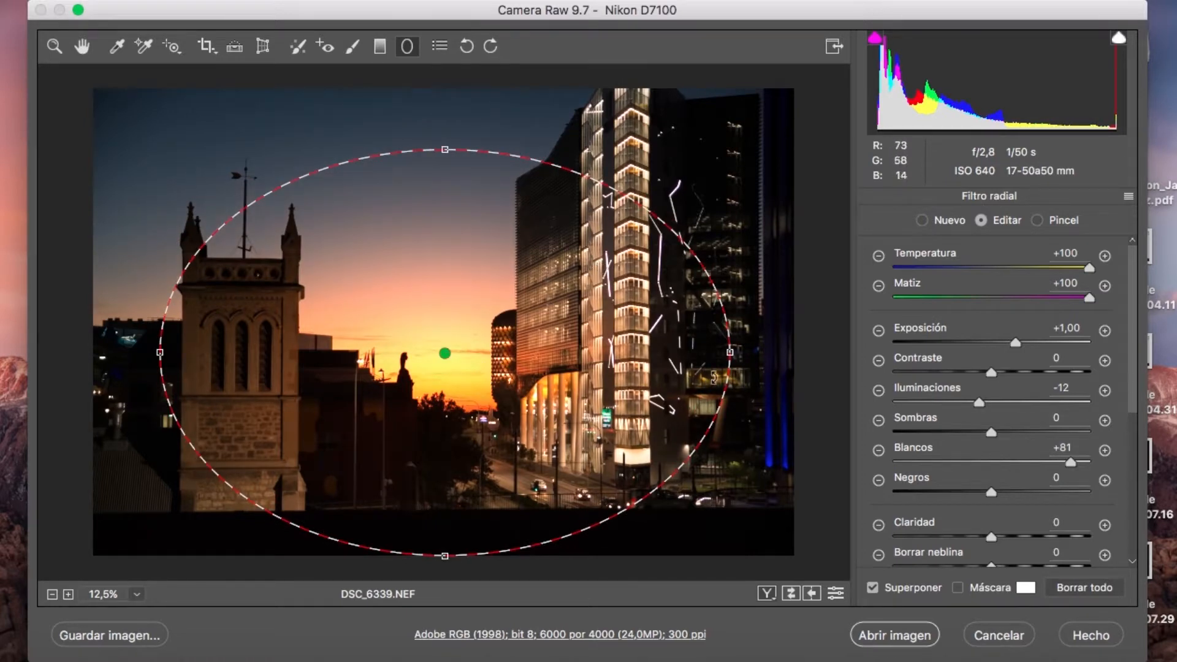
drag(731, 350, 762, 320)
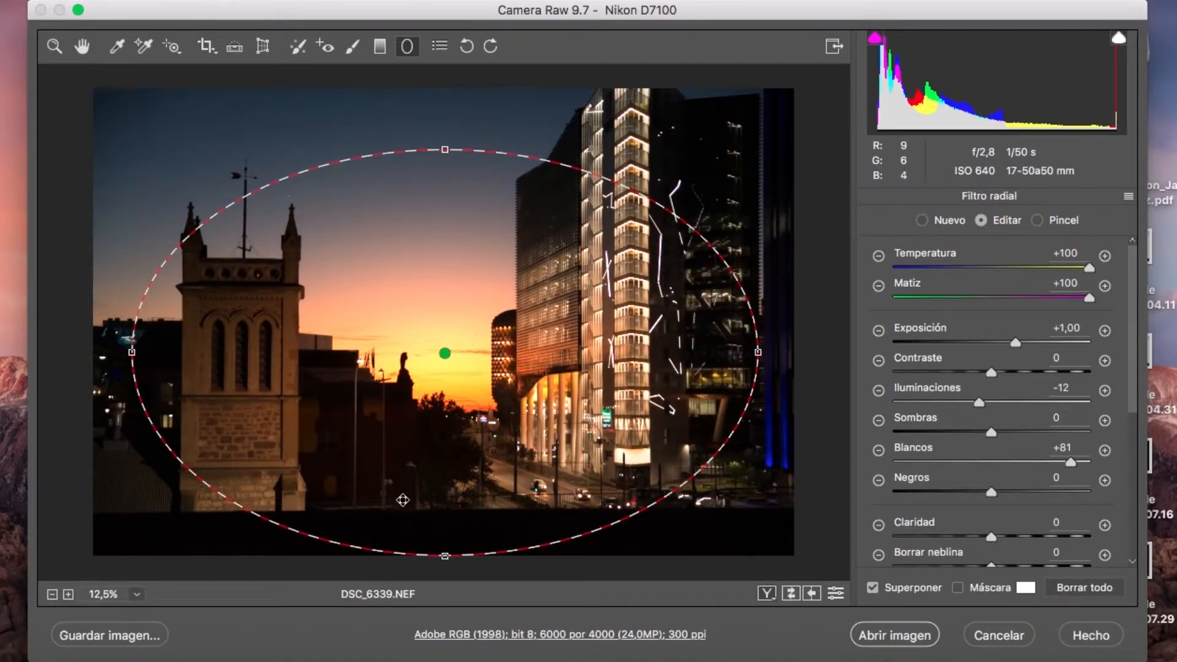
key(shift)
drag(759, 351, 638, 360)
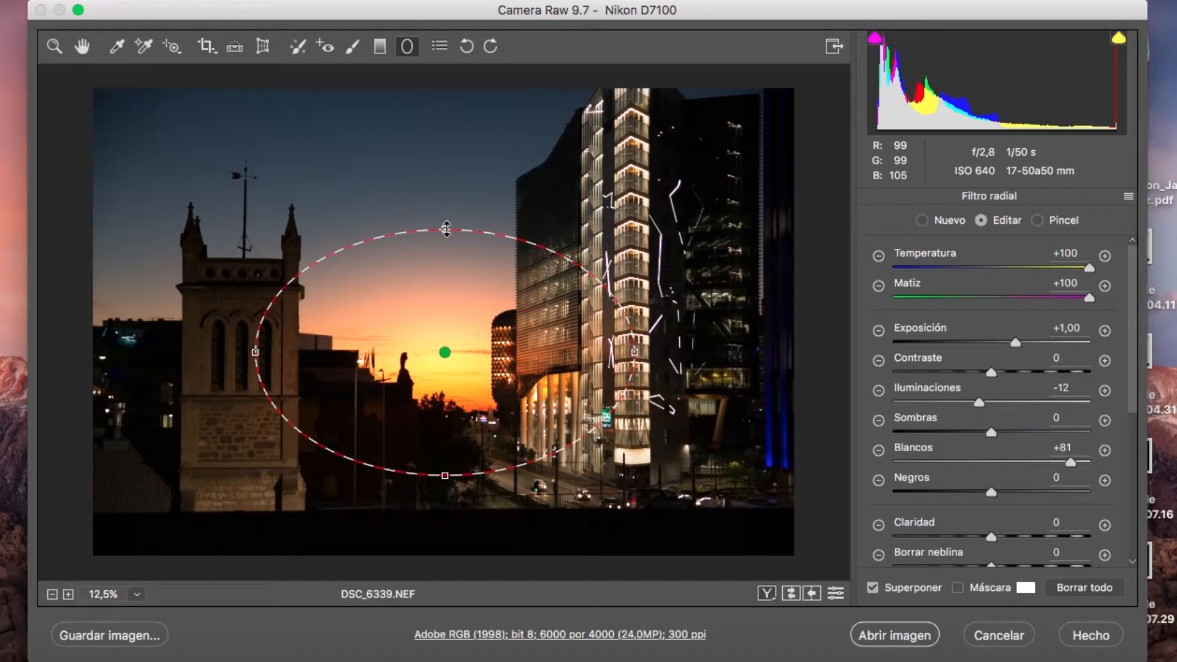
drag(445, 229, 452, 258)
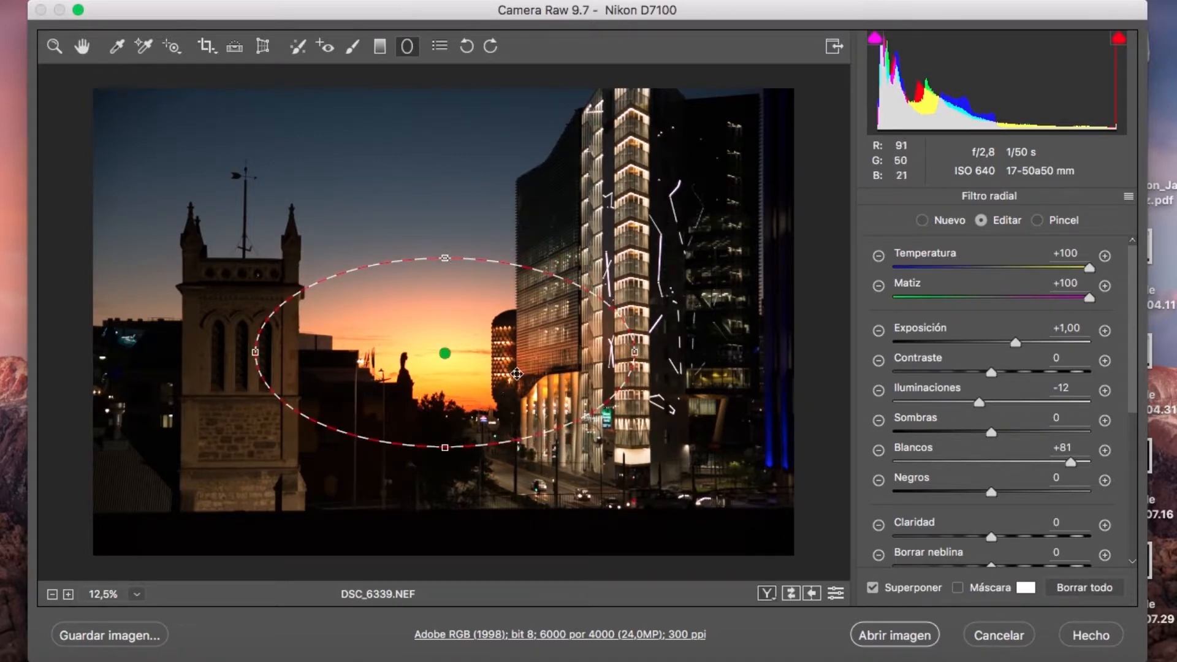
drag(631, 355, 667, 352)
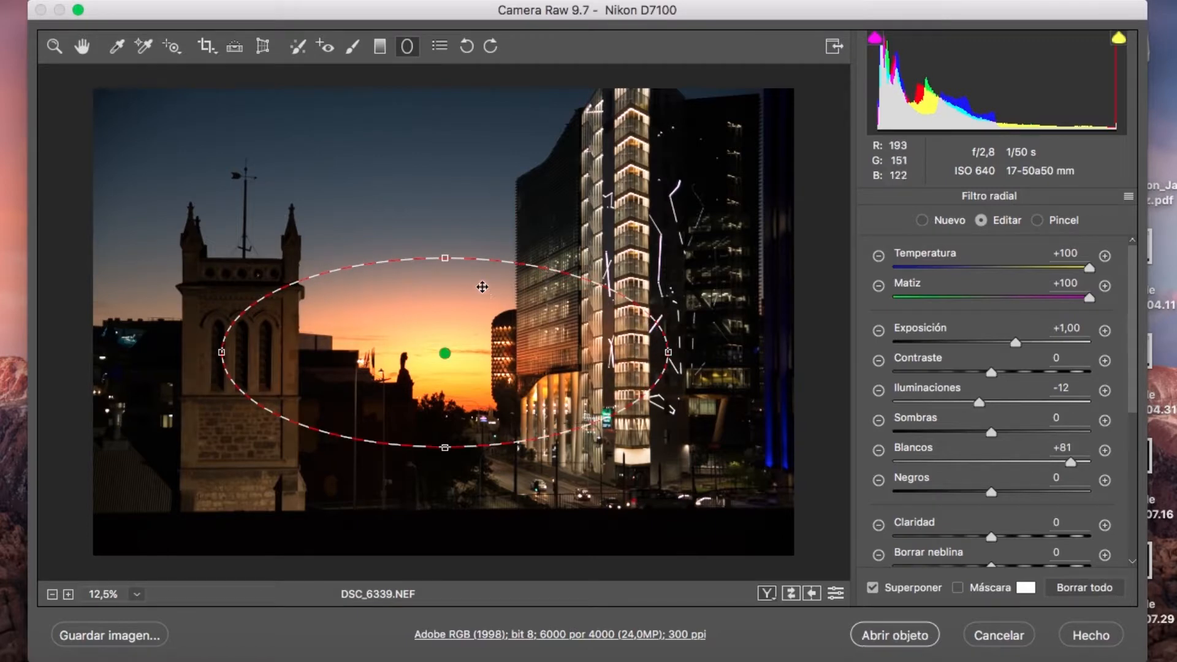
click(449, 257)
drag(449, 257, 446, 238)
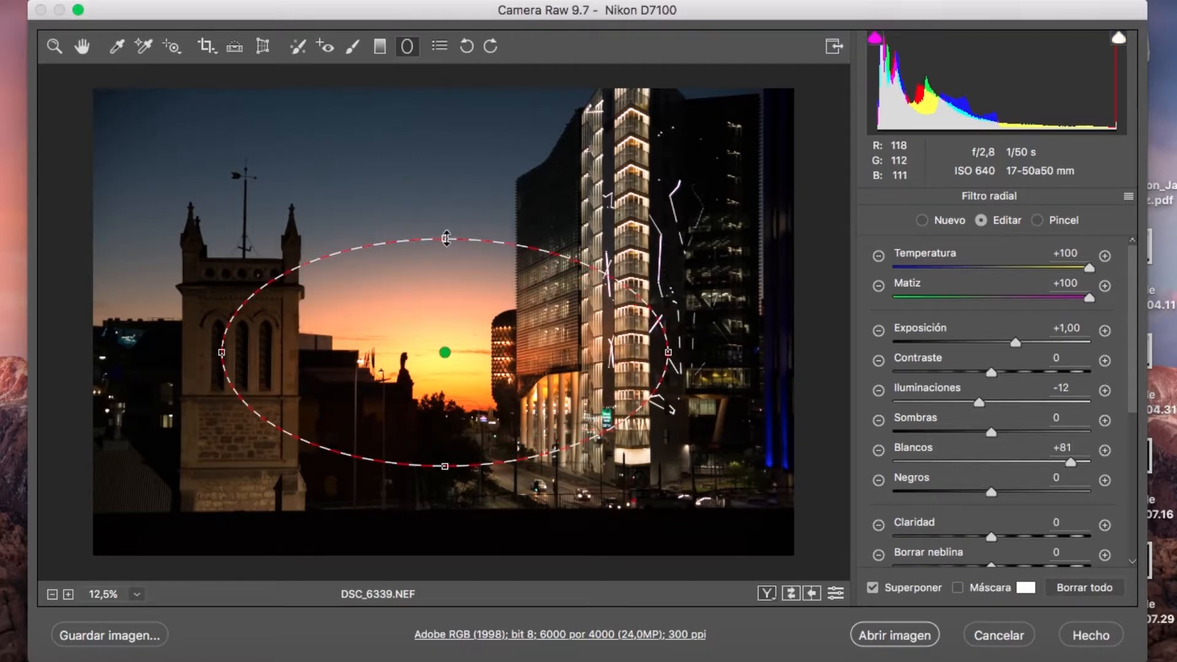
click(379, 48)
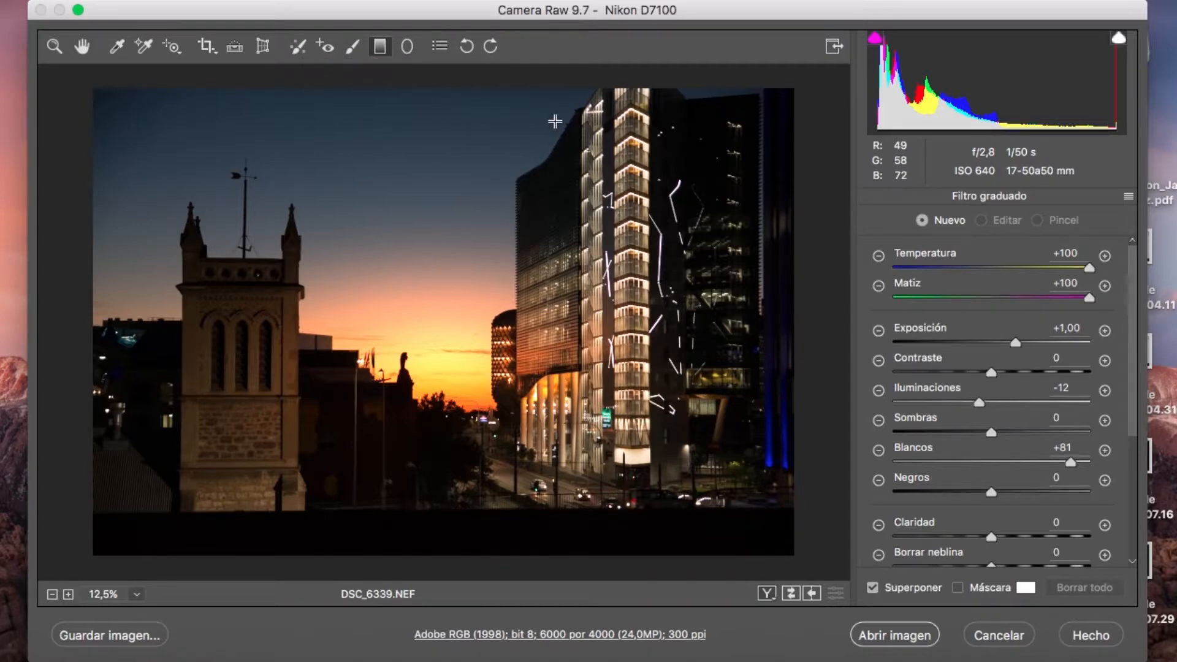
click(410, 46)
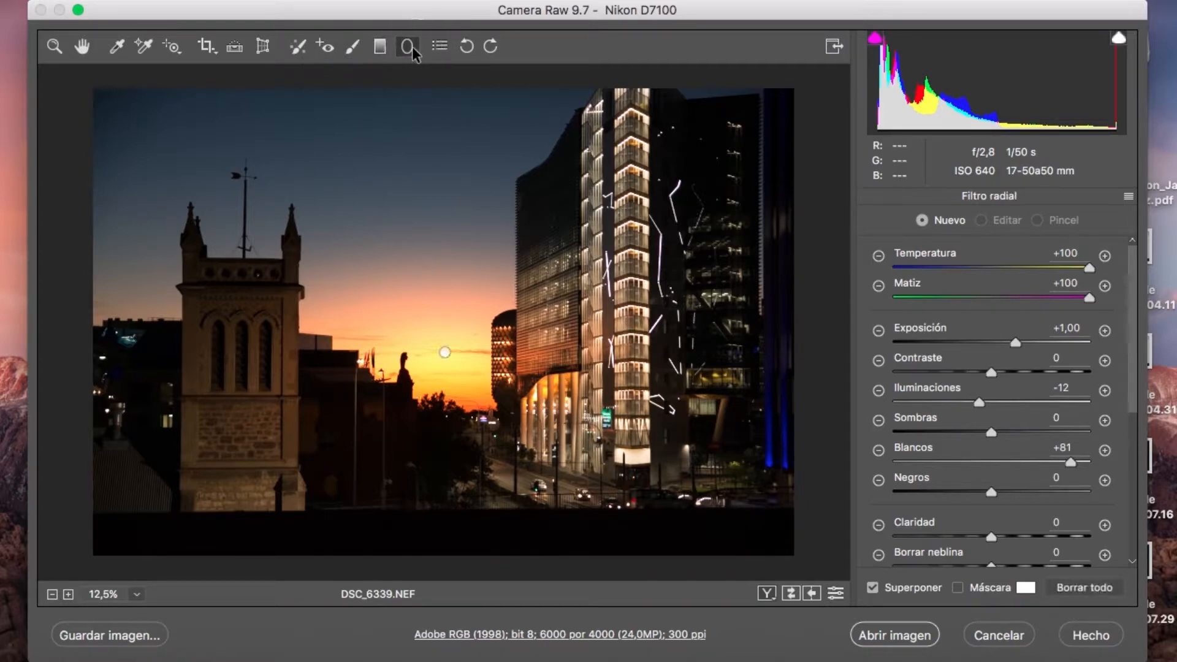
- Rotate the photo counterclockwise through four 90° turns, and toggle full-screen mode on and off
click(469, 46)
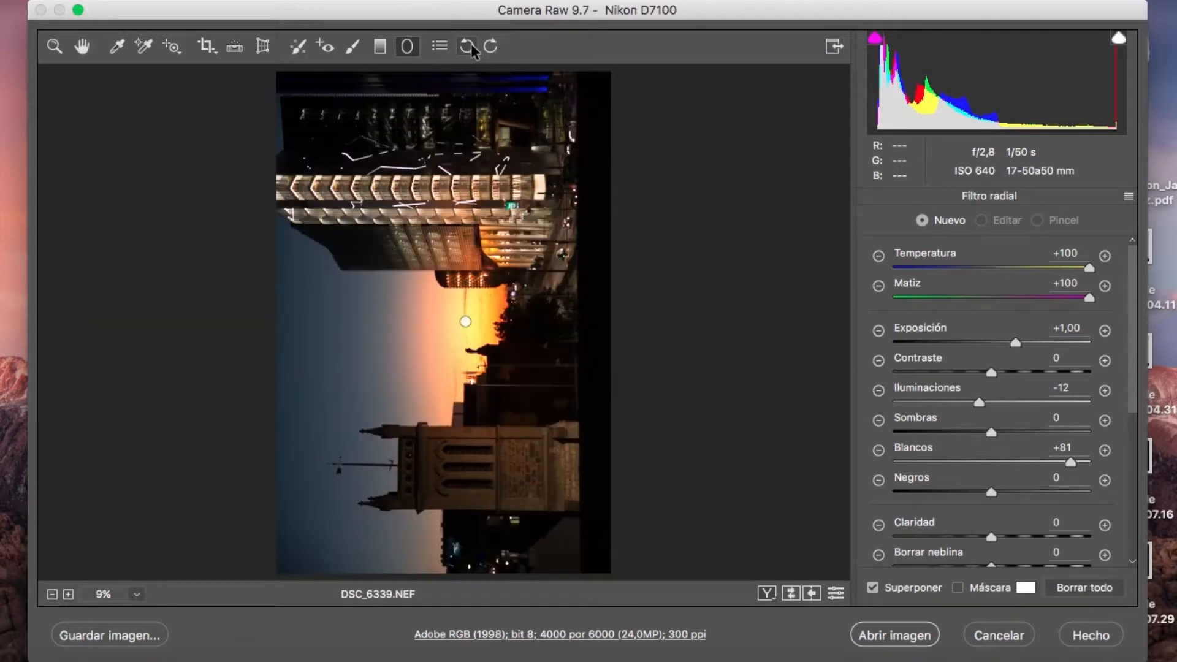
click(468, 46)
click(468, 46)
click(468, 46)
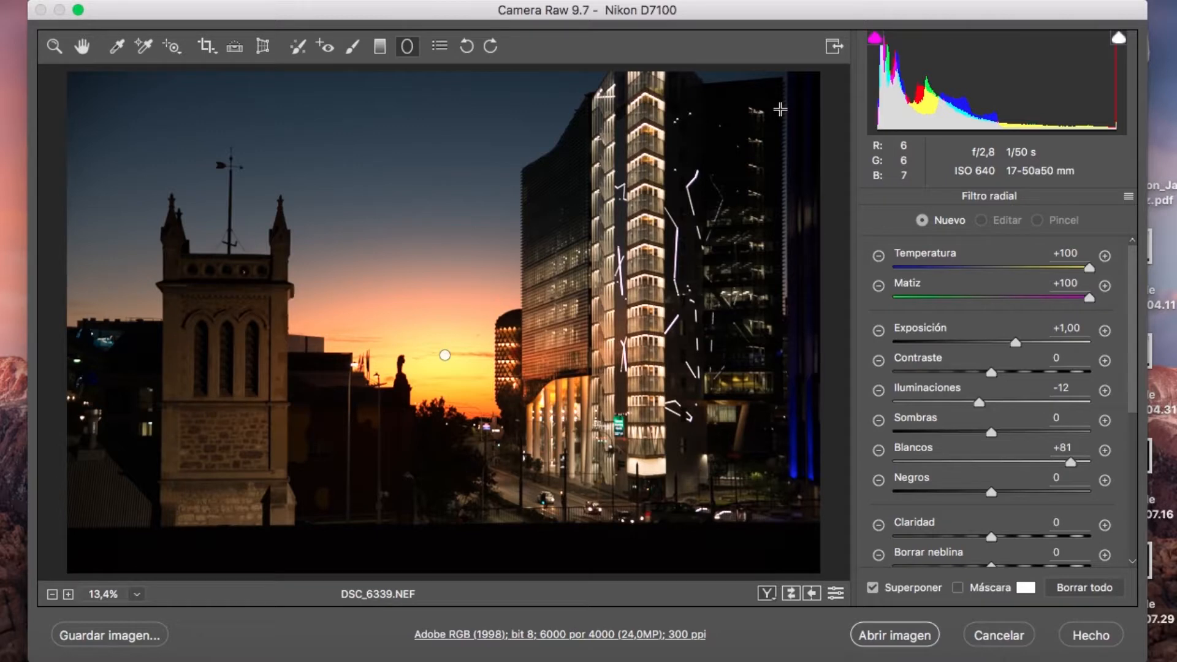
click(835, 47)
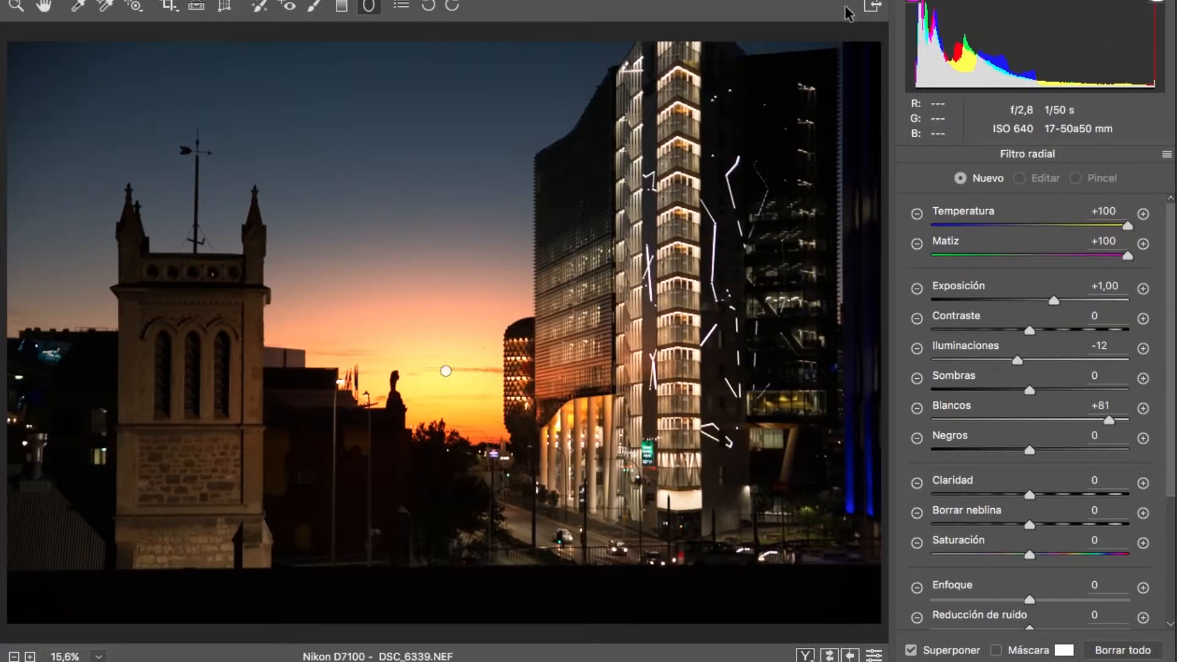
click(870, 8)
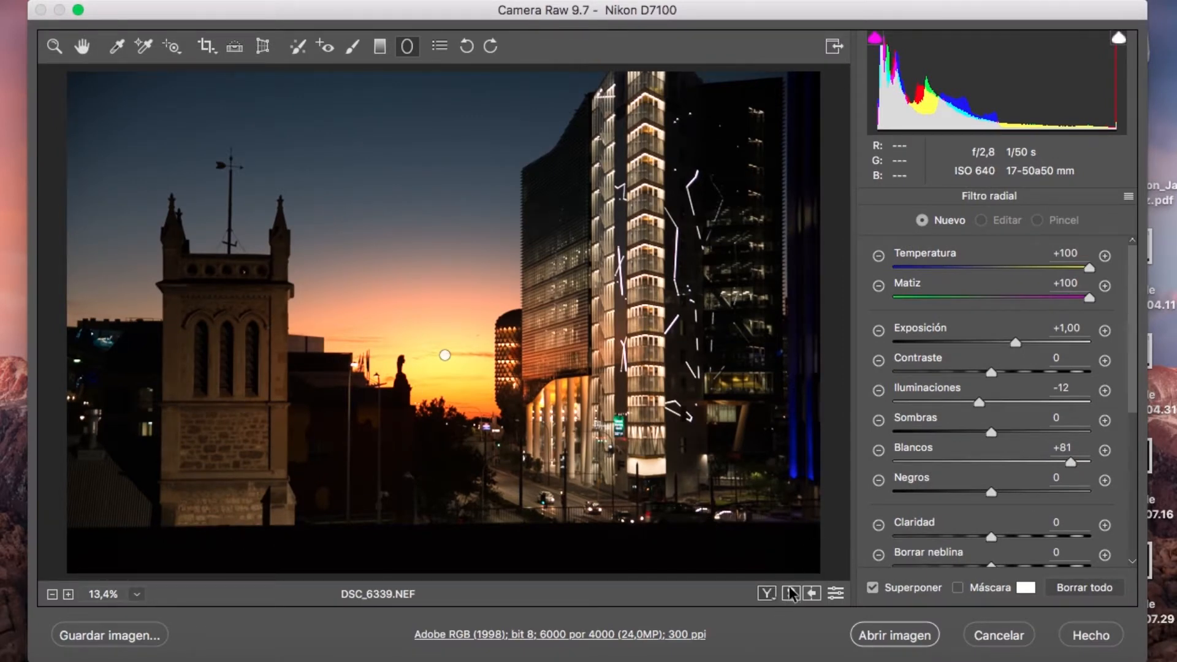
- Compare the photo through each Before/After layout, ending with the side-by-side view
click(766, 593)
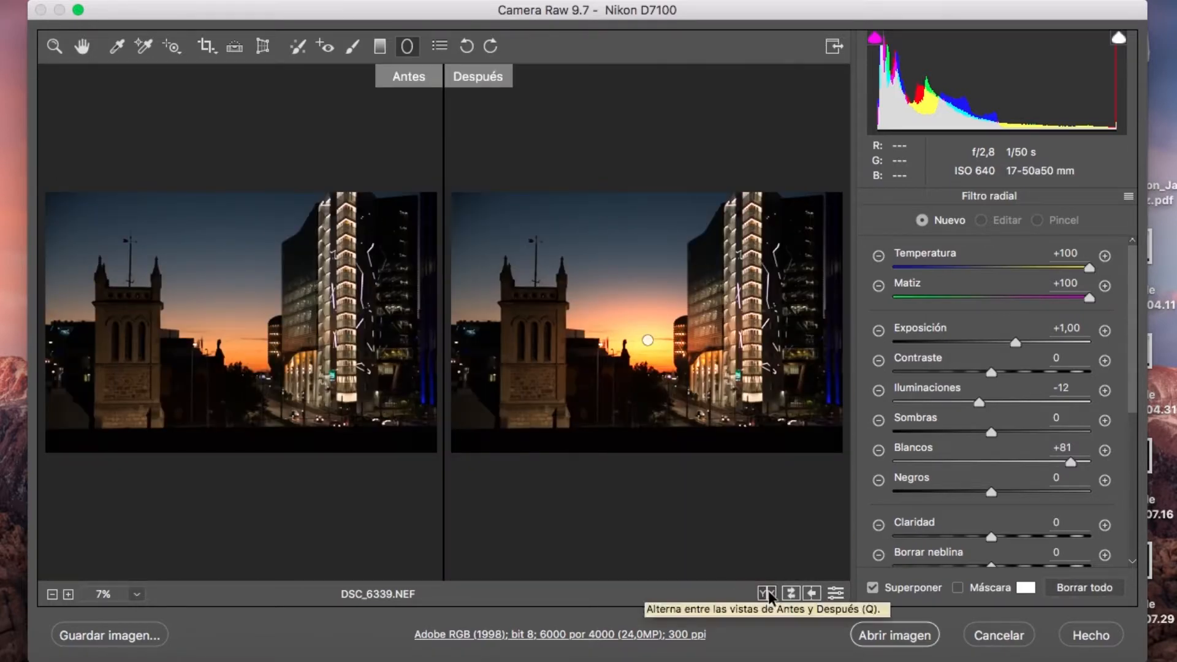
click(766, 594)
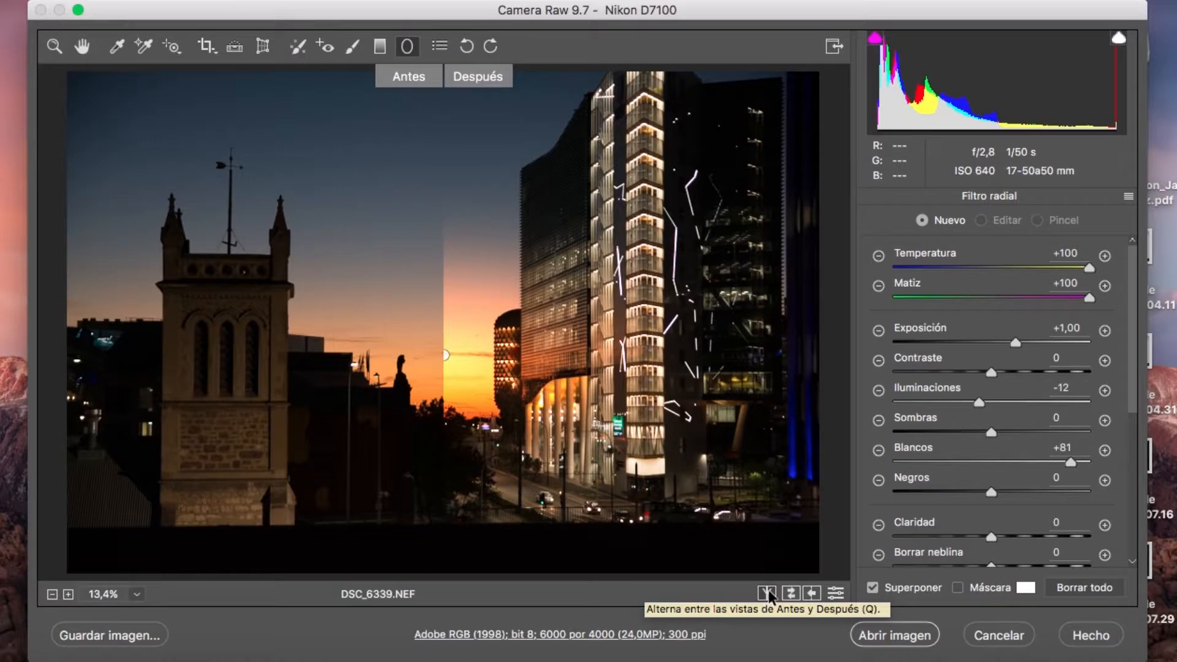
click(767, 593)
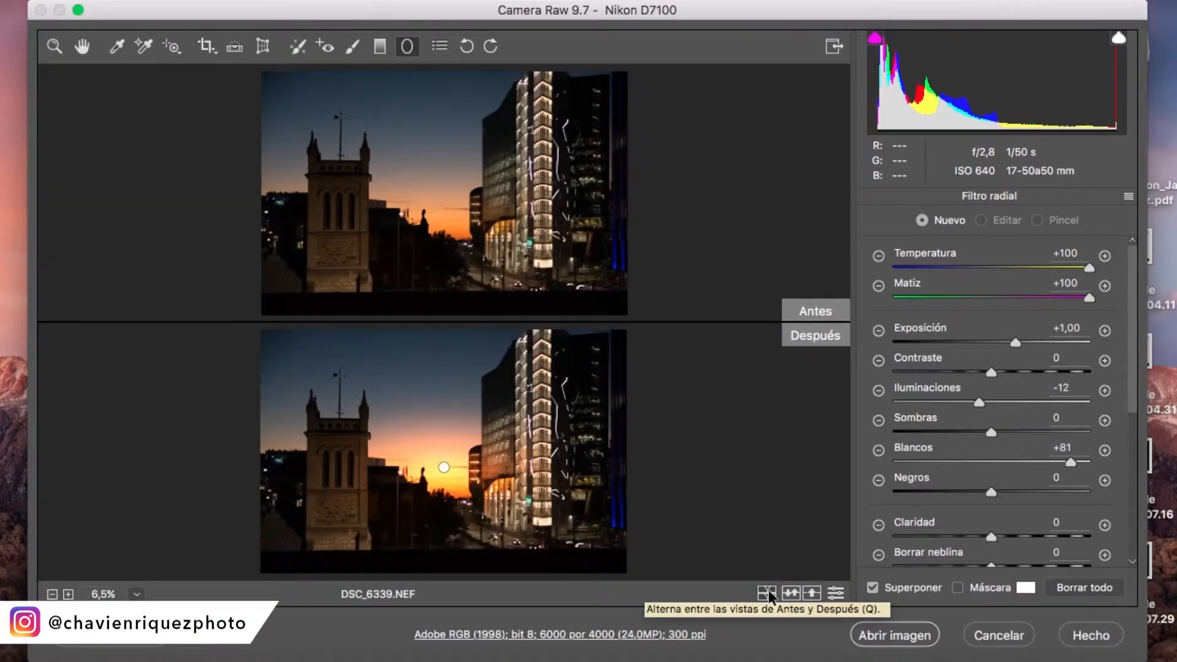
click(767, 592)
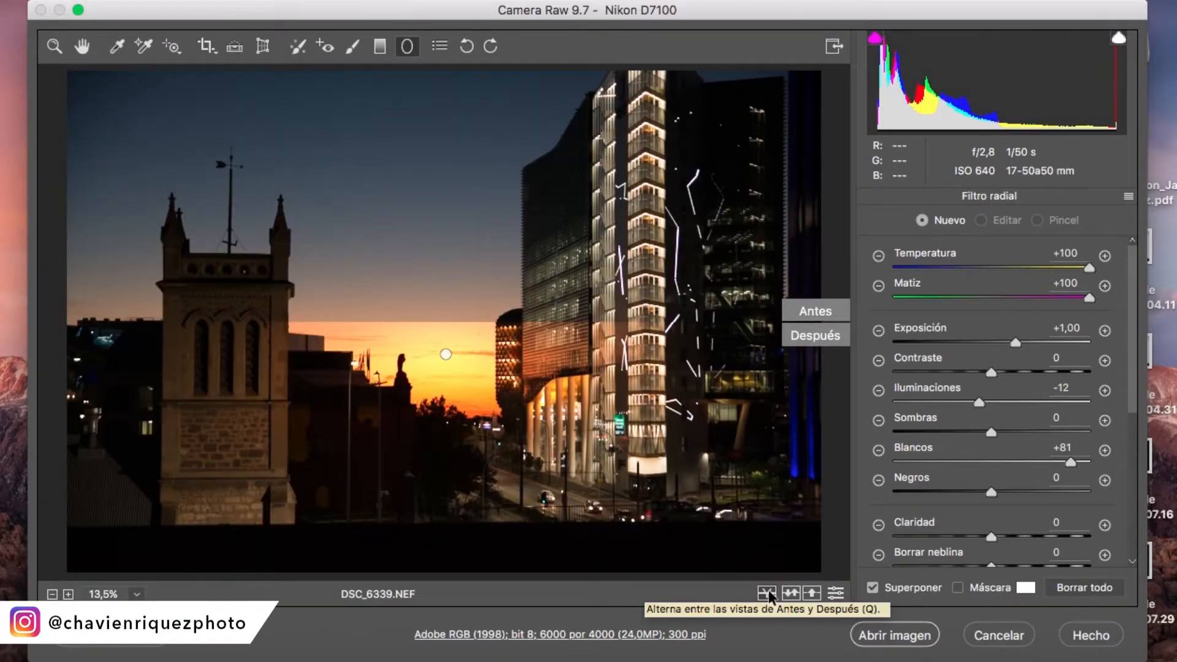
click(767, 592)
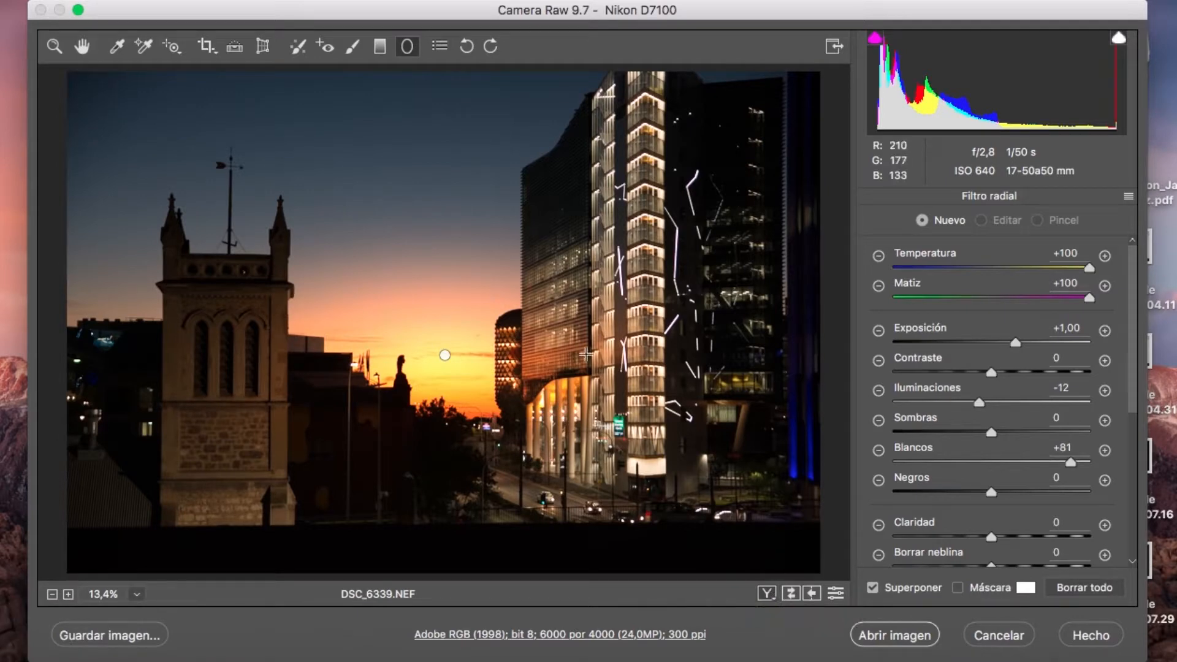
click(767, 594)
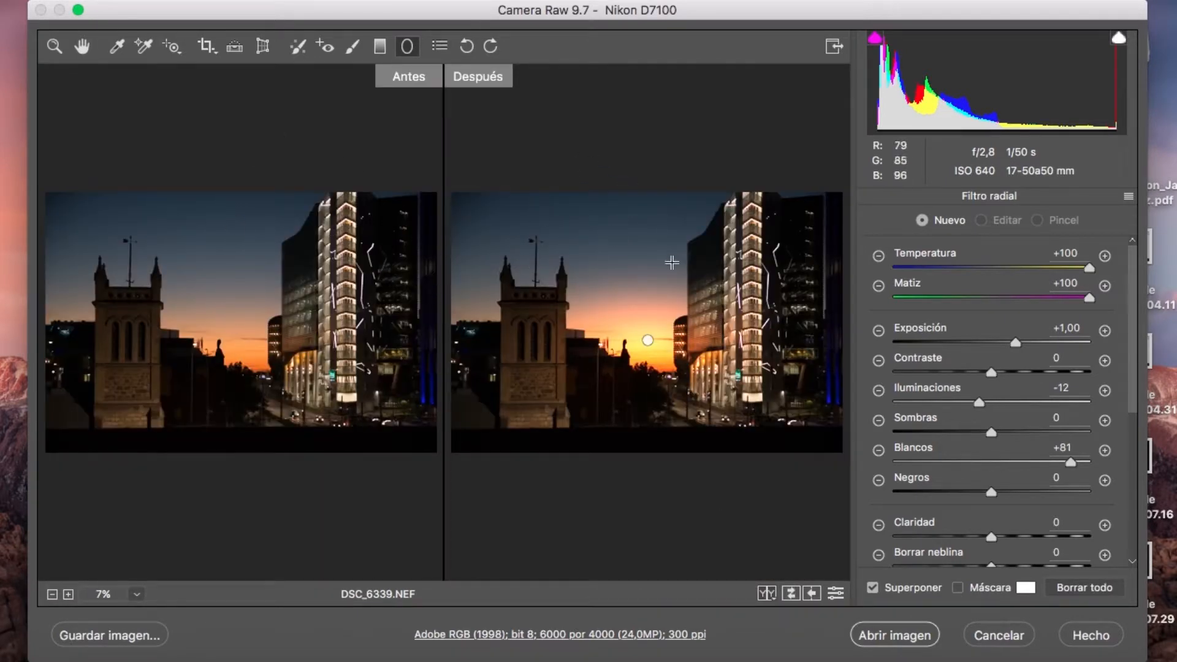
- Set the exposure of the existing radial filter over the sunset to +4,00 and deselect the filter
click(649, 342)
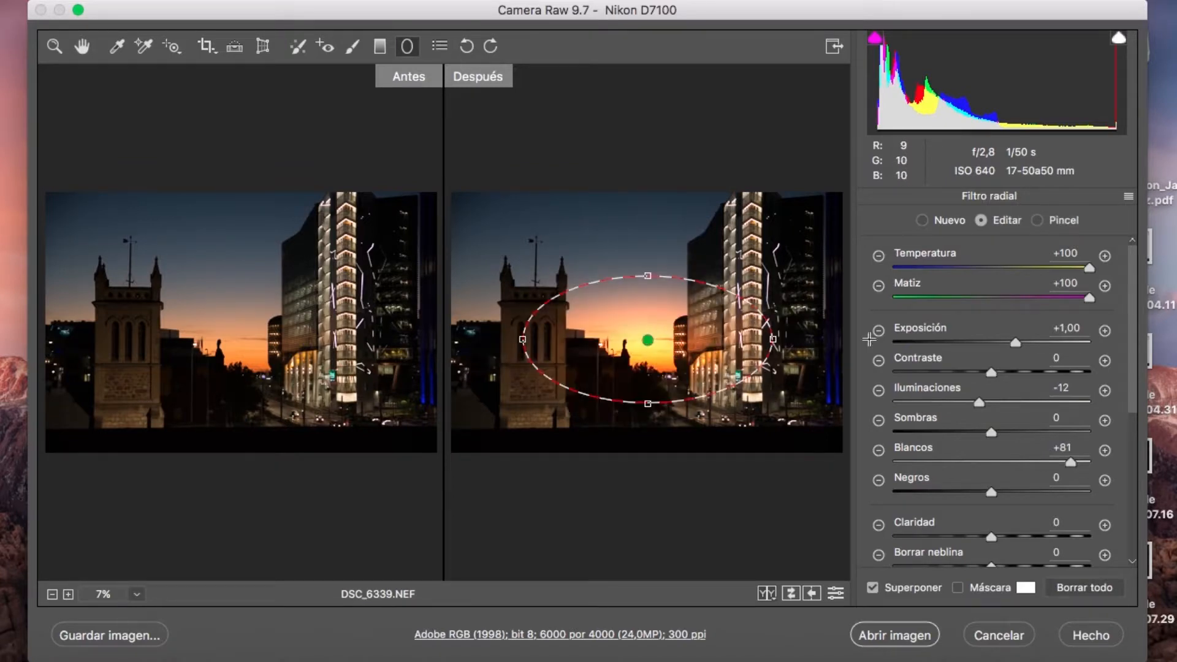
drag(1016, 343, 1127, 344)
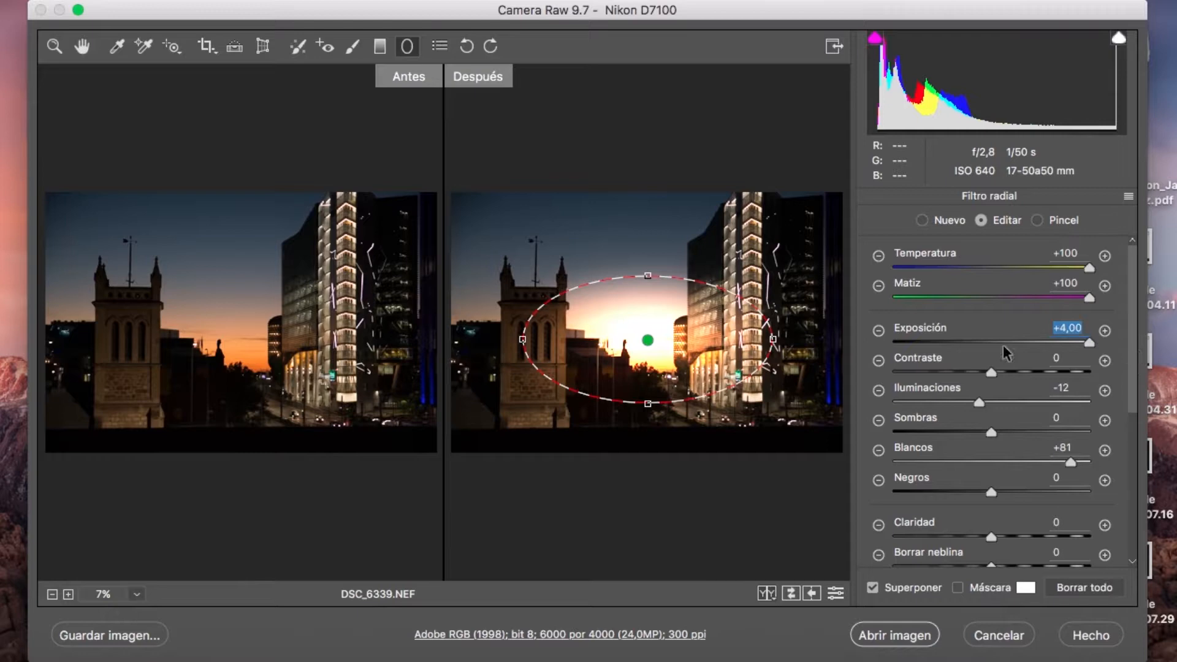
click(603, 156)
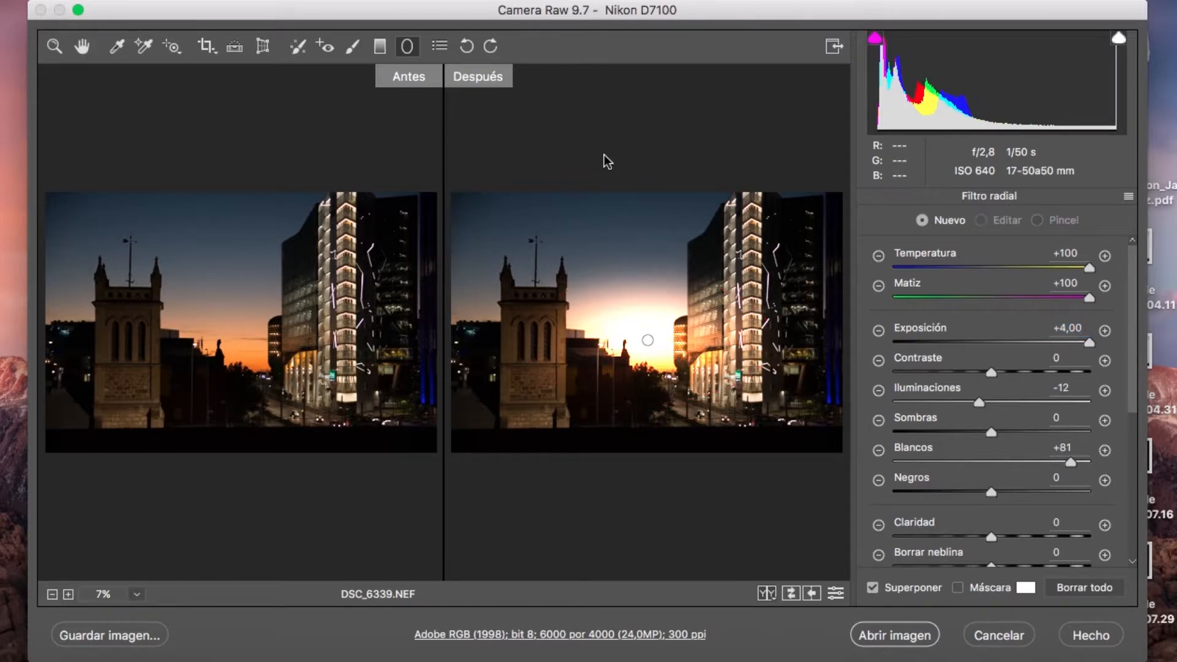
- Cycle through the split and stacked Before/After layouts and return to the single-image view
click(767, 593)
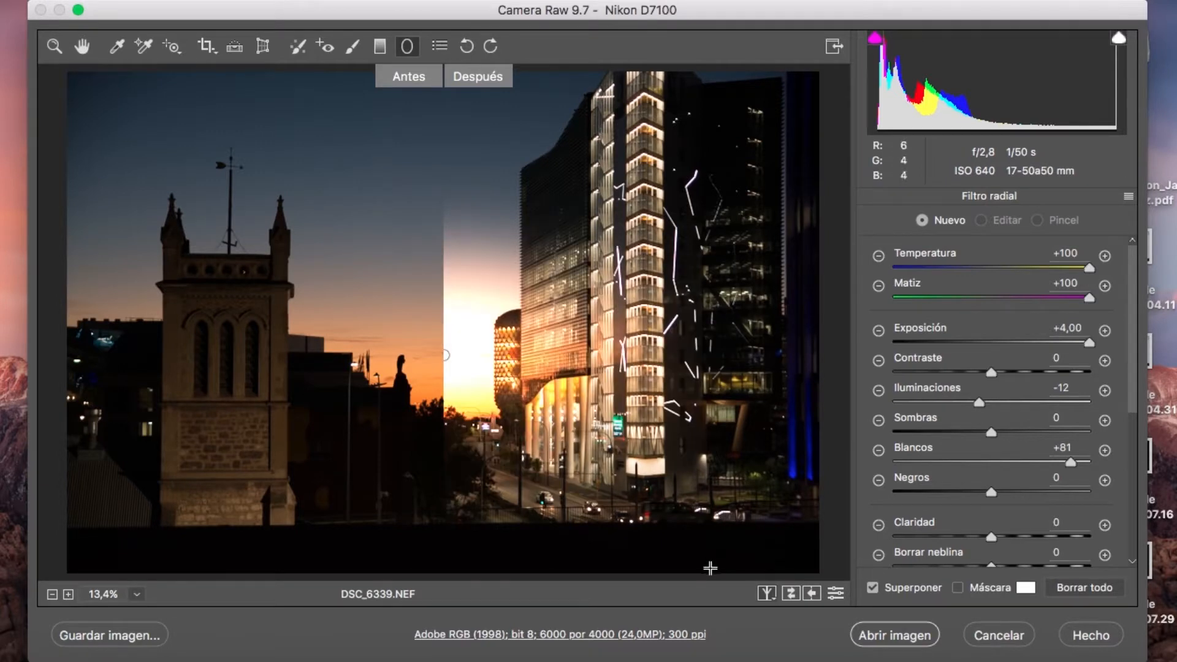
click(767, 593)
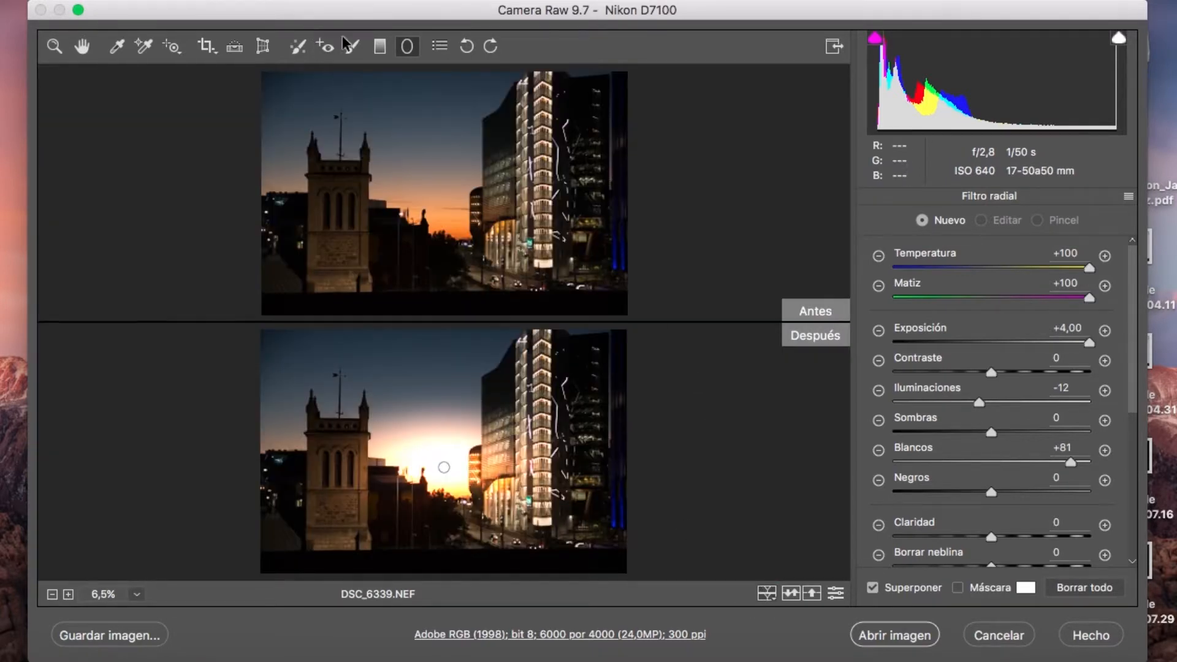
click(766, 593)
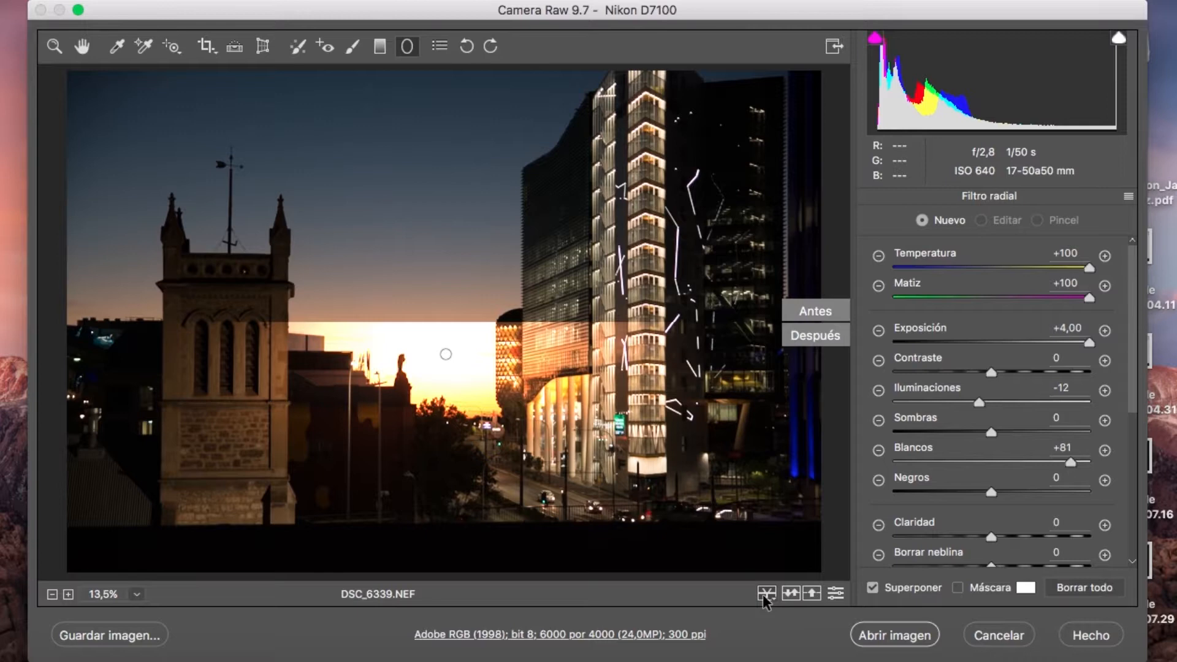
click(765, 595)
- Toggle repeatedly between the Before and After settings in the single view to compare the radial filter's effect
click(792, 594)
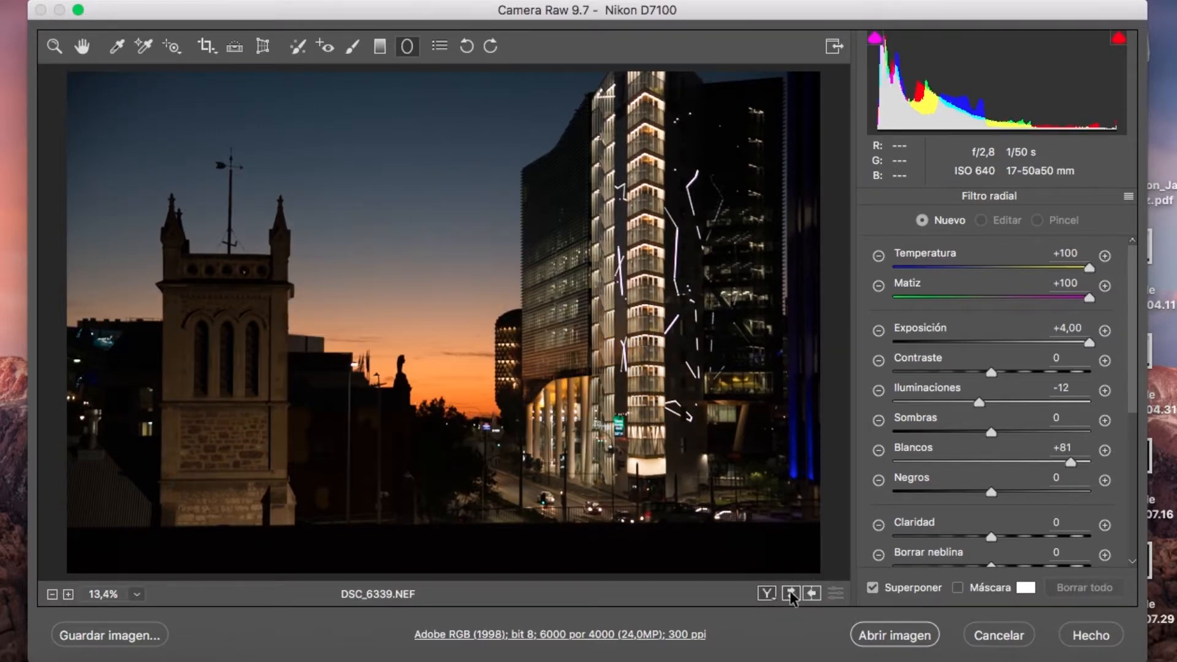
click(790, 593)
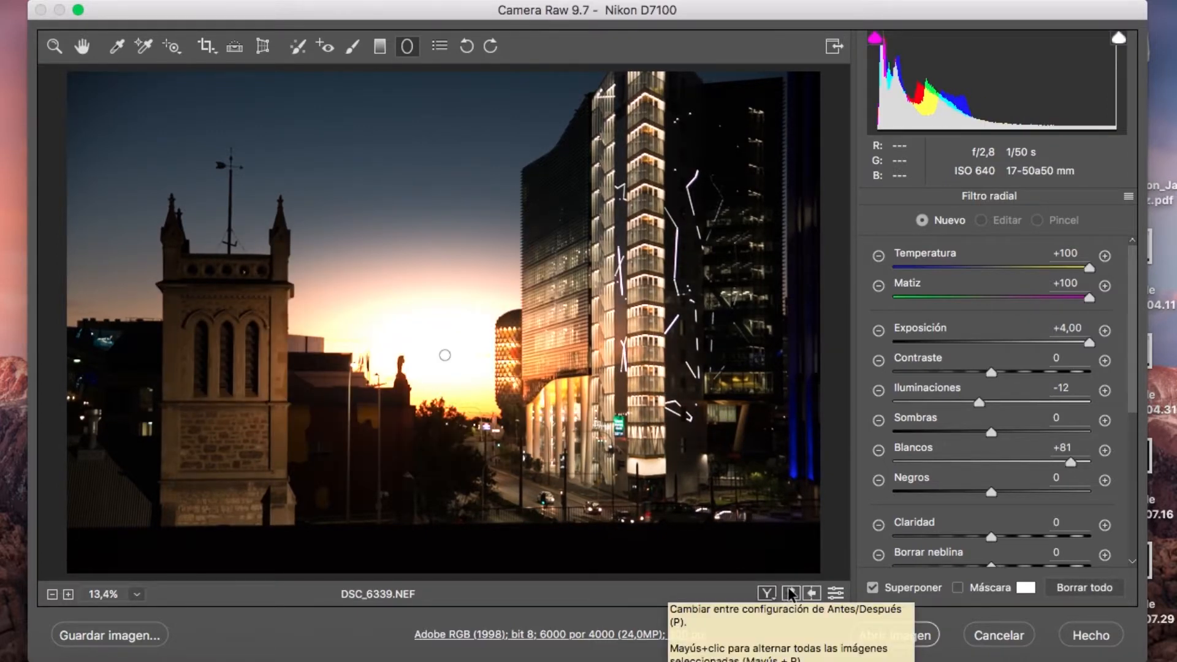
click(790, 589)
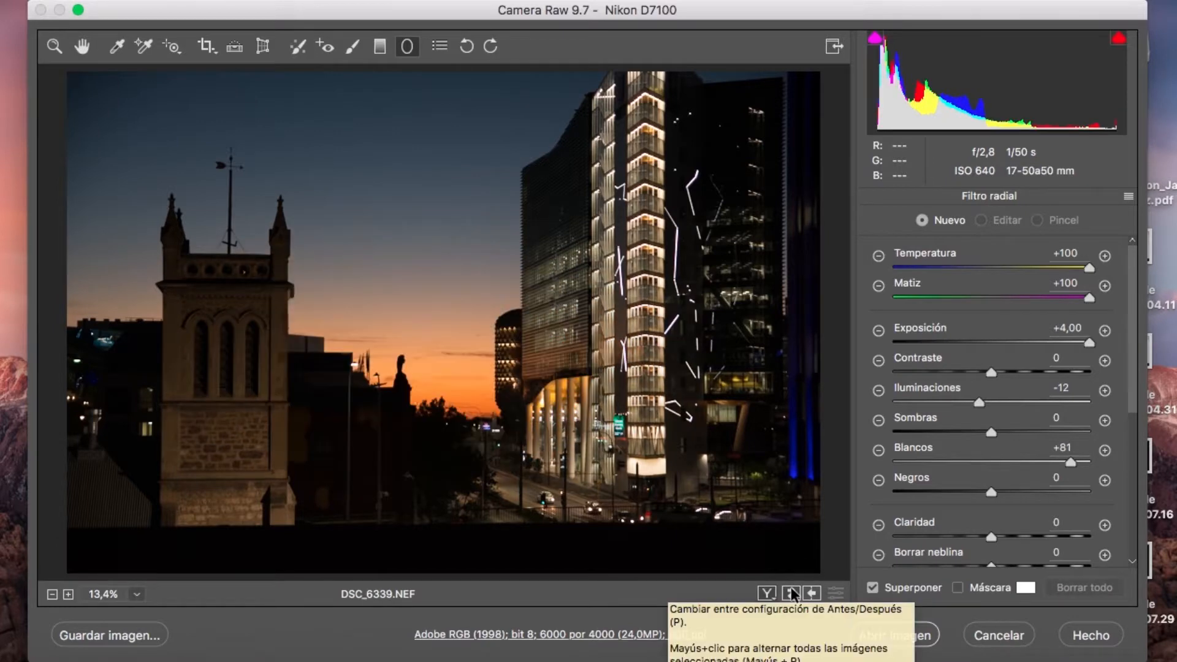
click(791, 590)
click(790, 589)
click(791, 590)
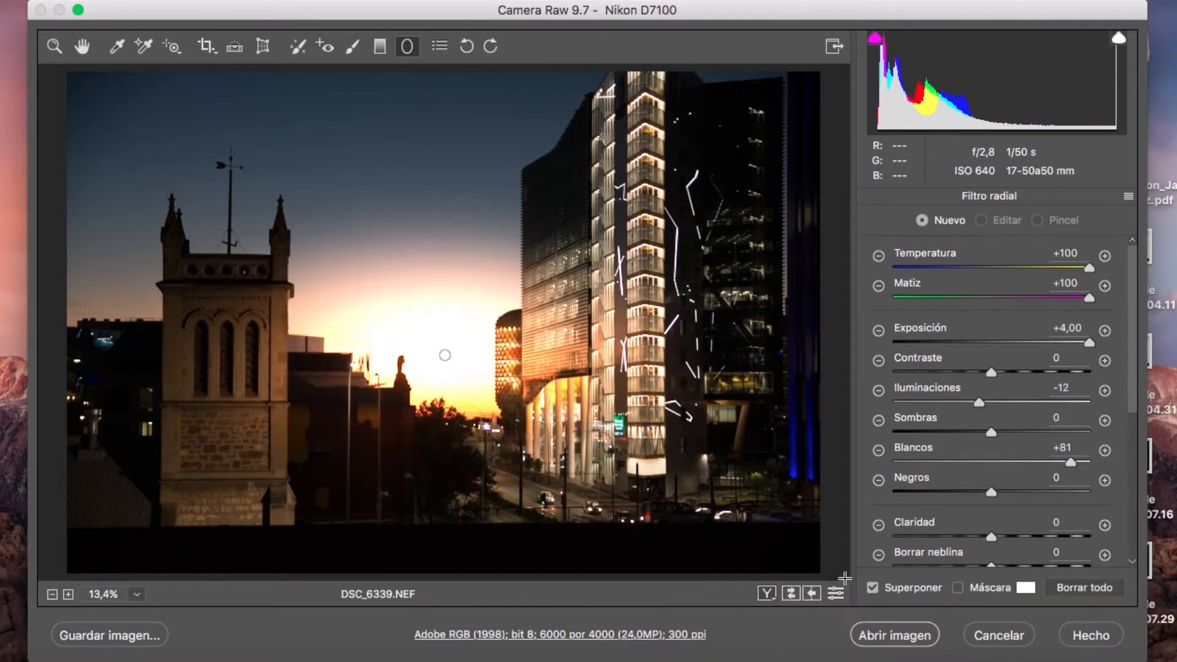
- Swap to the Before settings without the radial filter and copy the current settings to the Before state
click(791, 592)
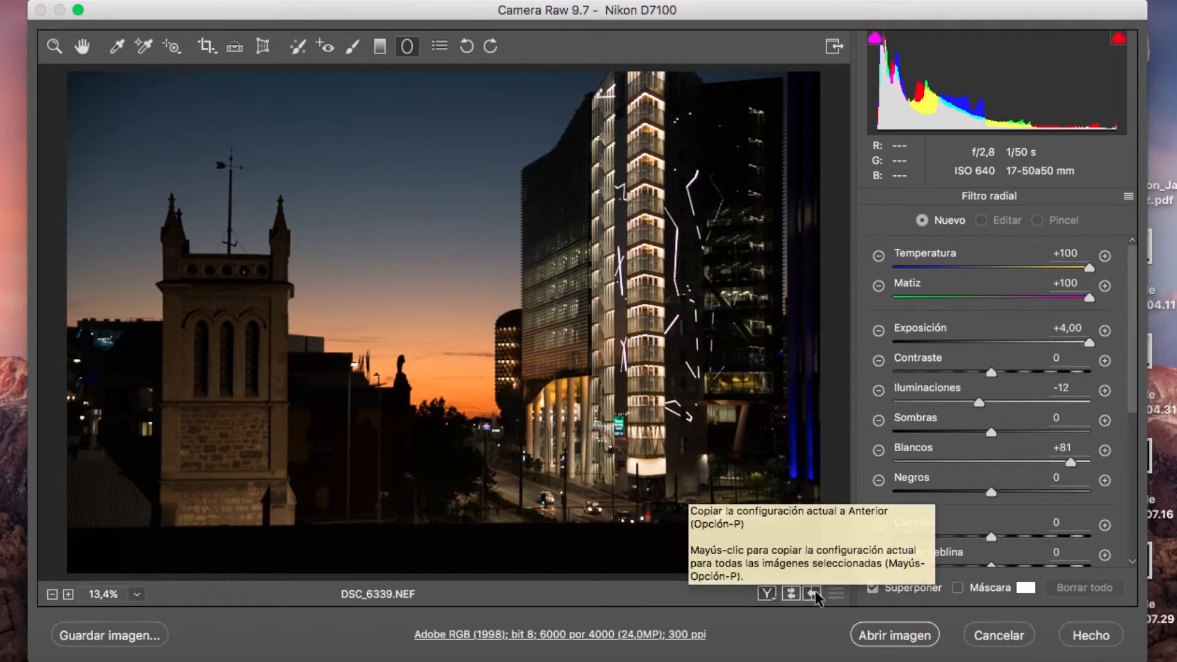
click(811, 592)
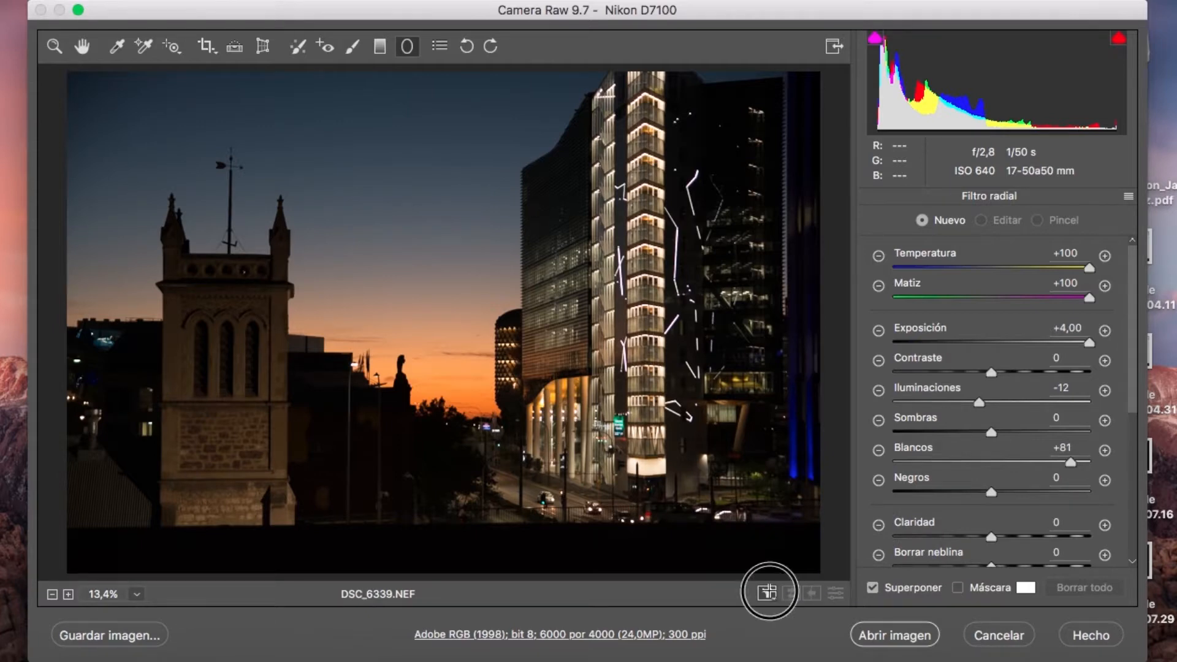
- Check the Before and After versions in every comparison layout, ending in the single-image view
click(767, 594)
click(808, 594)
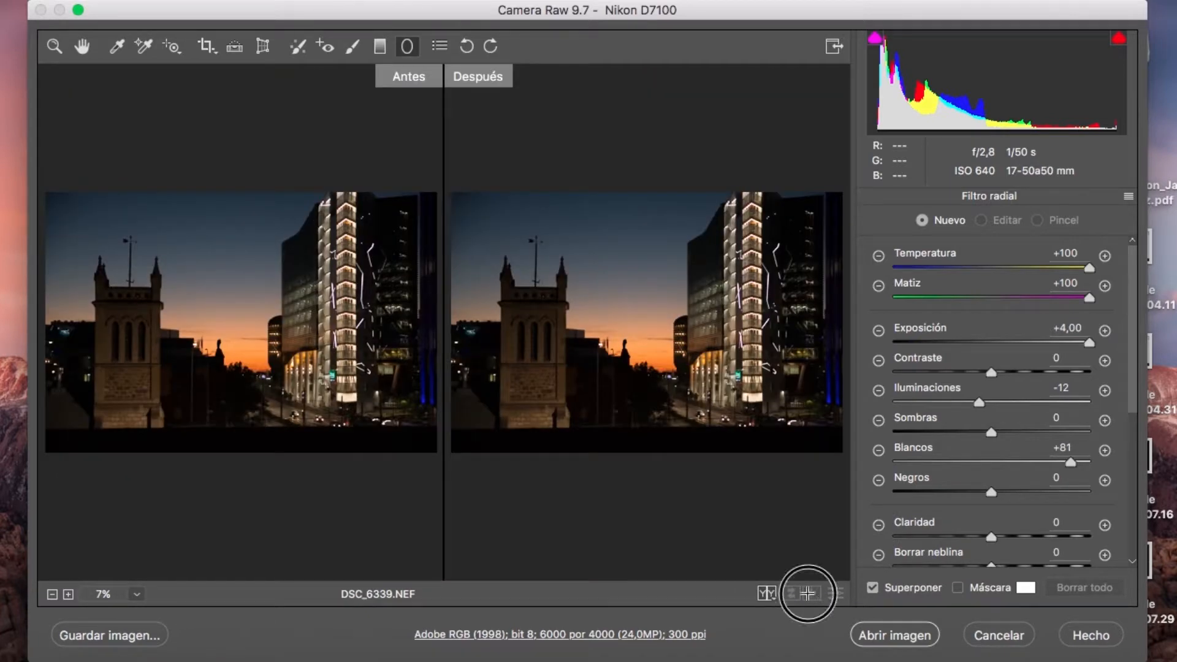
click(764, 593)
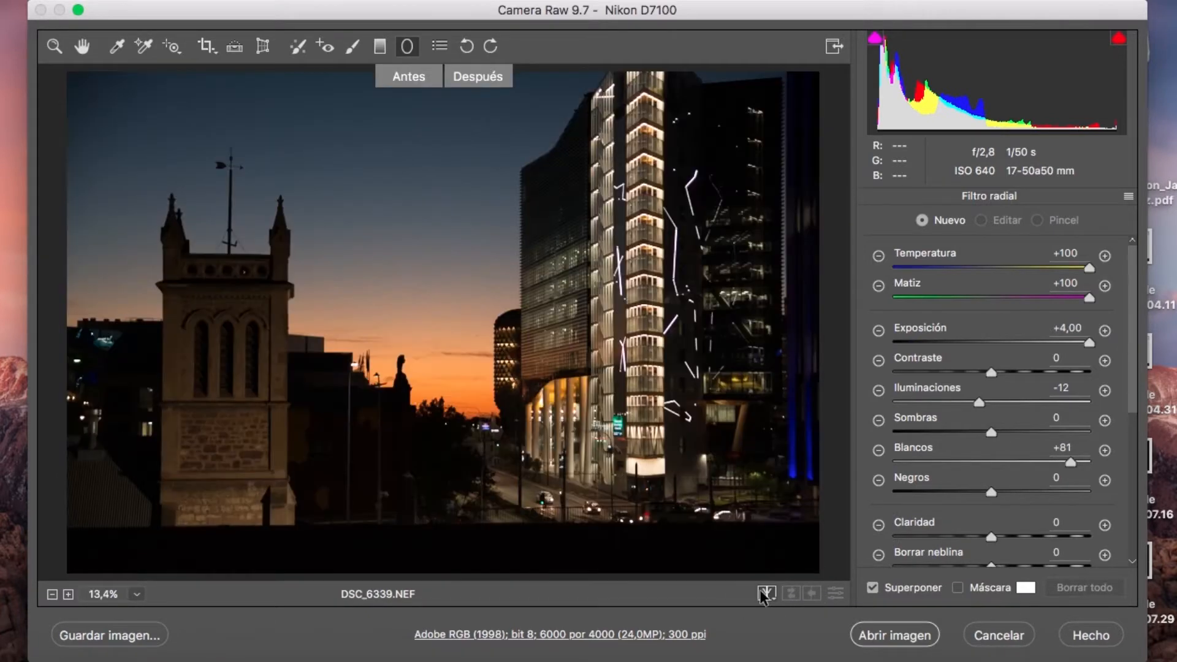
click(767, 594)
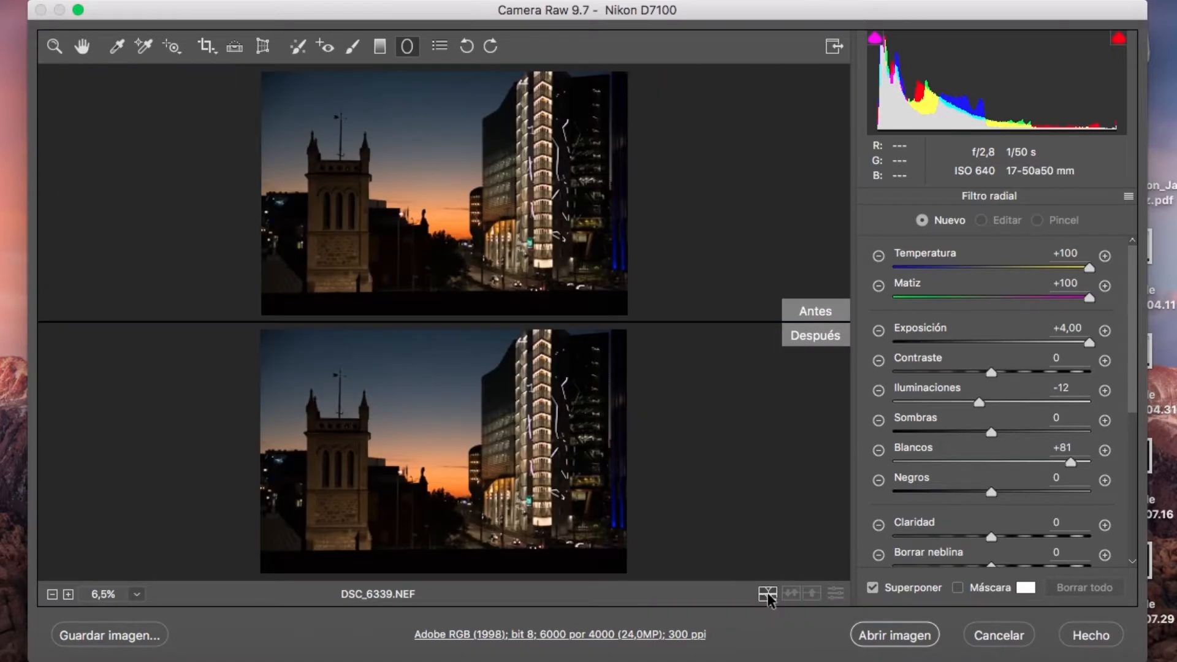
click(767, 594)
click(767, 594)
click(767, 593)
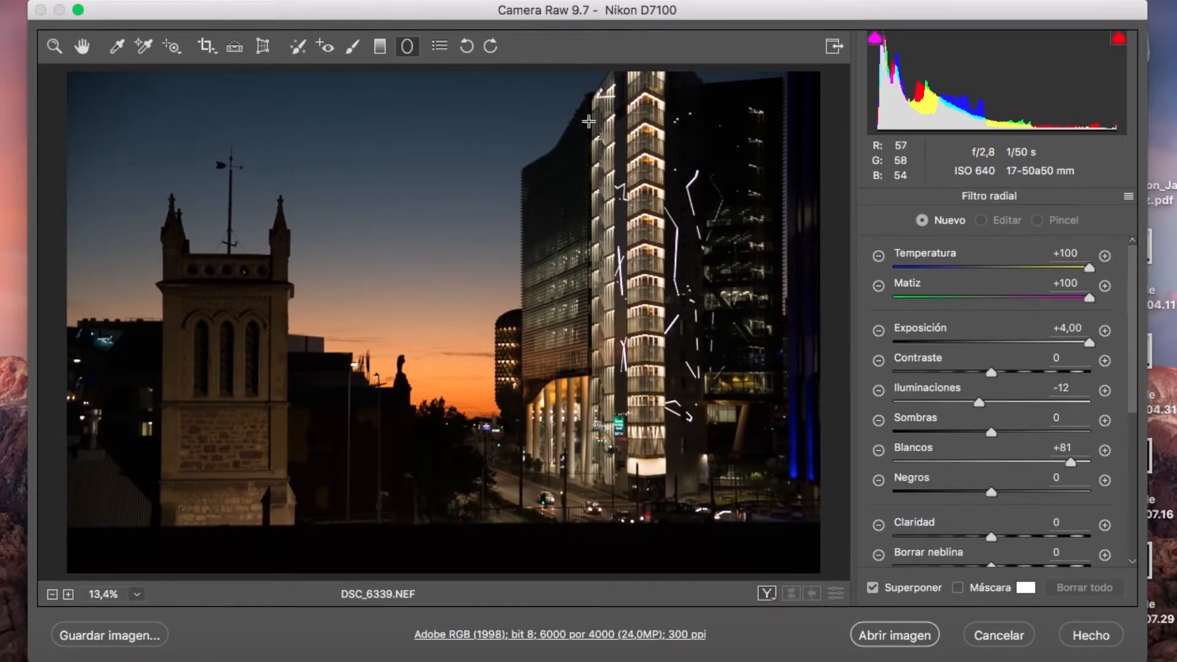
- Switch from the Radial Filter to the Hand tool and show the Básico adjustments, looking through all their sliders
click(84, 47)
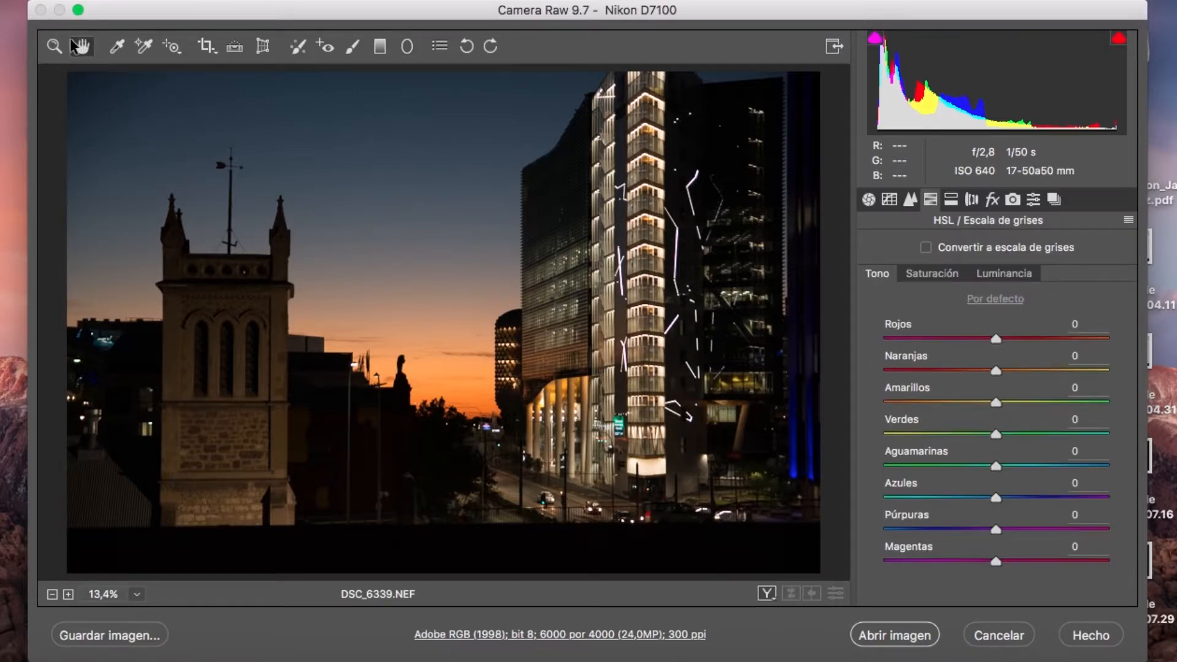
click(868, 199)
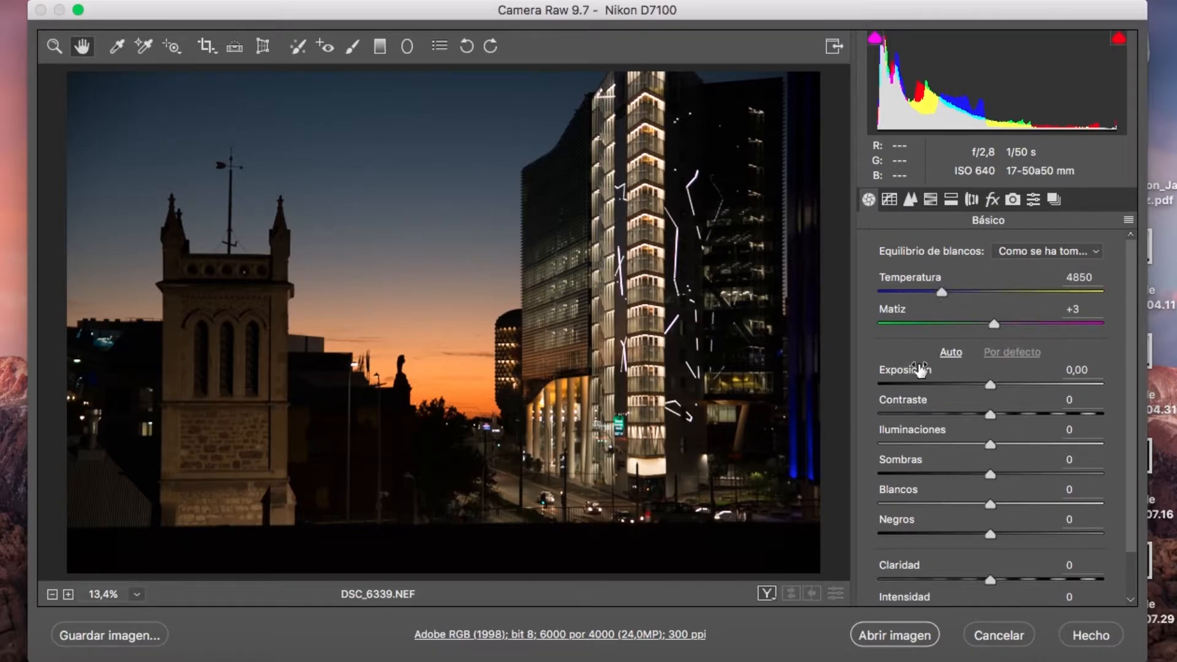
scroll(925, 429, down, 2)
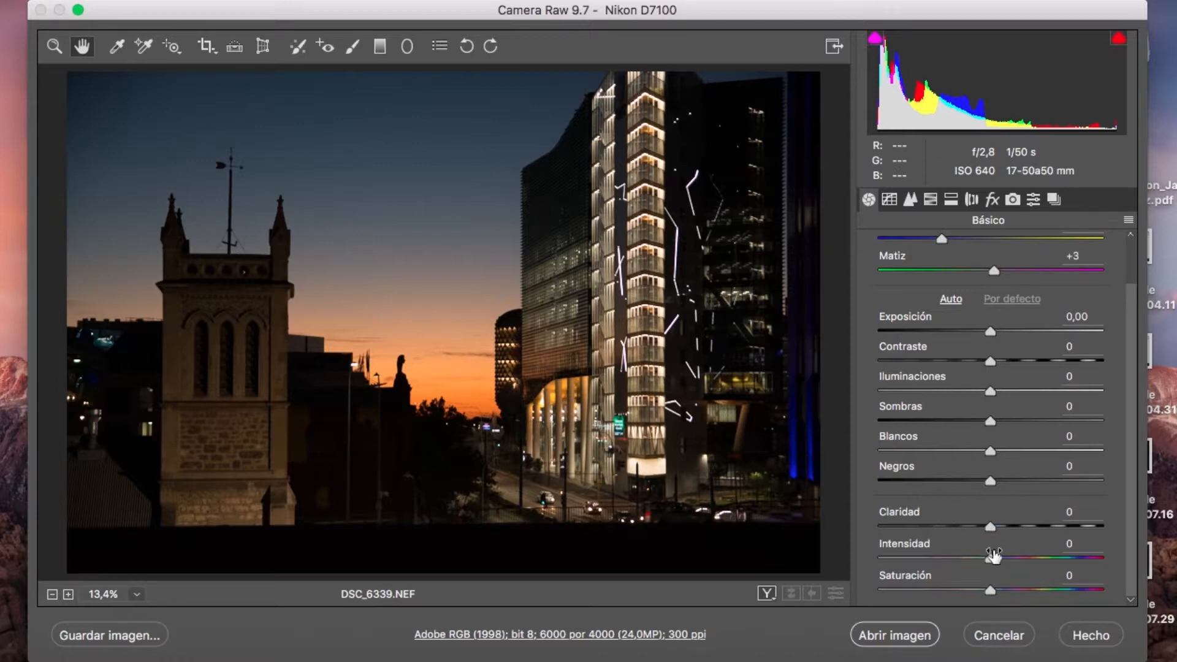
scroll(975, 383, up, 2)
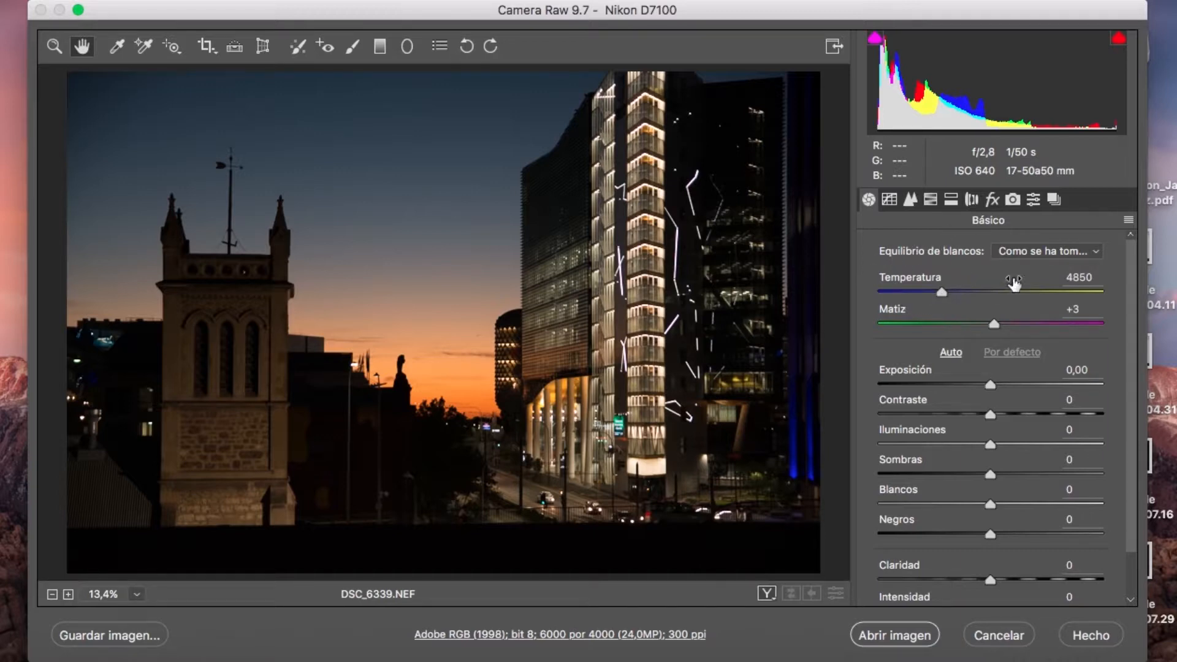
- Try the white balance presets Automático, Luz del día and Nublado one after another
click(1030, 255)
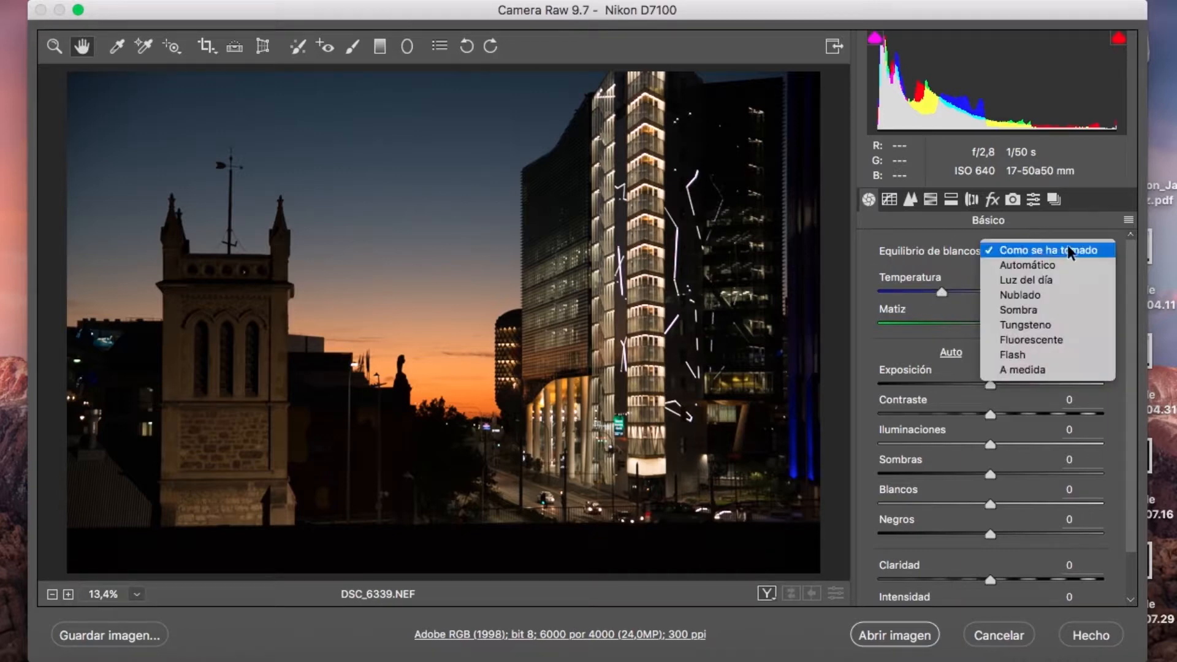
click(1032, 264)
click(1029, 249)
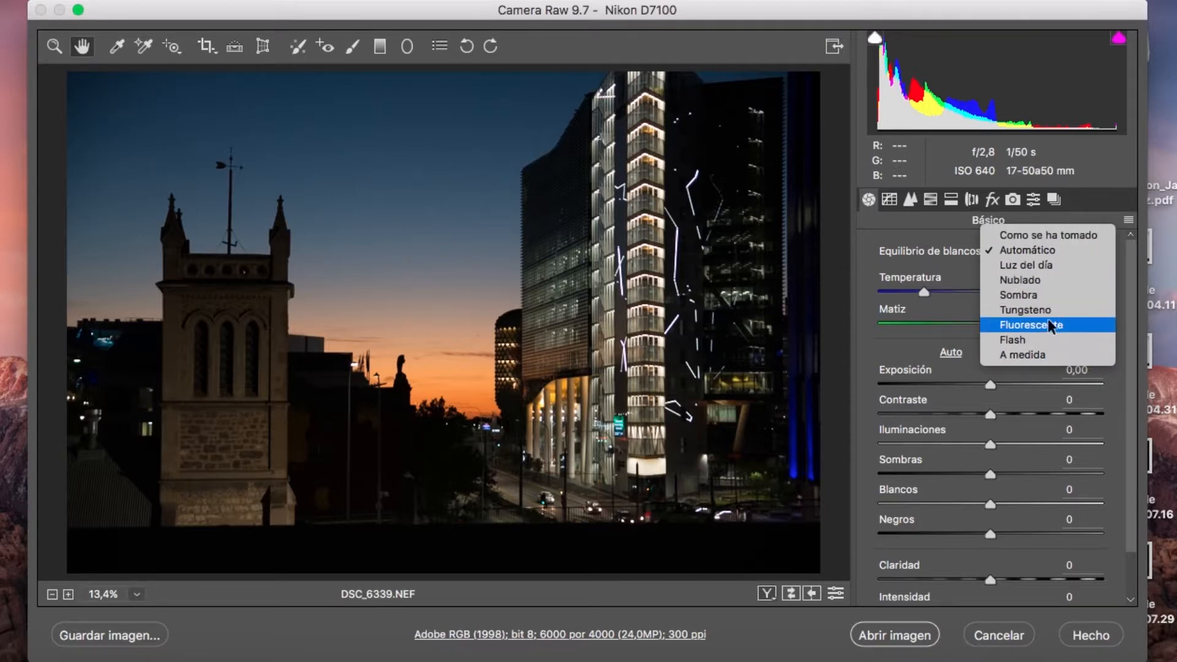
click(1023, 264)
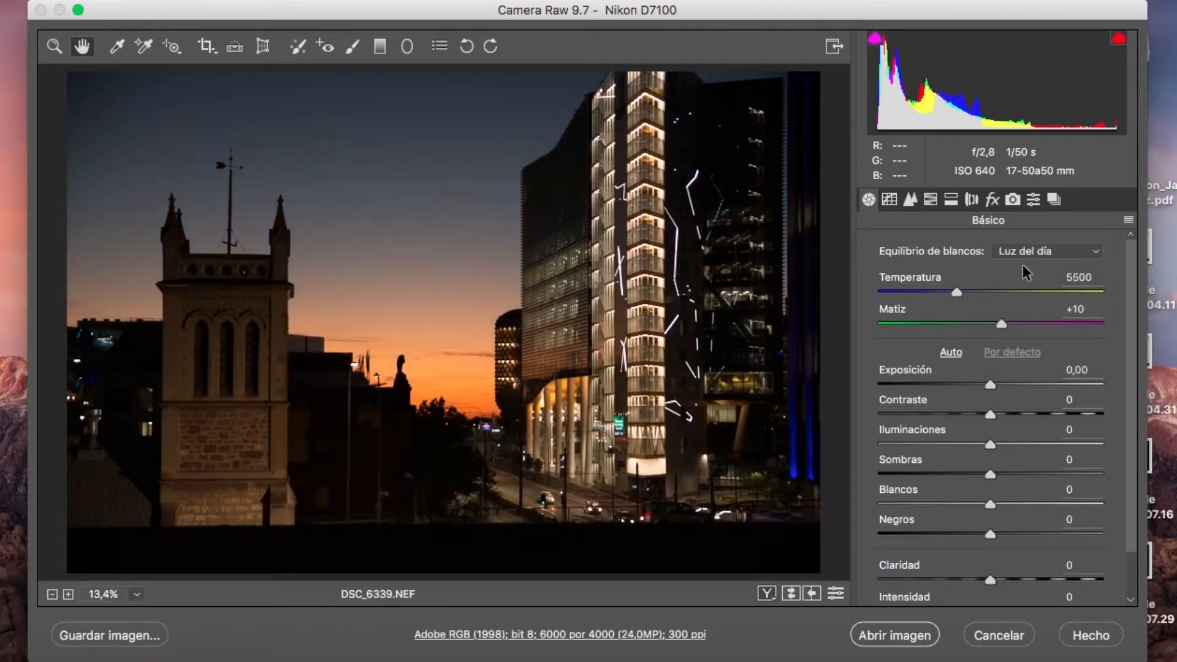
click(1047, 249)
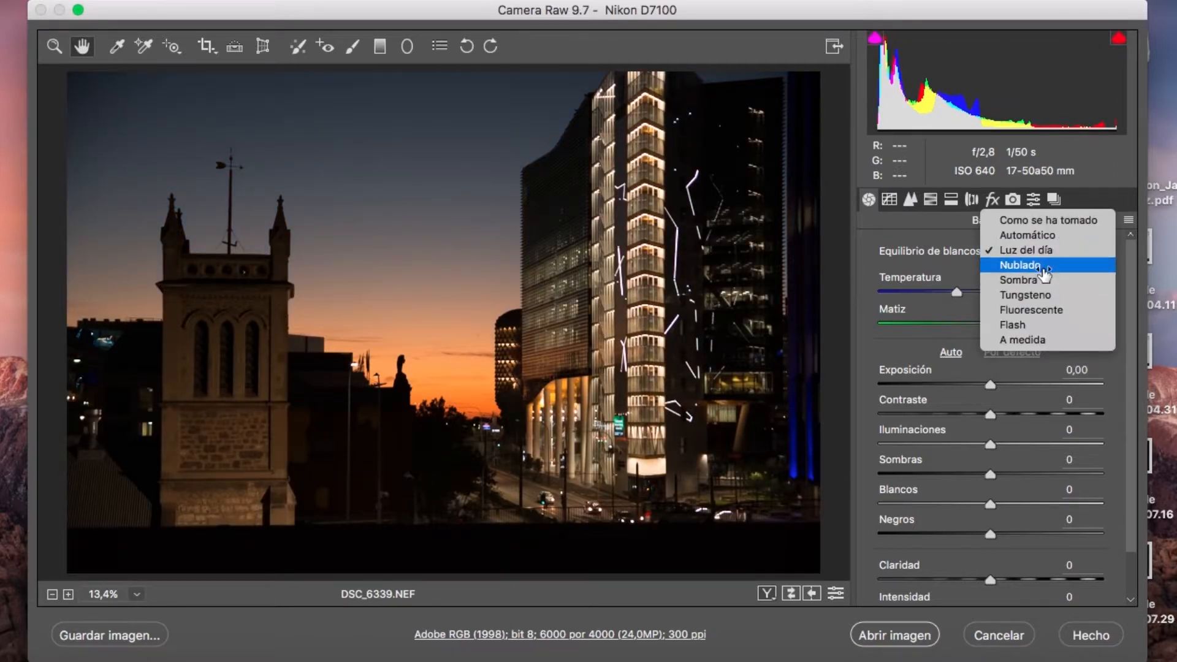
click(1043, 268)
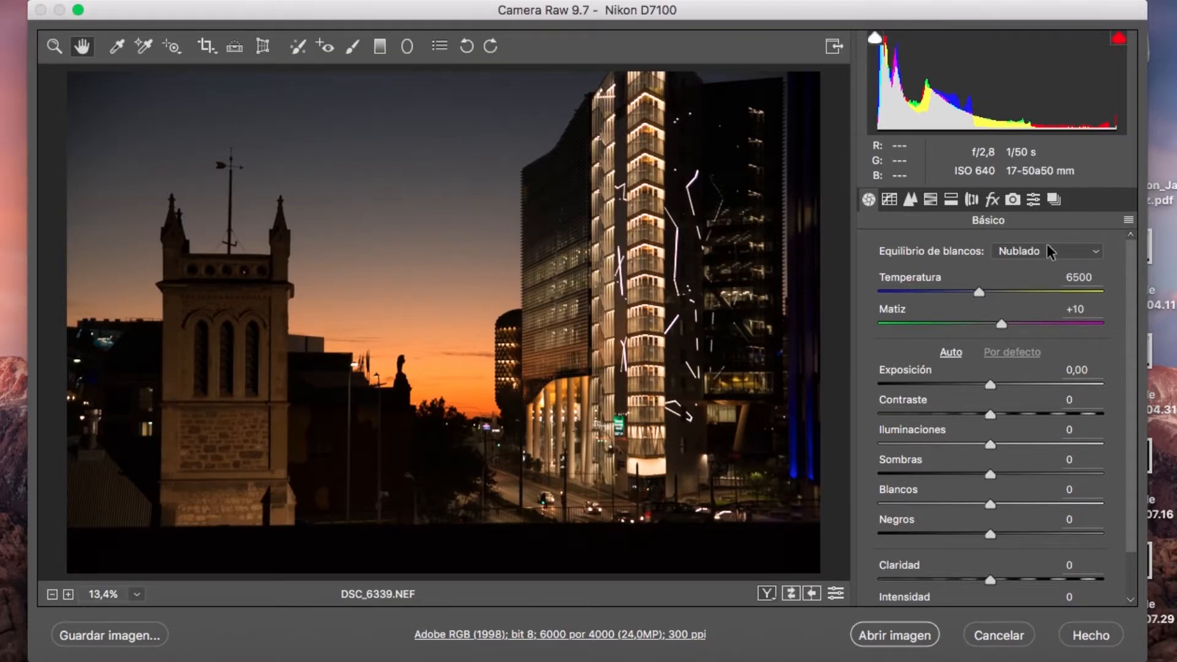
- Try the Sombra white balance preset and return the white balance to Como se ha tomado
click(1048, 251)
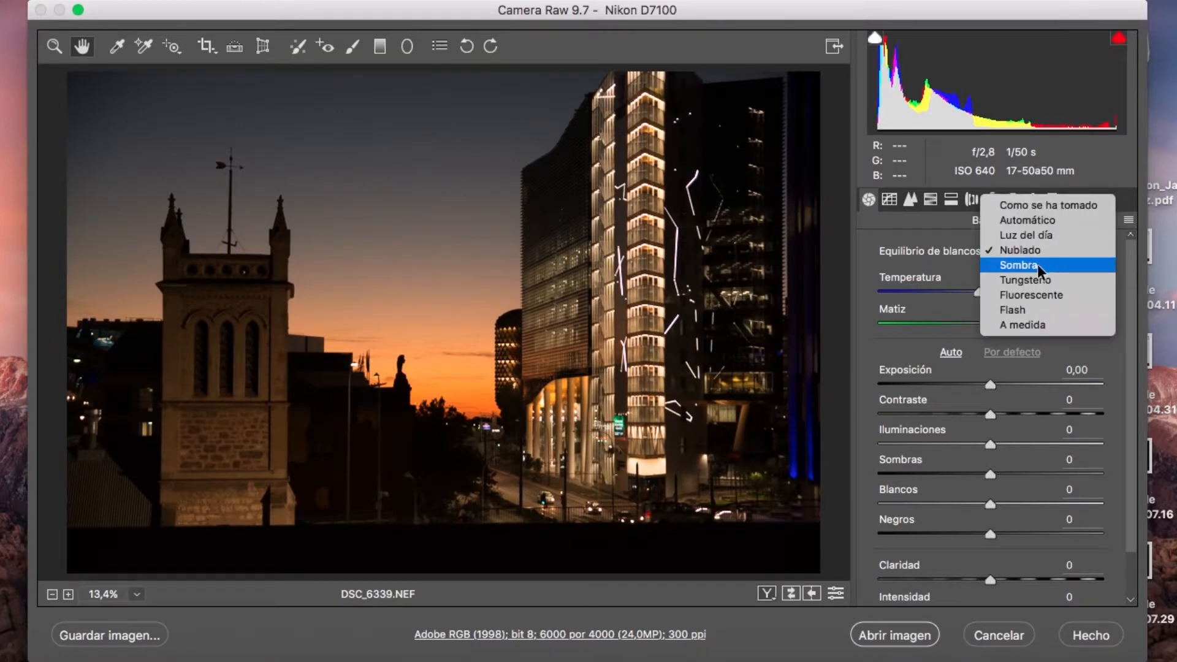
click(1037, 263)
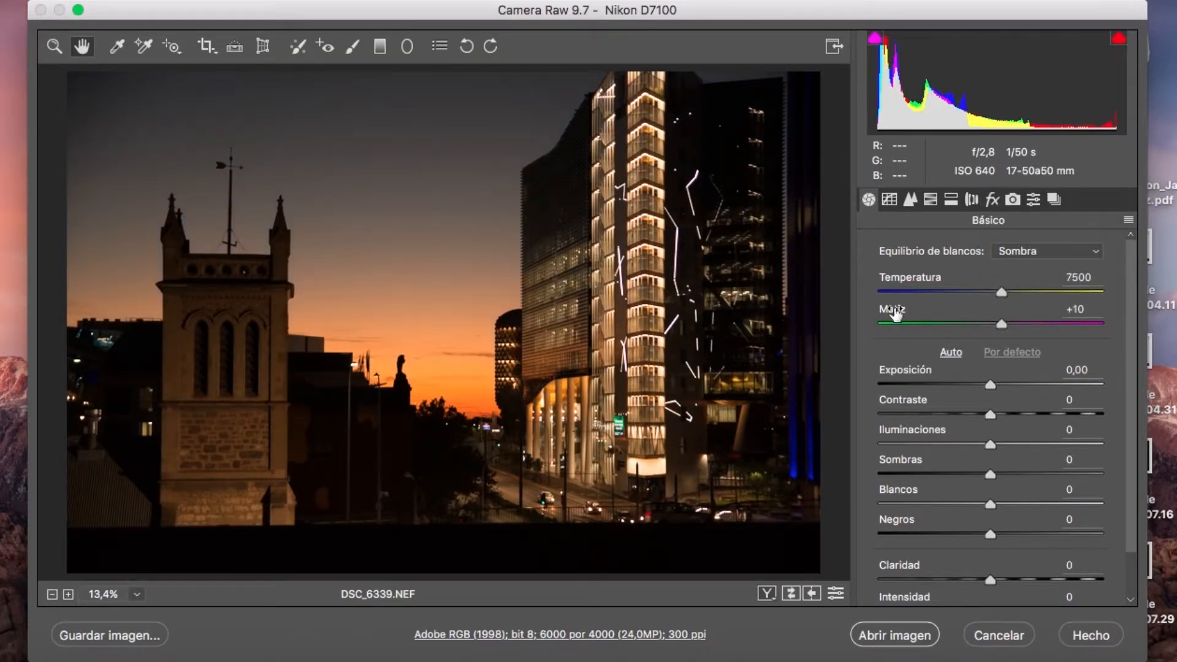
click(1031, 247)
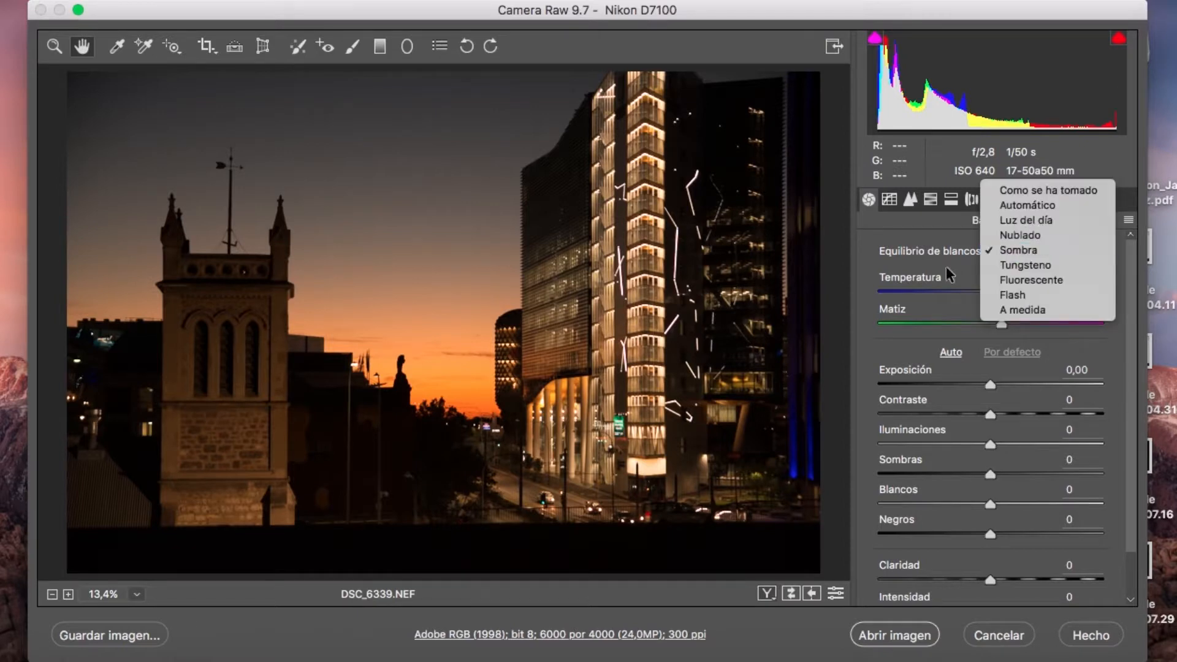
click(1035, 191)
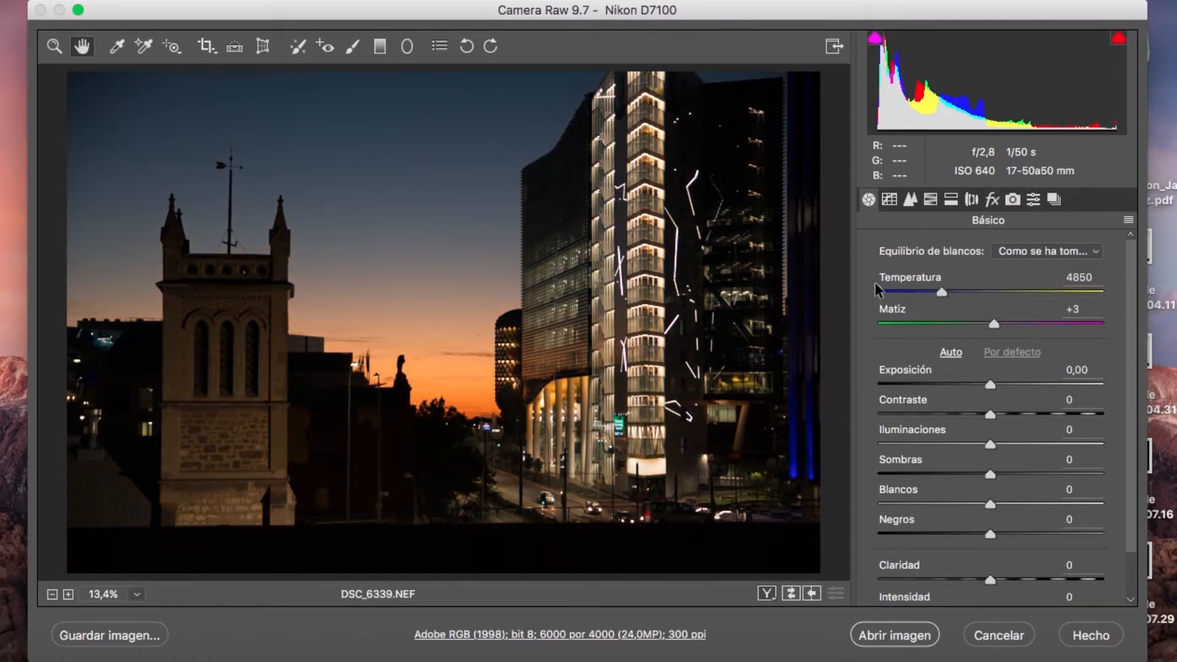
- Customise the white balance with a Temperatura of 6700 and a Matiz of +29
drag(938, 291, 1029, 271)
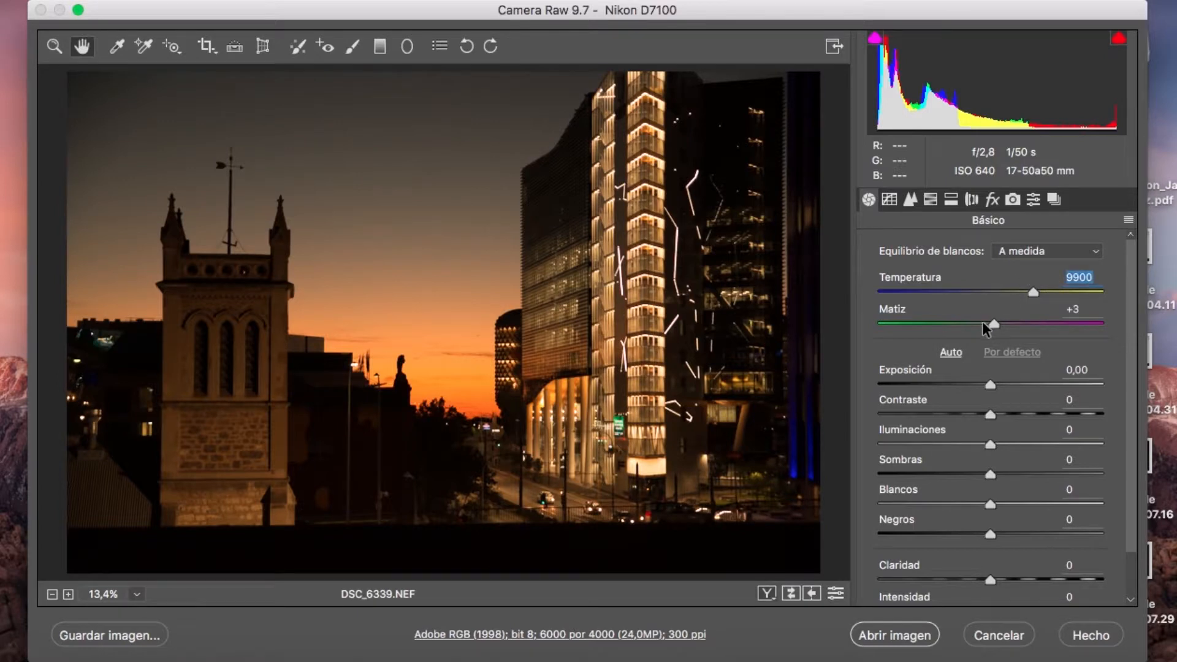
drag(994, 325, 1023, 314)
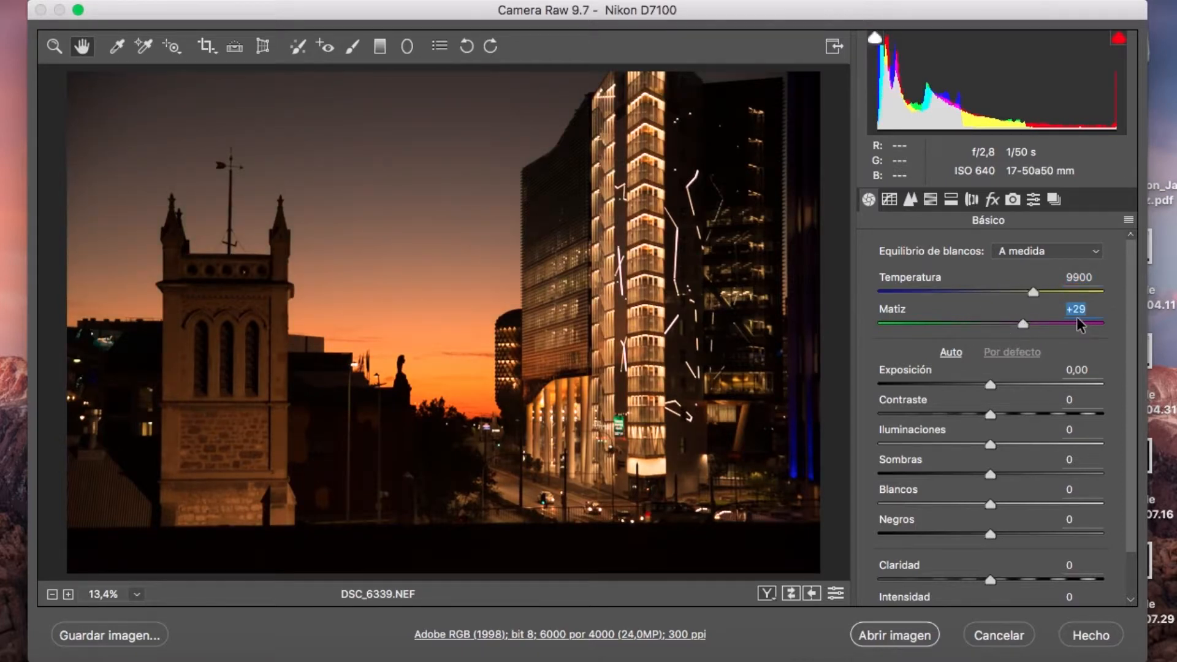
drag(1038, 292, 980, 296)
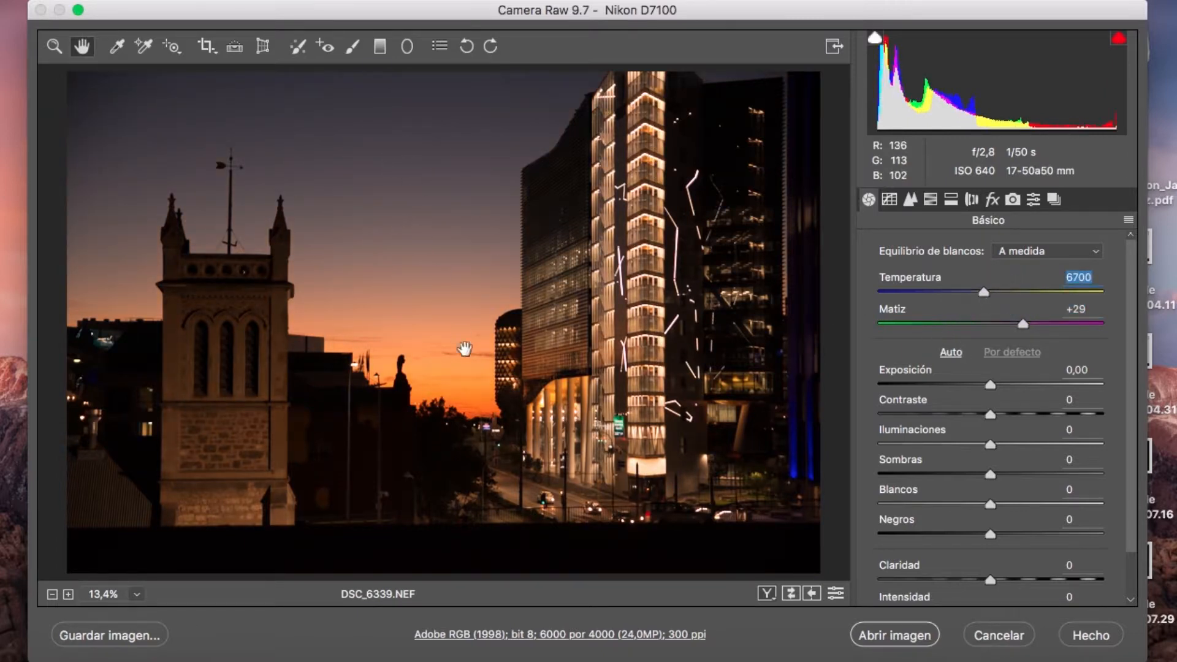
- Set Exposición to +0,45, Iluminaciones to +24, Sombras to +28, Blancos to +2 and Claridad to +16
drag(989, 384, 1001, 383)
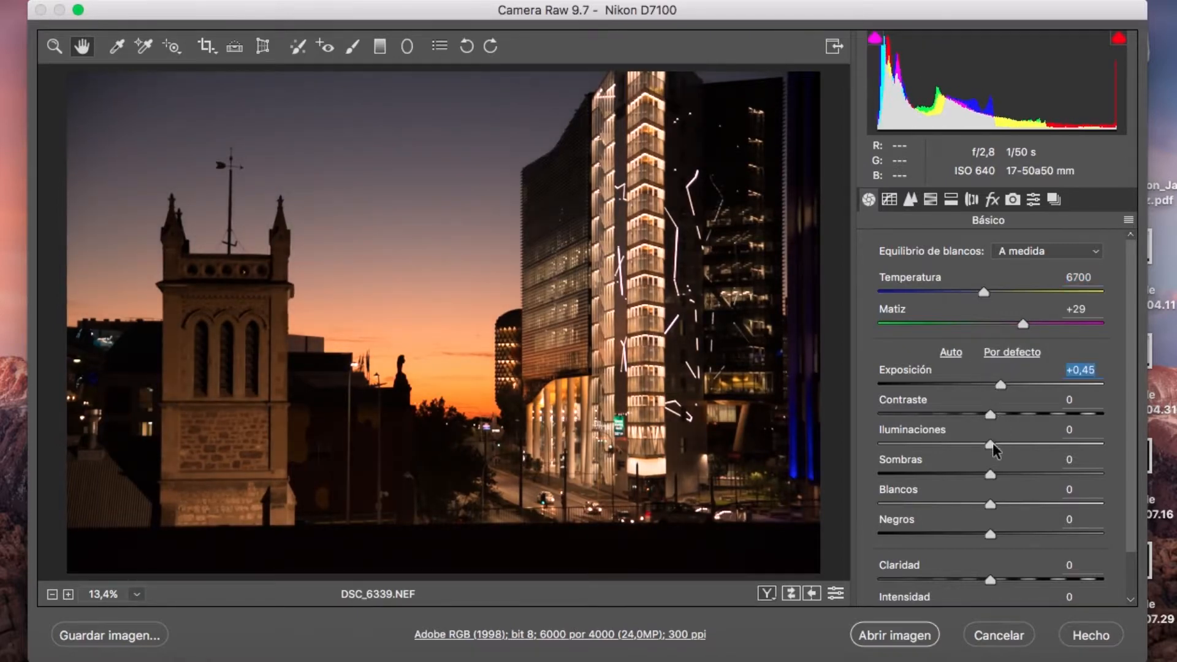
drag(991, 444, 1021, 466)
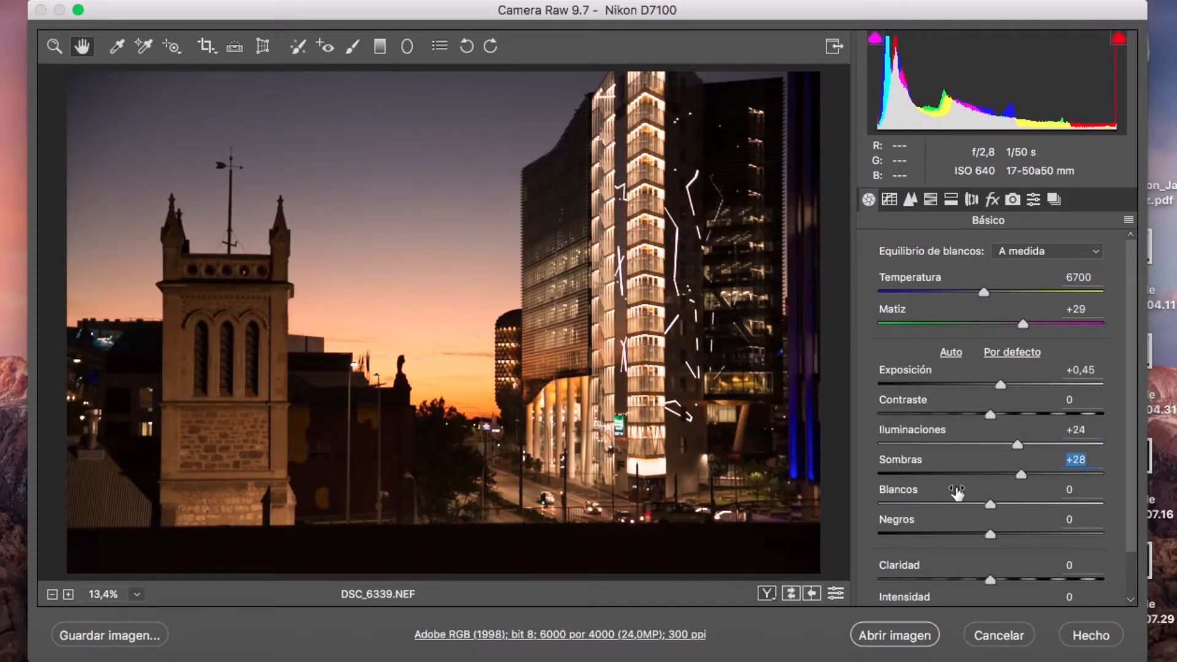
mouse_move(985, 505)
mouse_down()
mouse_move(1028, 504)
mouse_move(989, 507)
mouse_up()
scroll(990, 553, down, 3)
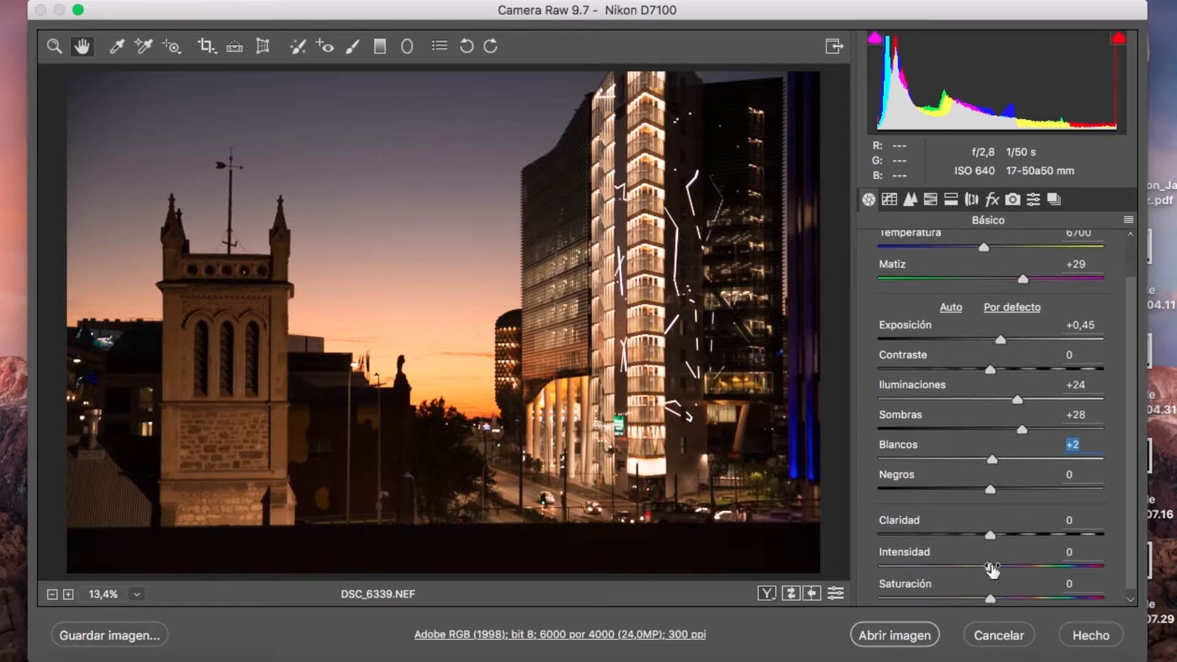
drag(992, 526, 1008, 526)
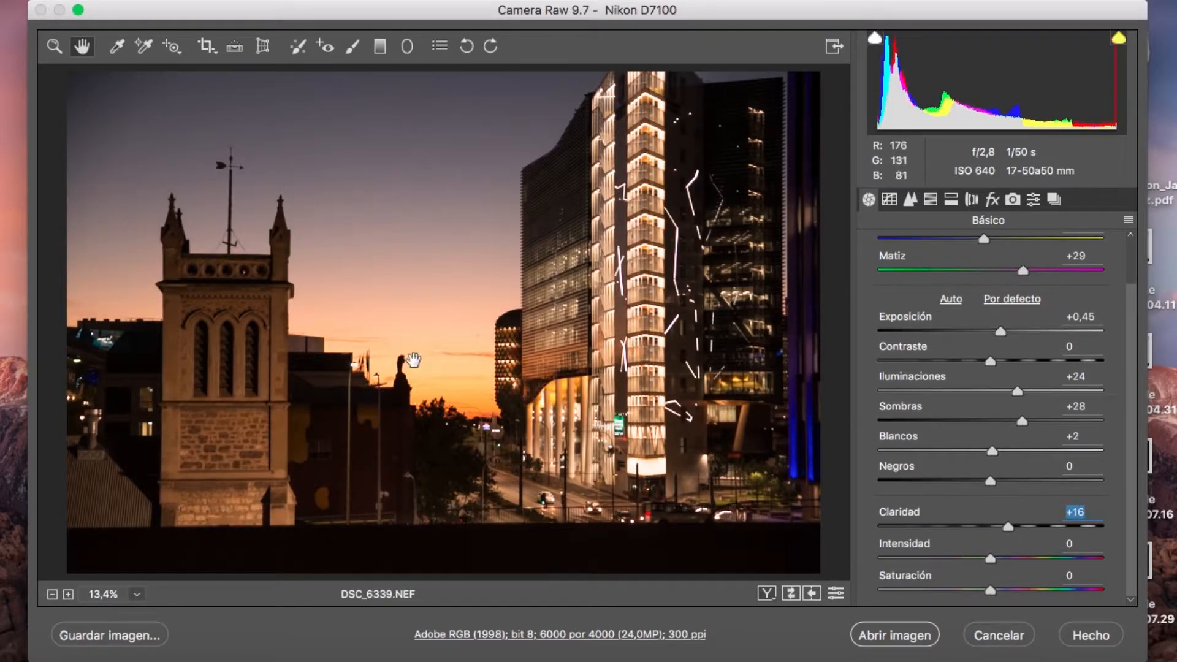
click(261, 399)
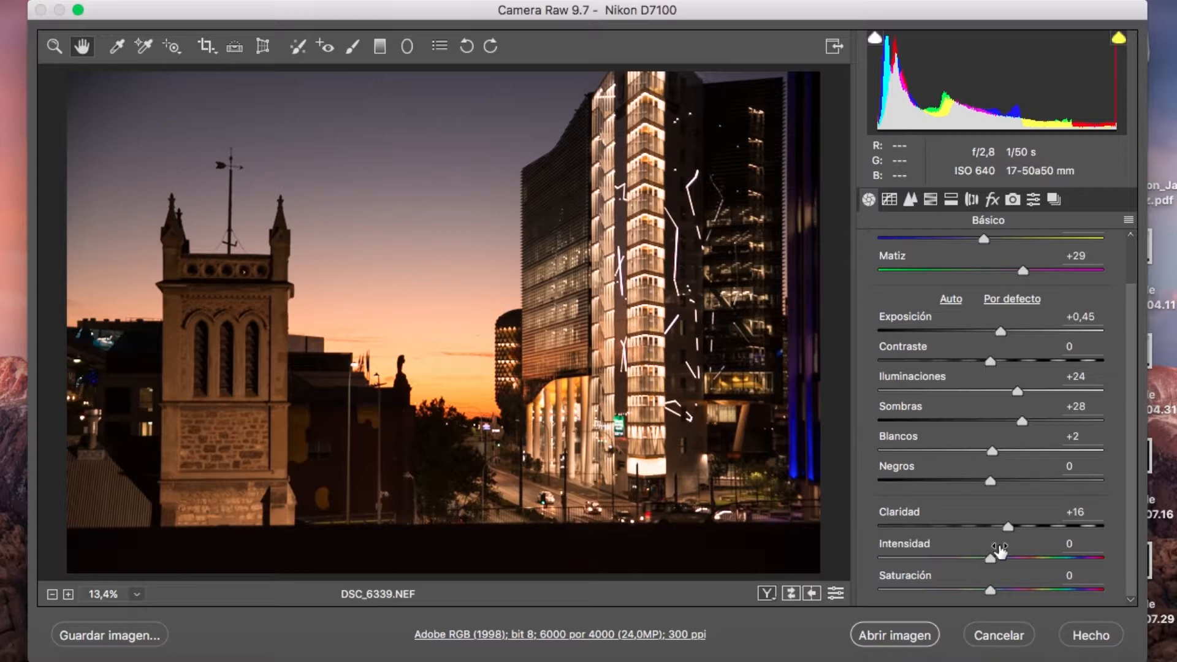
- Try a slightly higher Contraste and reset it to 0
click(990, 360)
drag(991, 359, 1002, 359)
double_click(999, 361)
- Try Intensidad at -100 and Saturación at -100 one after the other, returning each to 0
drag(989, 557, 785, 534)
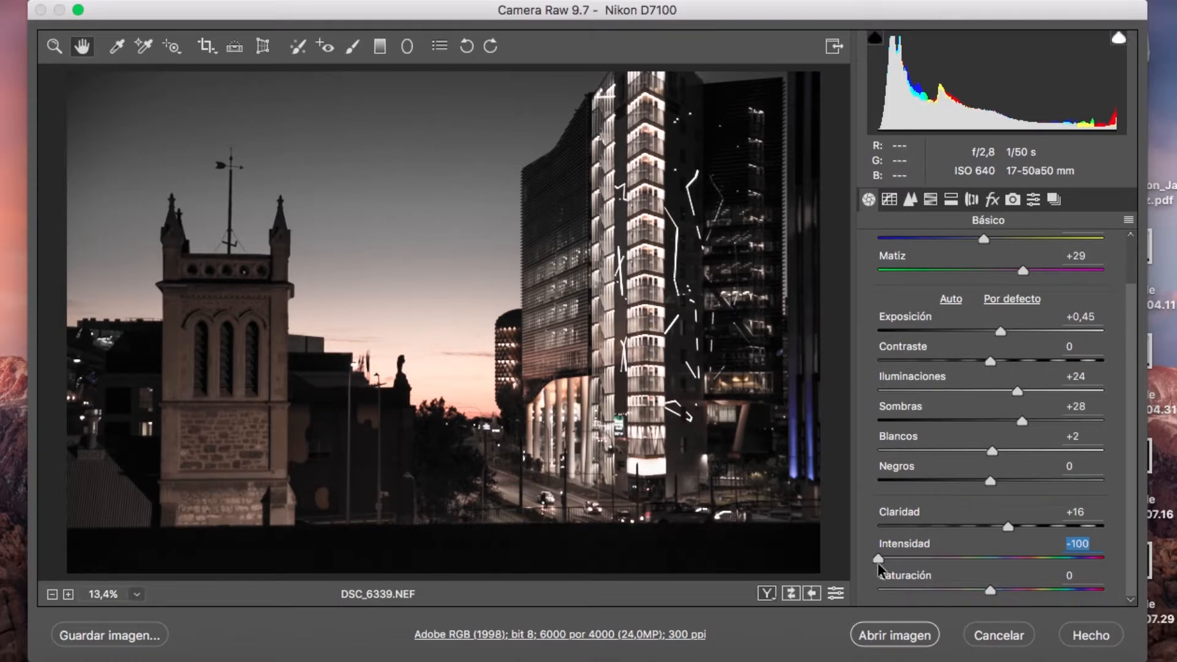
drag(881, 556, 992, 559)
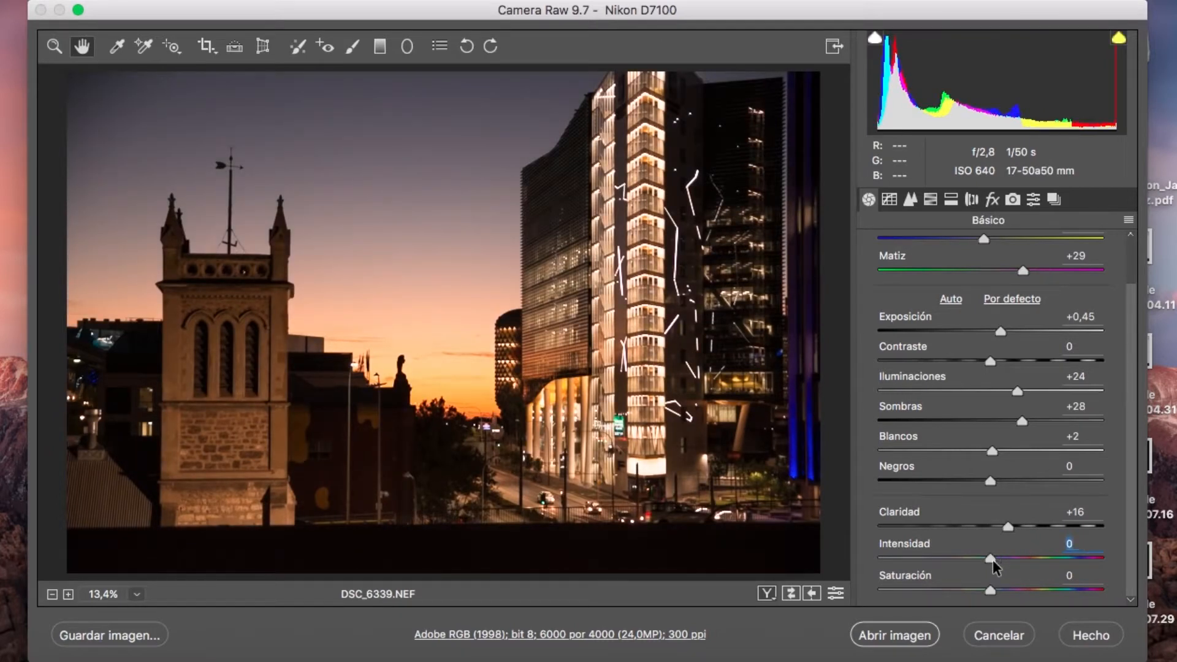
click(990, 590)
drag(989, 589, 843, 578)
key(Tab)
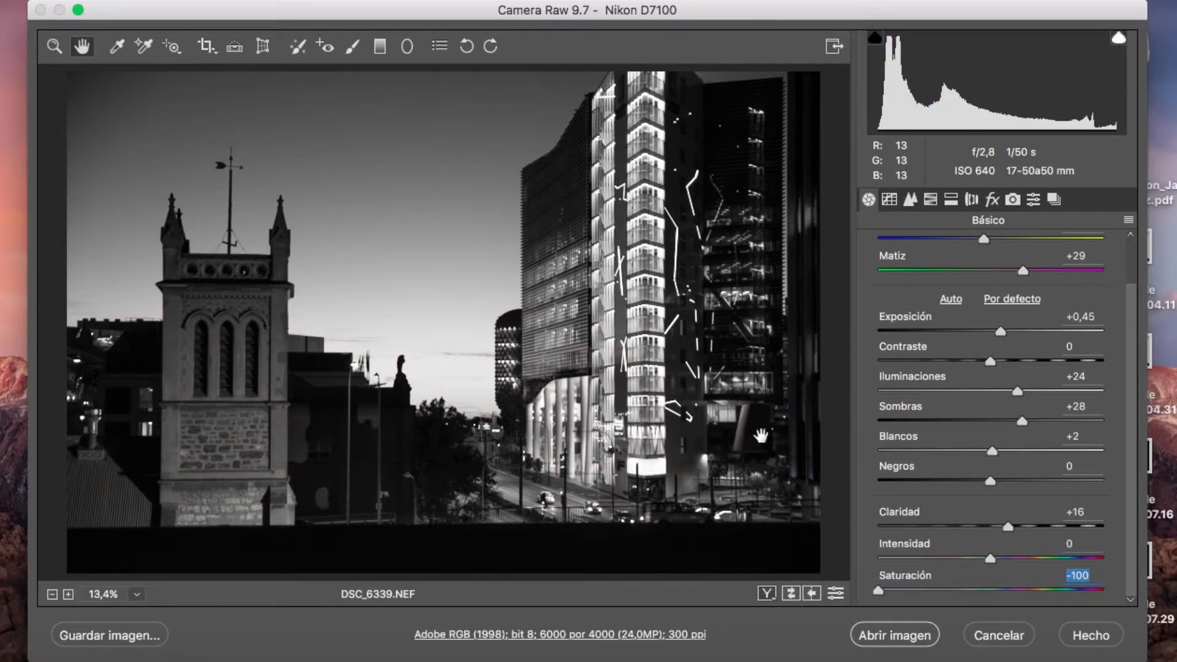
drag(880, 587, 991, 590)
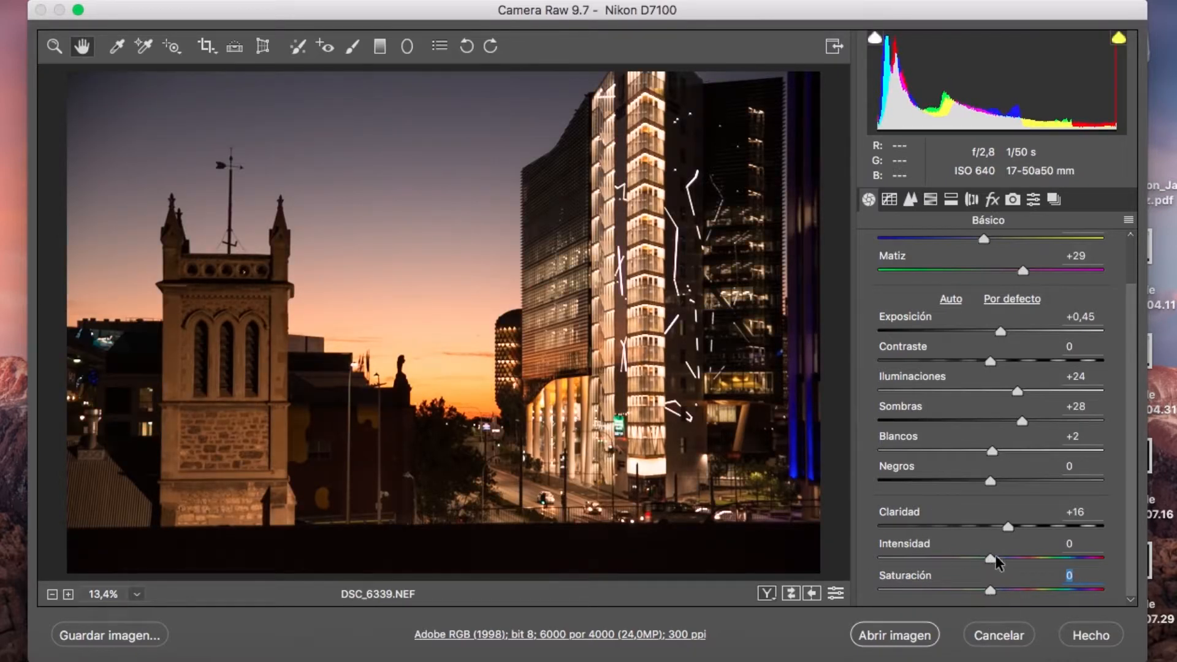
- Lower the Intensidad slightly below zero
drag(990, 558, 976, 560)
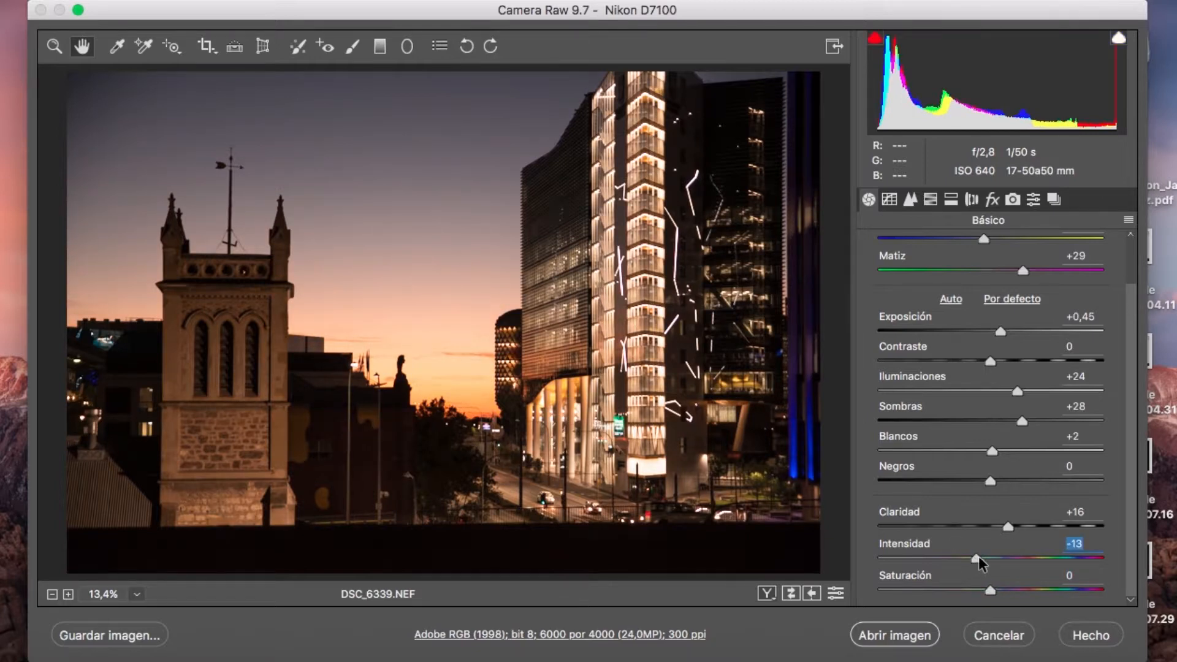
drag(976, 554, 979, 558)
- In the parametric Curva de tonos, set Iluminaciones to +16, Claros to -10 and Oscuros to +18
click(888, 201)
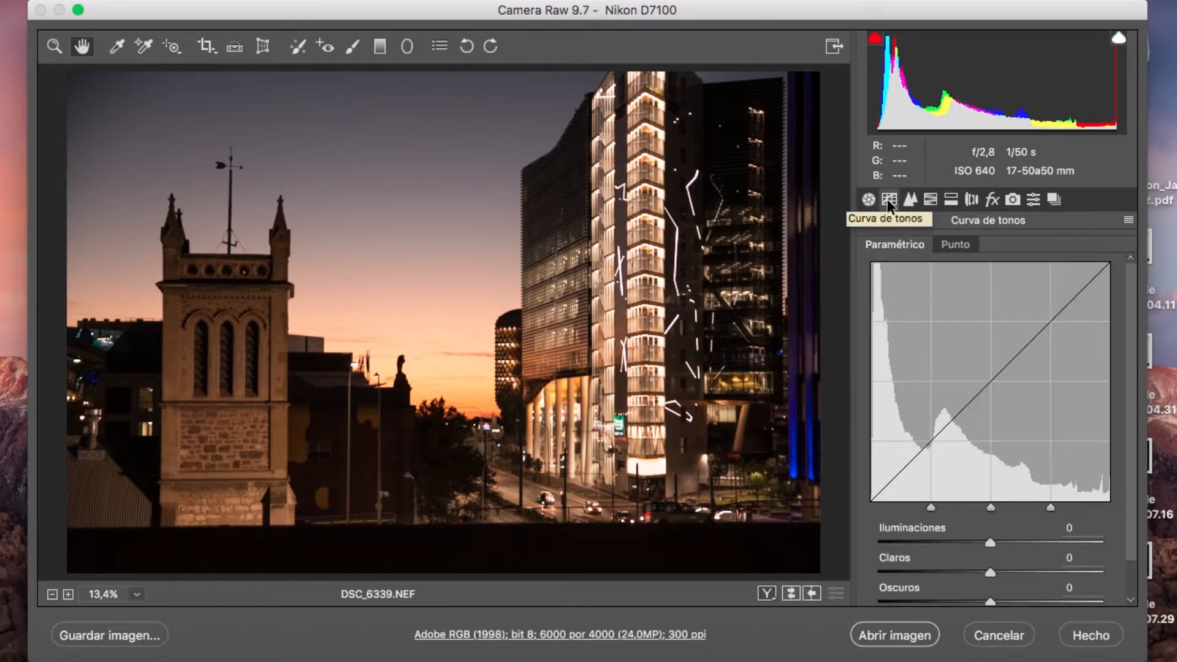
scroll(975, 485, down, 3)
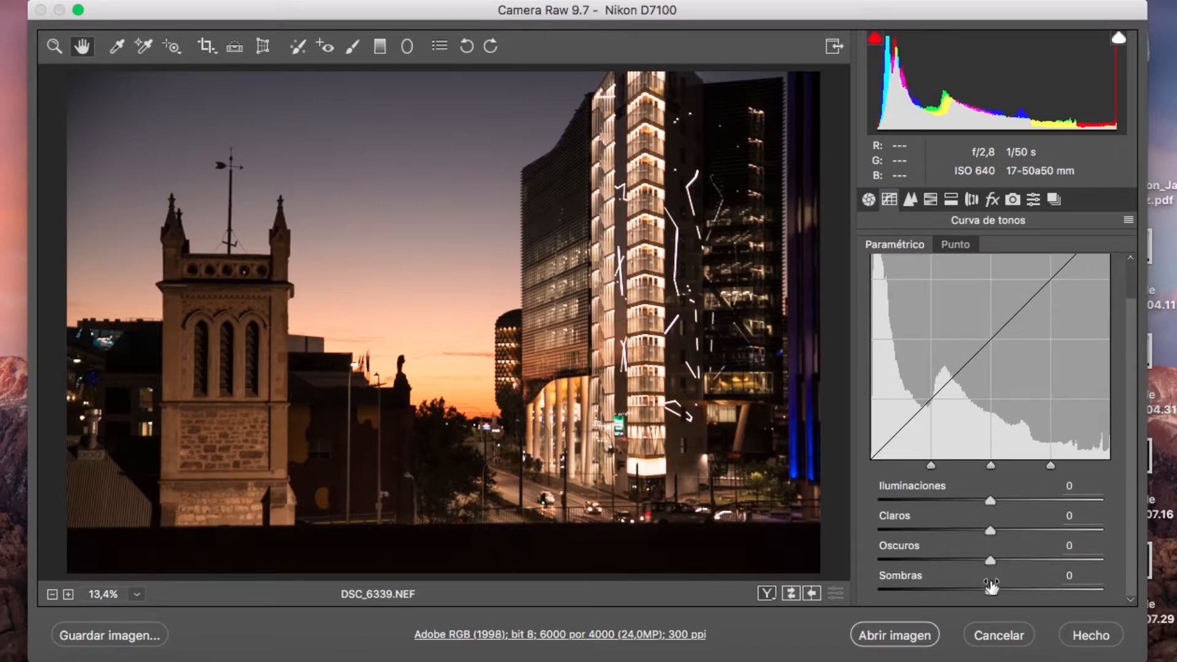
drag(992, 531, 1018, 560)
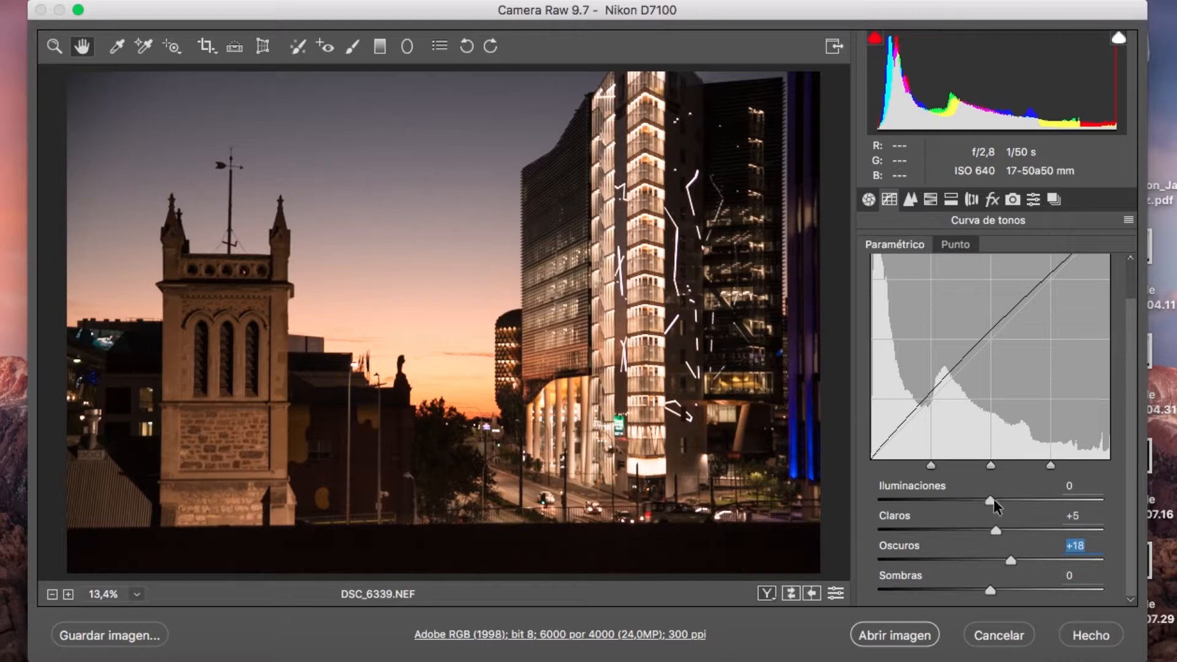
drag(994, 499, 982, 531)
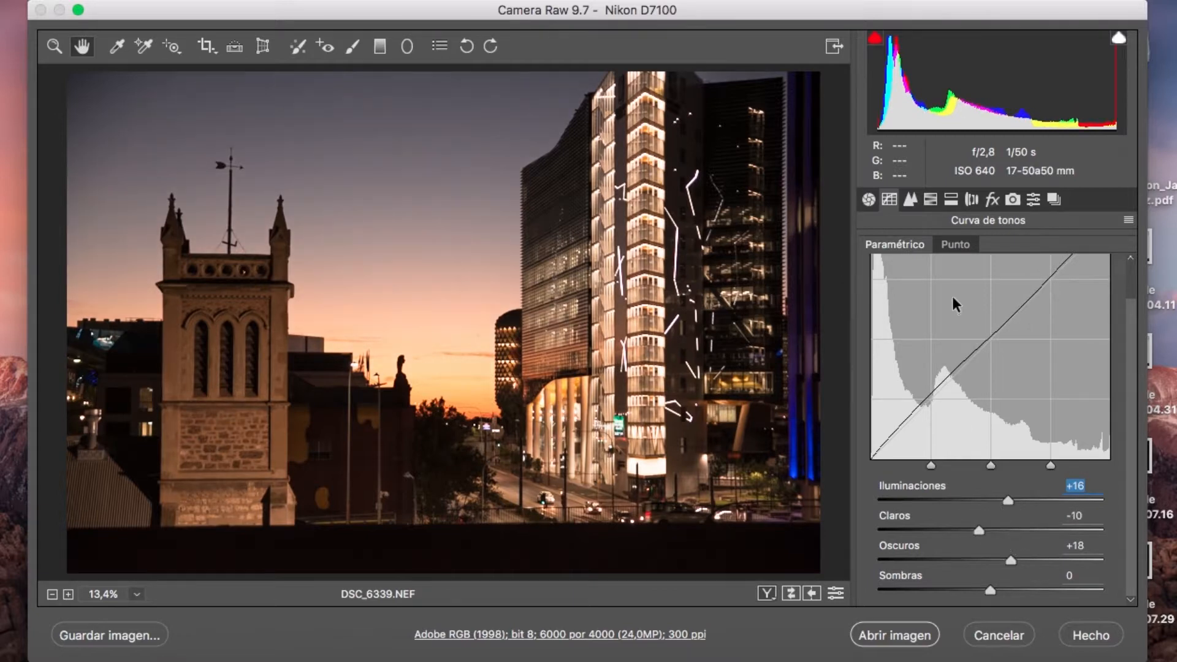
- Try an RGB point curve with a midtone point at 115/140, lowered highlights and a shadow point at 32/69
click(948, 244)
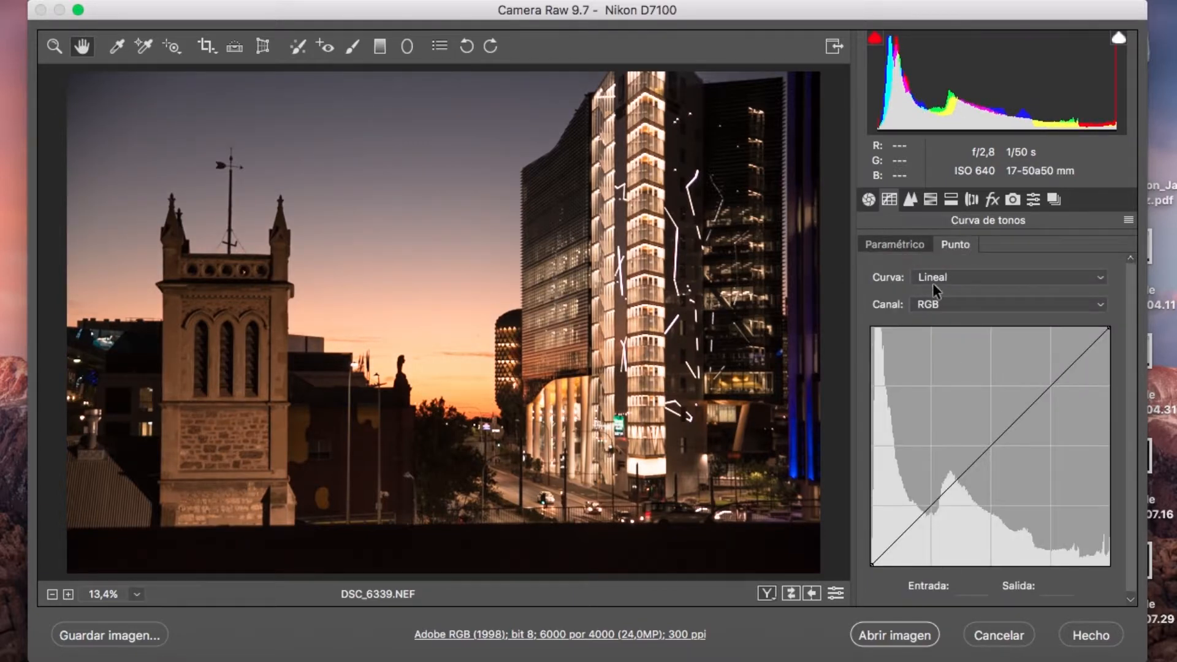
click(946, 276)
click(983, 275)
drag(989, 446, 978, 434)
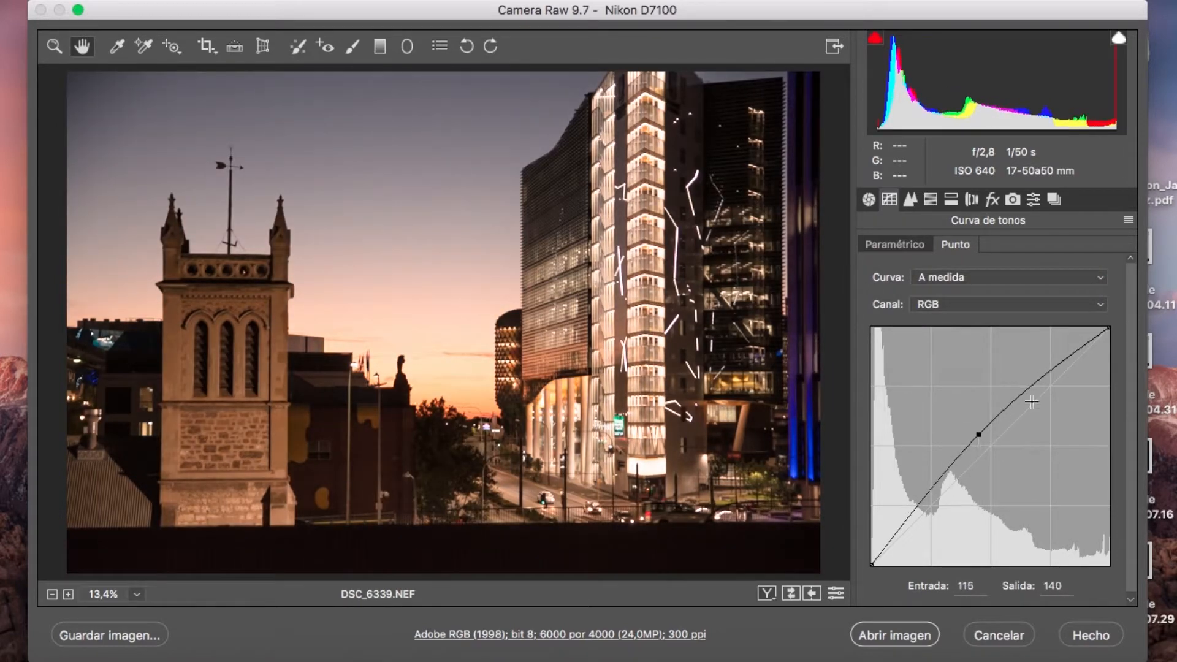
drag(1050, 372, 1059, 390)
mouse_move(906, 514)
mouse_down()
mouse_move(911, 532)
mouse_move(900, 501)
mouse_up()
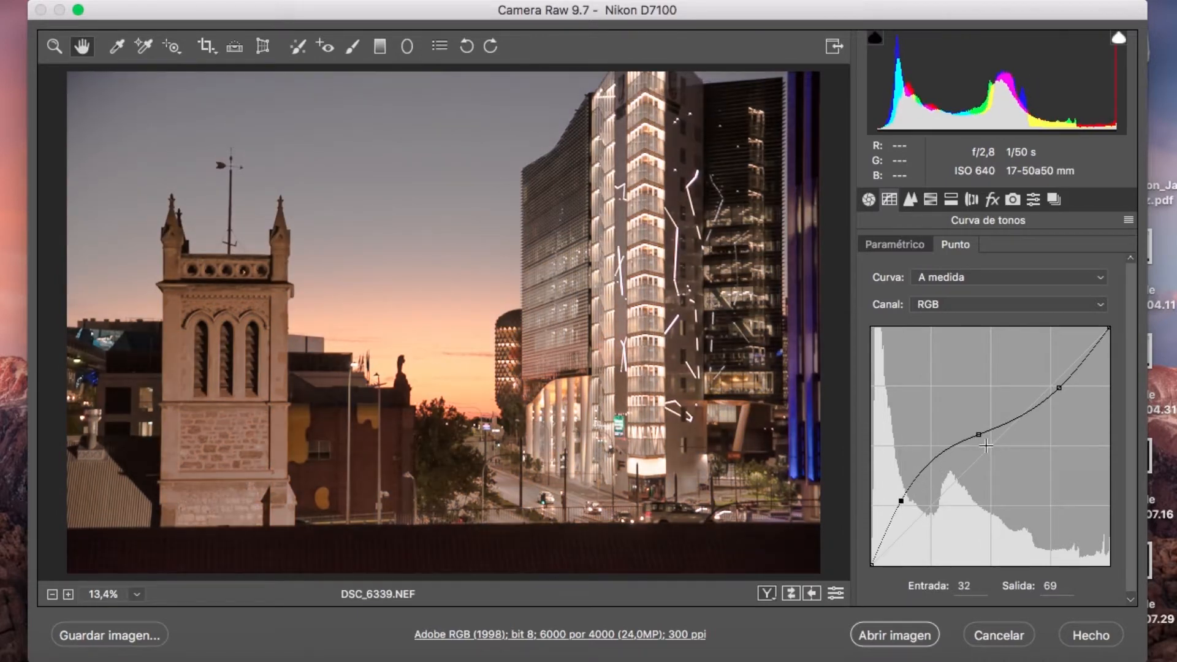
- Try an extra midtone point, remove it, and reshape the RGB curve into an S with points at 133/128 and 70/38 and raised highlights
drag(982, 436, 993, 437)
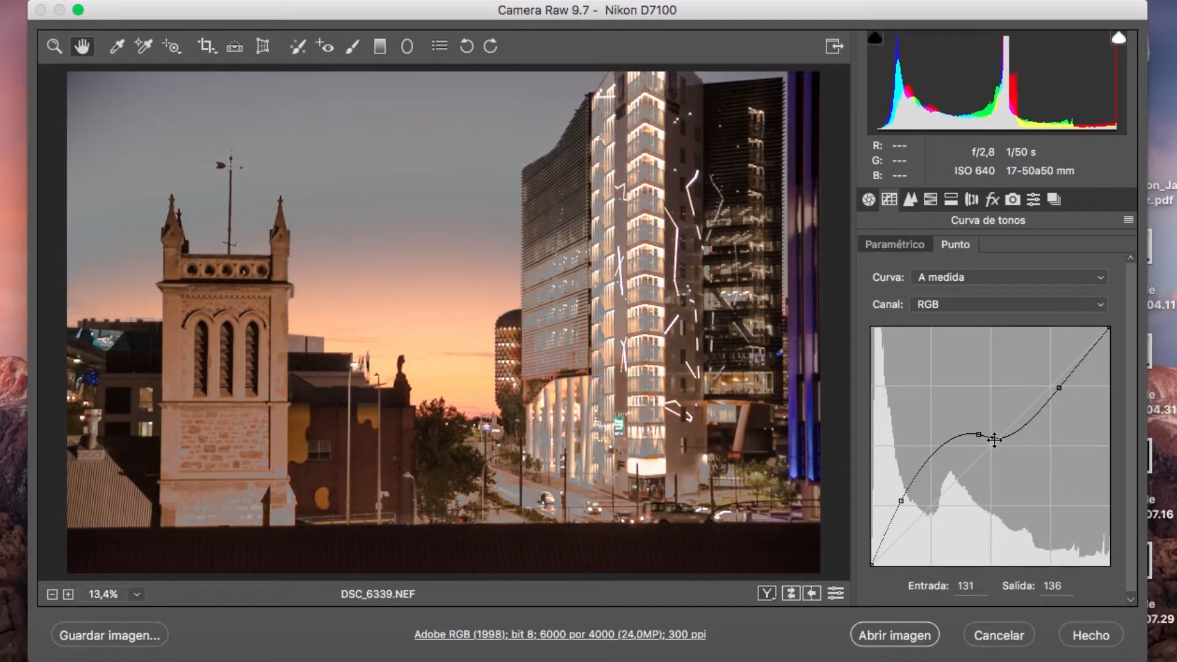
drag(993, 437, 1133, 440)
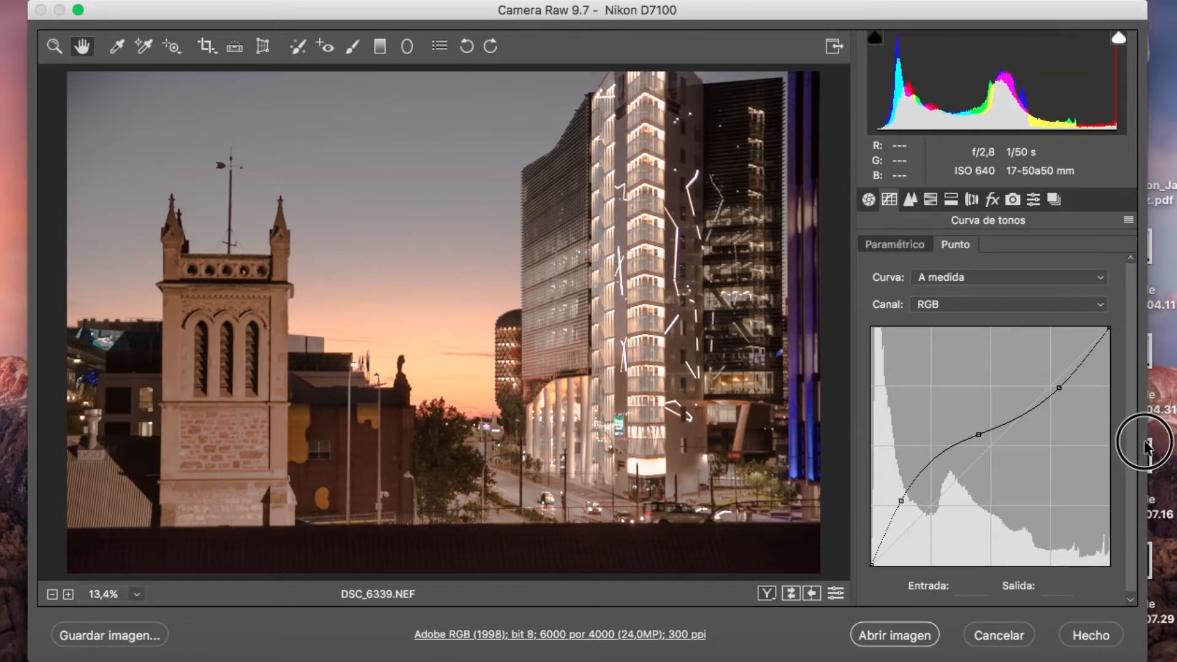
drag(981, 435, 994, 446)
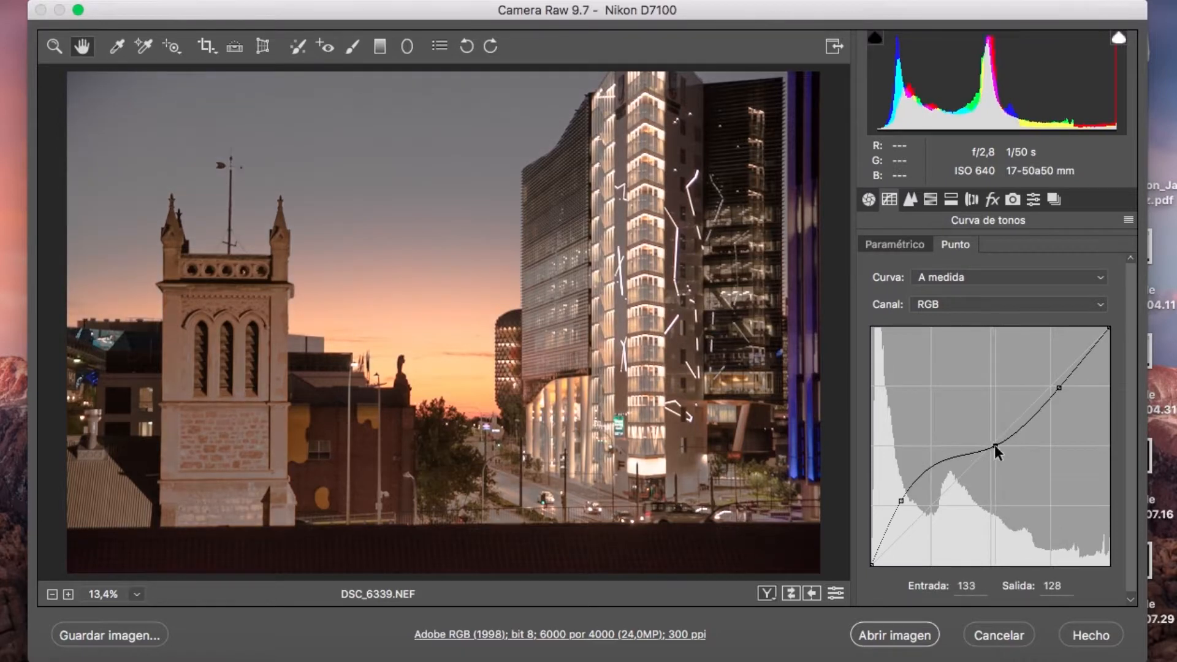
drag(1059, 387, 1039, 372)
drag(903, 499, 936, 530)
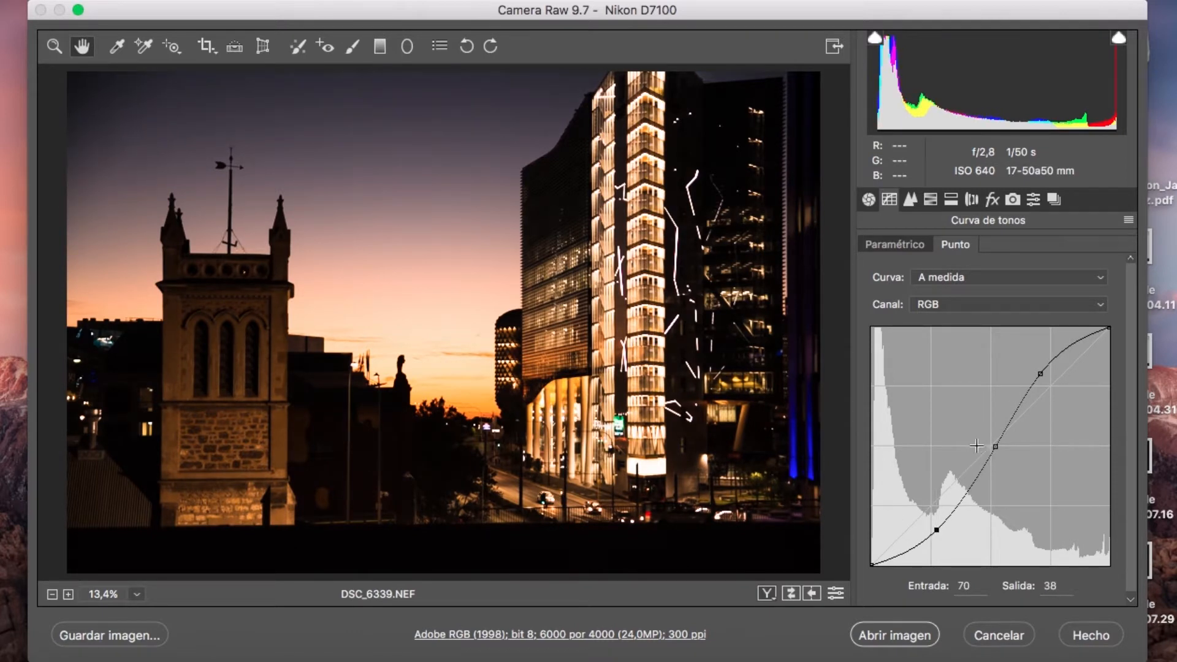
- Remove all three added points from the RGB curve to restore the straight line
drag(995, 446, 1074, 461)
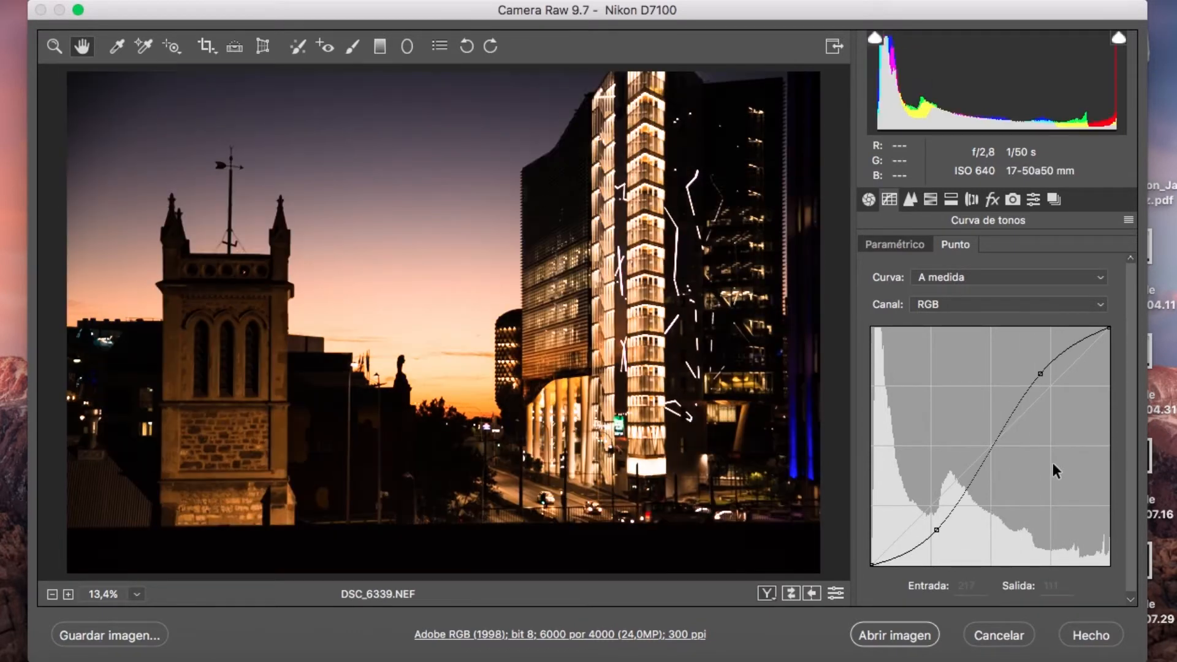
drag(936, 528, 1098, 466)
drag(1042, 375, 1145, 409)
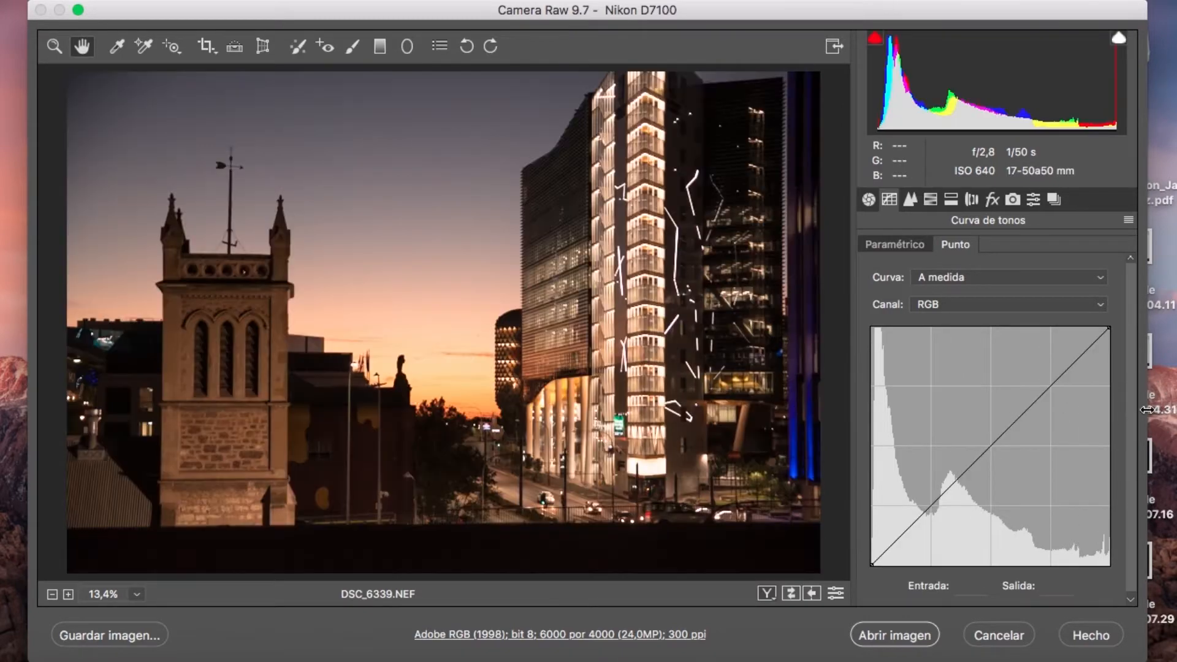
- Lower the midtones of the Rojo channel's point curve with a point at Entrada 140, Salida 122
click(960, 300)
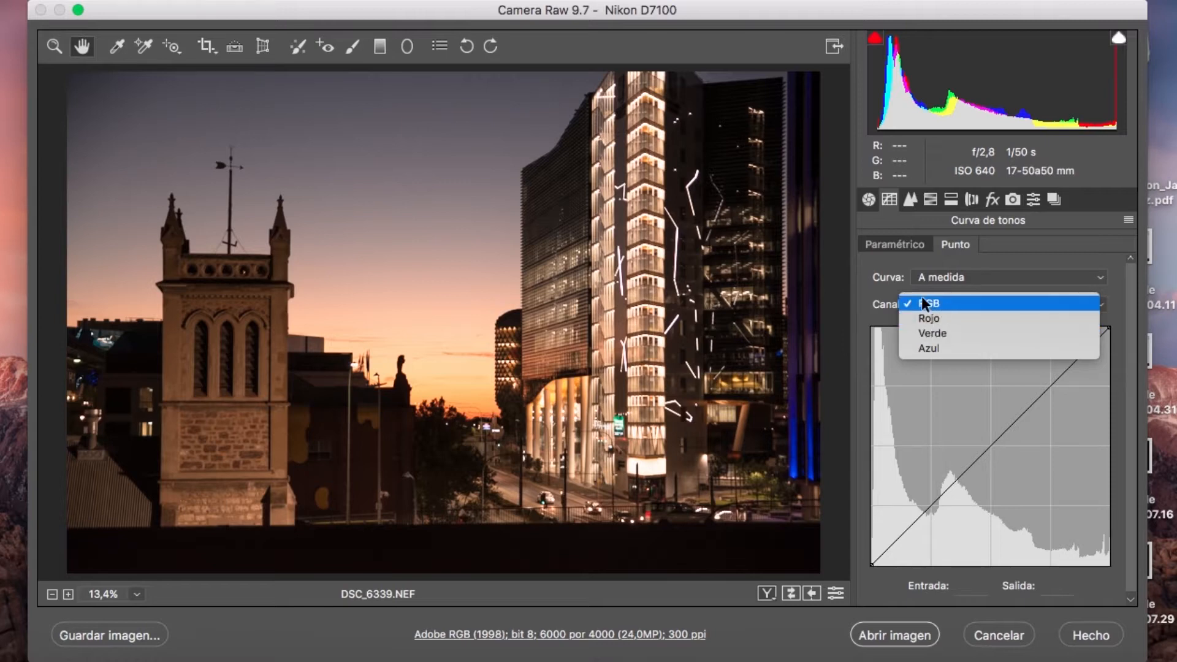
click(962, 427)
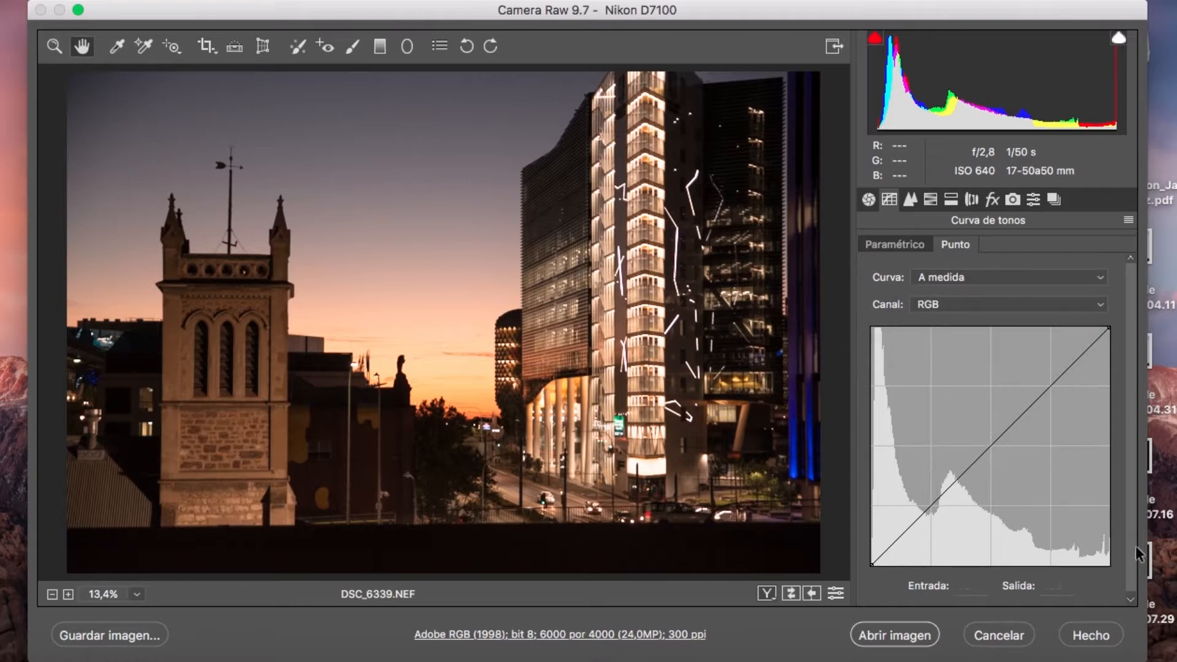
click(943, 304)
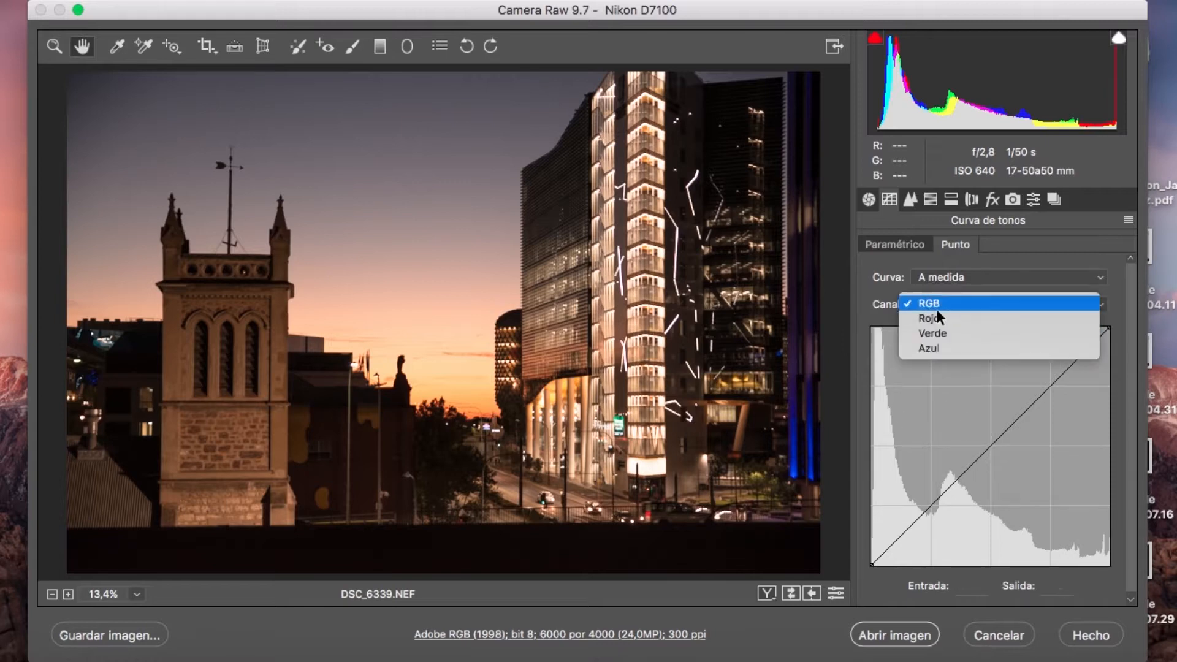
click(938, 318)
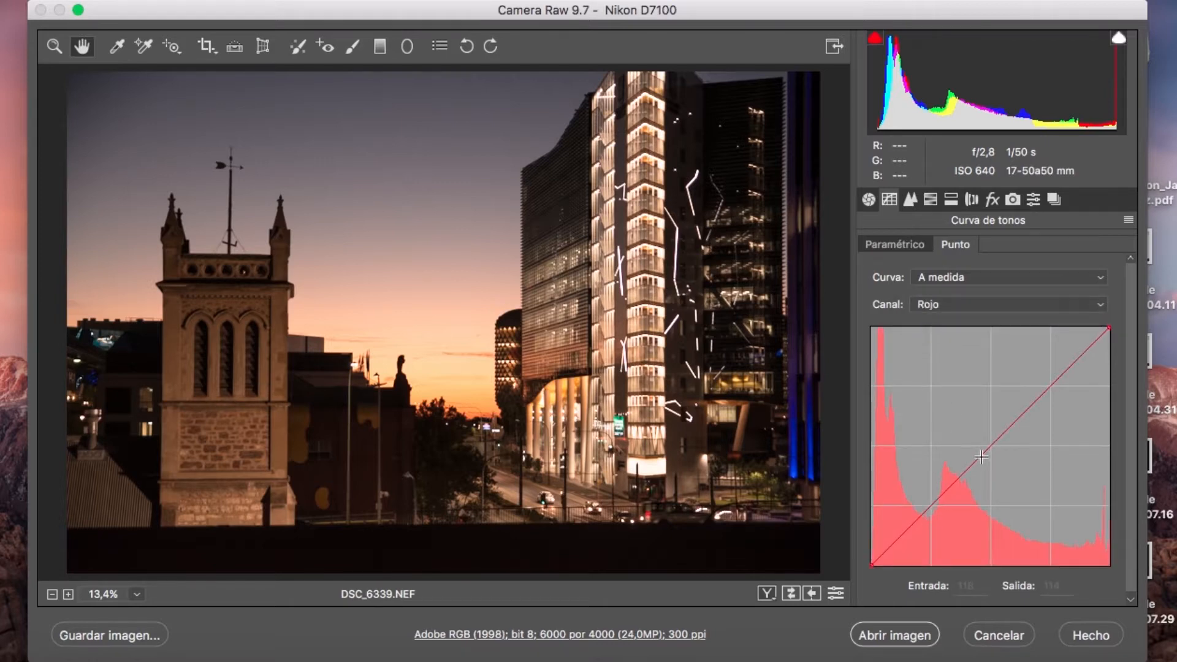
drag(990, 447, 978, 425)
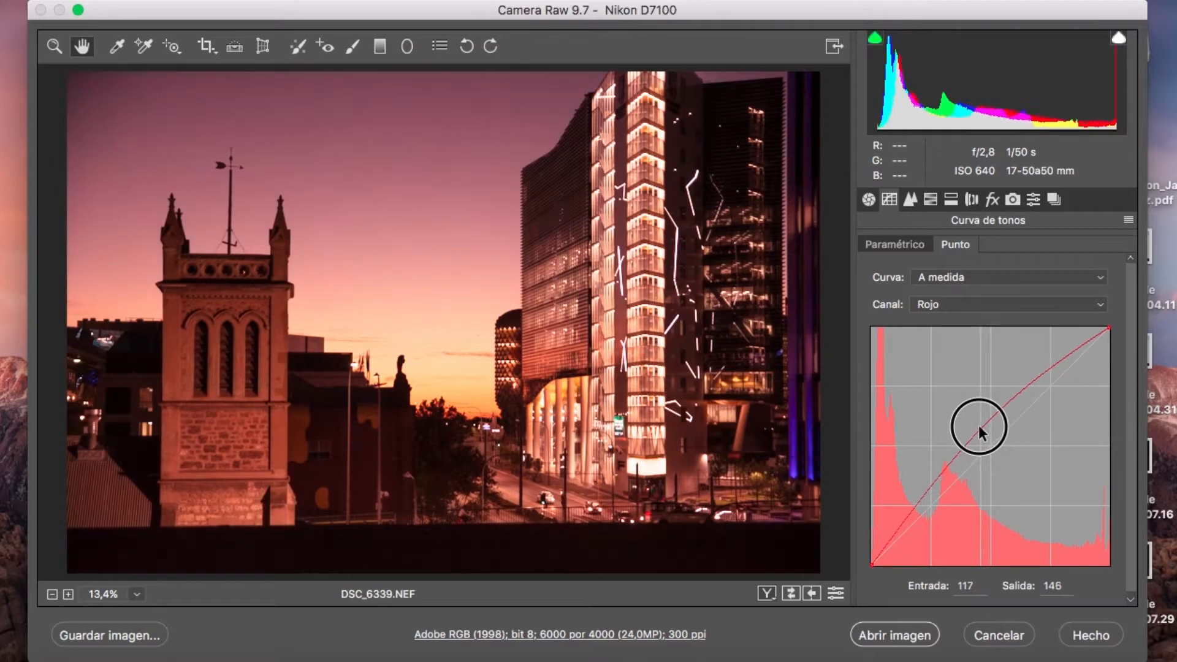
drag(978, 425, 1001, 451)
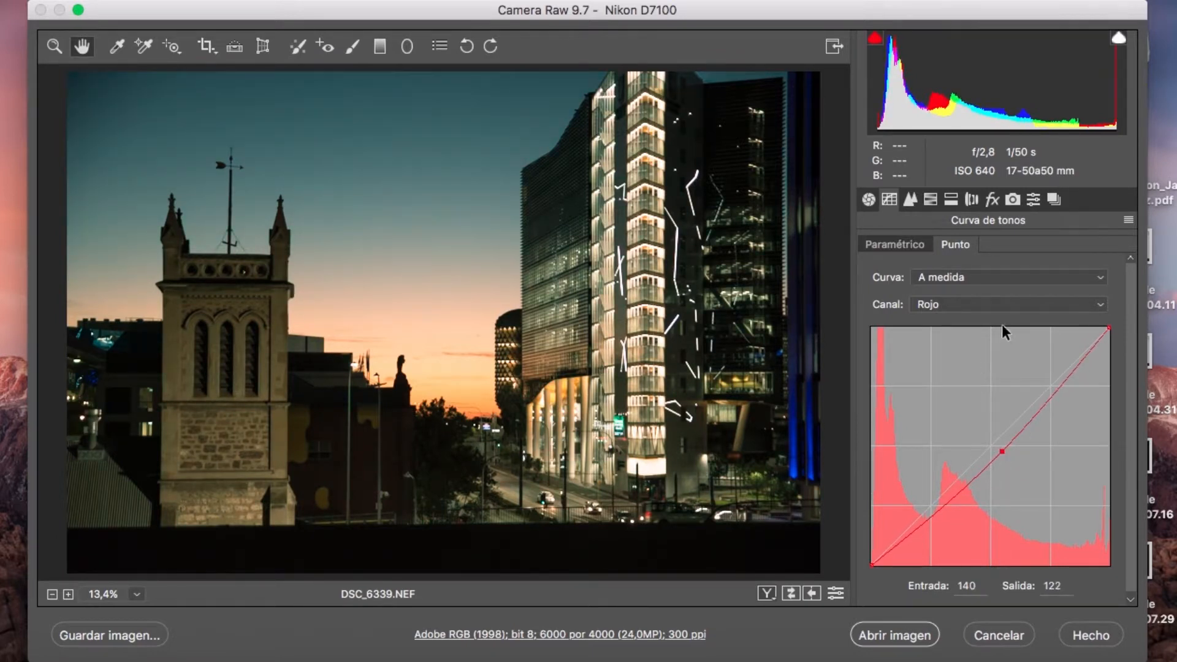
- Lower the midtones of the Verde channel's point curve with a point at about Entrada 139, Salida 127
click(968, 303)
click(958, 315)
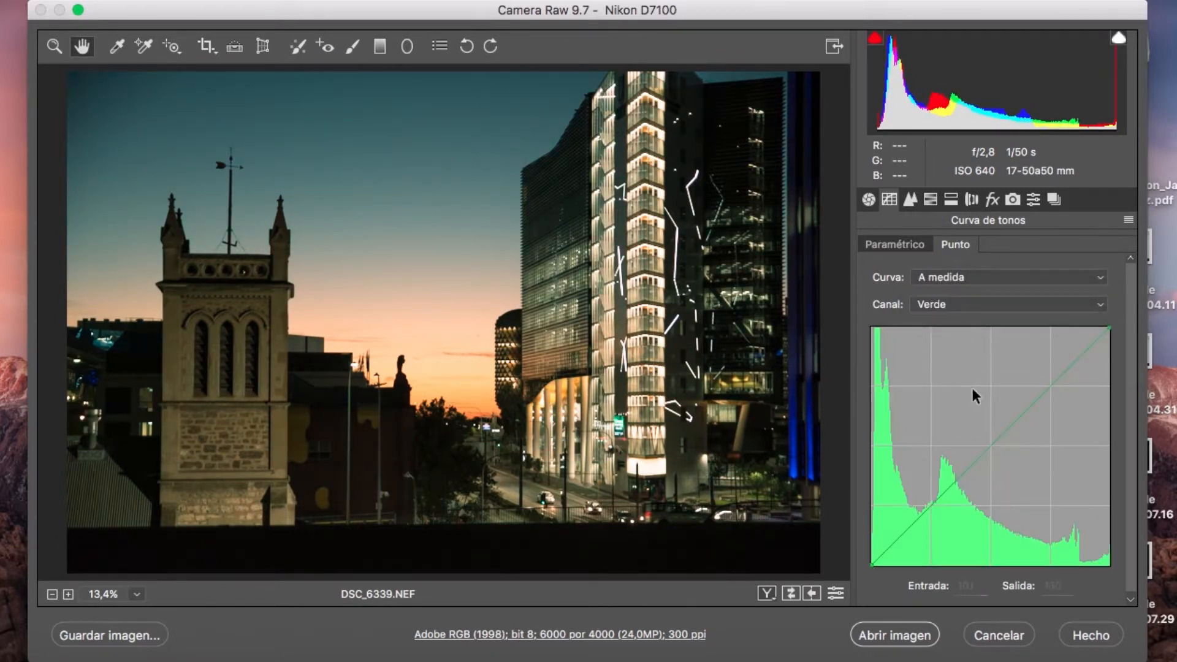
mouse_move(987, 446)
mouse_down()
mouse_move(973, 422)
mouse_move(999, 444)
mouse_up()
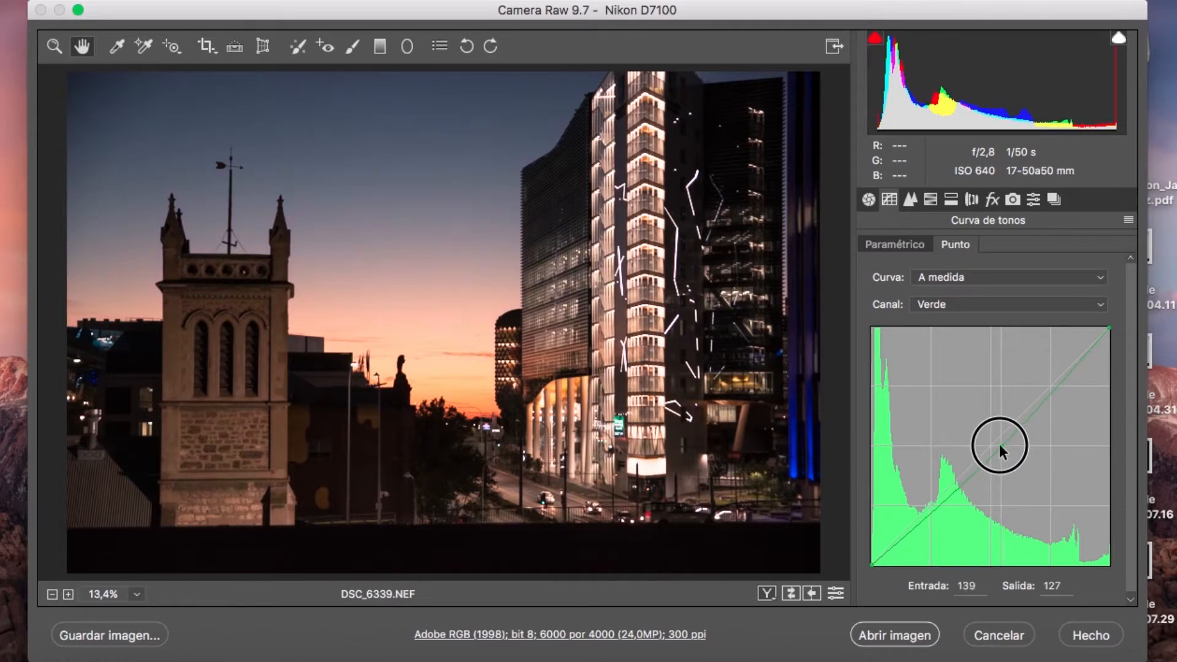
- Lower the midtones of the Azul channel's point curve with a point at Entrada 138, Salida 119
click(996, 304)
click(995, 318)
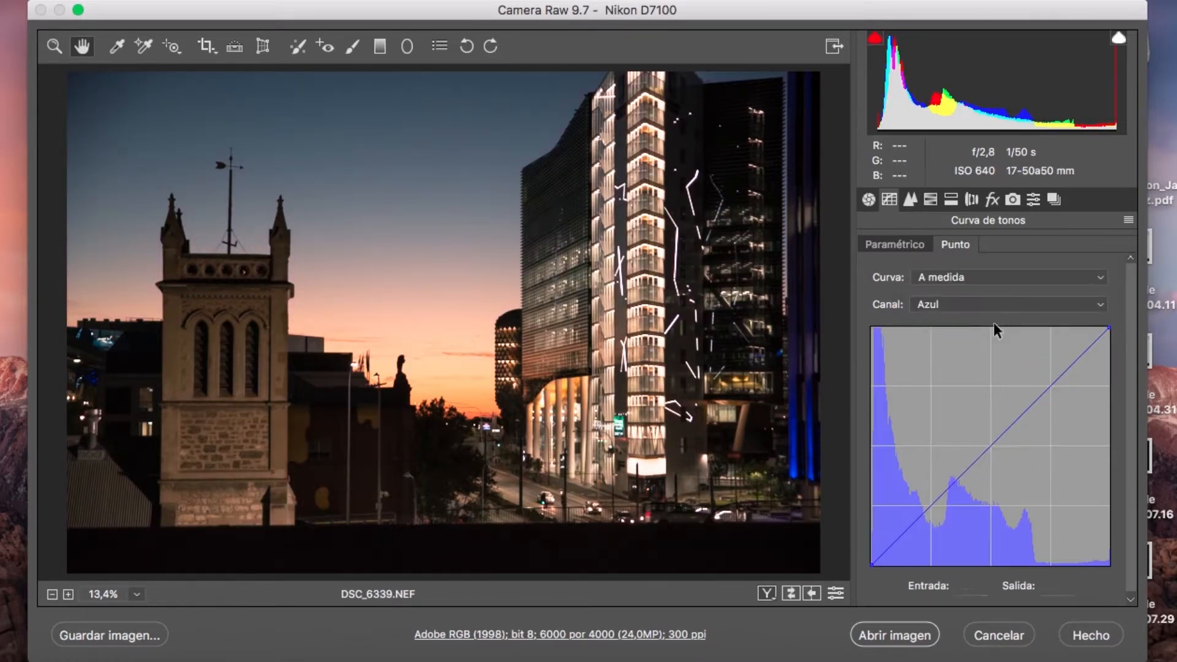
mouse_move(993, 451)
mouse_down()
mouse_move(976, 425)
mouse_move(1002, 453)
mouse_up()
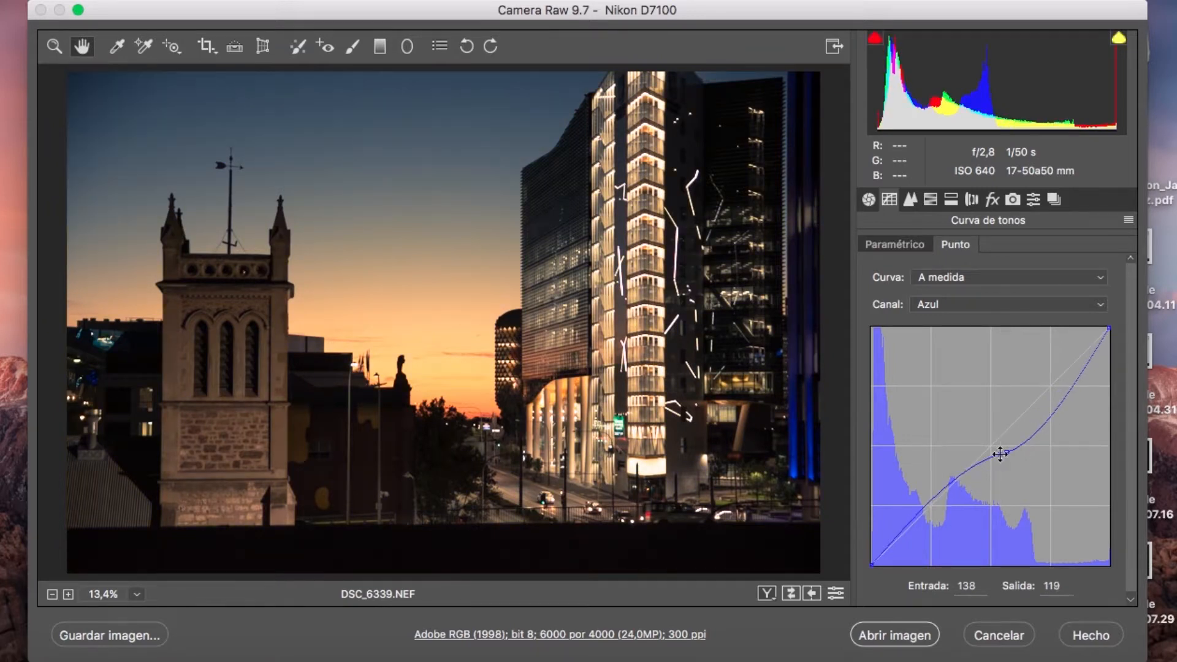
- Add a lowered highlight point and a shadow point at Entrada 71, Salida 72 to the Rojo channel's point curve
click(1008, 304)
click(991, 273)
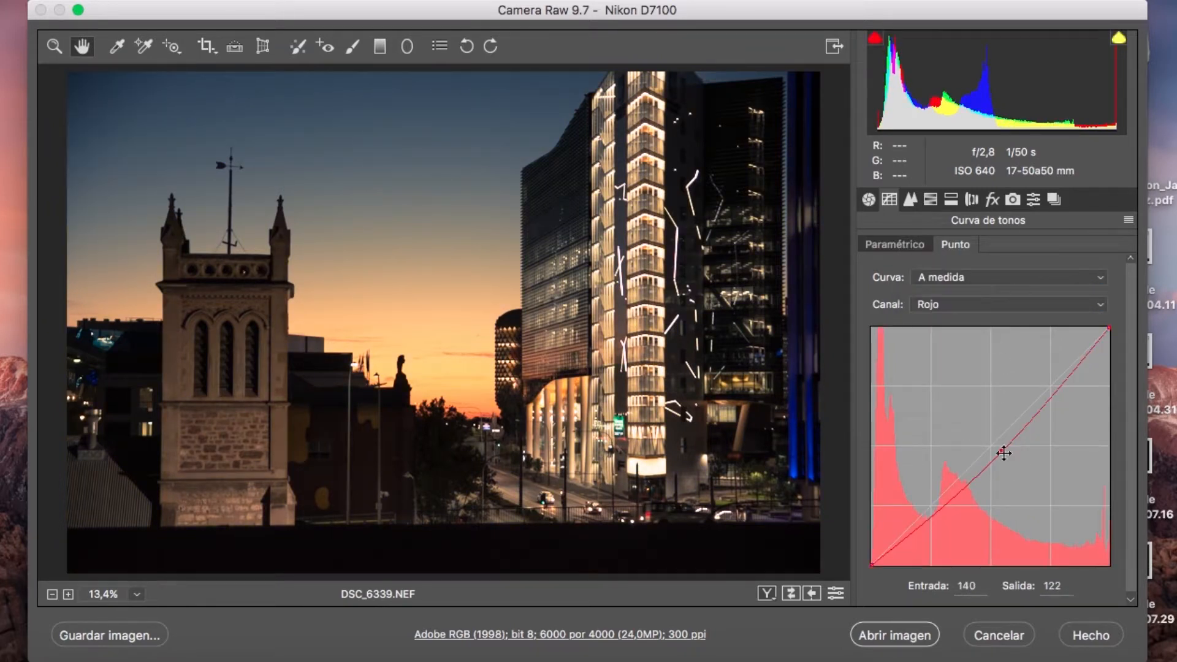
mouse_move(1037, 407)
mouse_down()
mouse_move(1019, 399)
mouse_move(1039, 409)
mouse_up()
drag(942, 504, 937, 498)
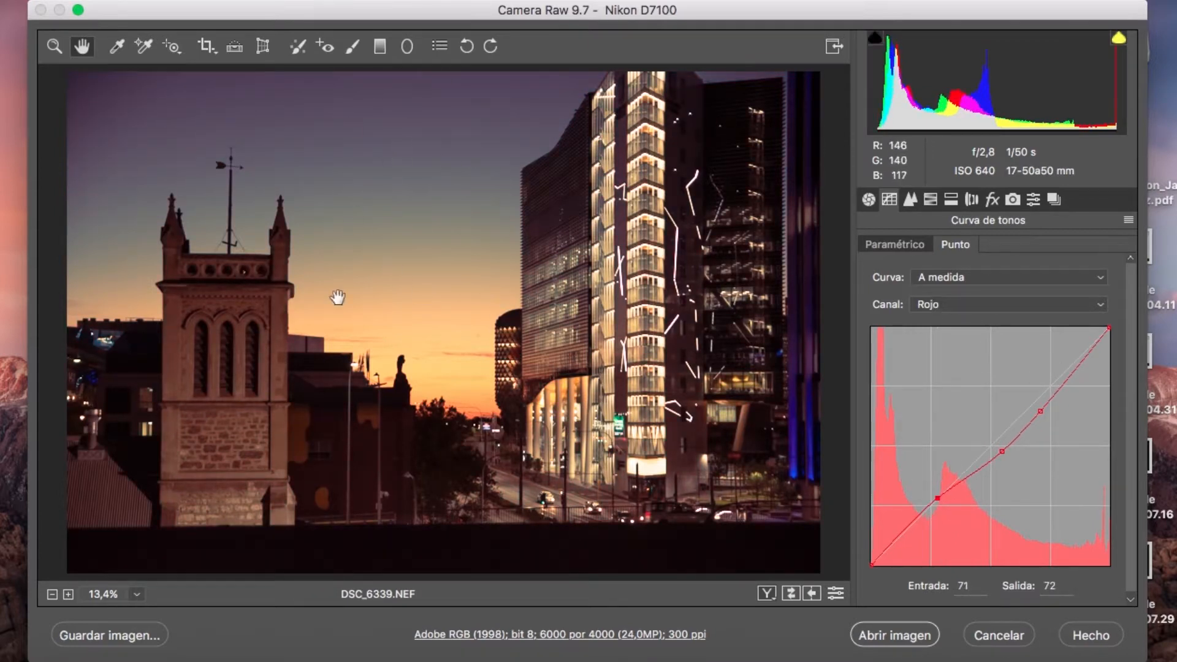
- Try an S shape on the Verde channel's point curve with points at 76/56, 133/132 and 183/219
click(973, 302)
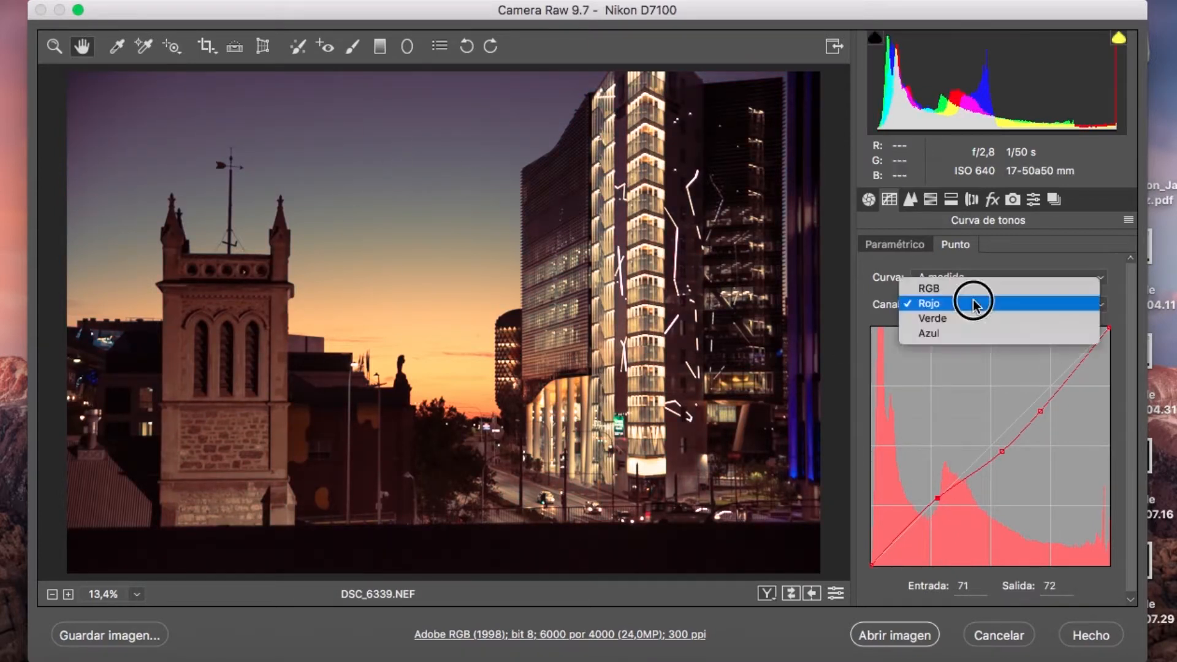
click(952, 318)
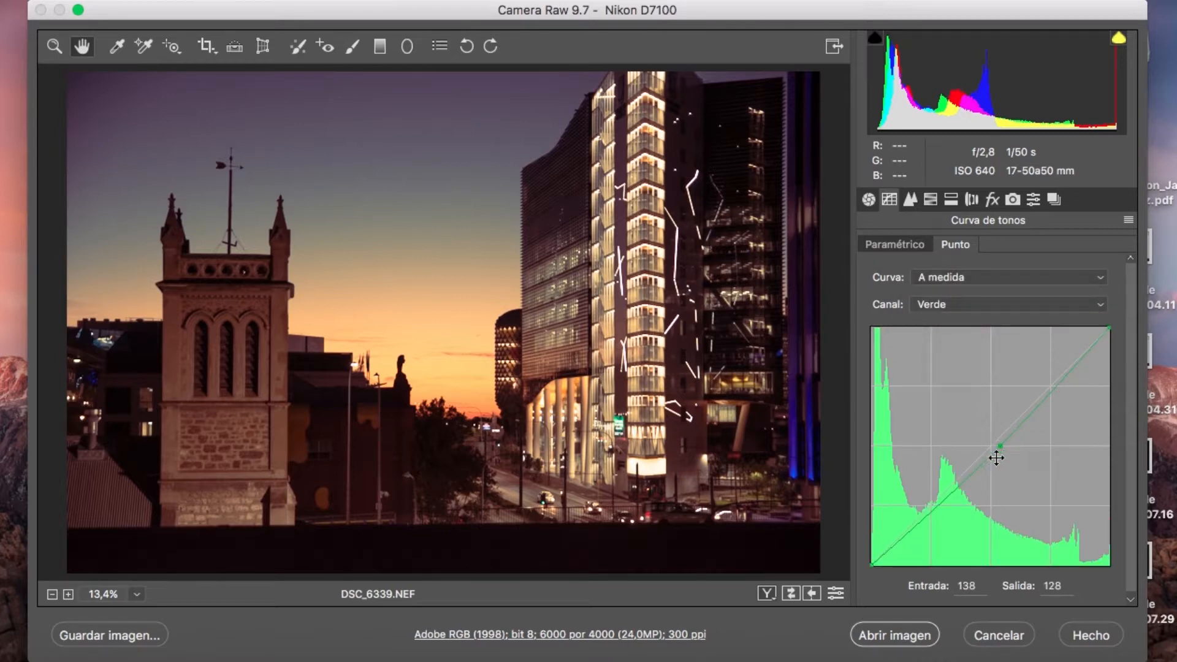
mouse_move(942, 497)
mouse_down()
mouse_move(939, 479)
mouse_move(942, 504)
mouse_up()
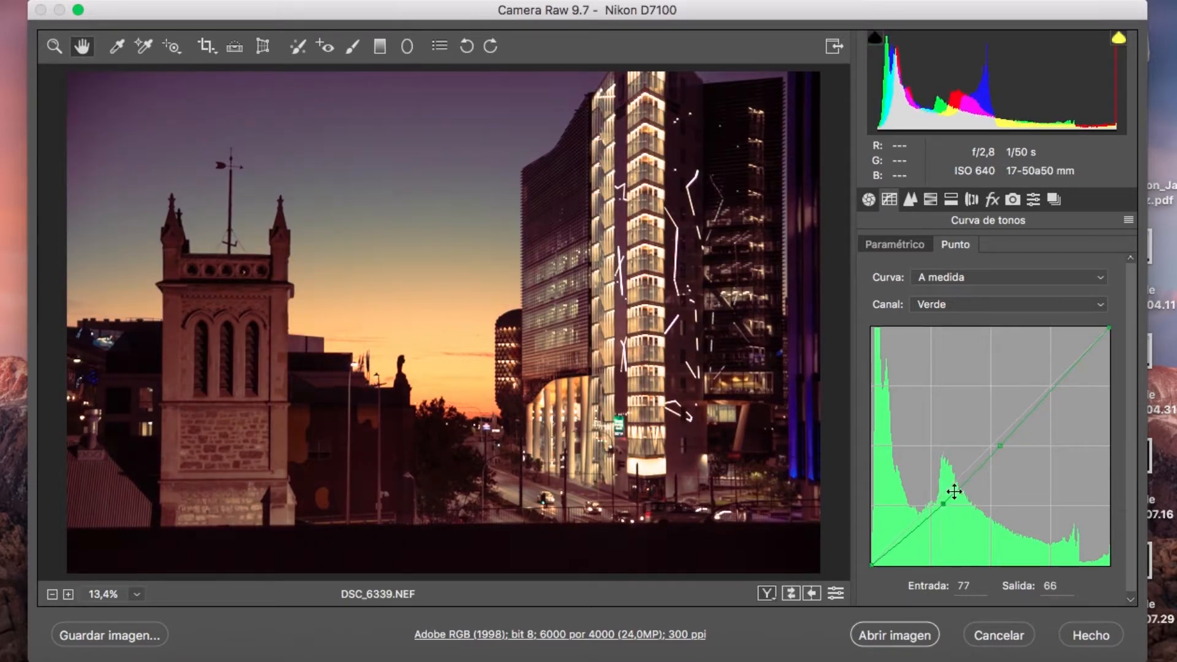
drag(1057, 391, 1042, 380)
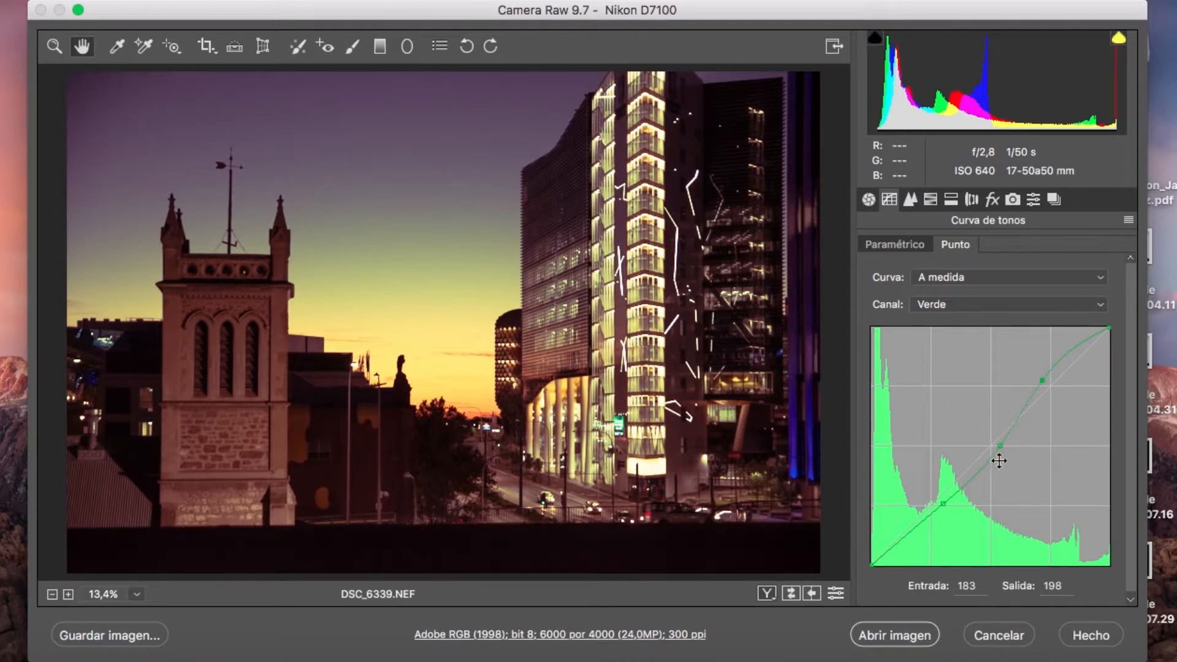
mouse_move(987, 431)
mouse_down()
mouse_move(1005, 470)
mouse_move(978, 414)
mouse_move(994, 440)
mouse_up()
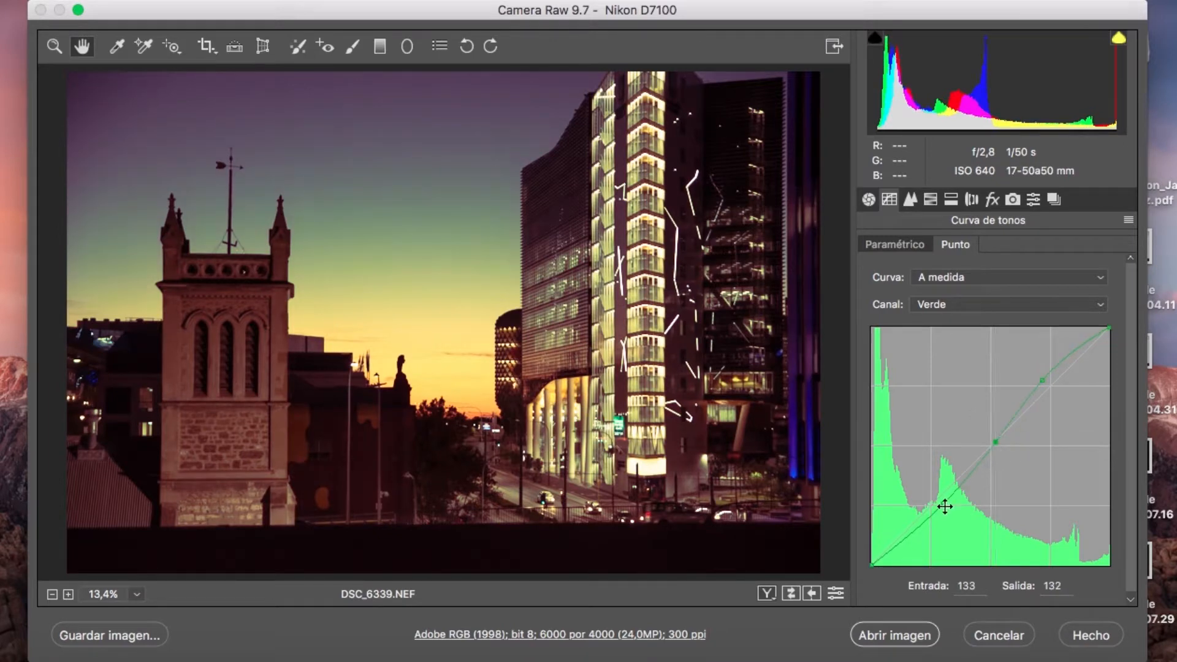
drag(942, 505, 942, 512)
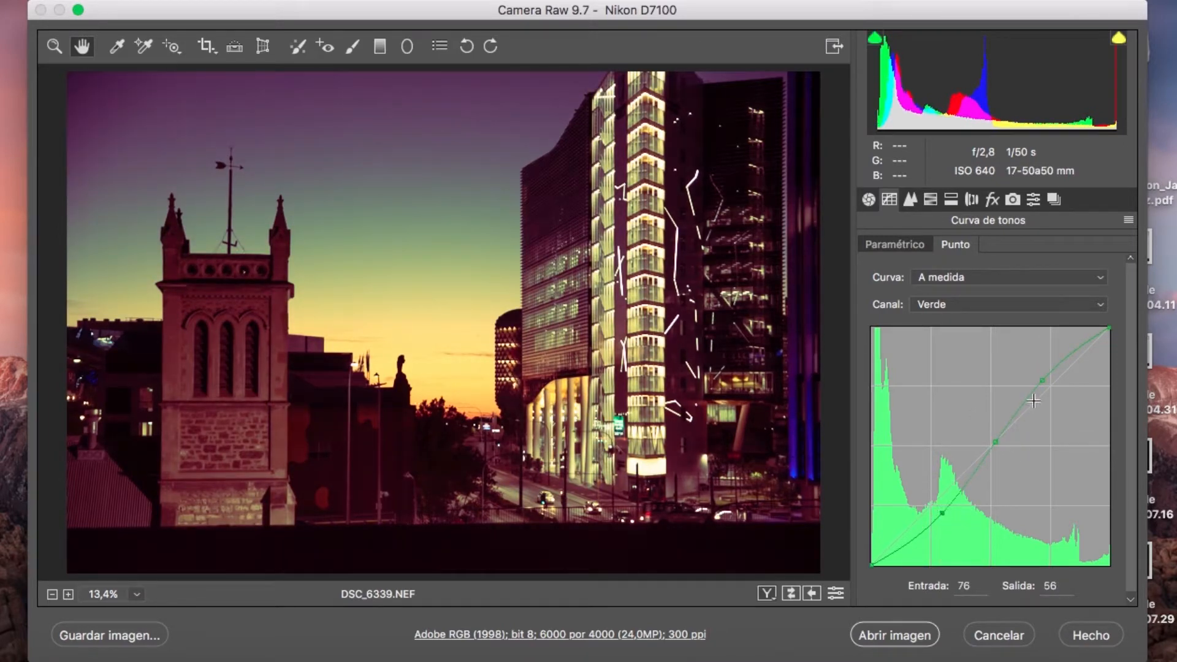
drag(1043, 375, 1042, 361)
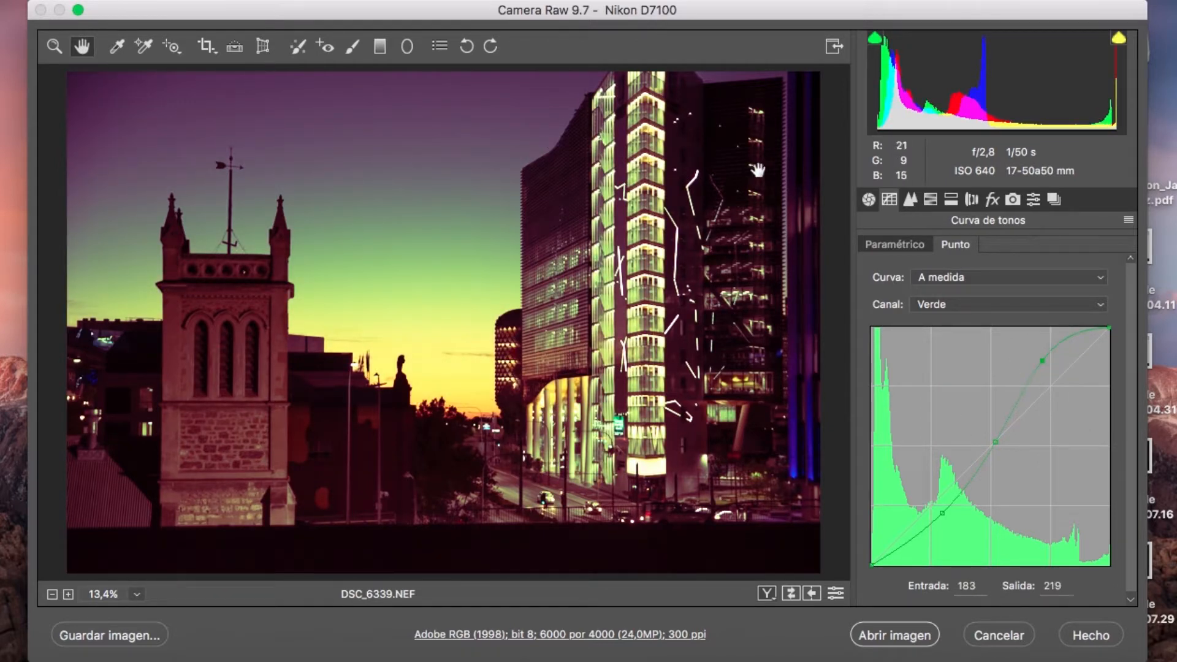
- Remove all three added points from the Verde channel's curve to restore the straight line
drag(1041, 361, 1043, 576)
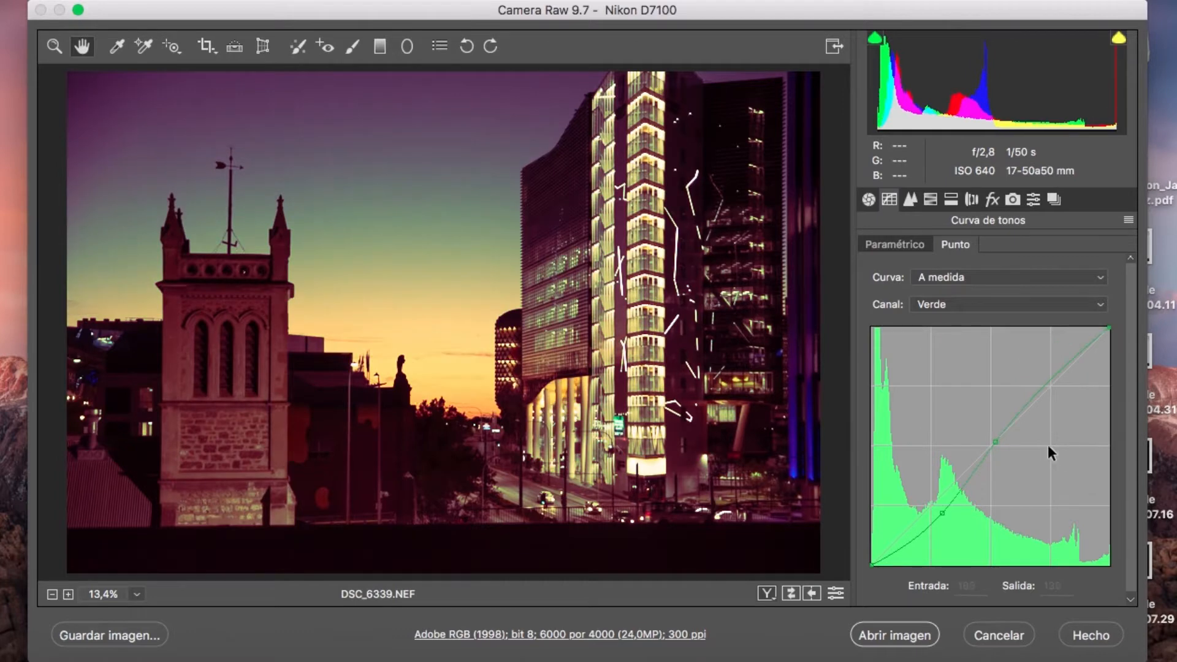
drag(994, 439, 989, 466)
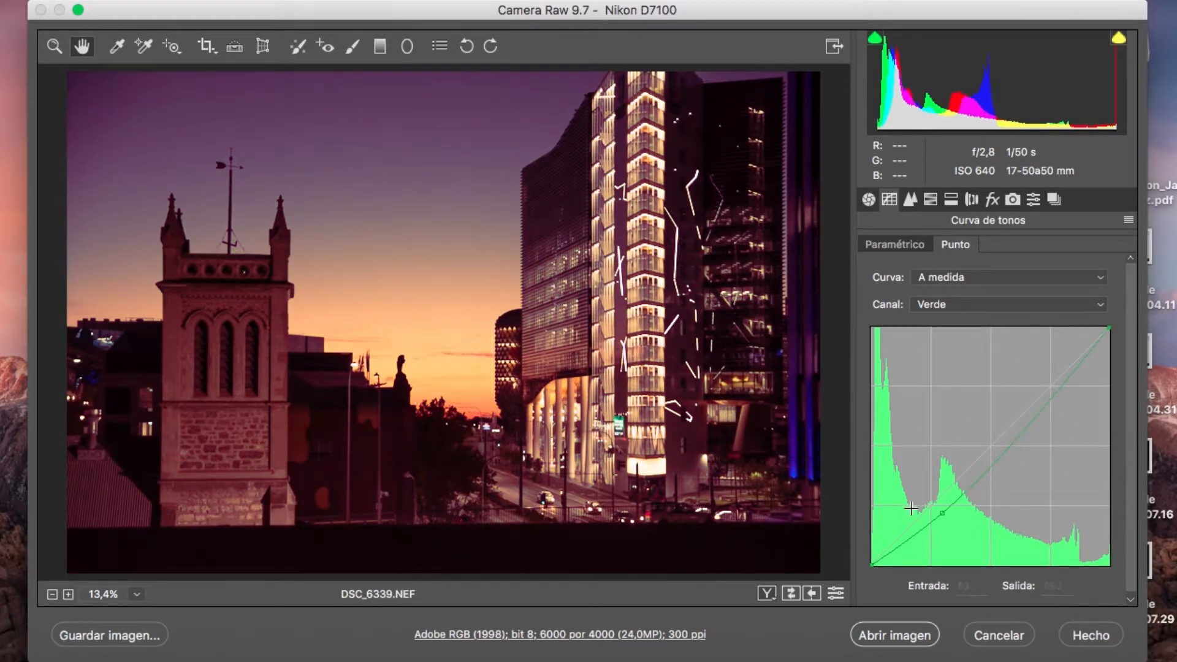
drag(939, 507, 1135, 490)
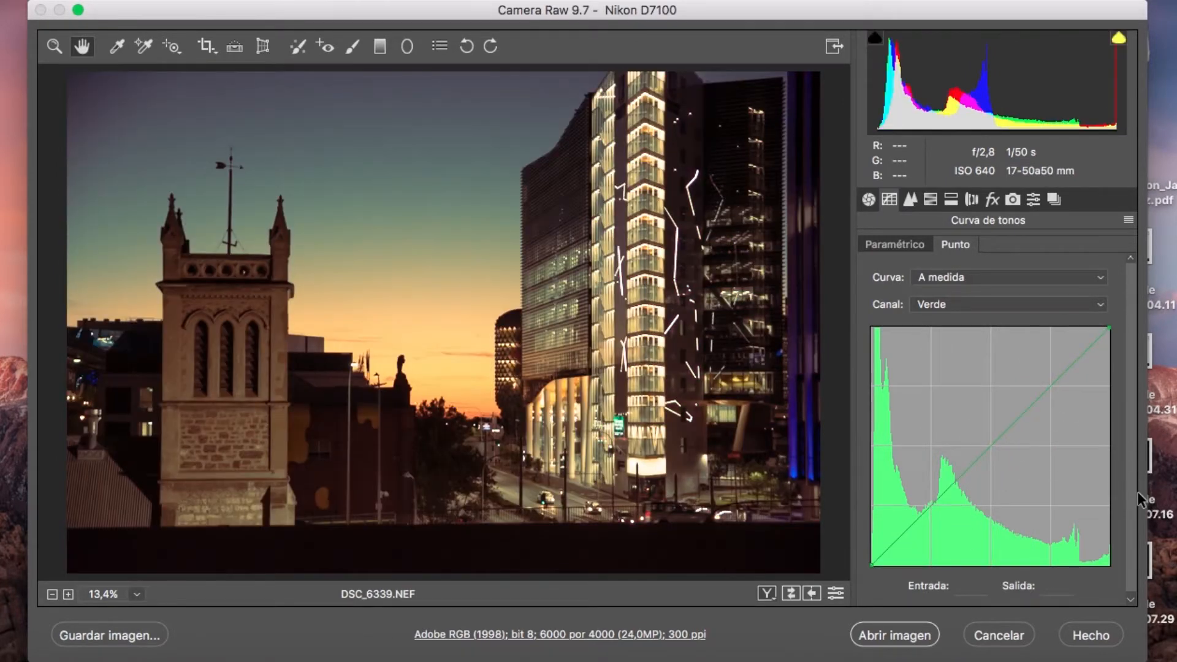
- Try the Contraste medio and Contraste fuerte curve presets, and return the curve to A medida
click(1010, 303)
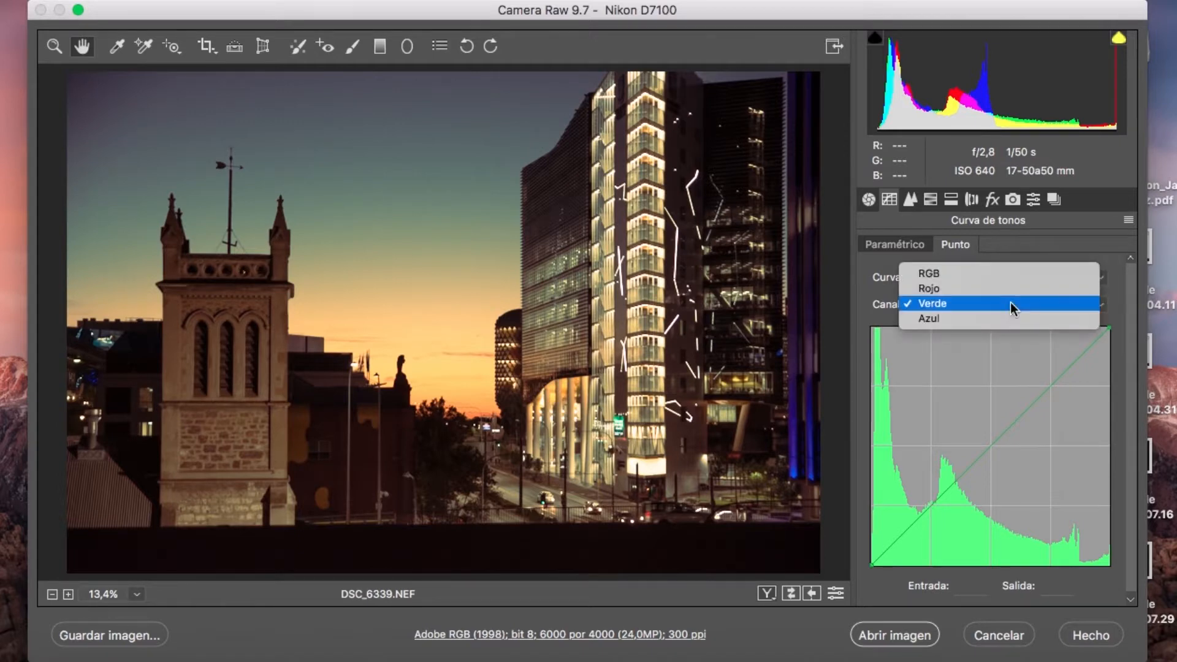
click(1036, 249)
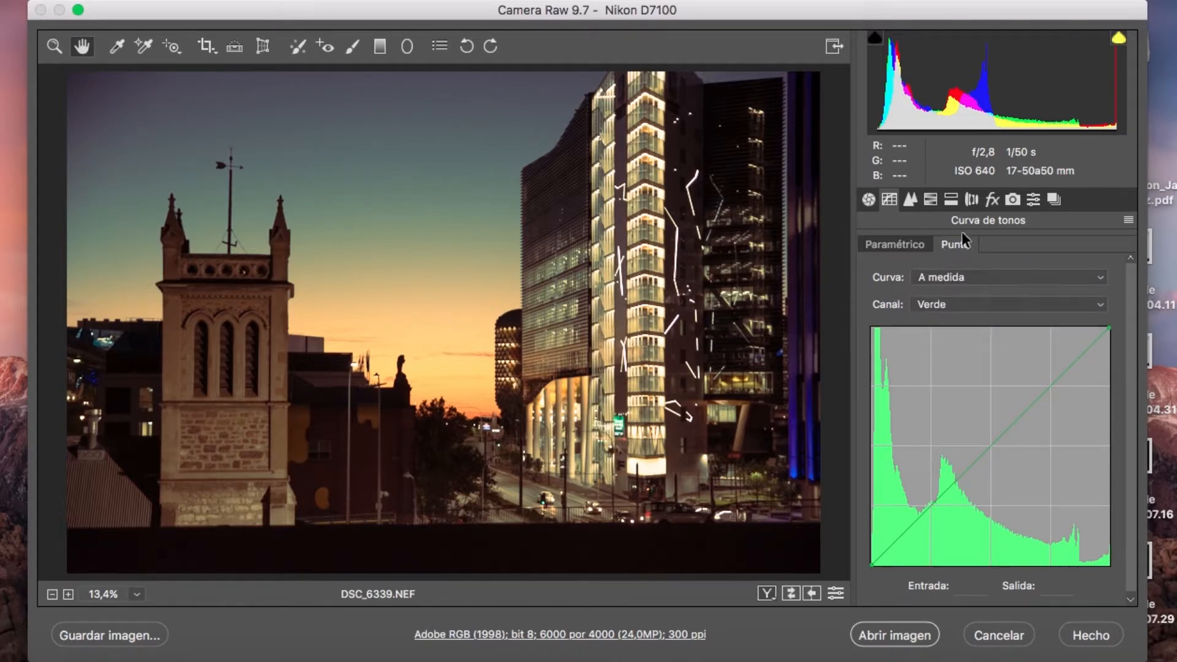
click(962, 272)
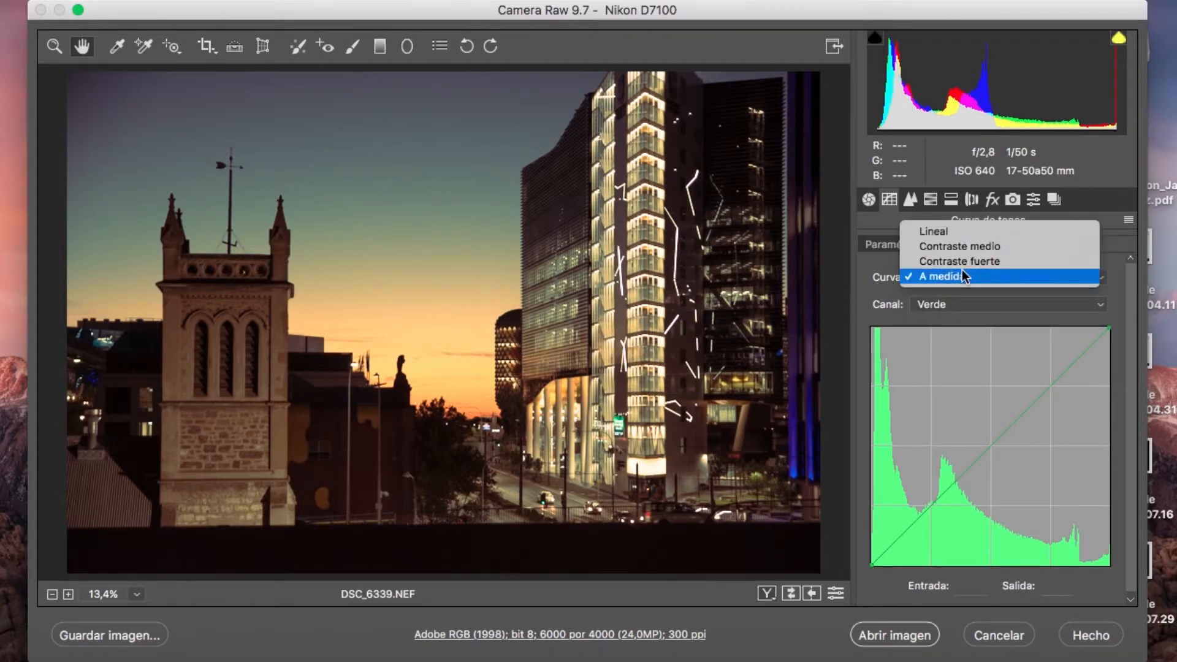
click(1002, 244)
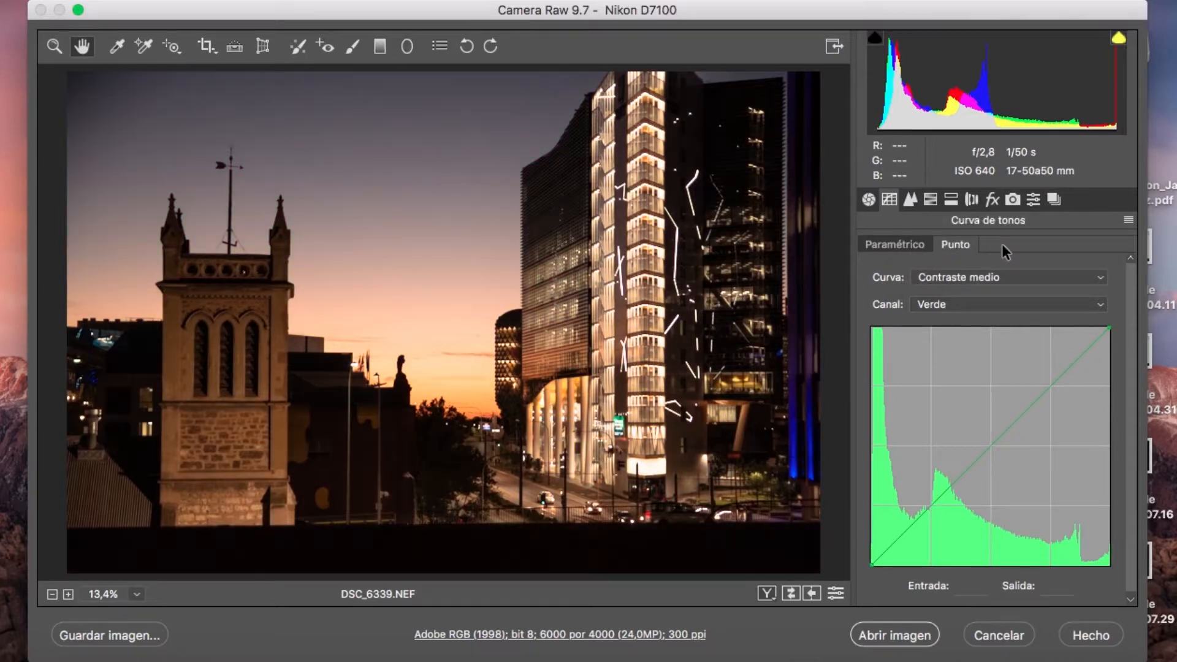
click(995, 268)
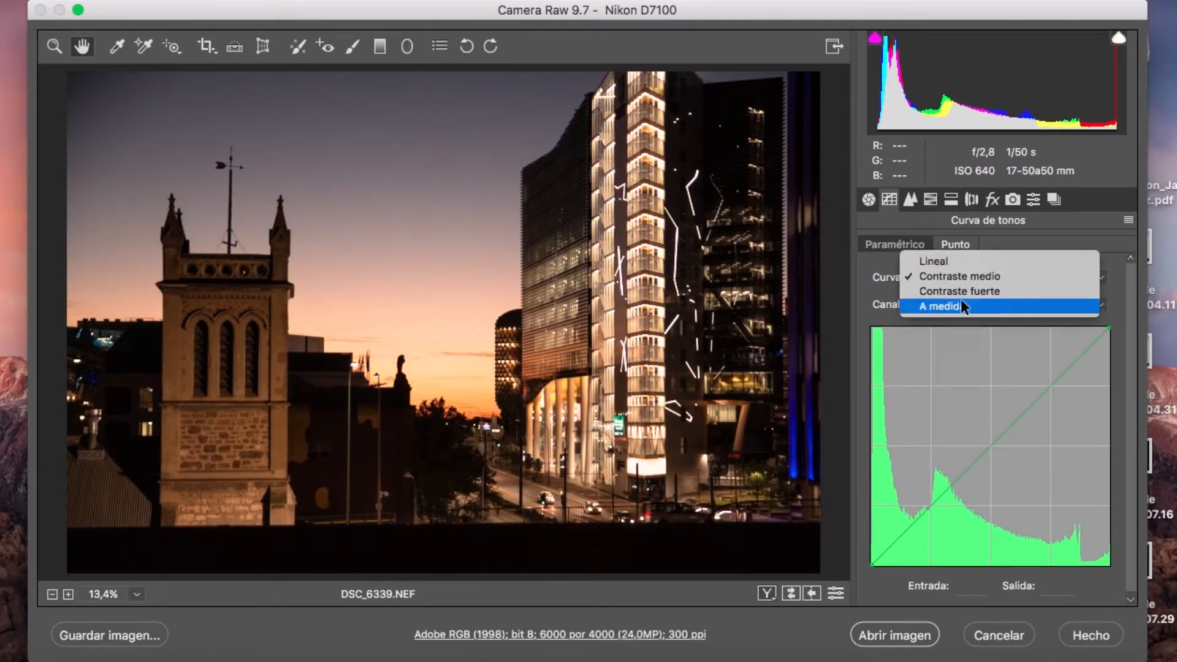
click(965, 291)
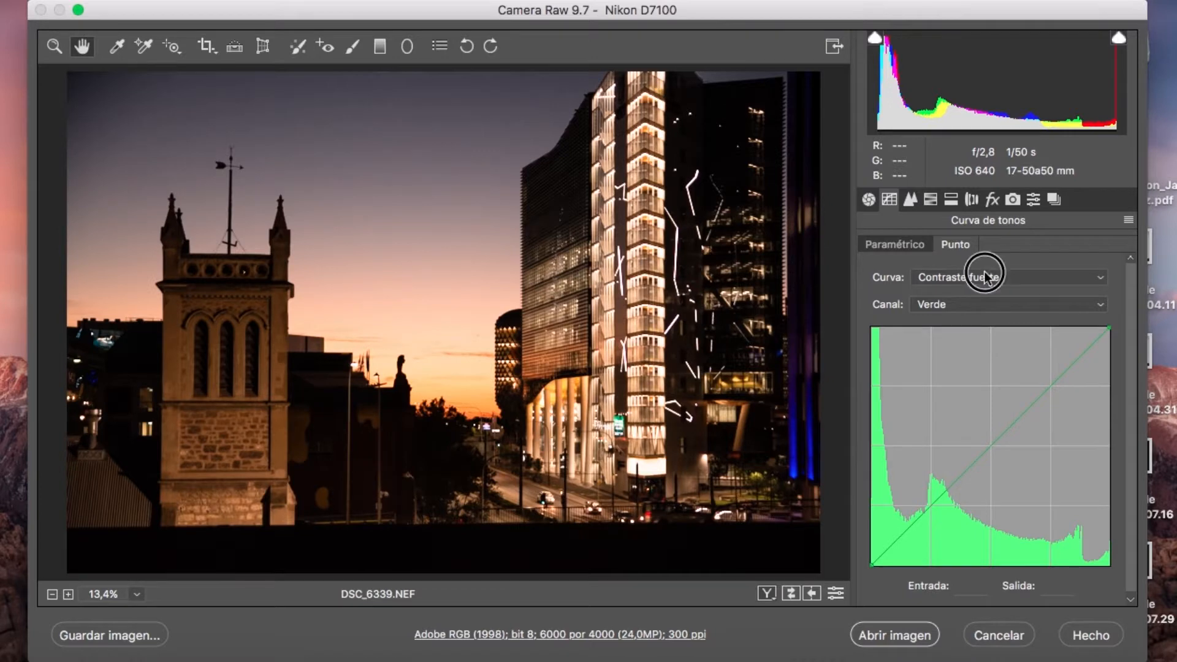
click(985, 276)
click(976, 289)
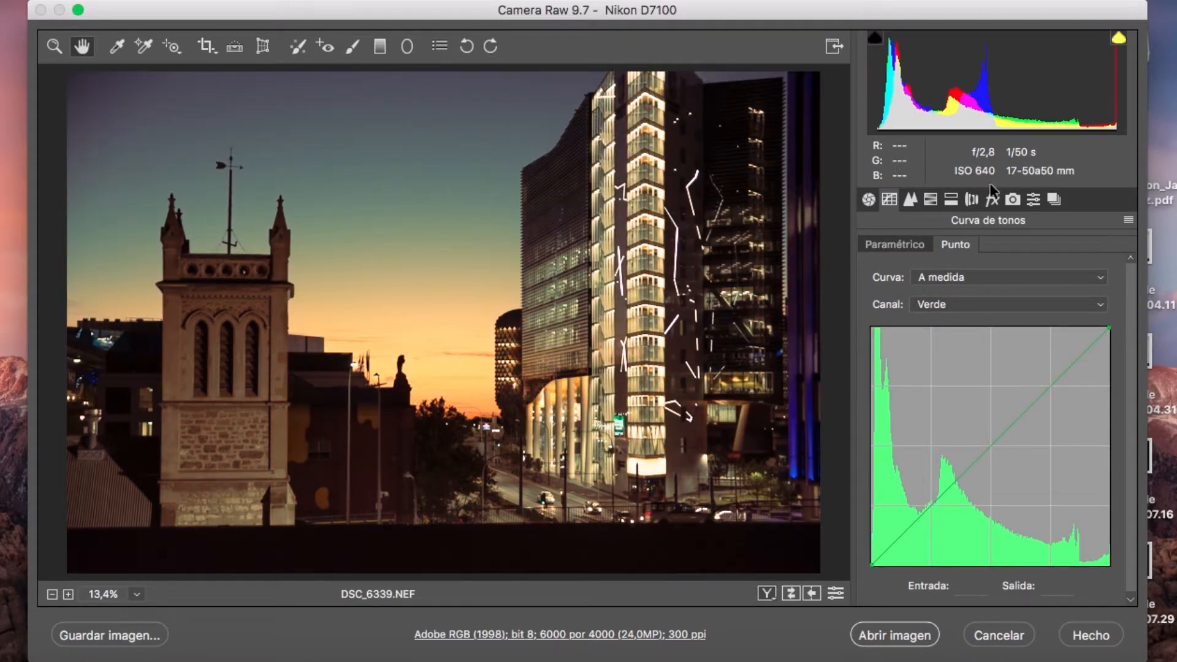
- Open the Detalle settings and set the Enfoque Cantidad to 26, keeping Máscara at 0
click(909, 199)
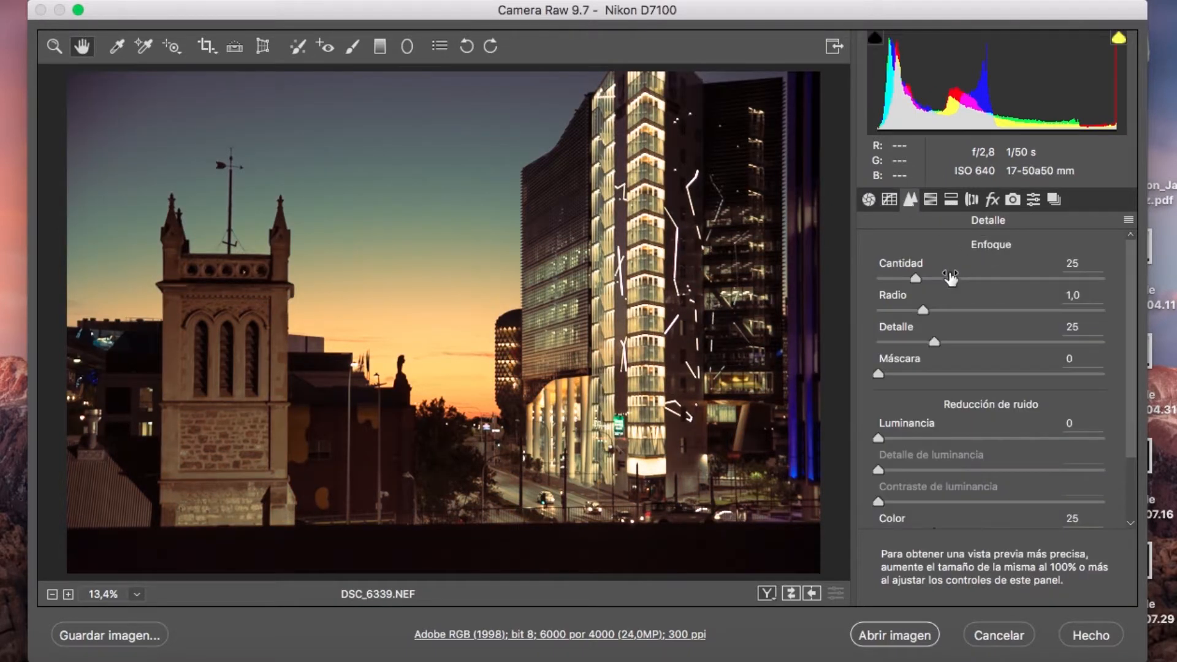
scroll(950, 340, down, 3)
drag(924, 276, 918, 276)
click(879, 372)
click(878, 371)
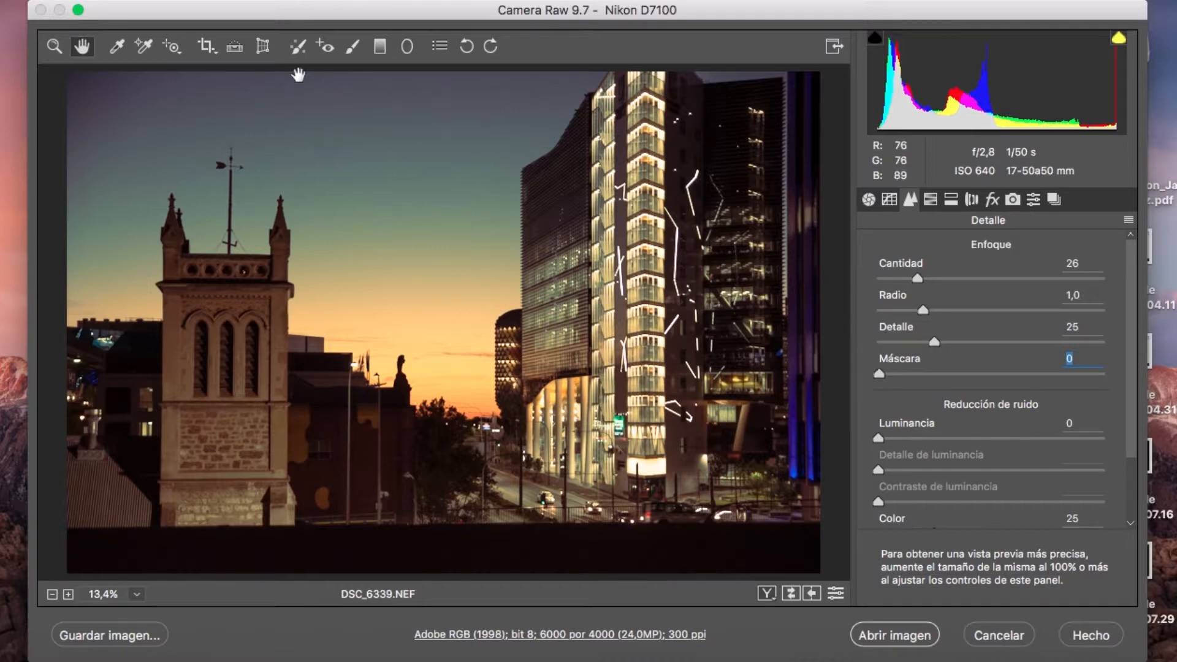
click(243, 487)
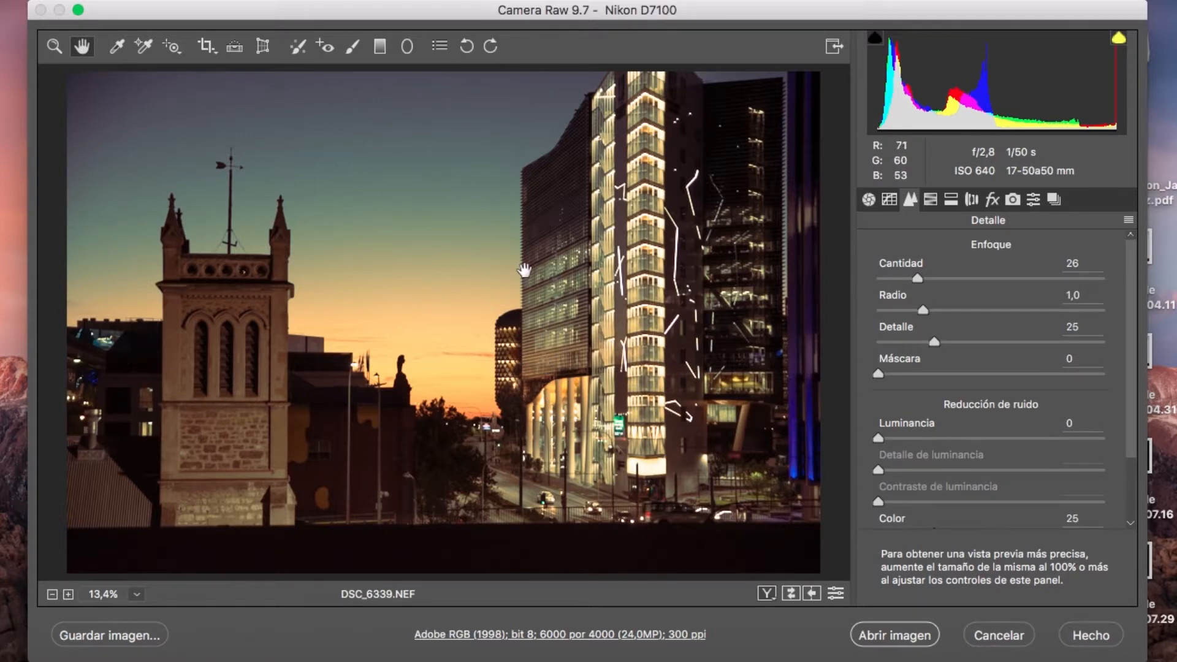
- Set the Enfoque Máscara to 90 while previewing the sharpening mask
drag(877, 373, 823, 369)
key(alt)
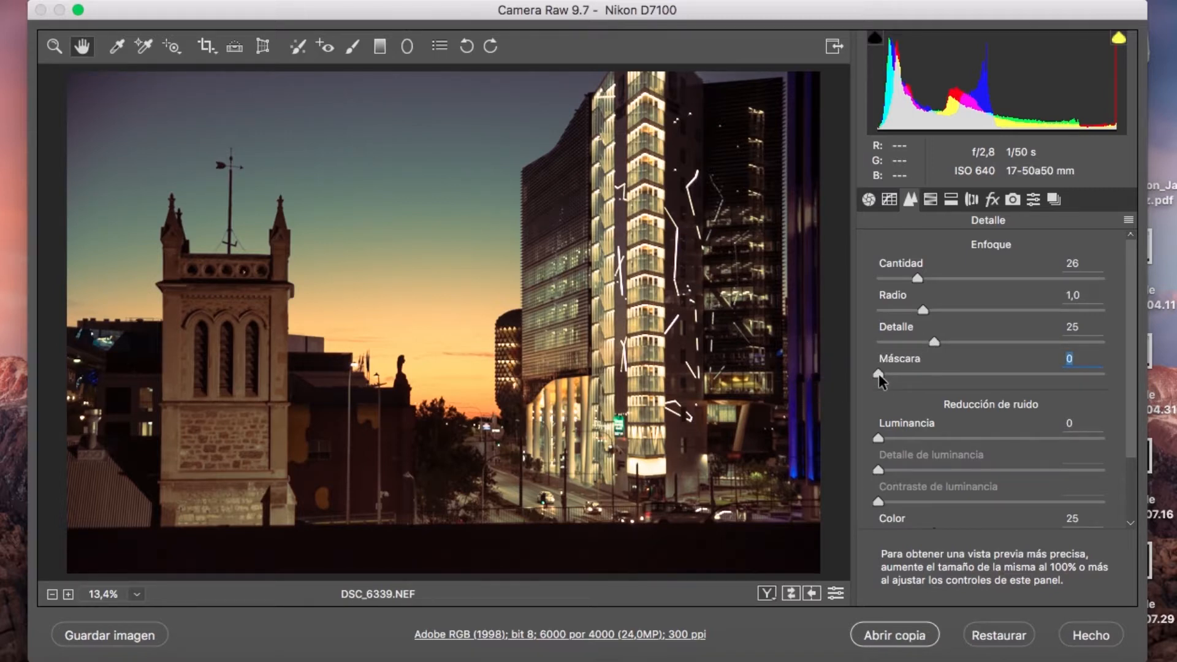
drag(878, 374, 1137, 337)
drag(1101, 374, 1080, 380)
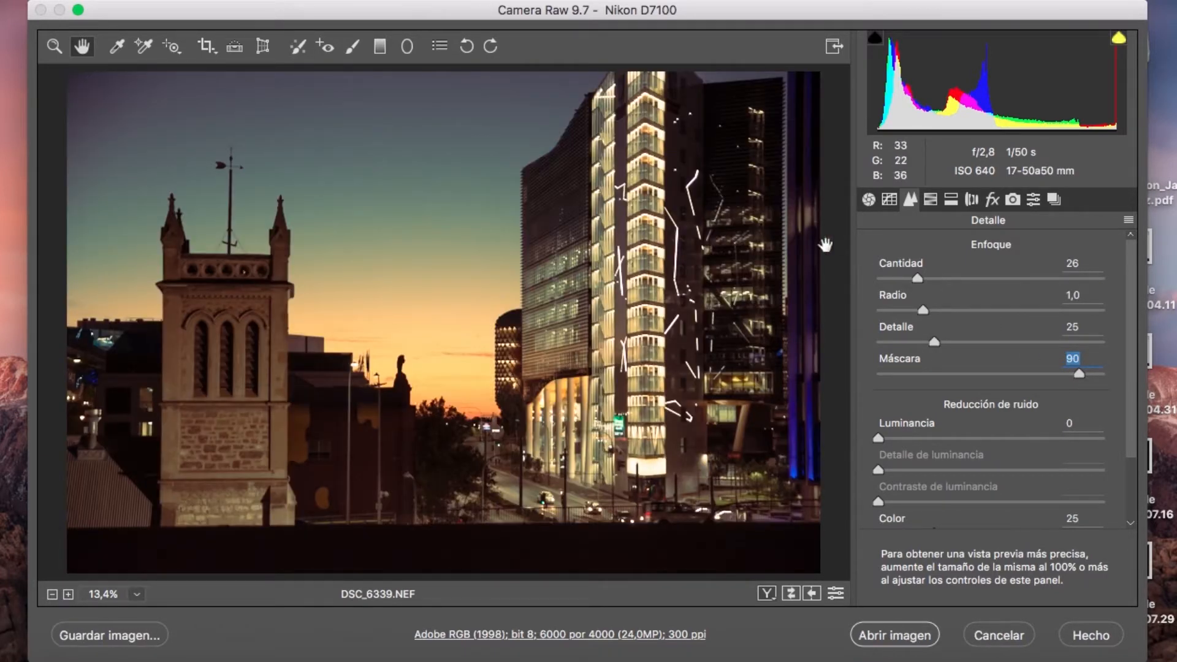
- Raise the Enfoque Cantidad to 35 and, with the lit tower viewed at 100%, to 39
drag(919, 281, 929, 274)
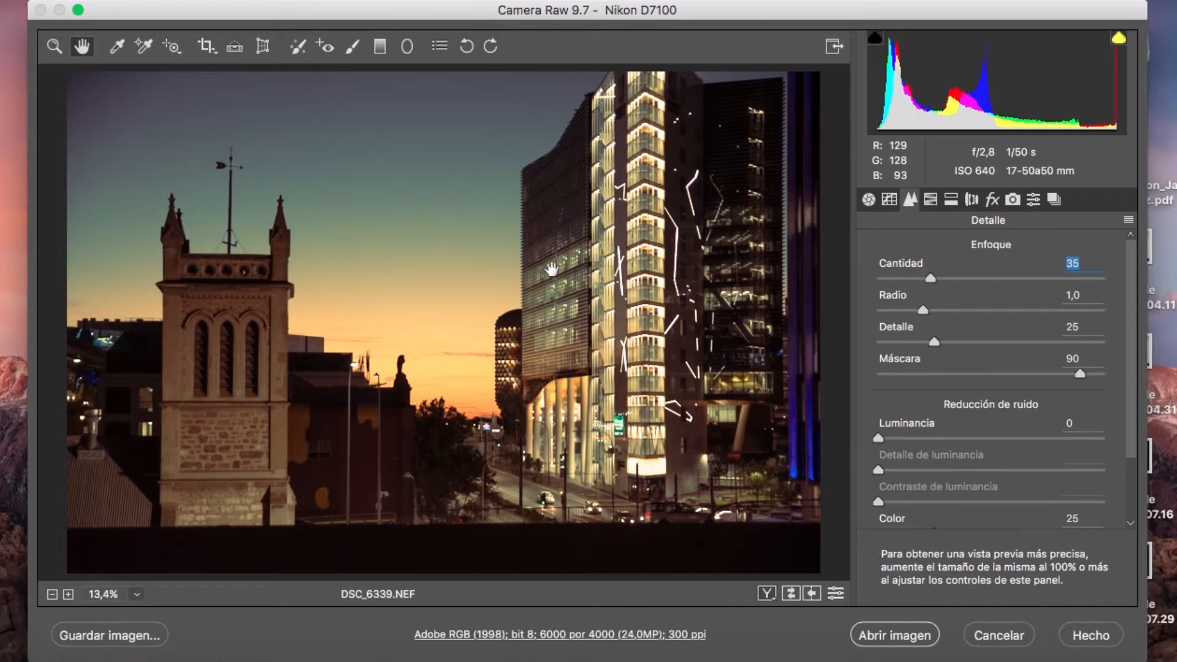
click(54, 47)
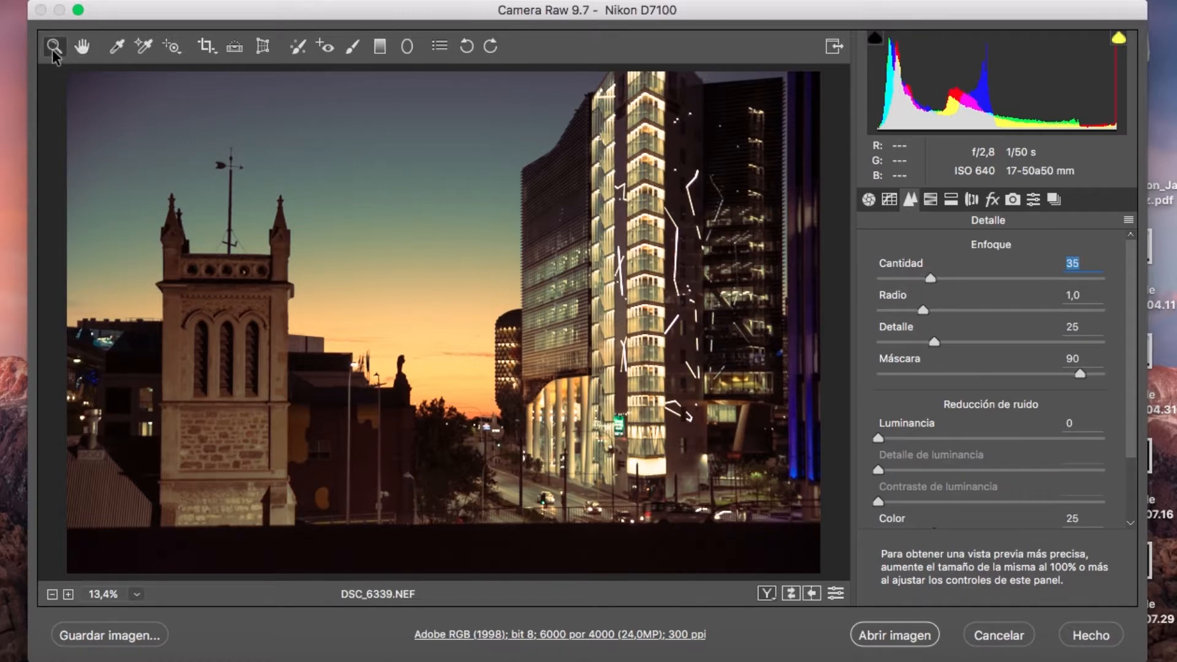
click(524, 317)
click(524, 317)
click(523, 318)
click(524, 317)
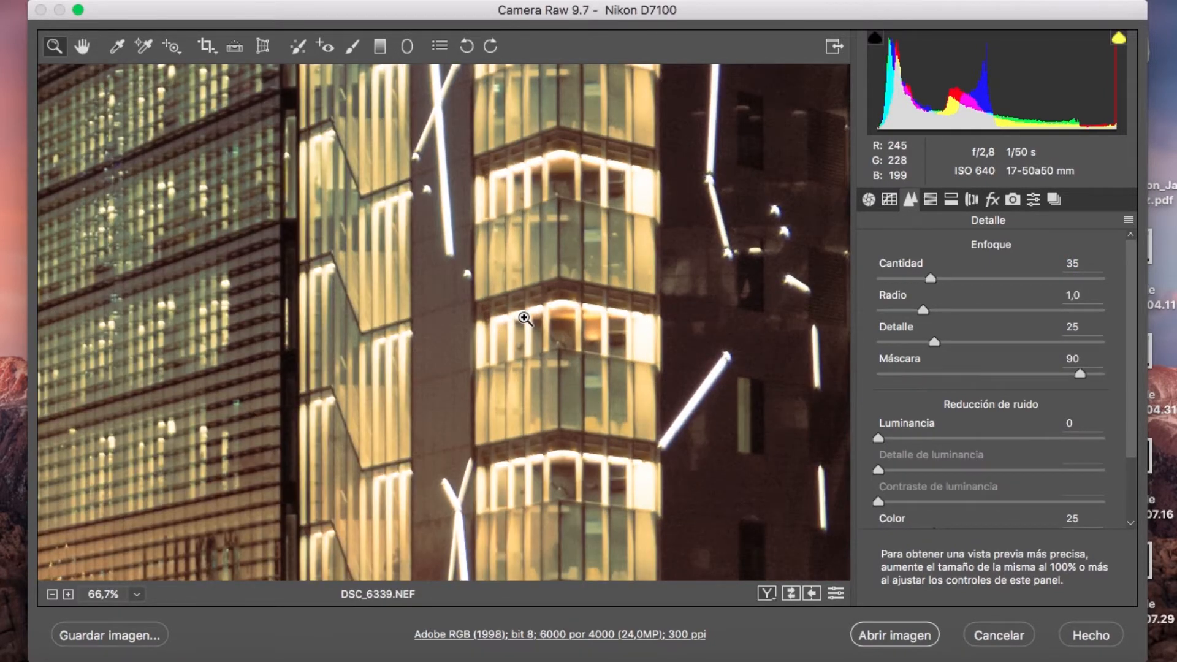
click(524, 317)
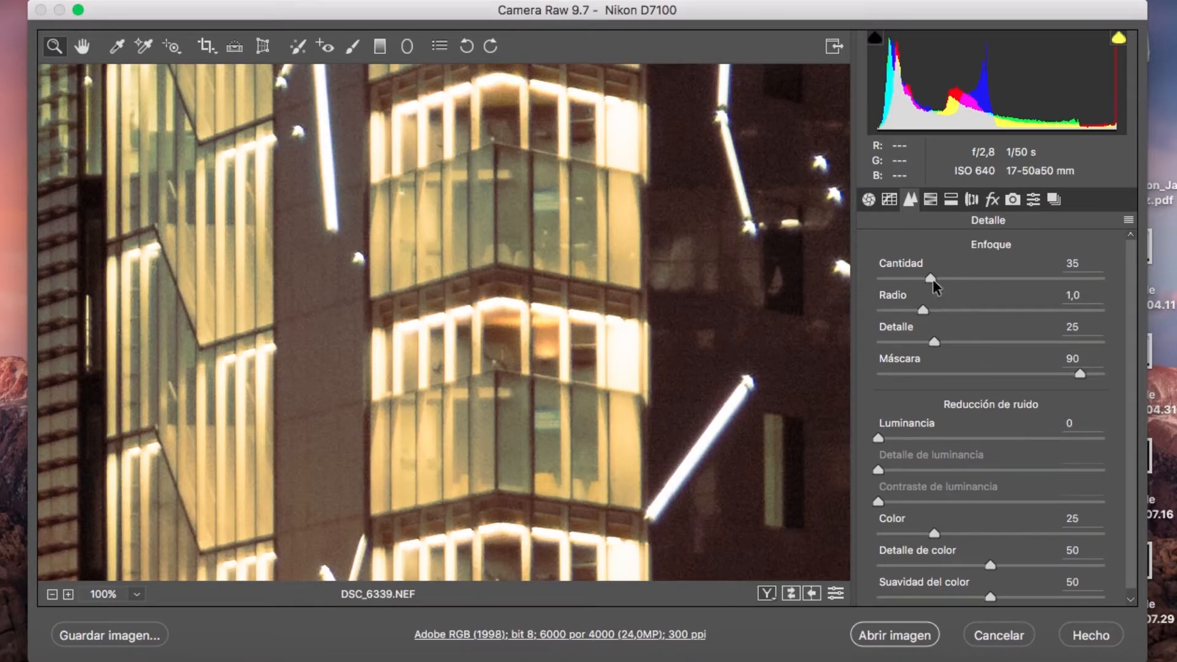
mouse_move(931, 273)
mouse_down()
mouse_move(835, 270)
mouse_move(942, 273)
mouse_up()
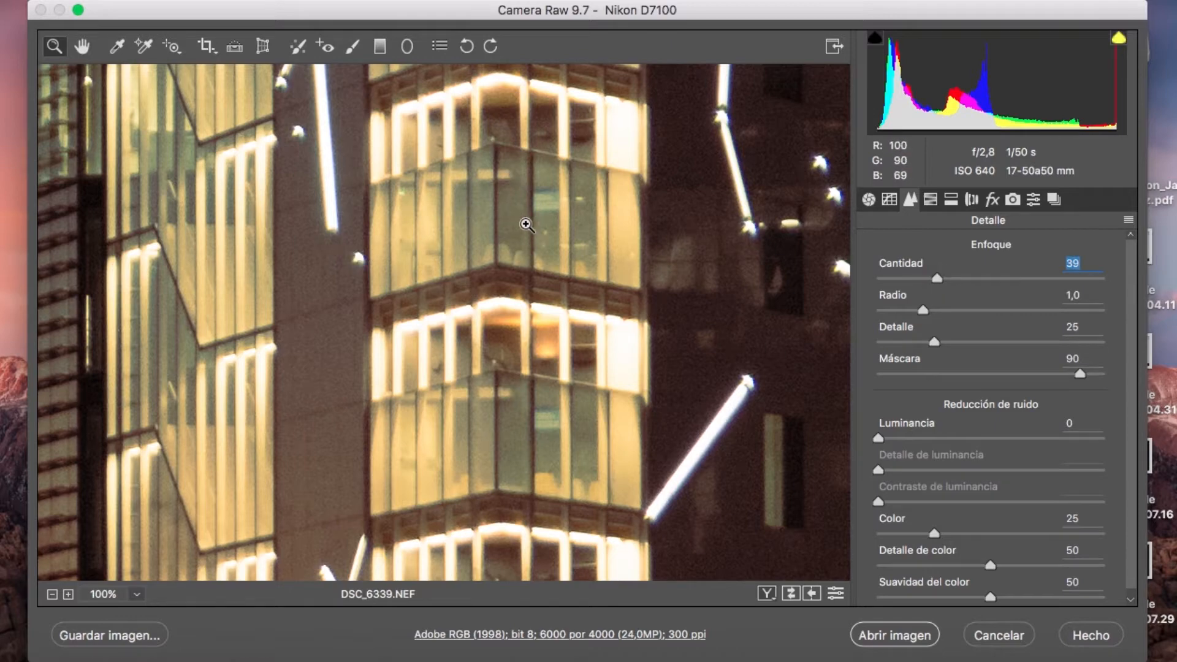
- Set the Enfoque Cantidad to 150 and inspect the rounded building's edges at 200%
drag(380, 249, 893, 249)
drag(495, 205, 496, 209)
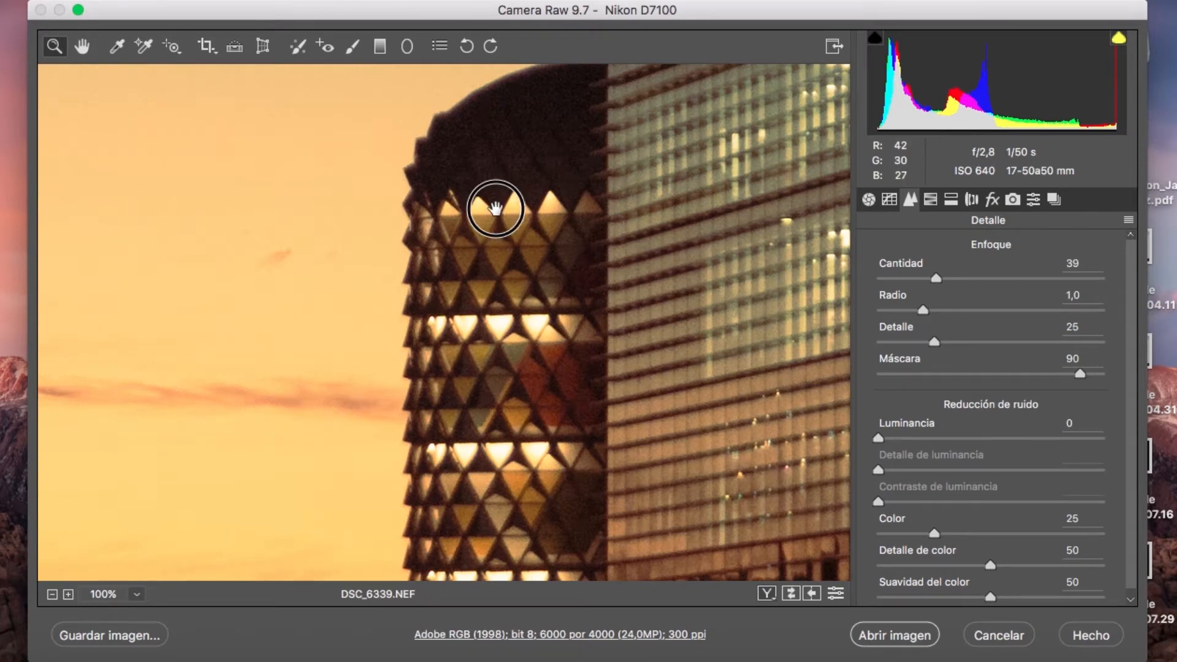
click(496, 209)
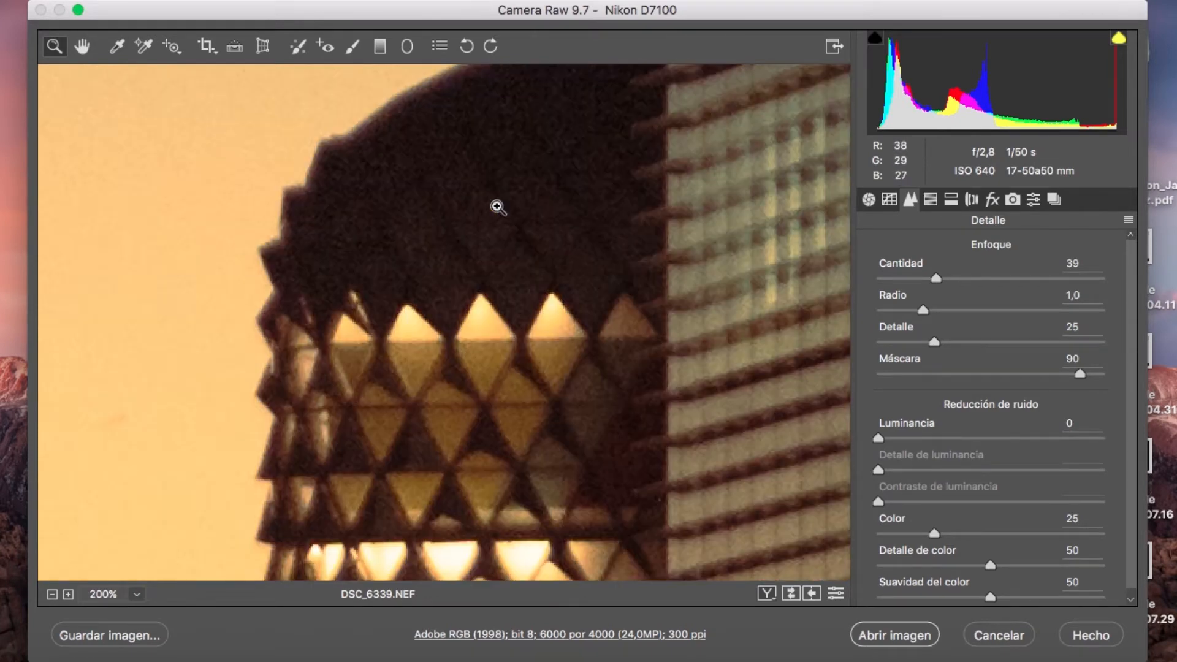
drag(941, 277, 1146, 264)
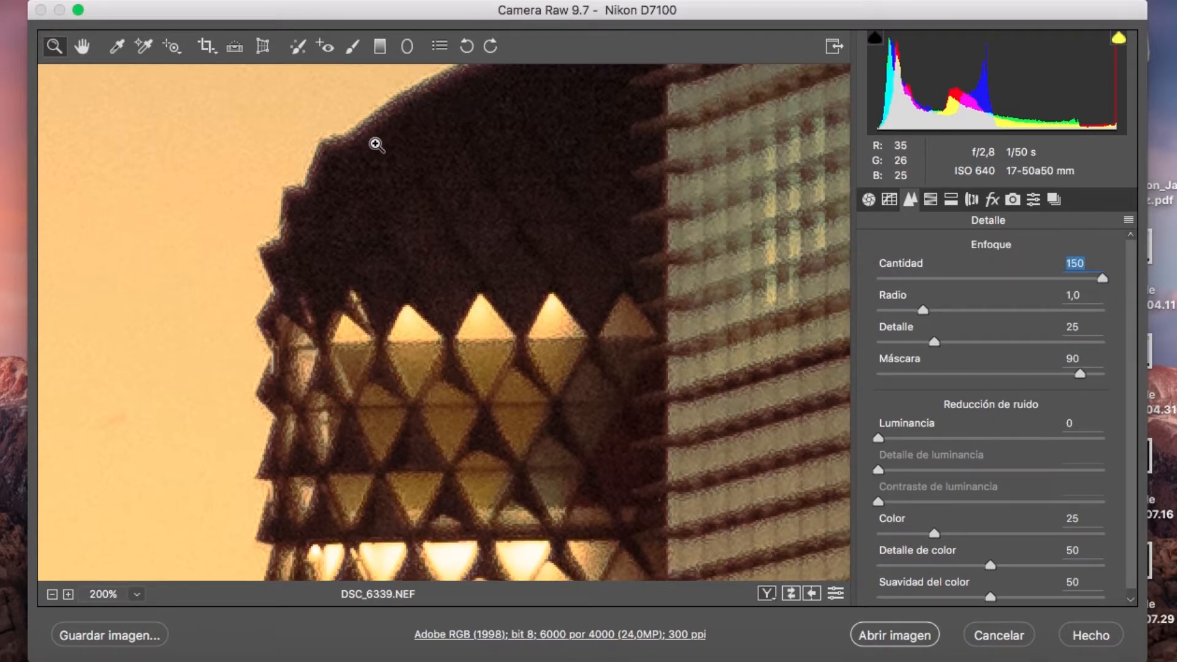
click(439, 145)
drag(438, 145, 429, 325)
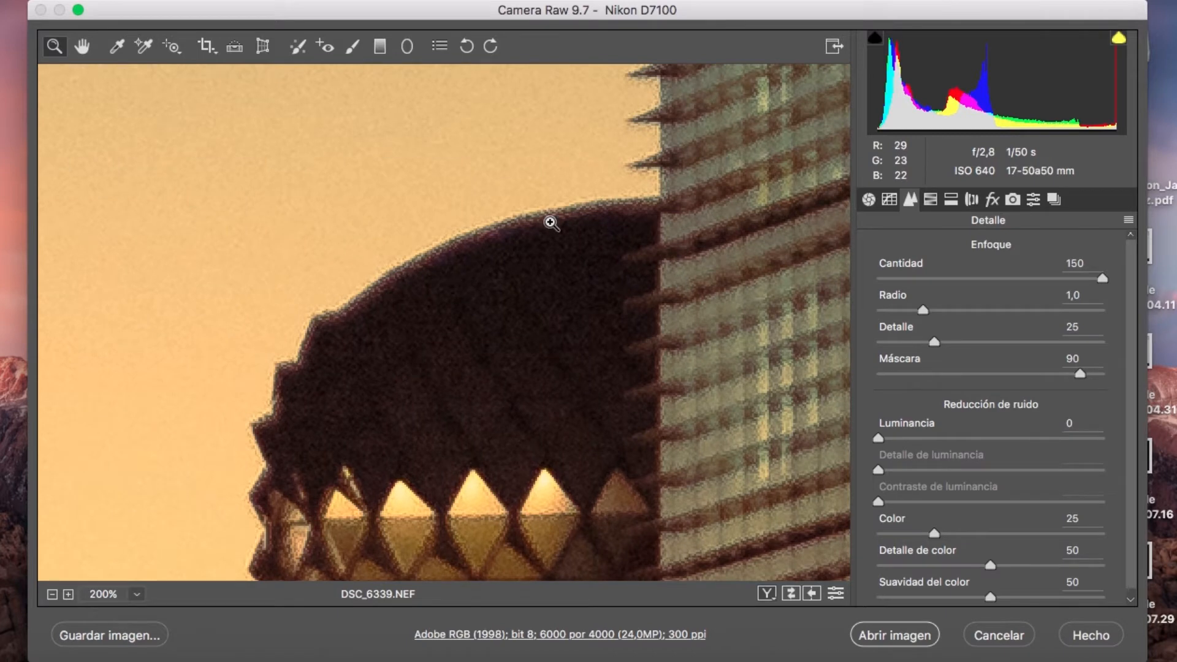
- Lower the Enfoque Cantidad to 0 for comparison and settle it at 39
drag(1043, 280, 858, 298)
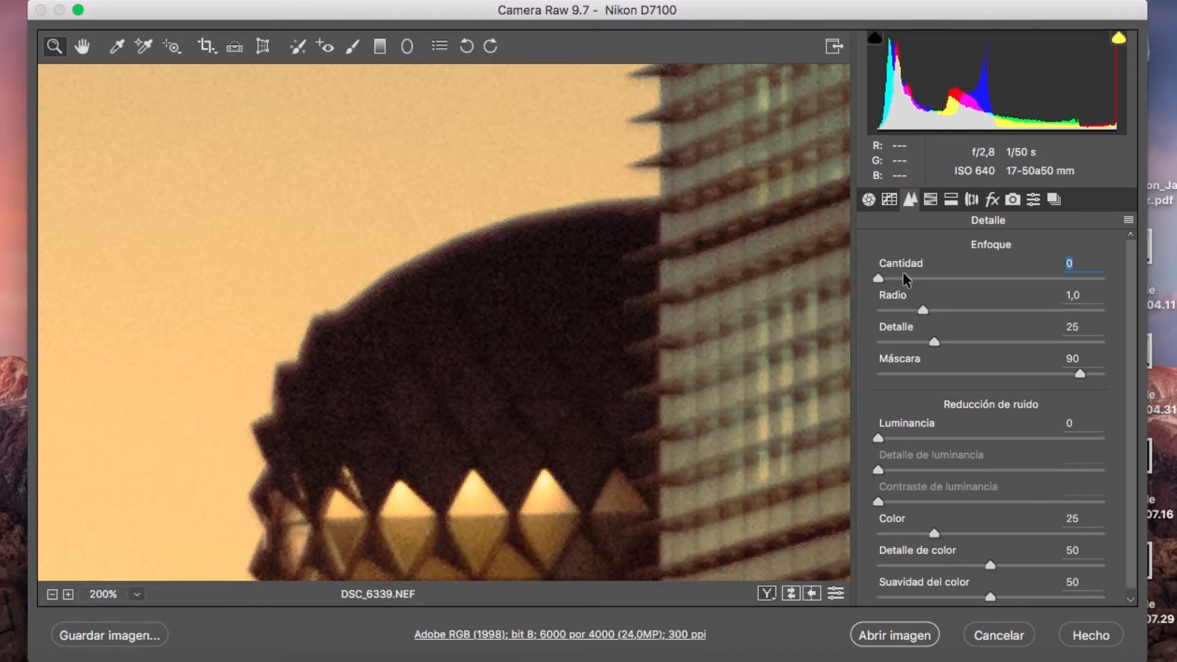
click(880, 277)
drag(880, 277, 936, 278)
alt+click(479, 291)
alt+click(477, 290)
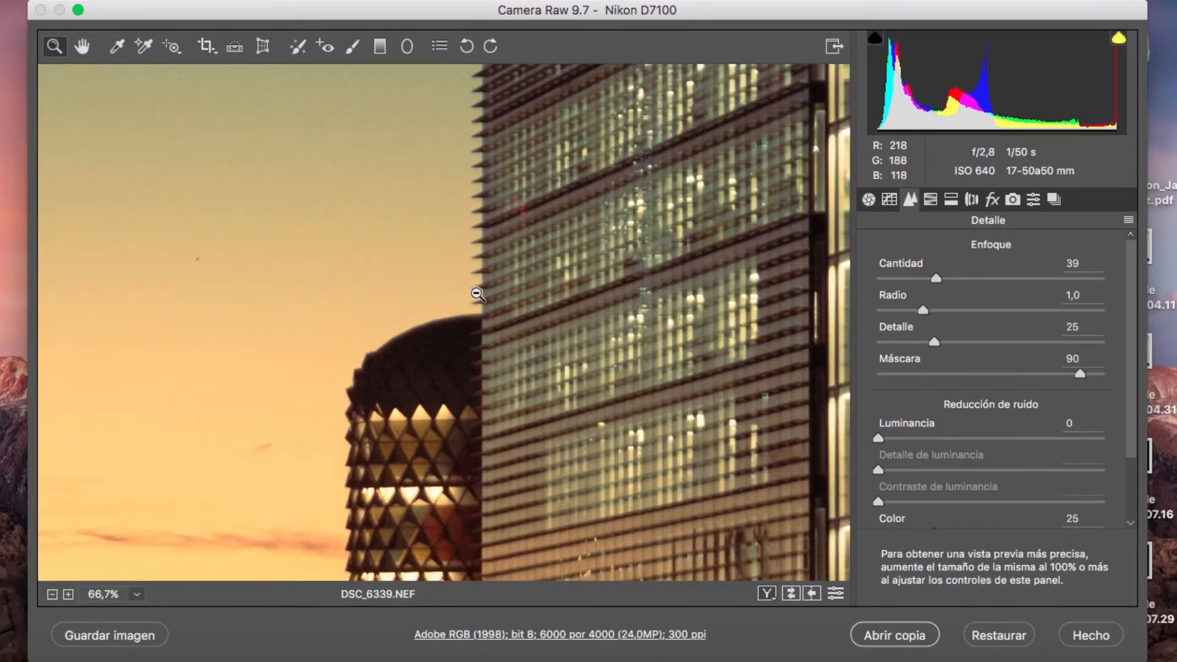
alt+click(477, 294)
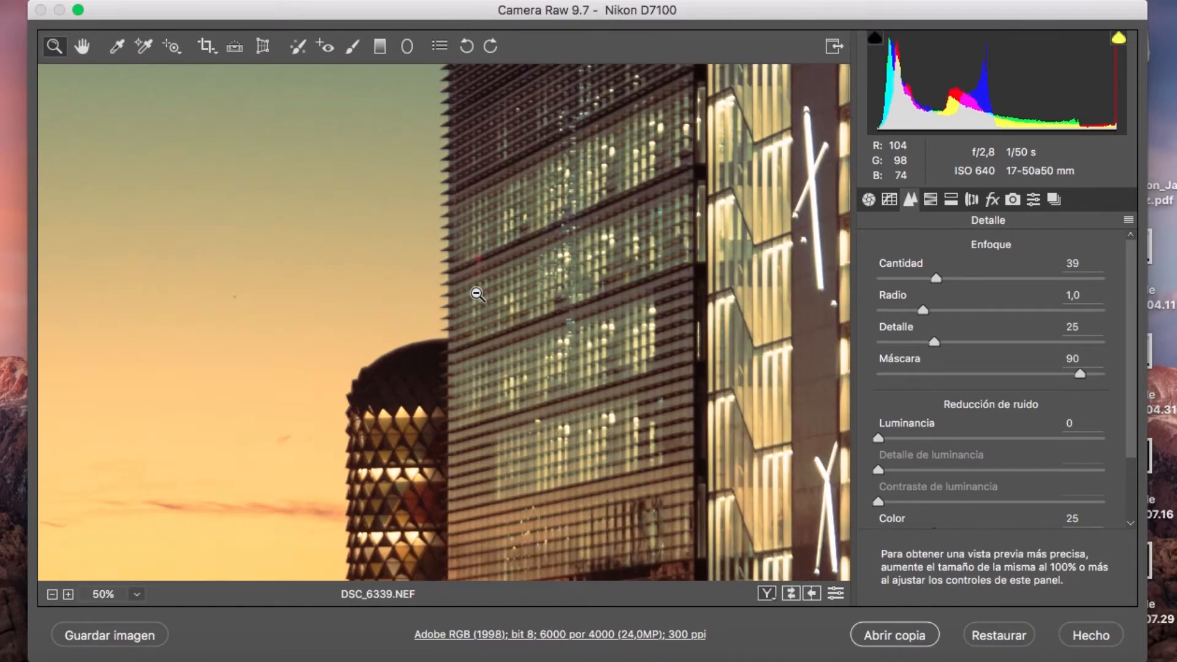
alt+click(476, 294)
alt+click(477, 294)
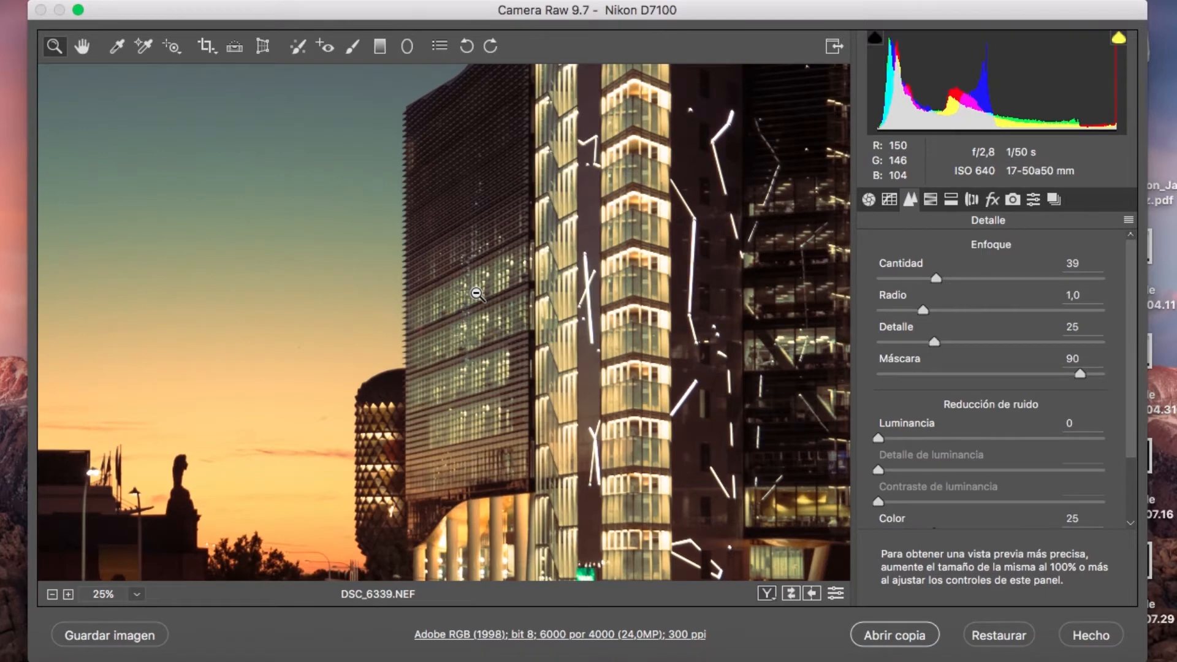
alt+click(477, 294)
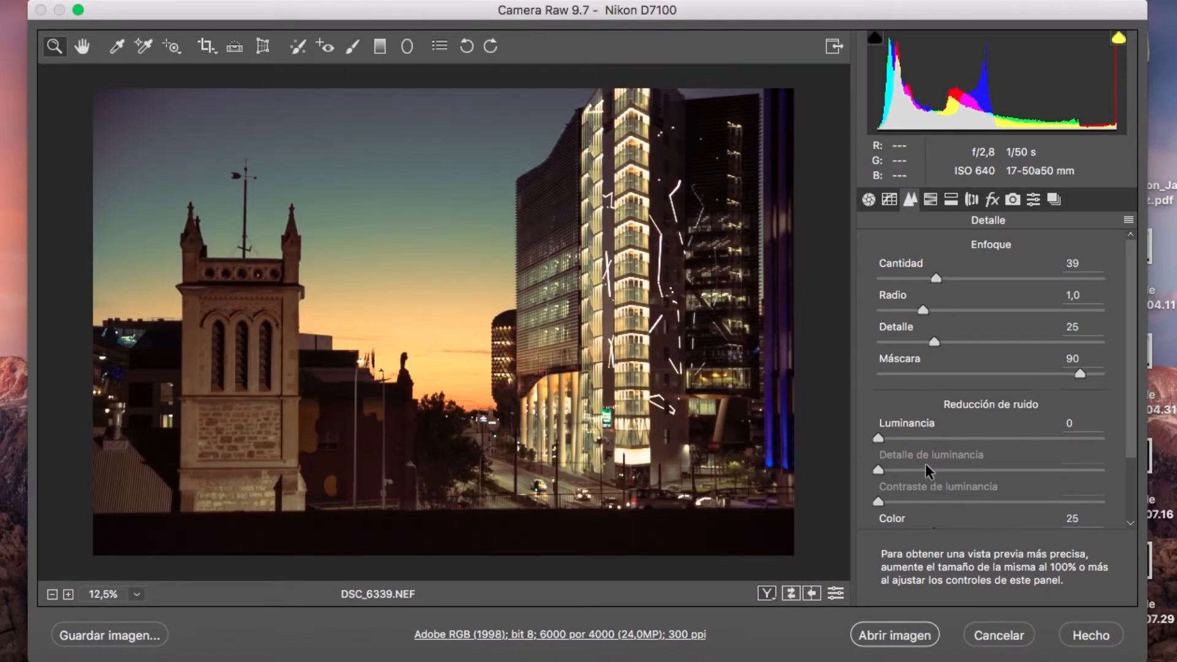
- Review the Reducción de ruido settings, keeping Luminancia at 0
scroll(928, 473, down, 3)
mouse_move(878, 353)
mouse_down()
mouse_move(964, 352)
mouse_move(862, 344)
mouse_up()
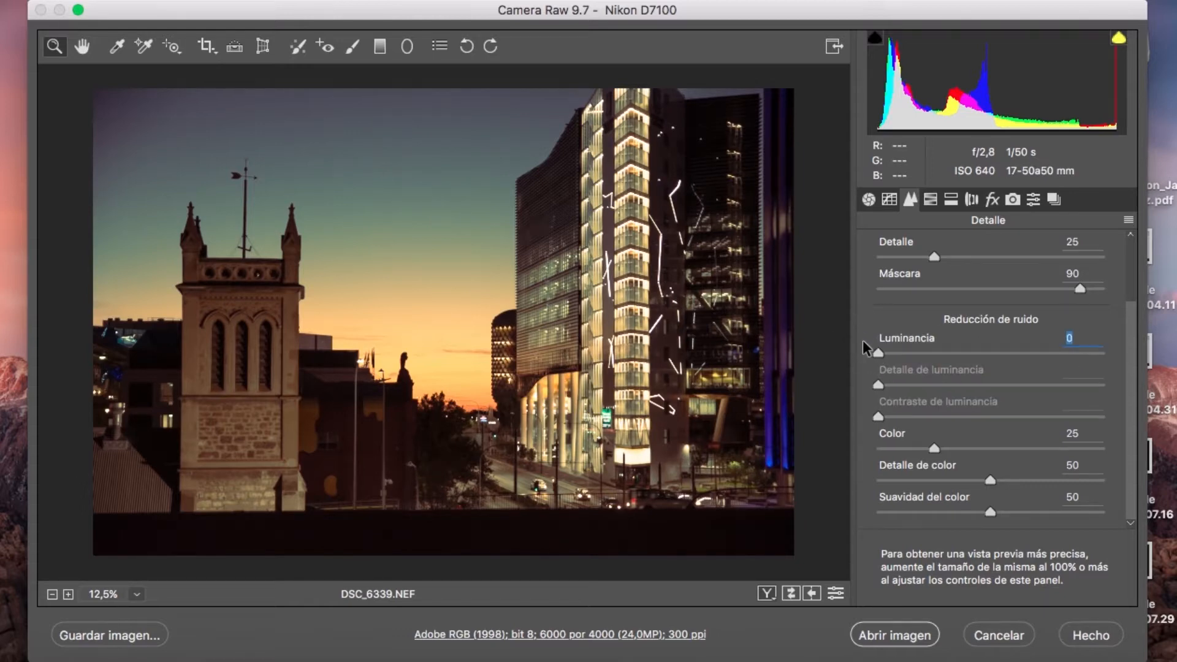
scroll(940, 461, up, 2)
scroll(940, 461, down, 2)
- Try a Naranjas Tono of +58 in HSL / Escala de grises, undo it, and view the Luminancia settings
click(935, 202)
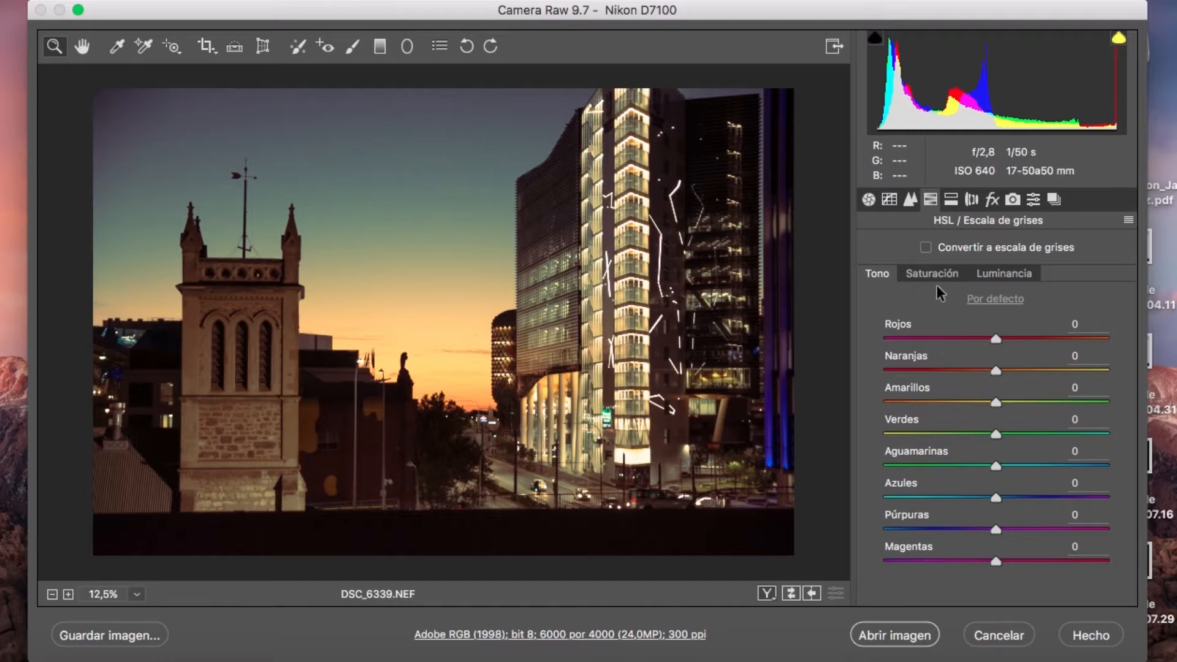
drag(995, 371, 1057, 336)
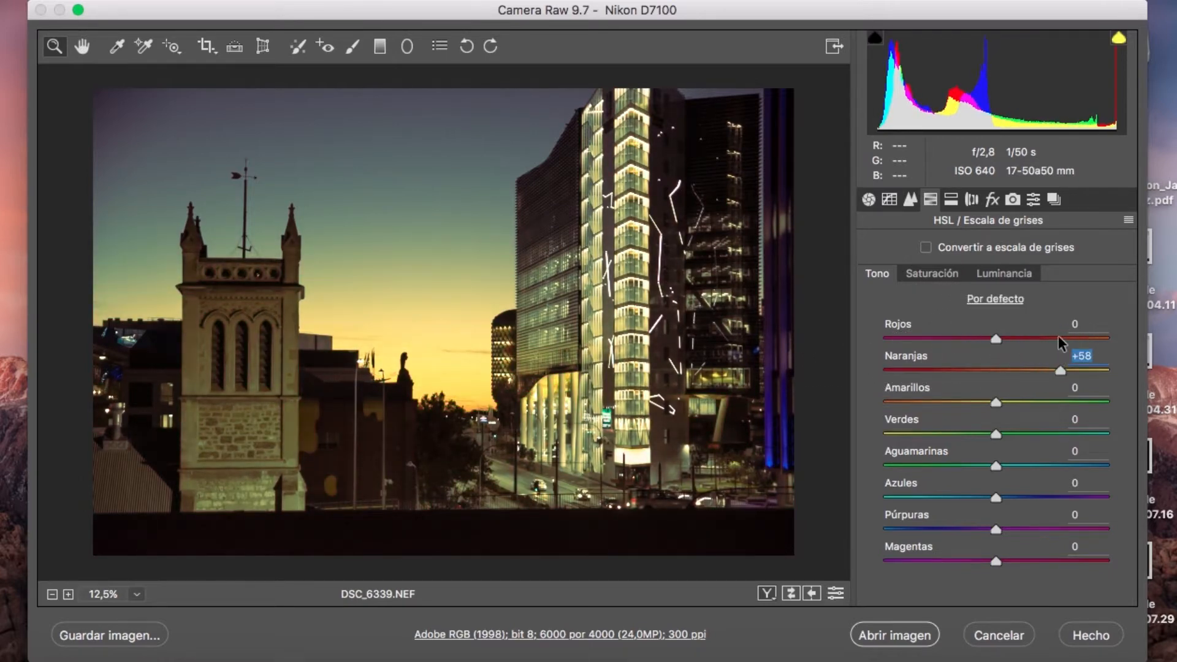
key(super+z)
click(939, 267)
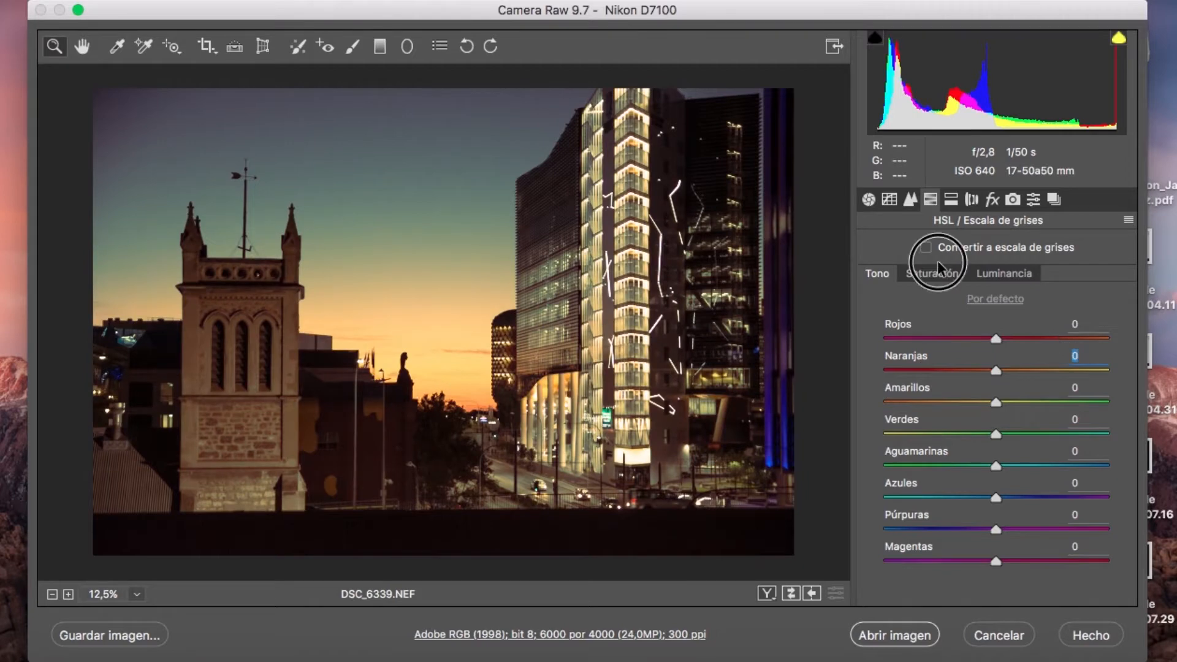
click(1014, 276)
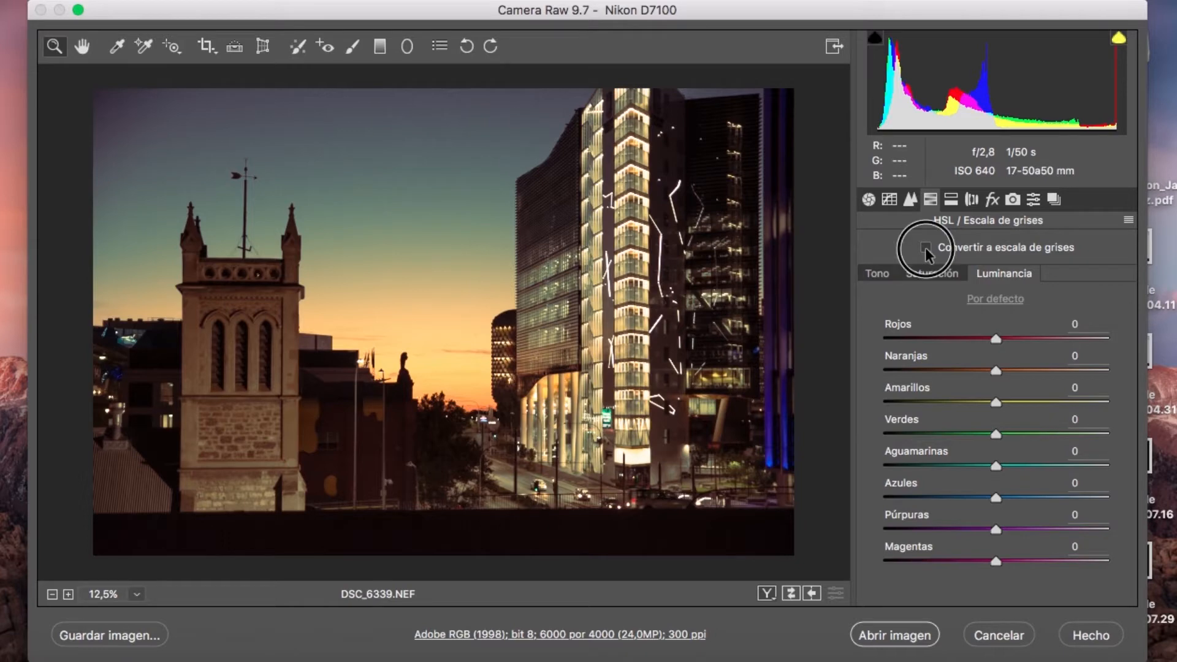
- Try converting the photo to grayscale and adjust the Amarillos mix
click(925, 248)
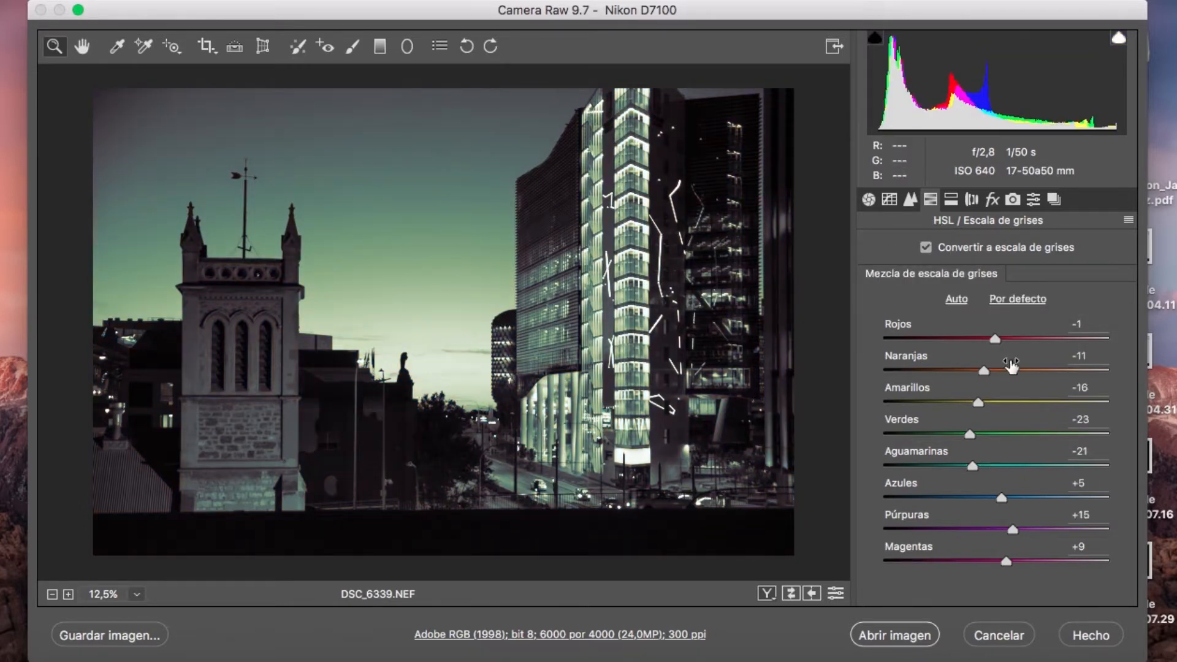
mouse_move(981, 401)
mouse_down()
mouse_move(1077, 391)
mouse_move(986, 391)
mouse_up()
- Inspect the Rojo and Azul channel curves in Curva de tonos, and turn off the grayscale conversion
click(889, 199)
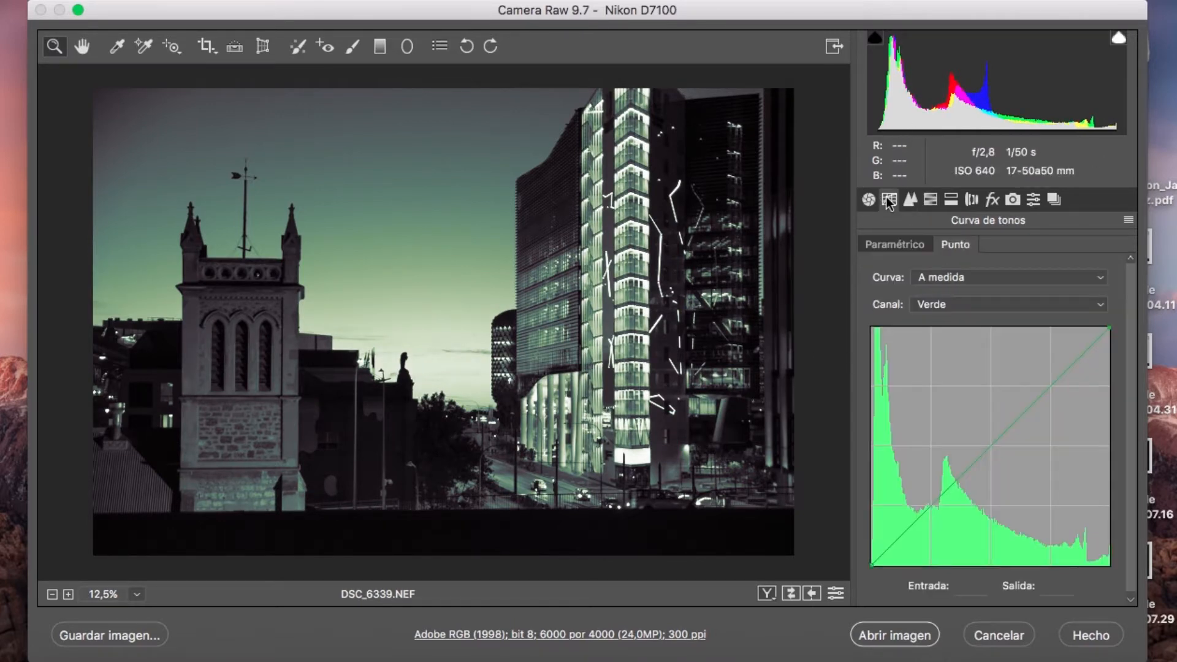
click(961, 300)
click(974, 278)
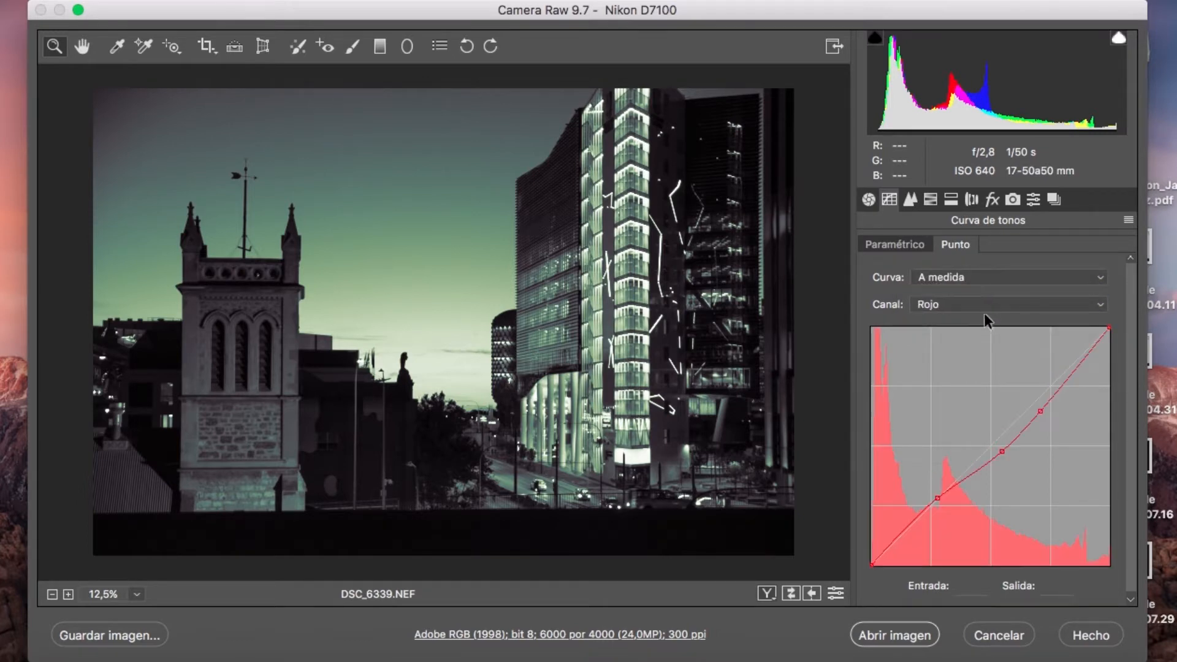
click(994, 302)
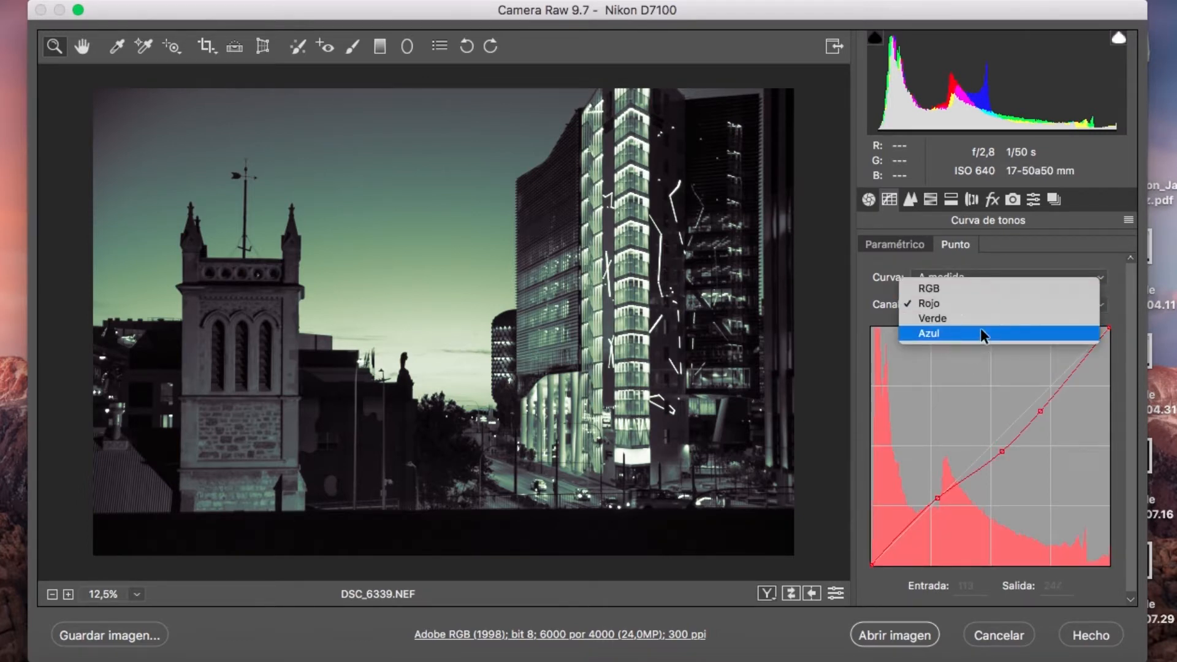
click(981, 331)
click(980, 301)
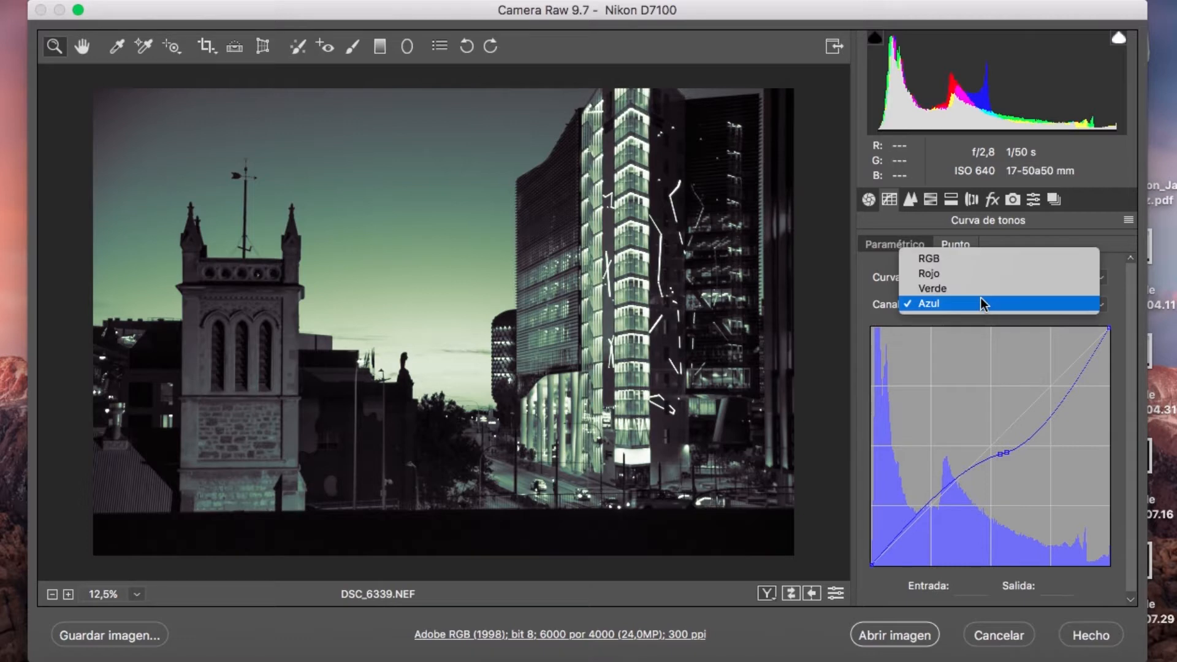
click(1075, 223)
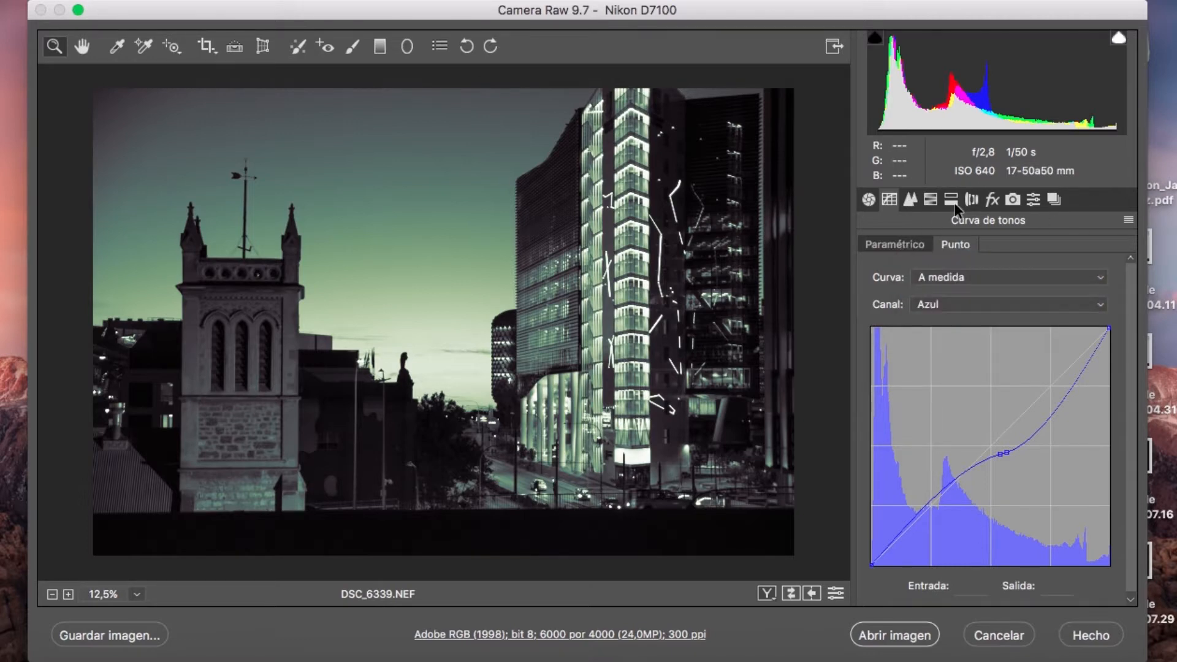
click(929, 201)
click(924, 247)
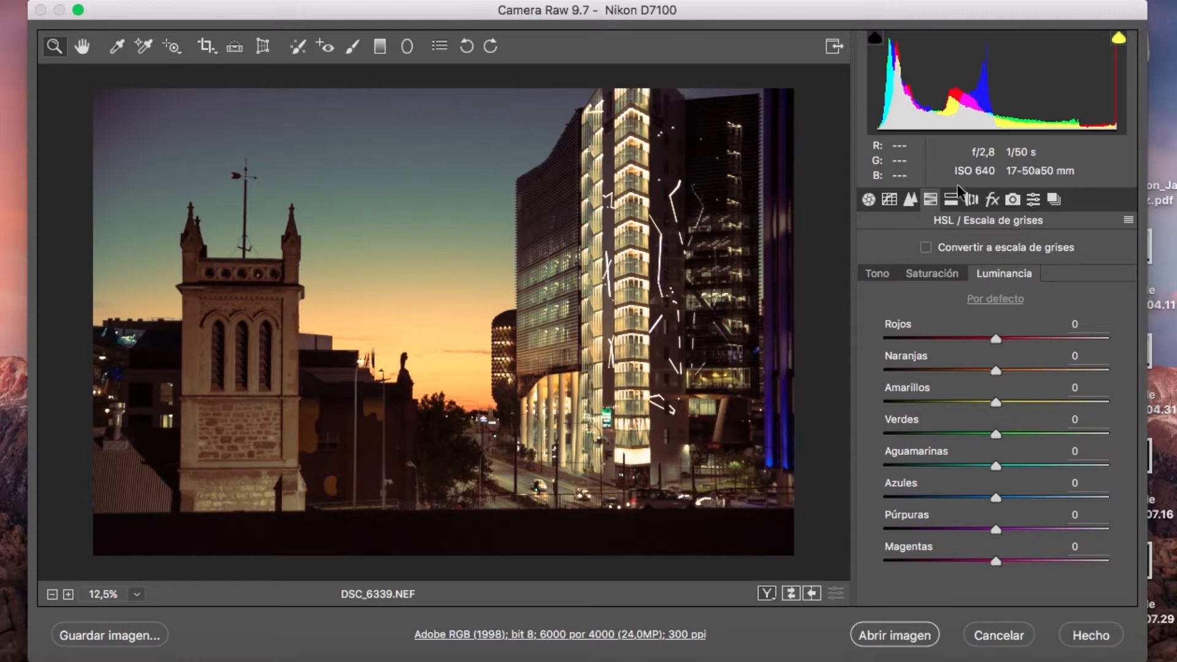
- In Dividir tonos, set the Iluminaciones Tono to 194 and raise its Saturación to 35 and finally 63
click(948, 200)
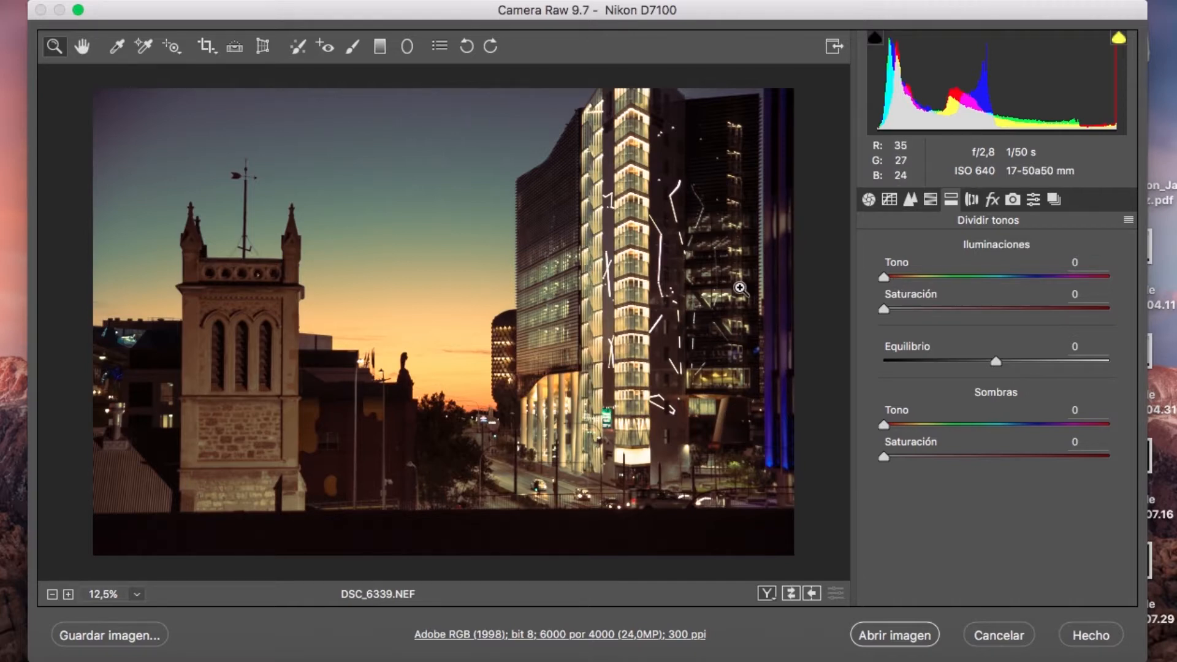
drag(885, 276, 1005, 281)
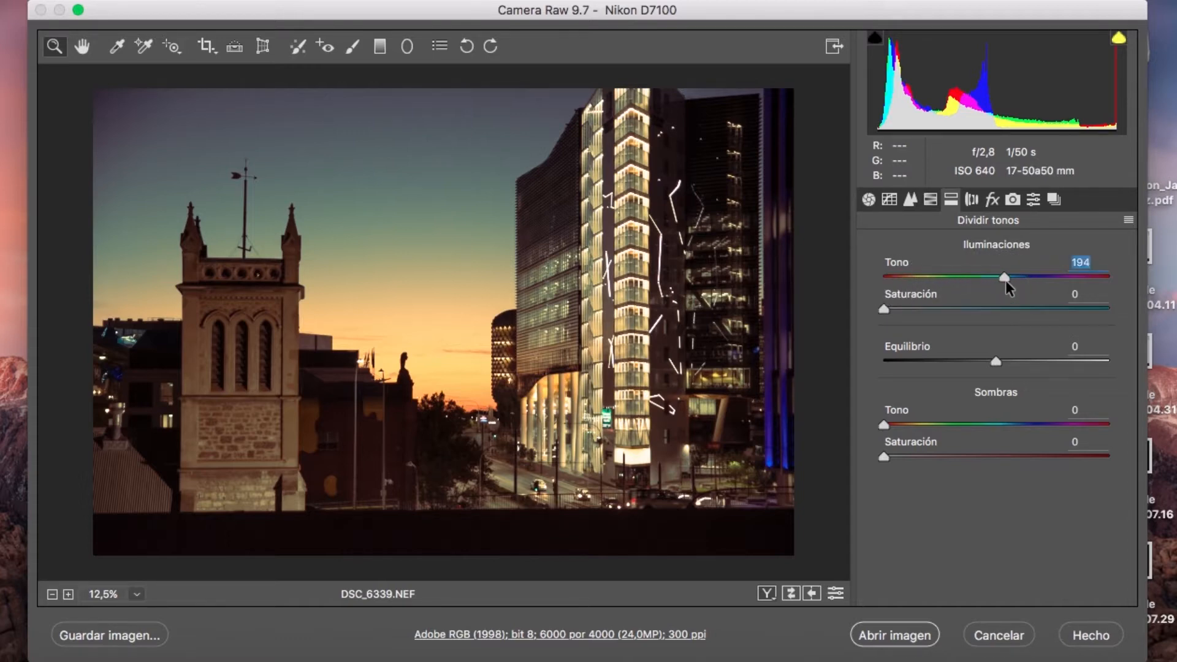
drag(891, 306, 959, 288)
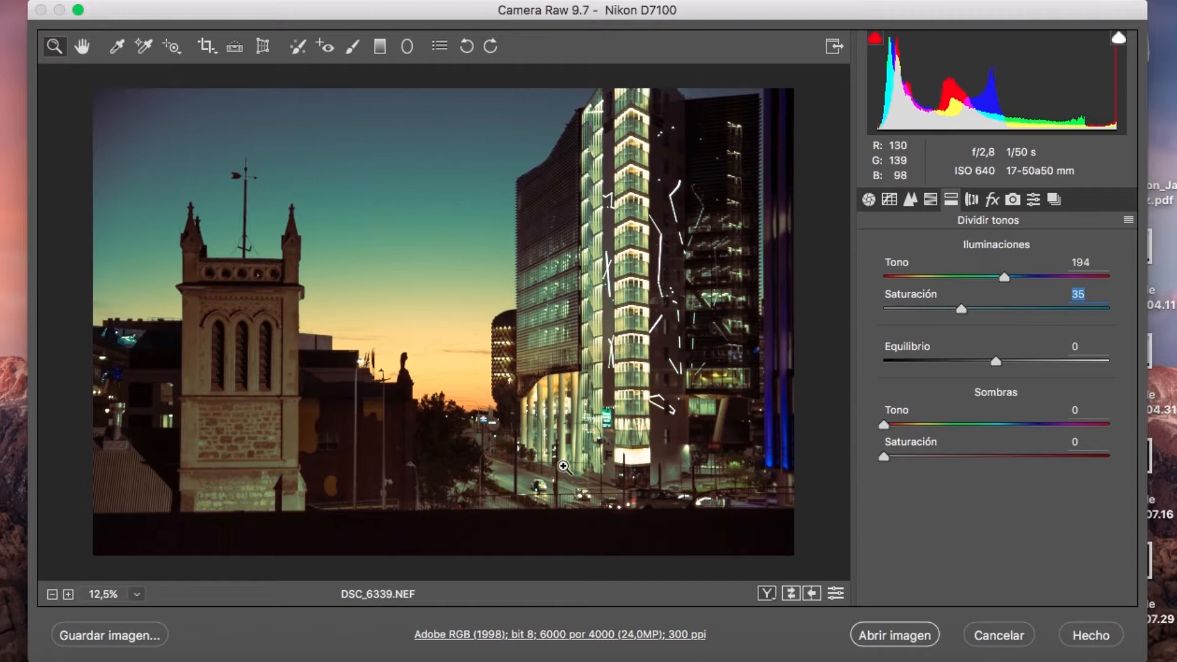
drag(961, 309, 1025, 309)
- Tint the Sombras with a Tono of 11 and a Saturación of 46
click(899, 425)
drag(898, 427, 891, 429)
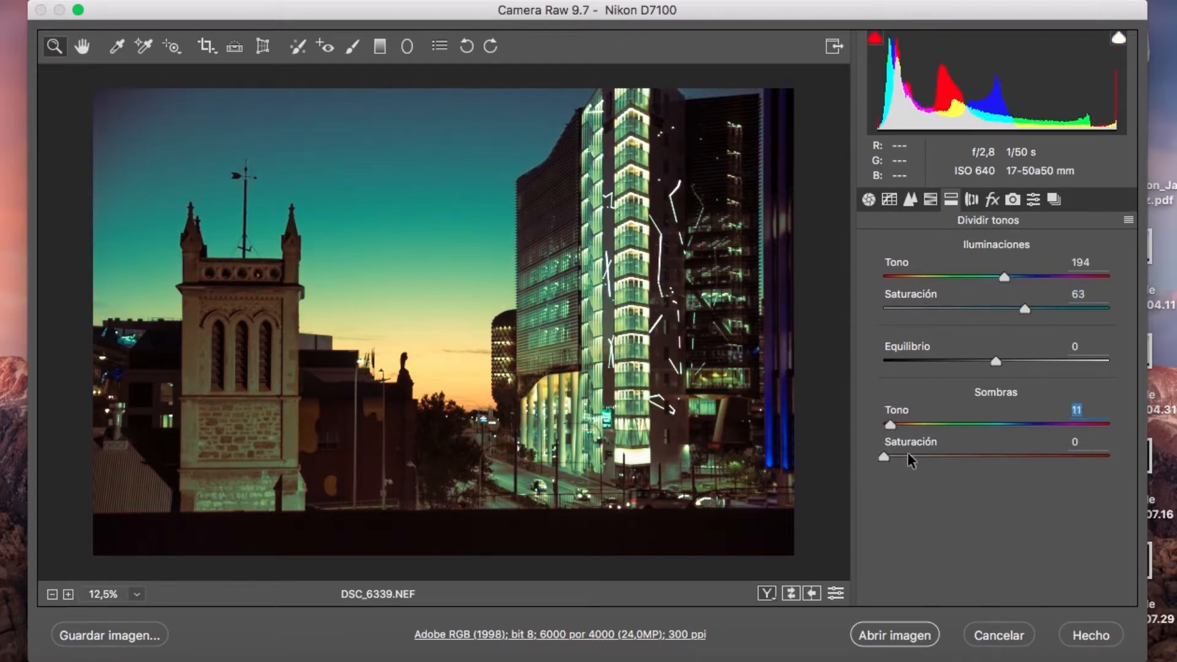
drag(885, 456, 989, 454)
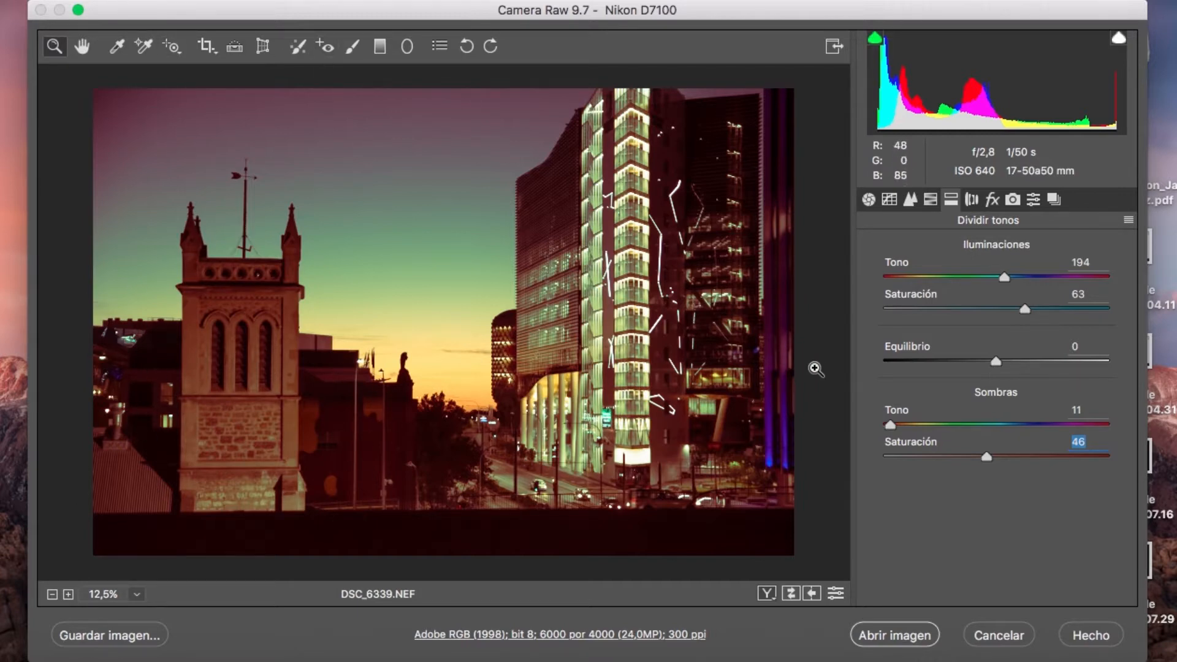
- Set the Saturación of both Sombras and Iluminaciones back to 0
drag(985, 455, 846, 441)
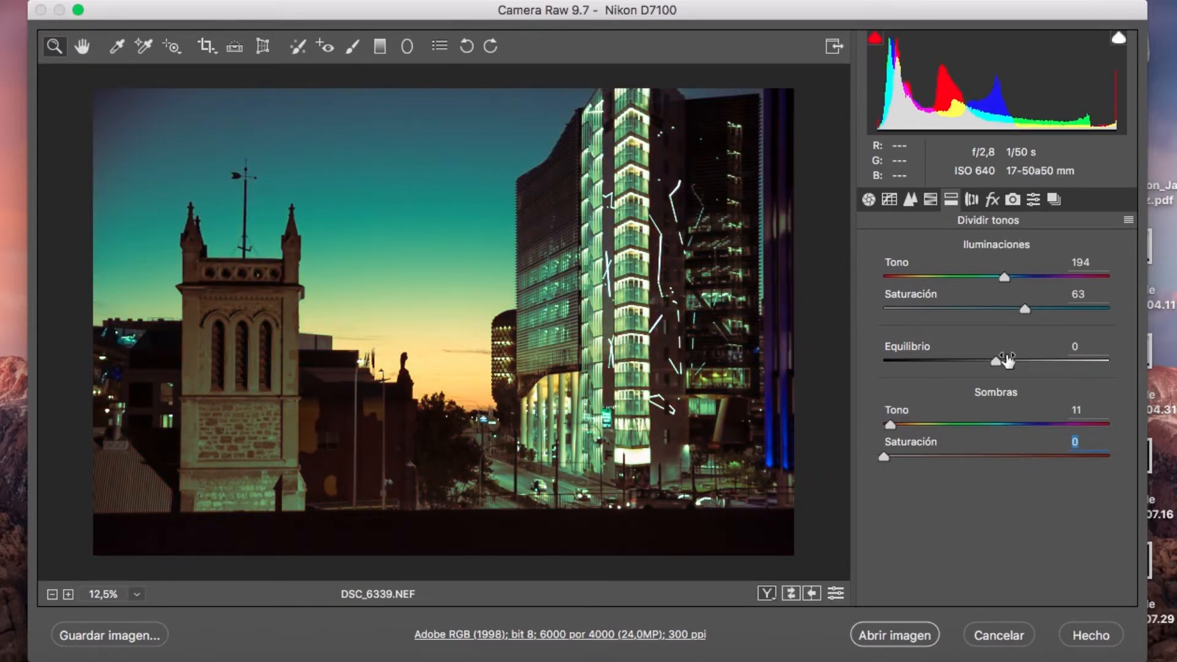
drag(1022, 307, 833, 307)
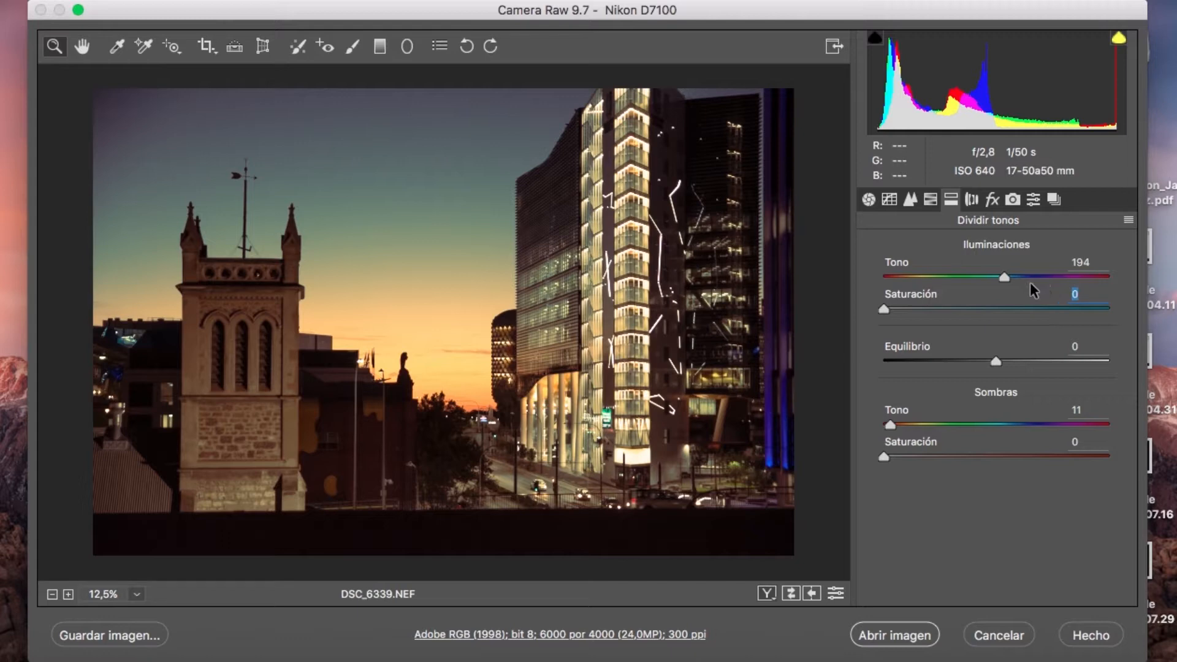
- Enable Quitar la aberración cromática in Correcciones de lente and inspect the edges of the church tower's right spire at 300%
click(972, 201)
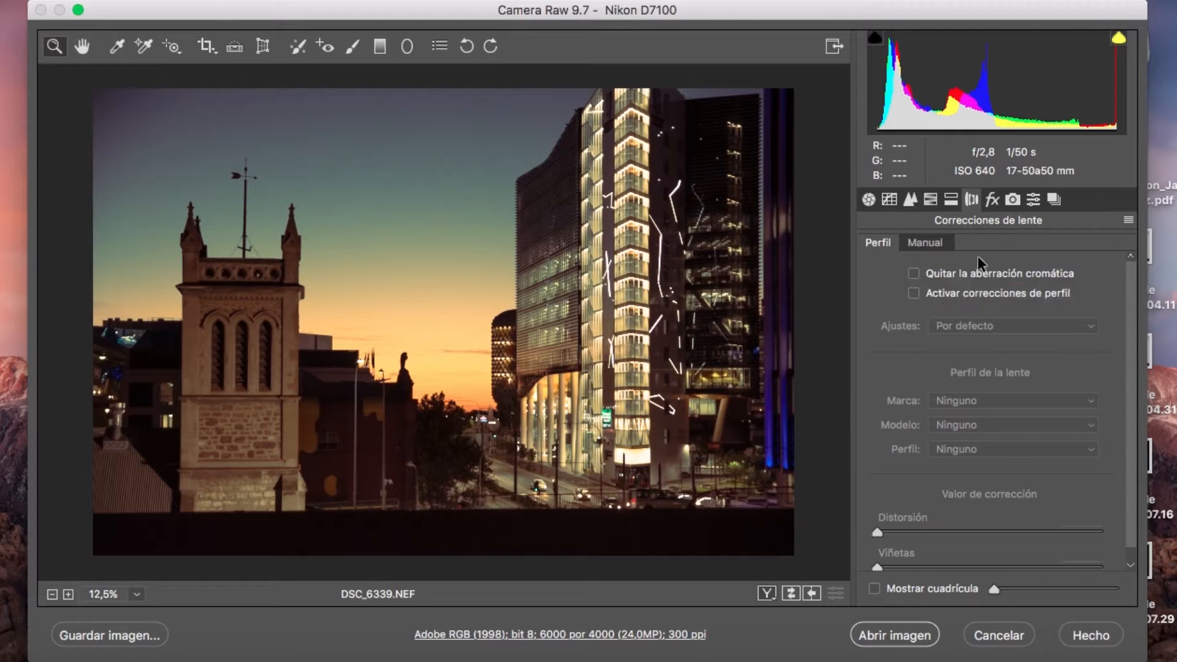
click(912, 273)
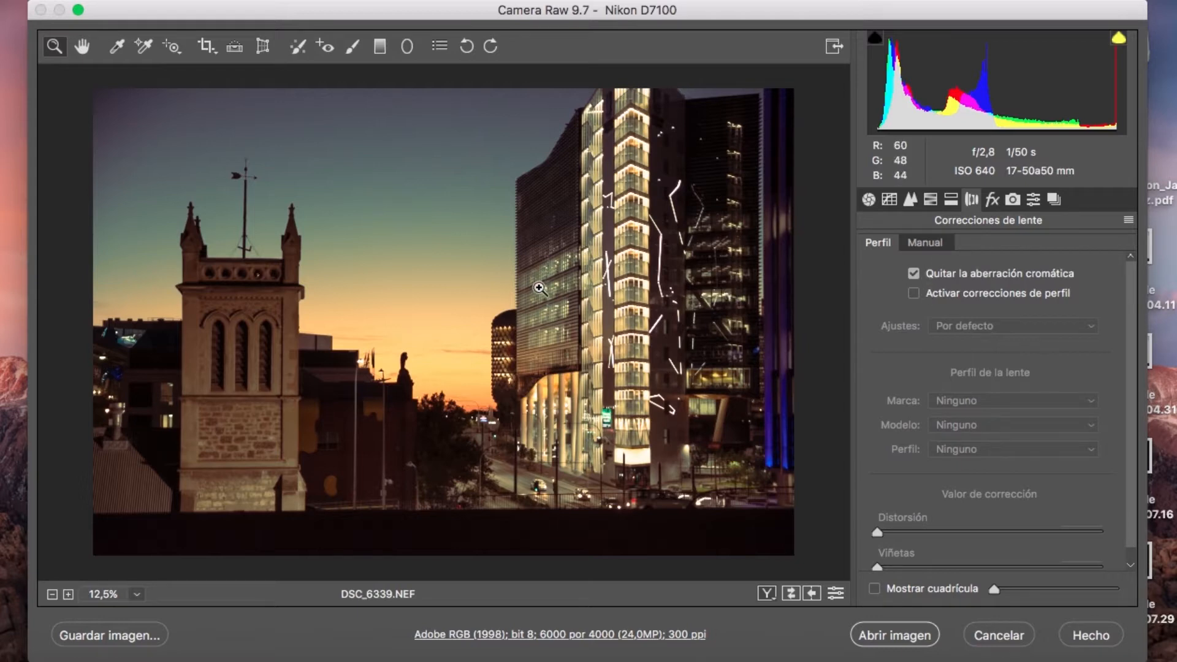
click(290, 238)
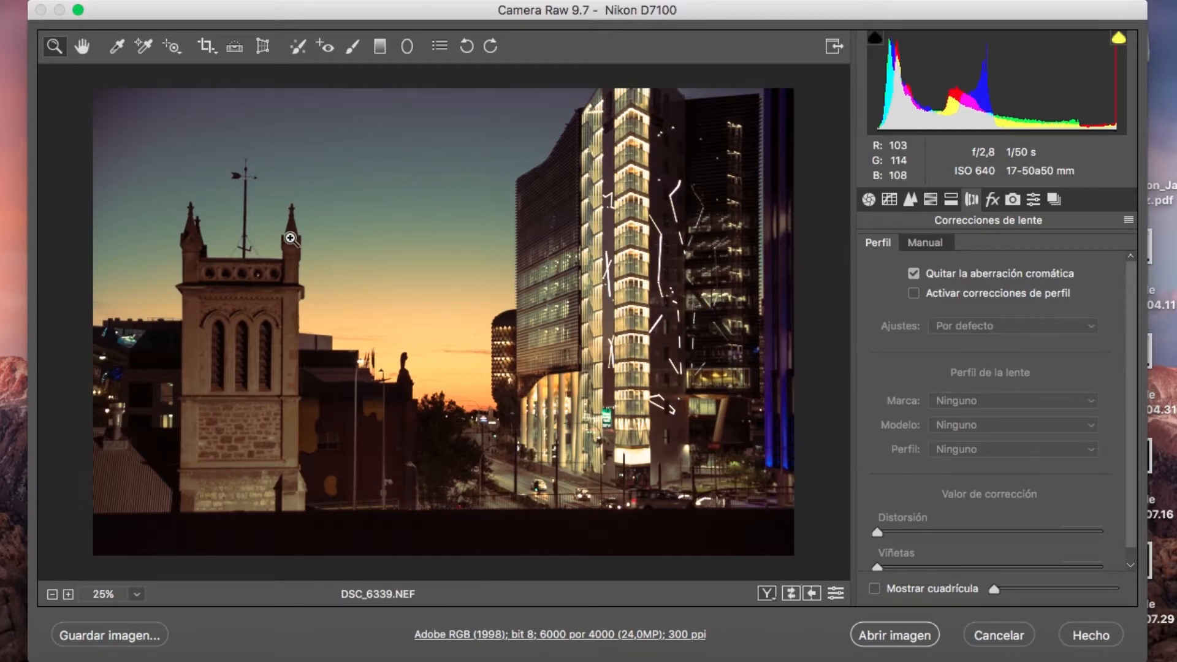
click(466, 349)
click(466, 349)
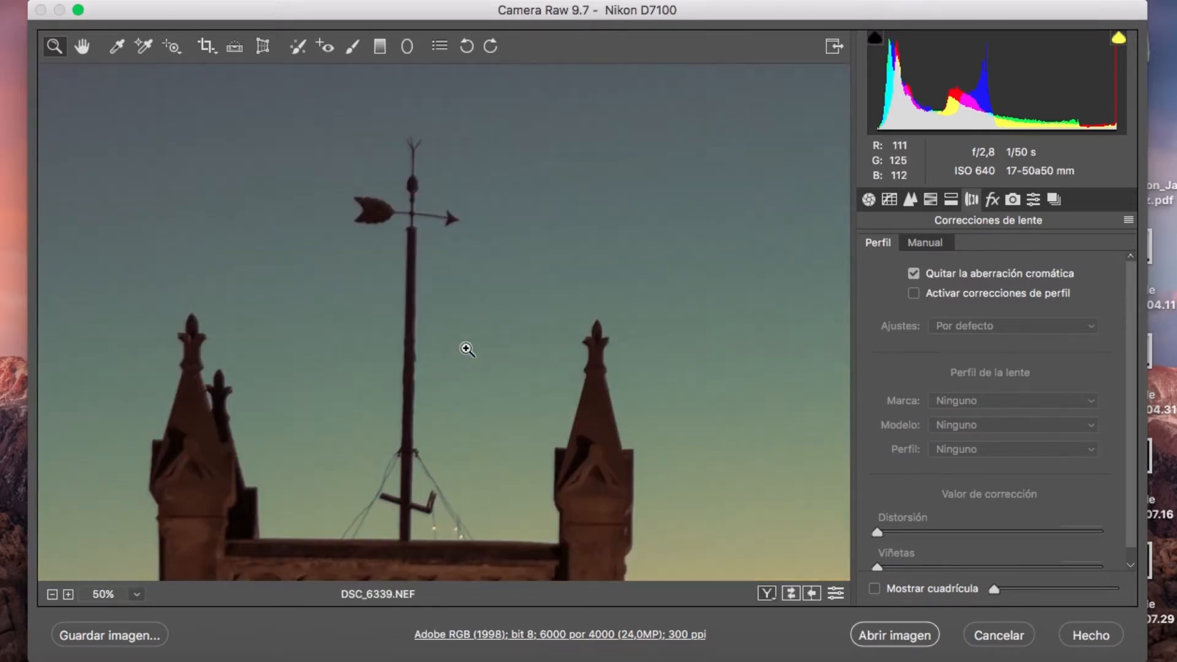
click(466, 350)
click(467, 349)
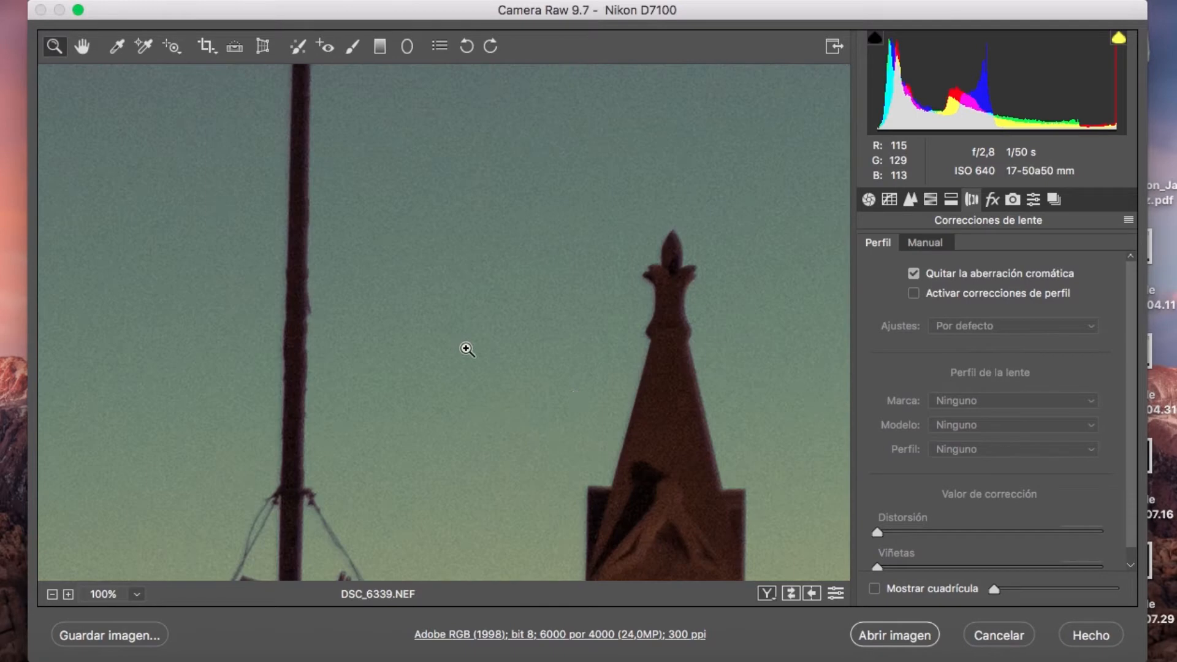
click(612, 415)
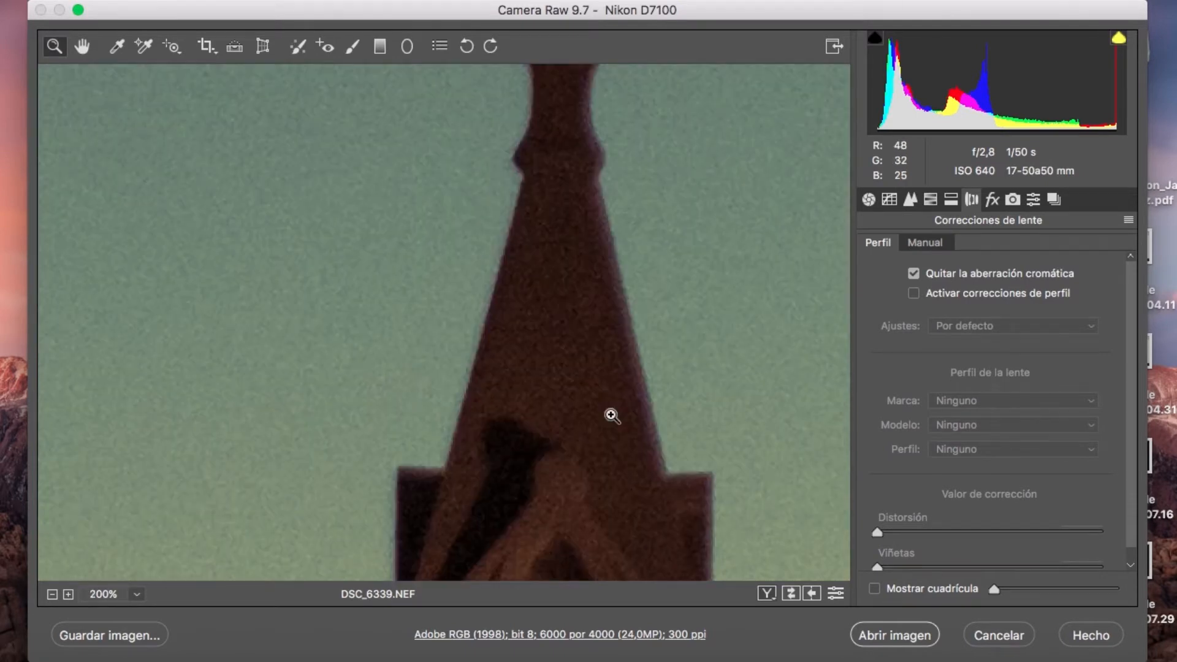
click(647, 353)
- Turn off Quitar la aberración cromática and compare the spire's edge fringing without it
click(916, 273)
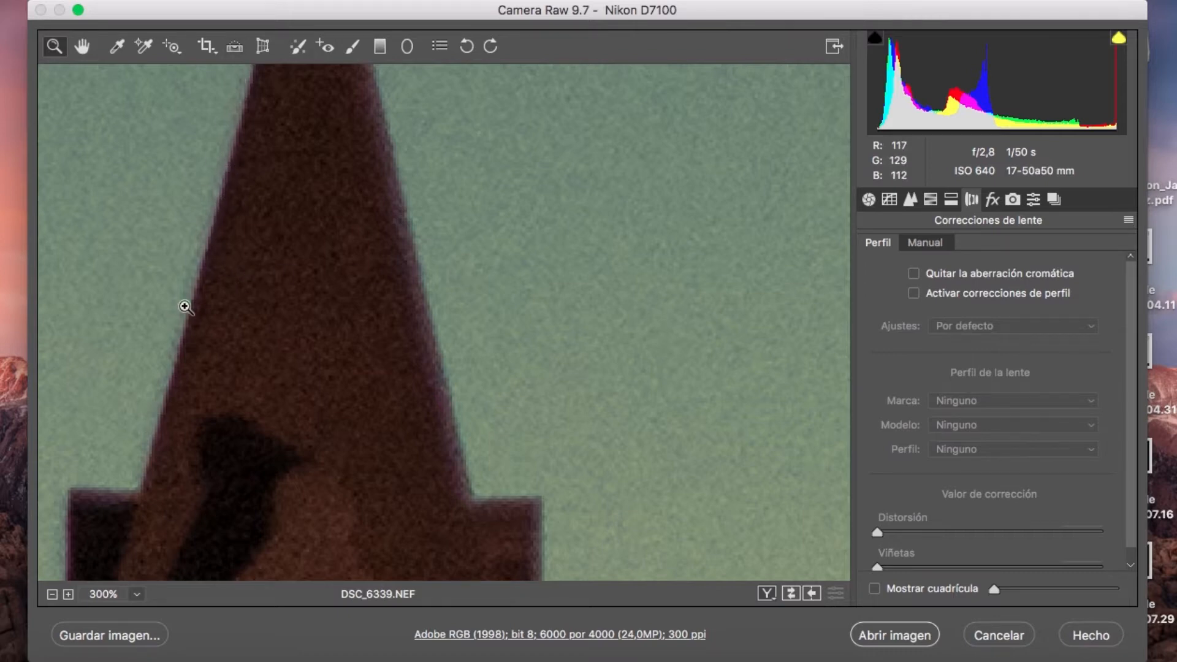
alt+click(440, 192)
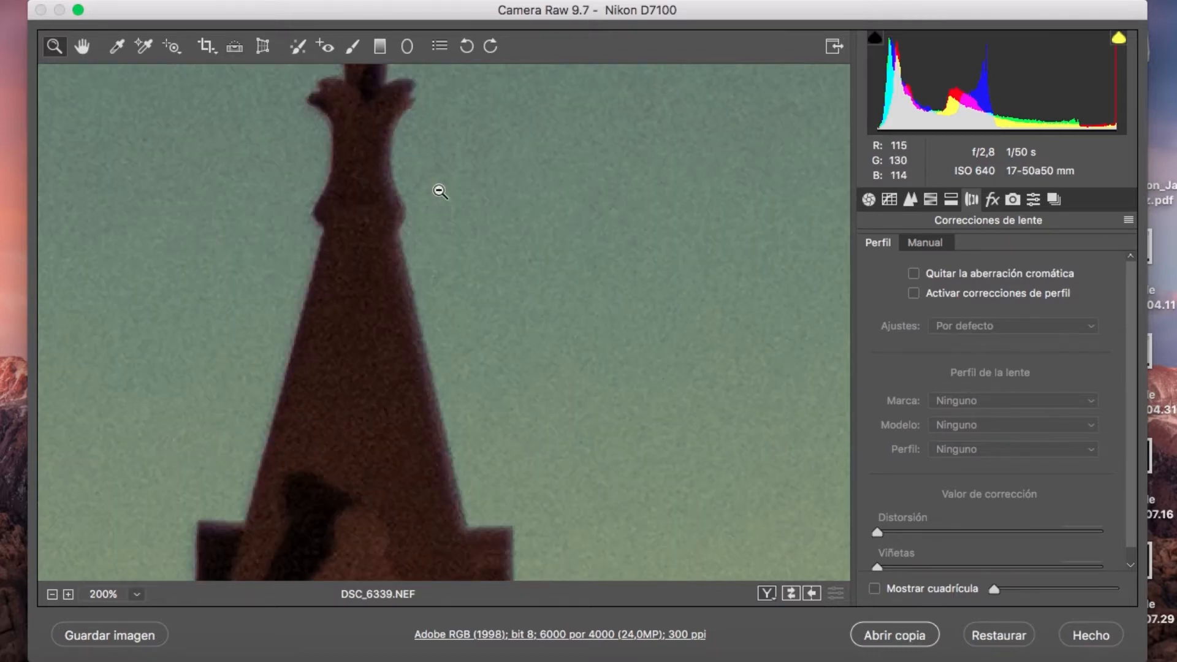
alt+click(445, 243)
alt+click(444, 243)
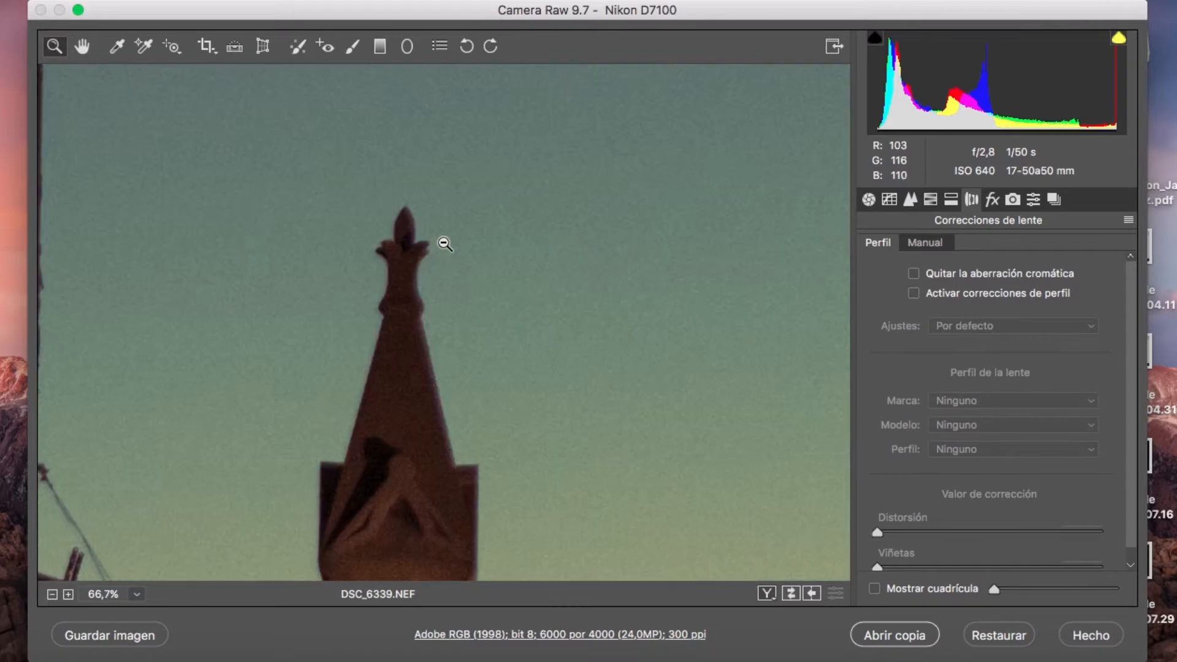
alt+click(444, 243)
alt+click(444, 243)
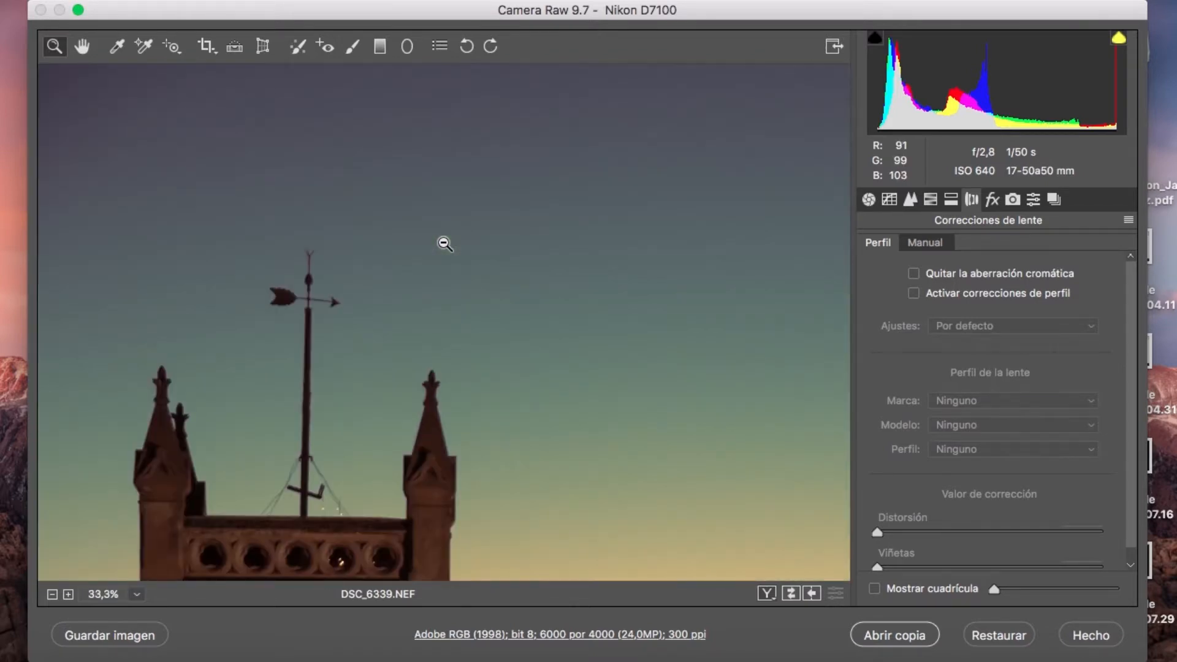
alt+click(444, 244)
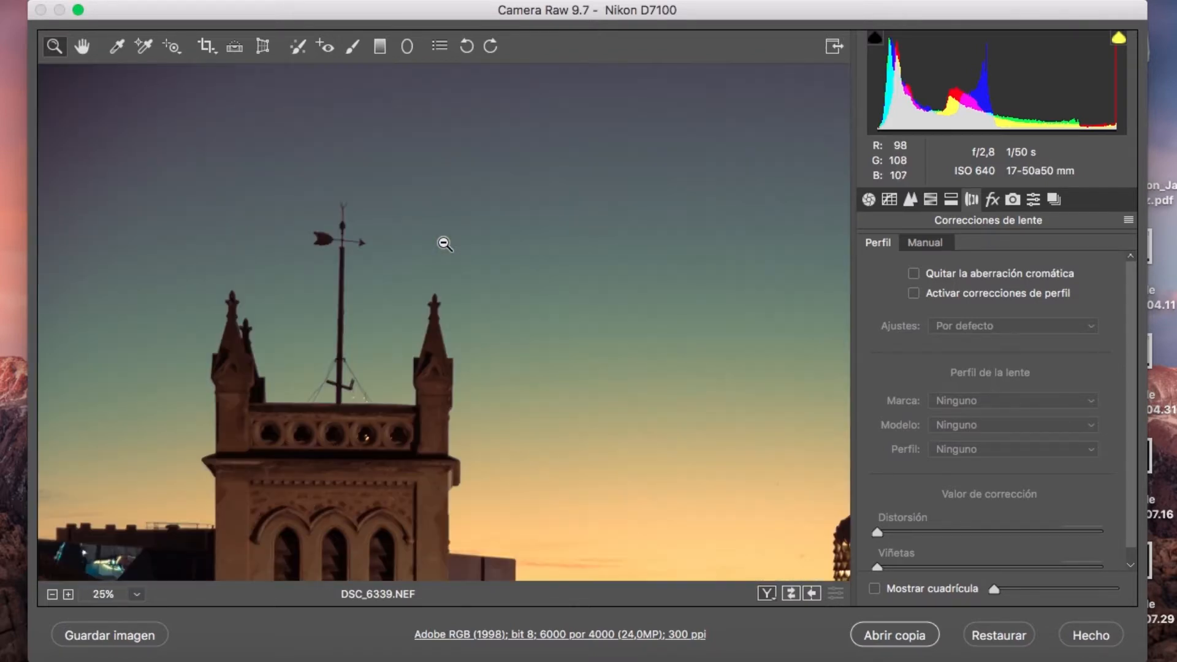
- Enable both Quitar la aberración cromática and Activar correcciones de perfil for the whole photo in Correcciones de lente
alt+click(779, 369)
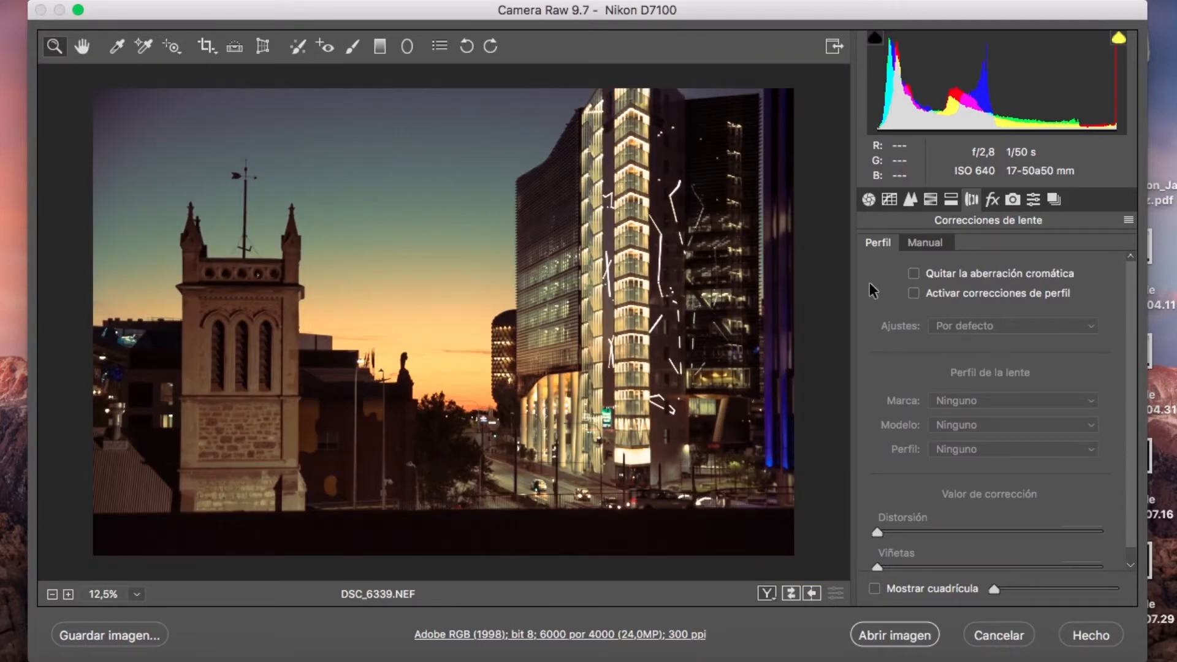
click(913, 274)
click(918, 293)
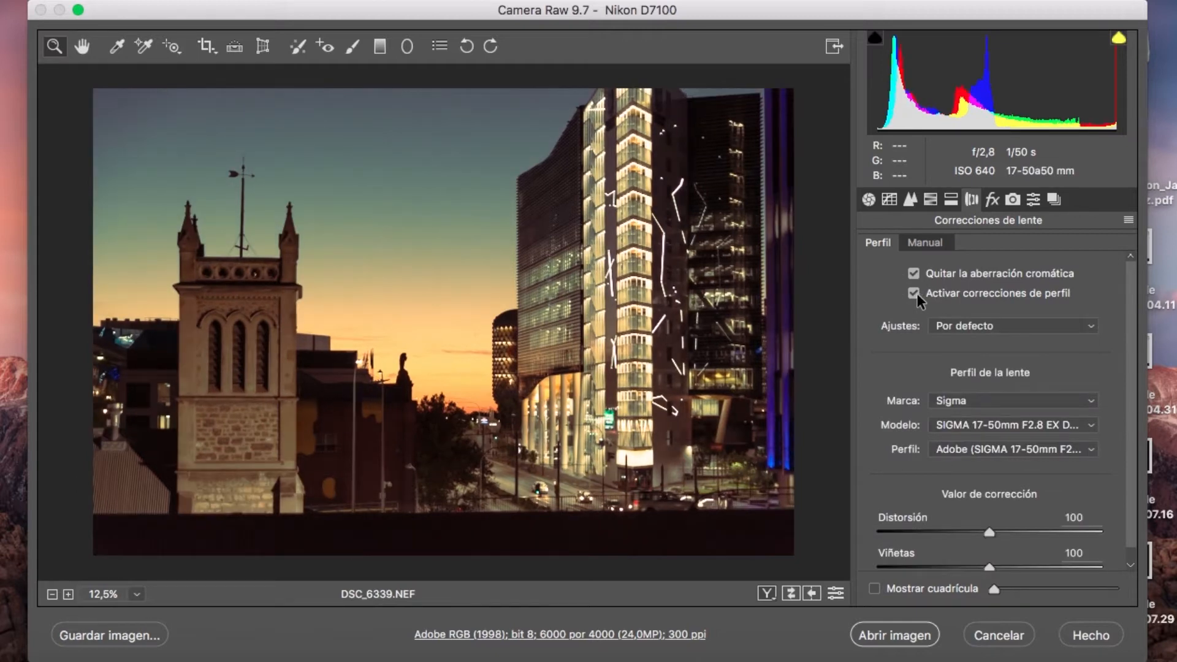
- Compare the photo with and without Activar correcciones de perfil, leaving the profile correction enabled
click(915, 290)
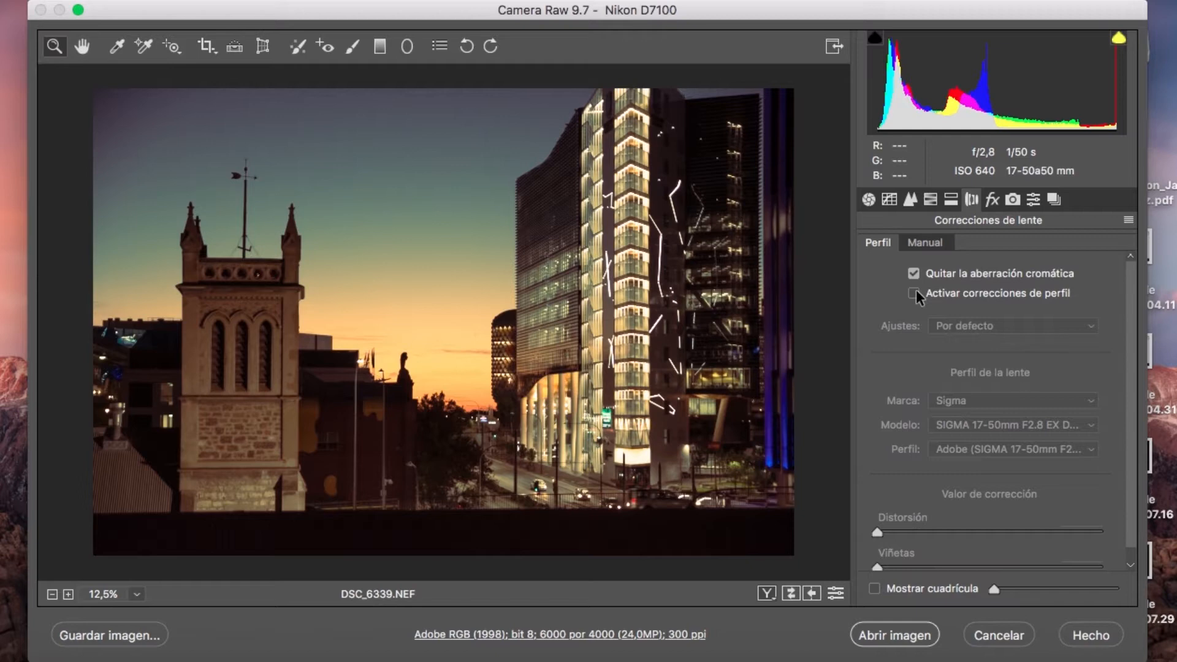
click(913, 292)
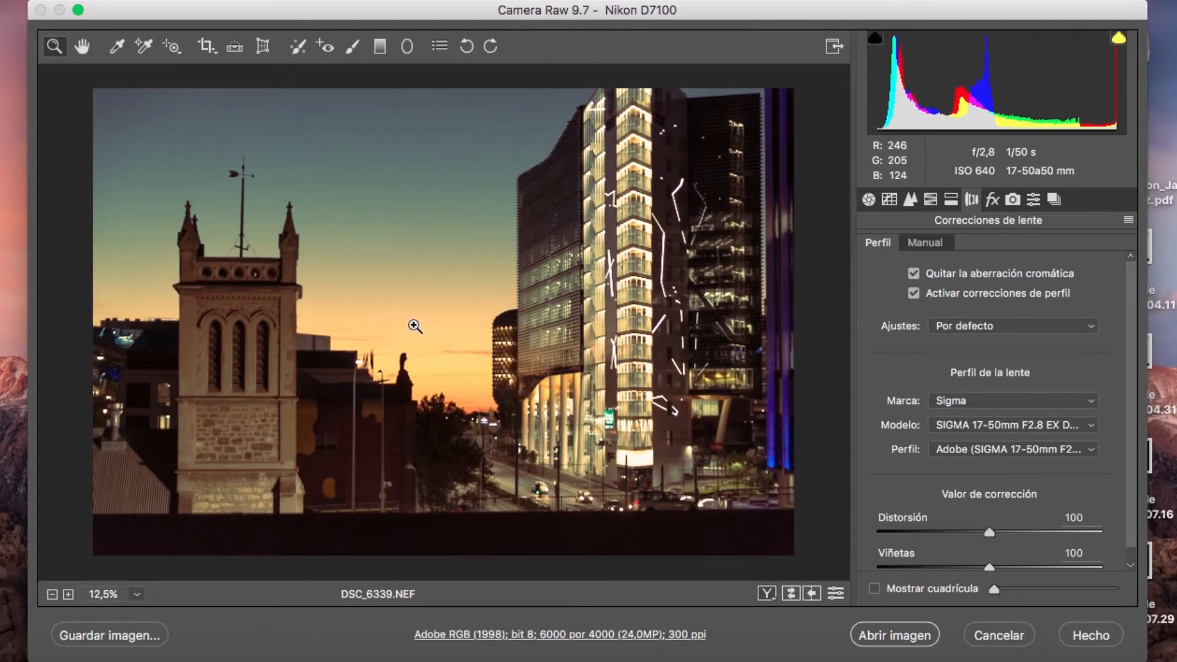
click(913, 292)
click(913, 293)
click(914, 293)
click(914, 293)
- Look through the available lens brands under Marca and the Sigma lens models under Modelo, keeping the current lens profile
click(1029, 405)
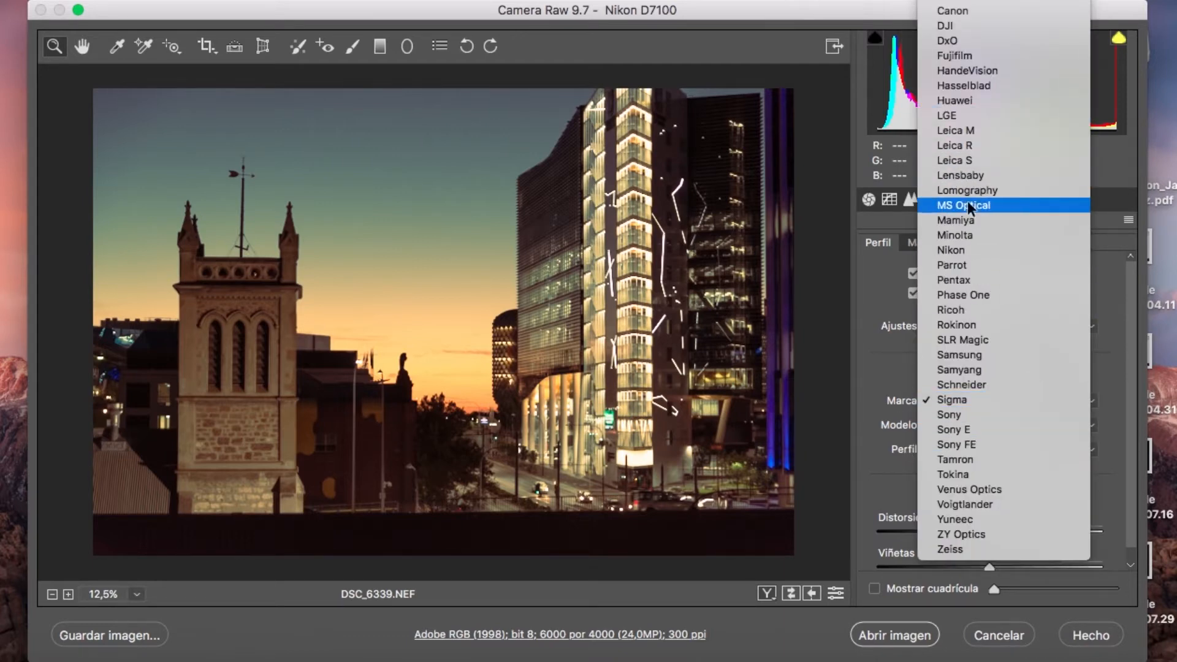
click(967, 401)
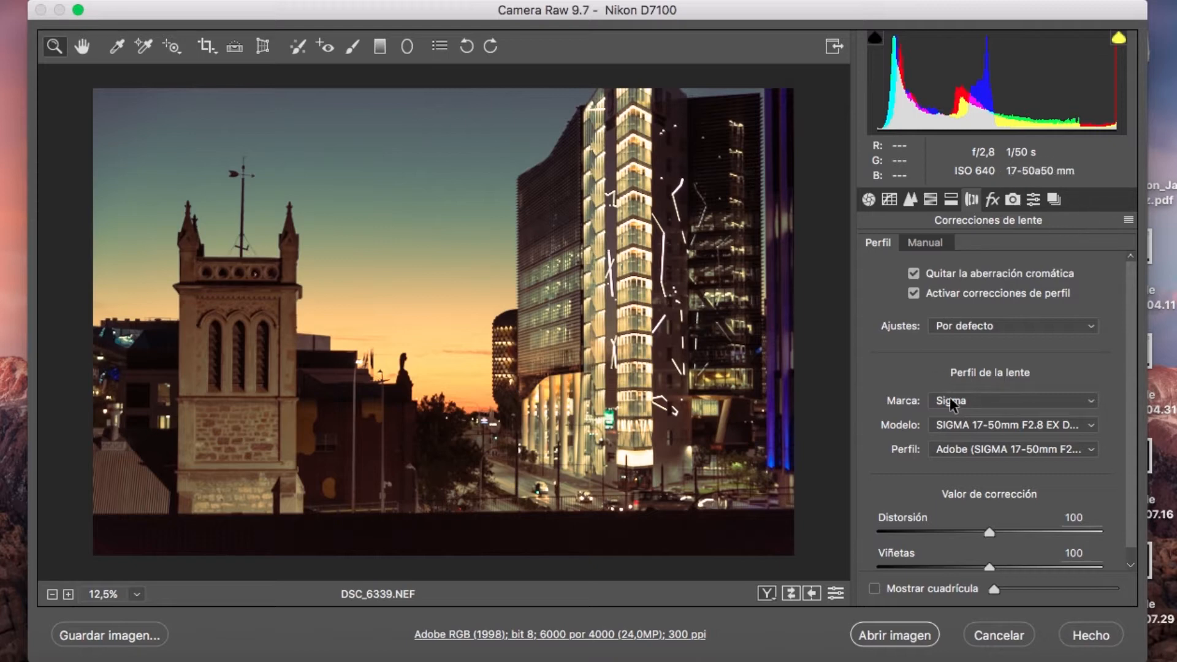
click(1005, 422)
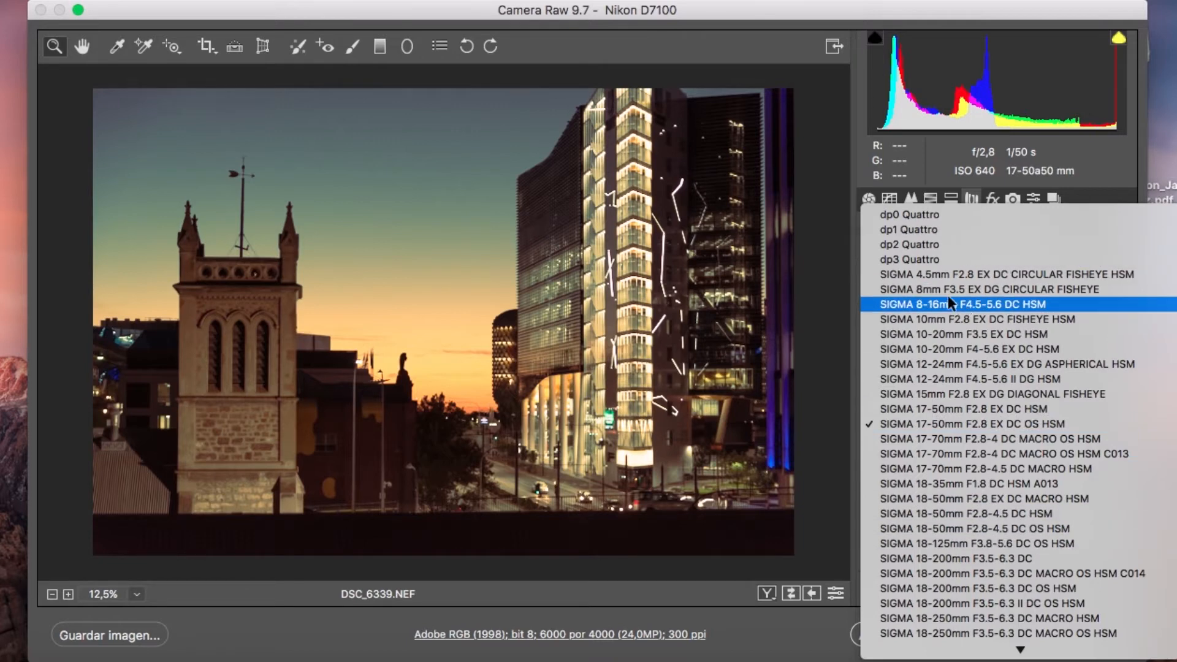
click(835, 323)
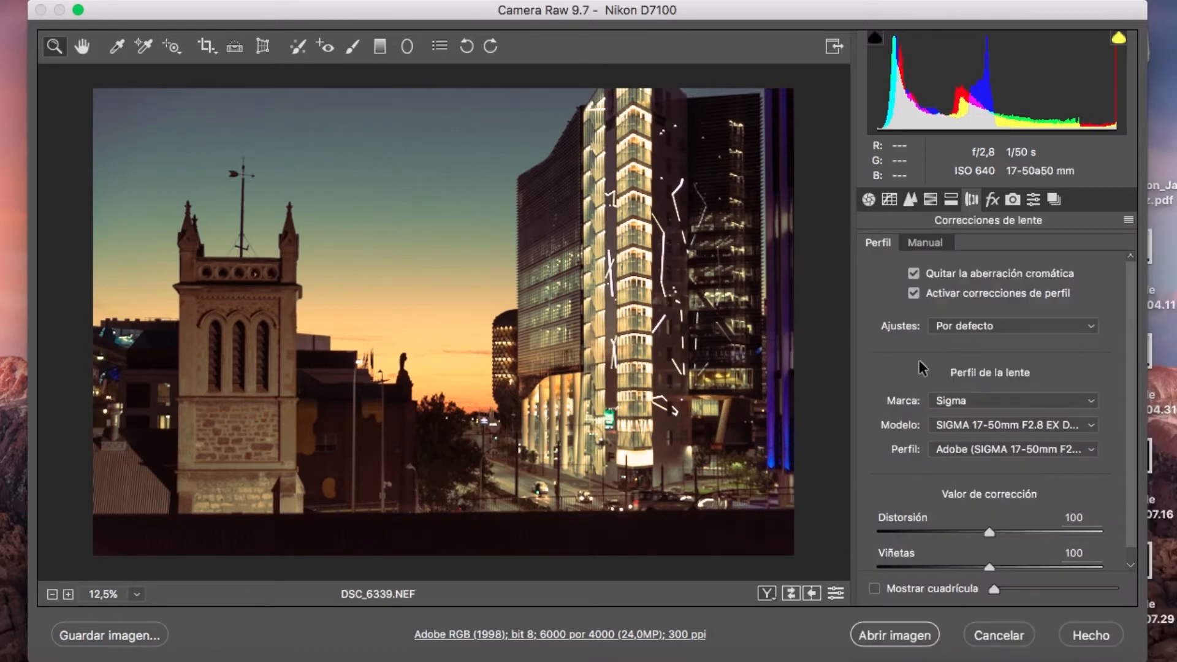
- Try Nikon as the lens profile's Marca and return to Sigma with the SIGMA 17-50mm F2.8 EX DC OS HSM model
click(984, 392)
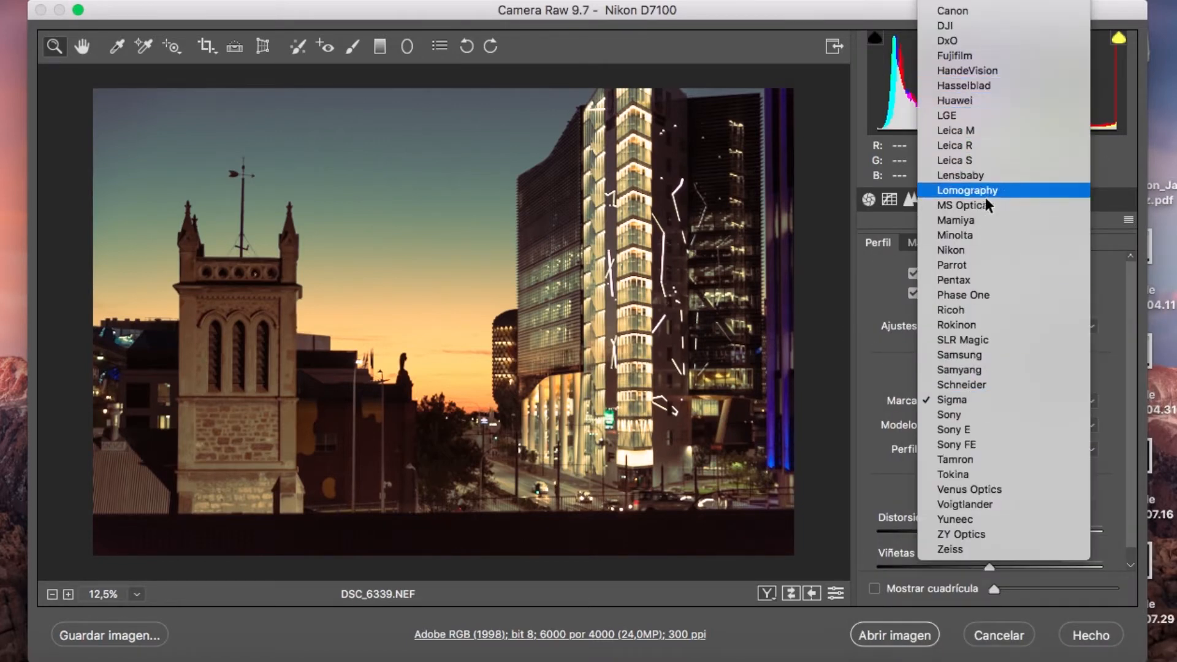
click(964, 250)
click(965, 401)
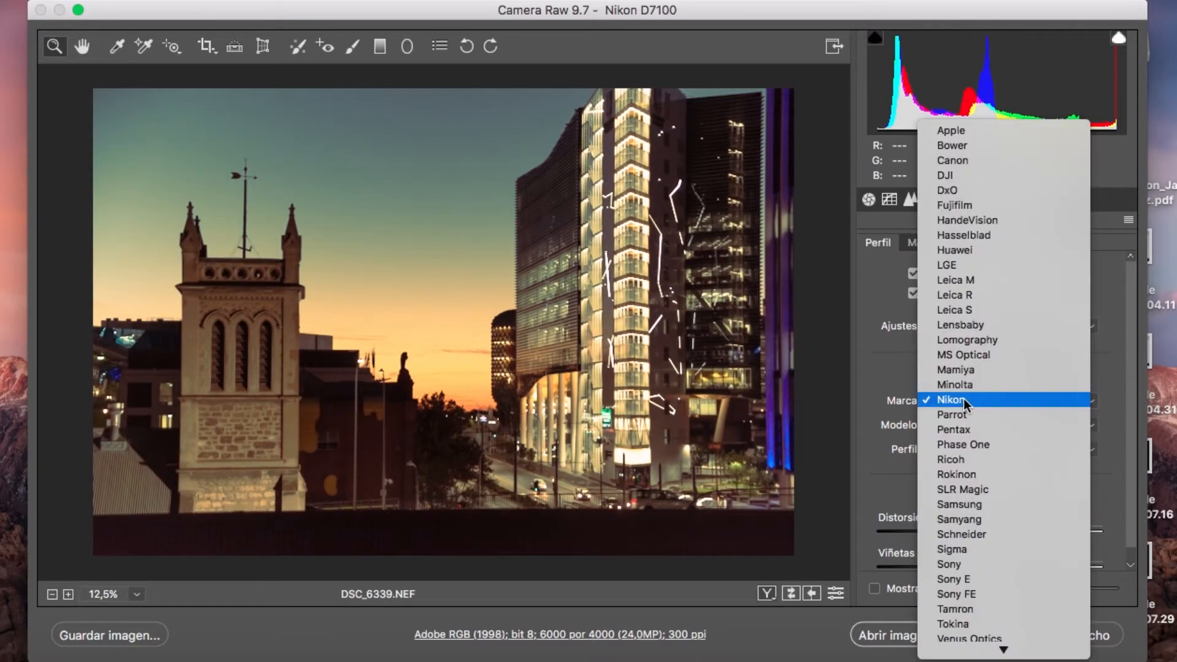
click(968, 549)
click(1017, 424)
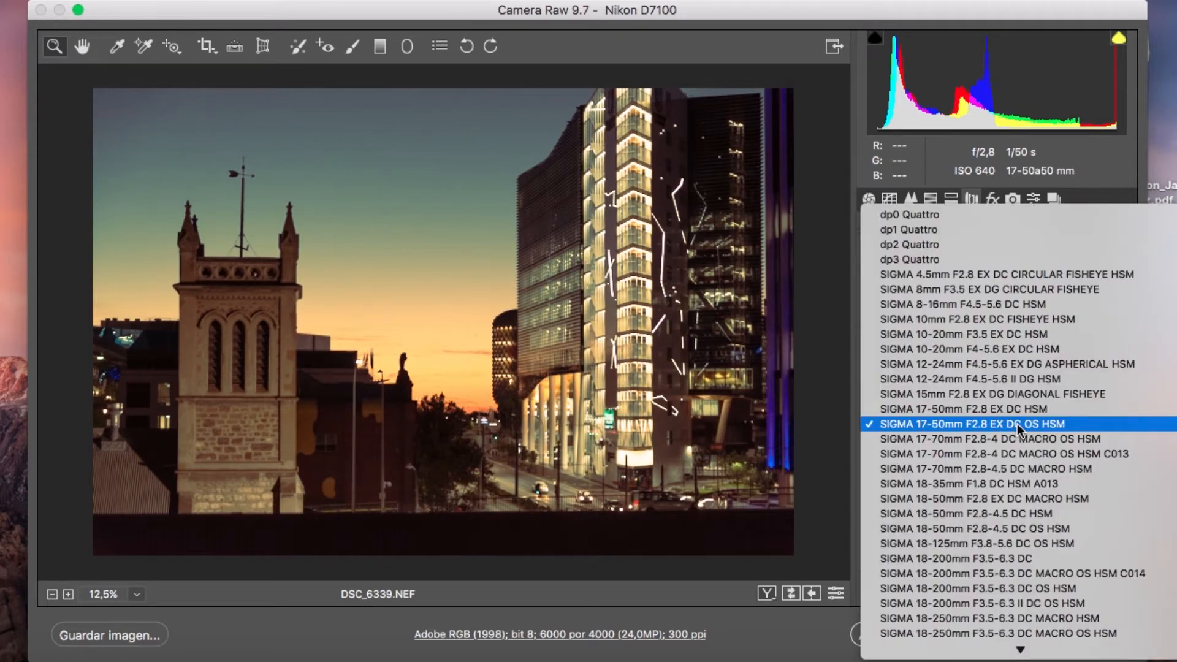
click(1030, 424)
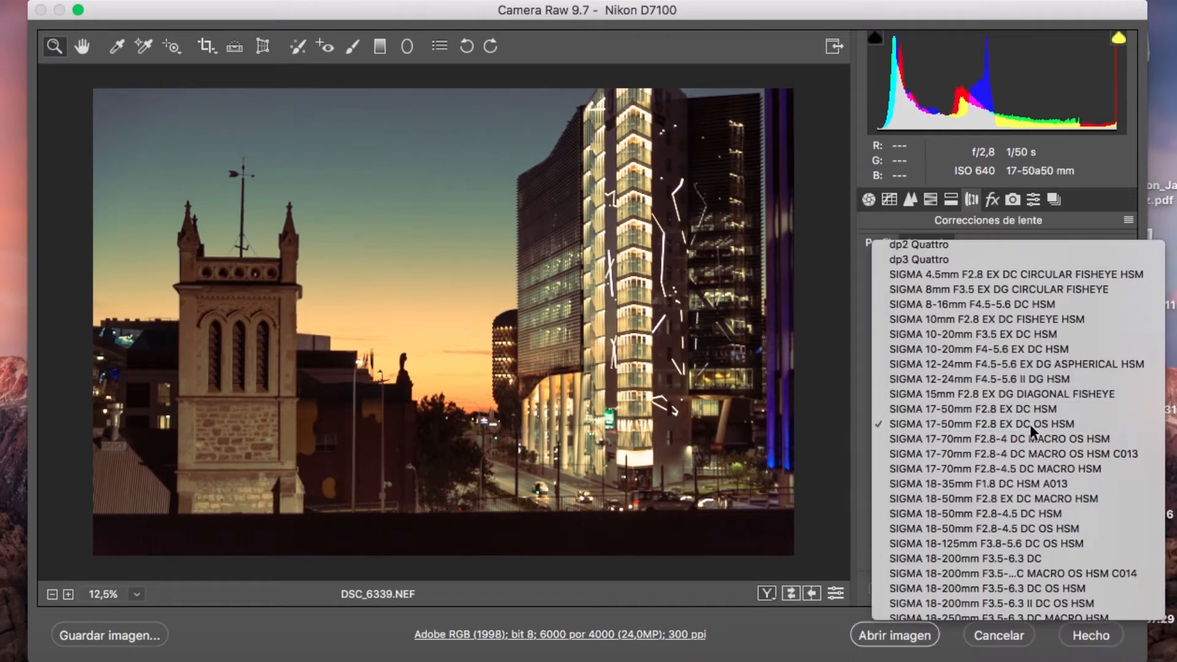
- Try different Viñetas correction amounts for the lens profile and reset the value to 100
scroll(907, 358, down, 1)
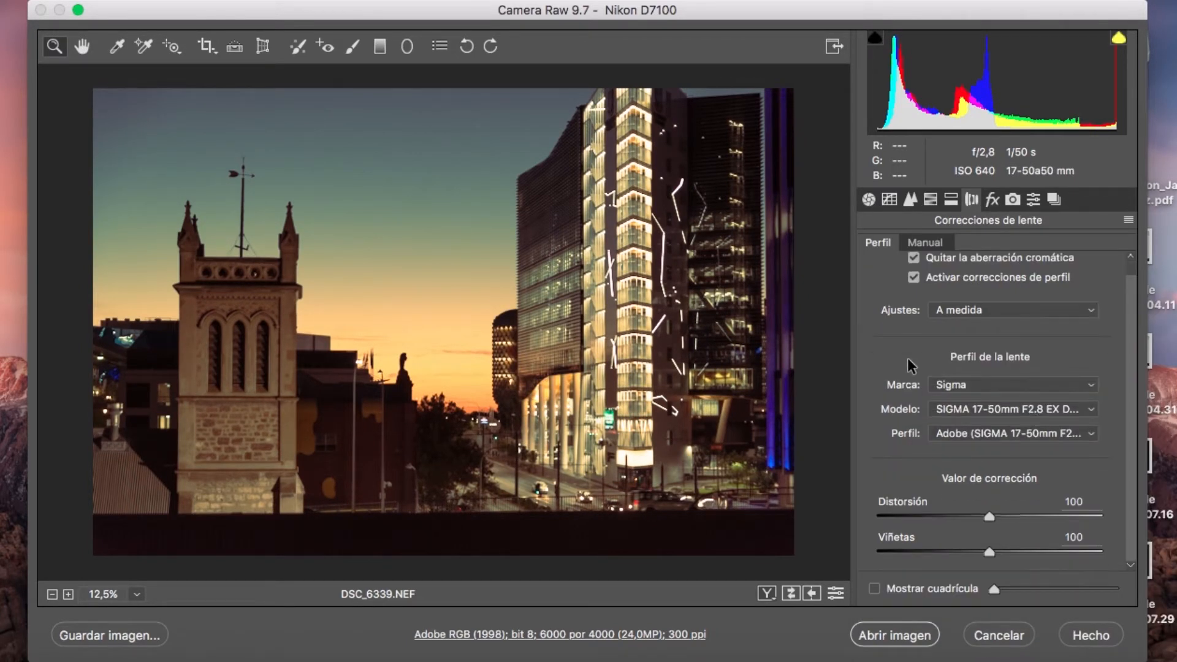
mouse_move(990, 550)
mouse_down()
mouse_move(846, 552)
mouse_move(1156, 548)
mouse_move(997, 553)
mouse_up()
double_click(998, 550)
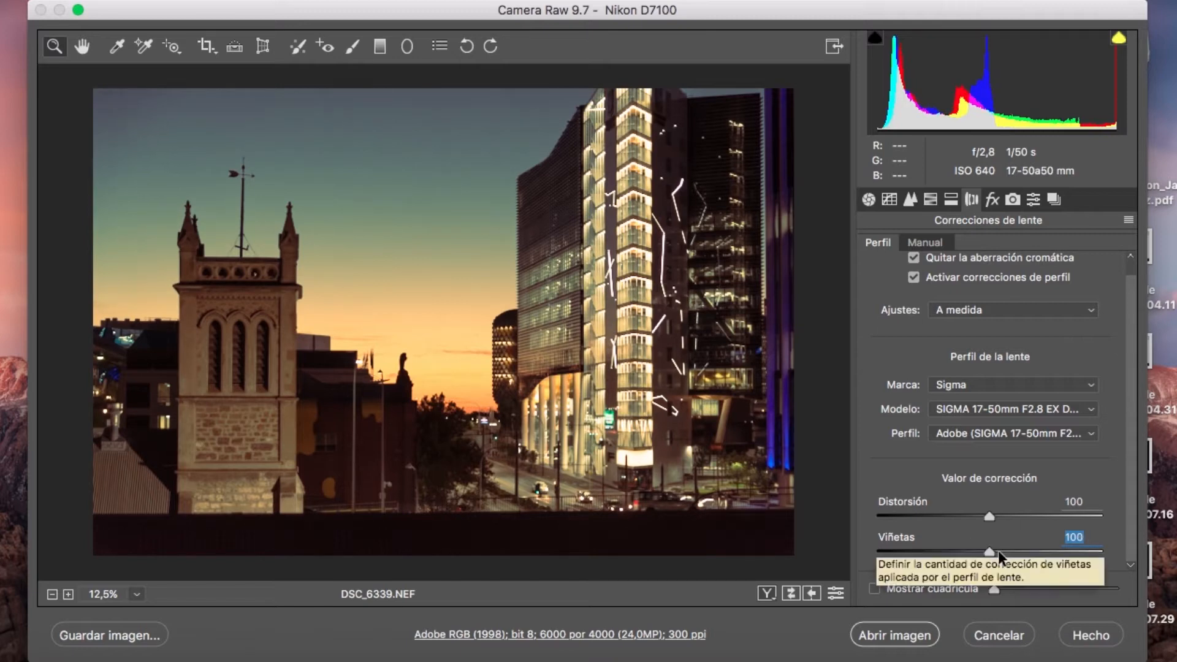
drag(998, 549, 1166, 534)
text(0)
drag(878, 551, 1016, 553)
double_click(1014, 550)
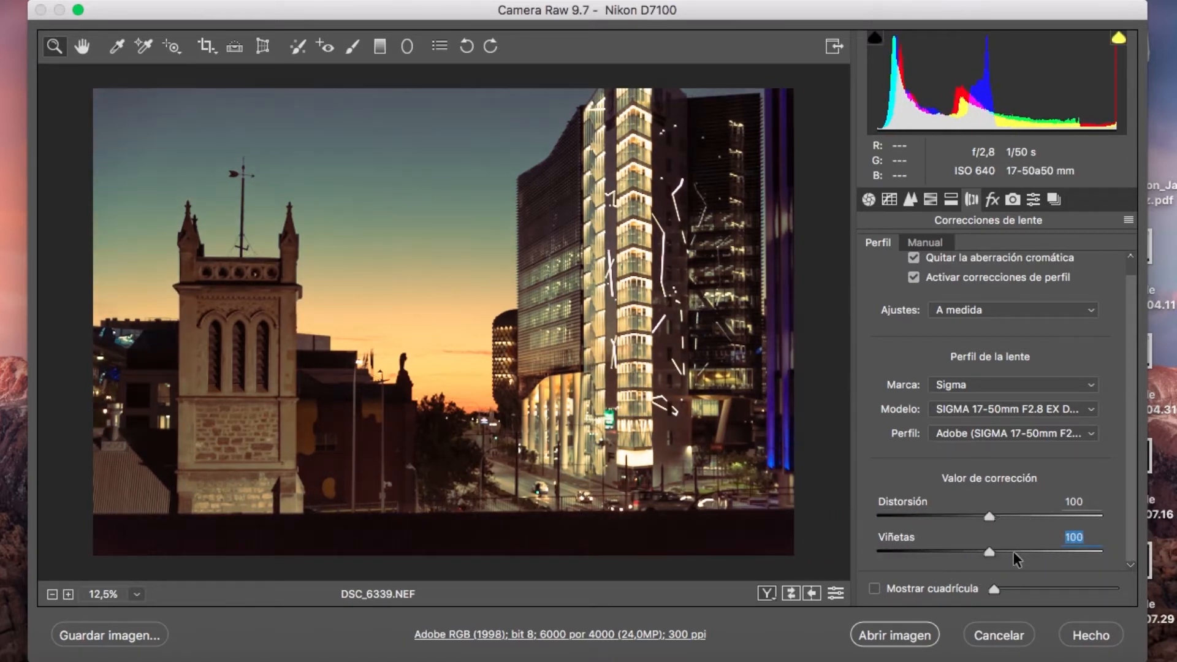
- Try the Borrar neblina effect with a Cantidad of -4 and reset it to 0
click(991, 200)
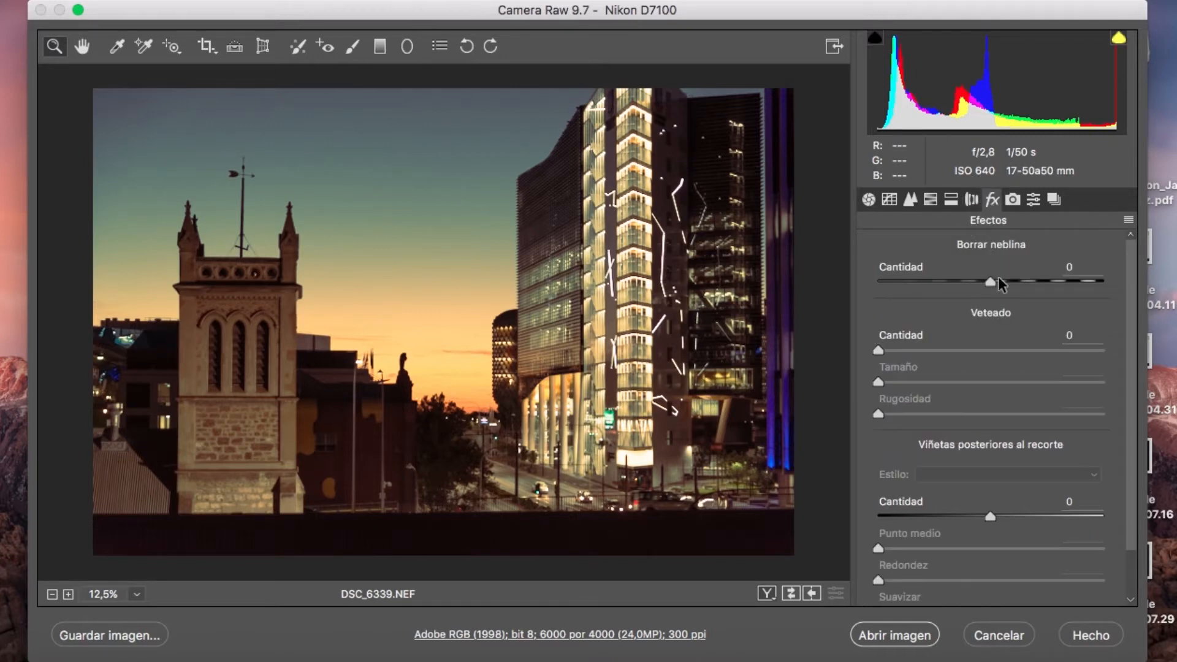
mouse_move(992, 280)
mouse_down()
mouse_move(1043, 277)
mouse_move(837, 248)
mouse_move(957, 252)
mouse_move(1017, 273)
mouse_move(1158, 244)
mouse_move(986, 274)
mouse_up()
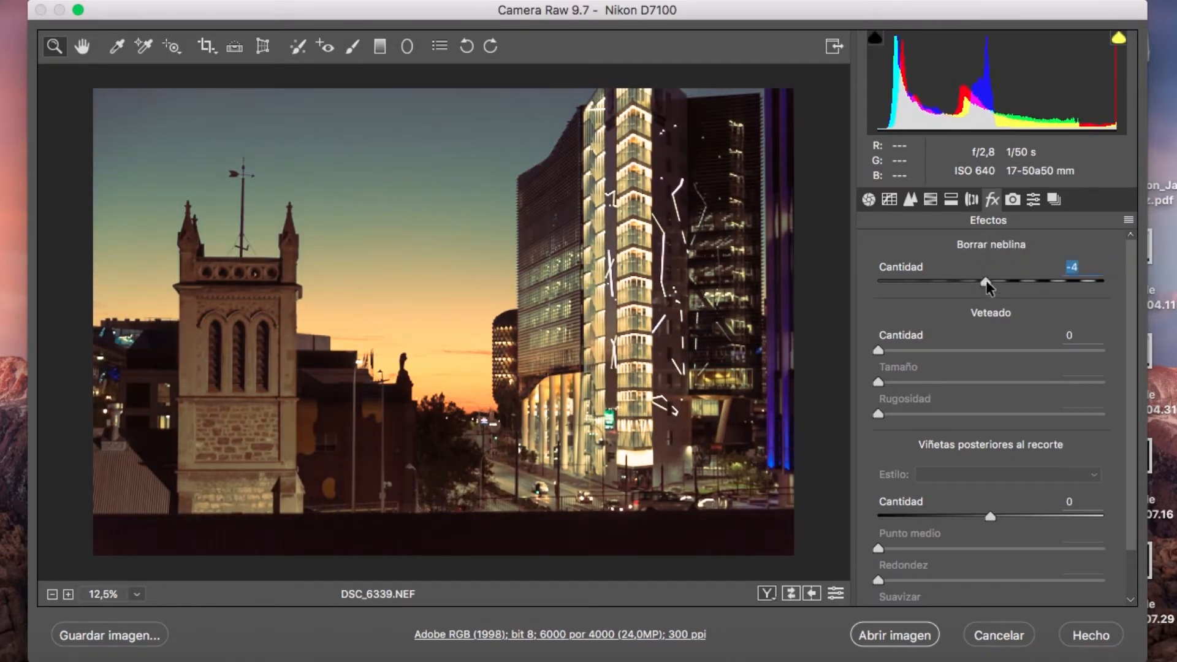
double_click(985, 279)
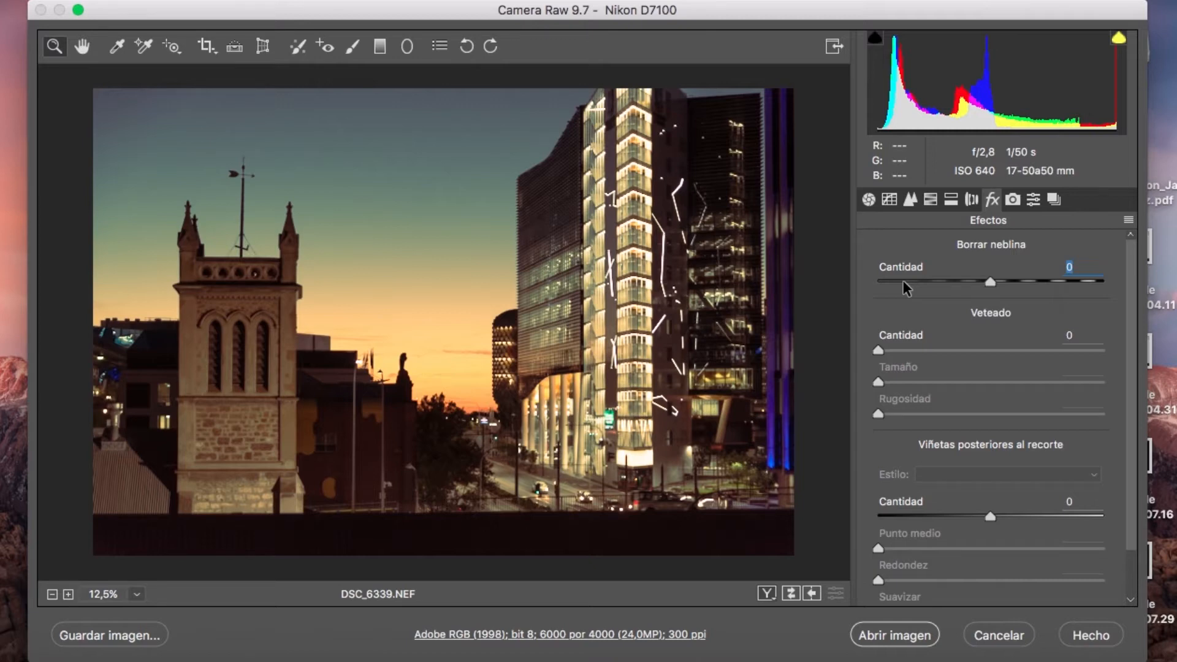
- Try a Veteado Cantidad of 53, inspecting the grain in the sky at 50%, and return it to 0
scroll(915, 332, down, 3)
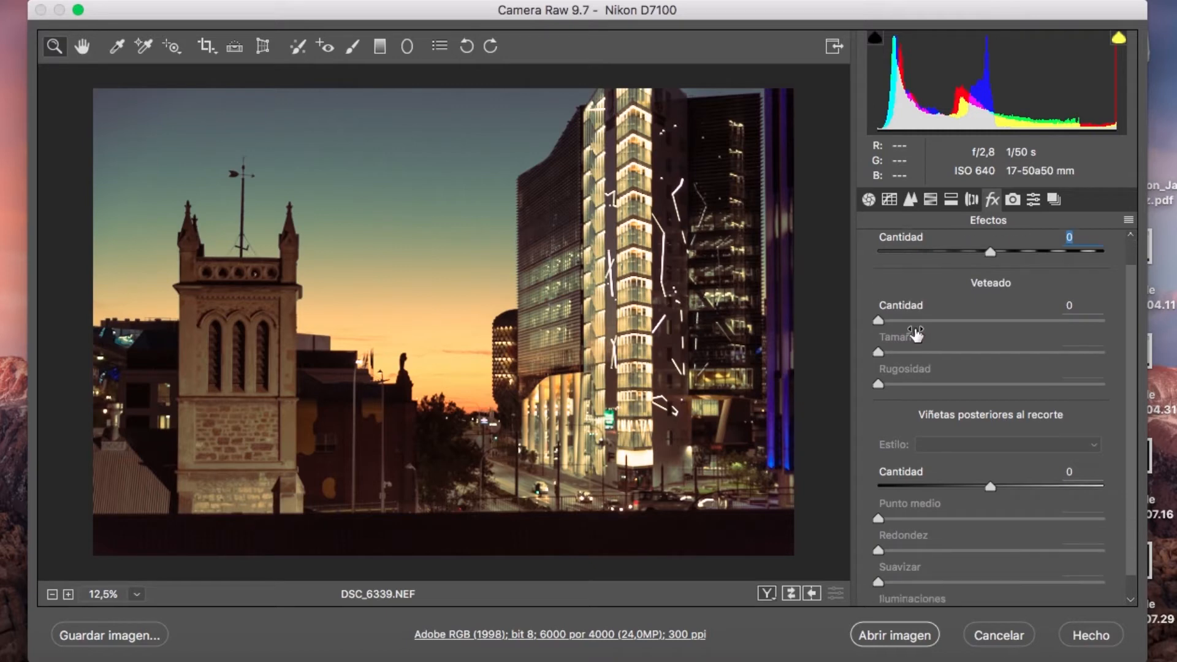
scroll(915, 333, up, 1)
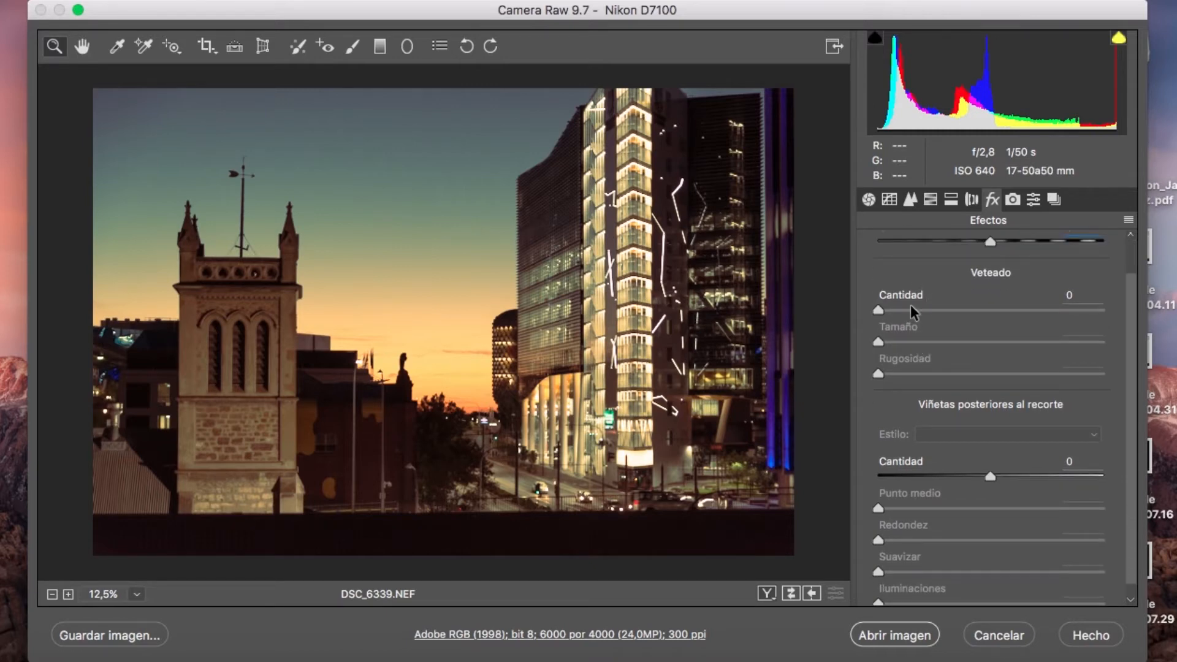
drag(876, 309, 996, 304)
click(428, 233)
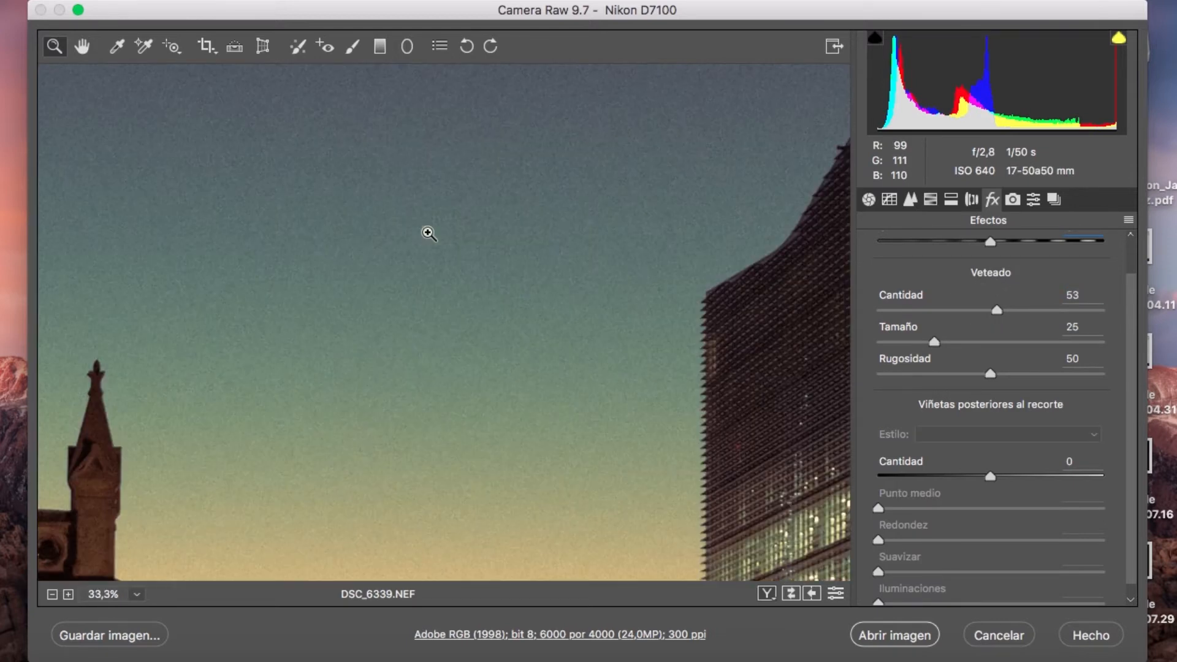
click(427, 233)
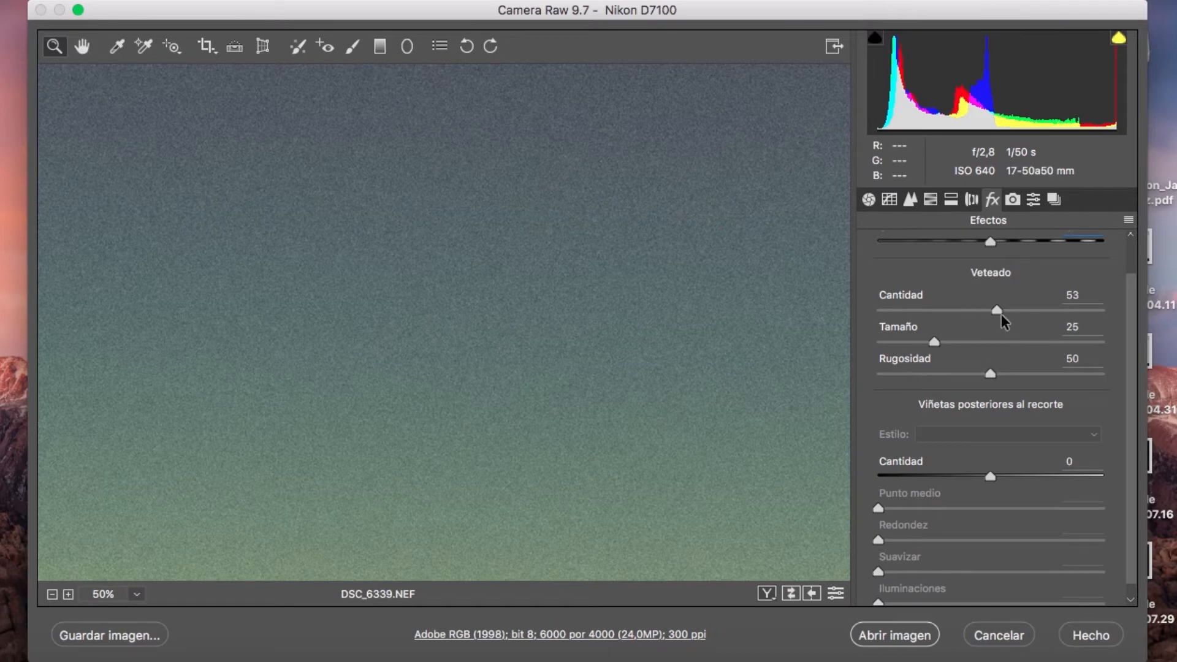
drag(996, 310, 814, 313)
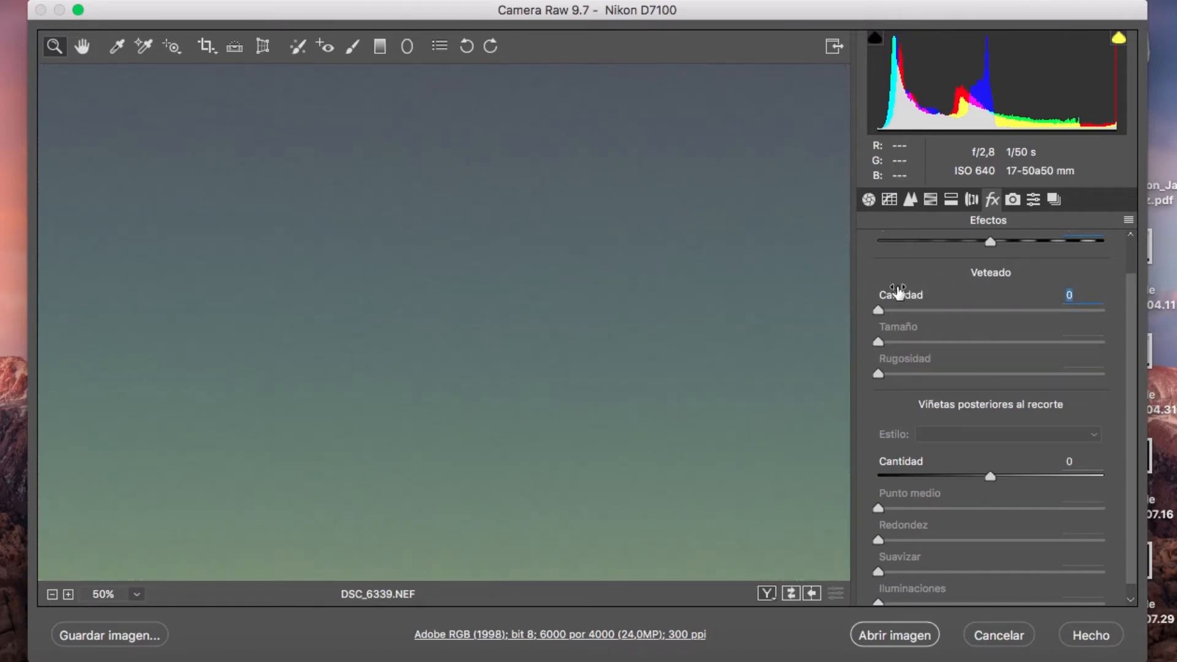
- Set Veteado Cantidad, Tamaño and Rugosidad all to 100 and check the grain across the whole photo
drag(881, 308, 1172, 296)
drag(934, 341, 900, 349)
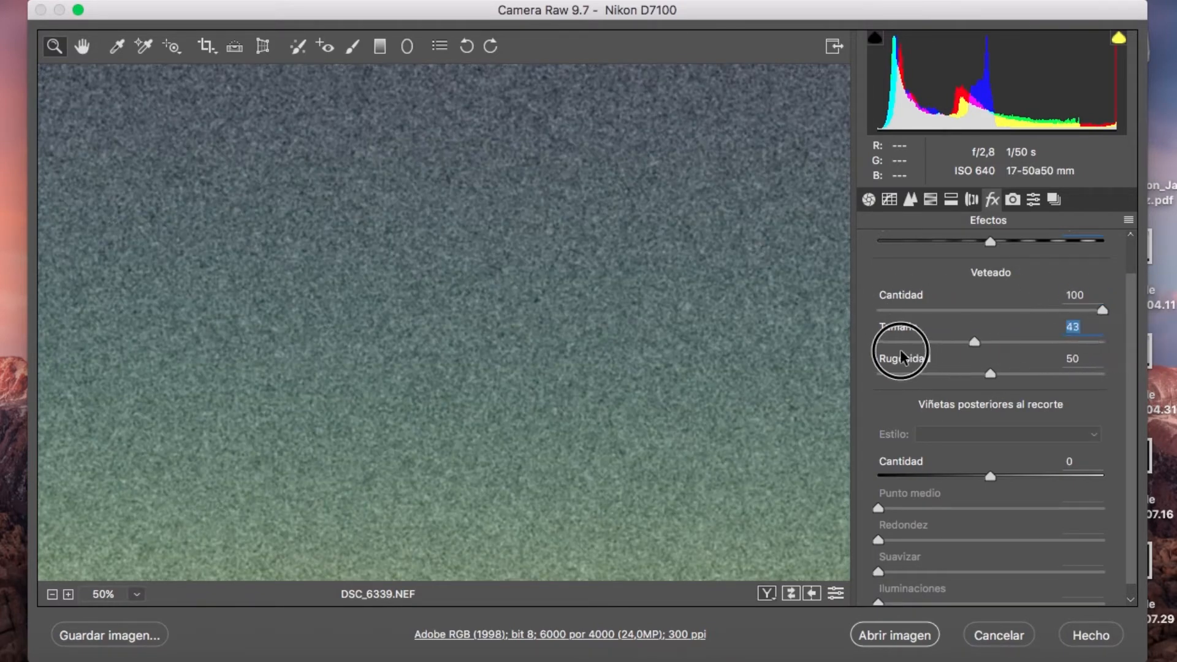
drag(988, 377, 1161, 361)
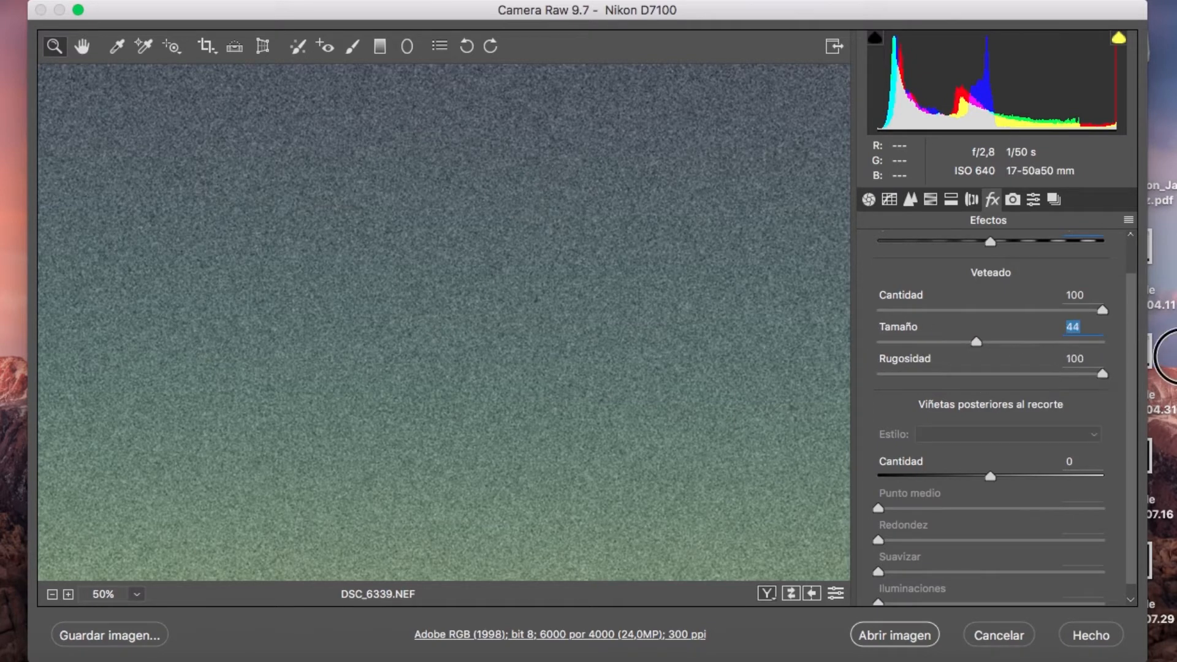
drag(1015, 343, 1171, 343)
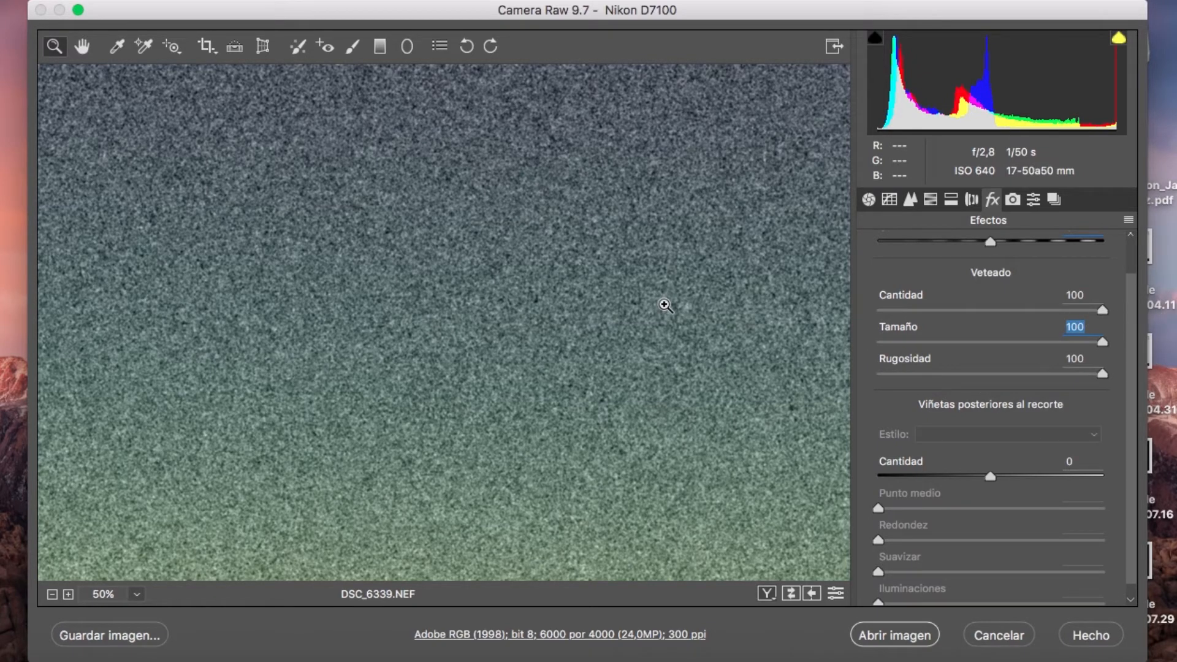
key(alt)
alt+click(665, 305)
alt+click(664, 307)
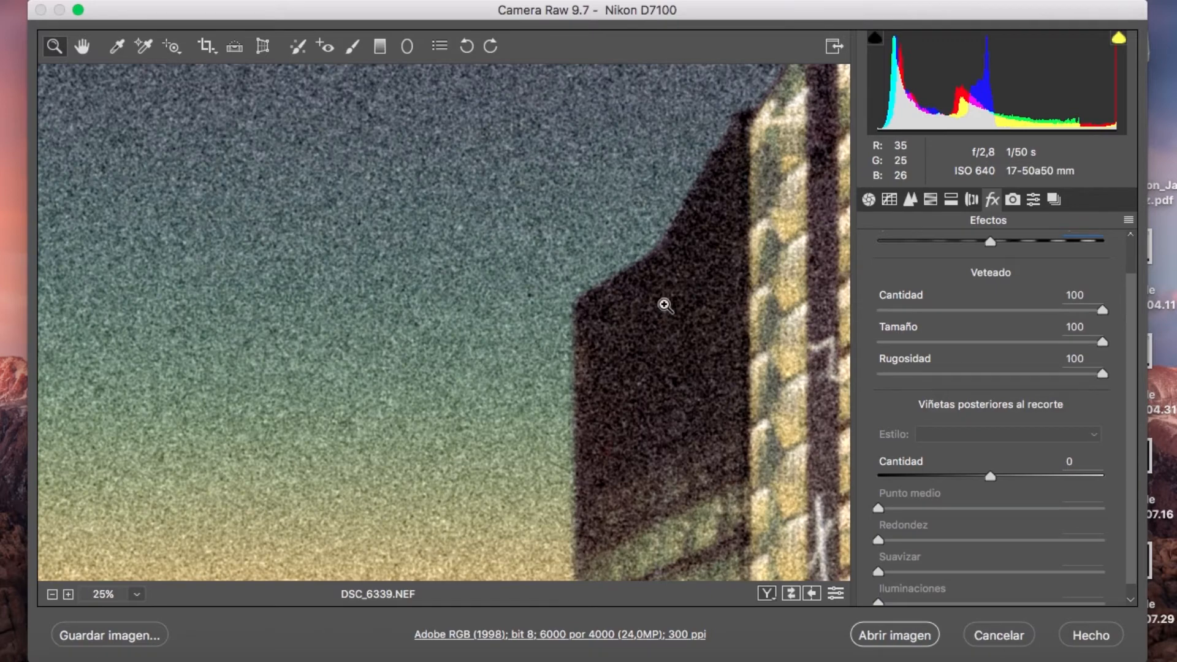
key(alt)
alt+click(423, 300)
alt+click(423, 300)
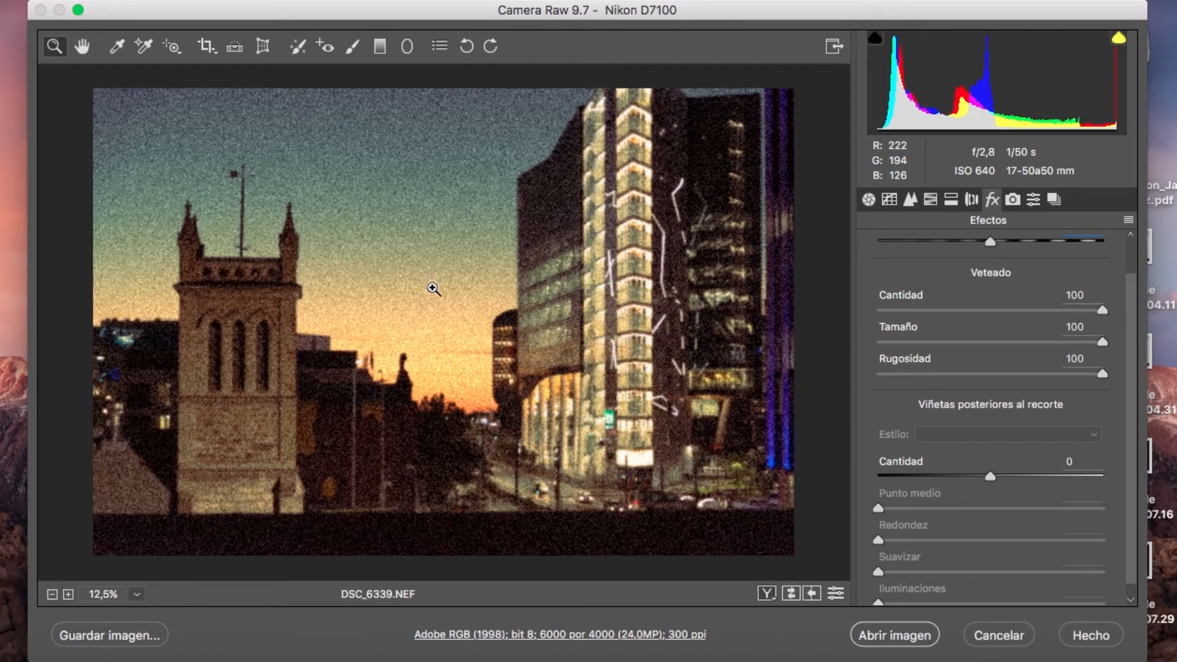
- Lower the Veteado Rugosidad to 0 and Tamaño to 3, and remove the grain by setting Cantidad to 0
drag(1103, 372, 822, 353)
drag(914, 348, 834, 332)
click(875, 338)
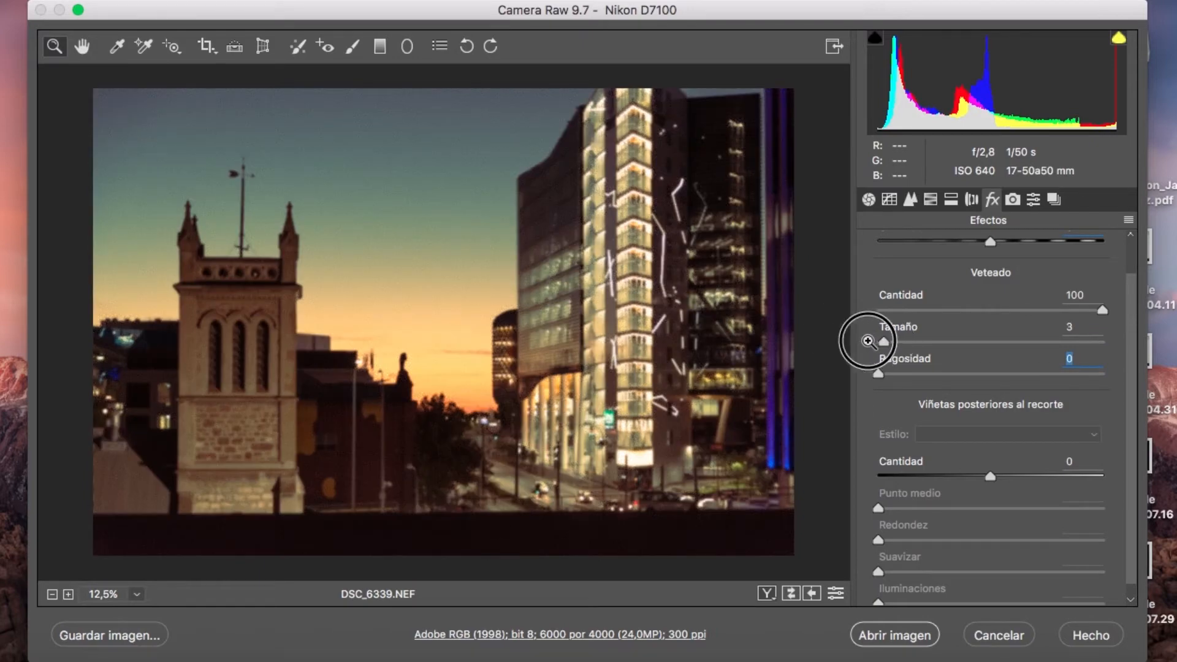
click(888, 310)
drag(888, 310, 804, 301)
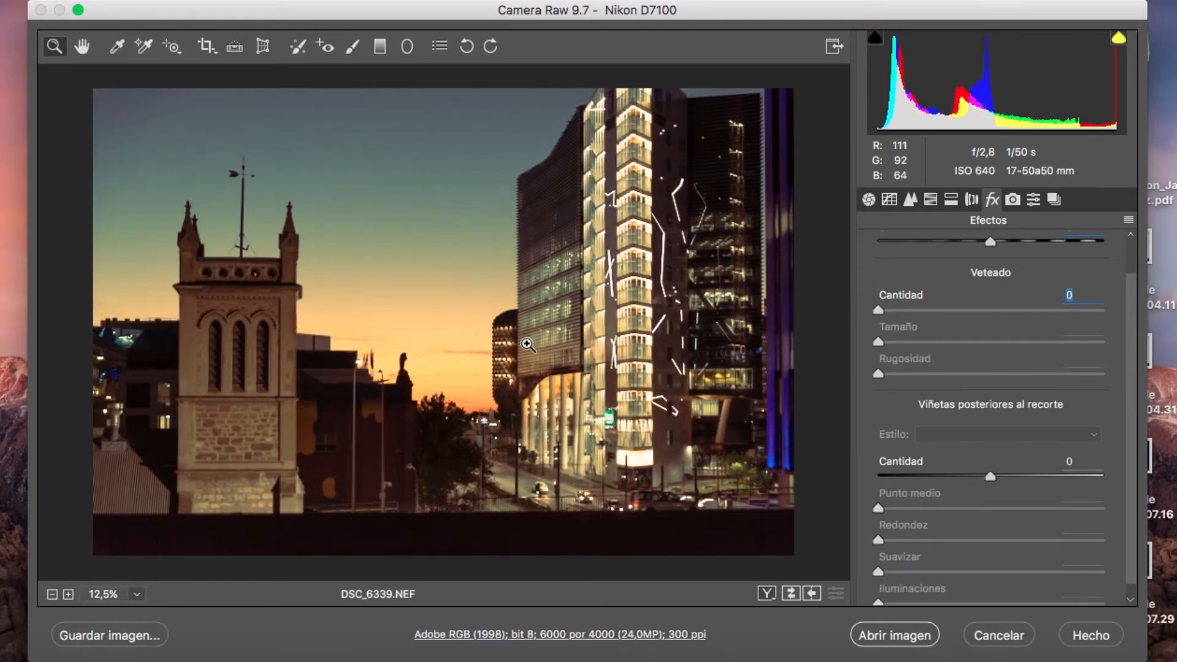
- Darken the photo's edges with Viñetas posteriores al recorte using Cantidad -80, Punto medio 0, Redondez 0 and Suavizar 100
scroll(1002, 415, down, 1)
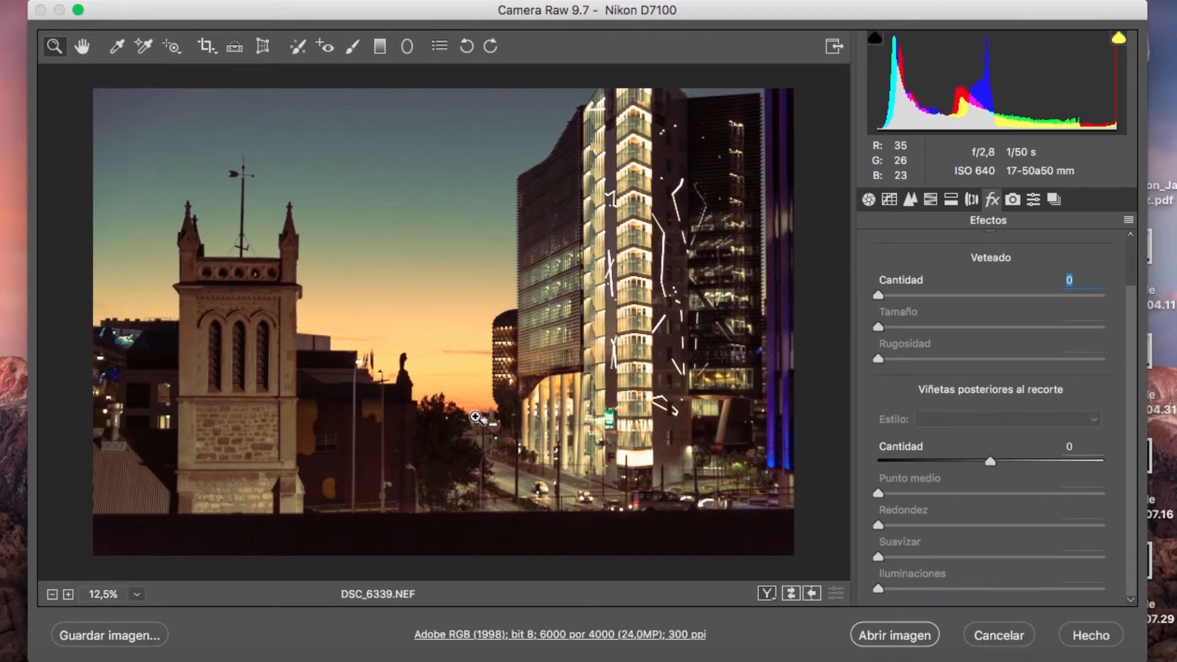
drag(986, 458, 898, 459)
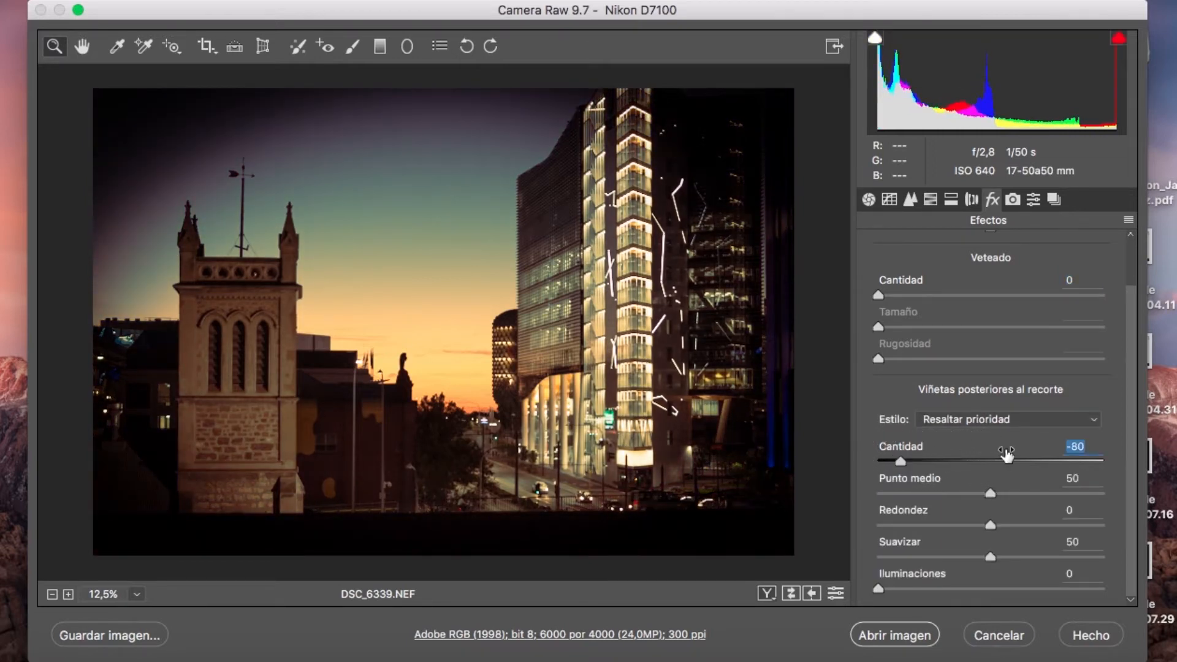
drag(990, 494, 858, 498)
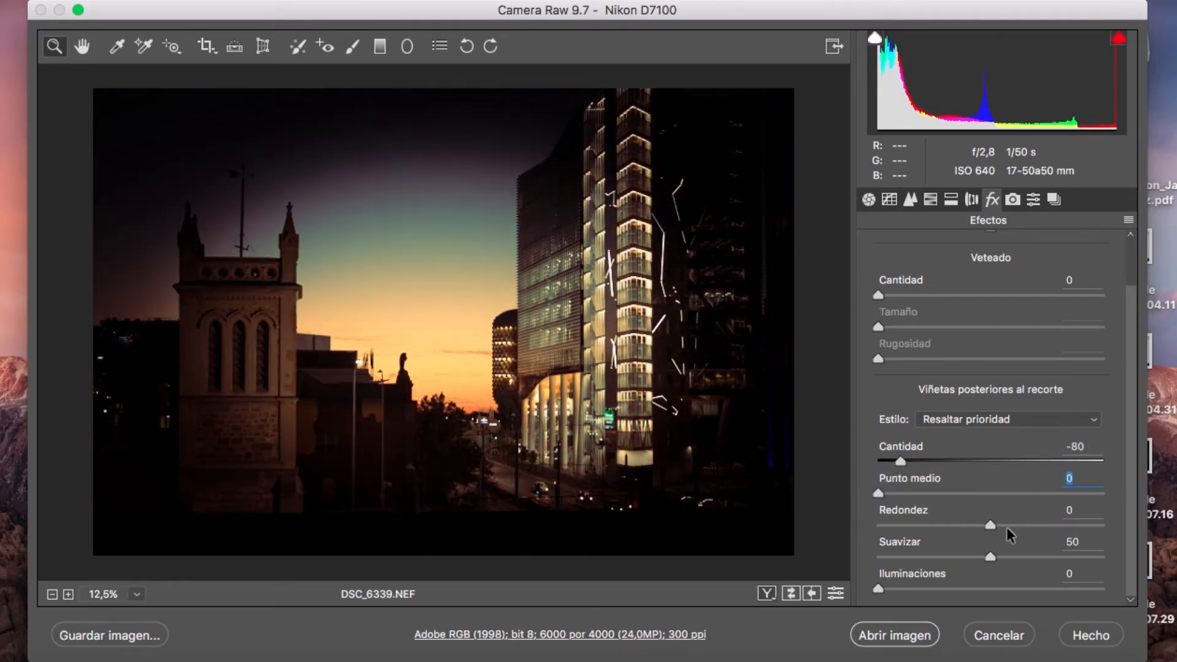
mouse_move(992, 524)
mouse_down()
mouse_move(1172, 496)
mouse_move(838, 526)
mouse_move(993, 514)
mouse_up()
drag(991, 558, 1129, 515)
- Try a post-crop vignette Cantidad of -23 and strengthen it to -94, keeping Iluminaciones at 0
drag(907, 461, 969, 450)
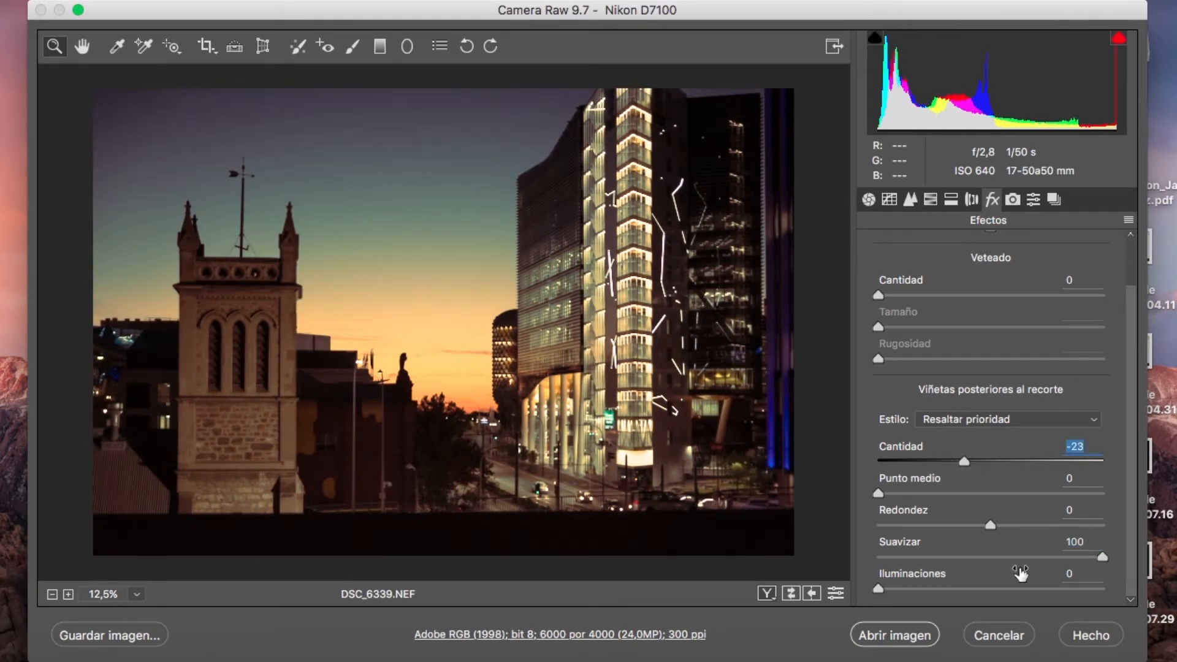
drag(878, 587, 825, 594)
drag(940, 461, 884, 460)
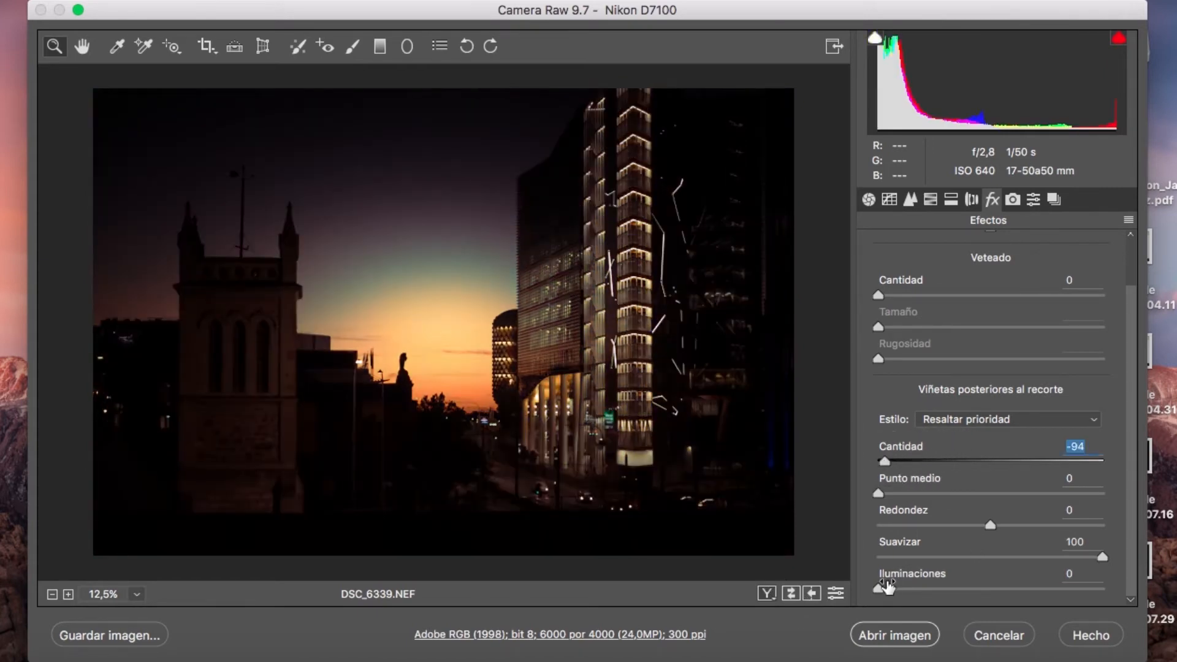
- Try raising the post-crop vignette's Iluminaciones to 100
mouse_move(878, 589)
mouse_down()
mouse_move(1105, 562)
mouse_move(856, 589)
mouse_up()
drag(1060, 565, 1122, 558)
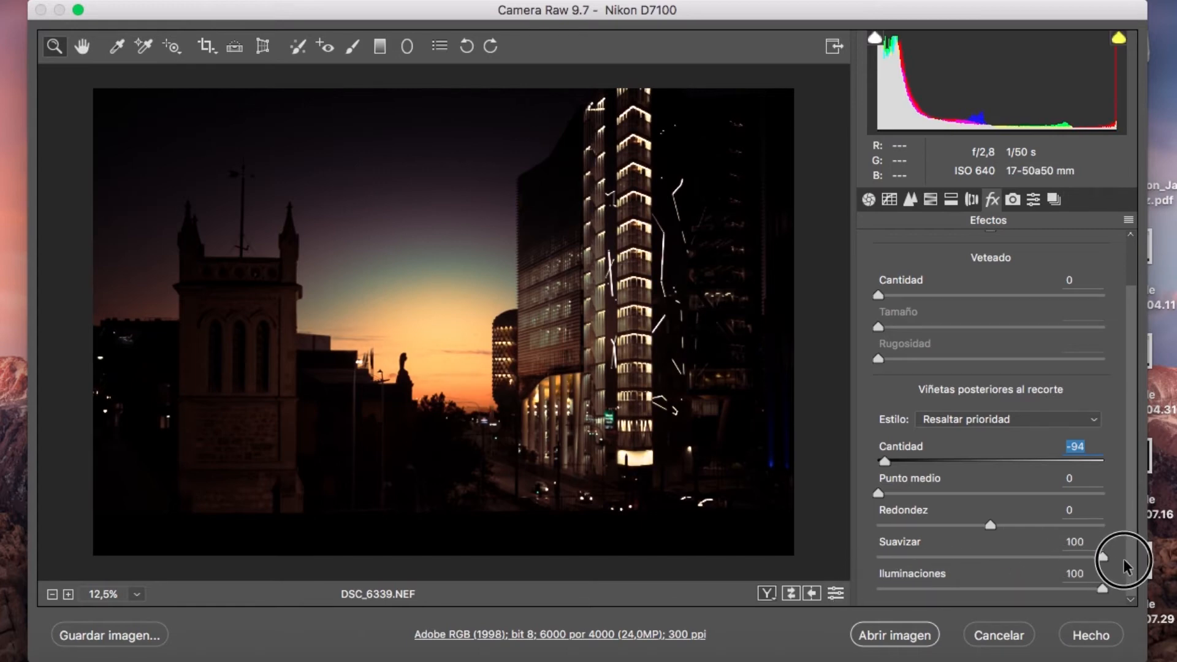
click(993, 526)
- Undo the post-crop vignette adjustments one after another until its Cantidad is back at 0
key(super+alt+z)
key(super+alt+z)
key(super+alt+z)
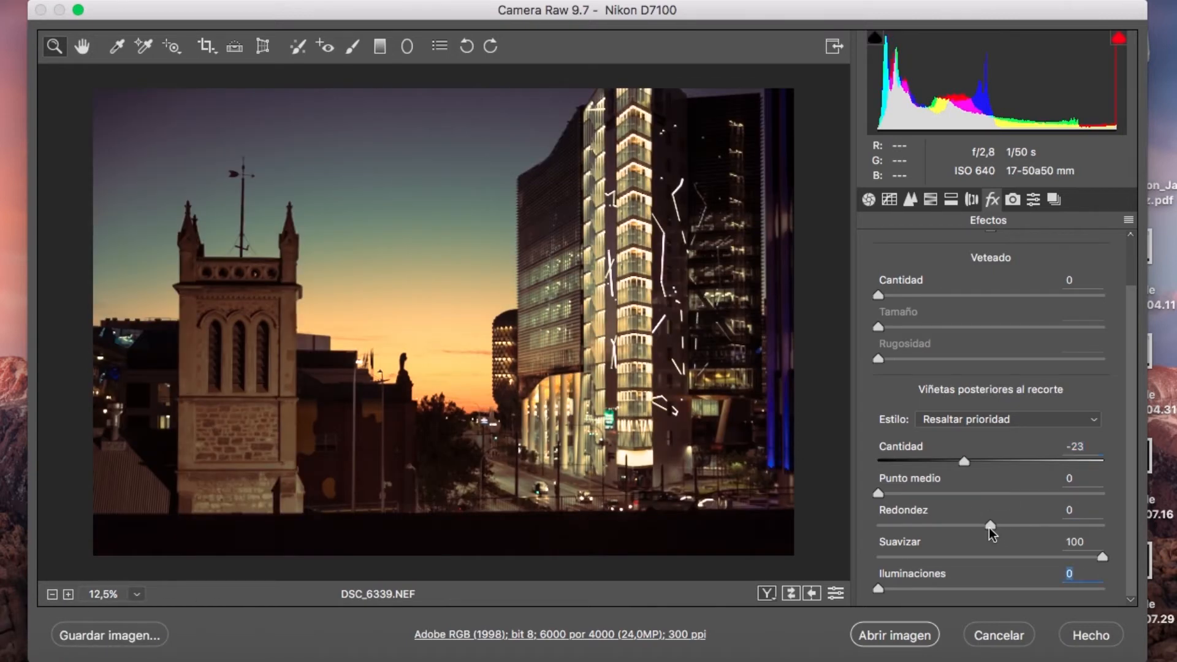
key(super+alt+z)
key(super+alt+z)
key(super+alt+z)
key(super+alt+z)
key(super+alt+z)
key(super+alt+z)
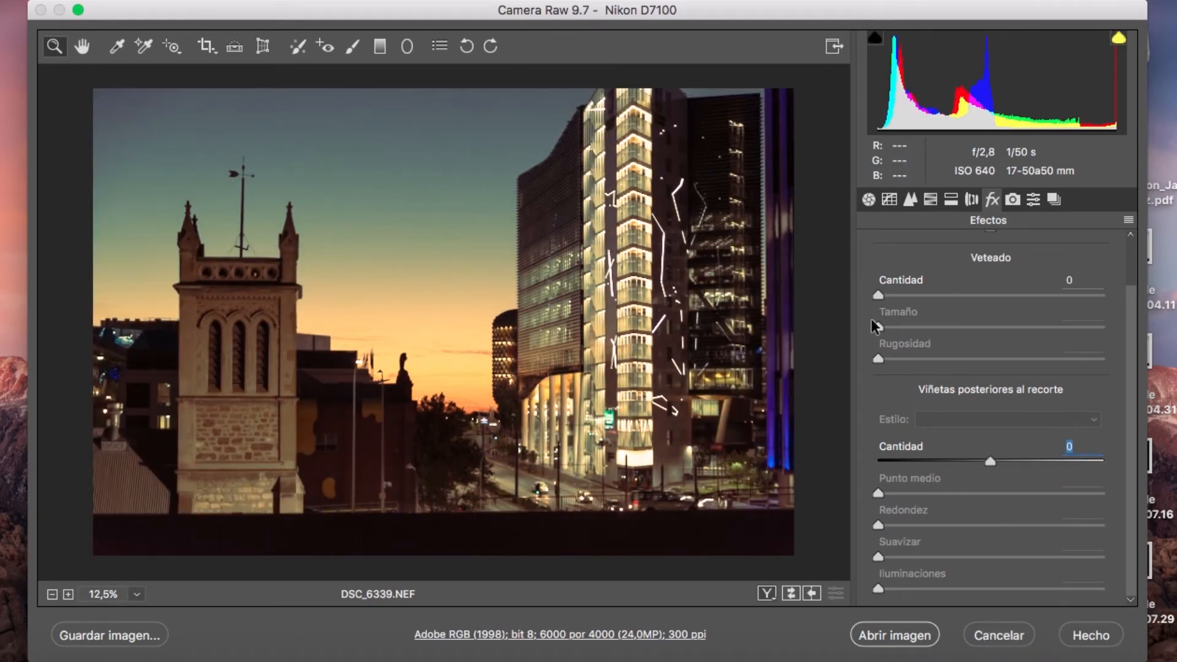
- Open Calibración de cámara and check the available Proceso versions, keeping 2012 (Actual)
click(1016, 200)
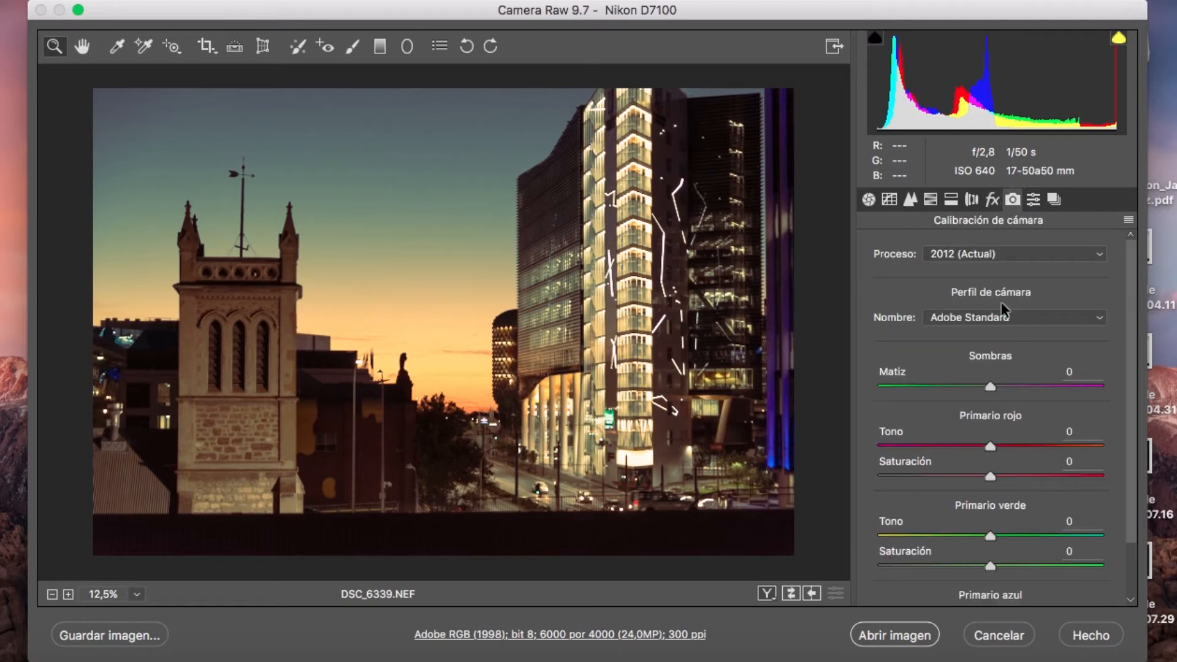
click(998, 255)
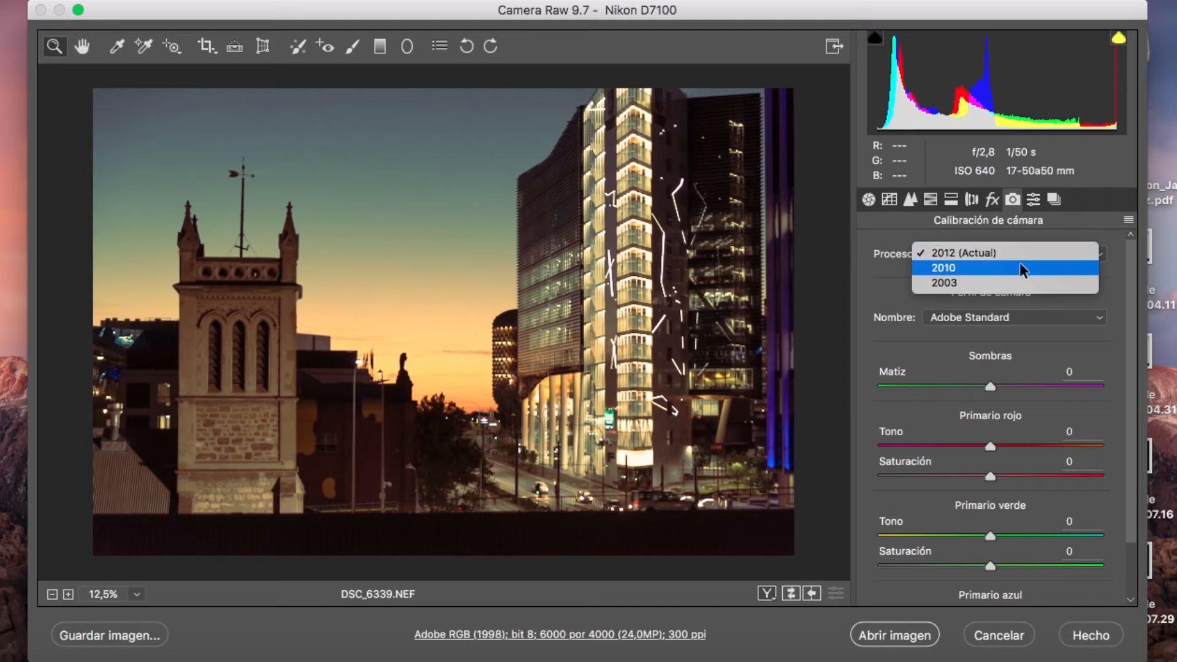
click(951, 251)
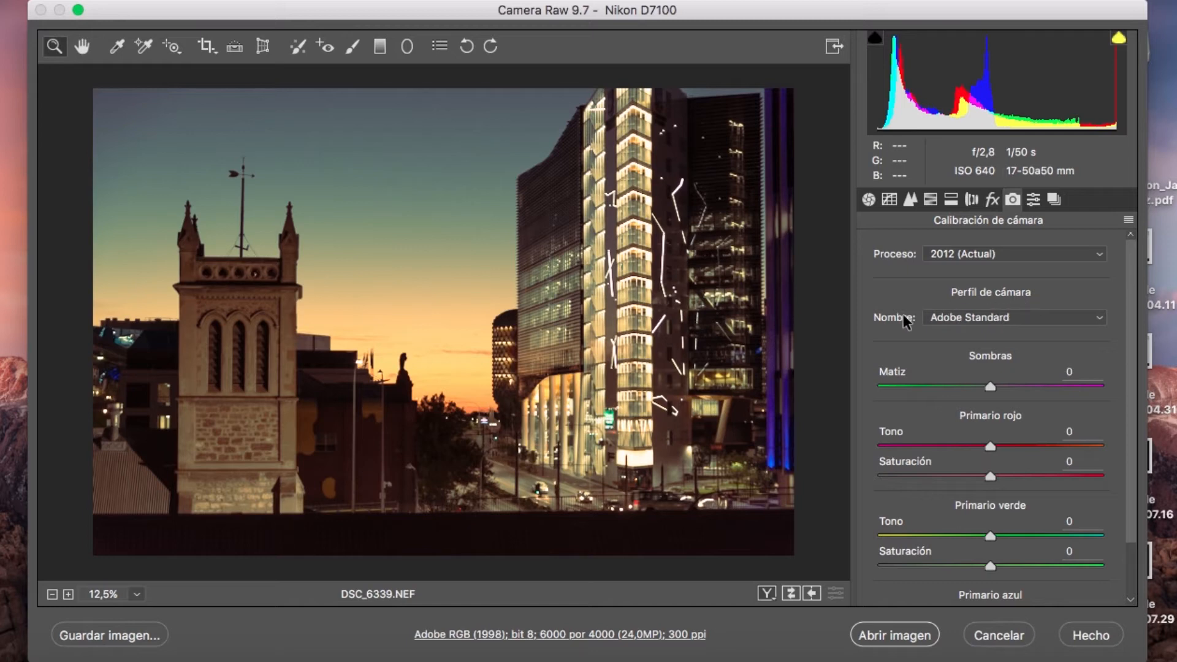
- Try the Camera Landscape and Camera Neutral profiles on the photo
click(983, 319)
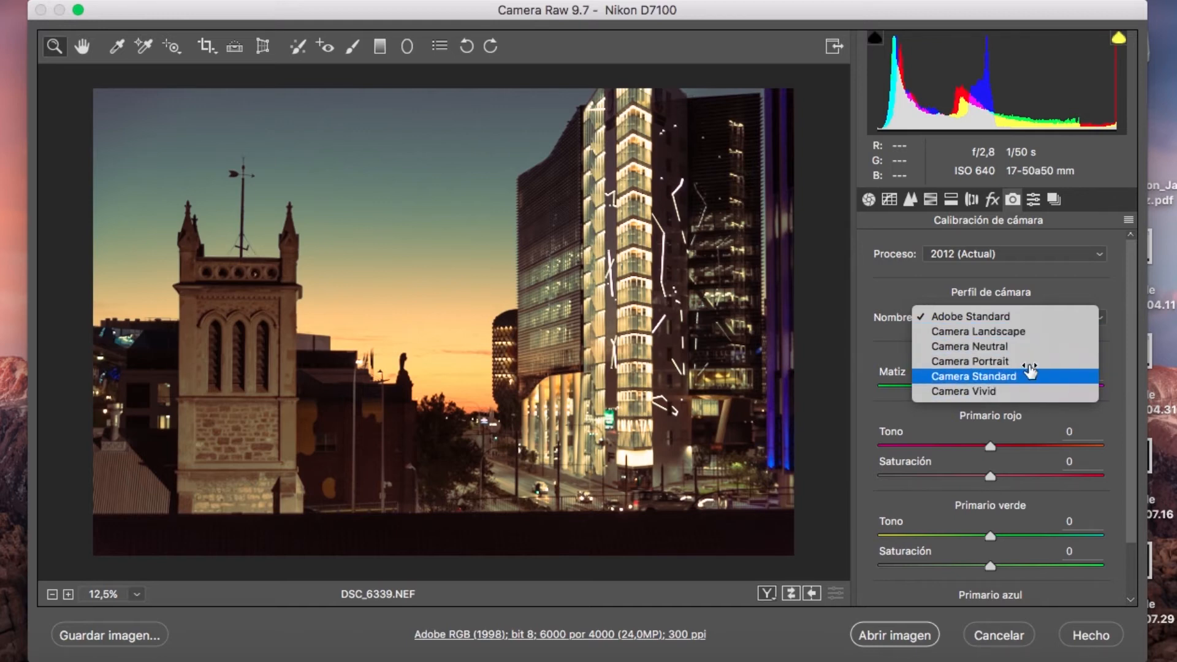
click(1049, 329)
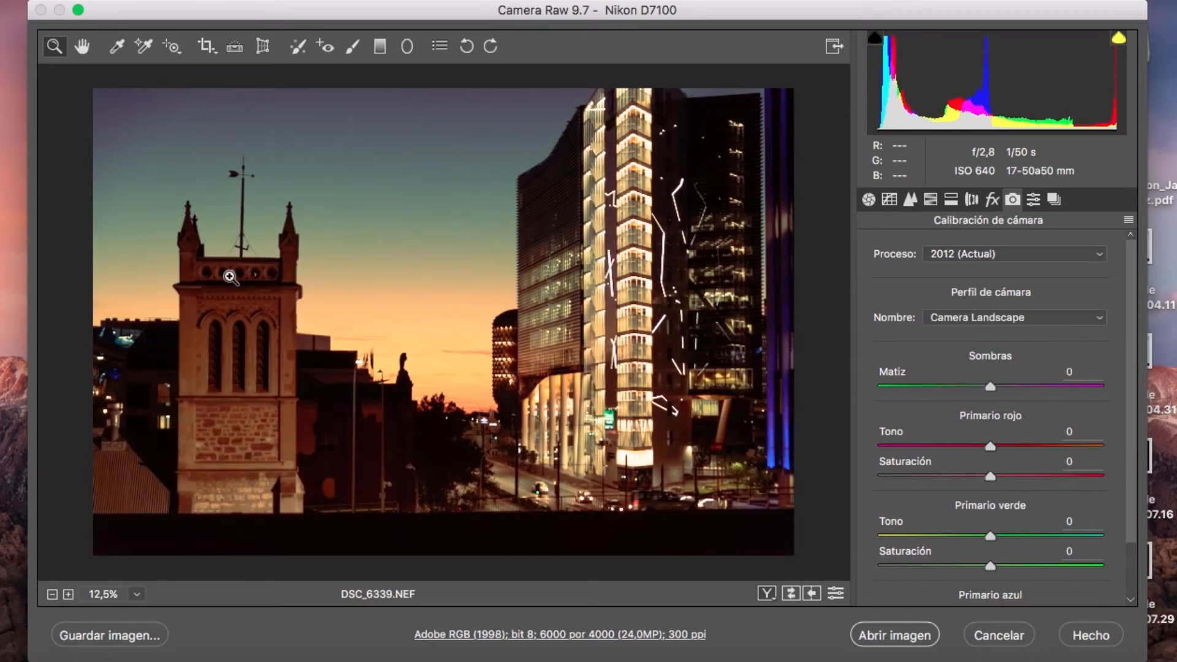
click(963, 321)
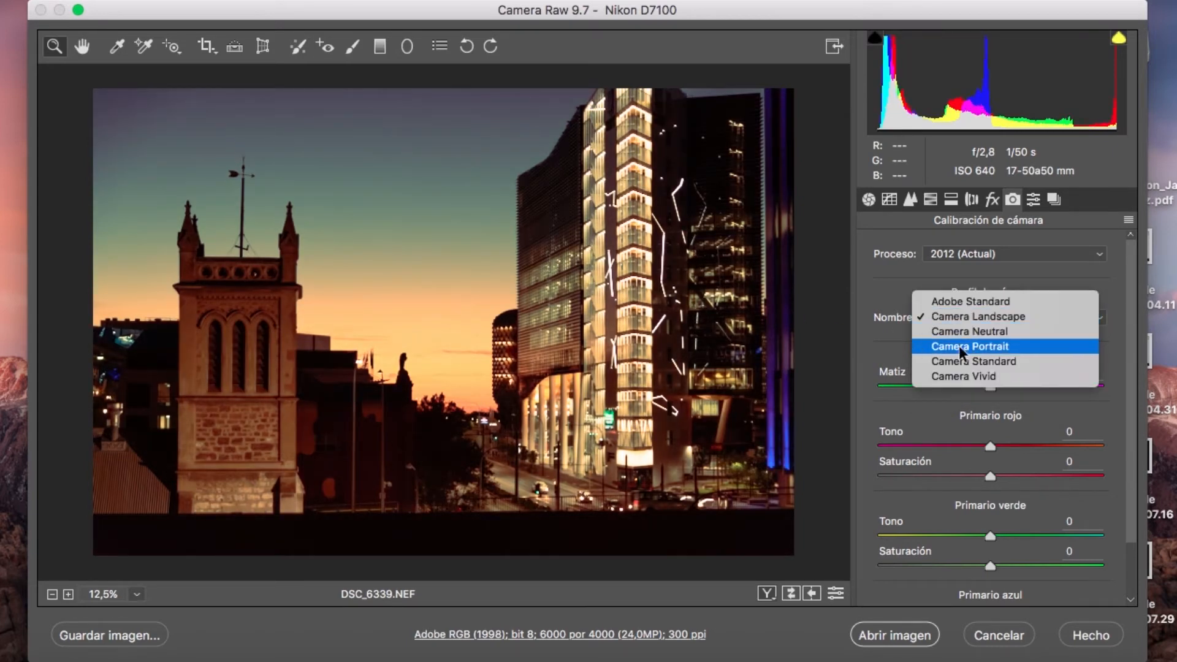
click(962, 330)
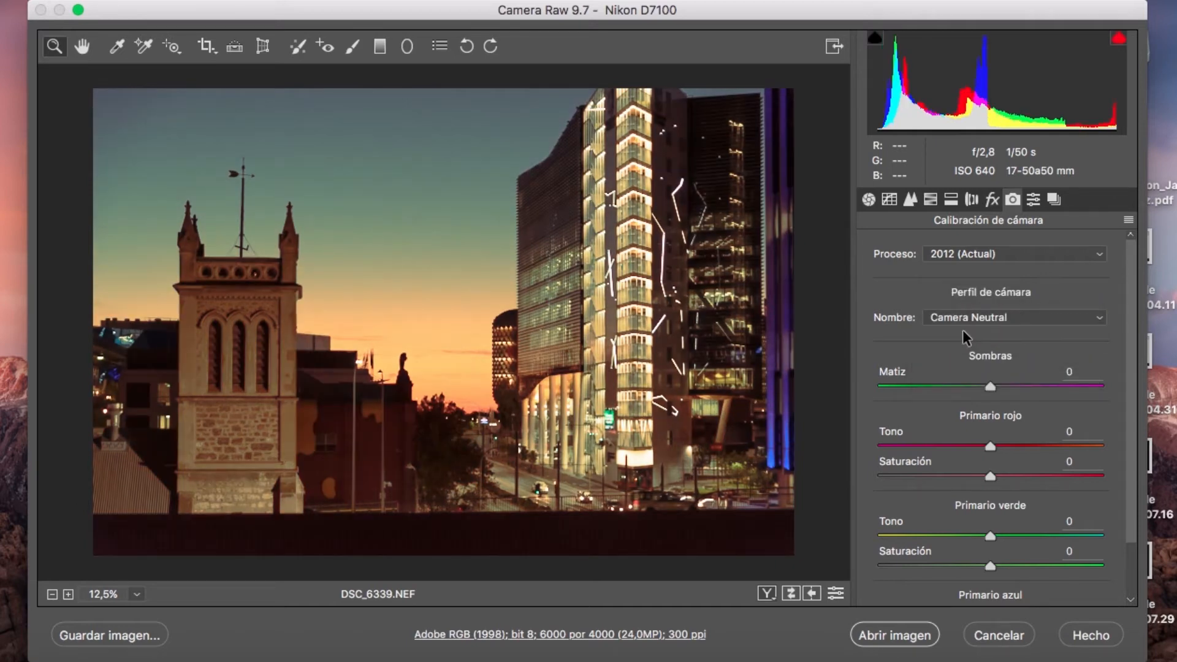
- Try the Camera Portrait, Camera Standard and Camera Vivid profiles, and return to Adobe Standard
click(993, 318)
click(994, 332)
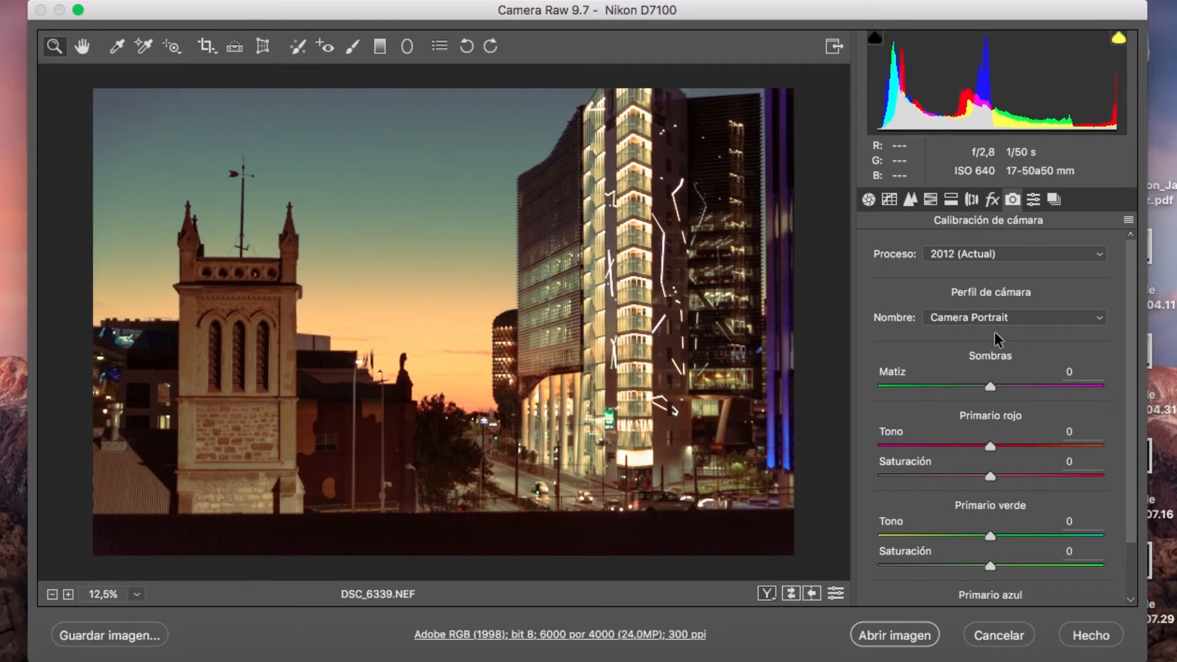
click(994, 332)
click(1010, 326)
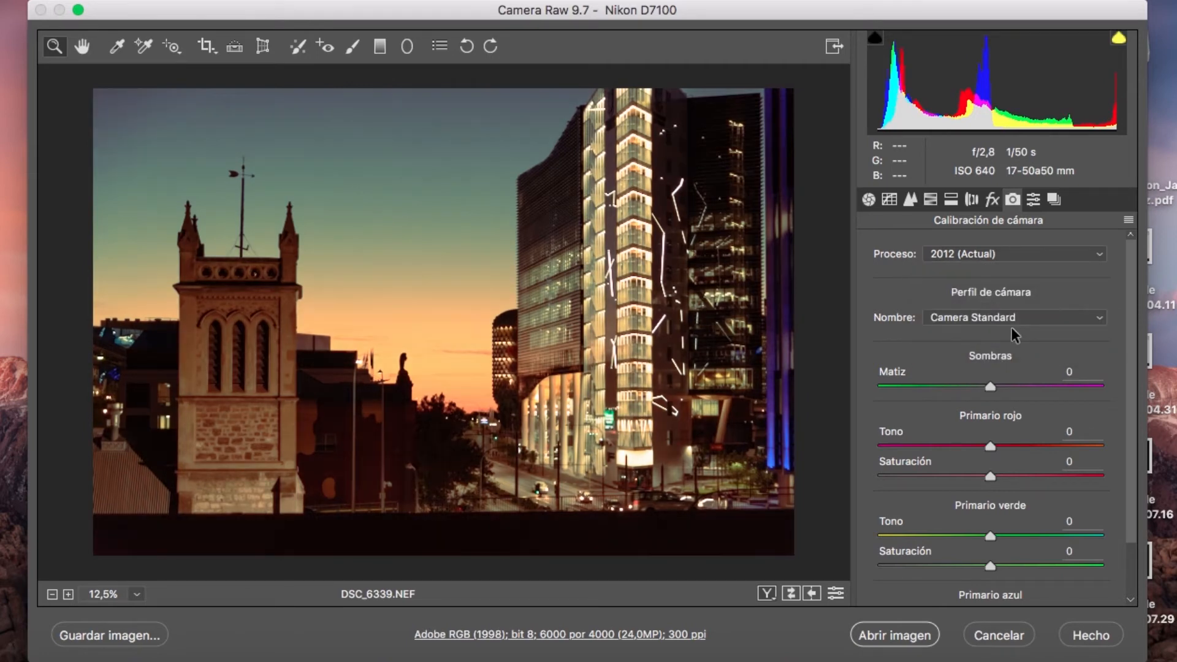
click(994, 319)
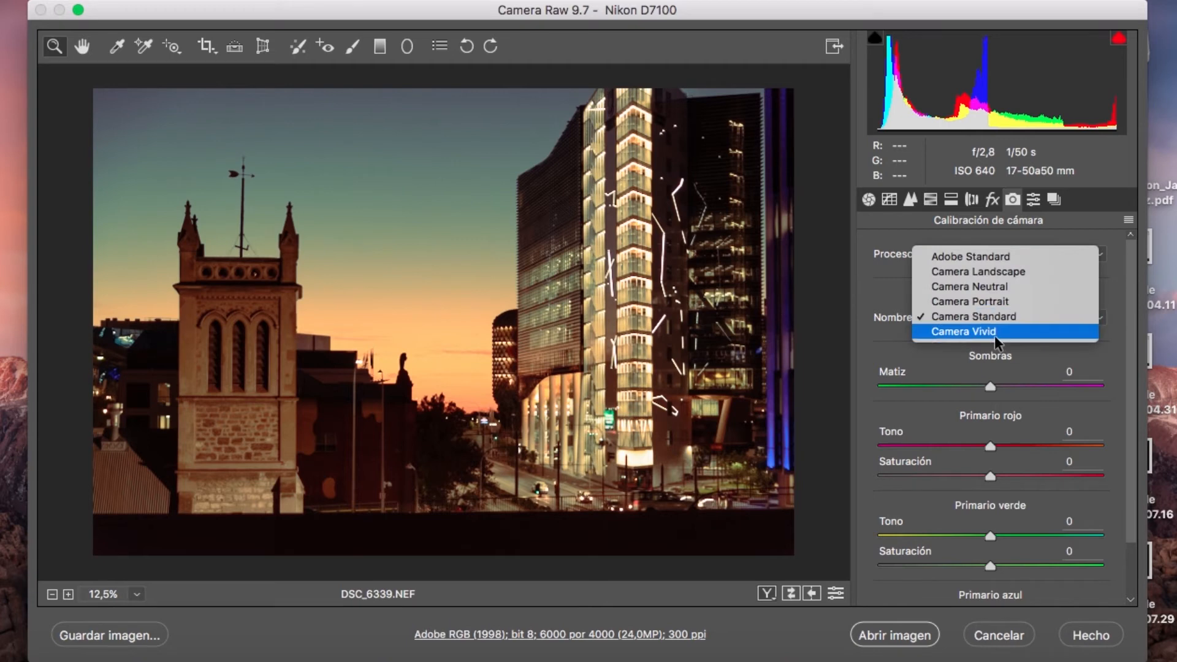
click(994, 332)
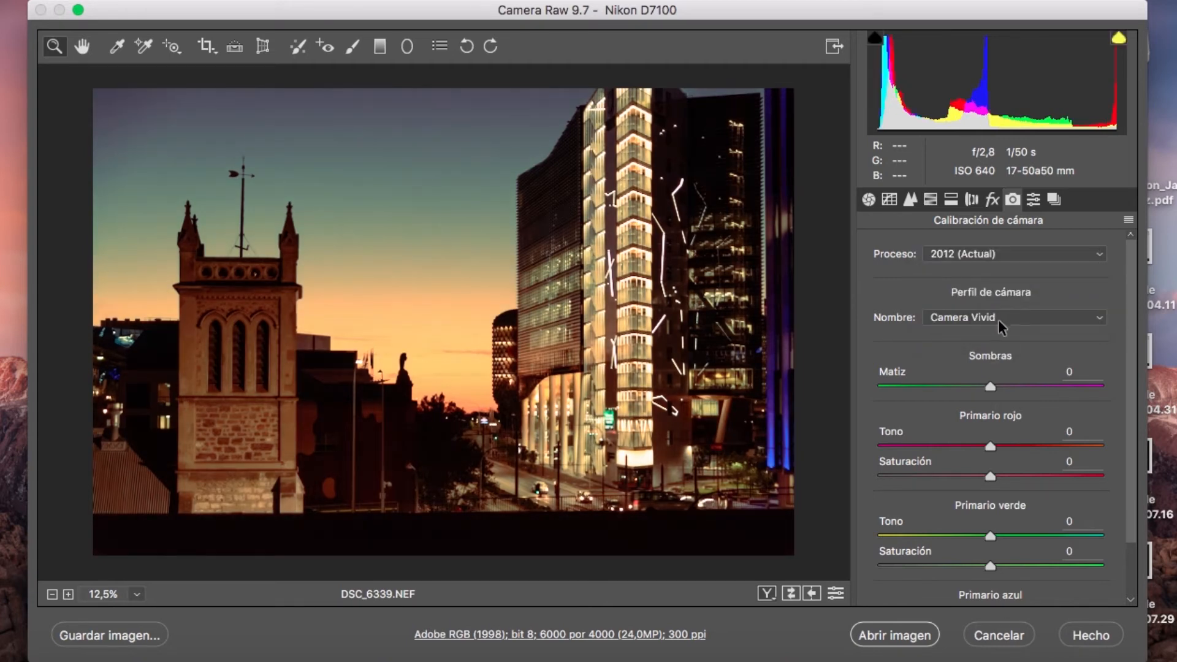
click(997, 319)
click(1018, 244)
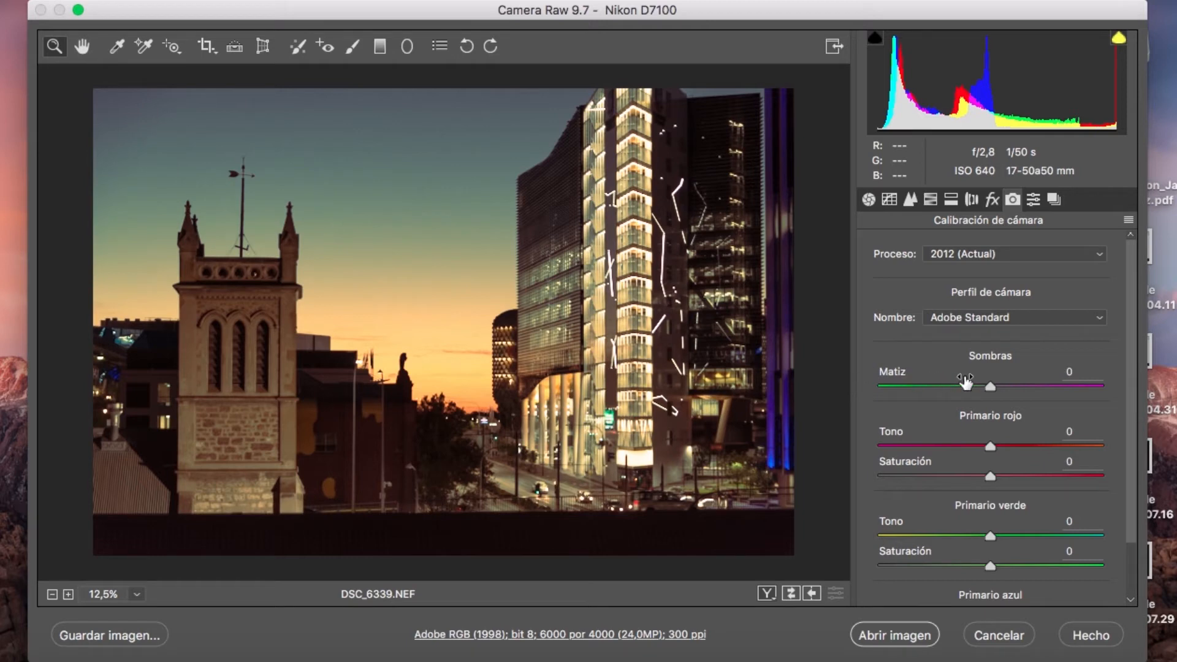
- Compare the Camera Neutral profile once more and restore Adobe Standard
click(1020, 319)
click(1010, 345)
click(987, 317)
click(1034, 285)
- Try a Sombras Matiz of -19 in the camera calibration and reset it to 0
click(991, 386)
drag(991, 388, 973, 403)
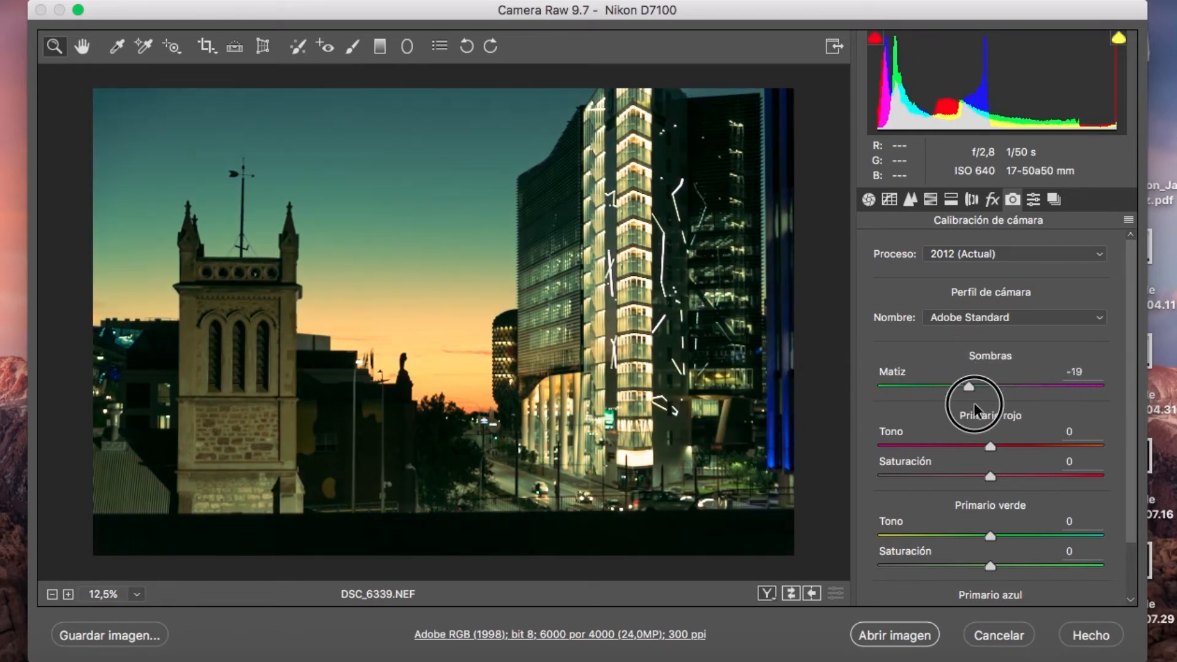
double_click(1011, 386)
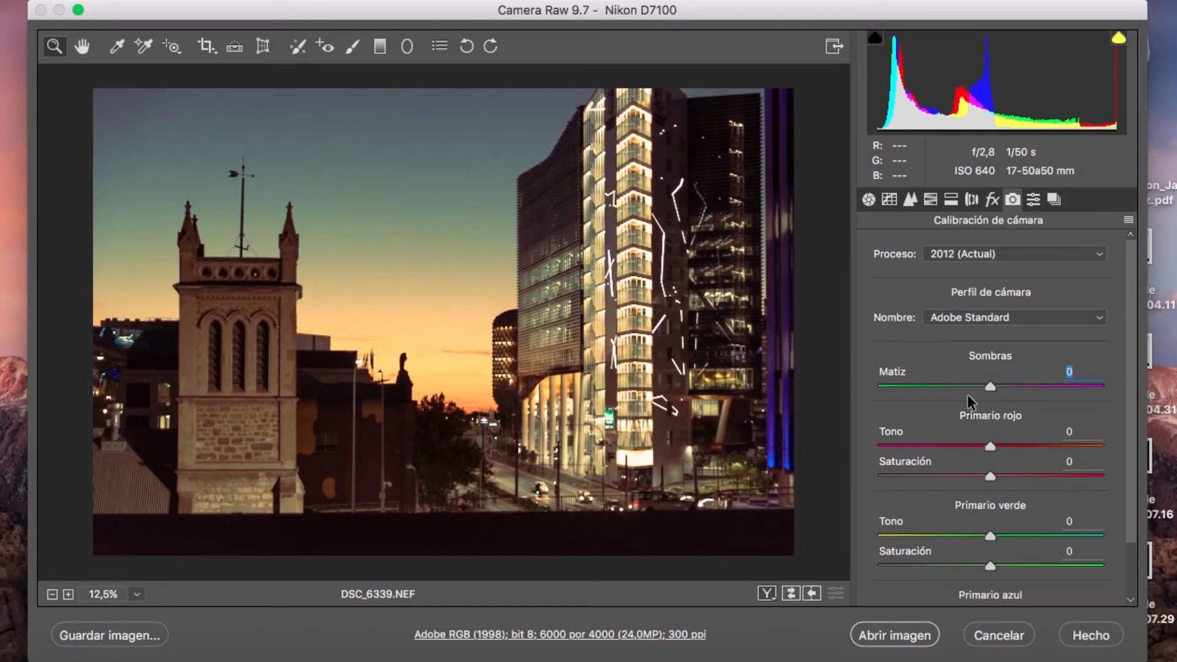
- Set the Primario rojo Tono to +10 and its Saturación to -62
scroll(969, 402, down, 3)
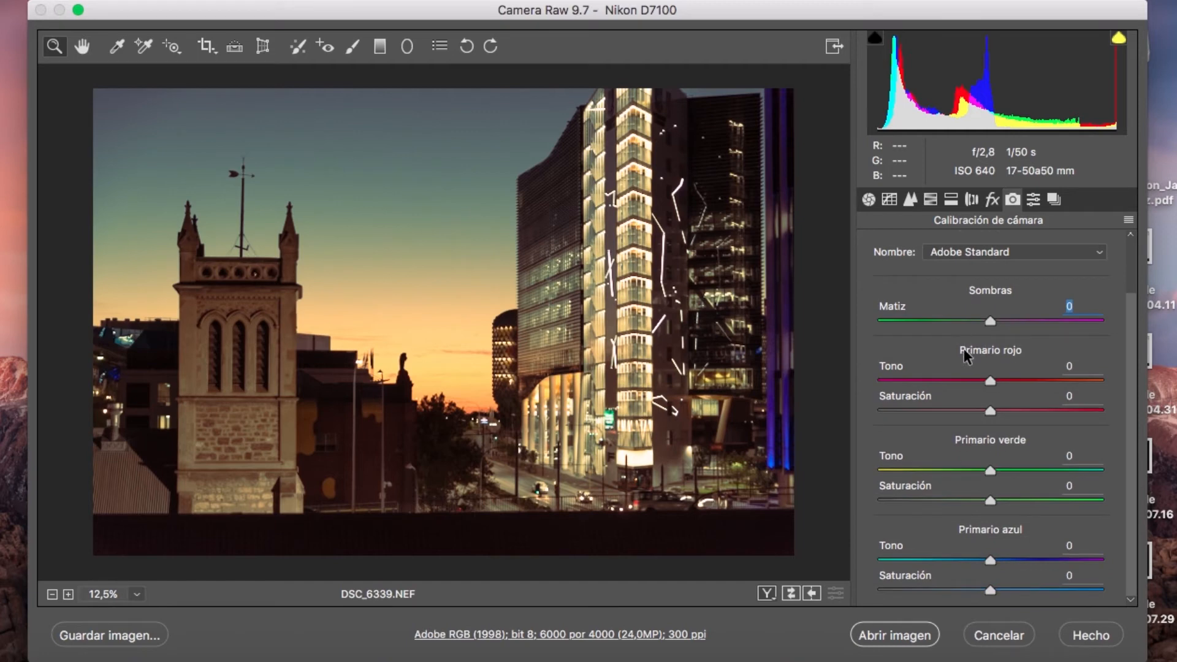
click(994, 382)
drag(996, 387, 1006, 362)
drag(985, 406, 921, 406)
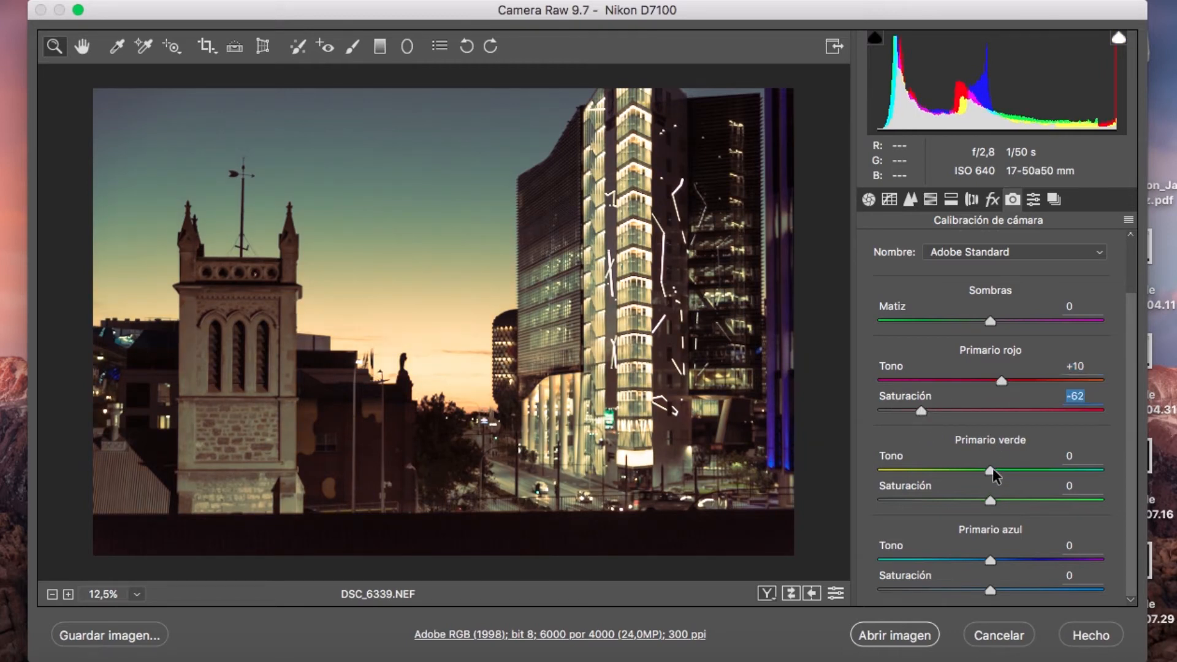
- Set Primario verde to Tono +13 and Saturación -3, and Primario azul to Tono -100 and Saturación -70
mouse_move(993, 470)
mouse_down()
mouse_move(880, 439)
mouse_move(1070, 456)
mouse_move(1005, 461)
mouse_up()
drag(990, 500, 986, 464)
drag(990, 558, 865, 560)
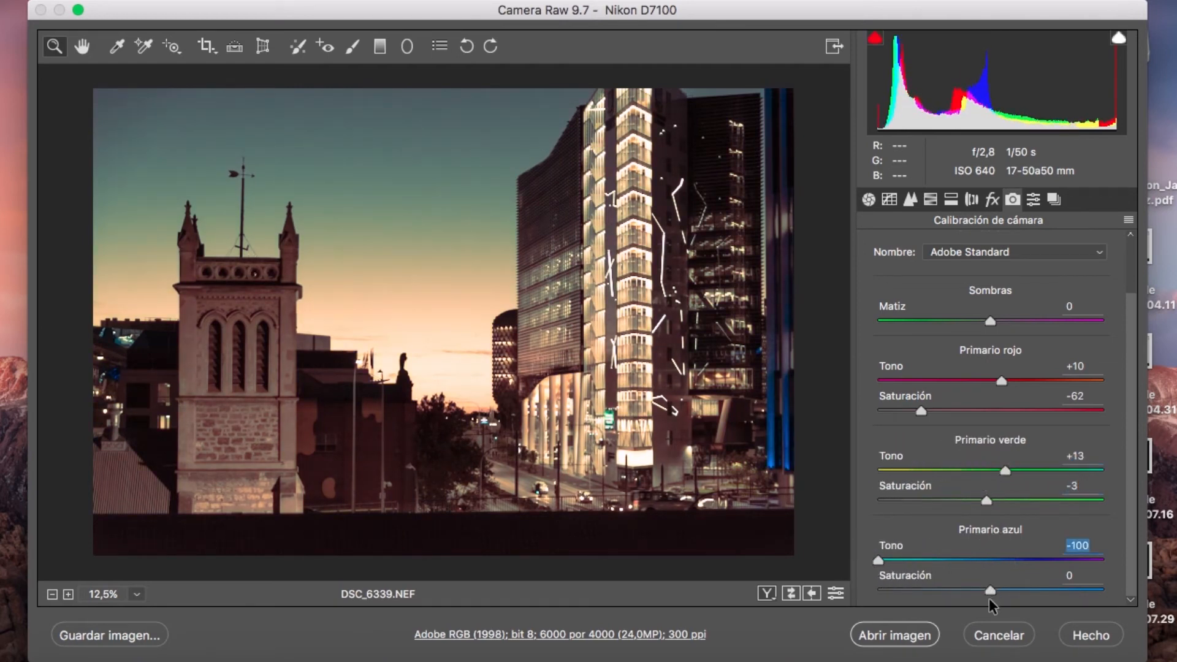
drag(991, 592, 913, 575)
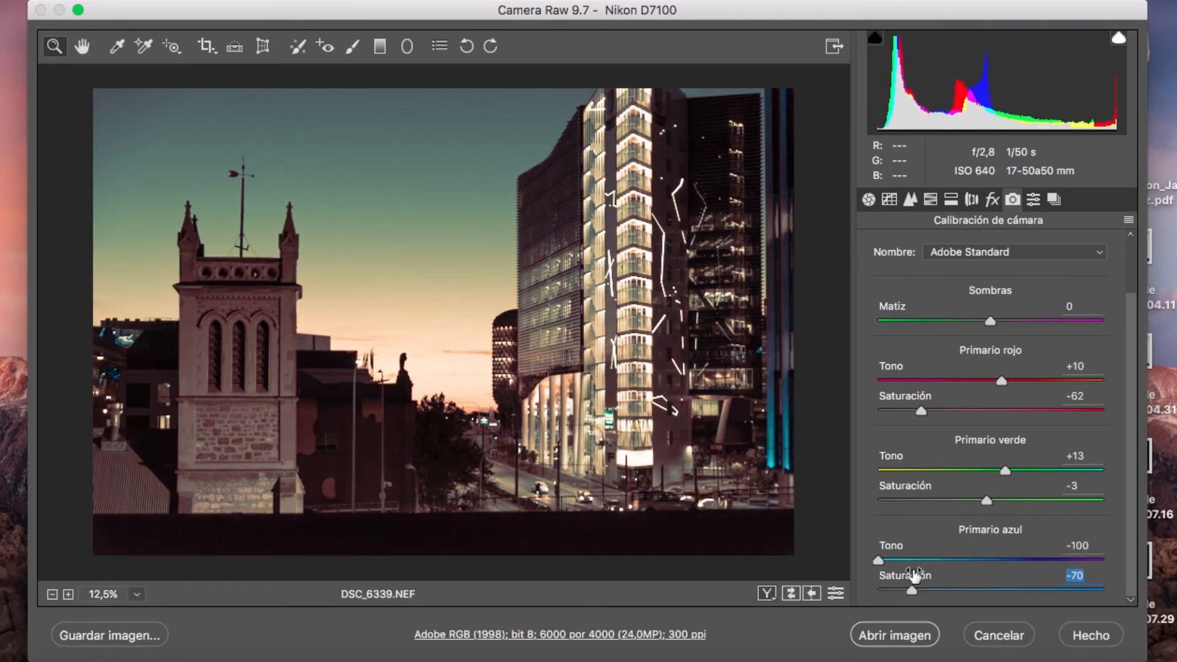
- Reset Tono and Saturación of Primario azul, Primario verde and Primario rojo to 0
double_click(910, 590)
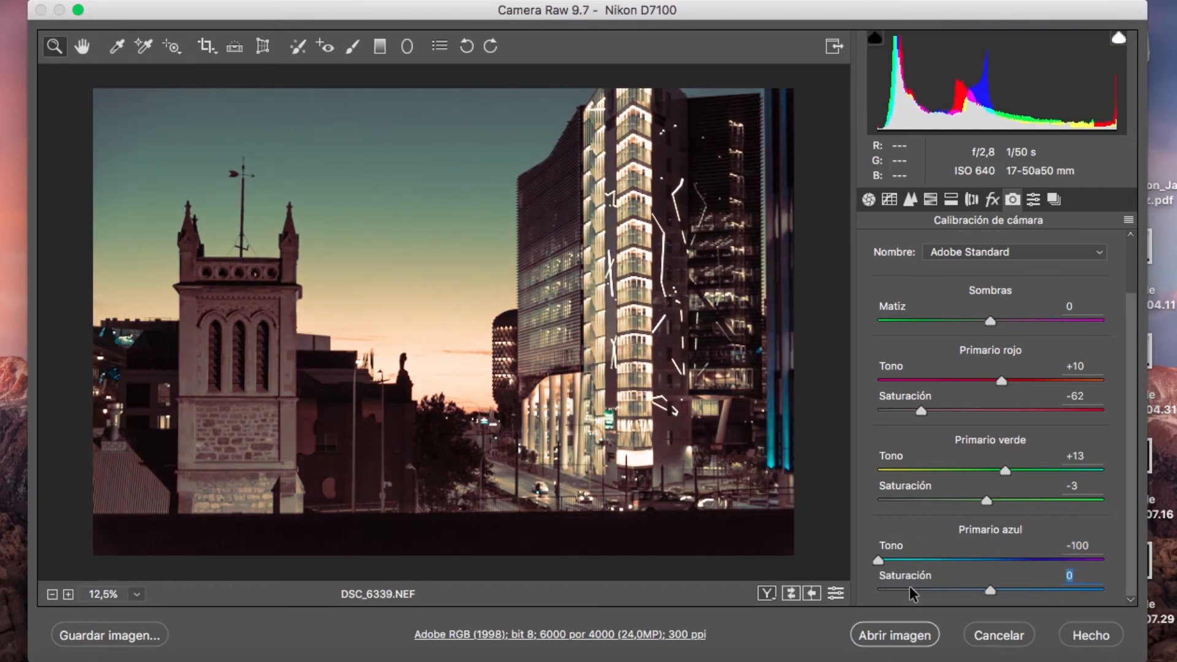
double_click(880, 561)
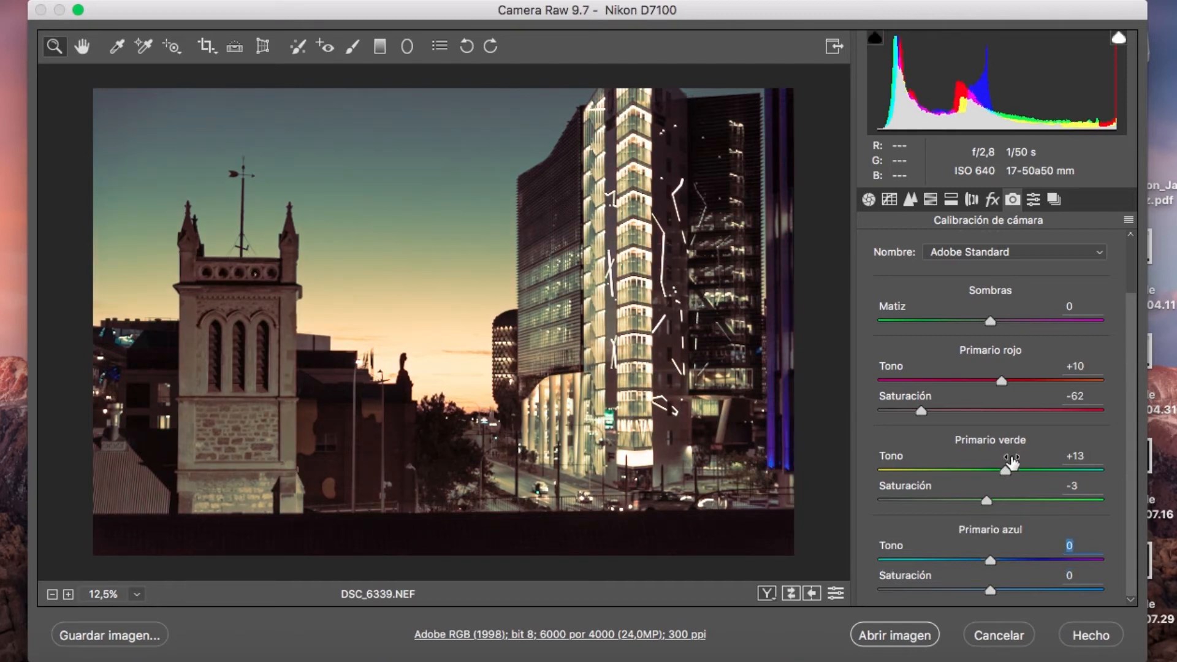
click(1003, 469)
double_click(1002, 469)
double_click(987, 498)
double_click(921, 410)
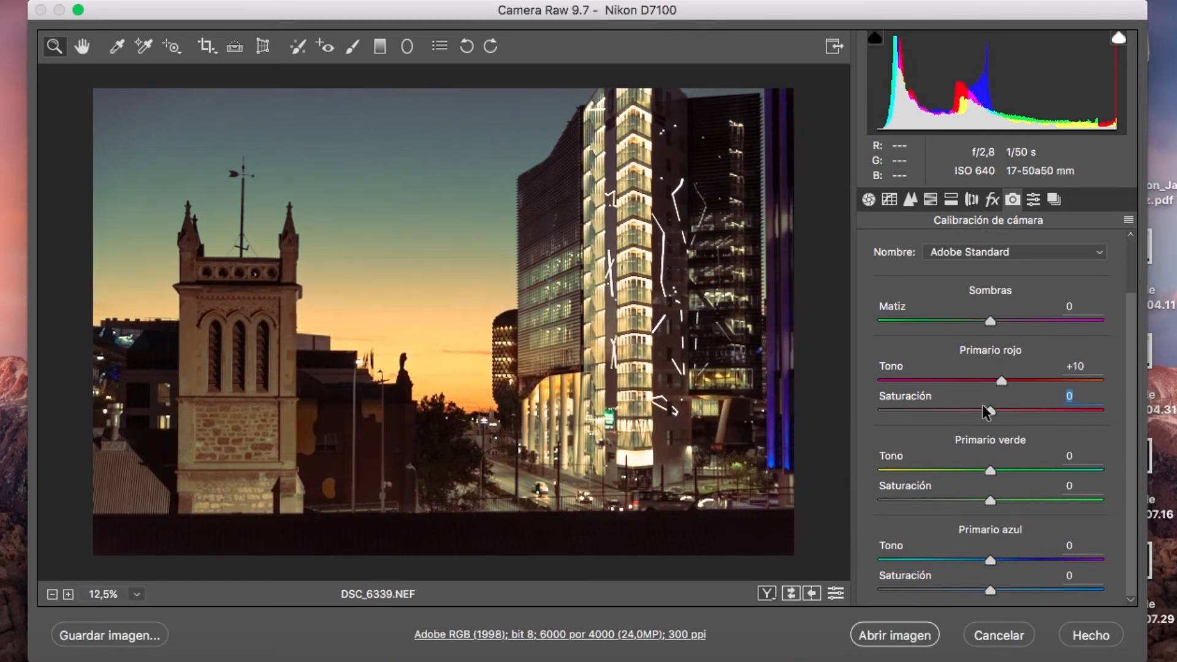
double_click(1002, 380)
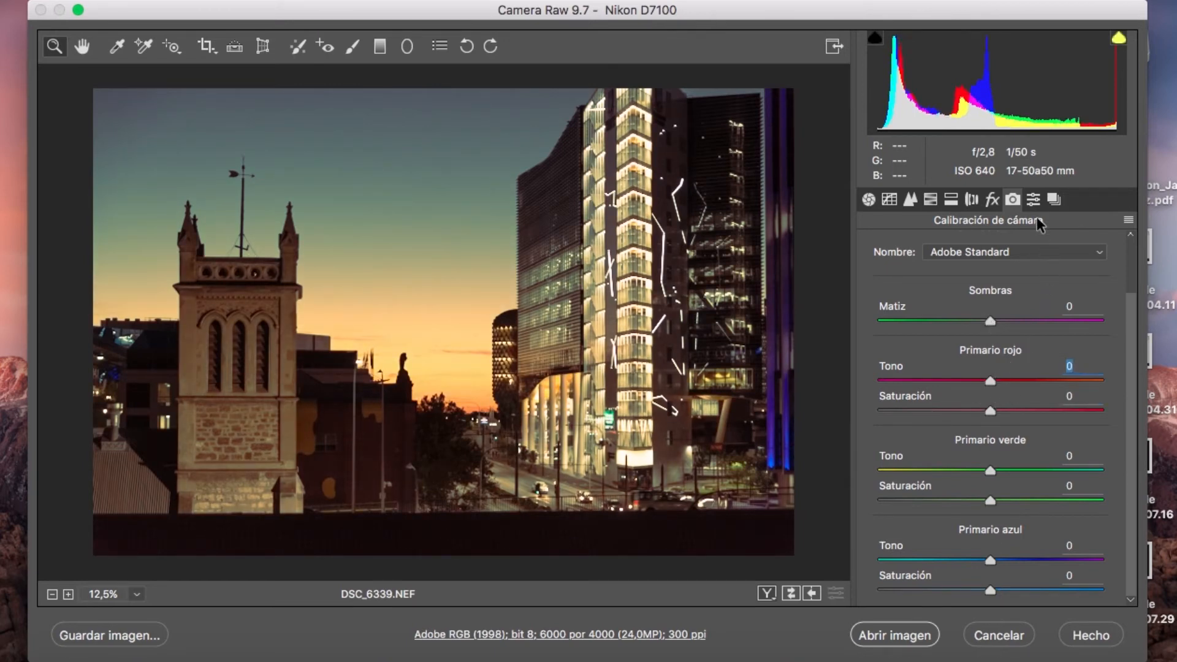
- Look through the saved presets in Ajustes preestablecidos
click(1033, 200)
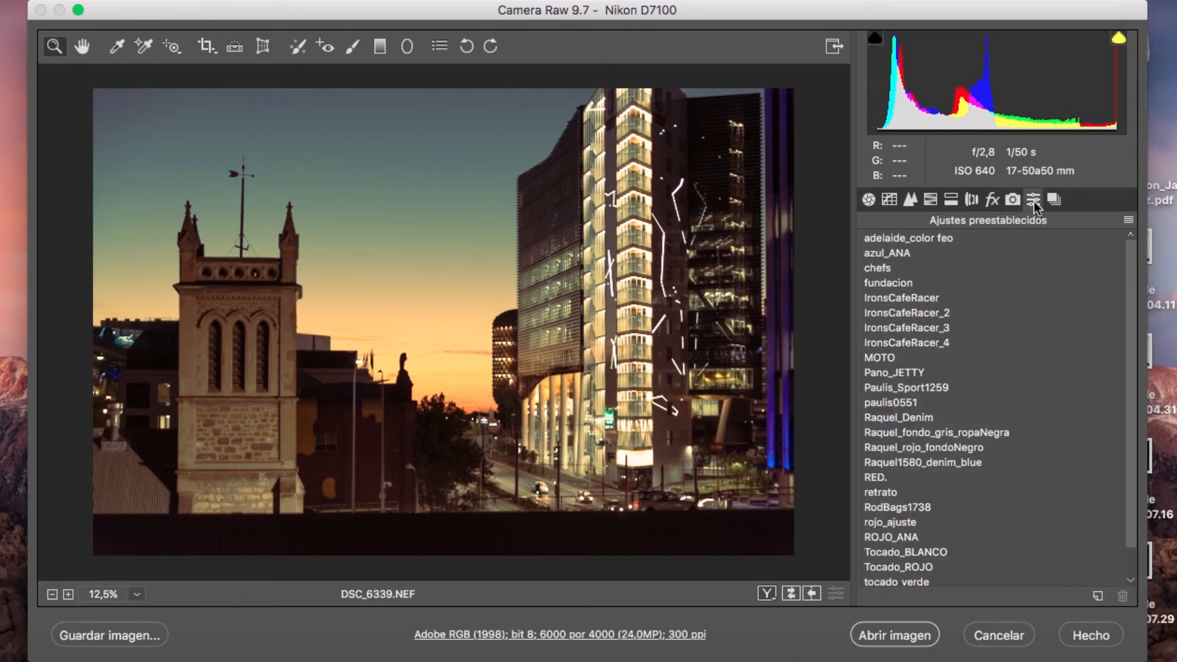
scroll(979, 396, up, 1)
scroll(976, 367, down, 1)
scroll(976, 367, up, 1)
- Review the photo's current adjustments in Básico, Curva de tonos, Detalle, HSL and Dividir tonos
click(869, 199)
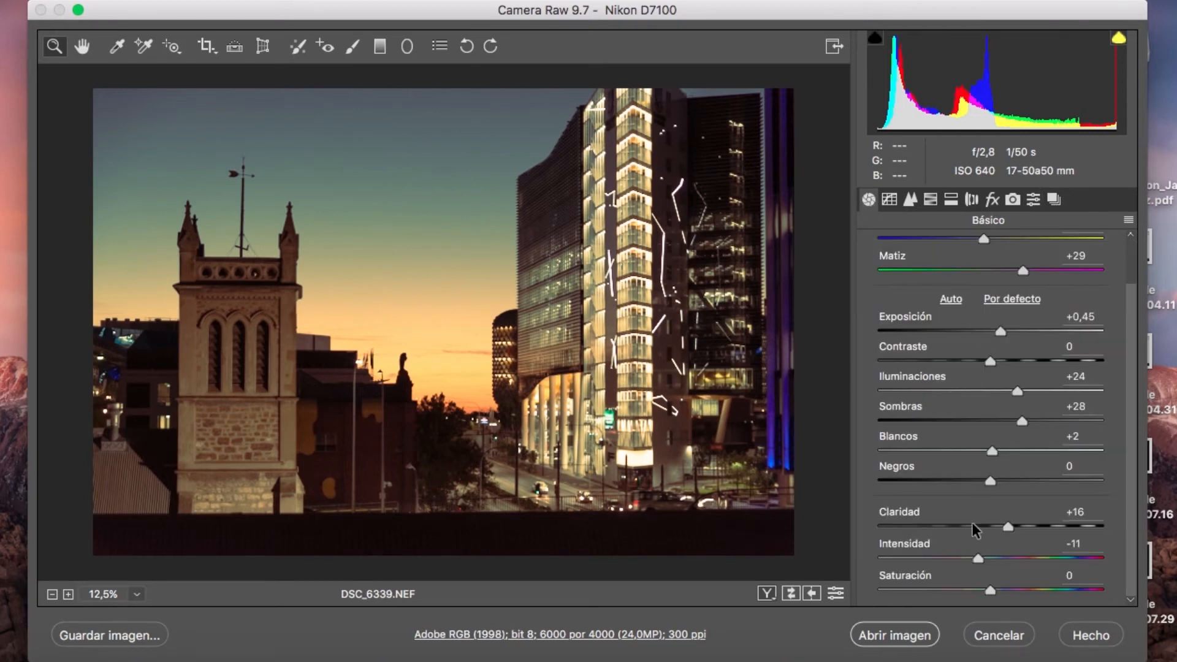
click(892, 199)
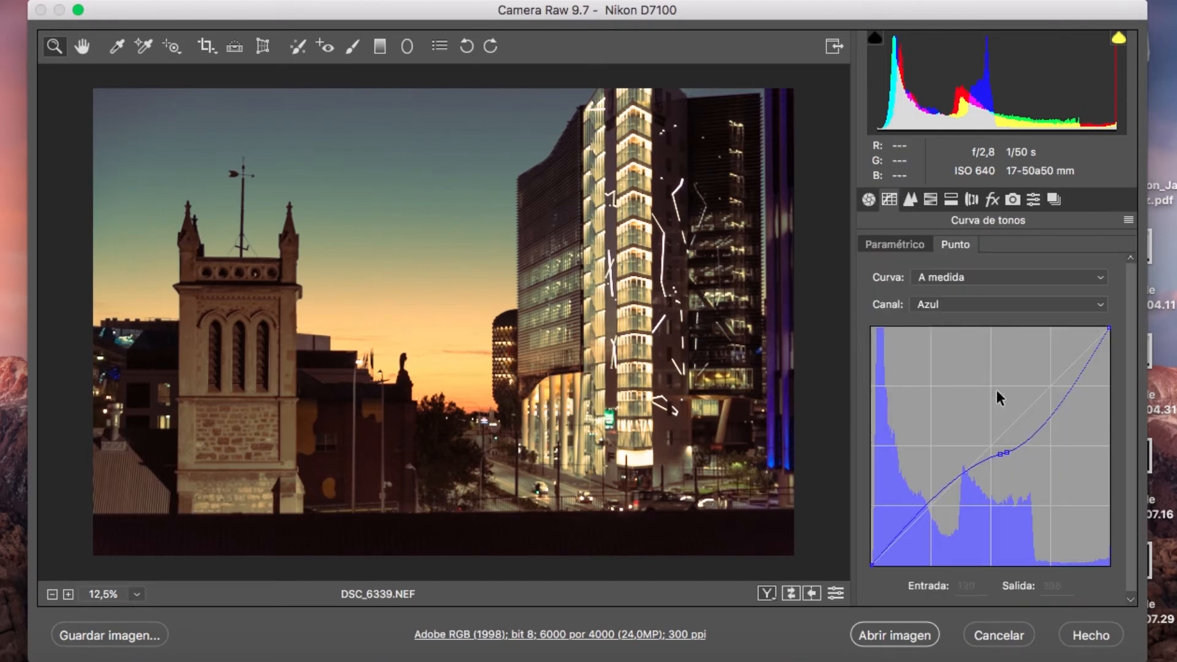
click(910, 199)
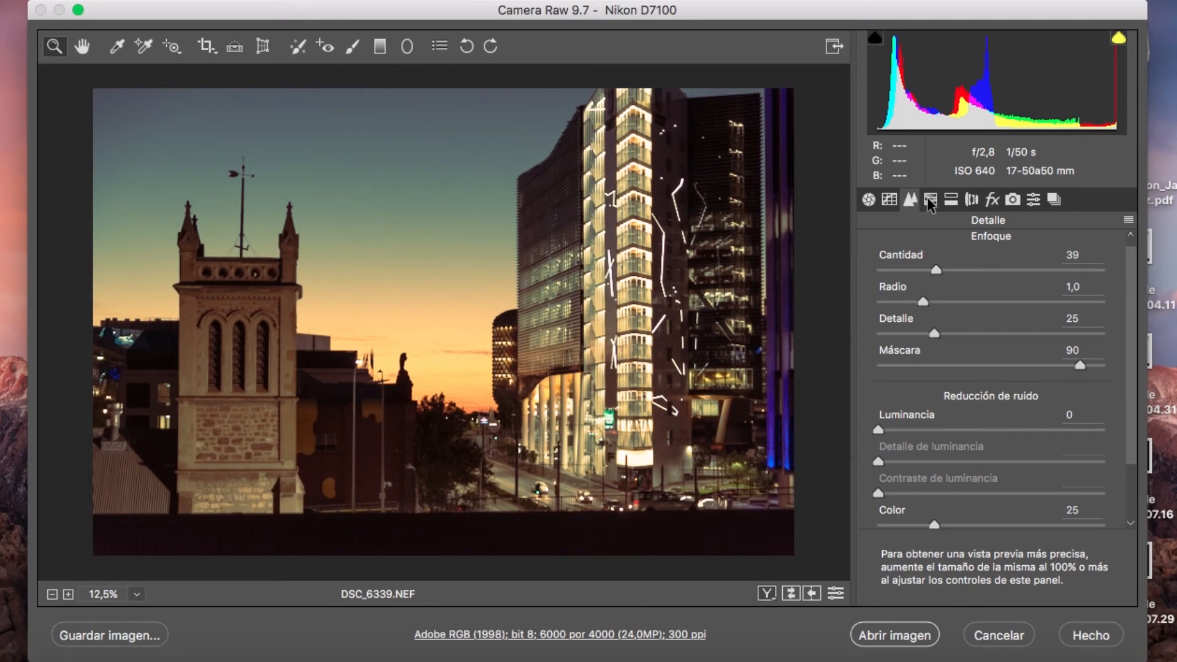
click(930, 200)
click(947, 200)
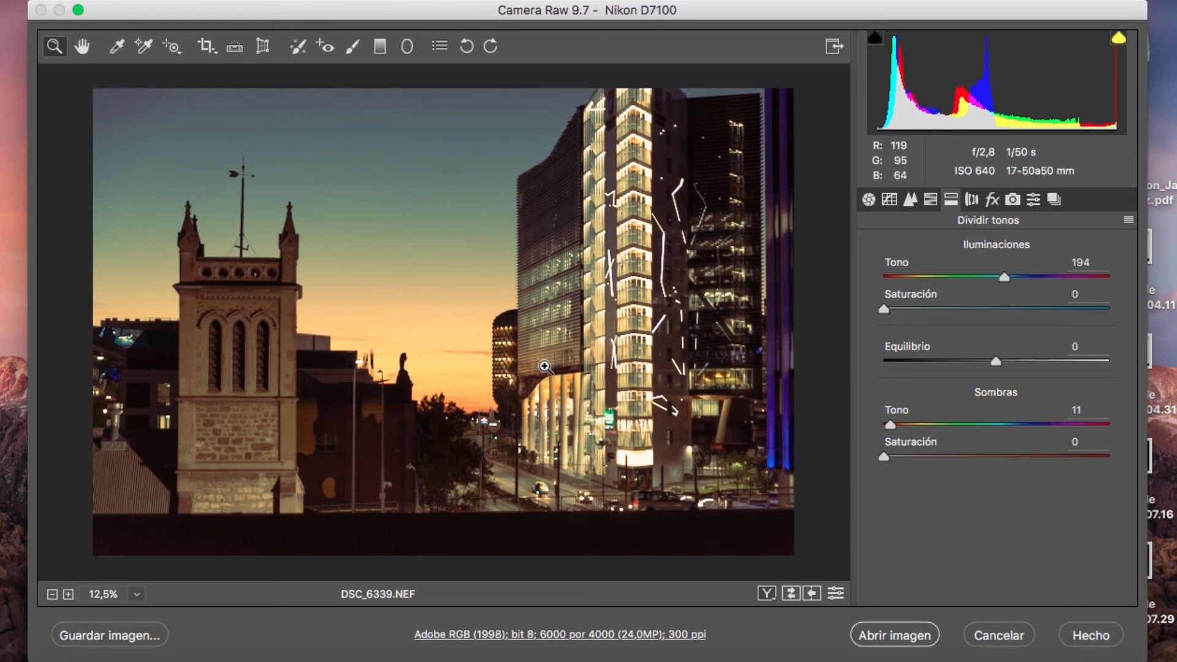
click(870, 205)
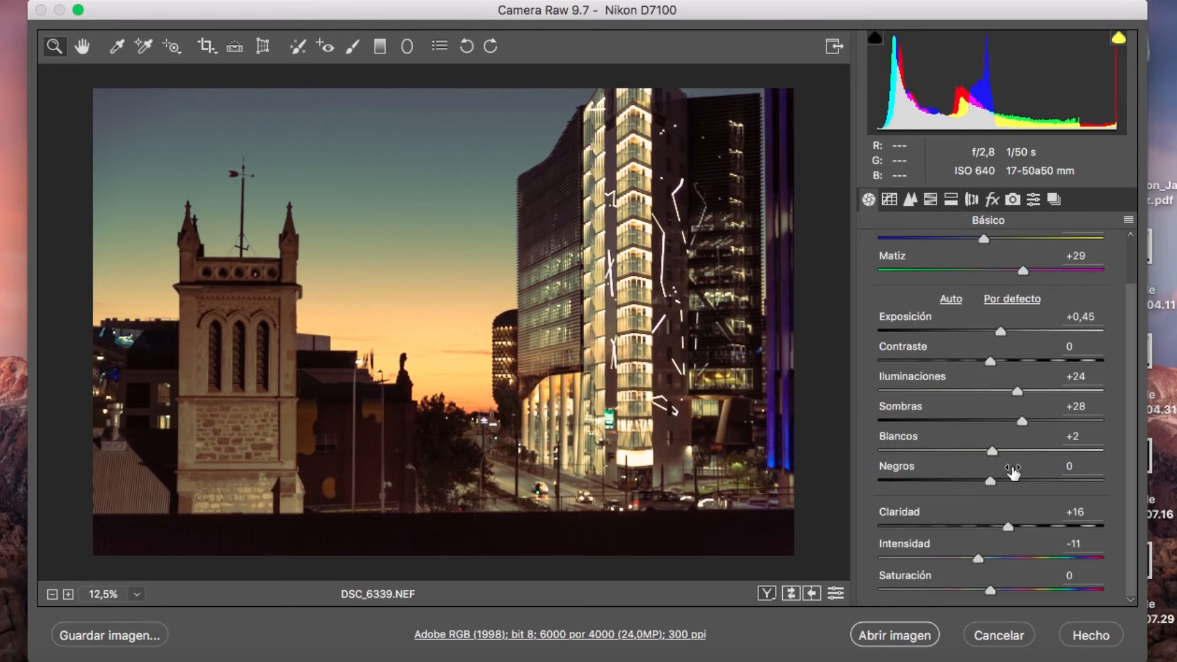
- Return to Ajustes preestablecidos and open the Guardar ajustes dialog for the photo's current adjustments
click(1033, 199)
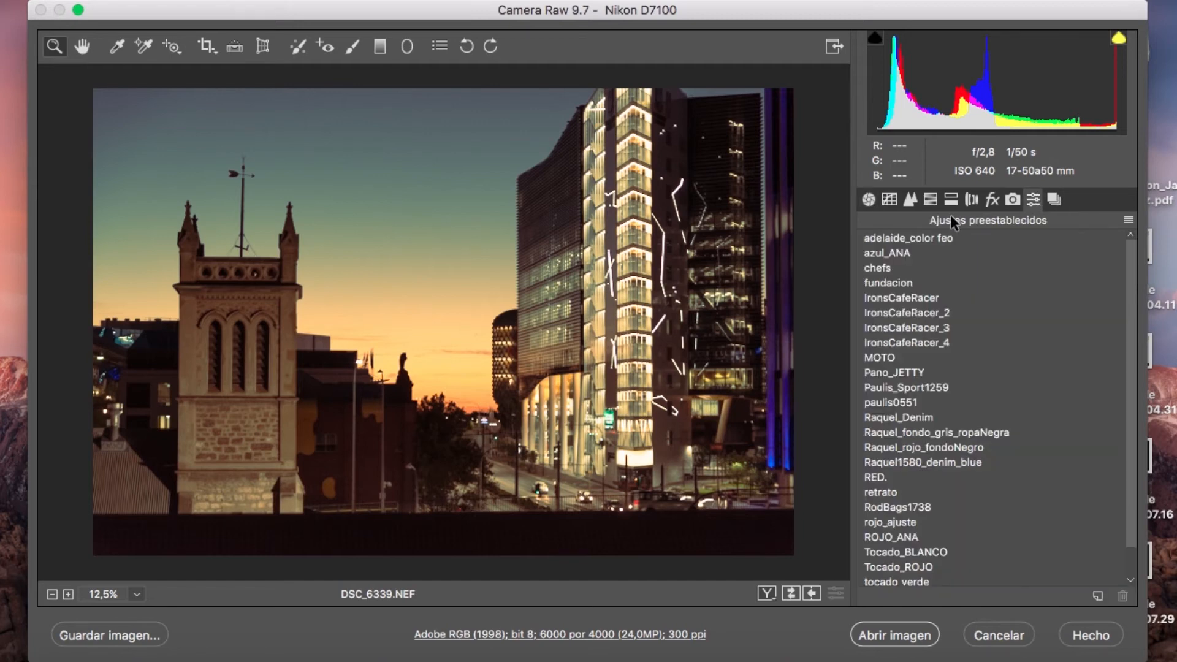
click(1126, 219)
click(1124, 221)
click(1123, 220)
click(1124, 219)
click(1128, 221)
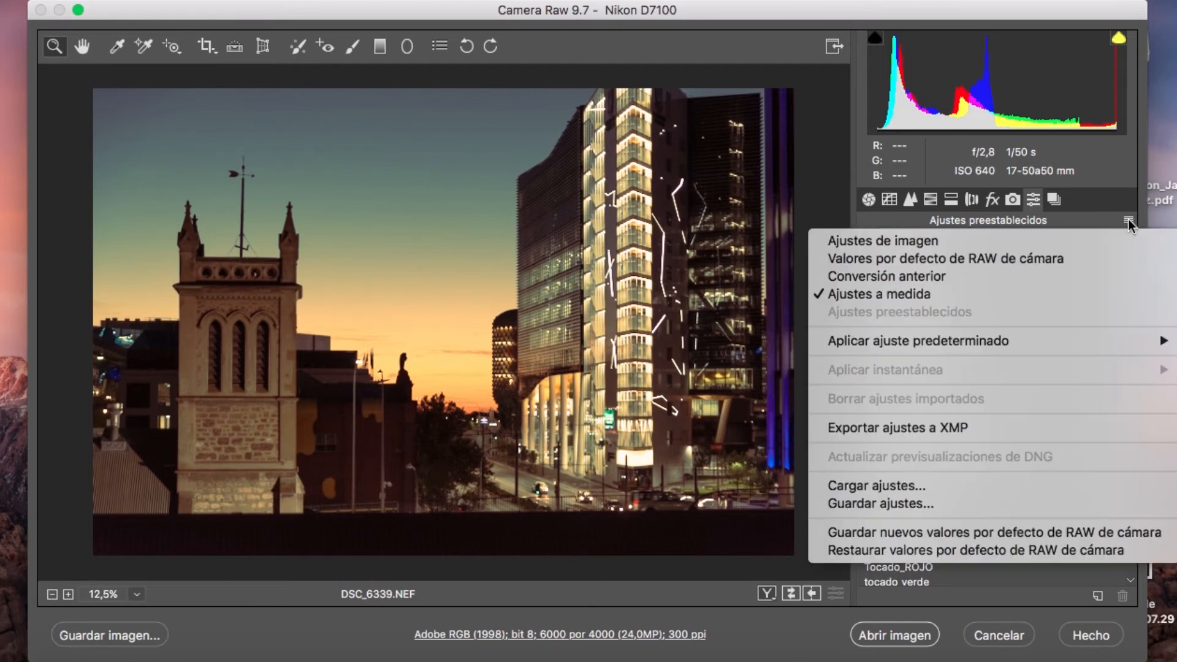
click(1131, 237)
click(1129, 221)
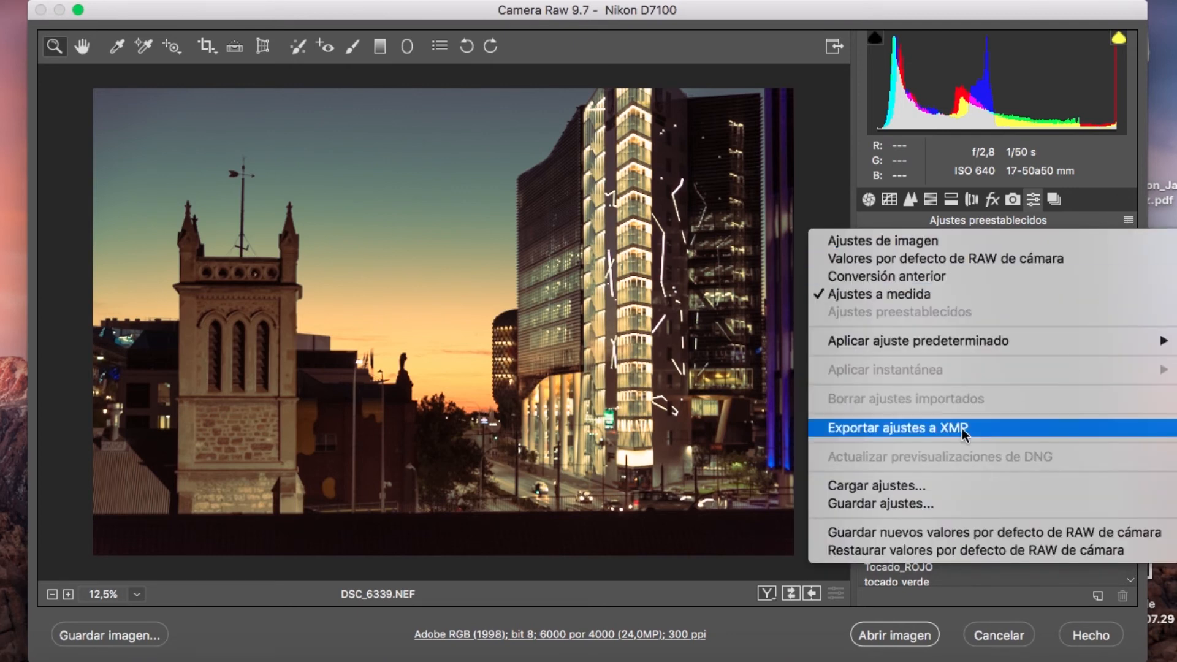
click(917, 505)
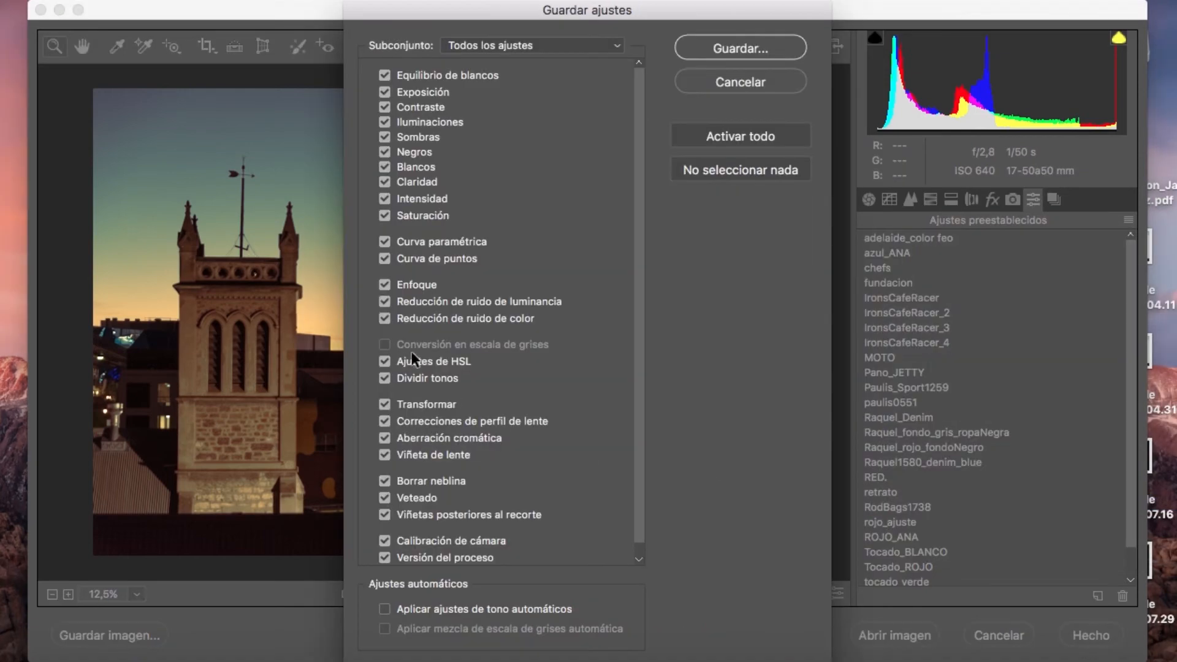
- Save all the listed adjustments as a preset named Prueba_RAW_1 and locate it in the preset list
scroll(461, 492, down, 1)
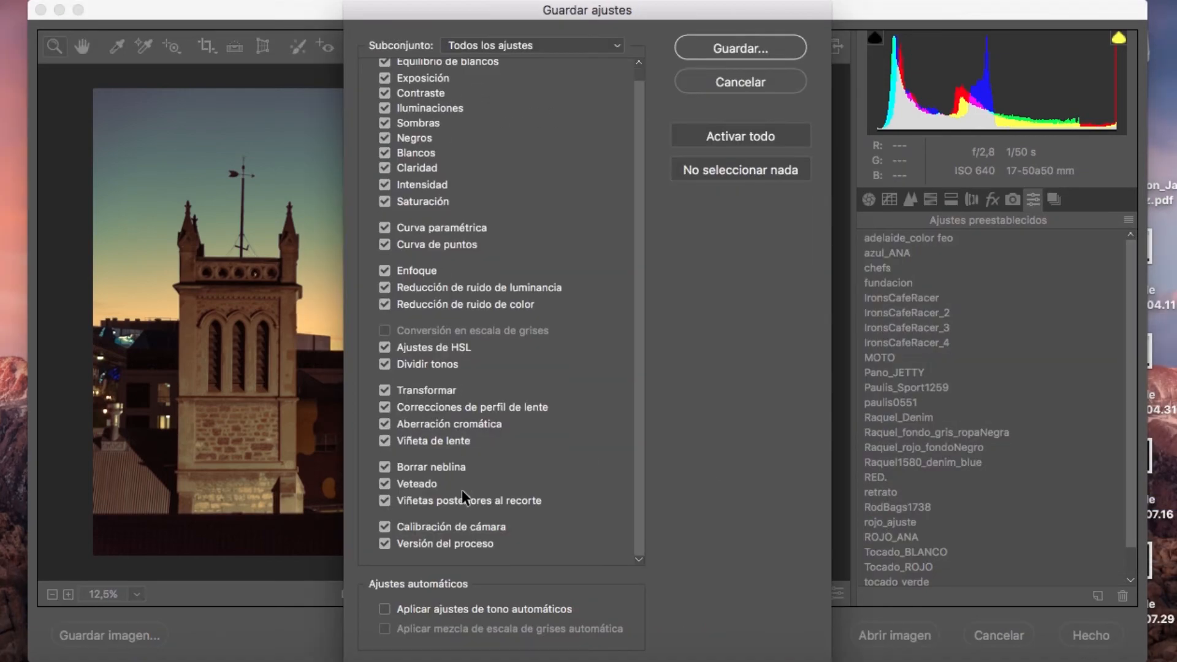
scroll(412, 94, up, 1)
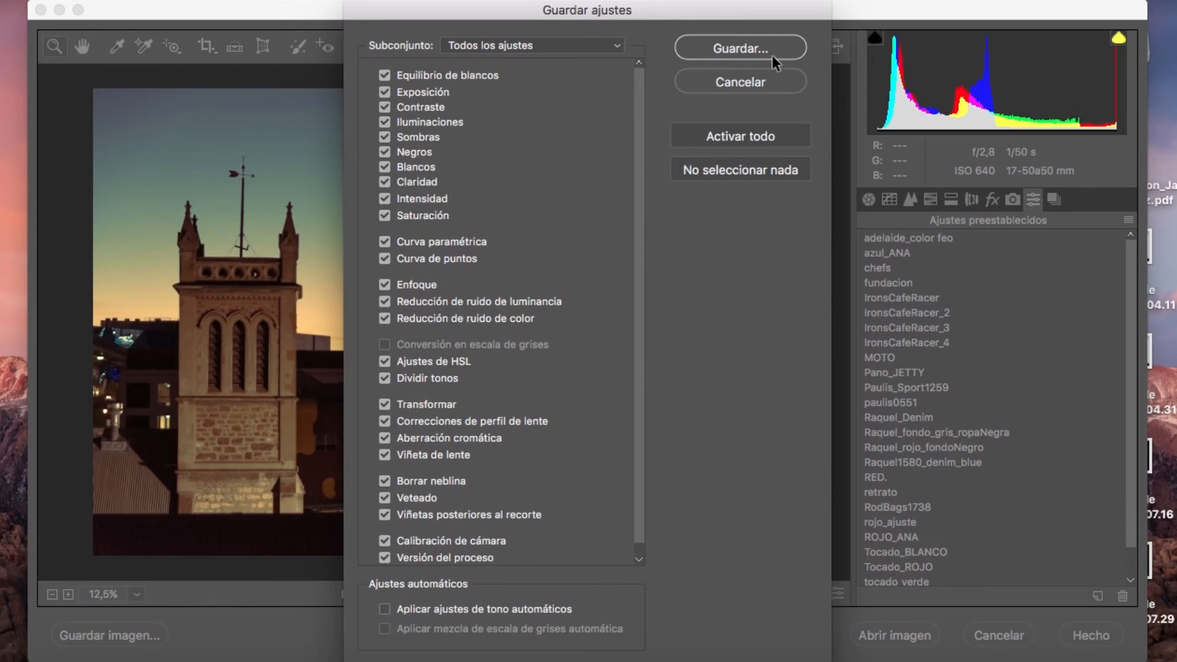
click(759, 44)
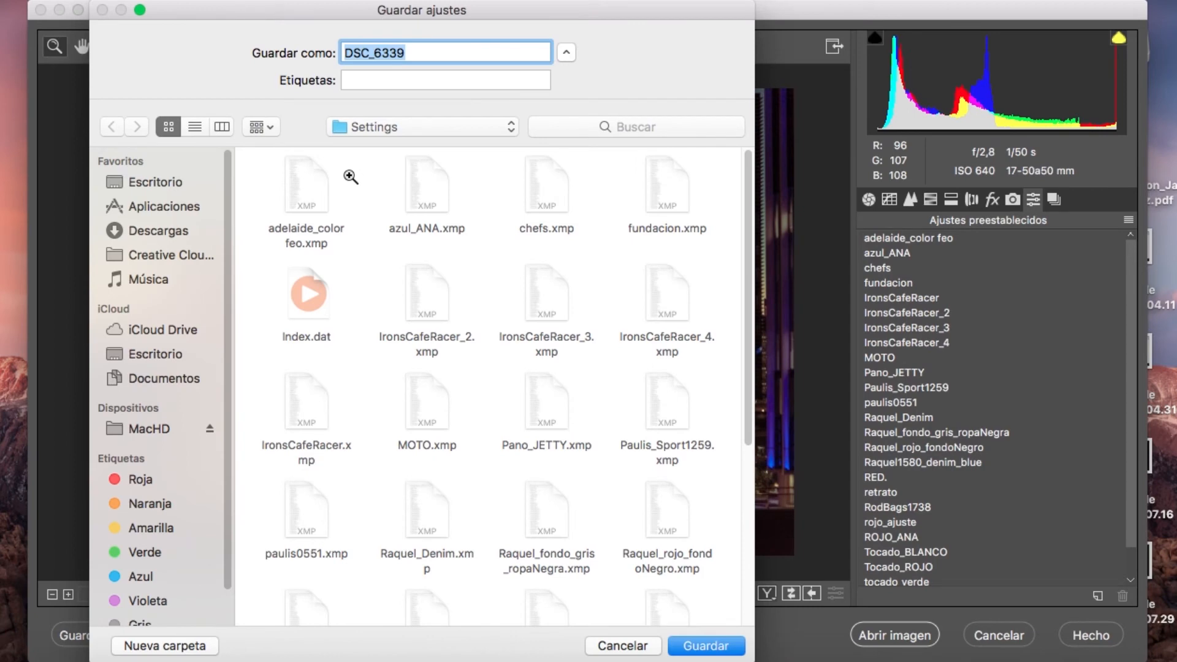
text(Prueb)
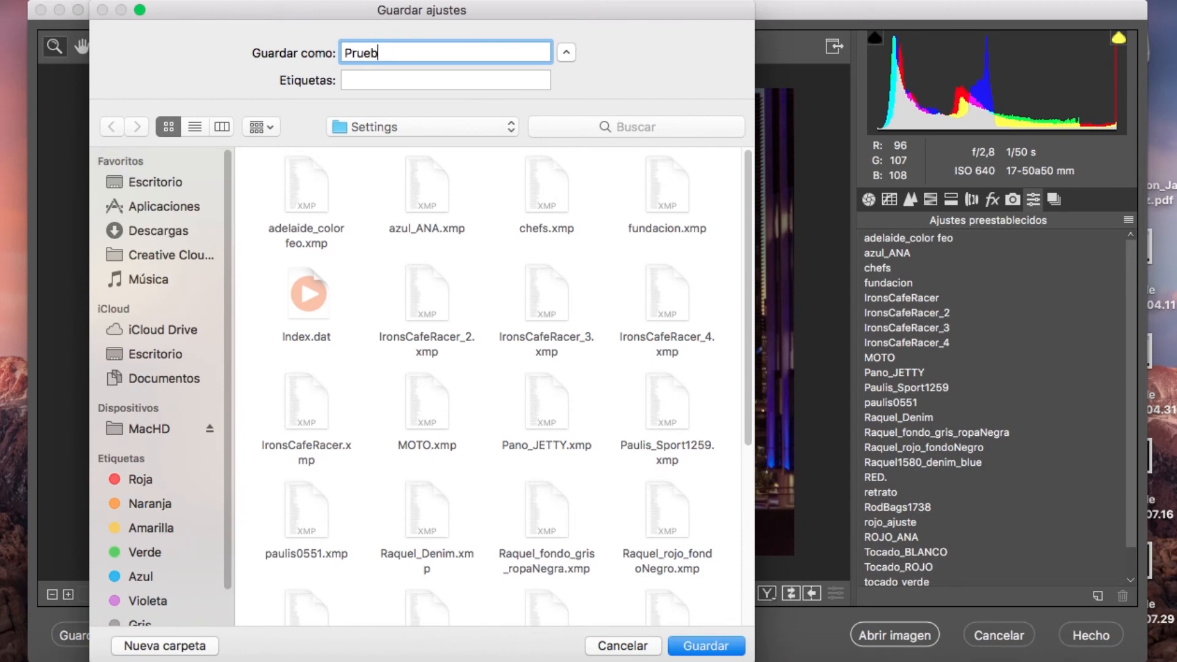
text(a_RAW_1)
key(Return)
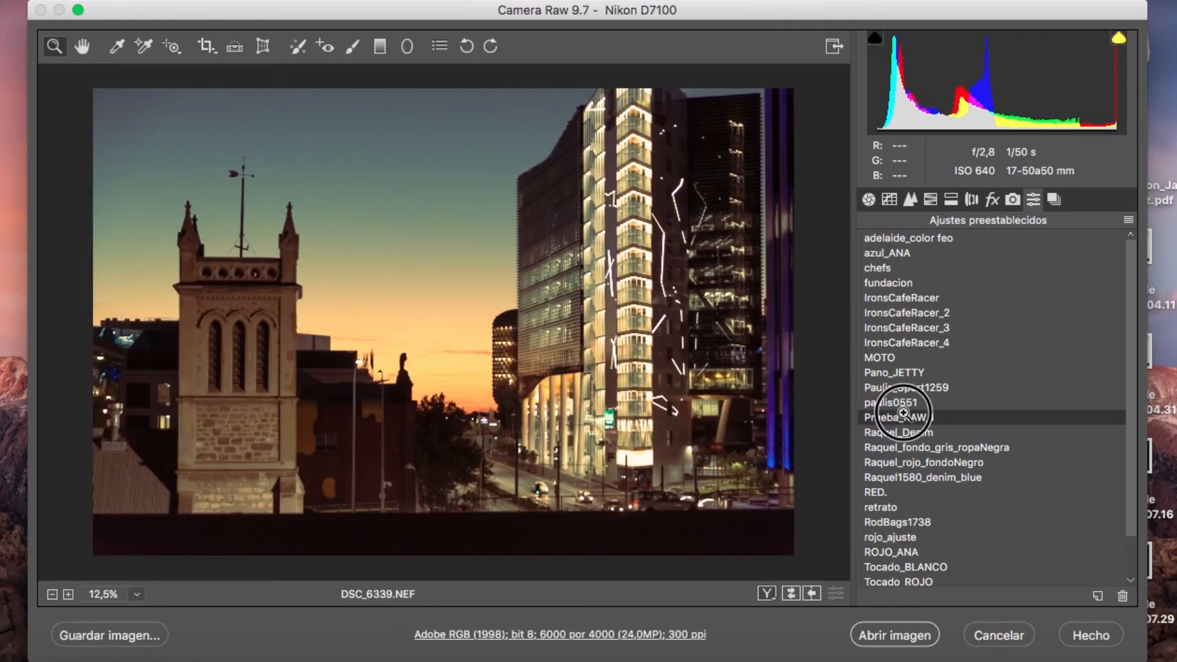
scroll(911, 420, down, 3)
scroll(911, 420, up, 3)
scroll(911, 420, down, 3)
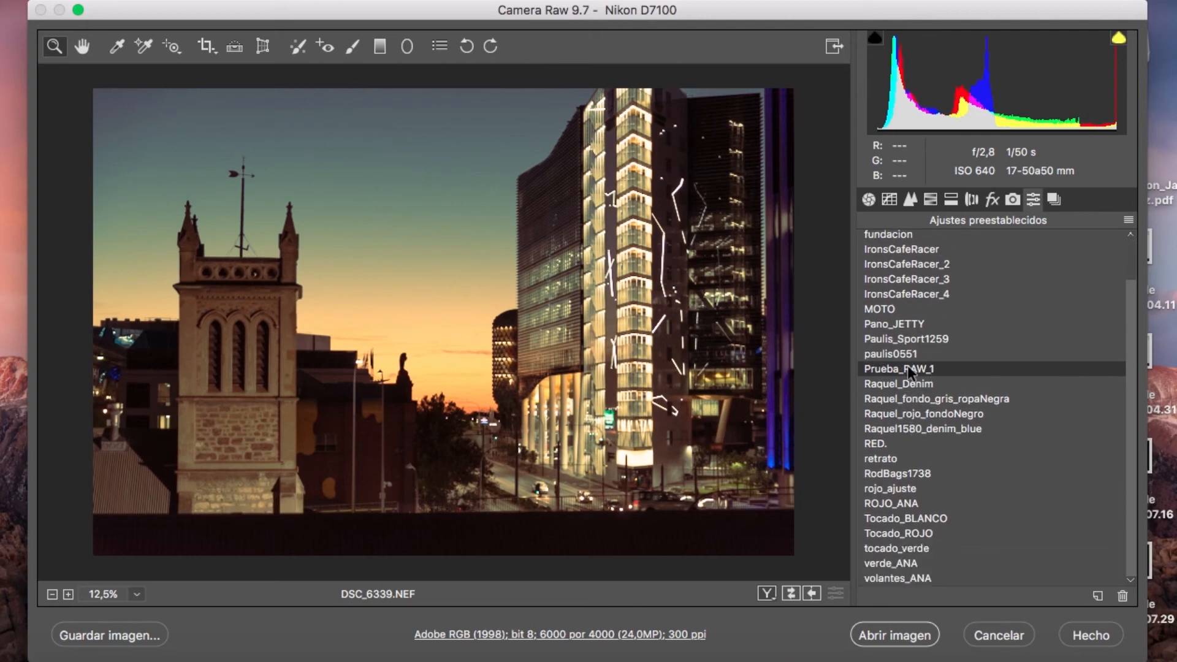
- Copy the current settings to the Antes state and cycle through the Antes/Después comparison layouts back to the single view
click(813, 590)
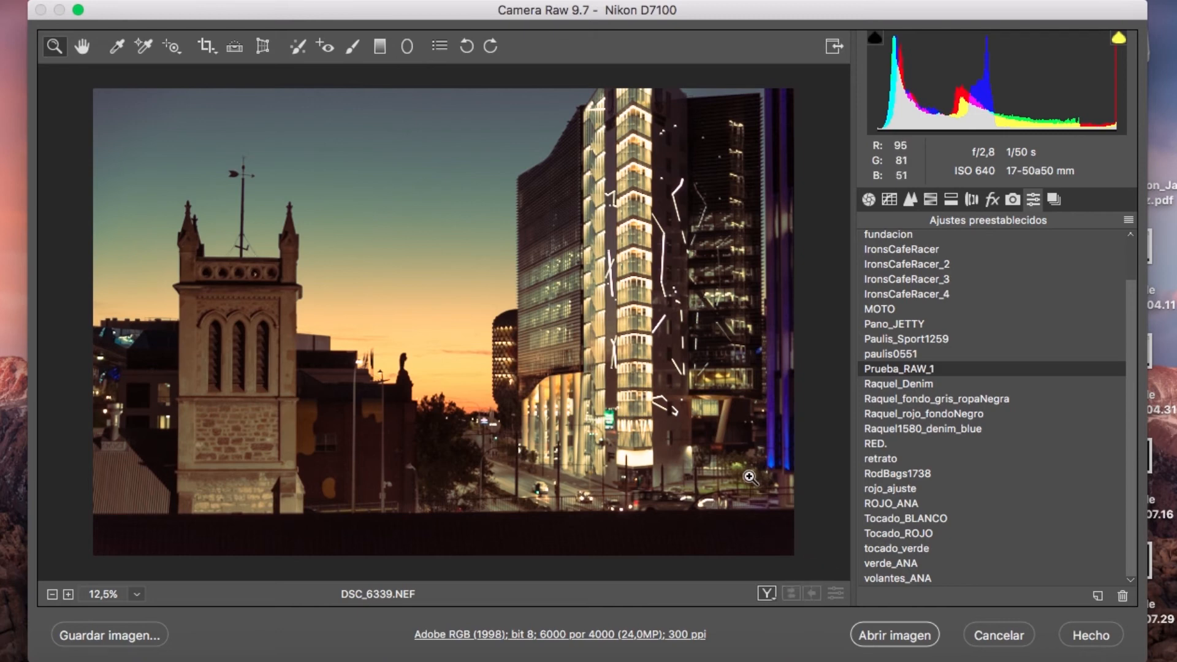
click(766, 593)
click(767, 592)
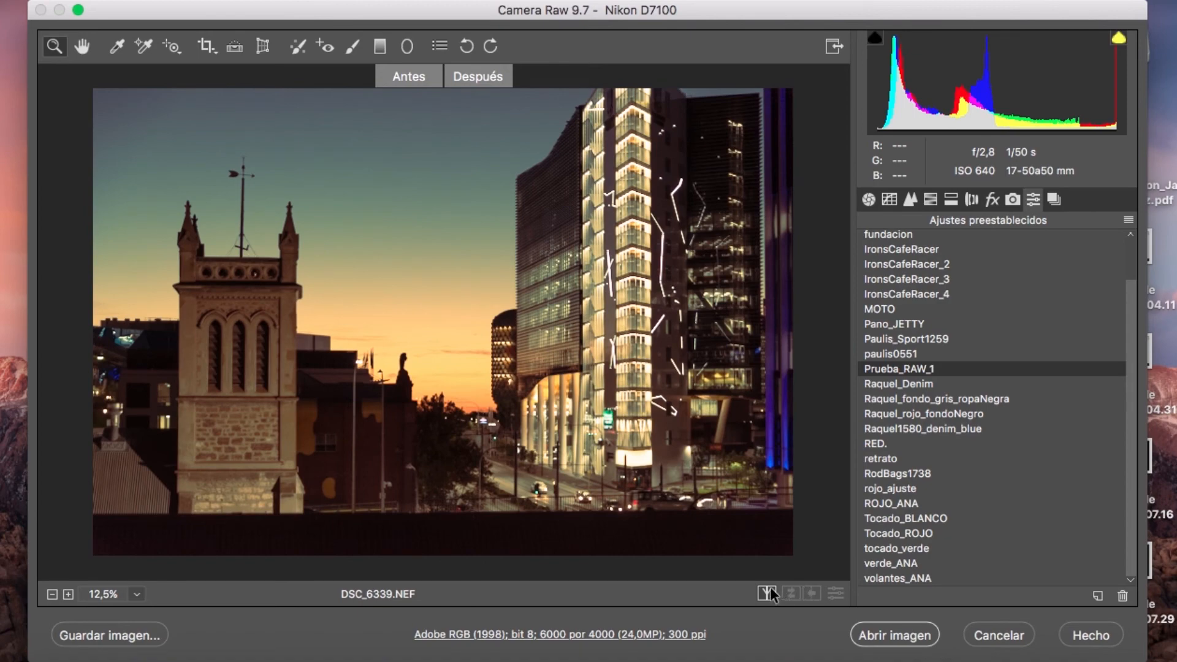
click(766, 592)
click(766, 592)
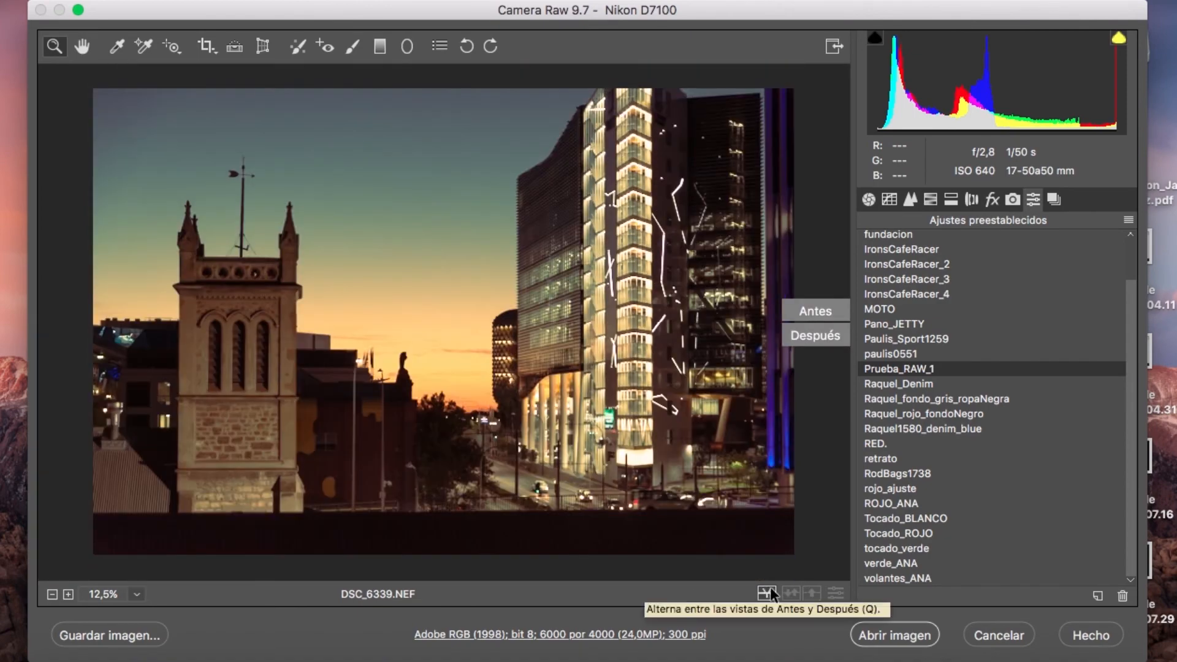
click(768, 593)
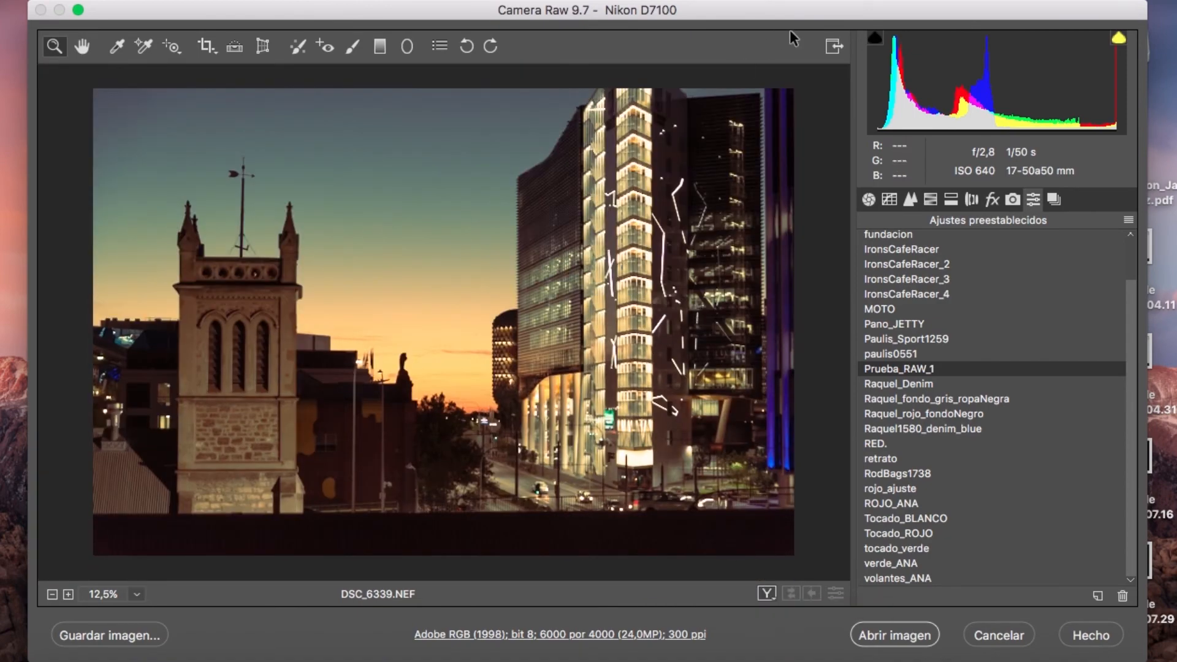
- Reset Exposición, Iluminaciones, Sombras, Claridad, Intensidad, Matiz and the colour temperature to their defaults in Básico
click(869, 199)
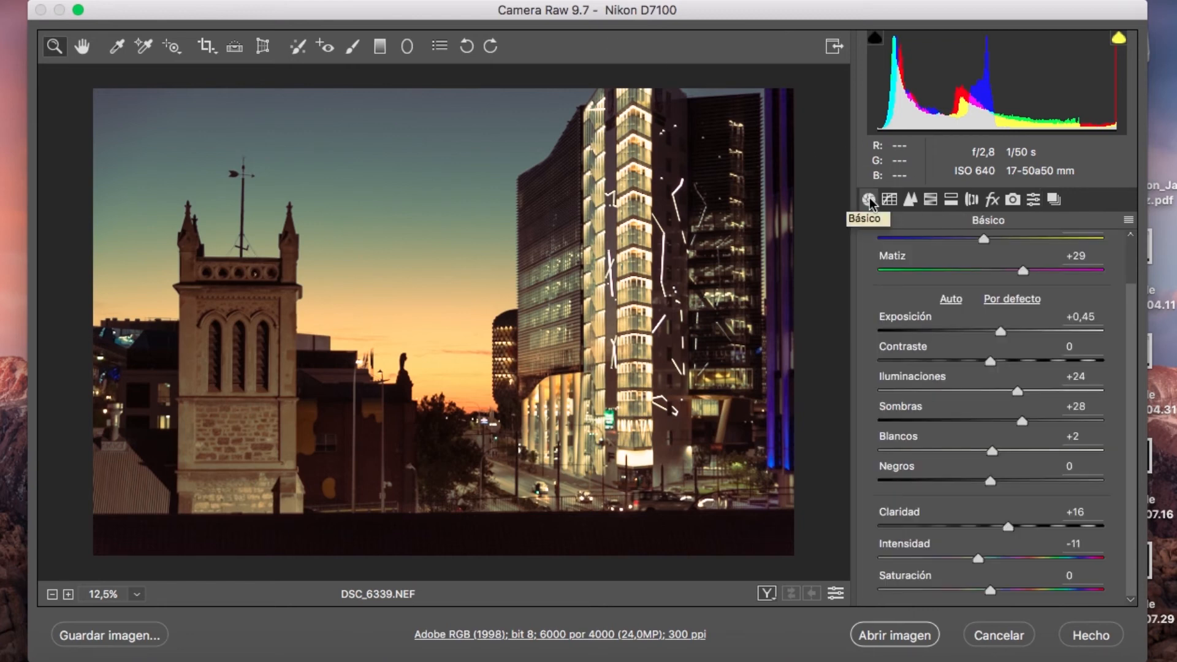
double_click(1000, 331)
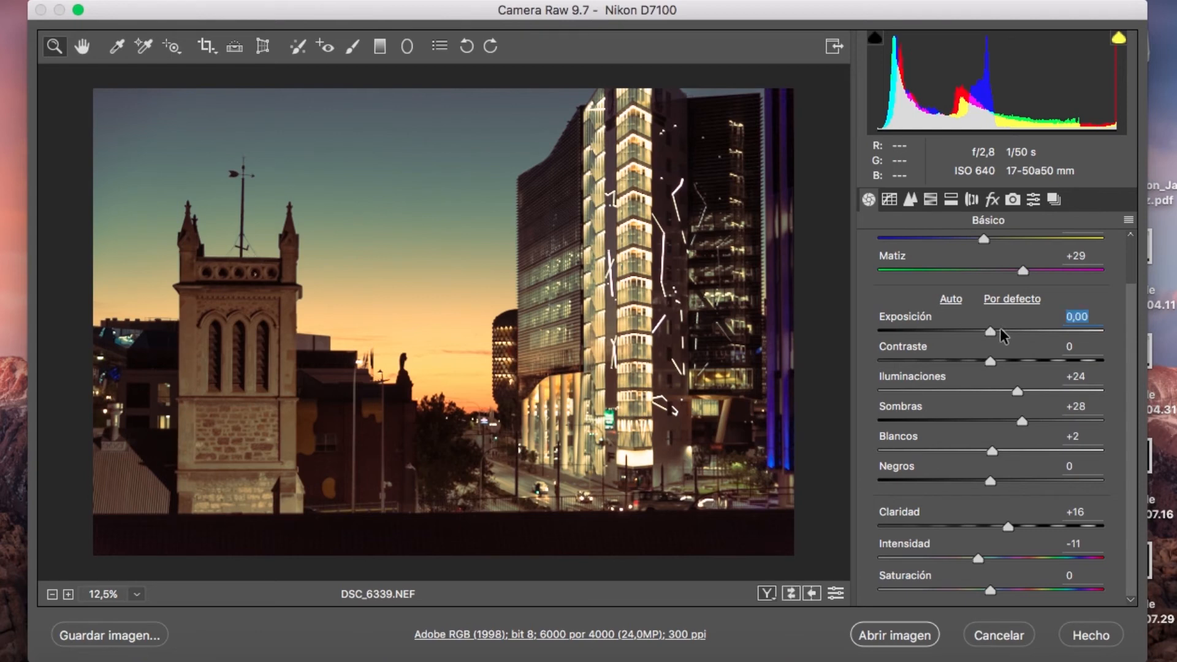
double_click(1016, 391)
double_click(1020, 421)
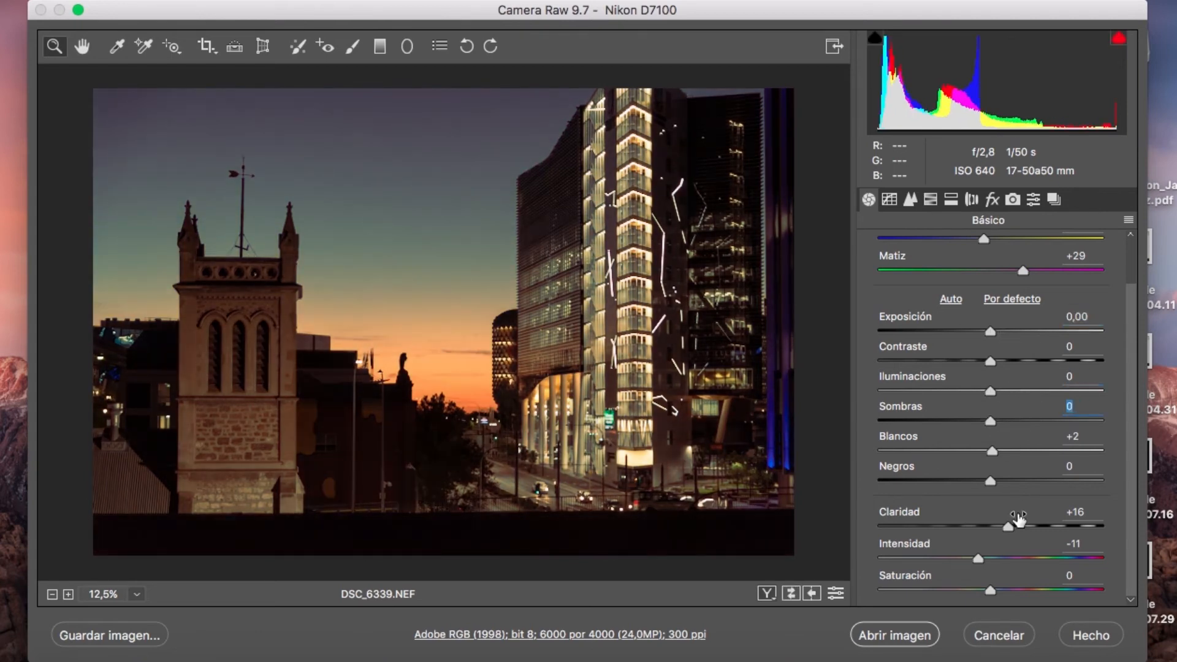
double_click(1007, 526)
double_click(977, 556)
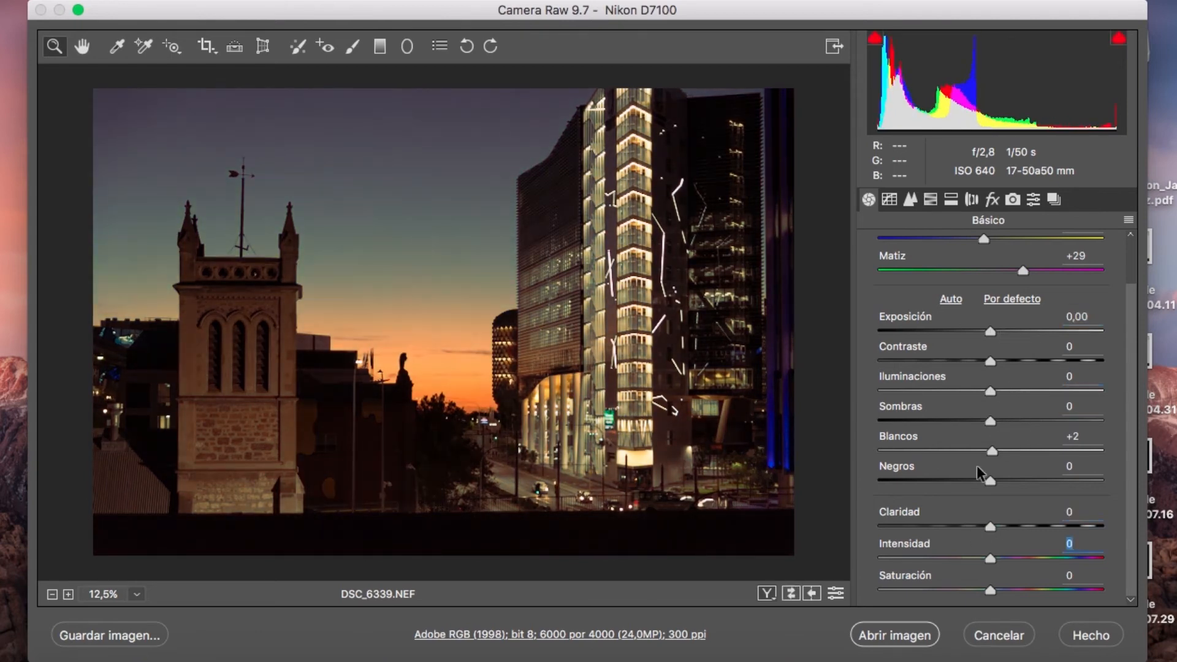
double_click(1021, 270)
double_click(987, 239)
- Remove the added points from the Azul and Rojo channel curves in Curva de tonos
click(894, 200)
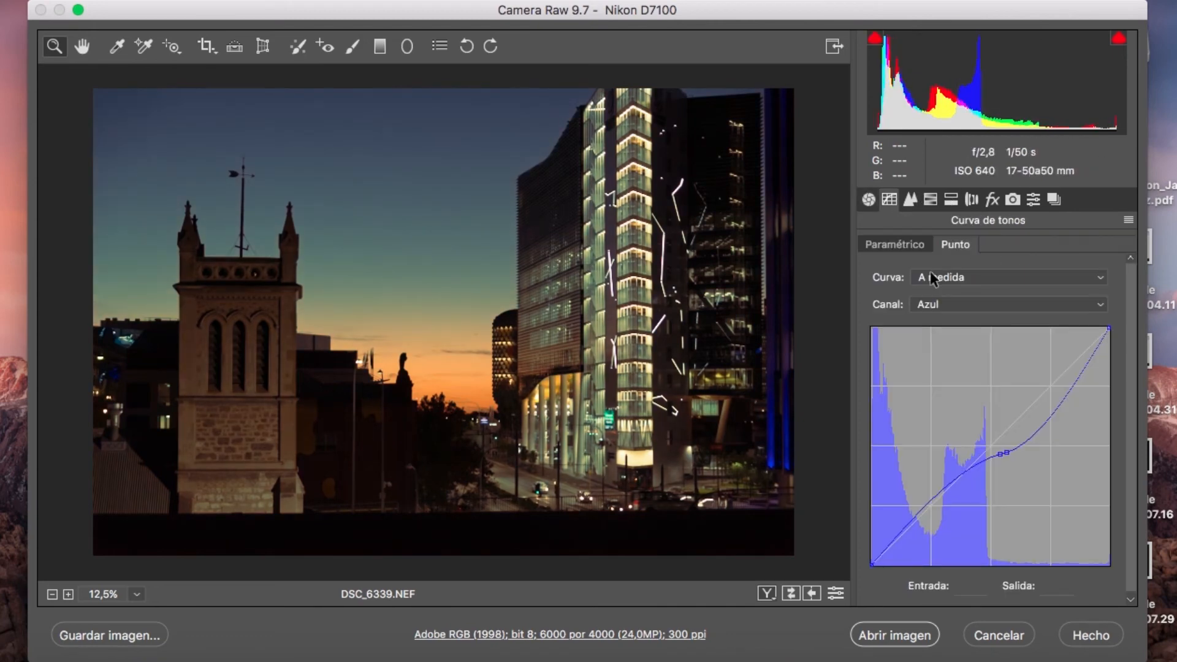
drag(1005, 452, 1111, 503)
drag(1005, 455, 1171, 464)
drag(999, 451, 966, 314)
click(961, 304)
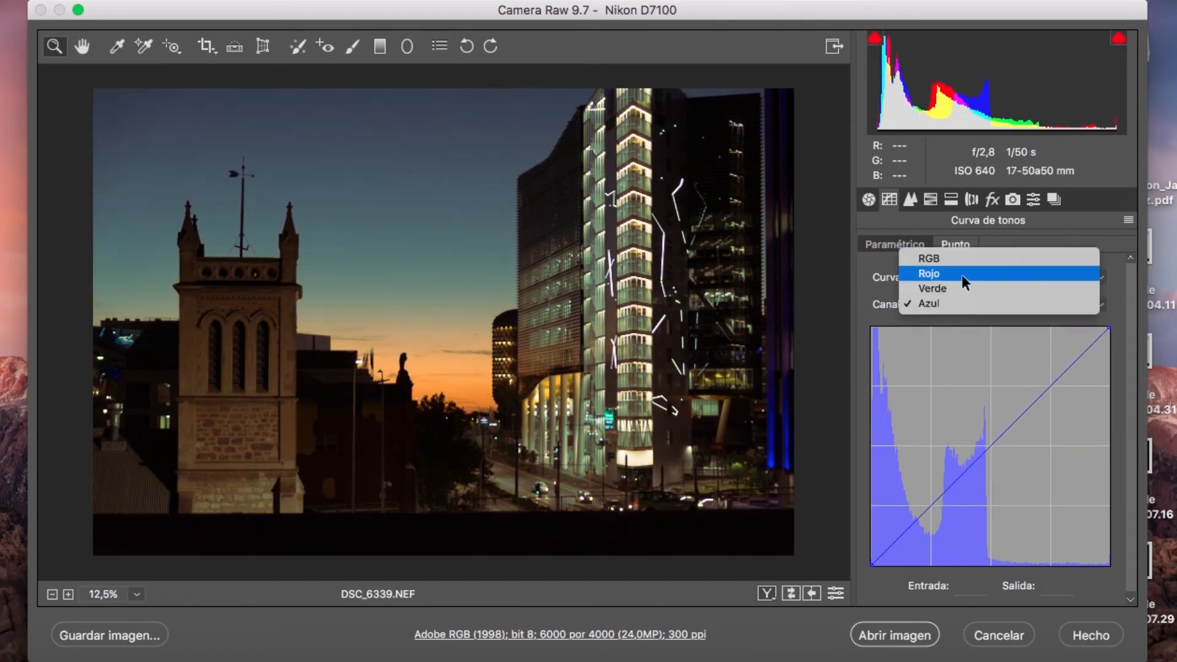
click(962, 274)
drag(997, 453, 1130, 475)
click(1041, 412)
drag(1056, 412, 1036, 315)
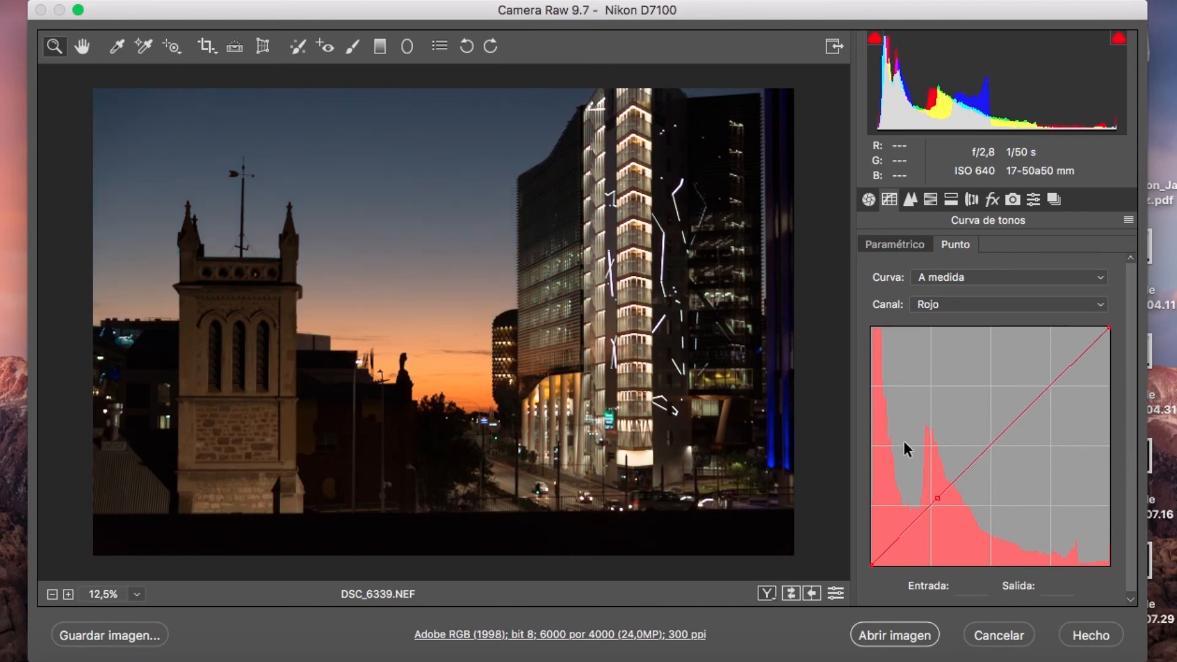
drag(936, 497, 936, 492)
drag(1135, 513, 1133, 515)
- Check Dividir tonos and turn off Activar correcciones de perfil in Correcciones de lente
click(951, 199)
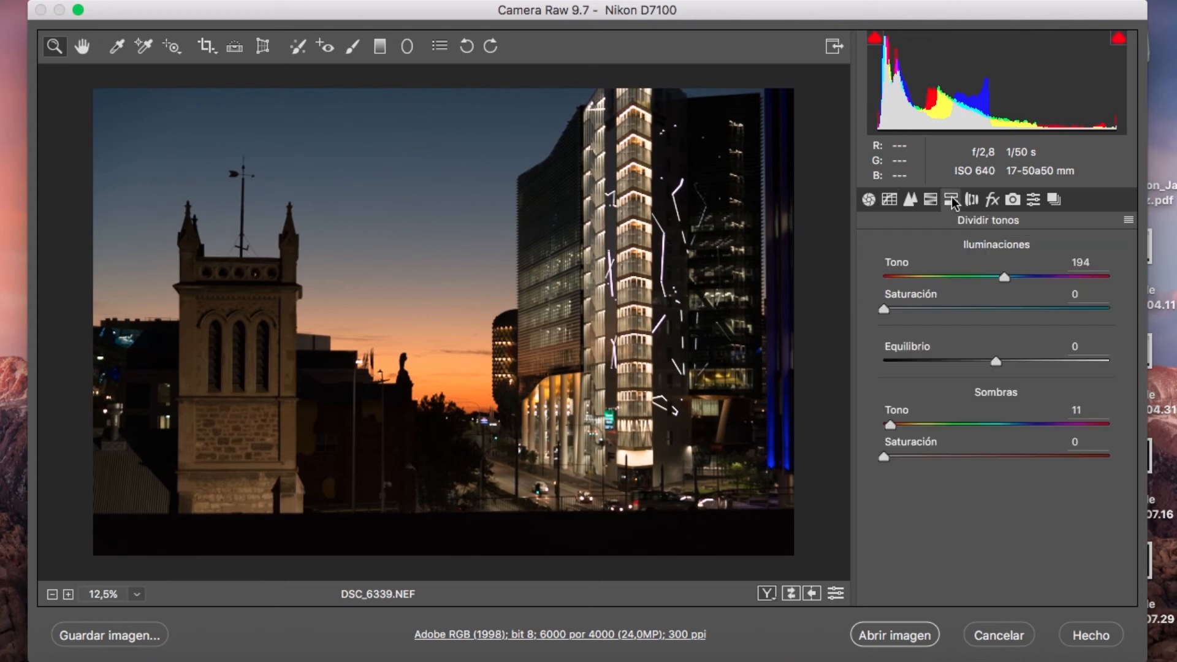
click(974, 200)
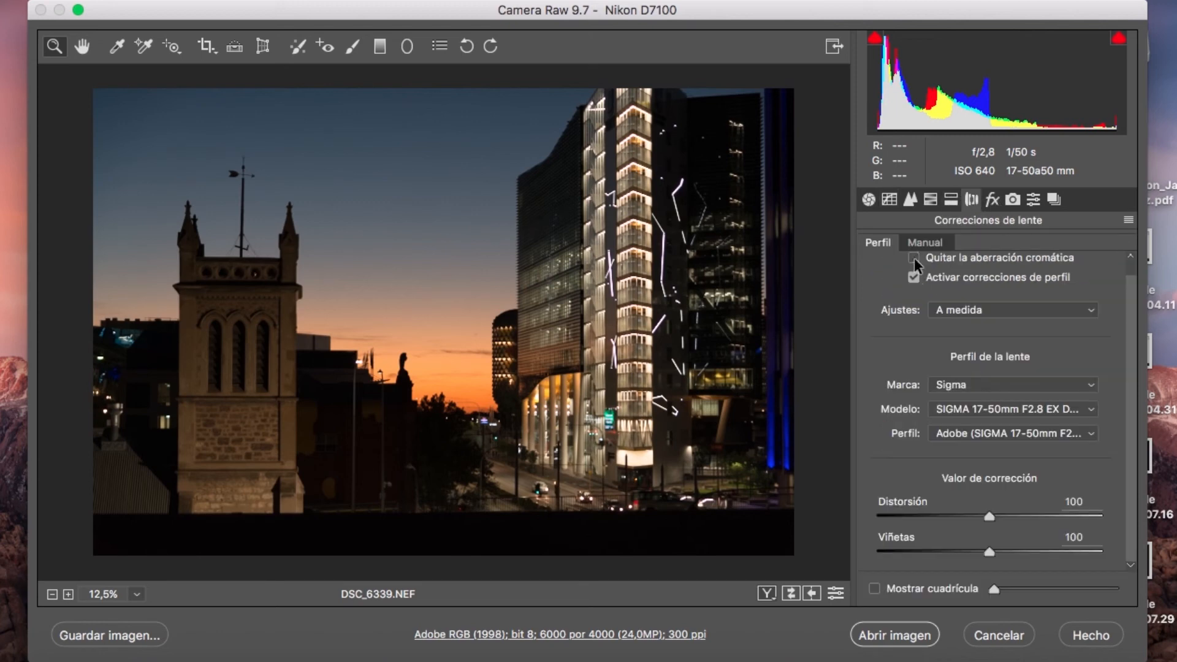
click(913, 278)
- Apply the saved preset Prueba_RAW_1 to the photo and return to the Básico adjustments
click(1033, 200)
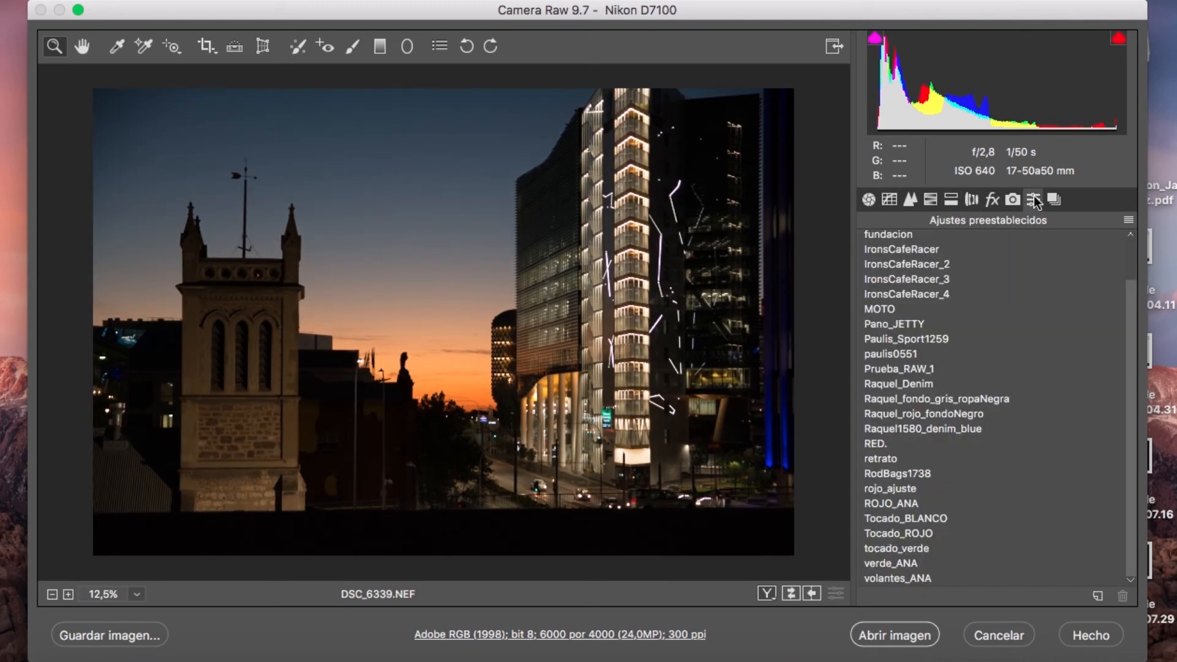
click(913, 369)
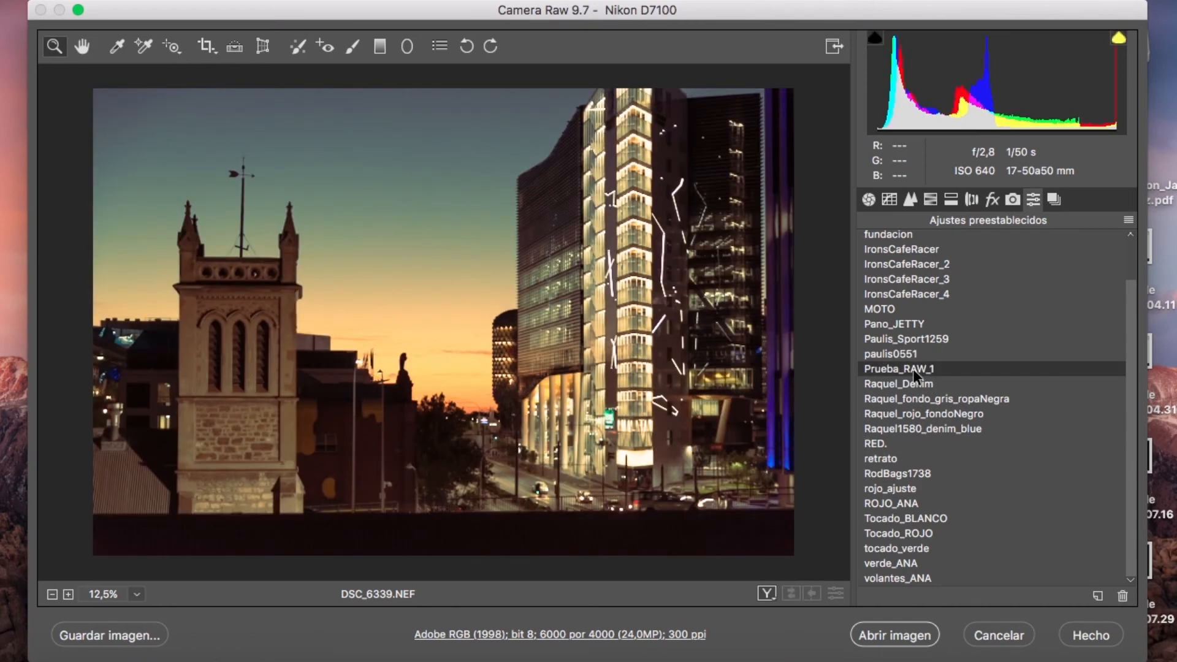
click(868, 200)
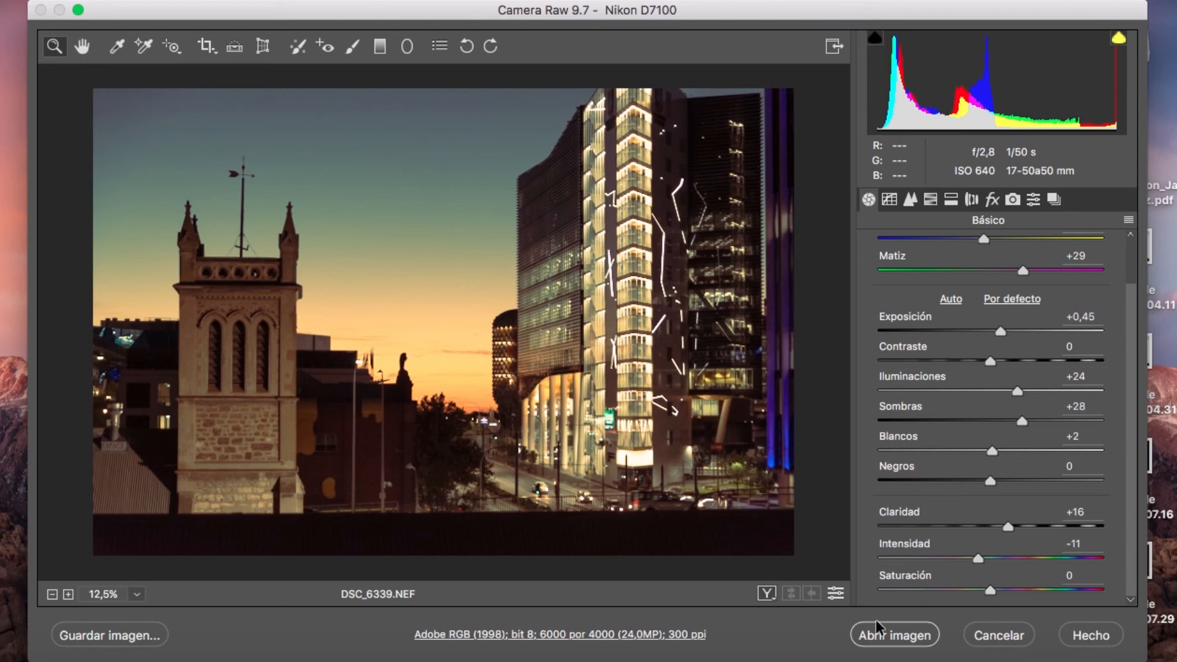
- Open Opciones de guardado for the image and select the file name text adelaide
click(97, 636)
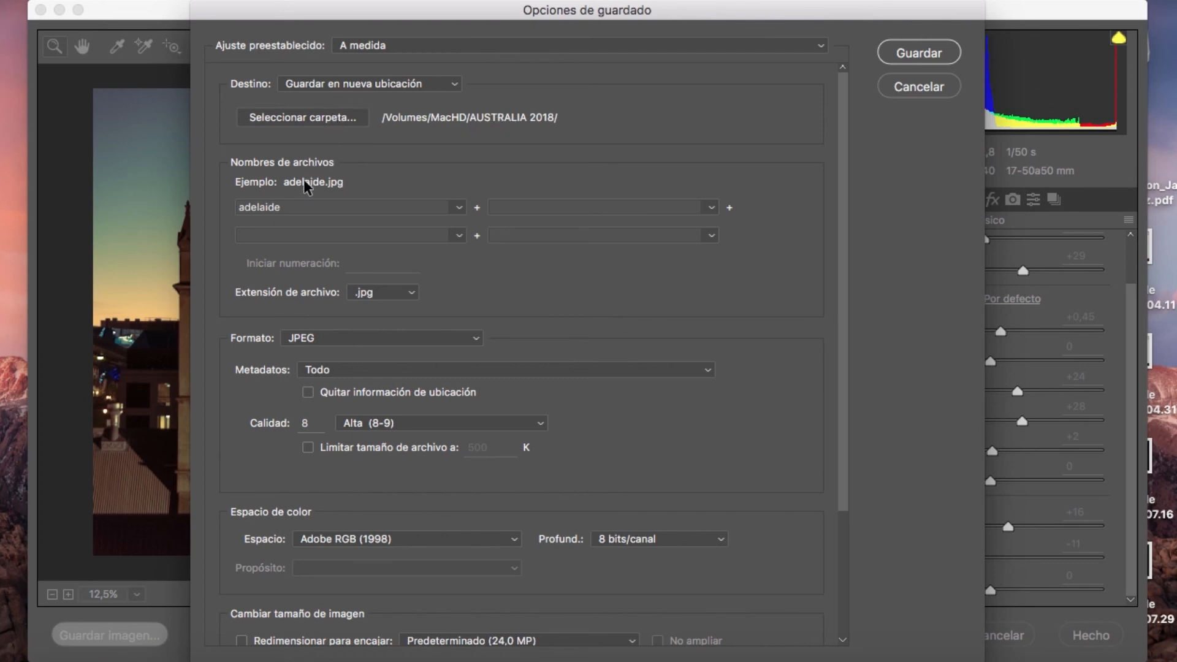
click(273, 208)
click(287, 204)
drag(288, 204, 223, 209)
- Switch the file extension to .dng and back to .jpg
click(389, 291)
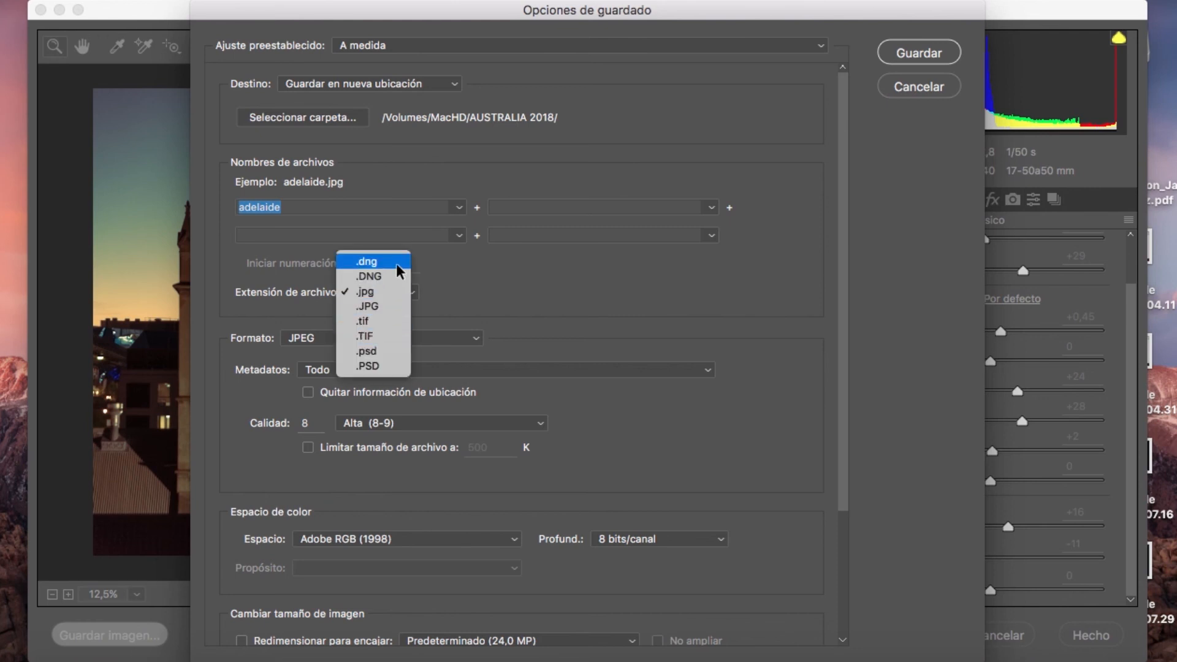
click(397, 264)
click(390, 293)
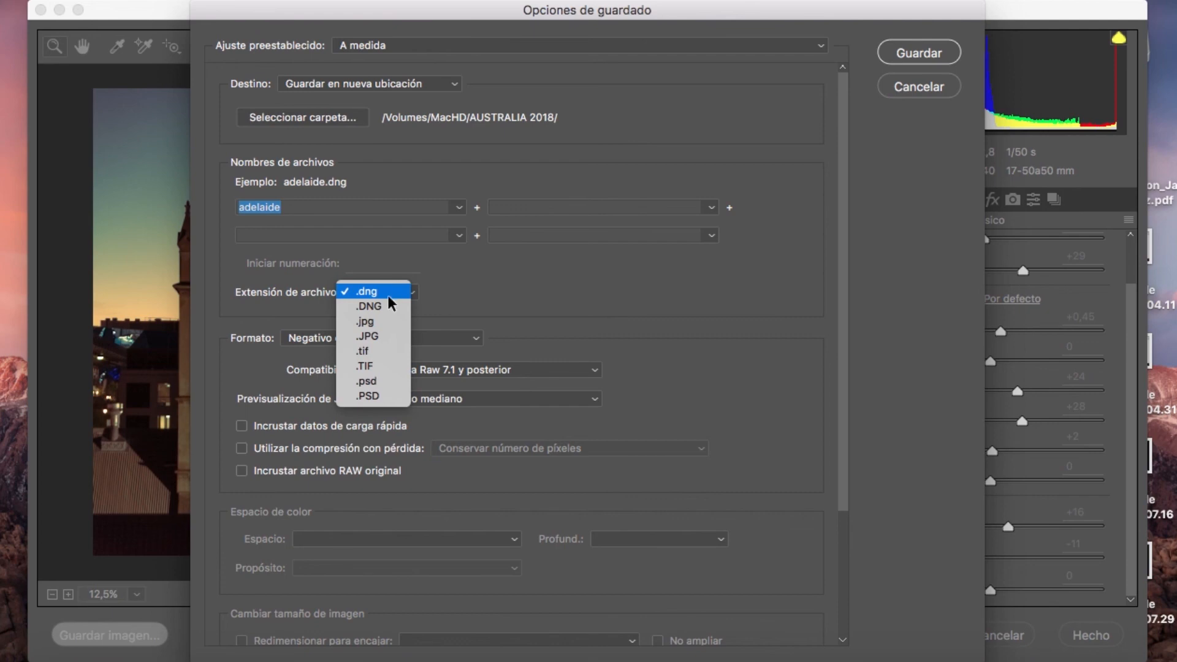
click(387, 320)
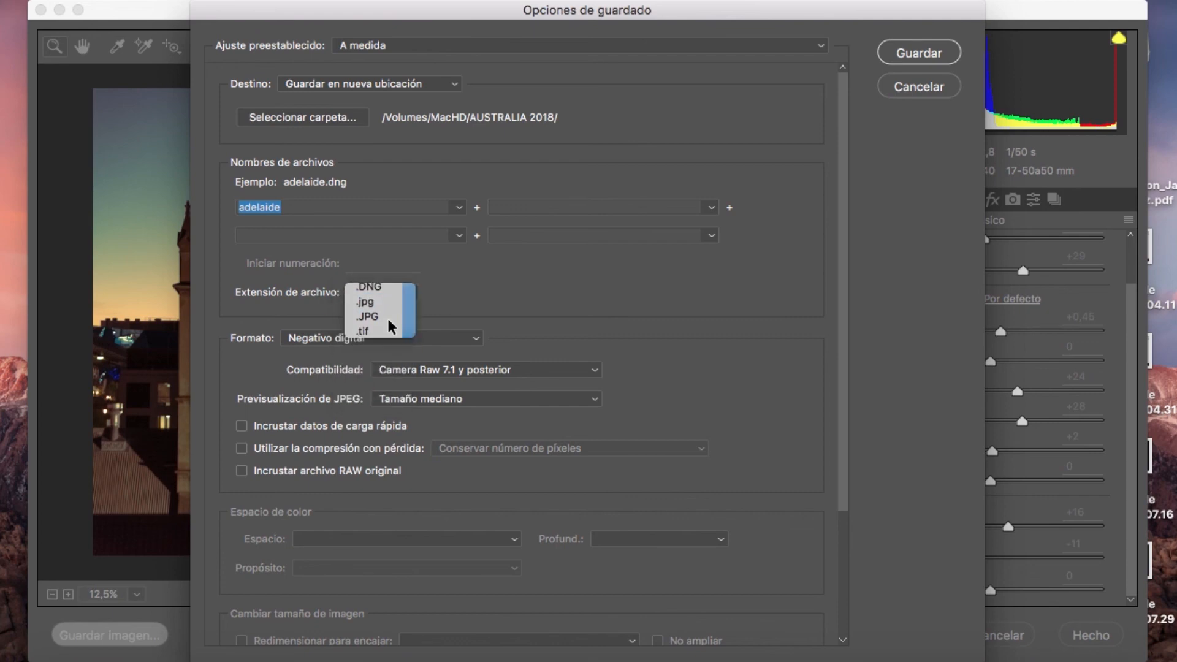
click(402, 293)
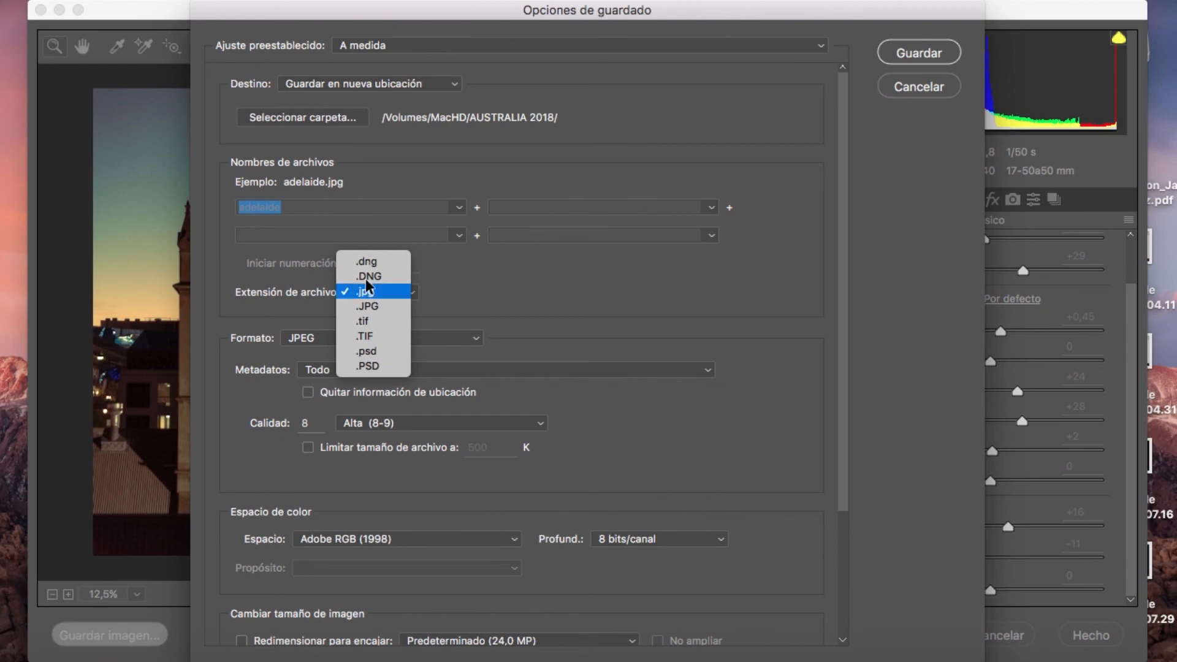
click(357, 292)
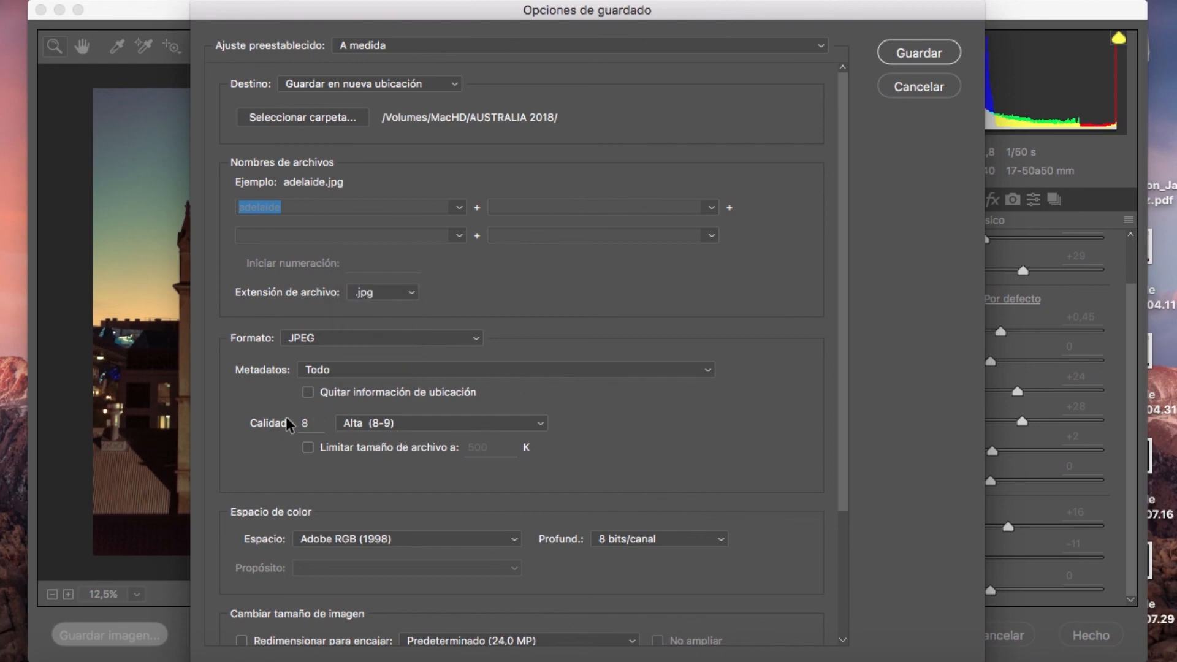
- Keep Calidad at Alta (8-9), check the remaining save options and save the image as adelaide.jpg in the AUSTRALIA 2018 folder
click(404, 425)
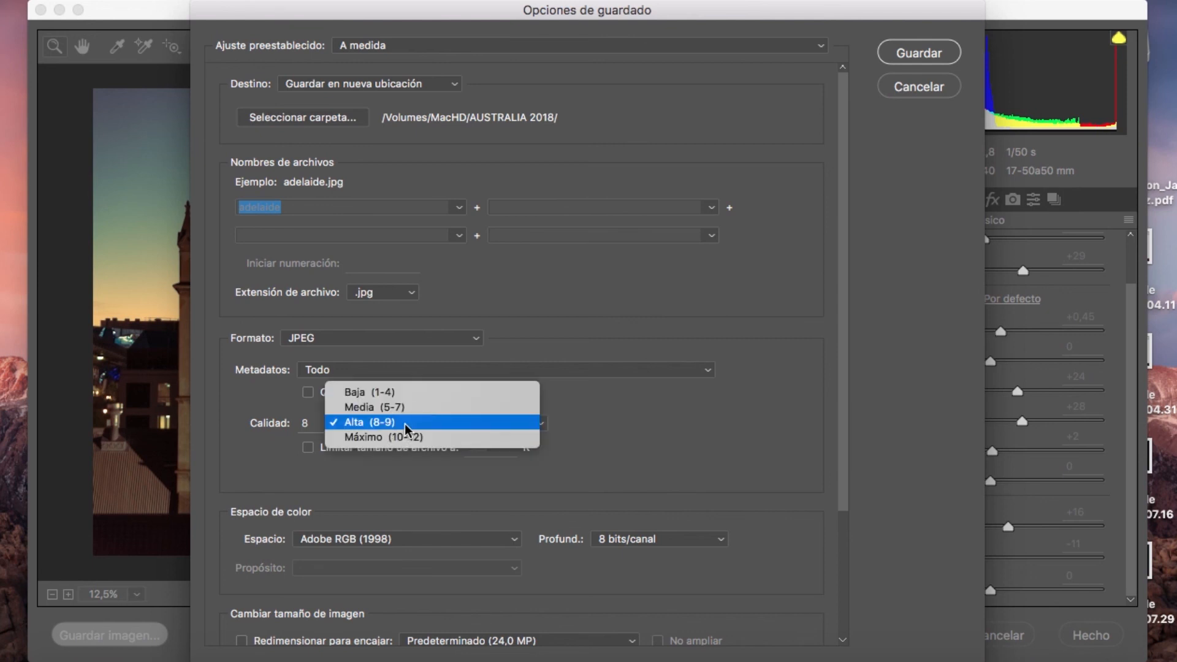
click(601, 345)
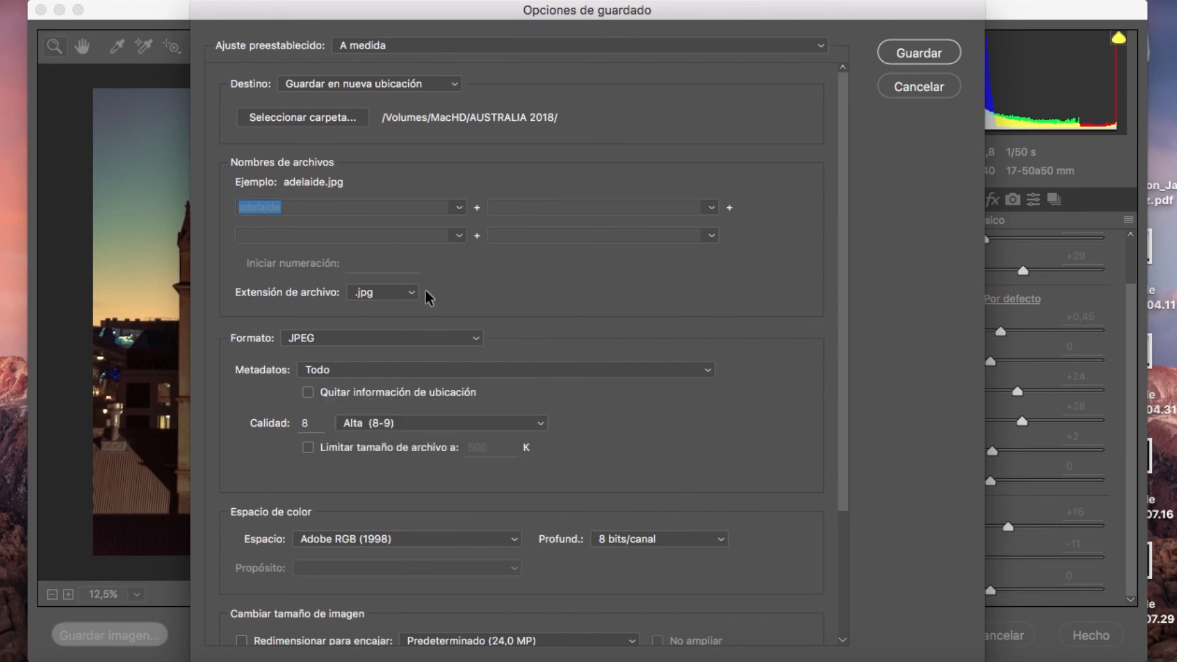
scroll(429, 289, down, 3)
scroll(346, 314, down, 3)
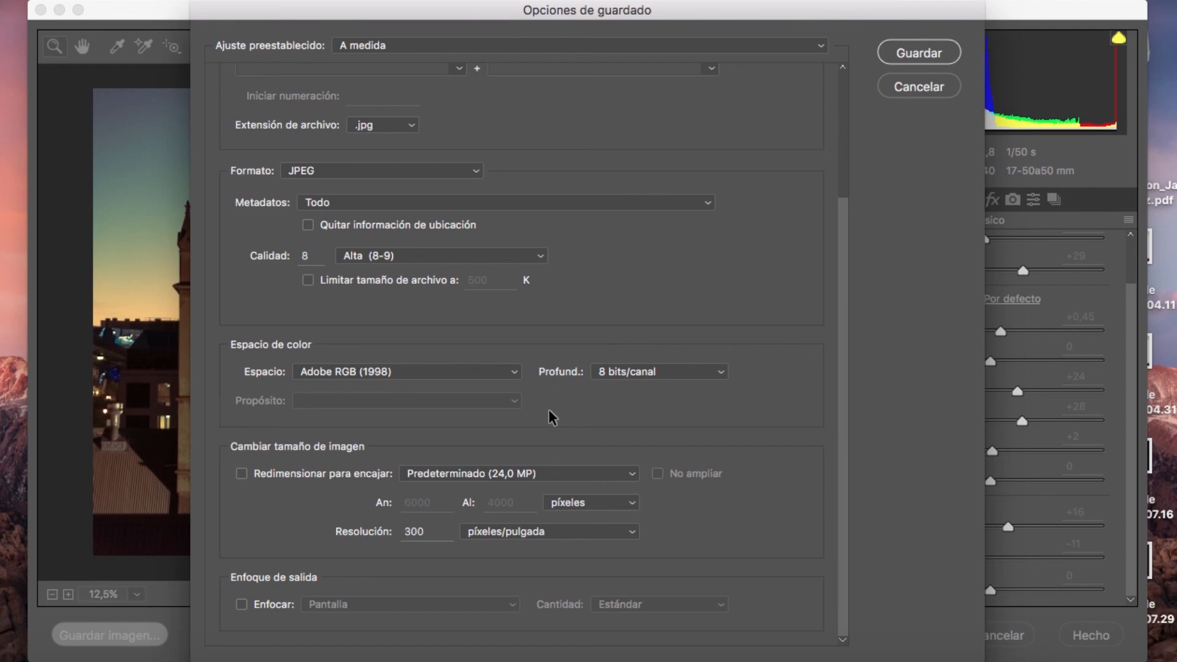
scroll(641, 268, up, 3)
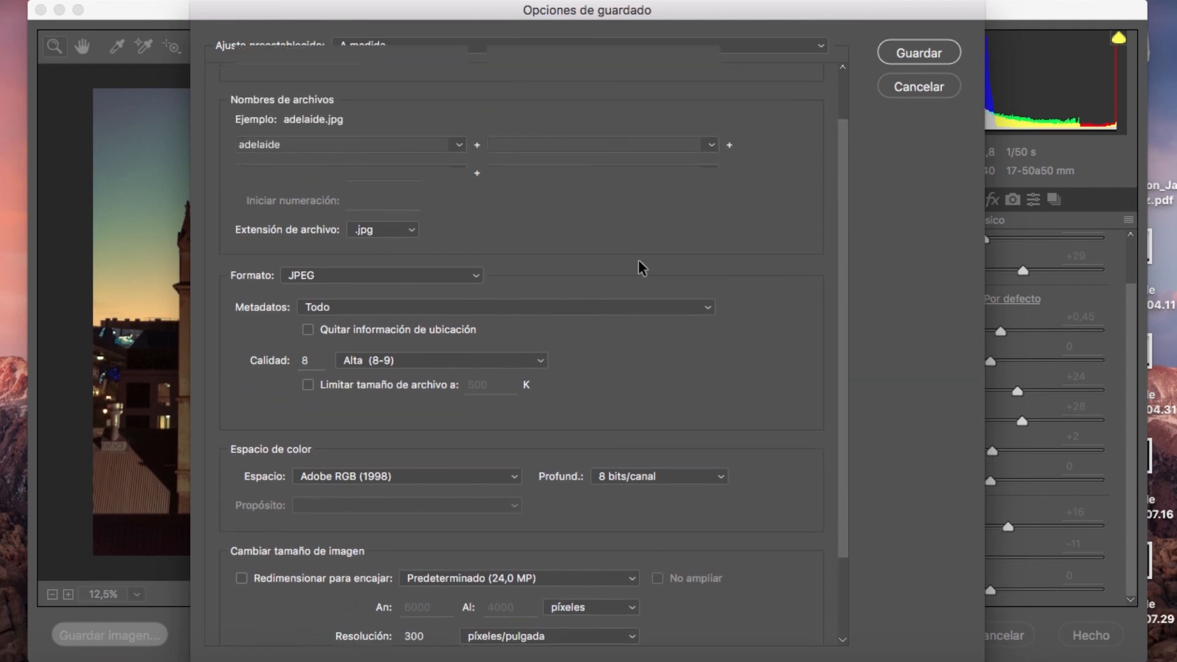
scroll(641, 268, up, 2)
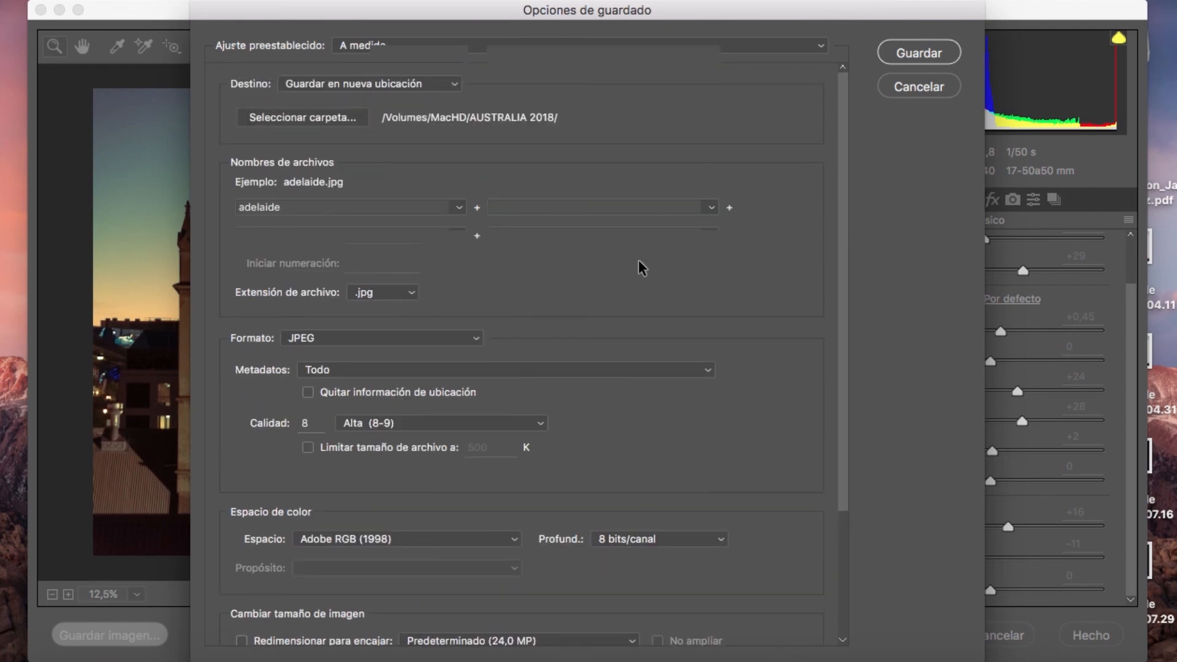
click(911, 52)
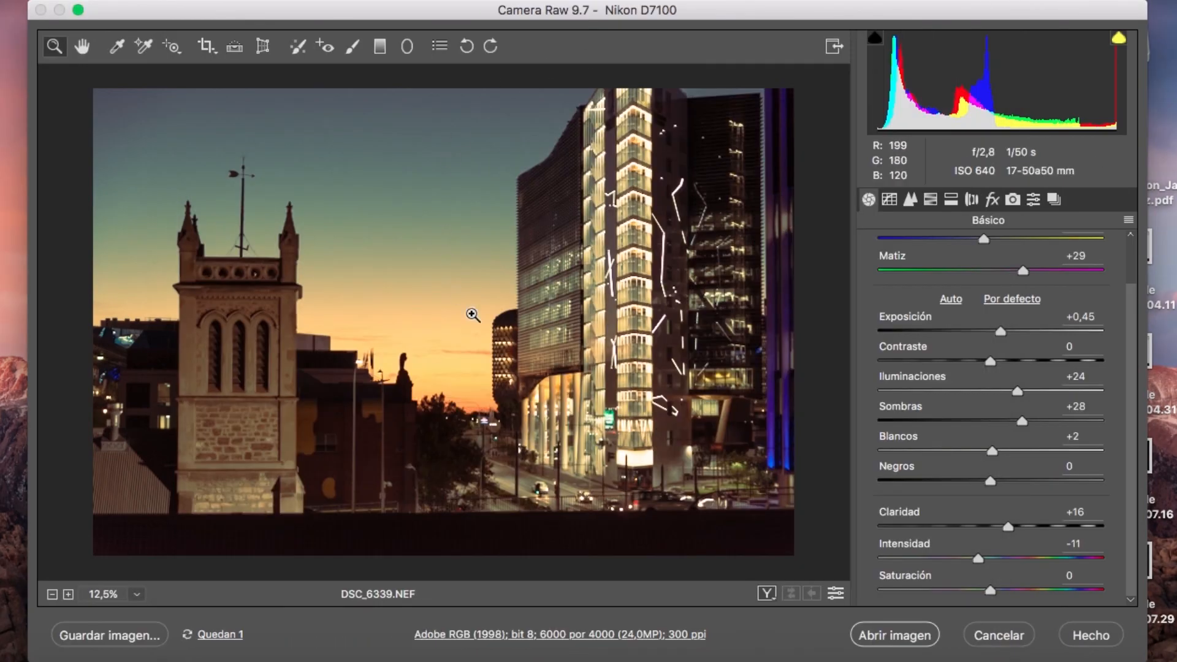